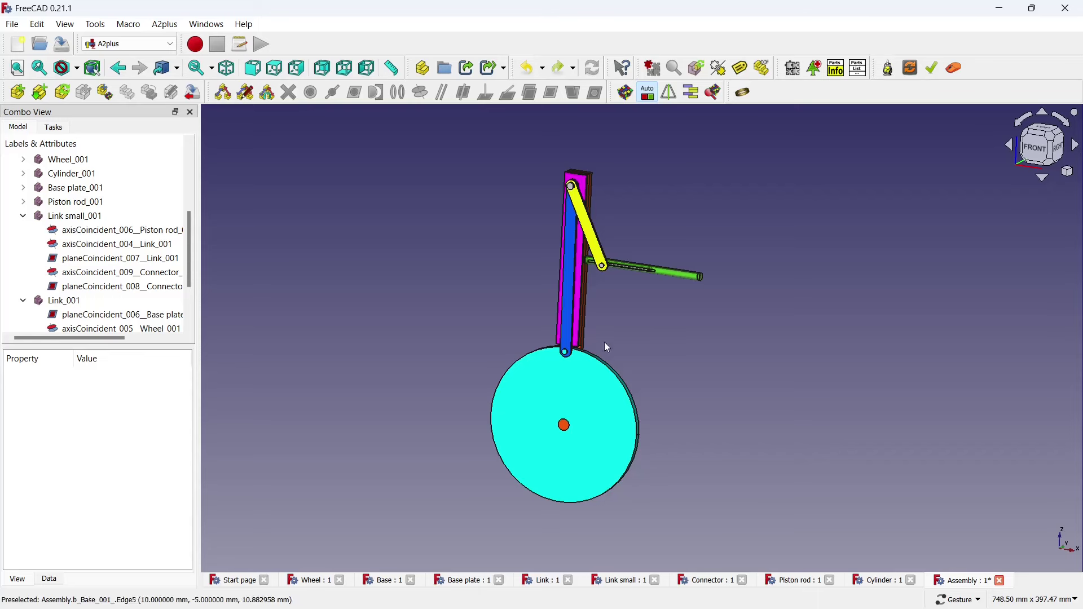
Drag the wheel to preview how the wheel-piston linkage moves
mouse_move(577, 354)
mouse_down()
mouse_move(653, 418)
mouse_move(648, 499)
mouse_move(617, 531)
mouse_move(564, 536)
mouse_move(494, 514)
mouse_move(436, 471)
mouse_move(425, 419)
mouse_move(432, 371)
mouse_move(455, 342)
mouse_move(497, 311)
mouse_move(575, 299)
mouse_move(682, 320)
mouse_move(700, 347)
mouse_move(719, 429)
mouse_move(717, 471)
mouse_move(689, 515)
mouse_move(614, 544)
mouse_move(466, 509)
mouse_move(424, 439)
mouse_move(419, 322)
mouse_move(471, 259)
mouse_move(618, 216)
mouse_move(746, 251)
mouse_move(779, 300)
mouse_move(792, 390)
mouse_move(788, 483)
mouse_move(746, 537)
mouse_move(661, 556)
mouse_move(554, 538)
mouse_move(470, 502)
mouse_move(431, 390)
mouse_move(433, 361)
mouse_up()
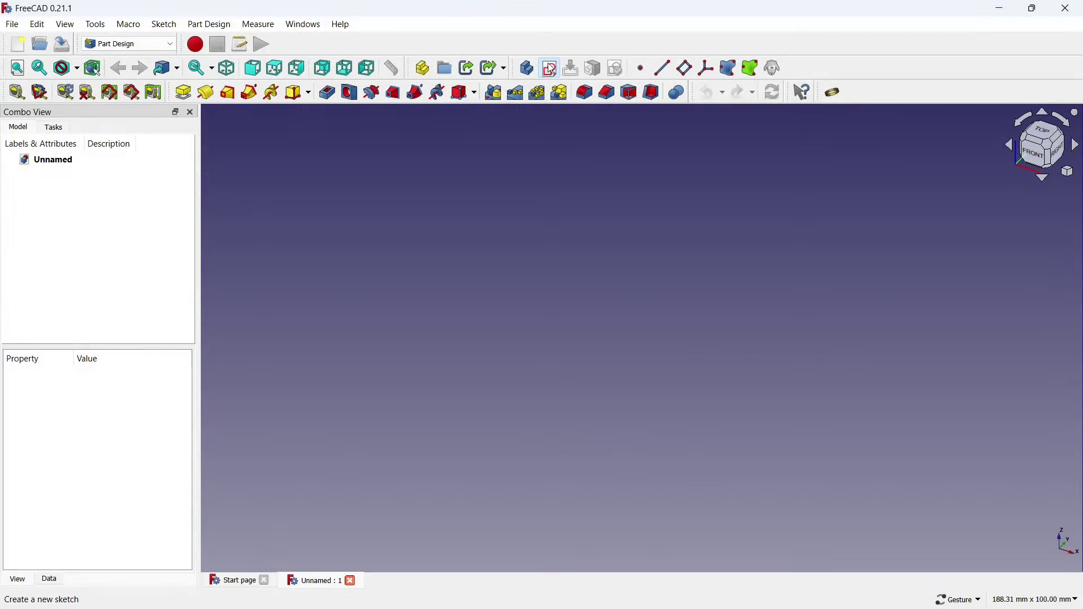
Sketch a 135 mm diameter circle centred on the origin on the XZ plane
click(550, 67)
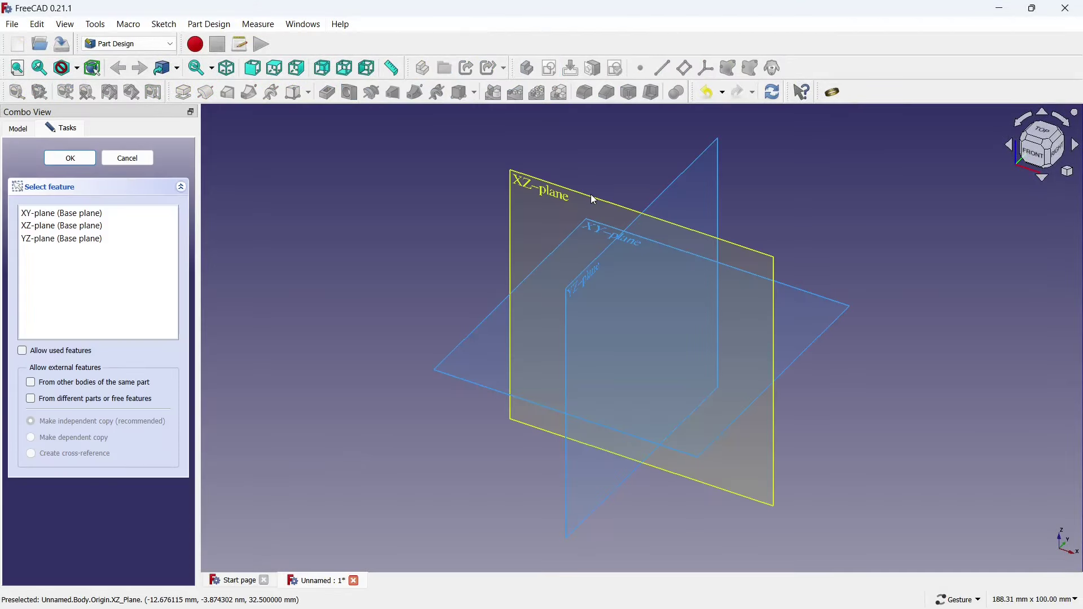
click(581, 212)
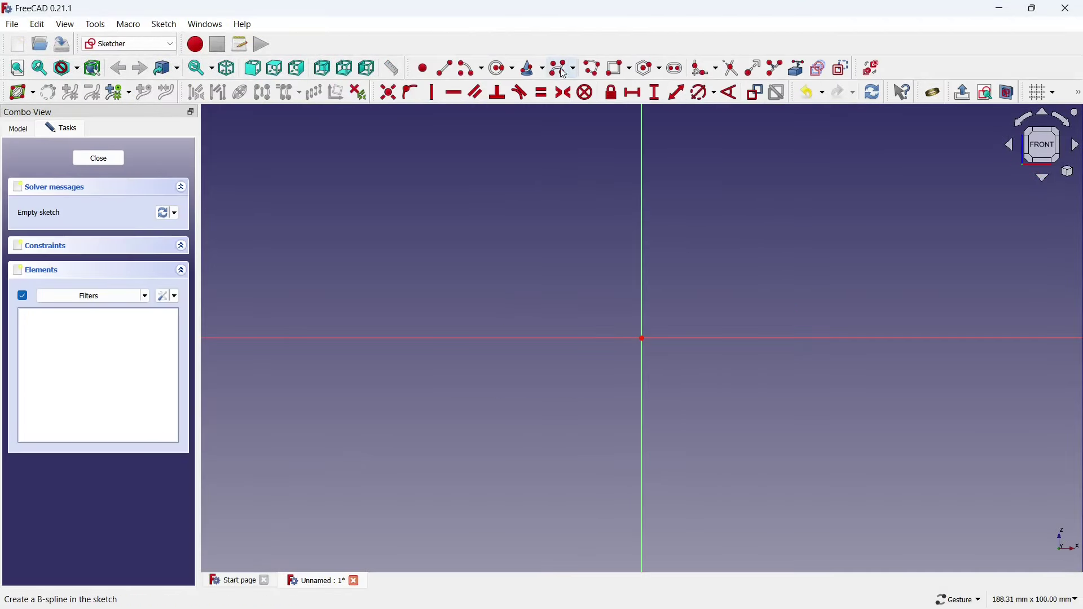
click(509, 68)
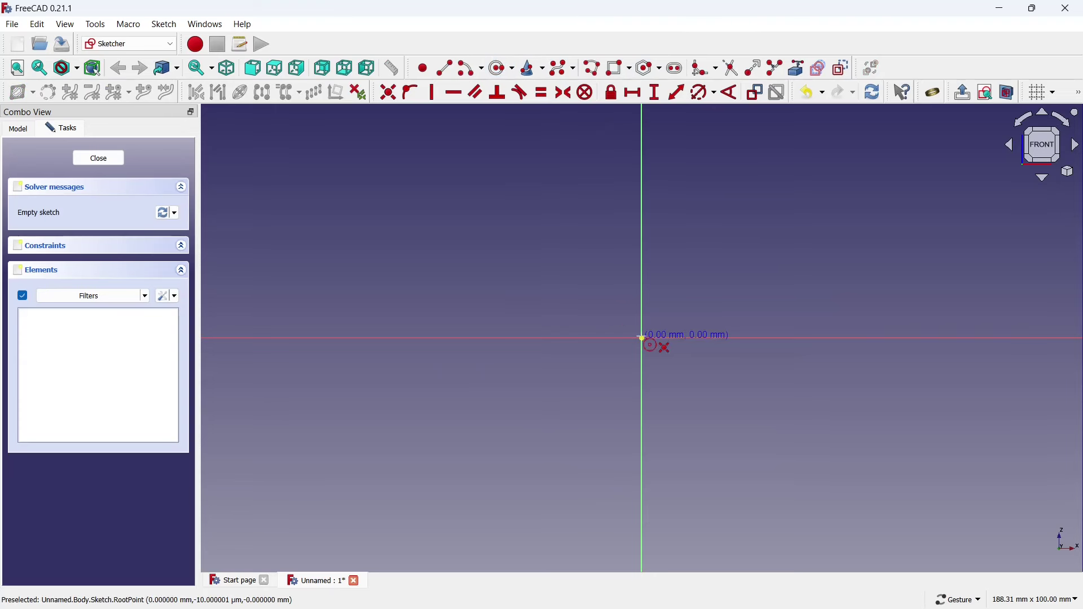
click(642, 338)
click(610, 232)
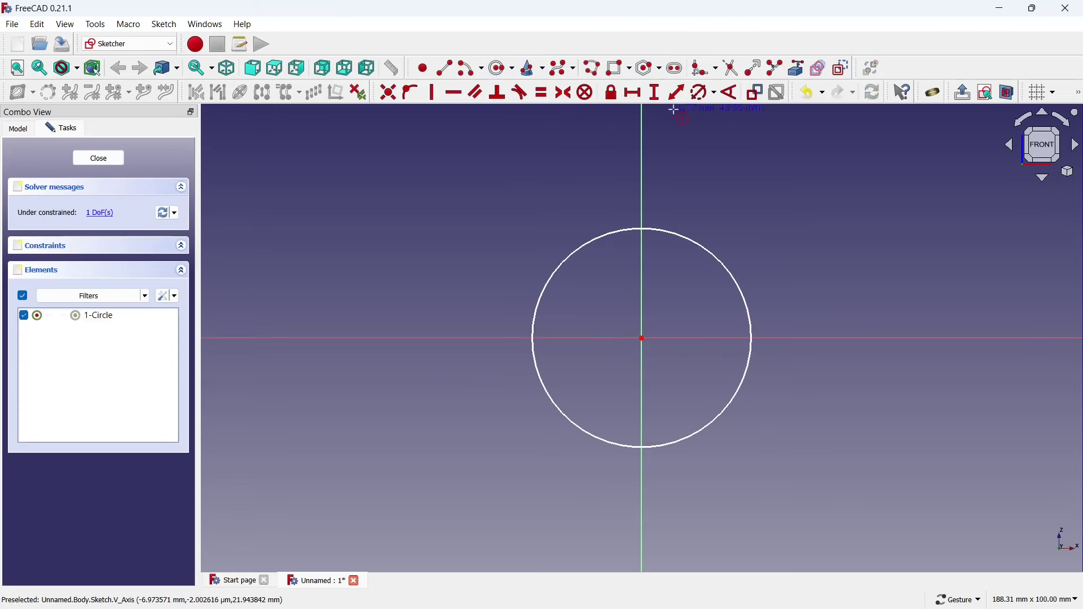
click(689, 236)
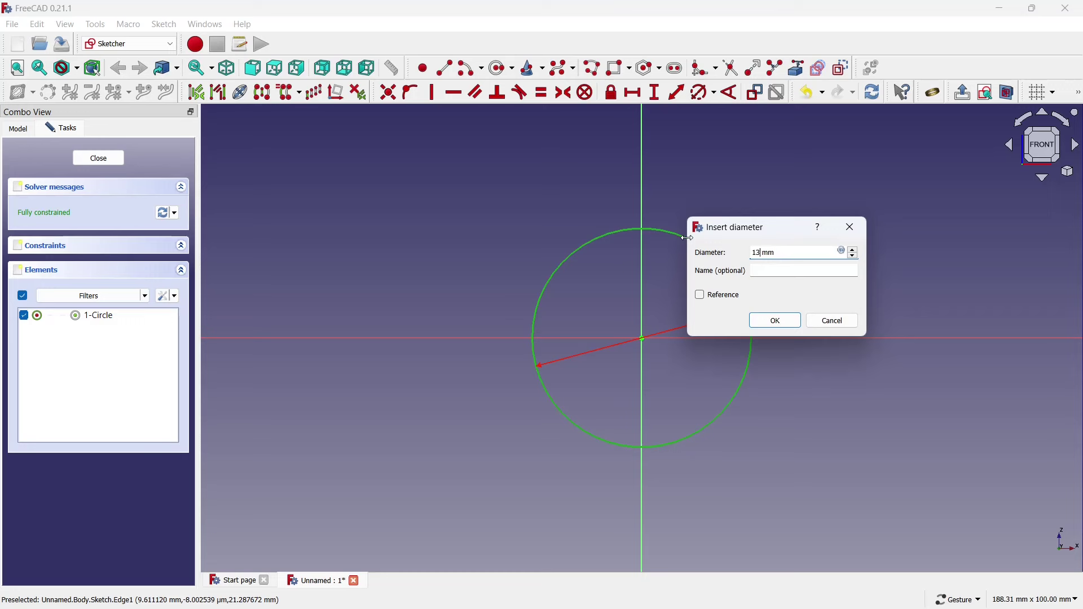
click(763, 323)
scroll(753, 312, up, 5)
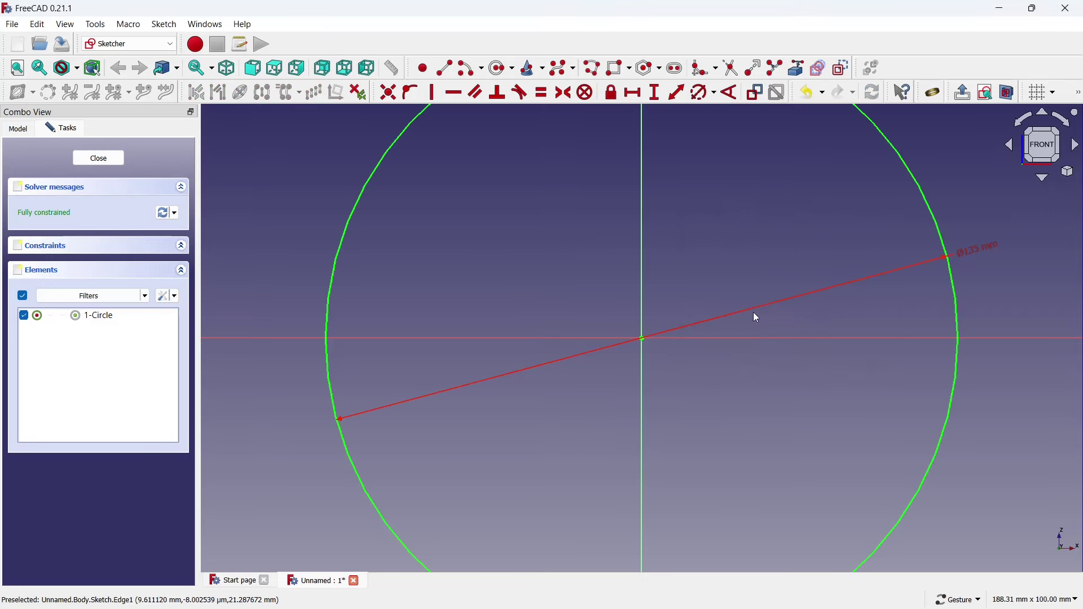
scroll(566, 310, down, 3)
scroll(566, 310, down, 2)
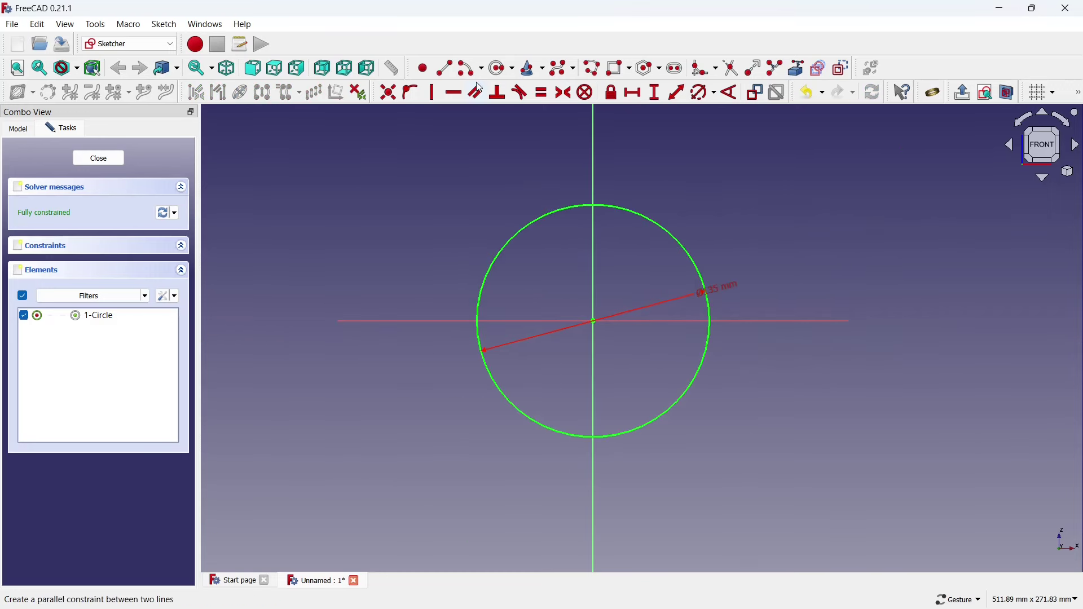
scroll(546, 260, up, 1)
Add a 10 mm diameter circle centred on the origin for the hole
click(599, 334)
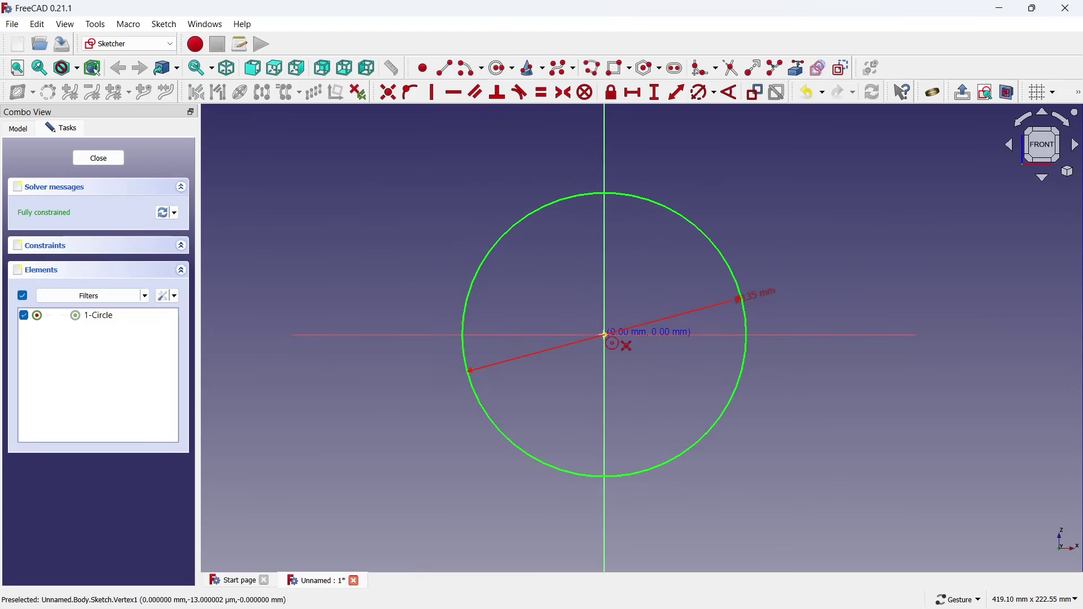
click(606, 292)
click(703, 92)
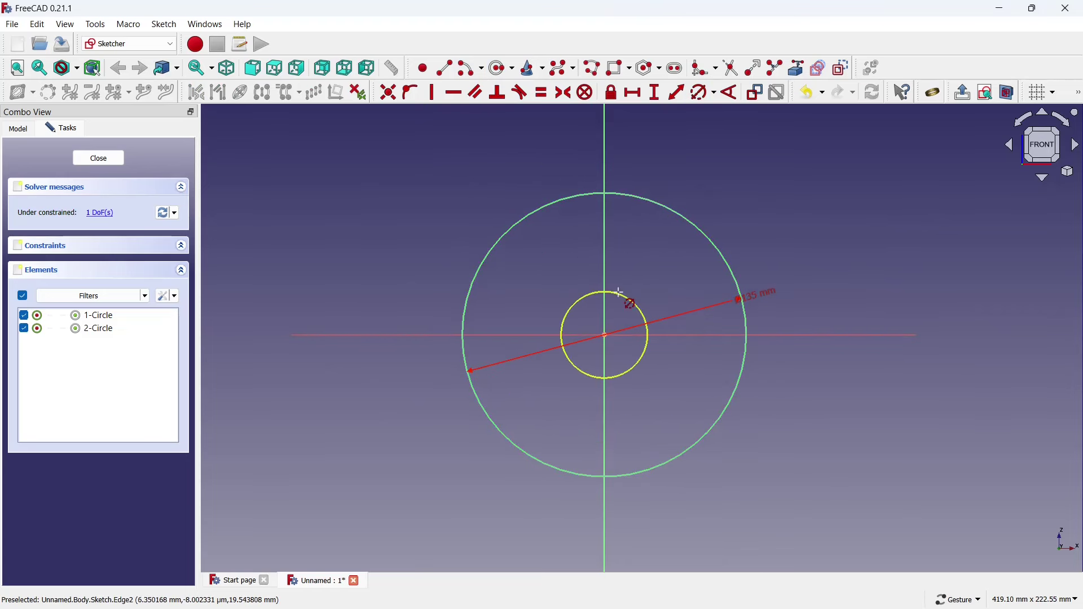
click(618, 295)
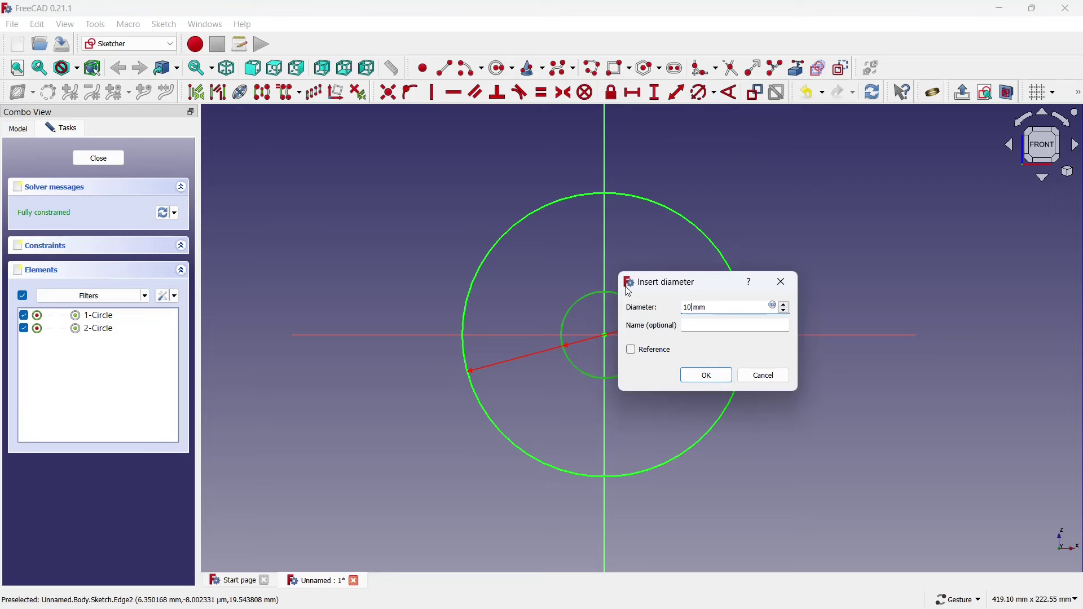
click(690, 379)
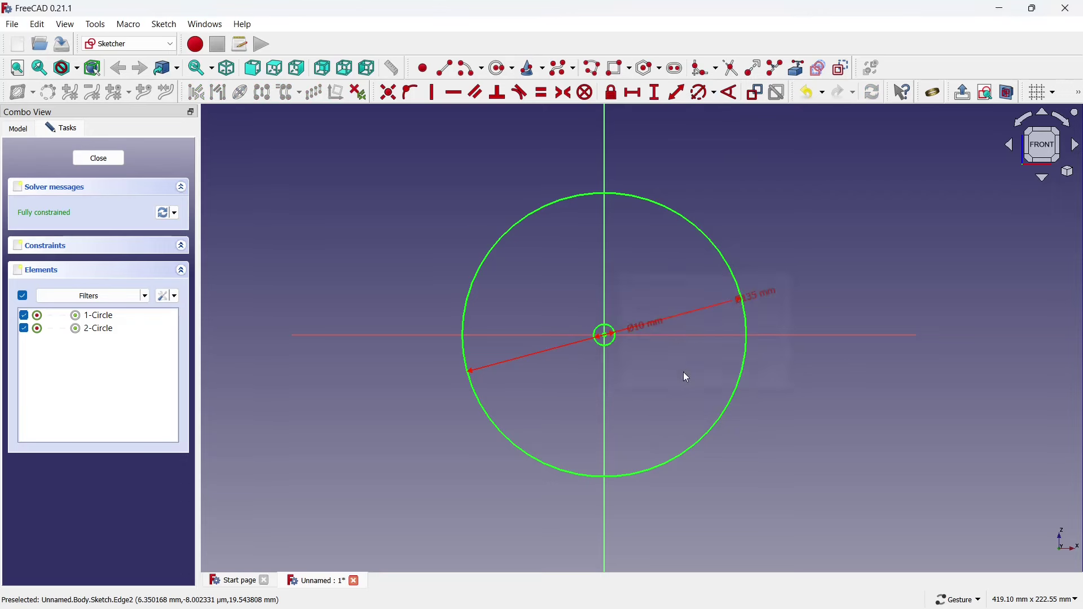
Close the sketch and pad it 5 mm into a disc
click(93, 161)
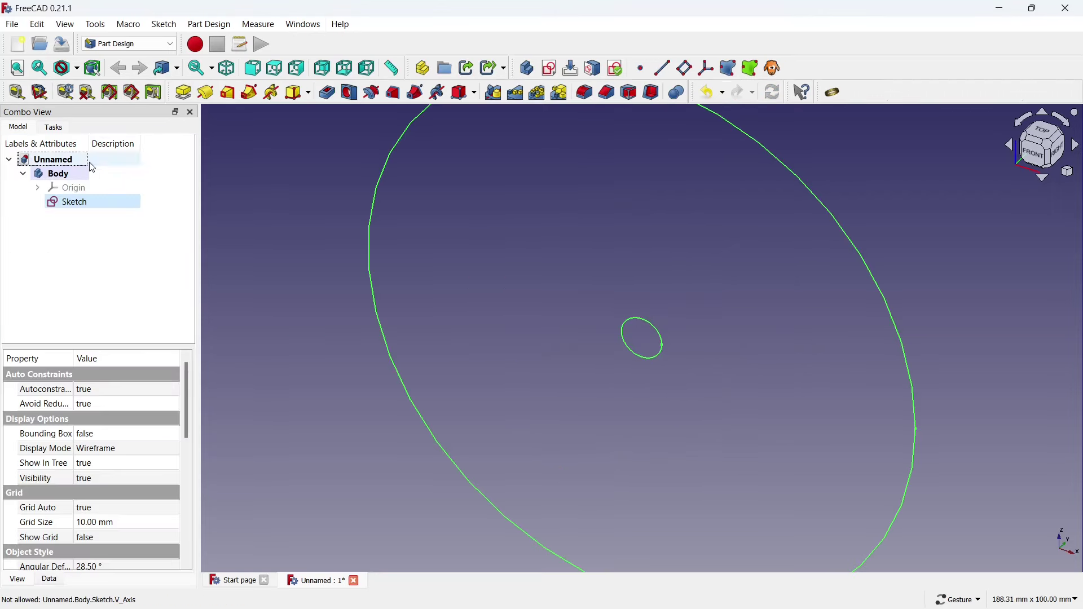
click(181, 101)
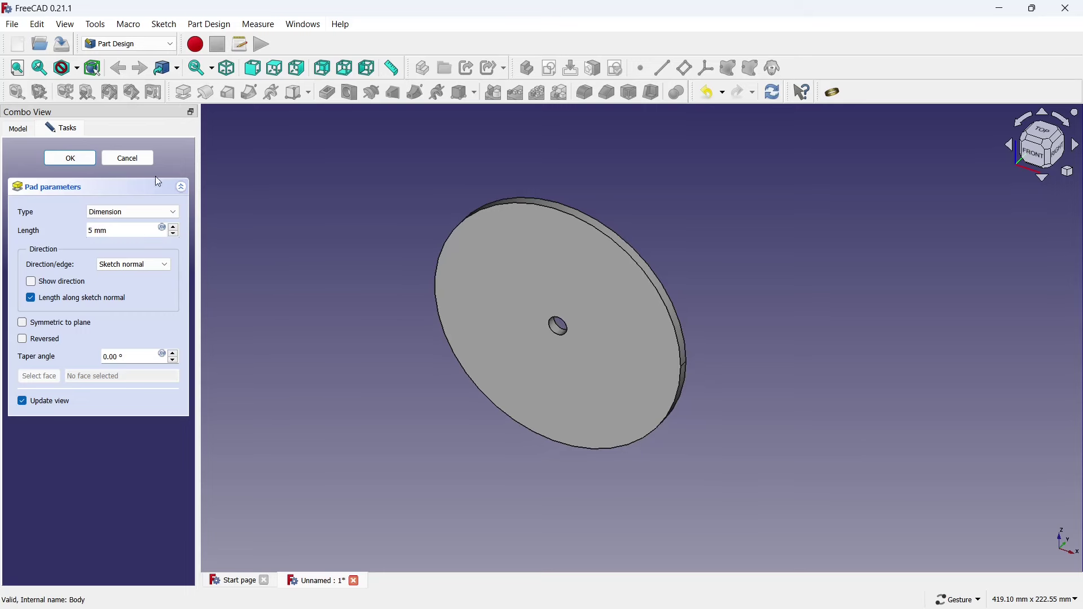
click(93, 159)
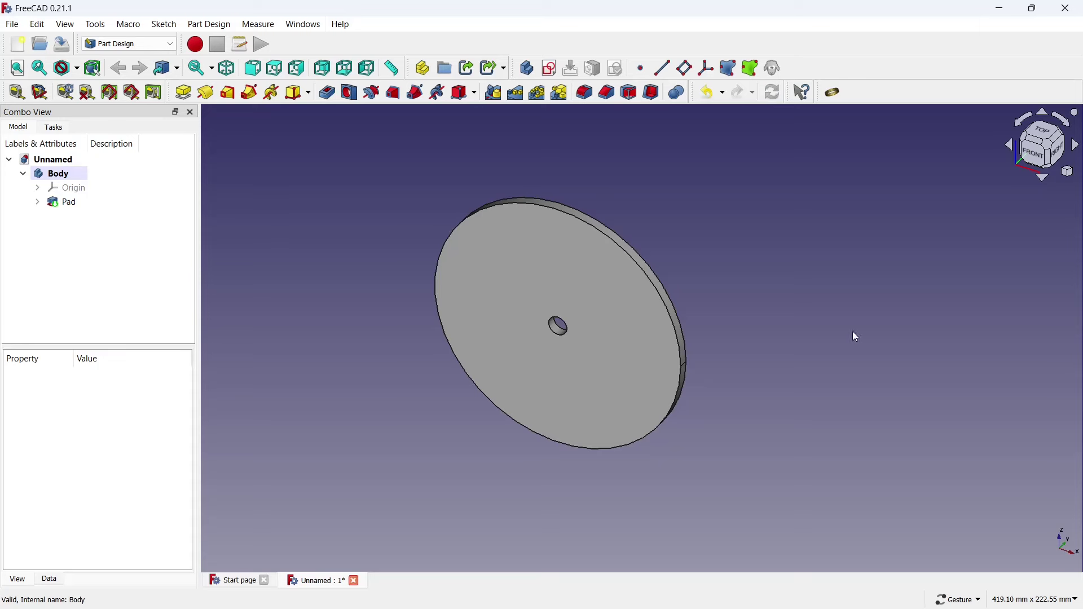
Create and open a 'Wheel linkage mechanism' folder in Downloads from the Save As dialog
key(ctrl+s)
scroll(34, 170, up, 3)
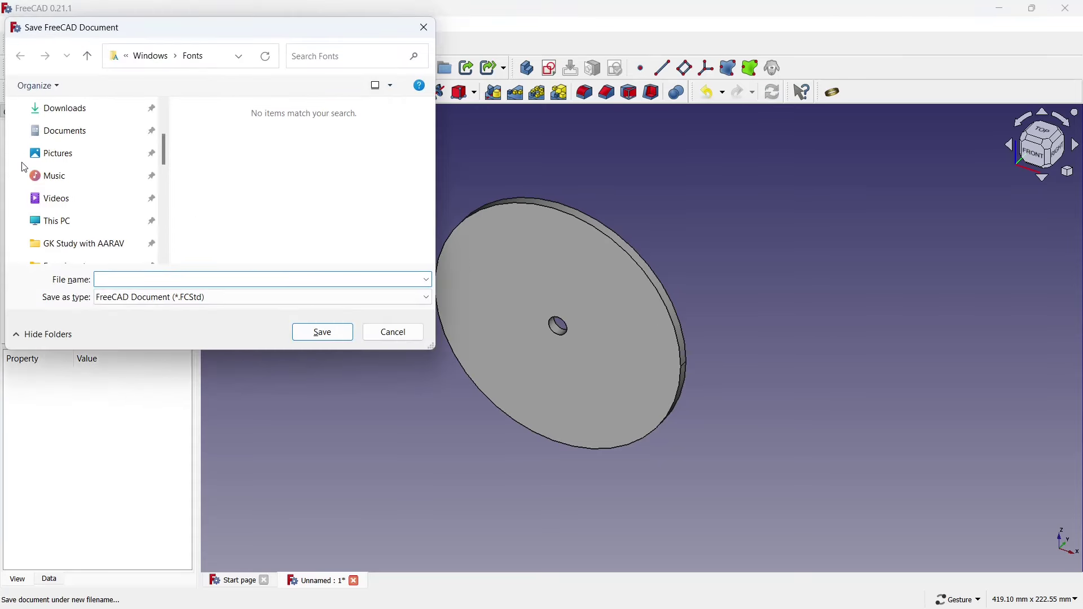
scroll(33, 165, up, 3)
click(63, 226)
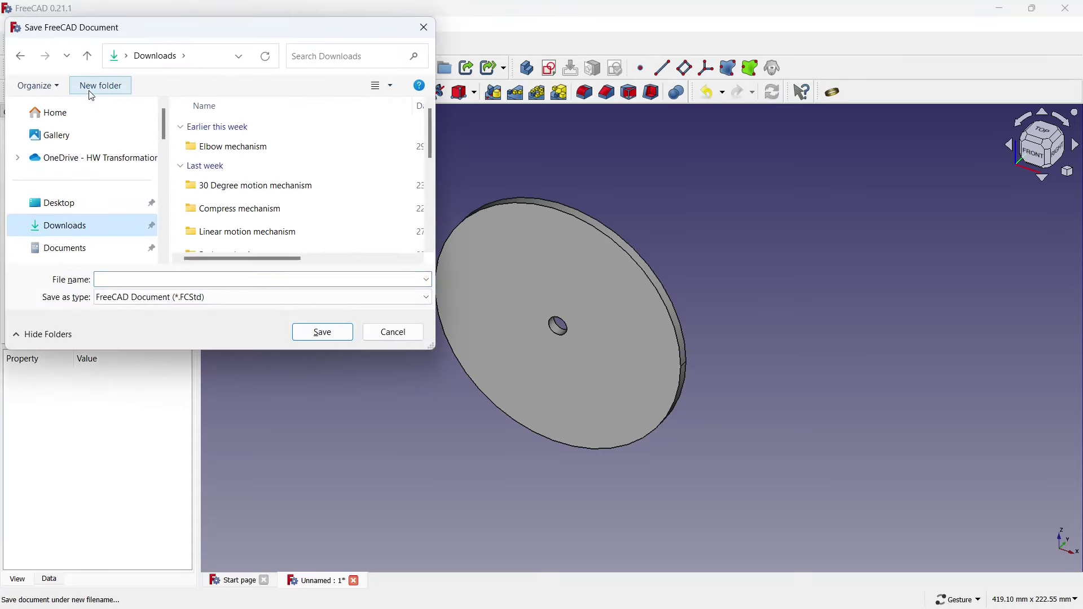
click(91, 94)
key(Caps_Lock)
text(W)
key(Caps_Lock)
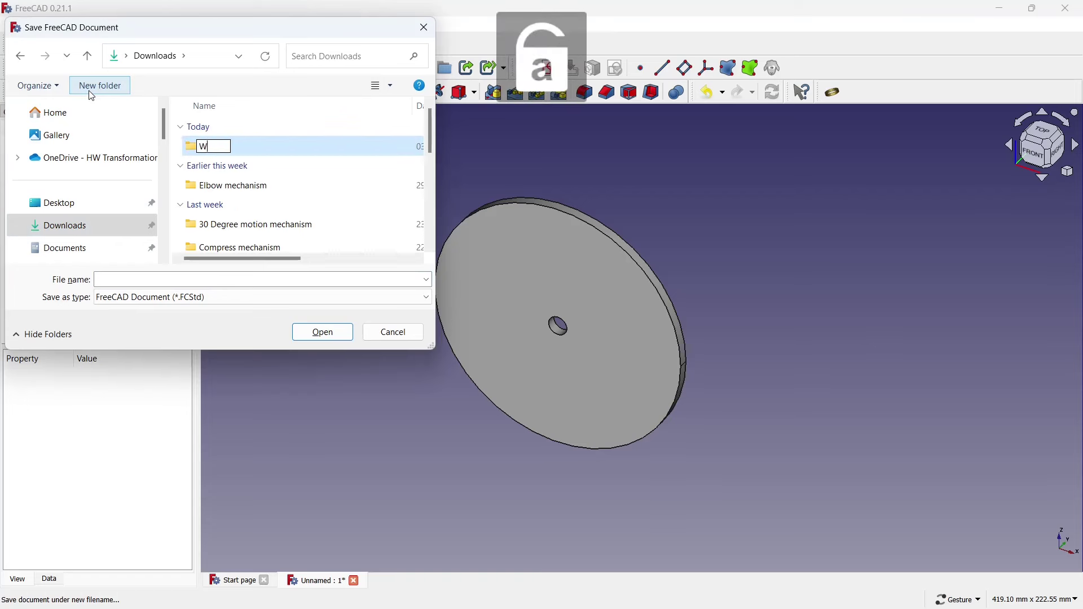
text(heel )
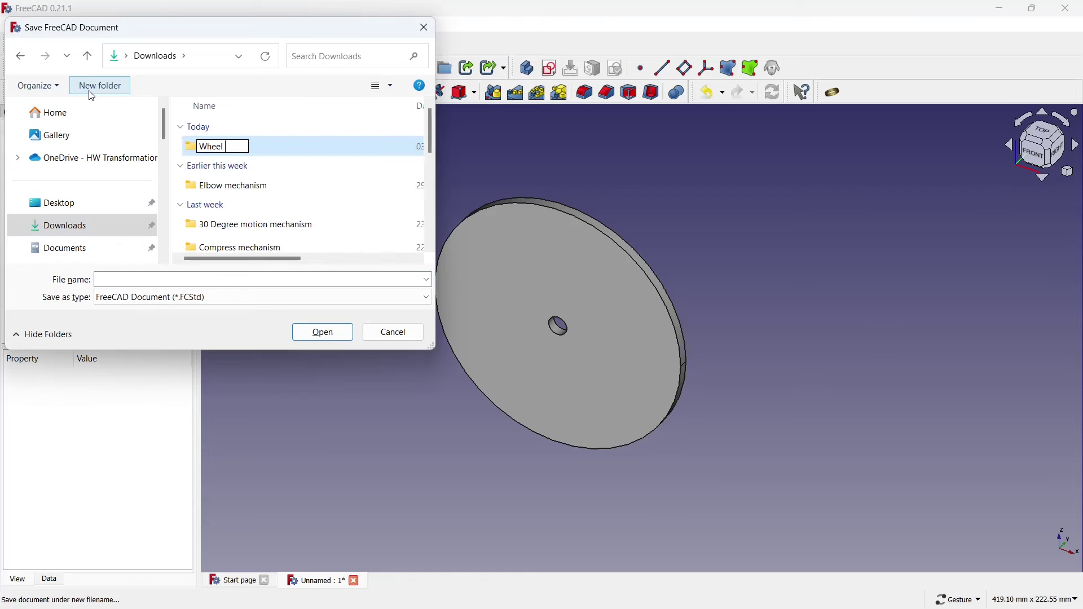
text(linka)
text(ge mechanism)
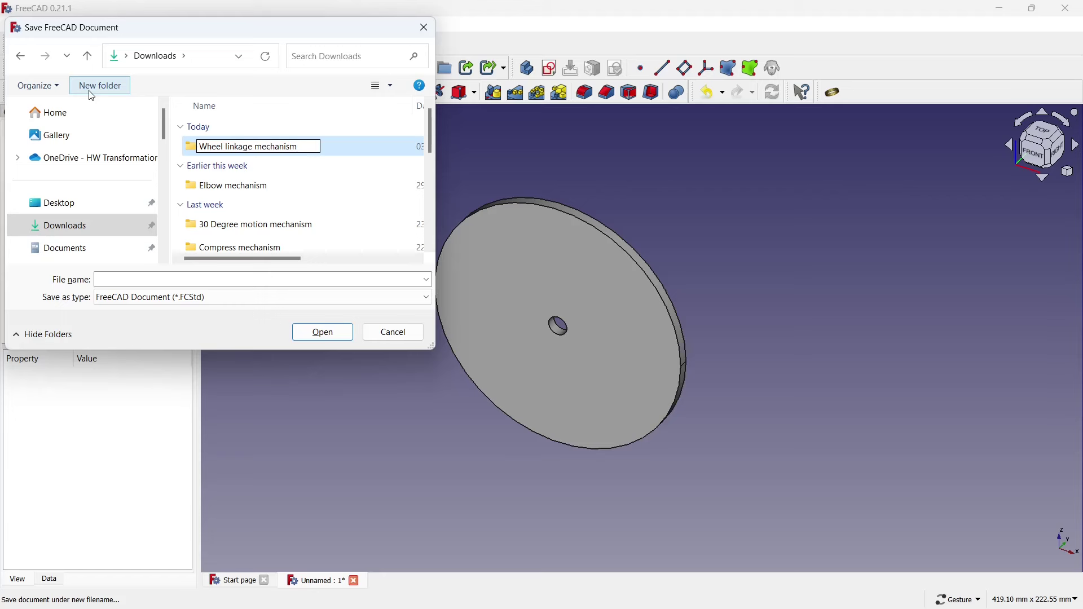
key(Return)
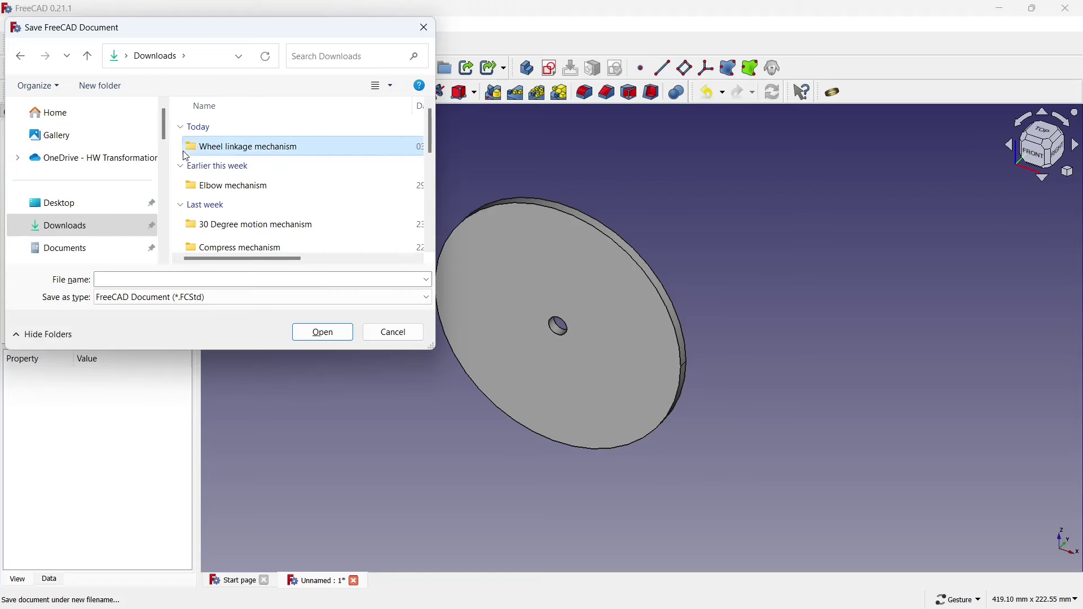
key(Return)
Save the document there as 'Wheel'
click(202, 275)
key(Caps_Lock)
text(Wh)
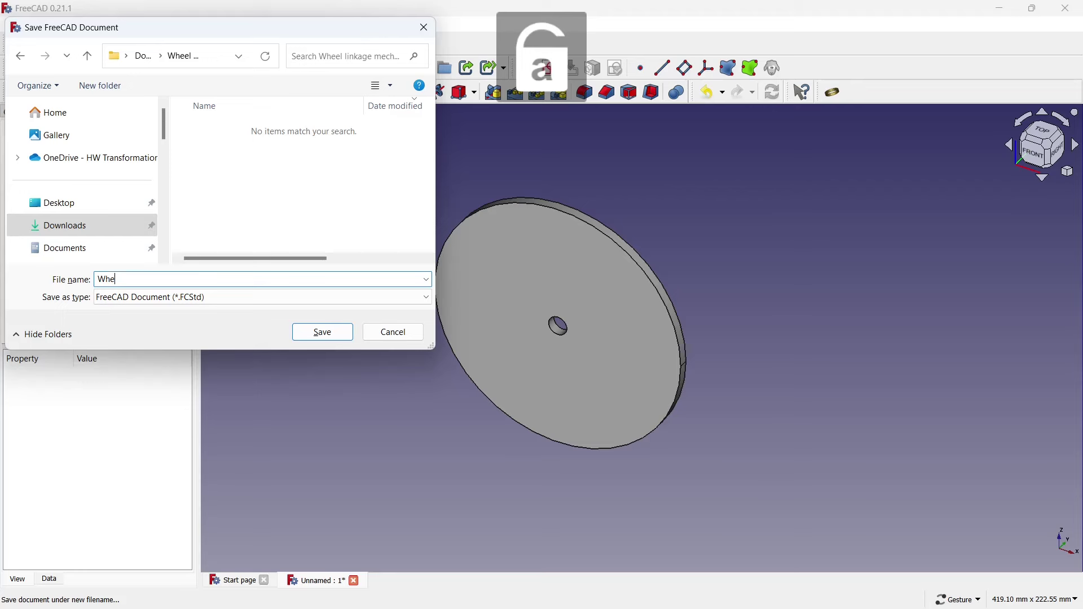
text(el)
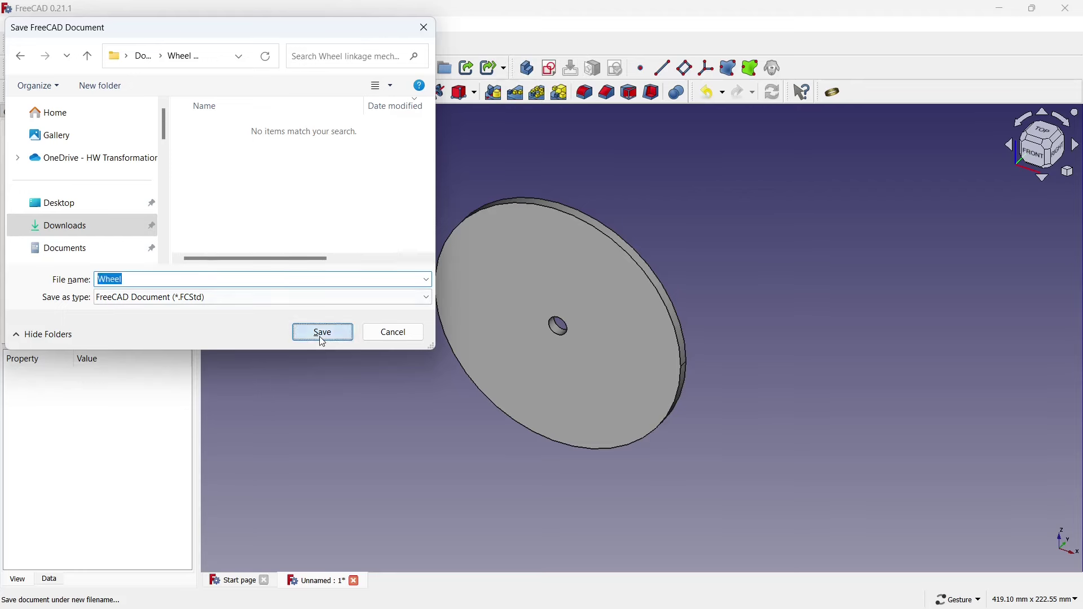
click(321, 335)
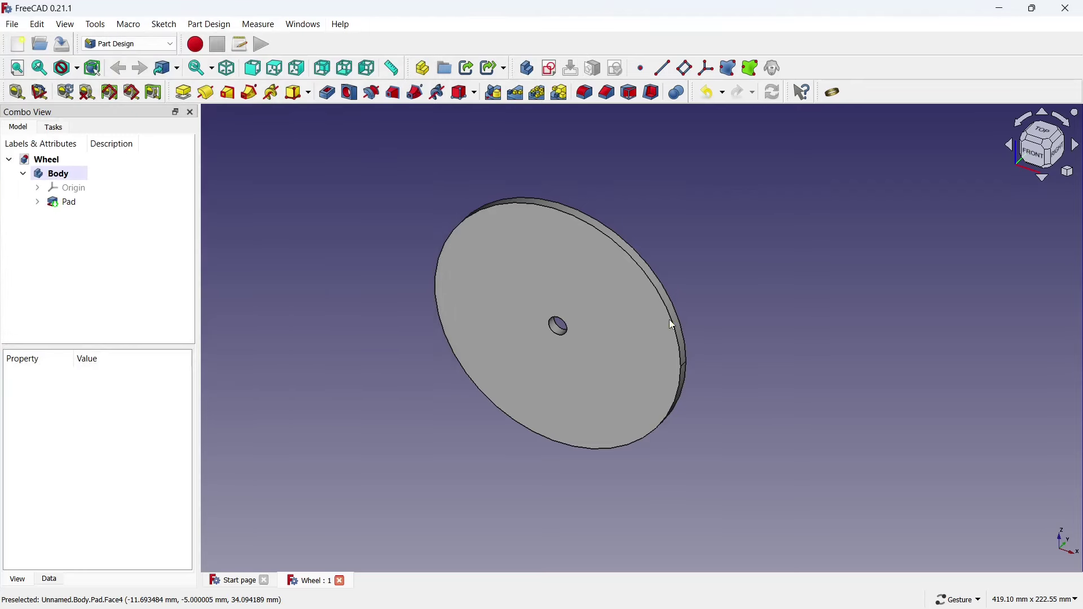
Sketch a 130 mm diameter circle at the origin on the disc's front face
click(597, 252)
click(555, 74)
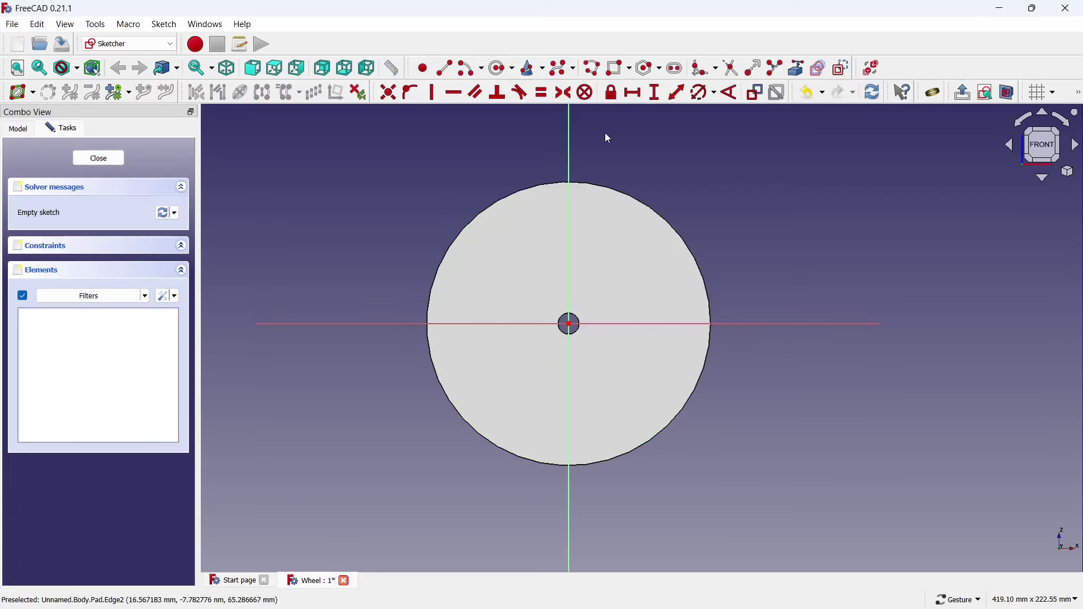
click(484, 71)
click(514, 90)
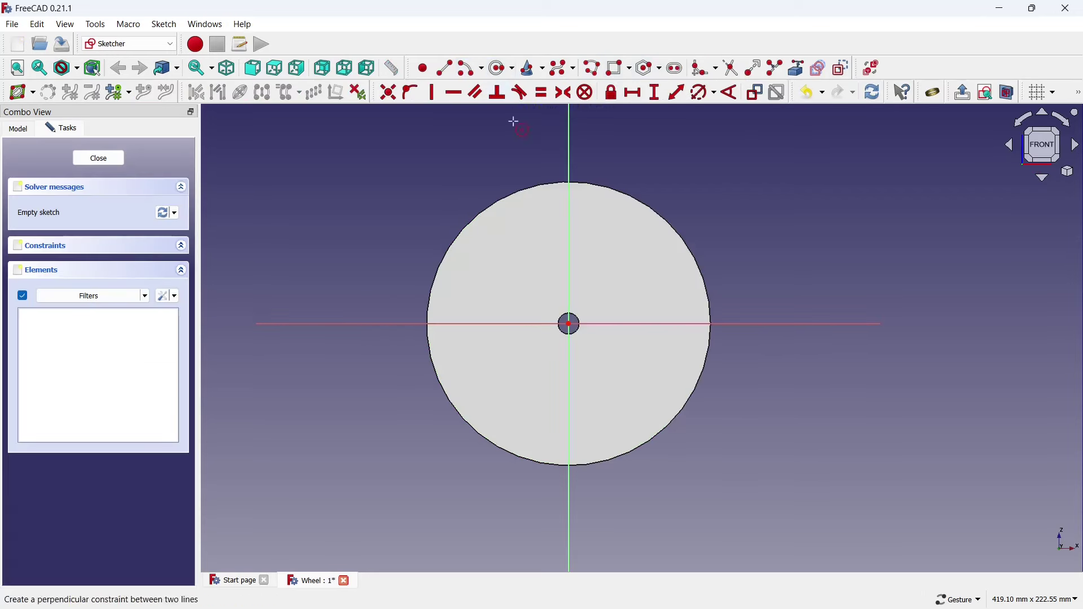
scroll(570, 317, up, 2)
scroll(579, 323, up, 2)
click(569, 328)
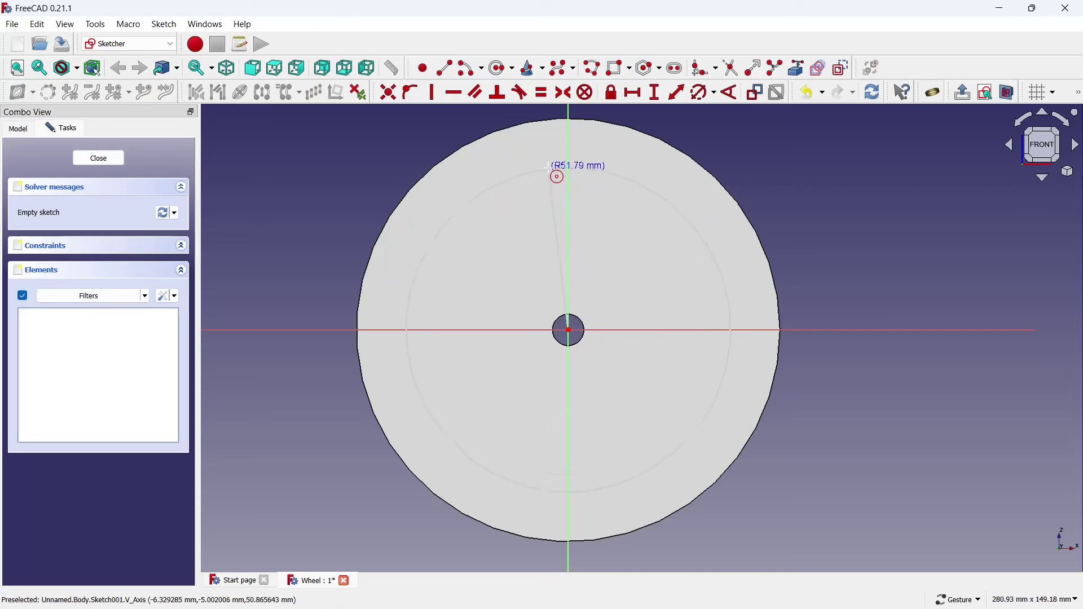
click(558, 169)
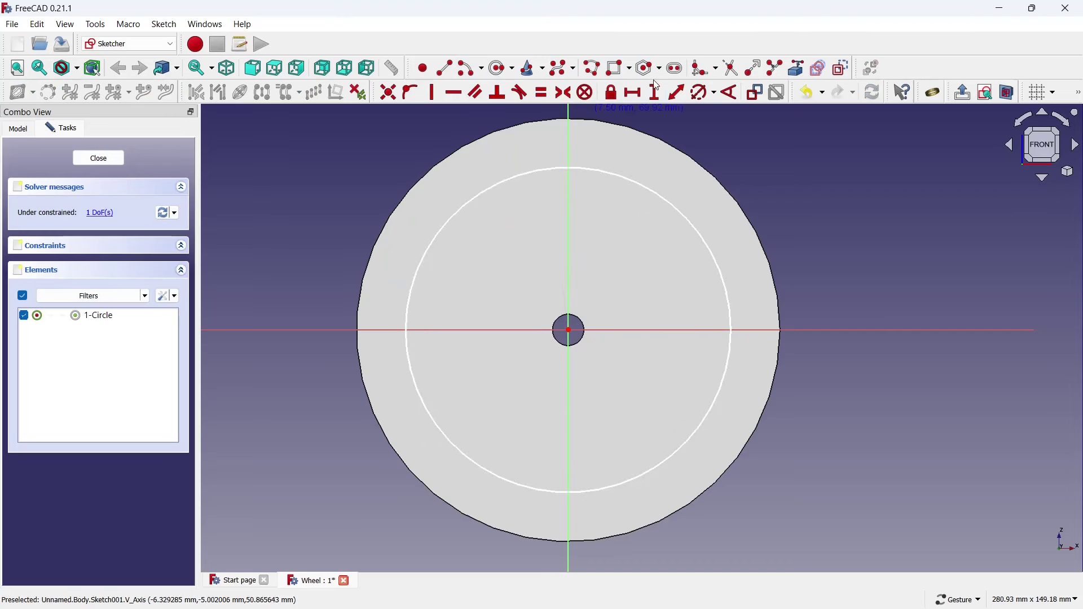
click(631, 178)
text(ko130)
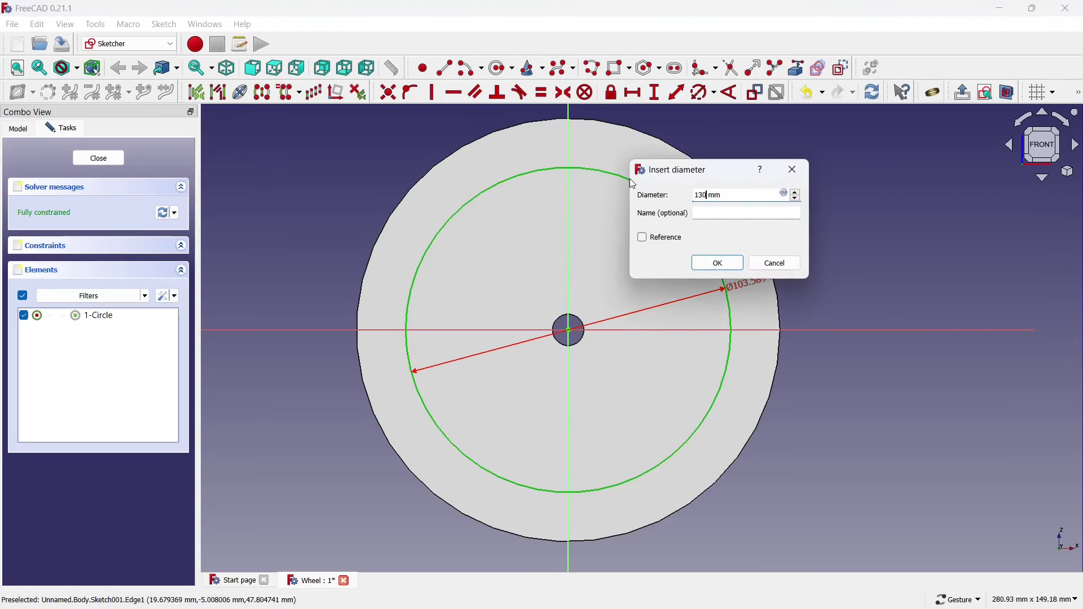
click(713, 263)
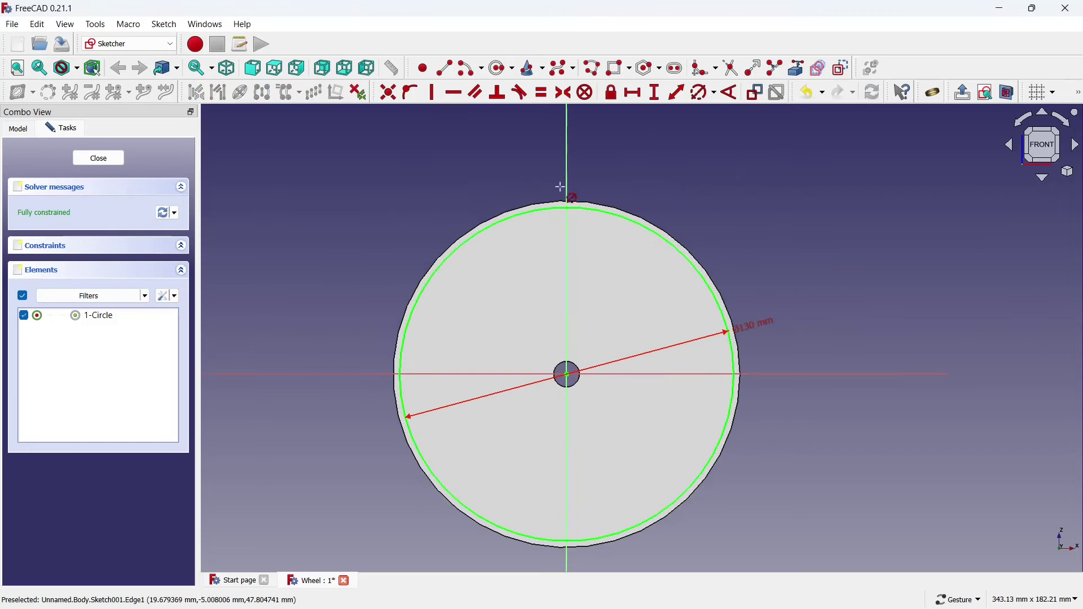
Turn the 130 mm circle into construction geometry
scroll(581, 187, up, 5)
click(563, 233)
right_click(564, 225)
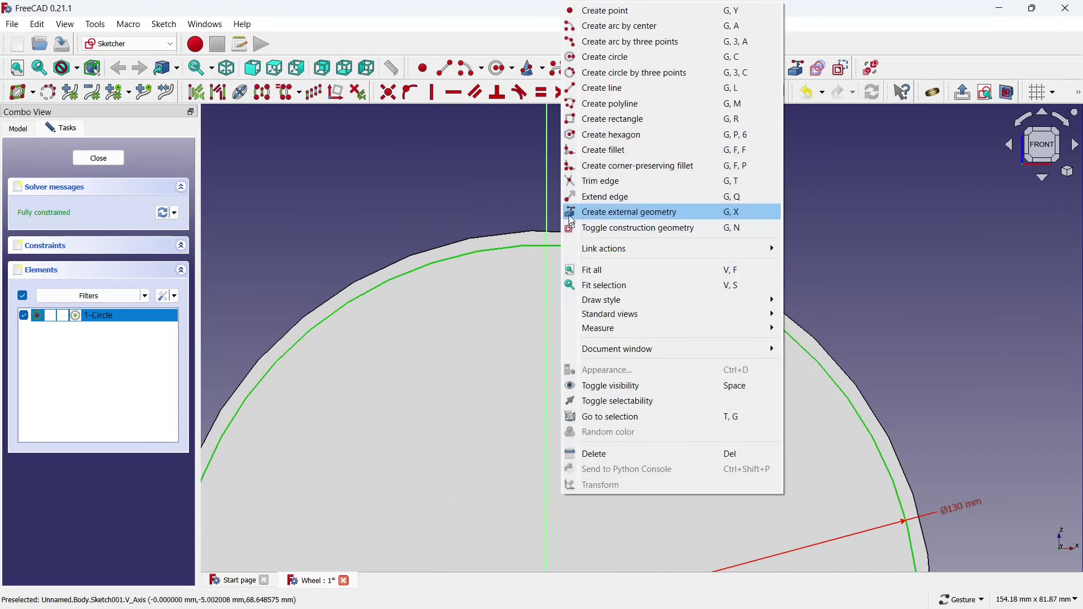
click(575, 228)
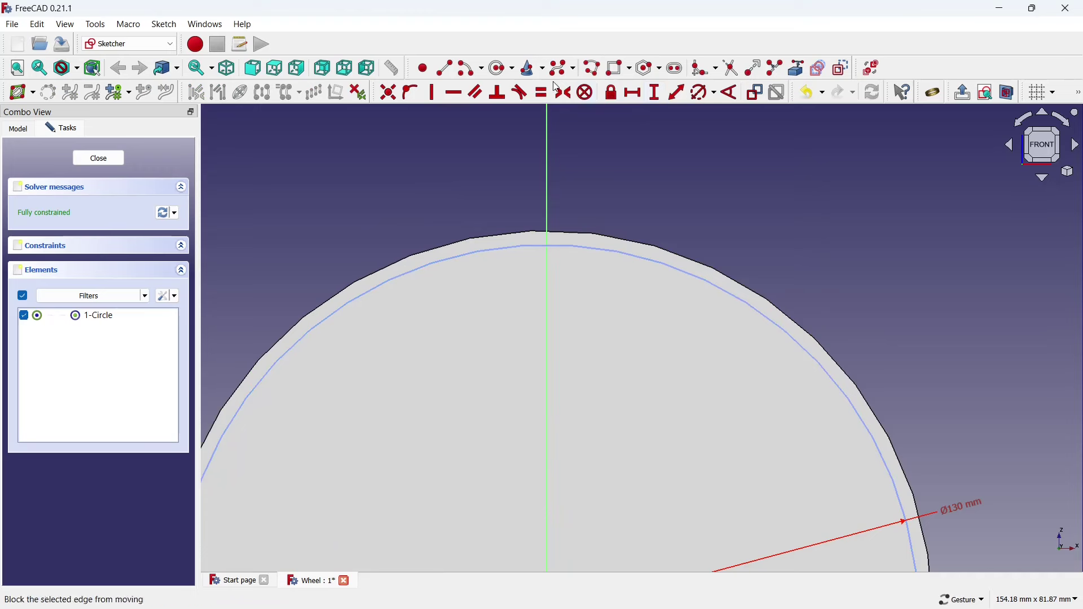
Draw a 4 mm diameter circle on the vertical axis near the top
click(502, 68)
scroll(553, 248, up, 3)
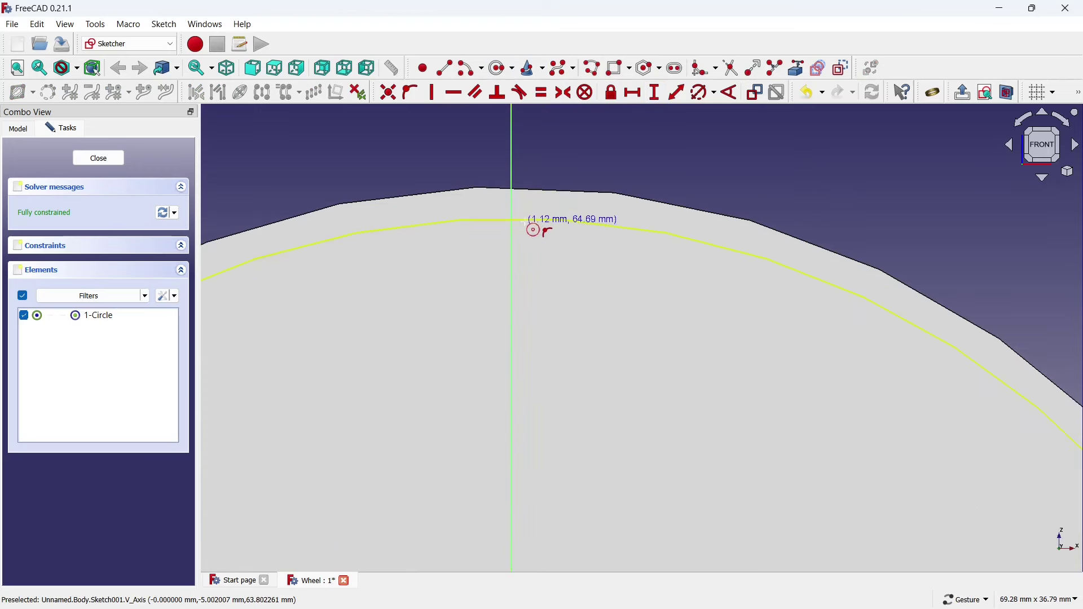
click(523, 219)
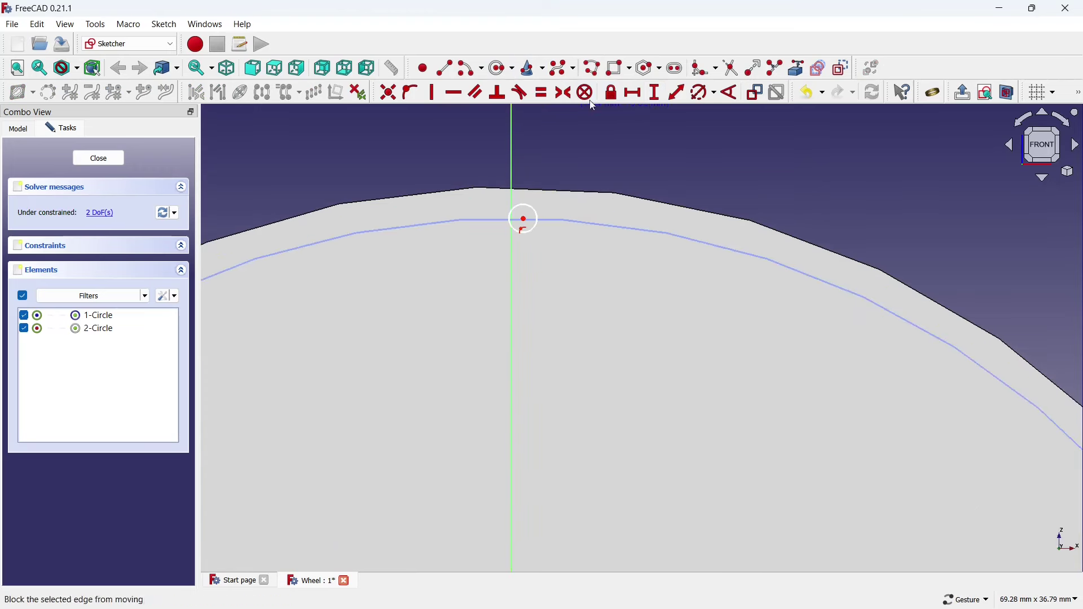
click(704, 92)
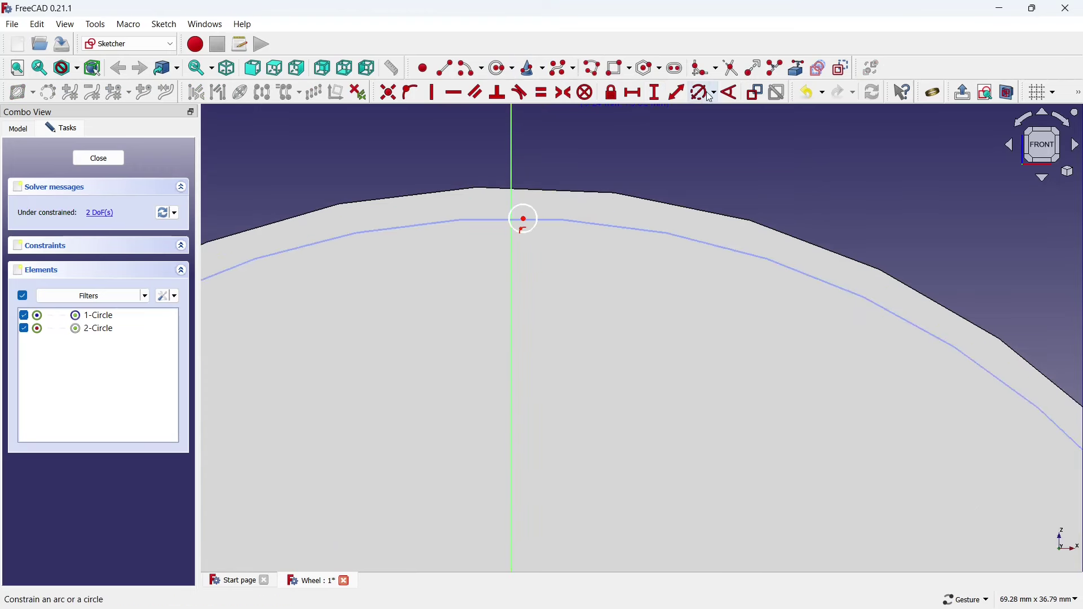
click(528, 207)
text(4)
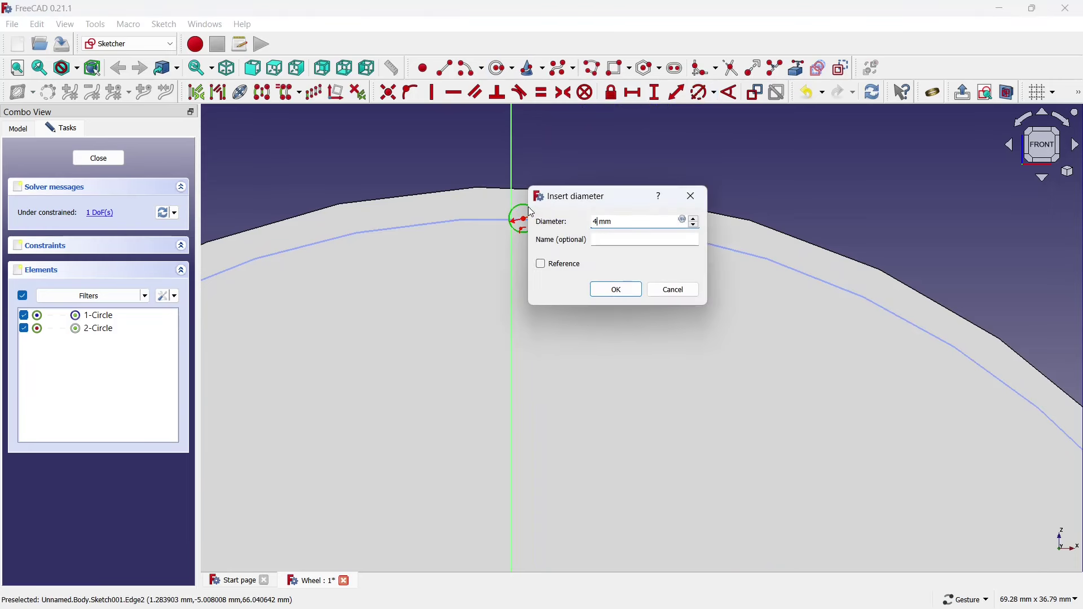
click(595, 290)
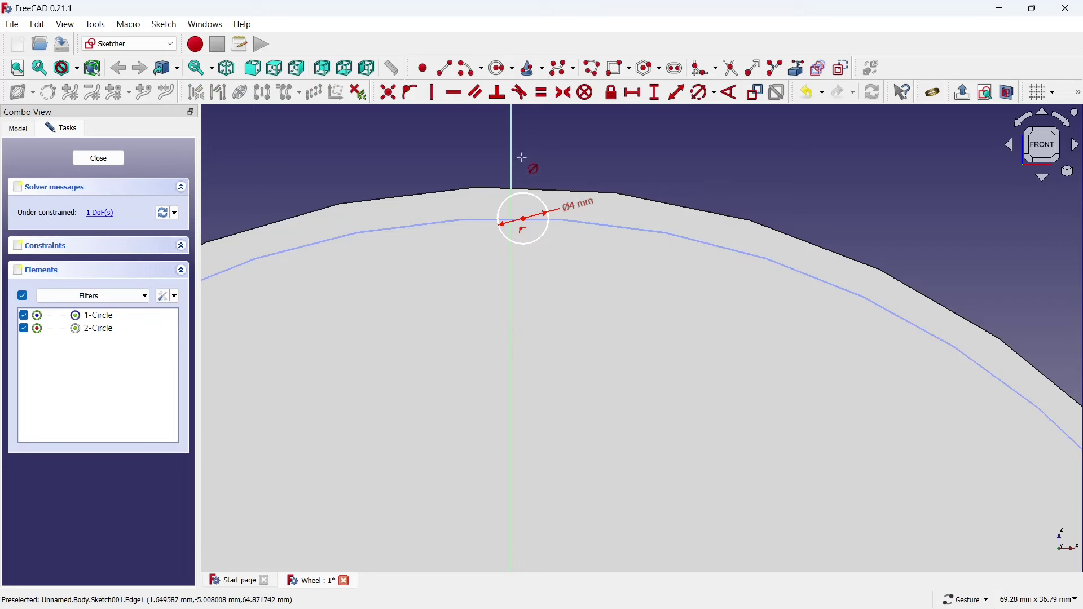
Constrain the 4 mm circle's centre onto the vertical axis, fully constraining the sketch
scroll(530, 201, up, 2)
click(520, 228)
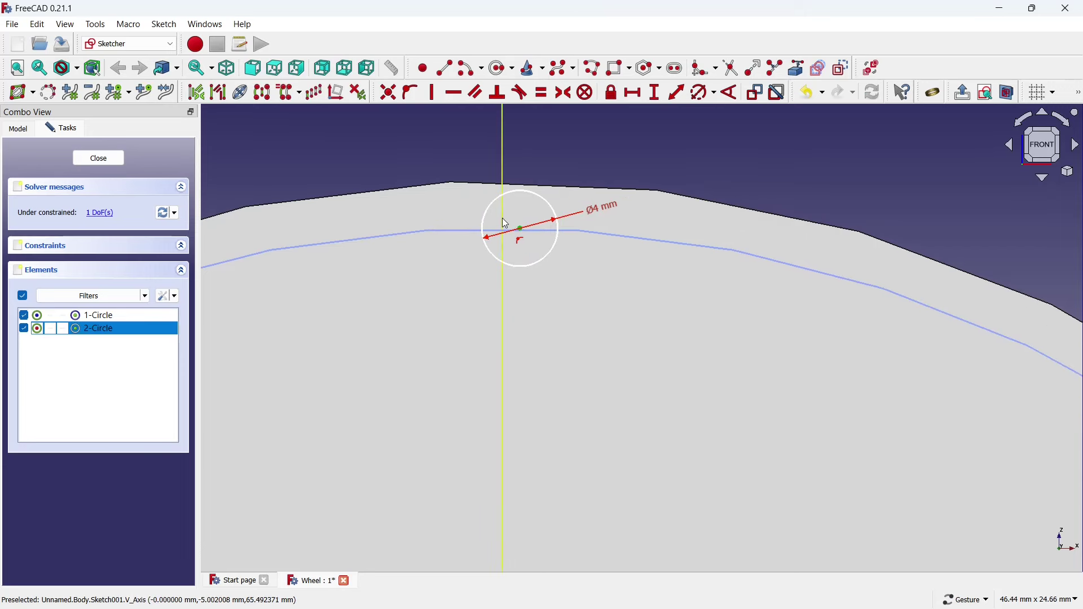
click(570, 157)
click(487, 230)
click(488, 231)
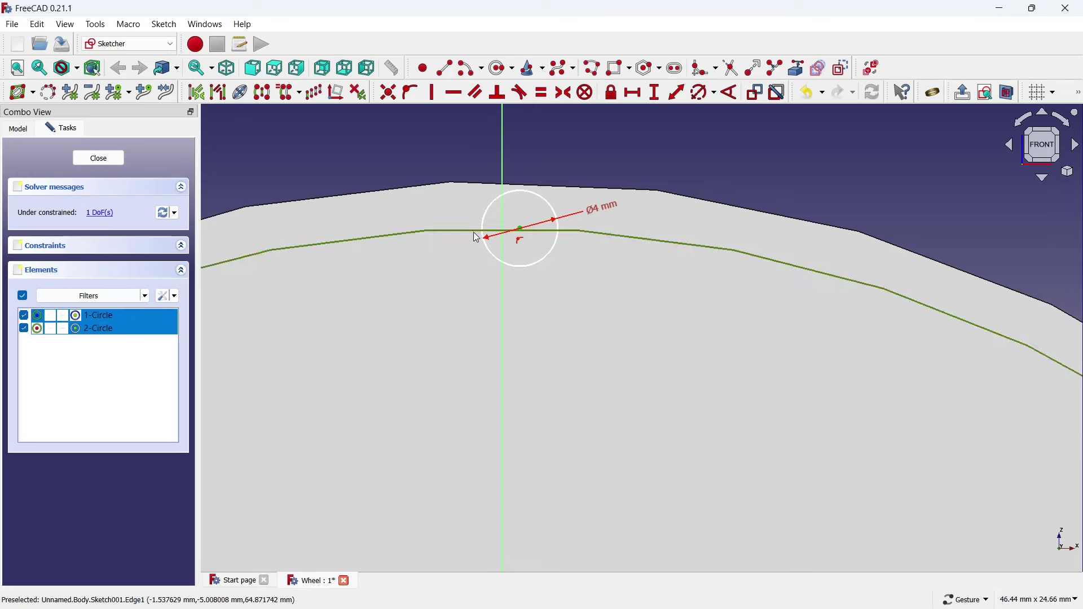
click(424, 97)
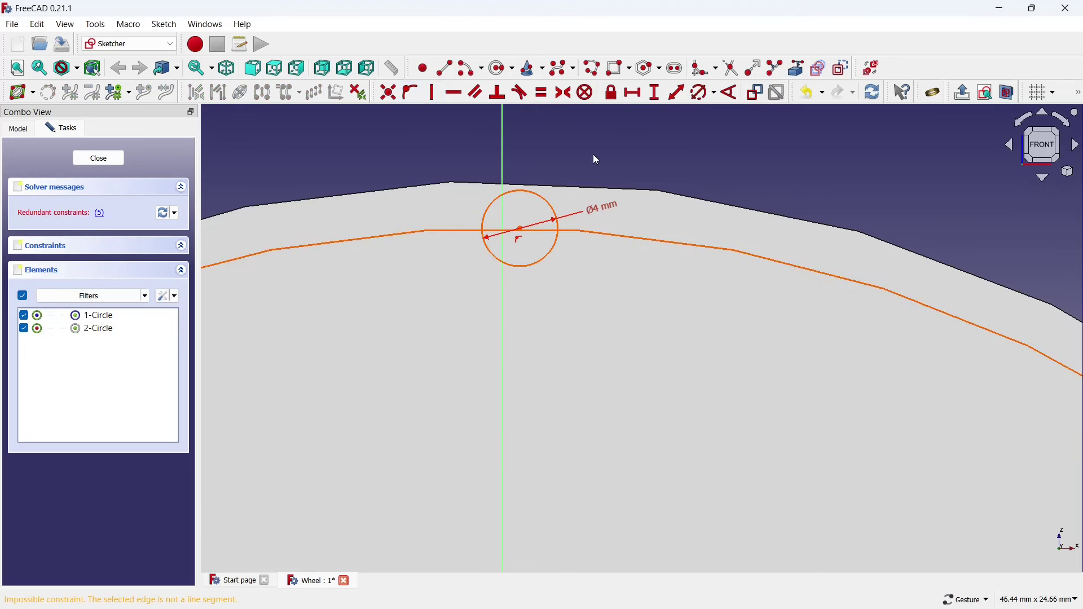
key(ctrl+z)
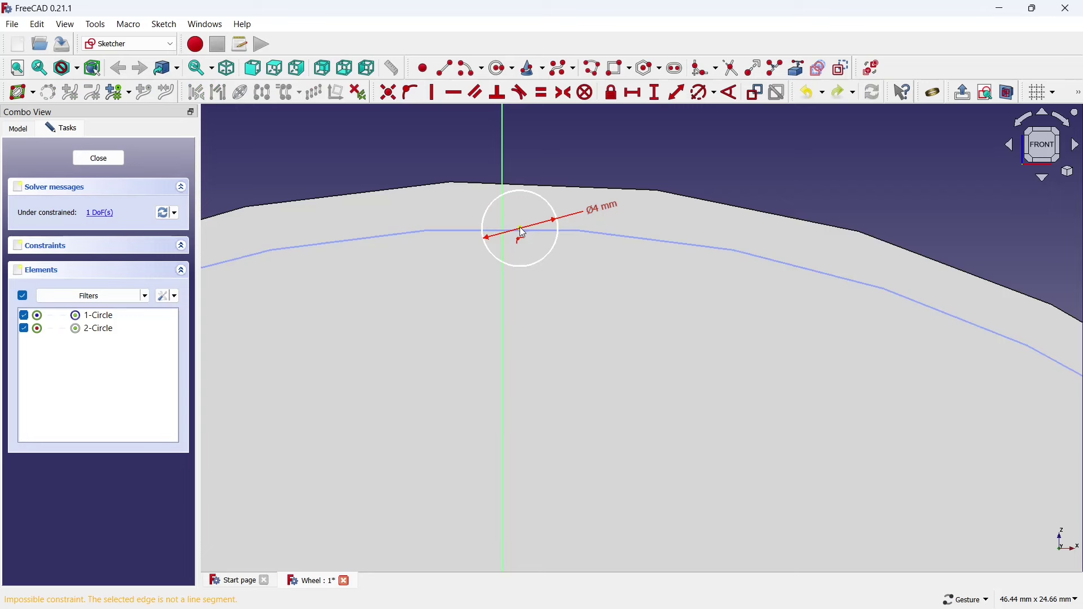
click(522, 230)
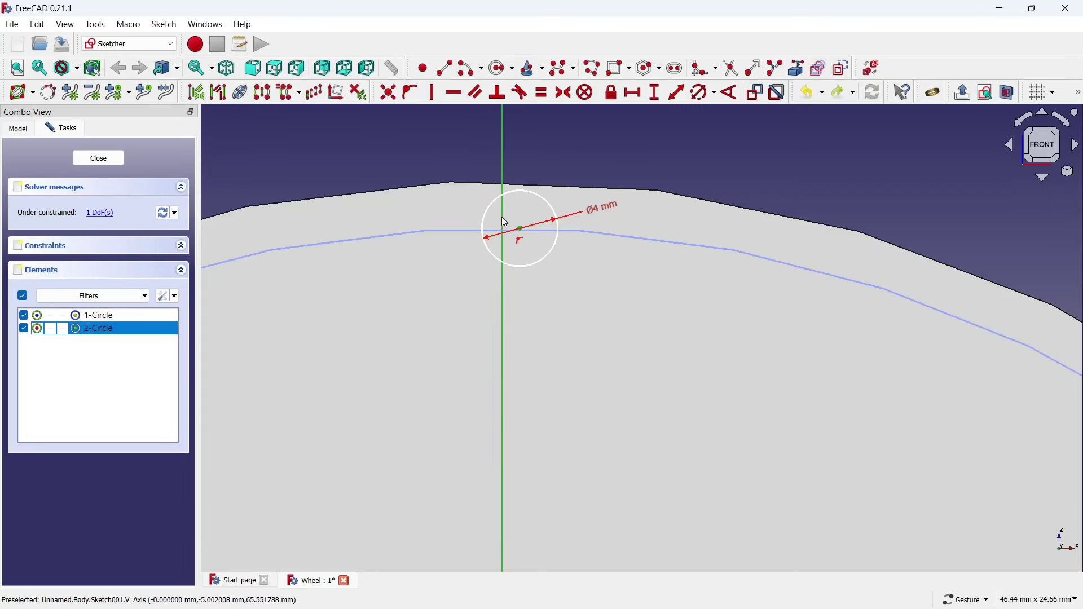
click(389, 93)
click(411, 92)
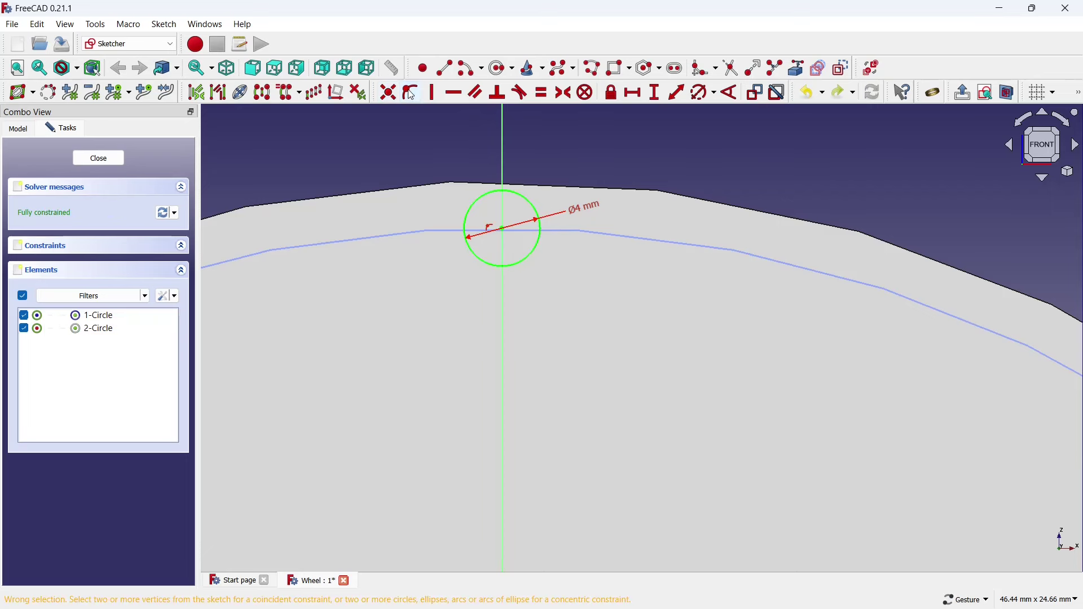
scroll(526, 213, up, 3)
scroll(480, 243, up, 2)
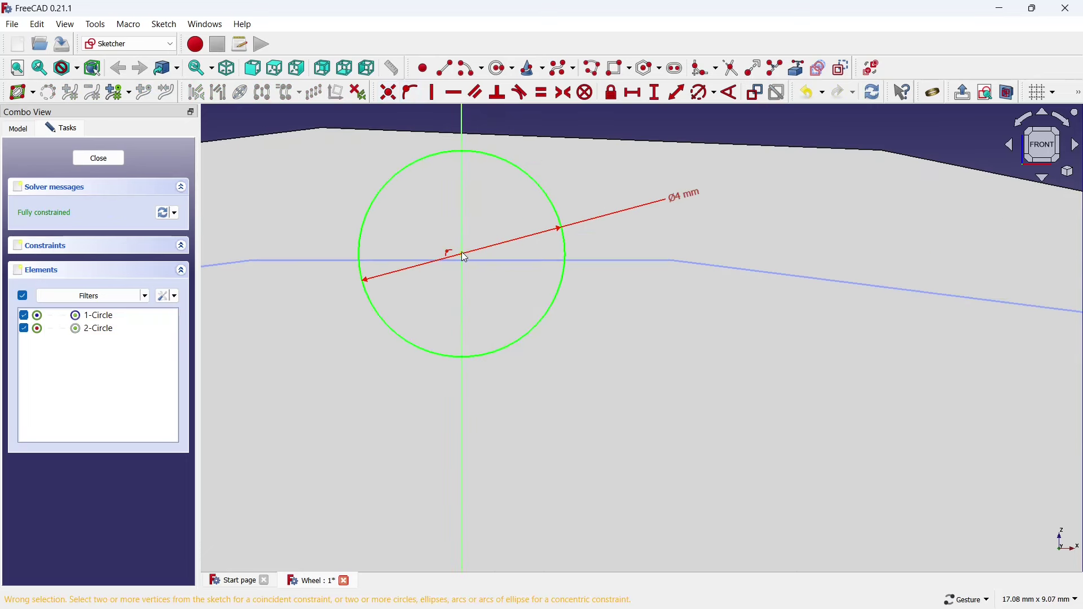
scroll(477, 210, down, 1)
scroll(496, 186, down, 3)
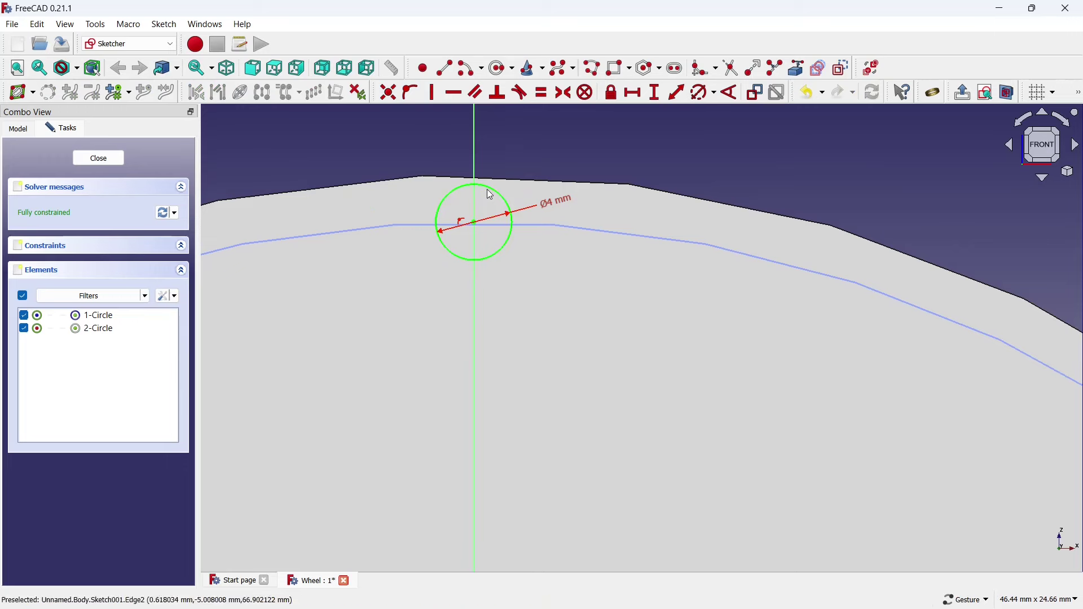
Close the sketch and pad the 4 mm circle 5 mm into a small cylinder
scroll(528, 180, down, 5)
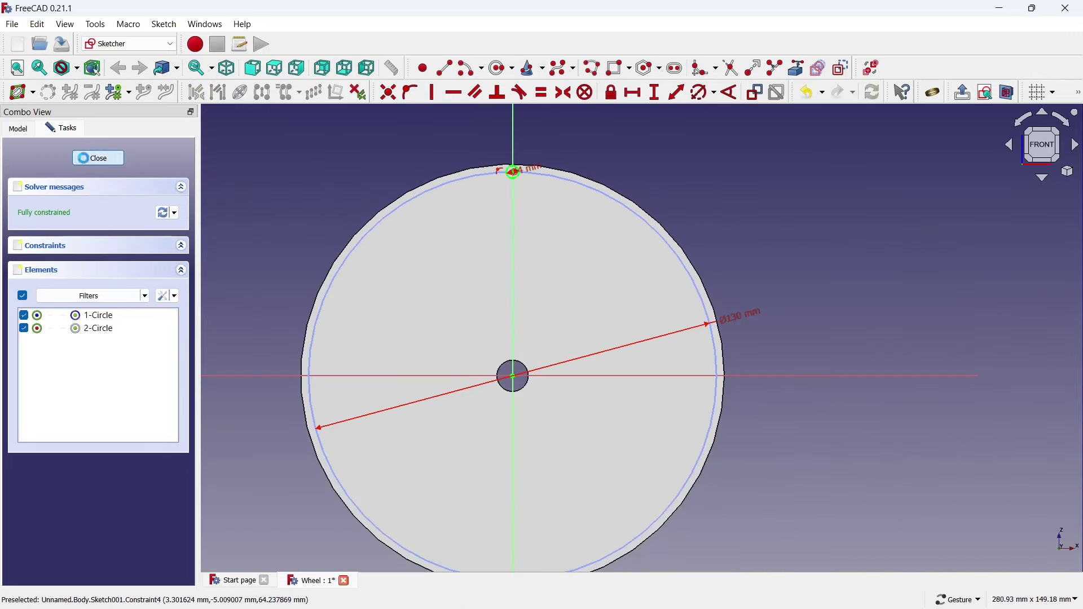
click(97, 158)
click(185, 92)
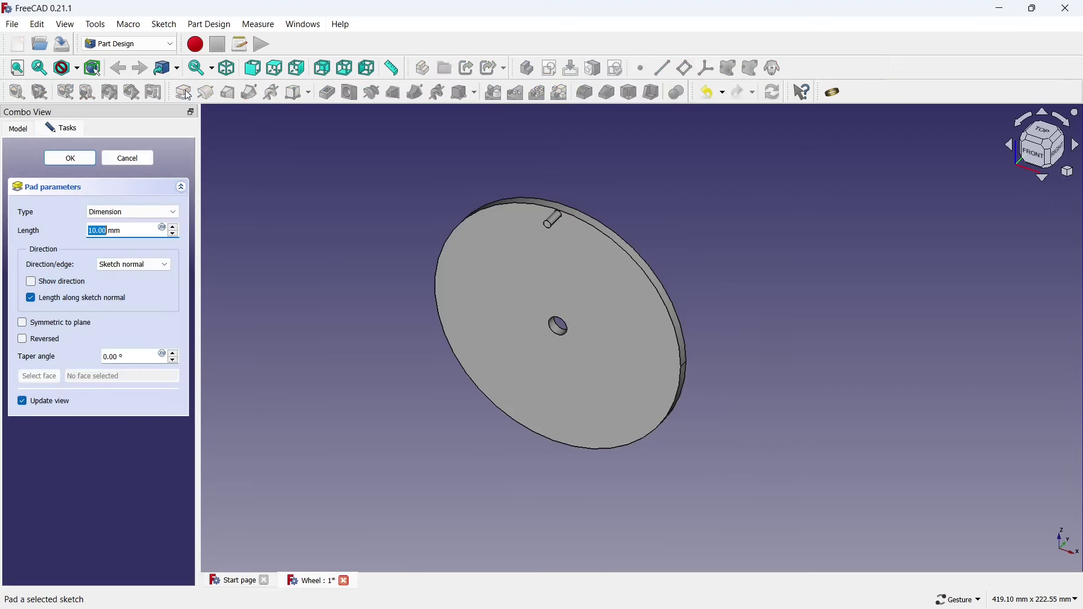
text(5)
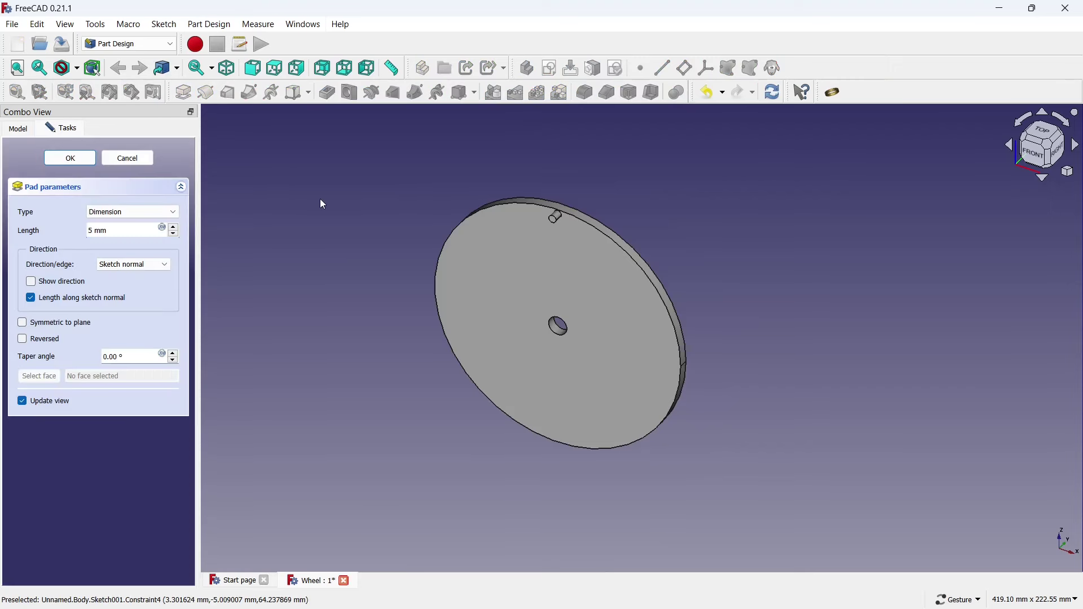
click(85, 161)
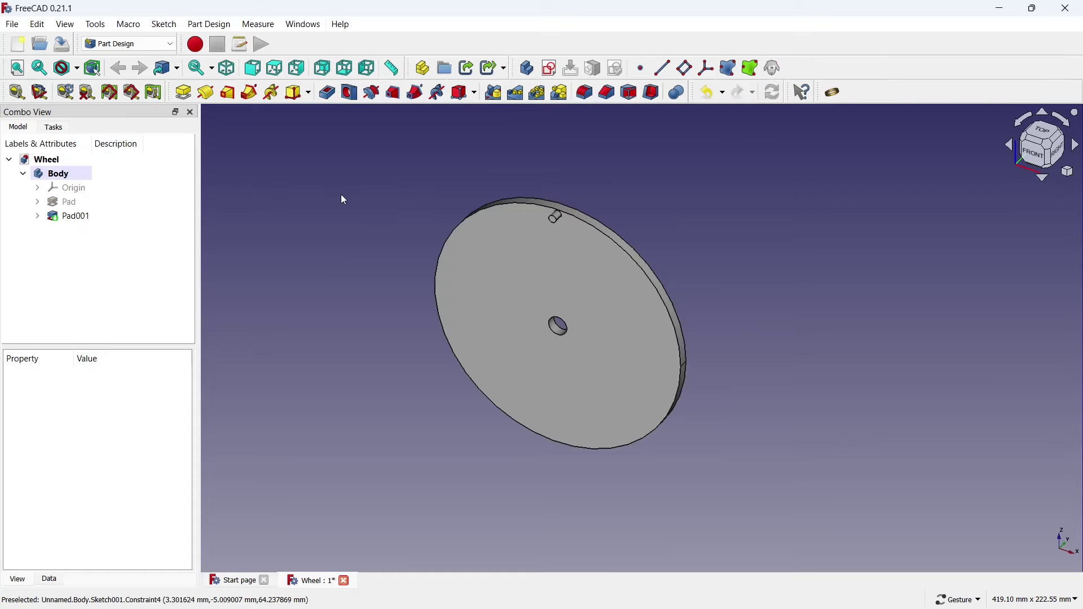
Start a sketch on the cylinder's end face and import its round edge as external geometry
scroll(527, 280, up, 5)
scroll(577, 266, up, 2)
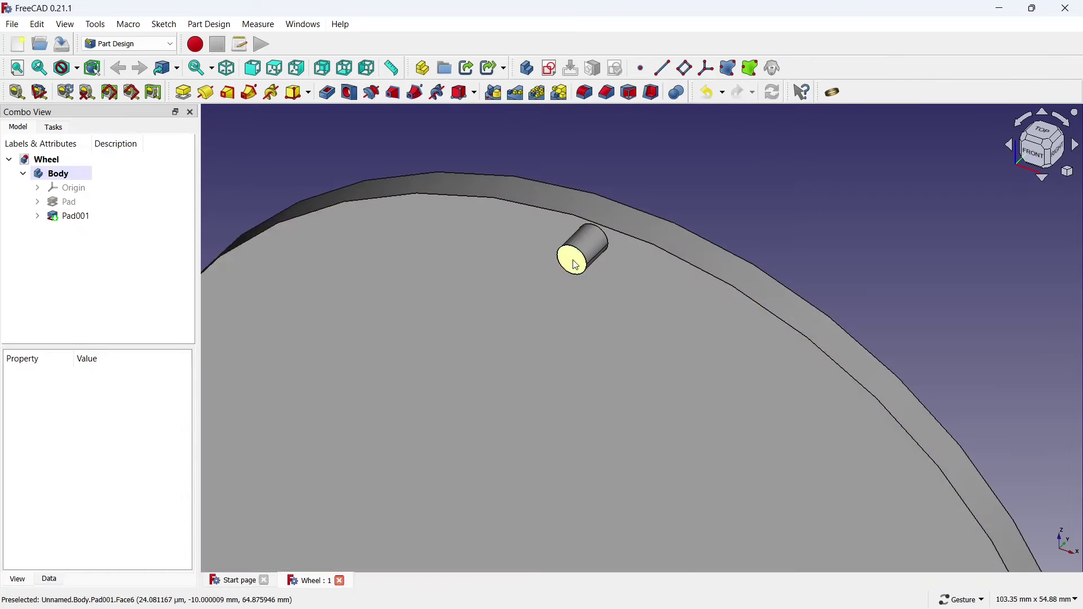
click(576, 265)
click(550, 69)
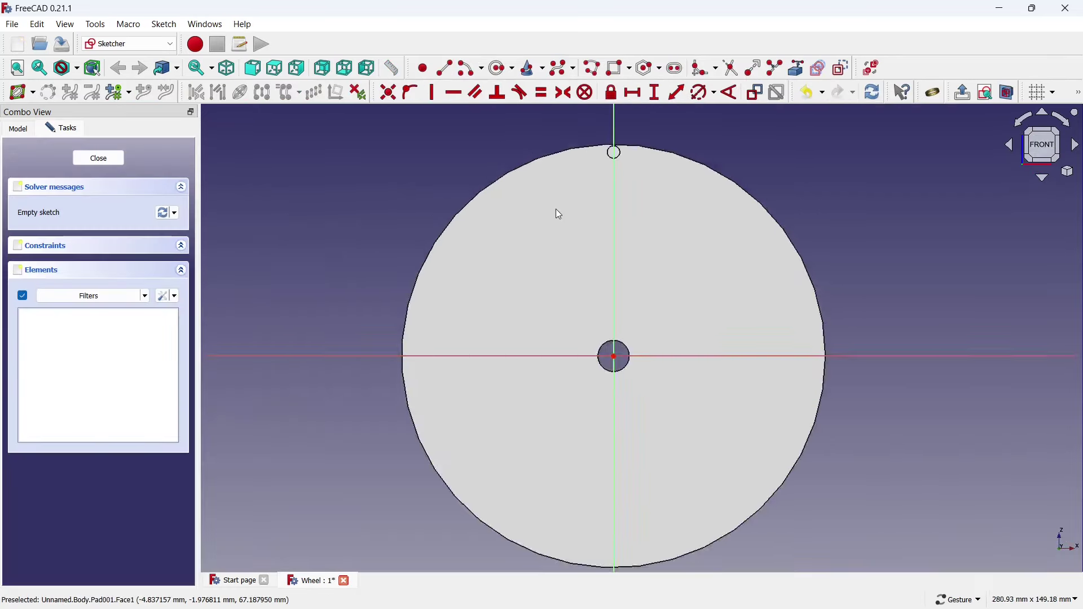
scroll(559, 214, down, 2)
scroll(587, 157, up, 6)
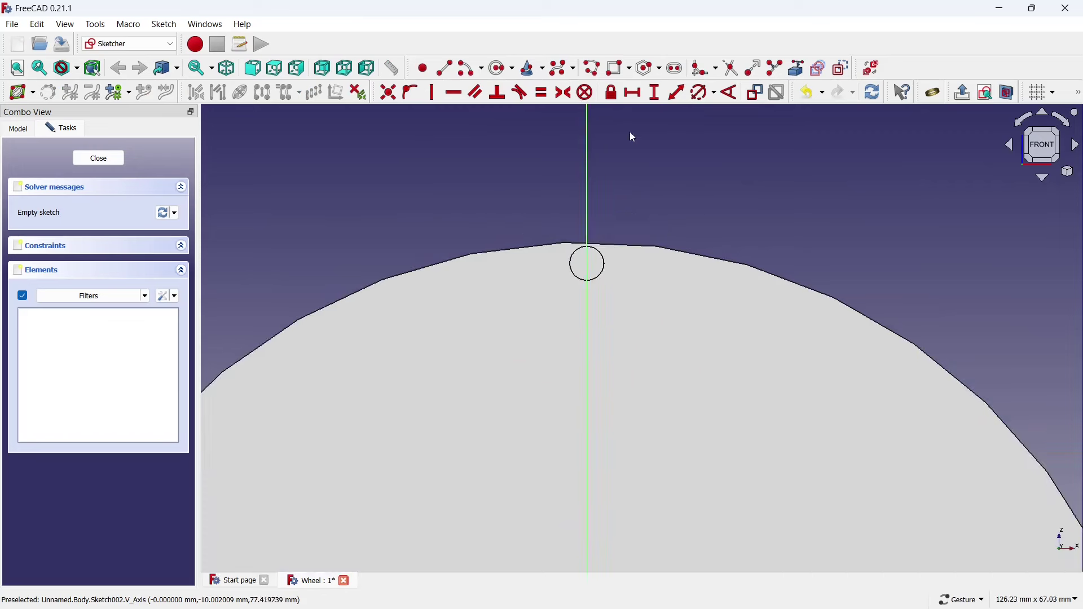
click(796, 68)
scroll(523, 266, up, 2)
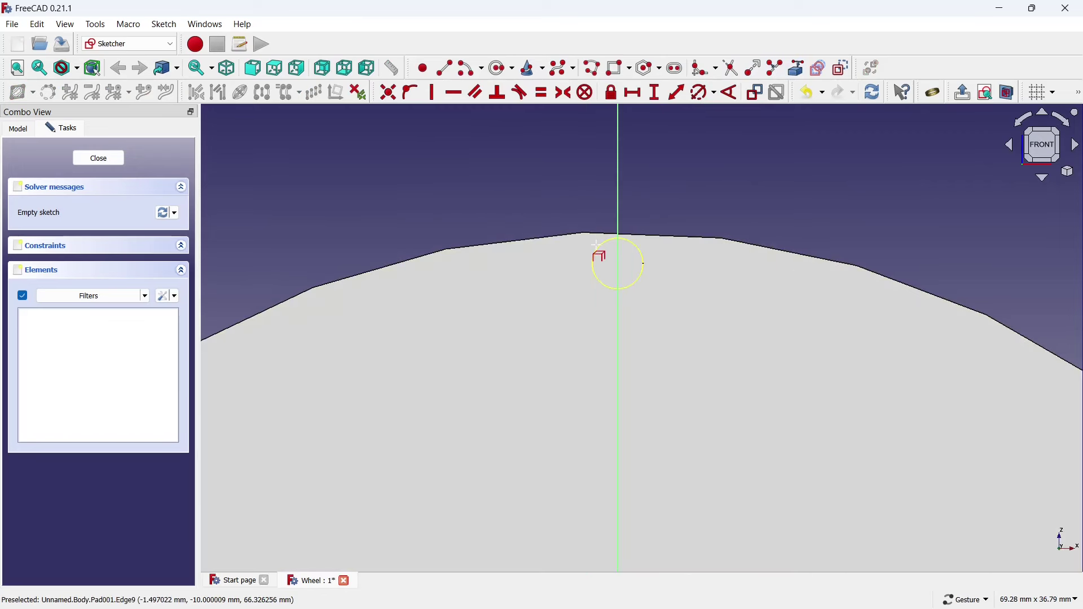
click(598, 257)
Draw a concentric 5 mm diameter circle around the cylinder edge
click(502, 70)
scroll(632, 244, up, 2)
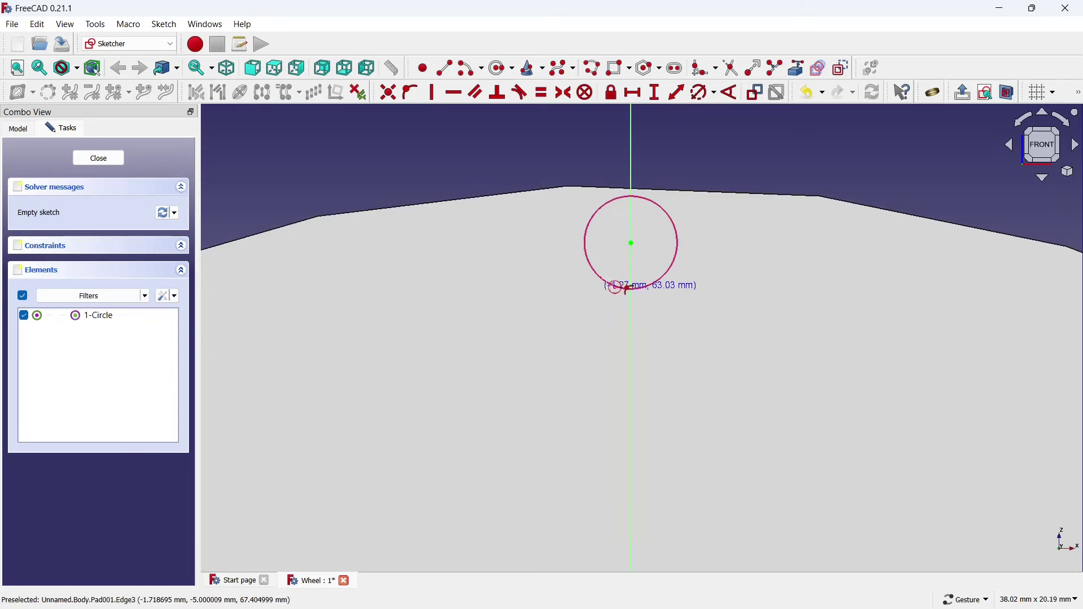
click(632, 244)
click(671, 171)
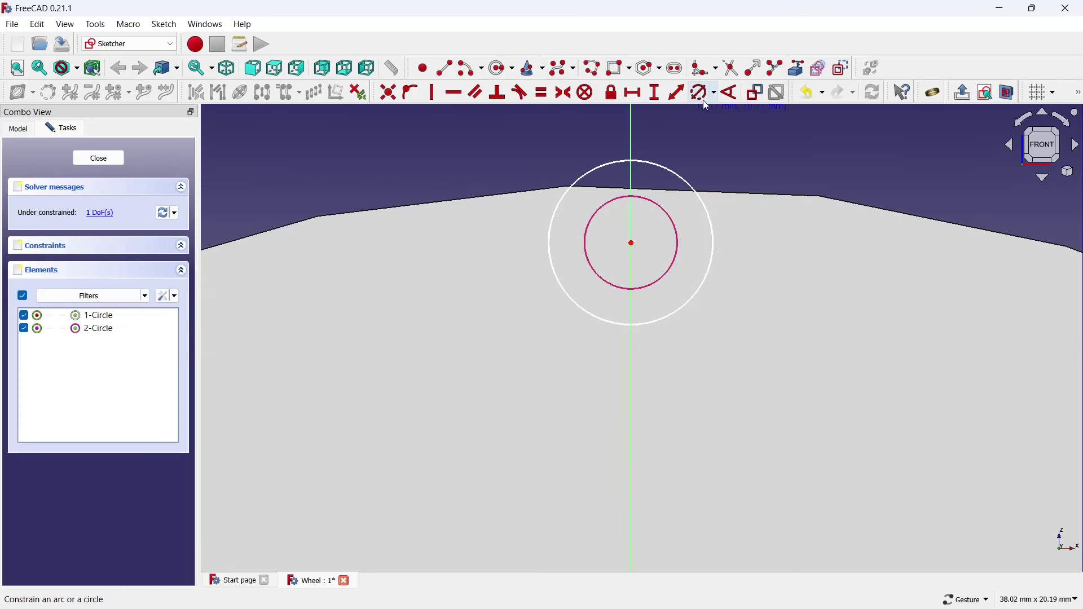
click(710, 95)
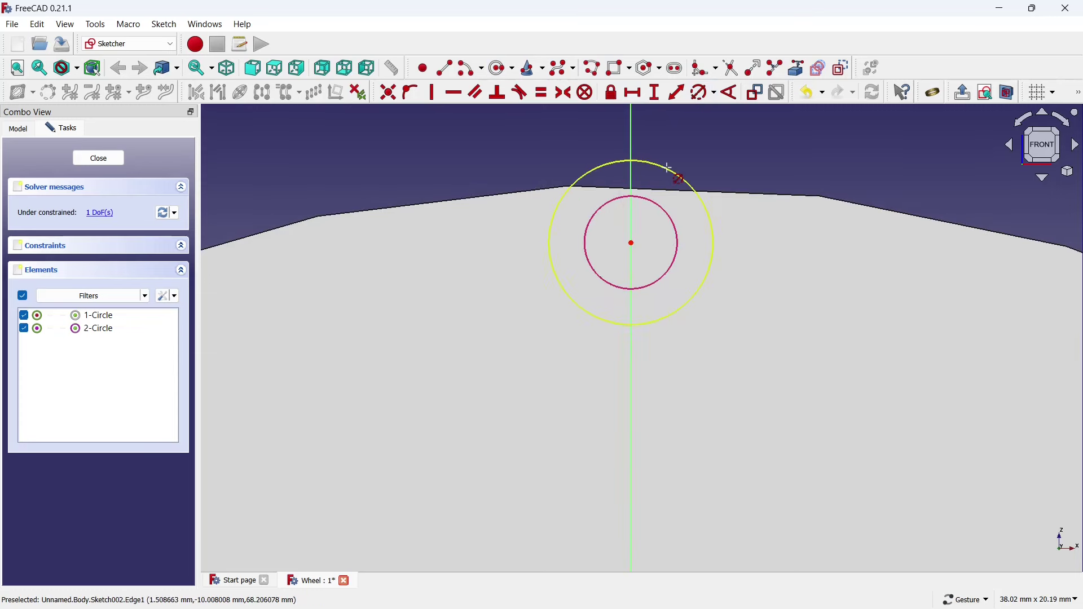
click(669, 168)
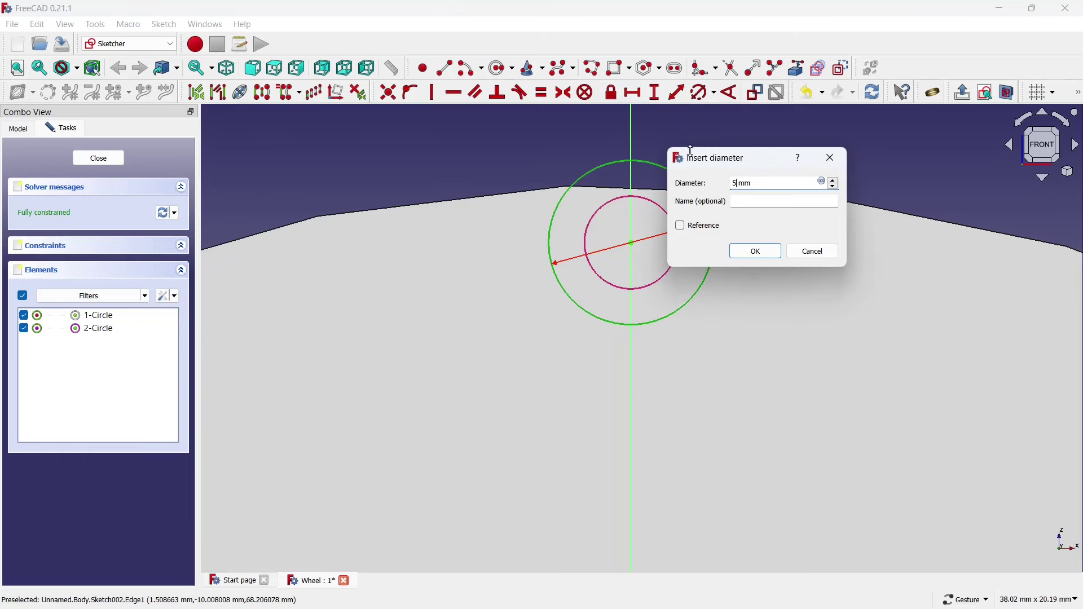
click(750, 251)
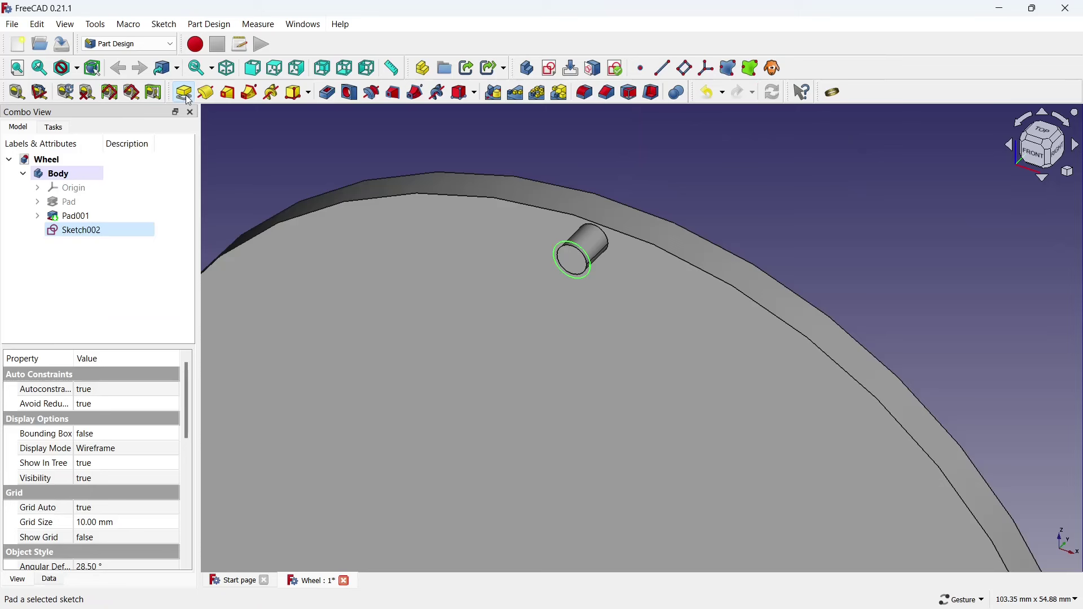
Pad the new sketch 1 mm
click(184, 93)
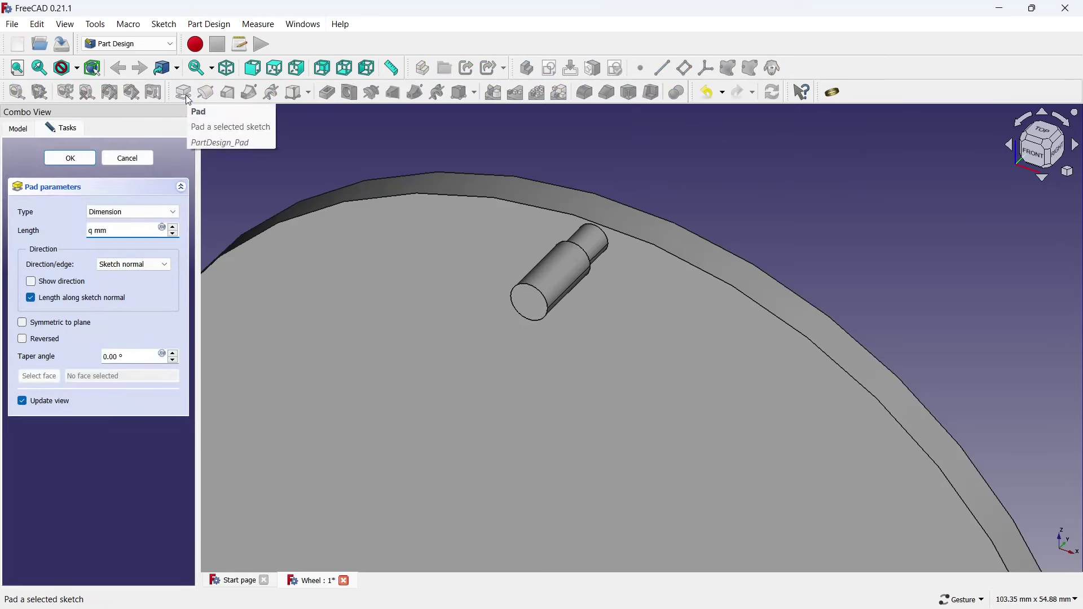
text(1)
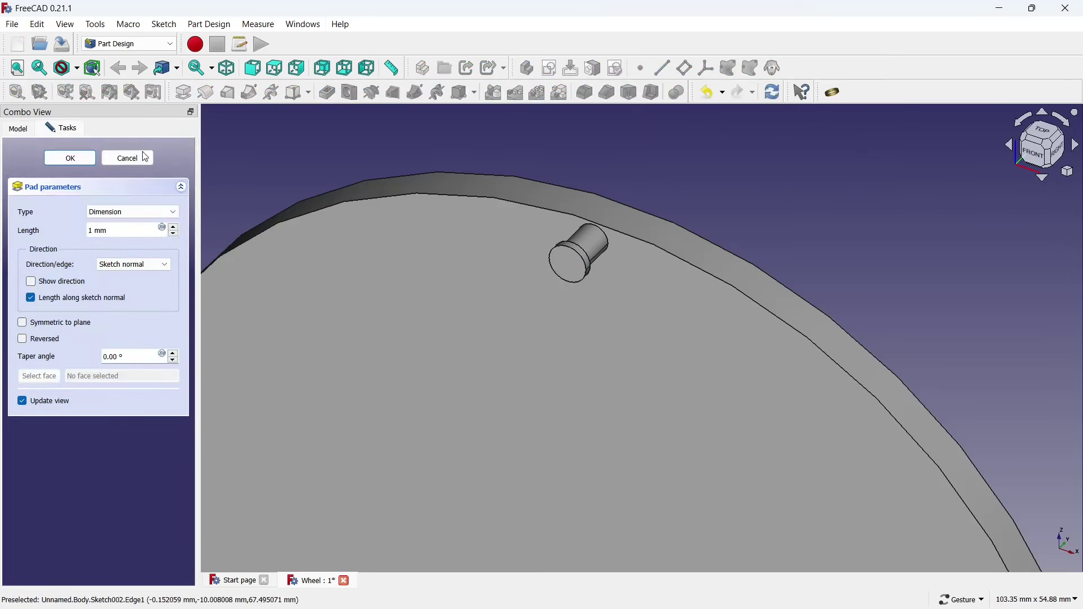
click(82, 158)
scroll(392, 145, down, 3)
scroll(559, 246, down, 2)
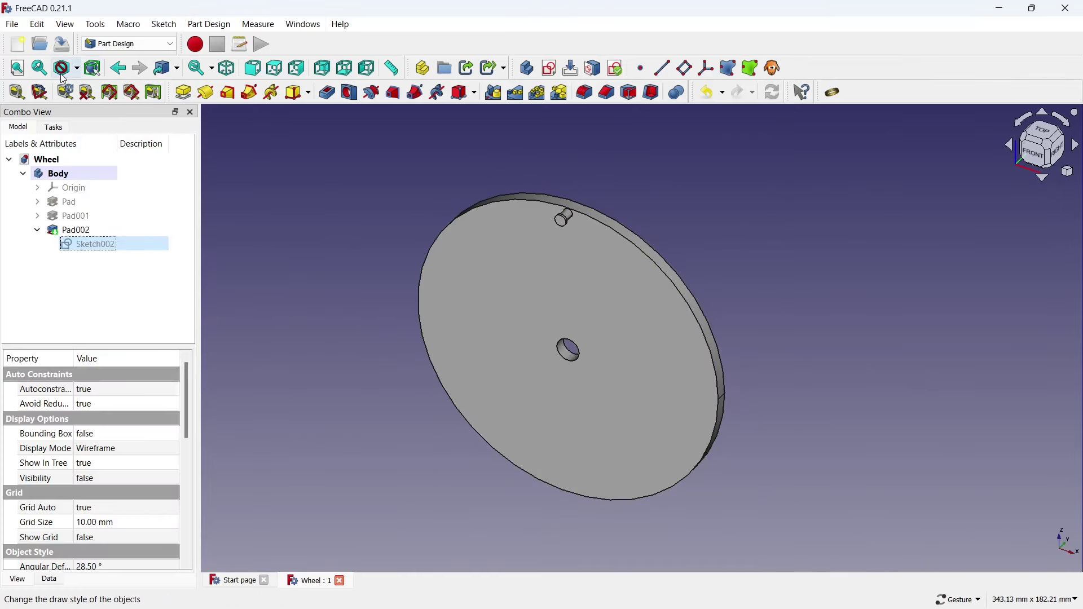
In a new document, sketch a rectangle centred on the origin on the XZ plane
click(17, 44)
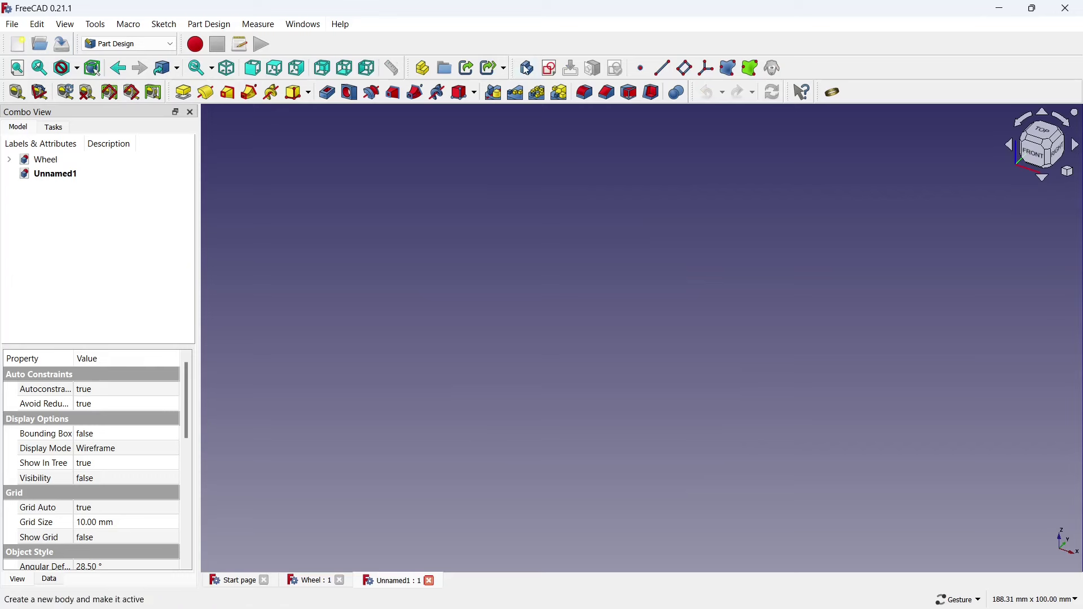
click(544, 70)
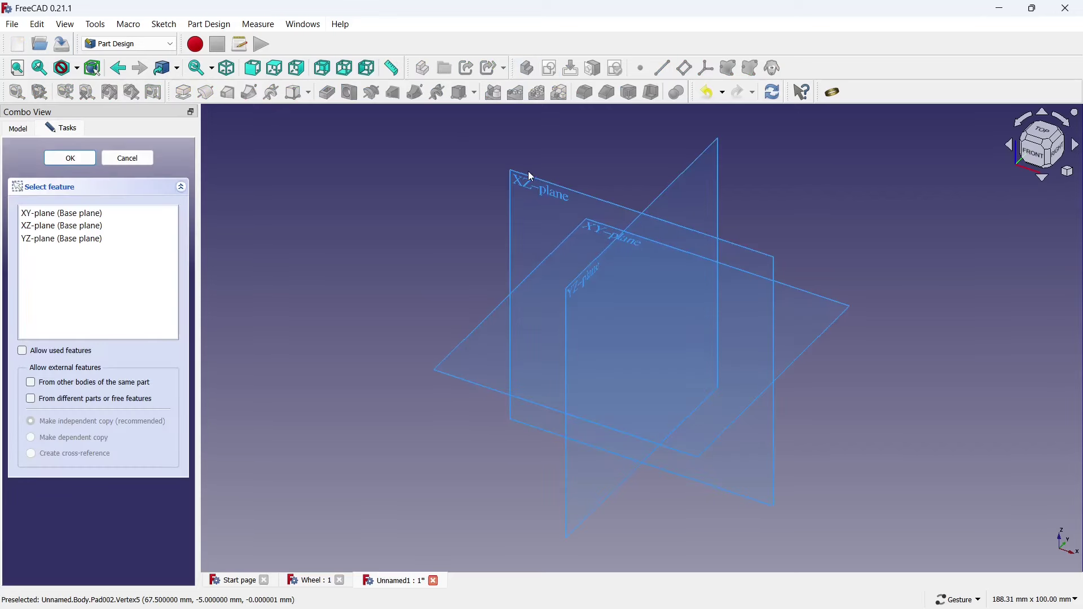
click(525, 176)
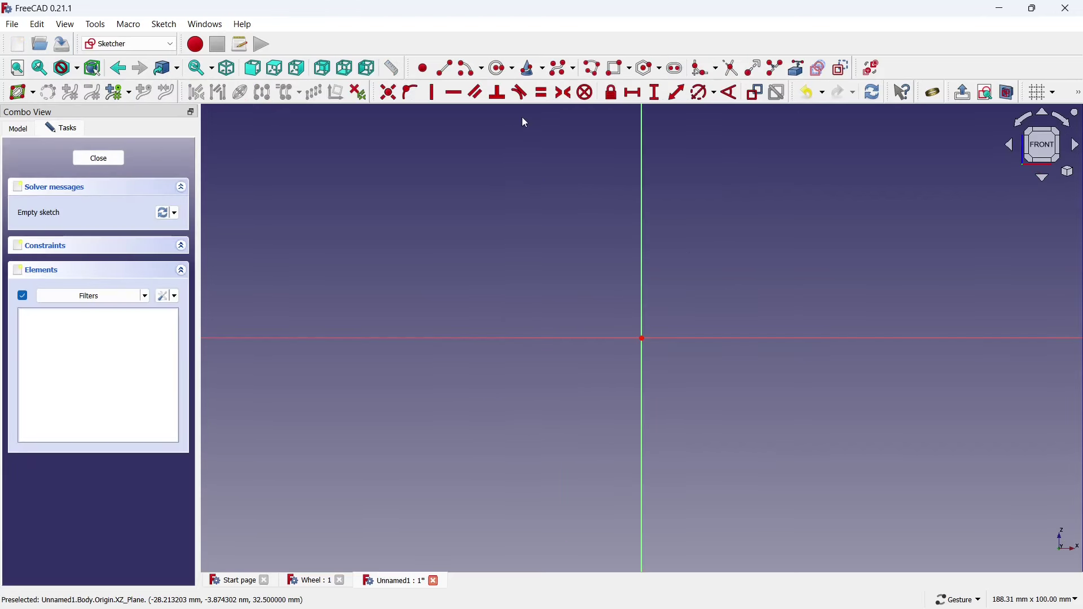
click(630, 70)
click(655, 104)
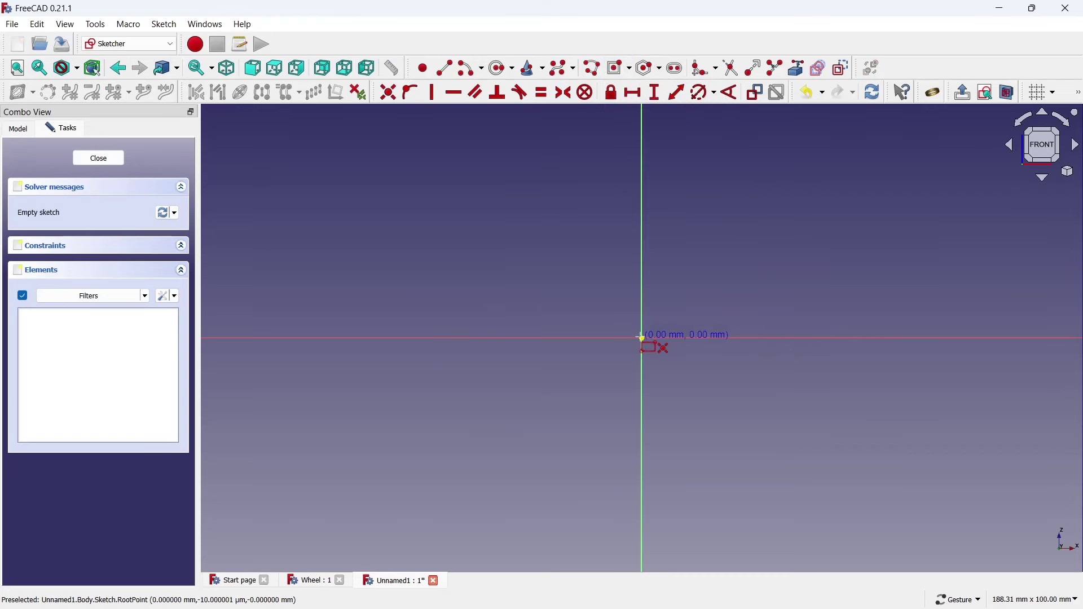
click(643, 338)
click(600, 187)
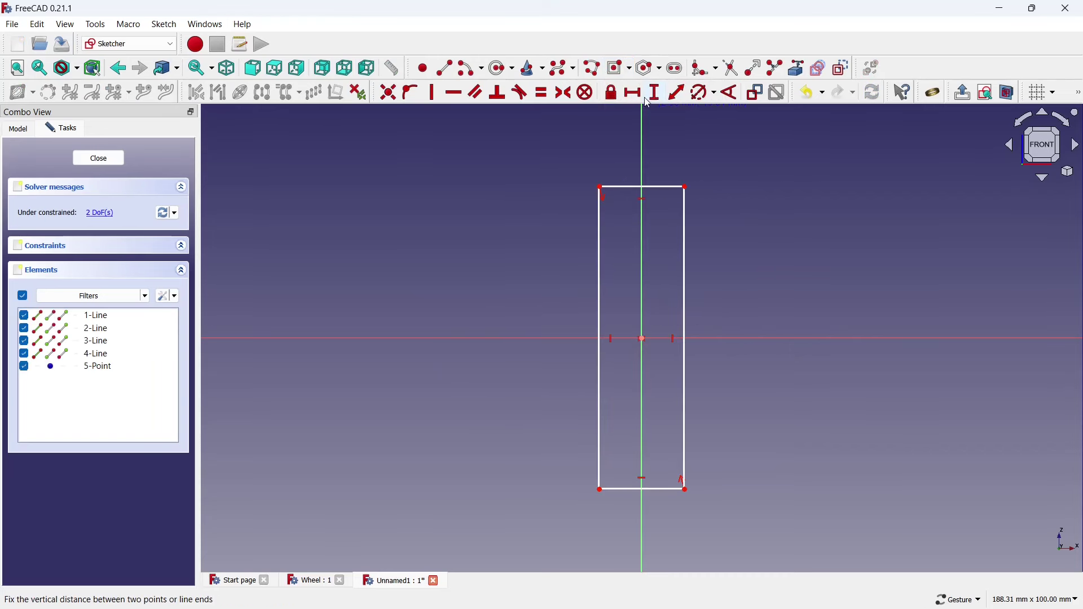
Constrain the rectangle to 220 mm height and 20 mm width
click(656, 96)
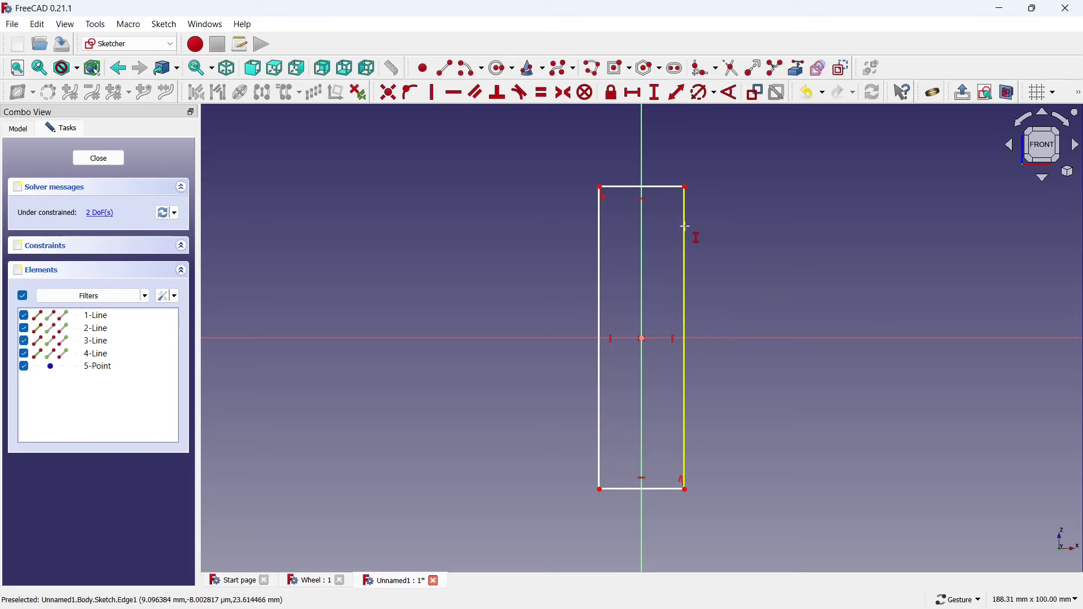
click(685, 231)
text(220)
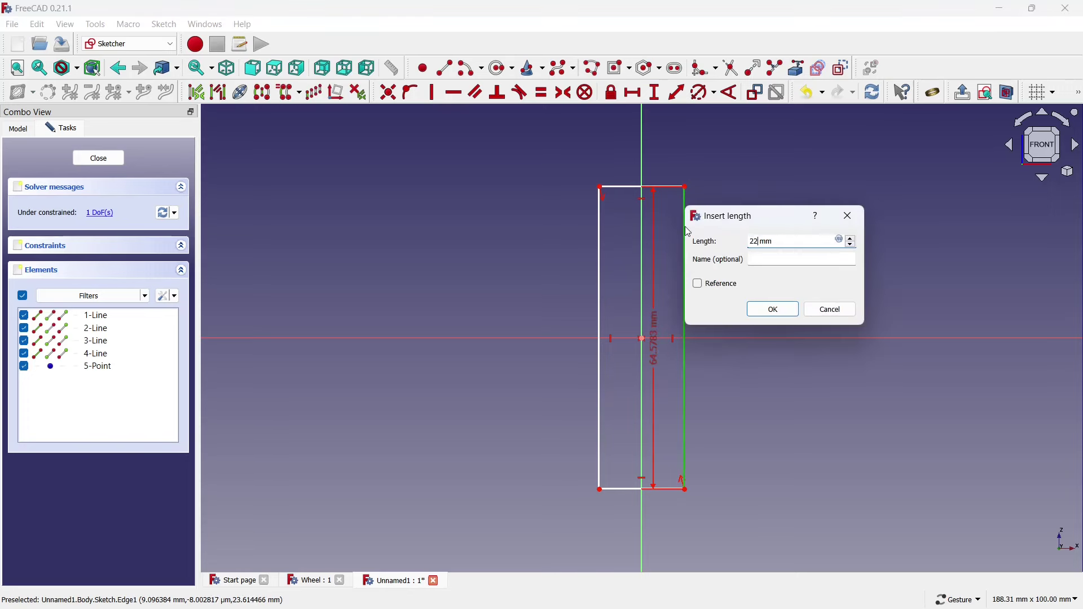
click(773, 310)
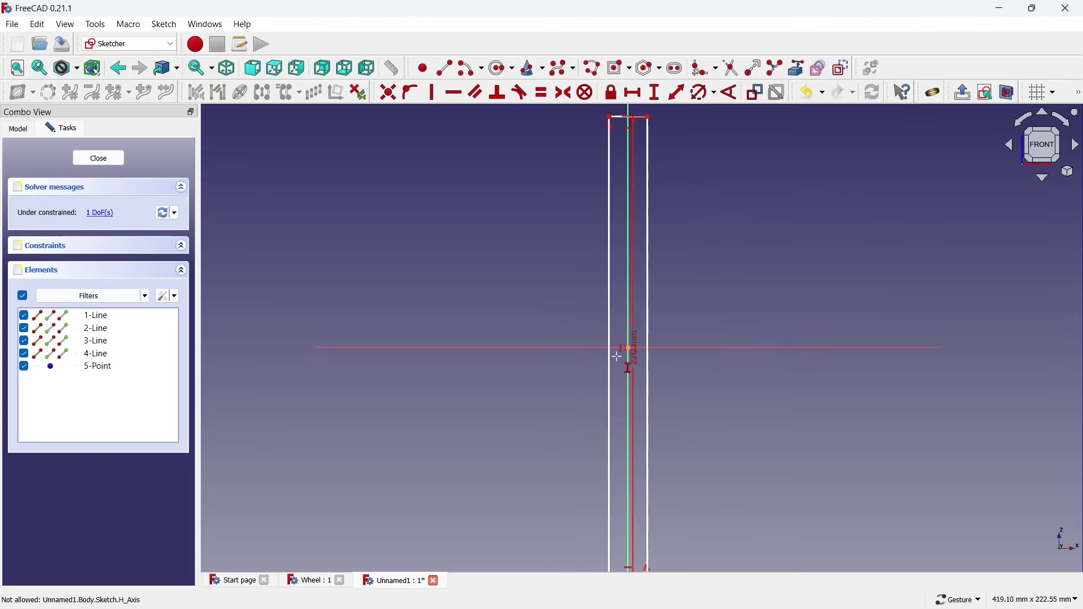
scroll(709, 259, down, 2)
scroll(708, 259, up, 4)
scroll(521, 232, up, 2)
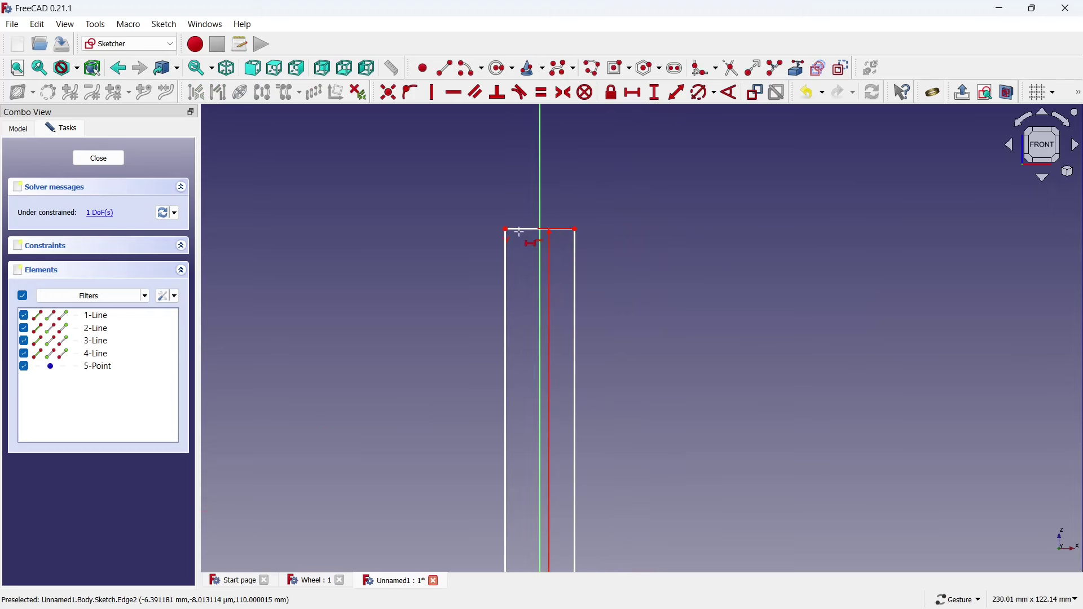
click(521, 229)
text(20)
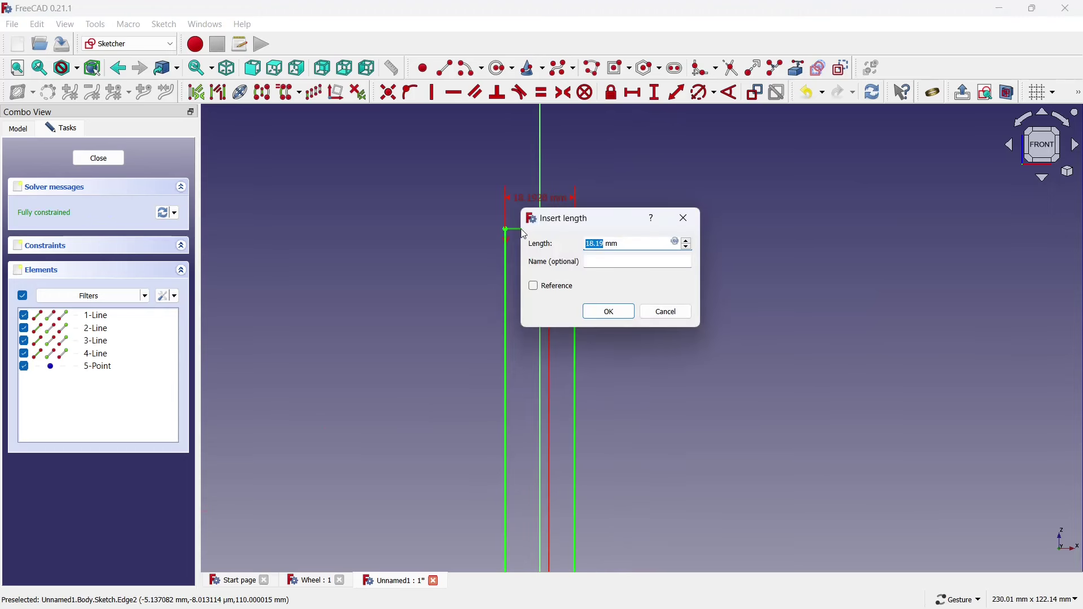
click(615, 314)
scroll(589, 252, down, 3)
scroll(571, 375, down, 2)
scroll(576, 429, up, 1)
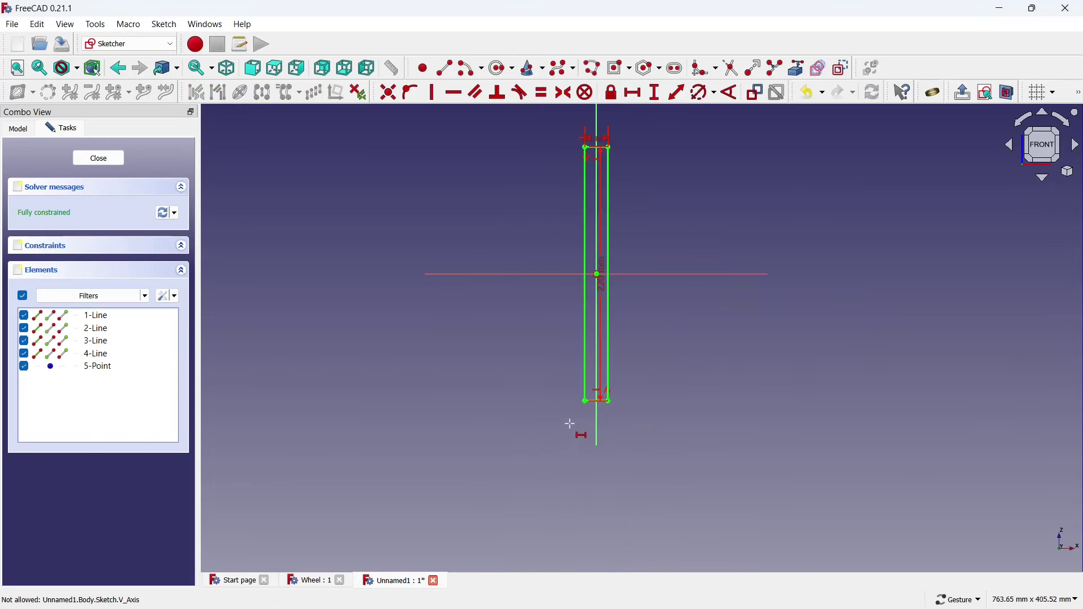
scroll(640, 399, up, 3)
scroll(640, 399, up, 2)
scroll(482, 421, up, 1)
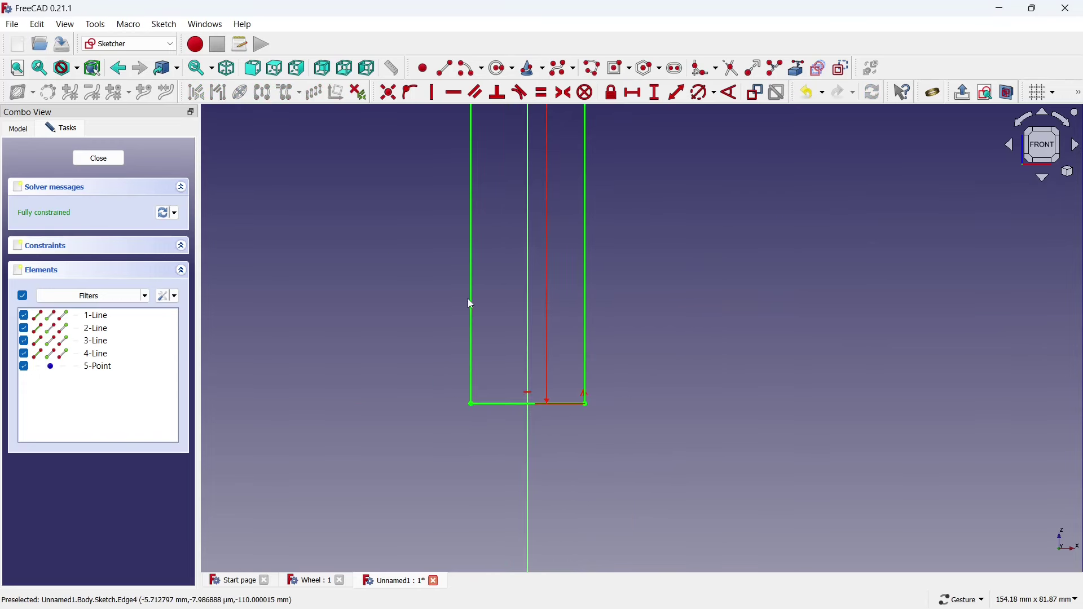
click(513, 68)
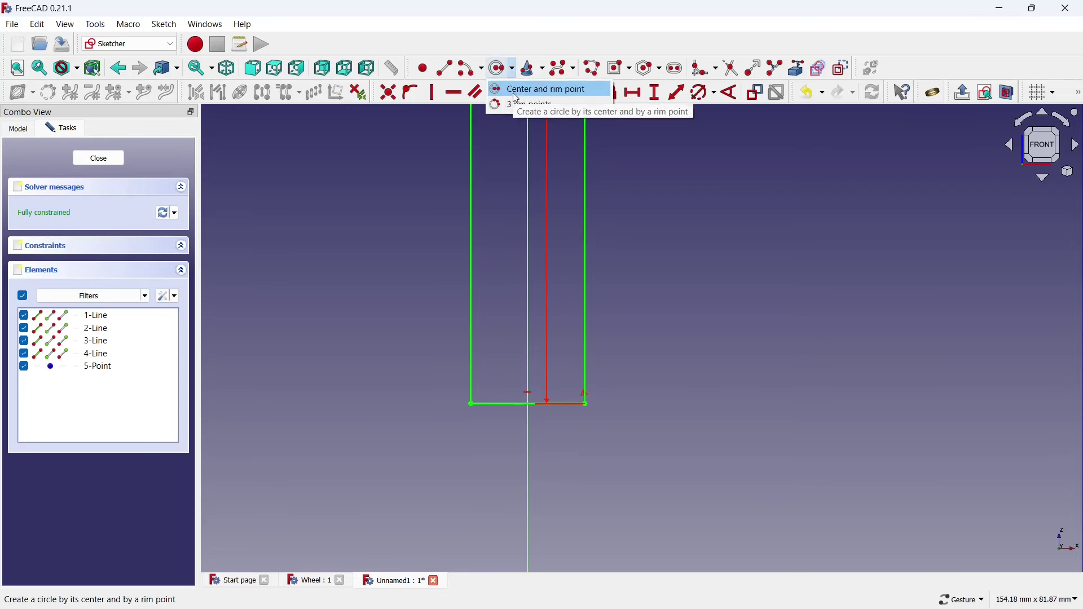
Draw an end-points arc across the rectangle's bottom corners, bulging down into a semicircle
click(516, 89)
click(513, 68)
click(516, 101)
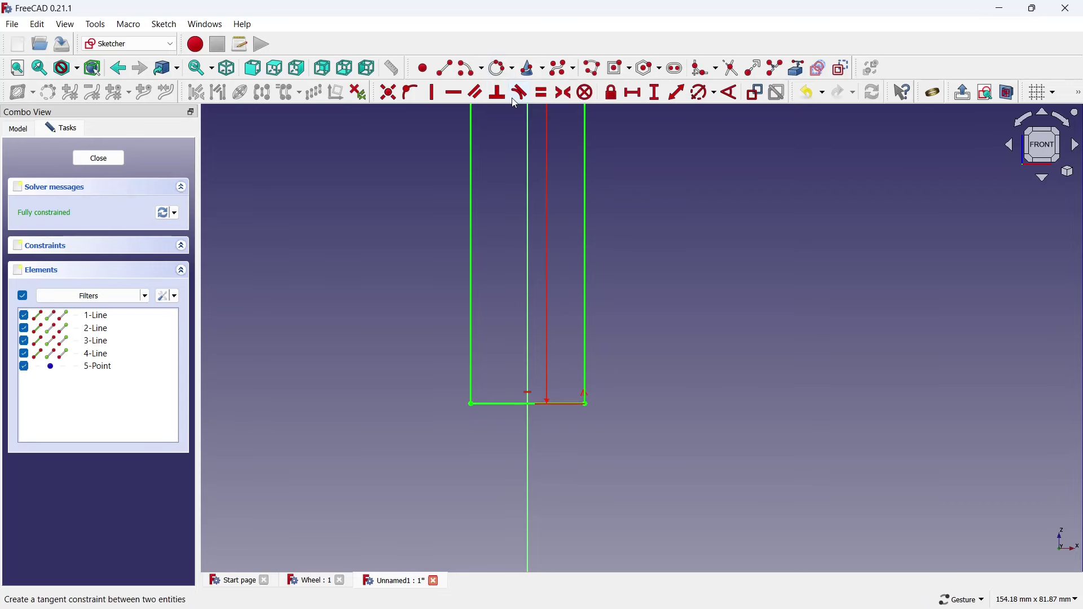
click(487, 69)
click(497, 104)
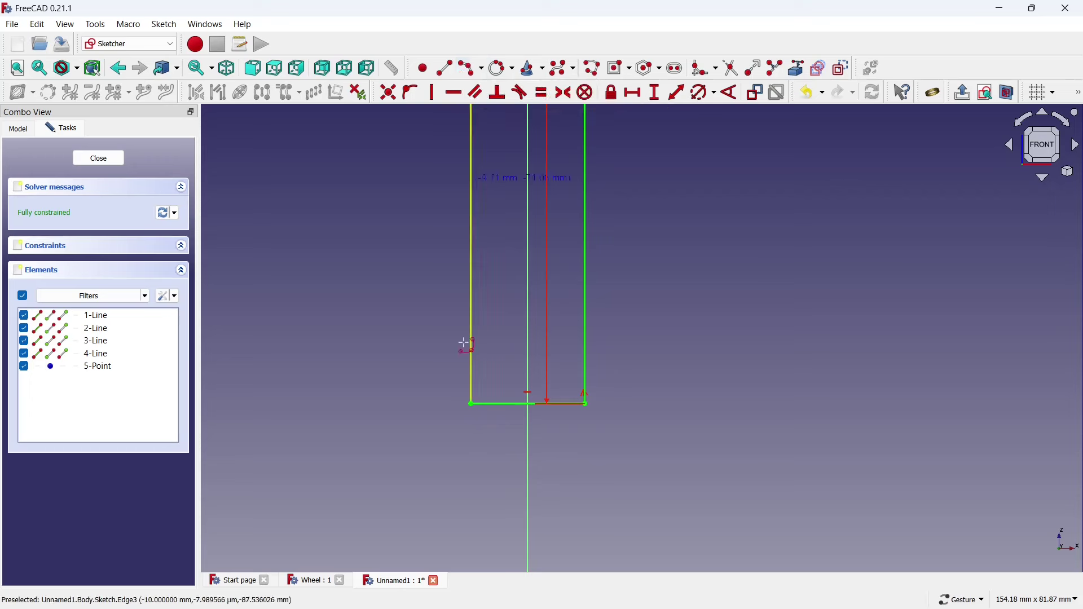
scroll(465, 381, up, 2)
click(493, 352)
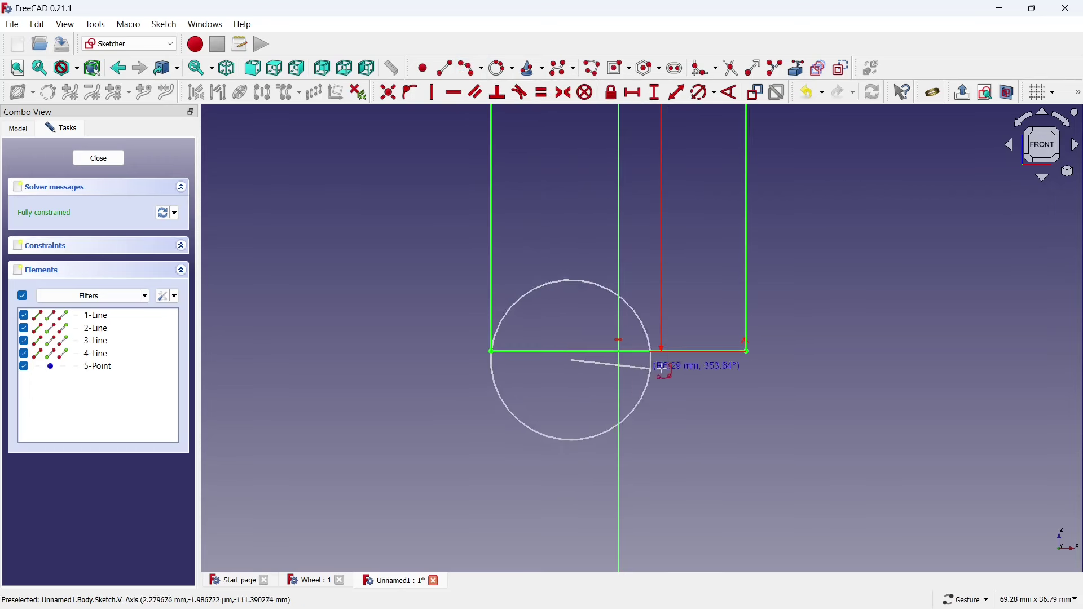
click(749, 352)
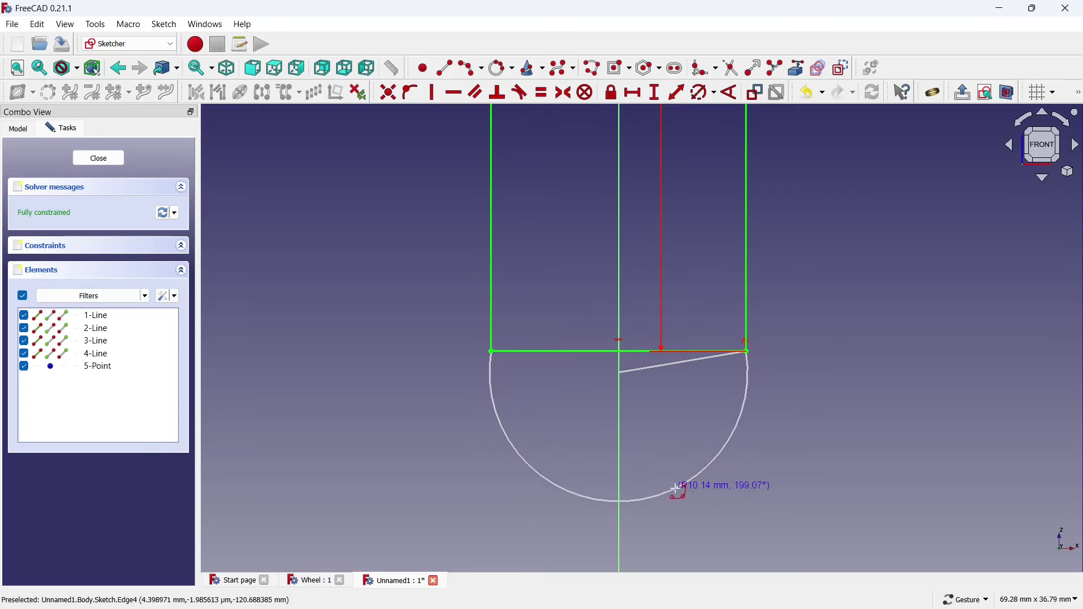
click(677, 487)
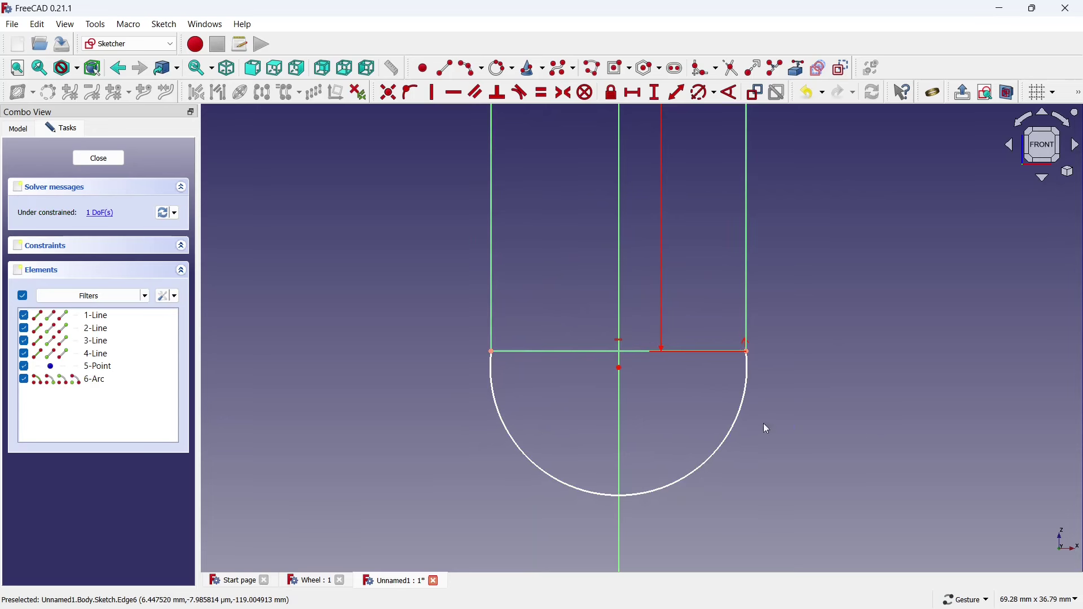
Make the arc tangent to the left side line, replacing the corner constraint
click(492, 374)
click(492, 331)
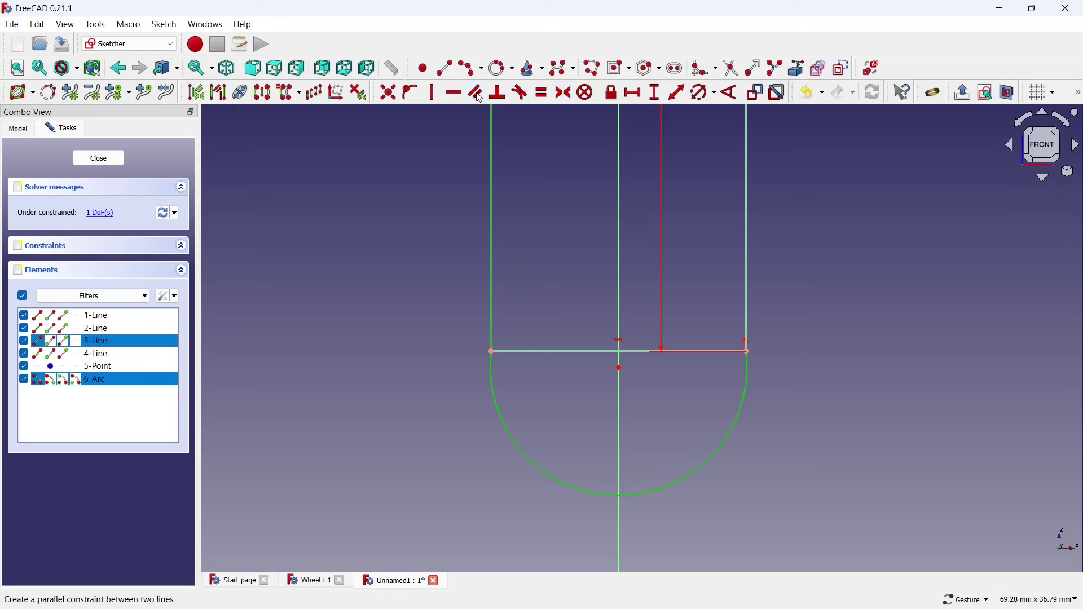
click(519, 93)
click(534, 342)
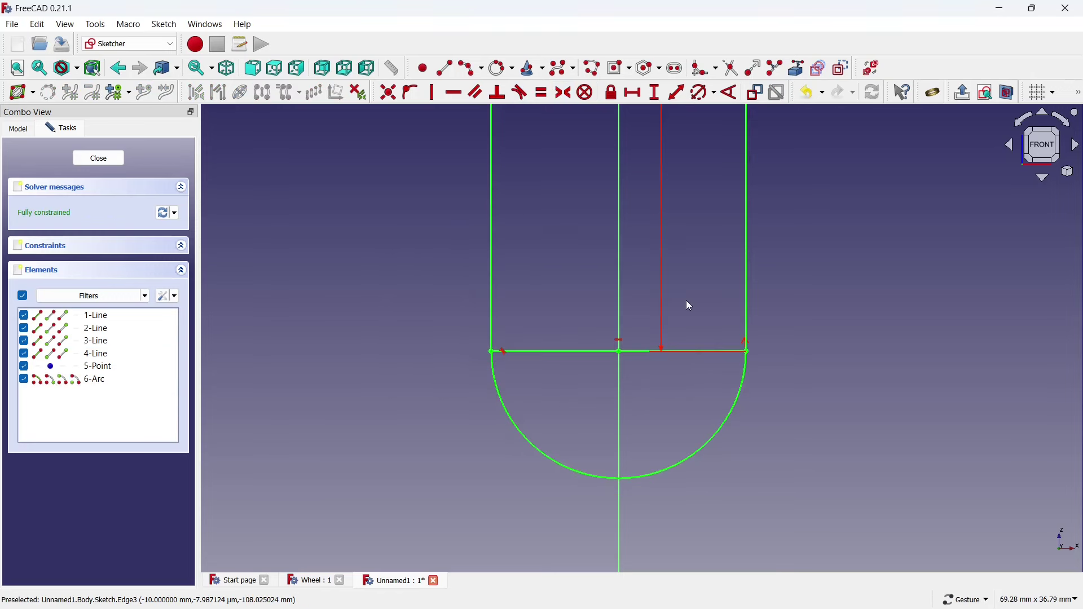
Turn the slot's straight bottom line into construction geometry and close the sketch
drag(576, 322, 574, 322)
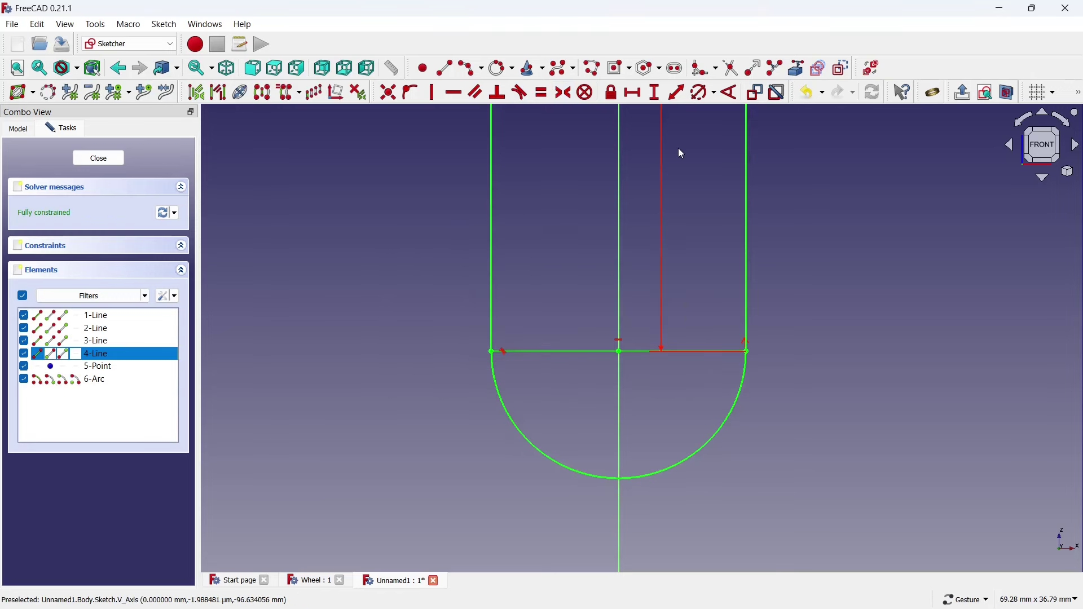
right_click(640, 312)
click(734, 223)
scroll(627, 376, down, 3)
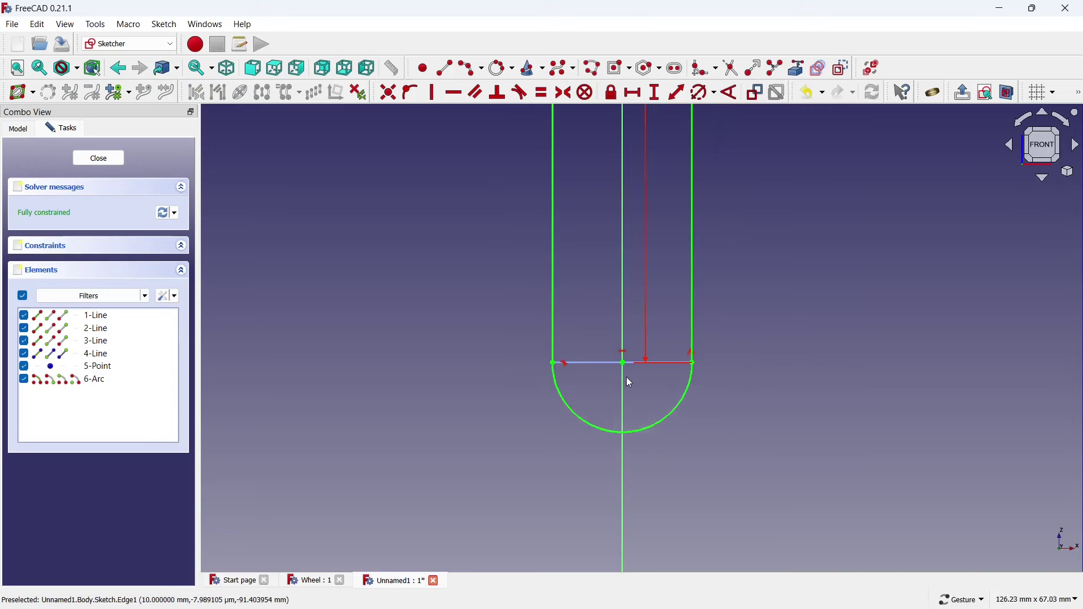
scroll(628, 377, down, 2)
scroll(627, 376, down, 2)
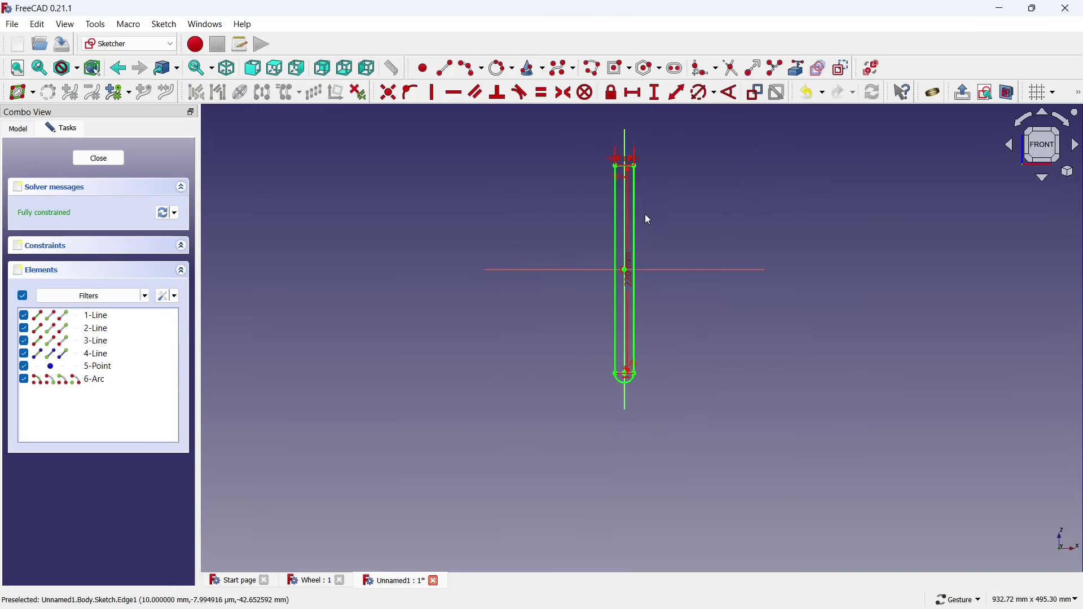
scroll(645, 215, up, 1)
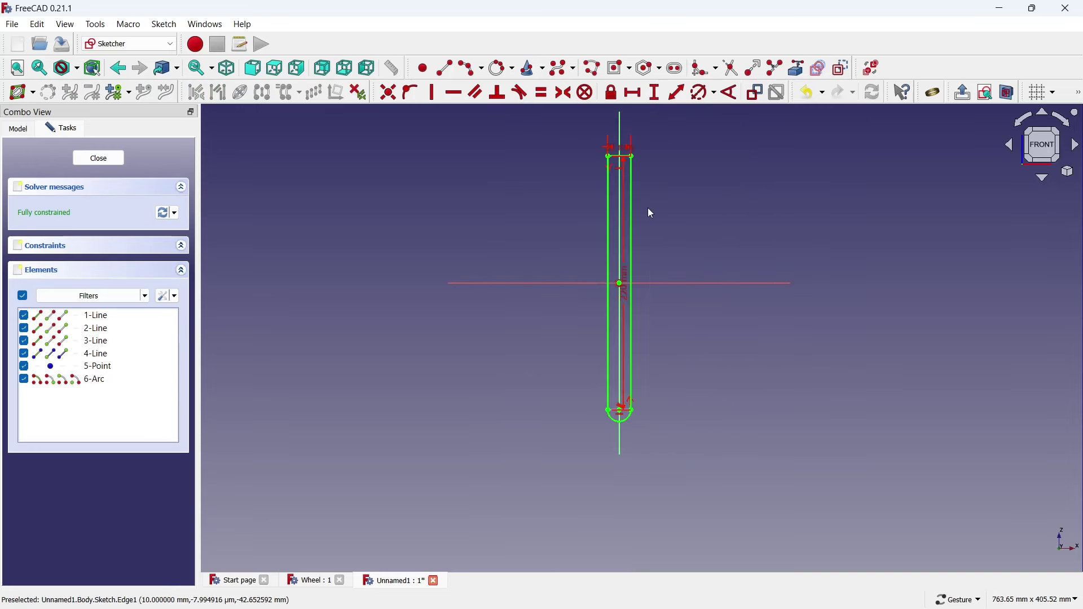
click(90, 159)
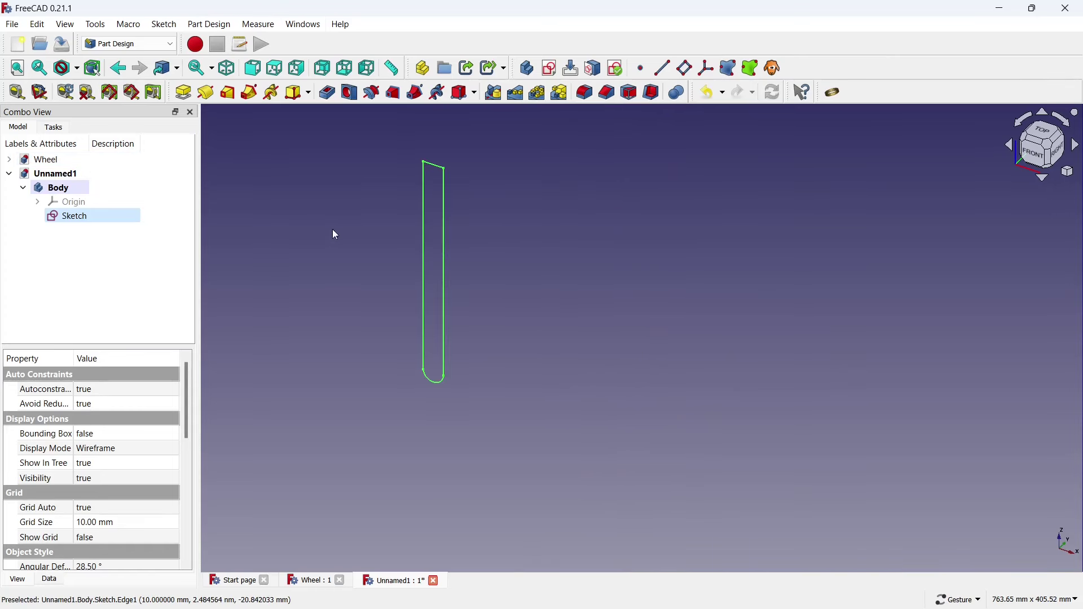
Pad the rounded-end sketch to a 5 mm thick solid
click(183, 93)
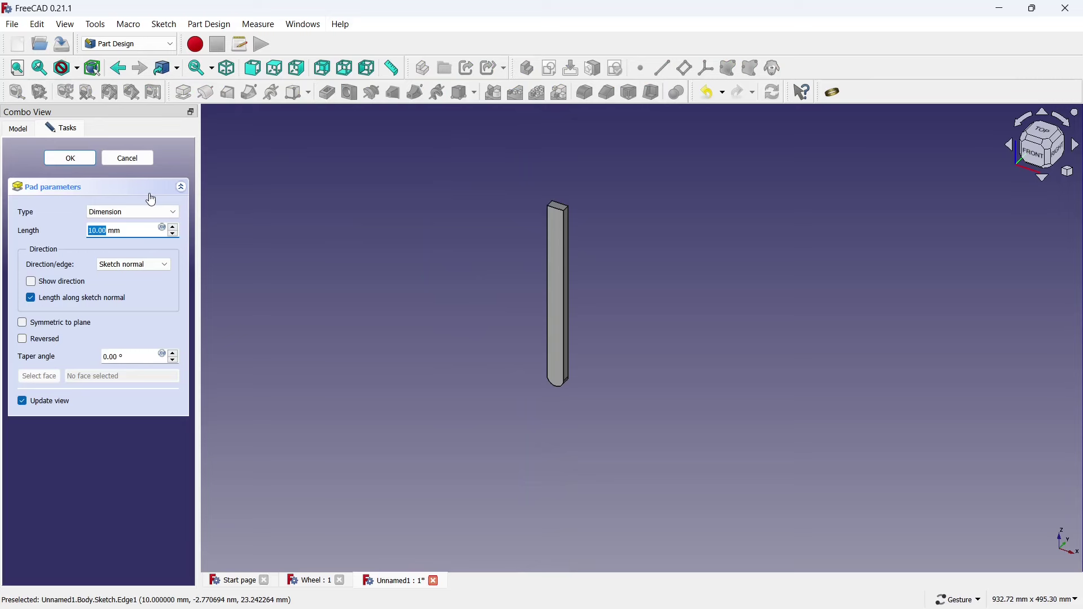
scroll(417, 205, up, 2)
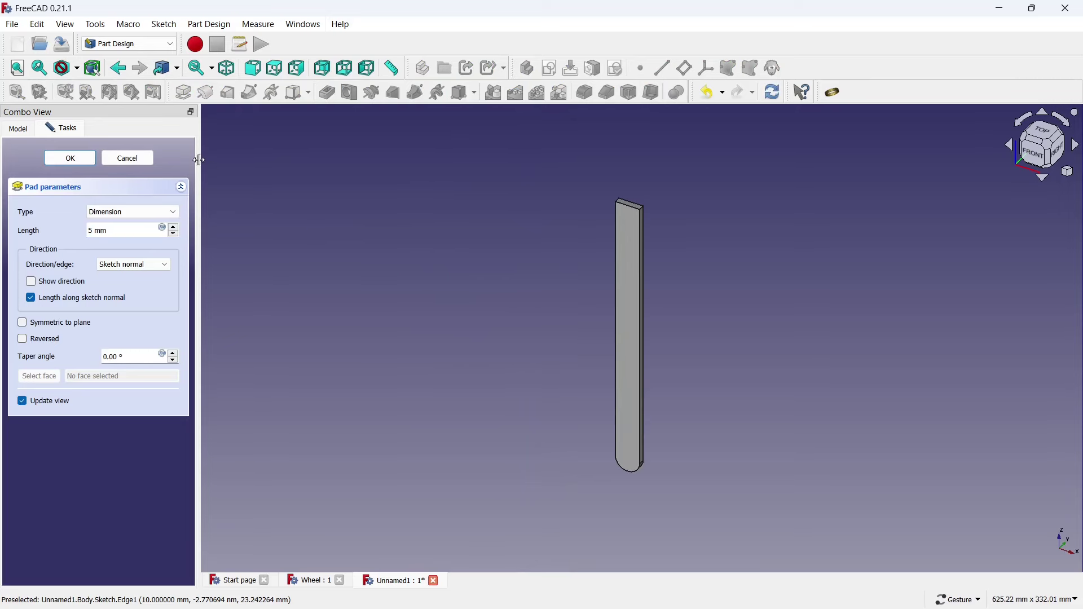
click(95, 159)
Save the new document under the name 'Base'
key(ctrl+s)
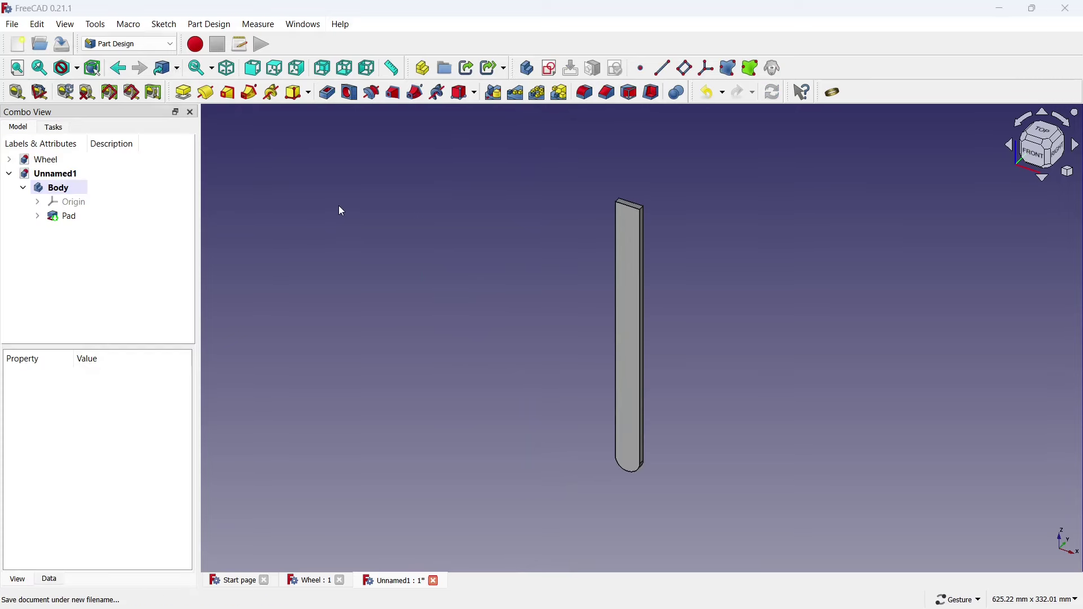
key(Caps_Lock)
text(Base)
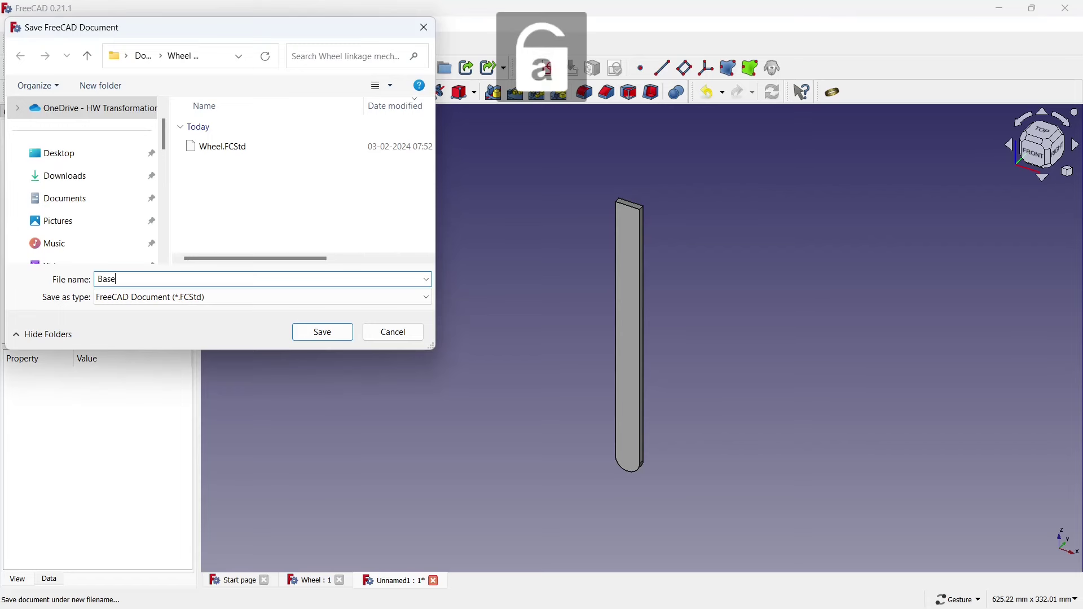
click(306, 331)
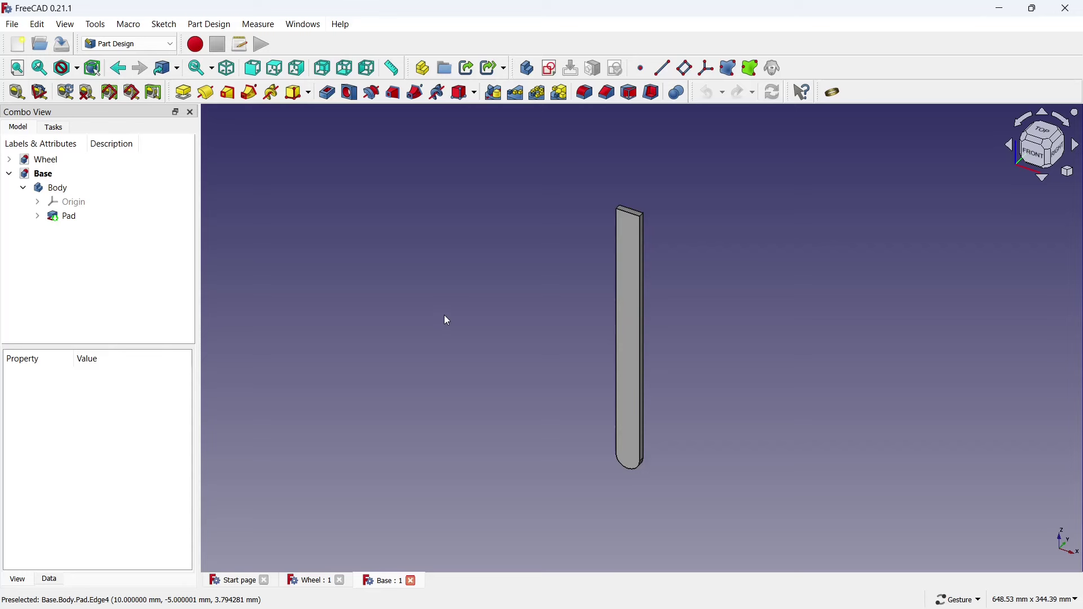
scroll(632, 255, up, 2)
click(595, 256)
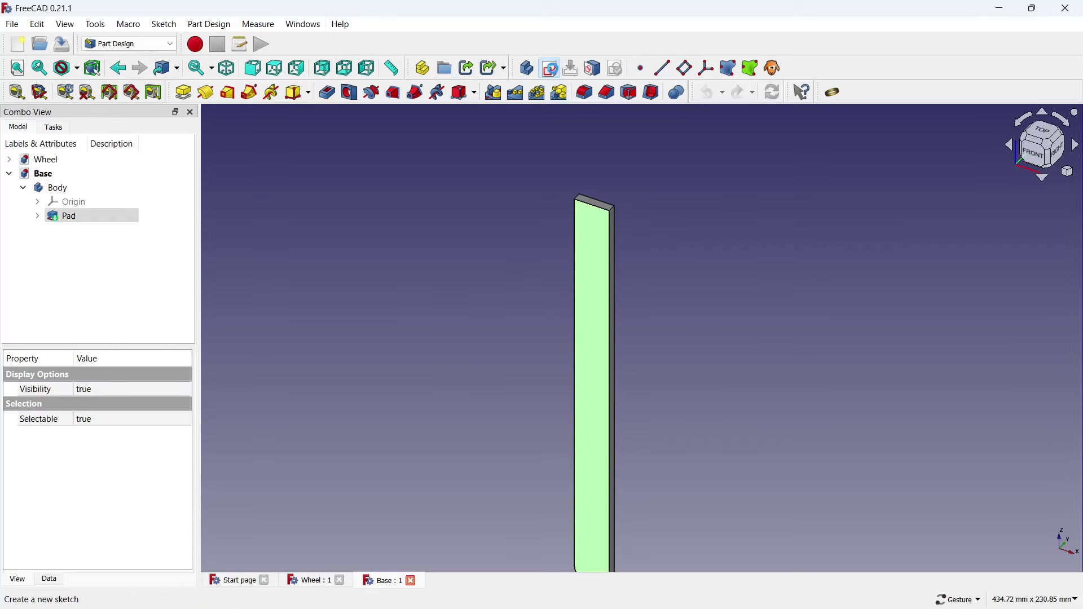
Start a sketch on the pad's front face with two pad edges as external references
click(550, 68)
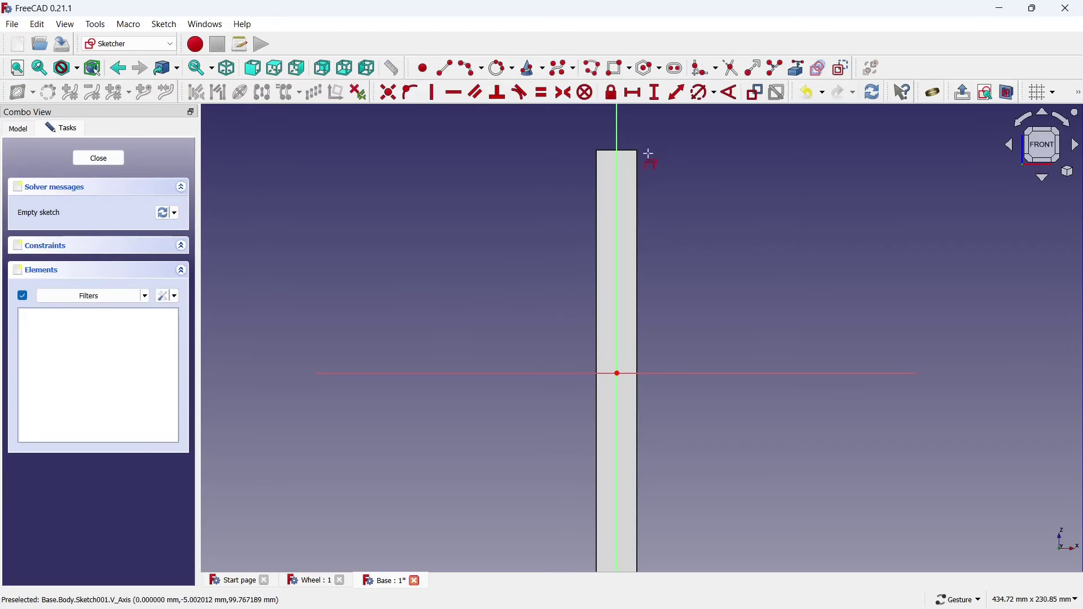
click(638, 163)
click(597, 162)
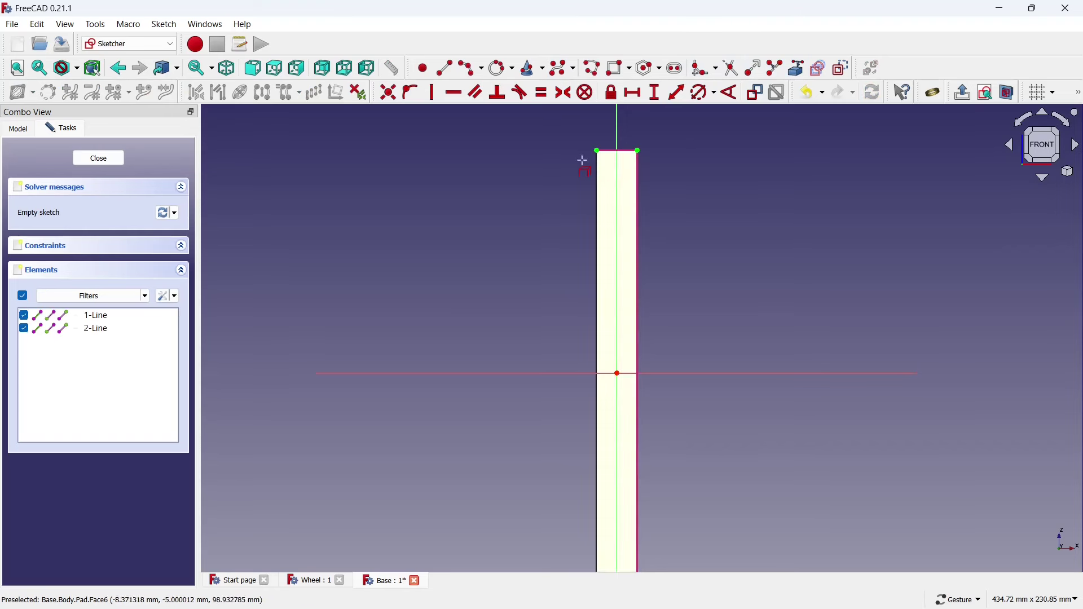
Draw a rectangle from the pad's top-left corner to the horizontal axis with a 150 mm long side
click(619, 68)
scroll(636, 150, up, 2)
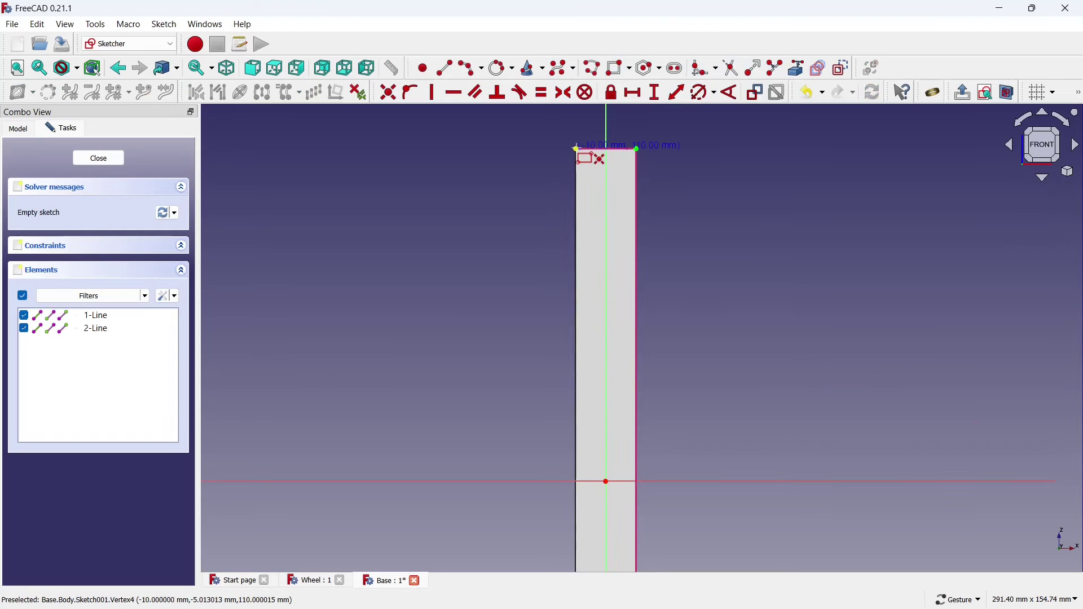
click(576, 149)
click(638, 482)
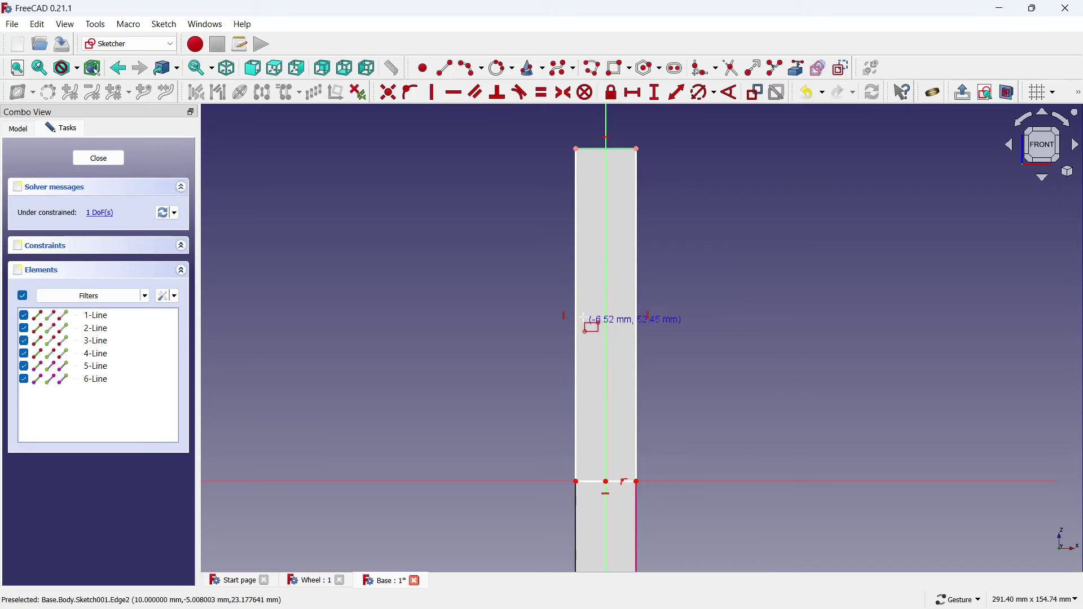
scroll(584, 318, down, 2)
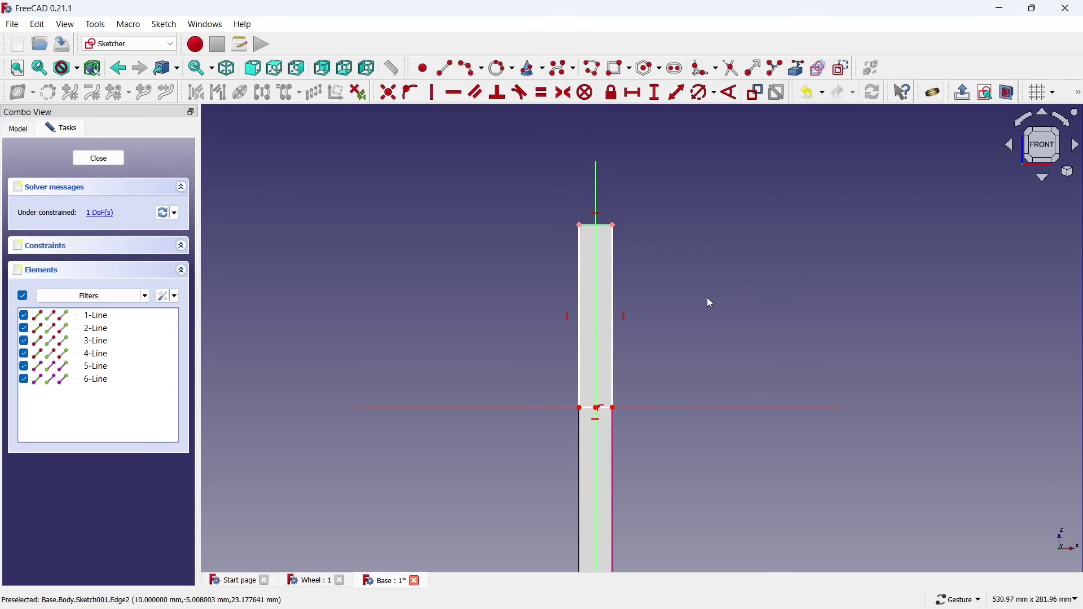
click(615, 278)
text(150)
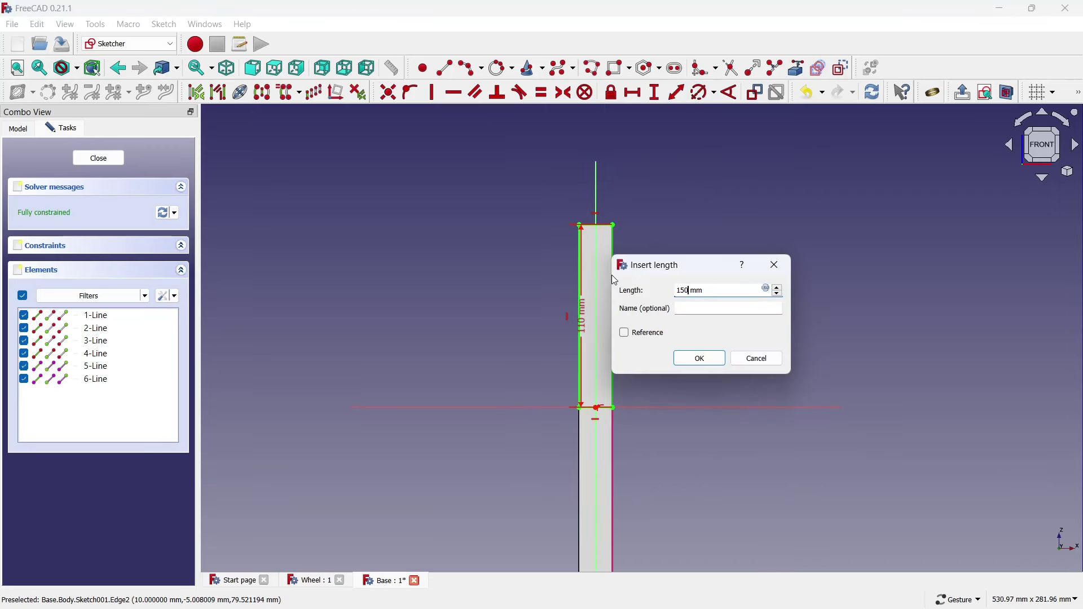
click(687, 361)
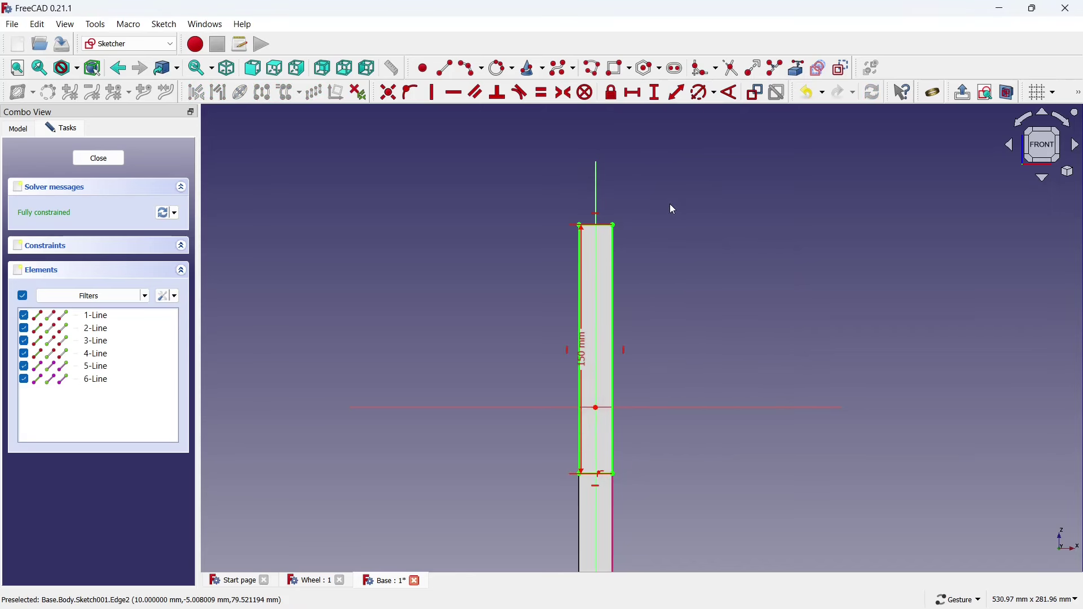
Draw a vertical slot along the rectangle and move the 150 mm dimension aside
click(676, 68)
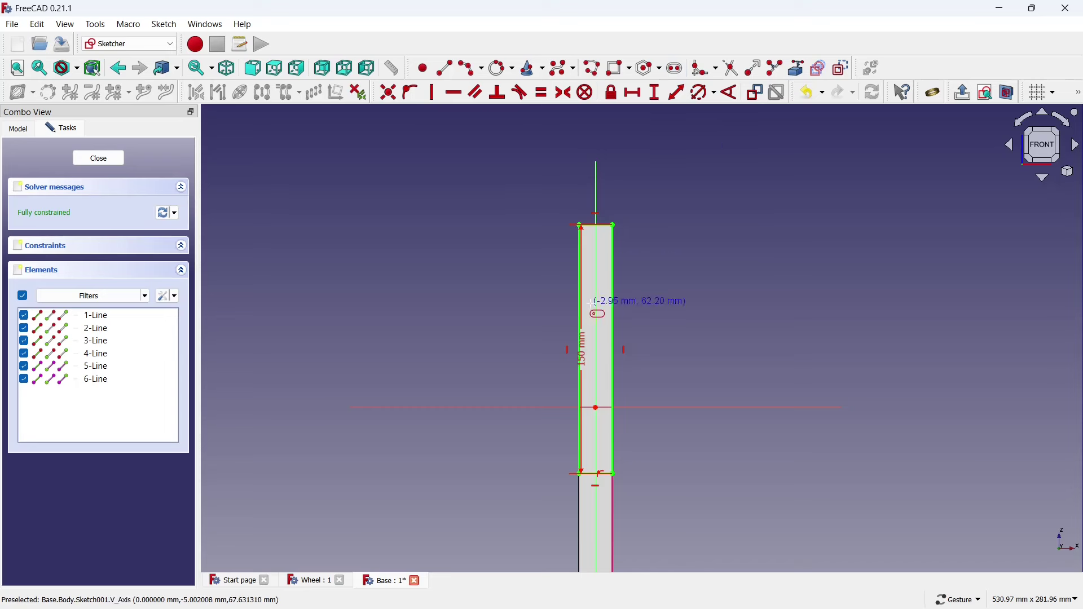
scroll(587, 248, up, 2)
click(599, 213)
scroll(599, 268, down, 2)
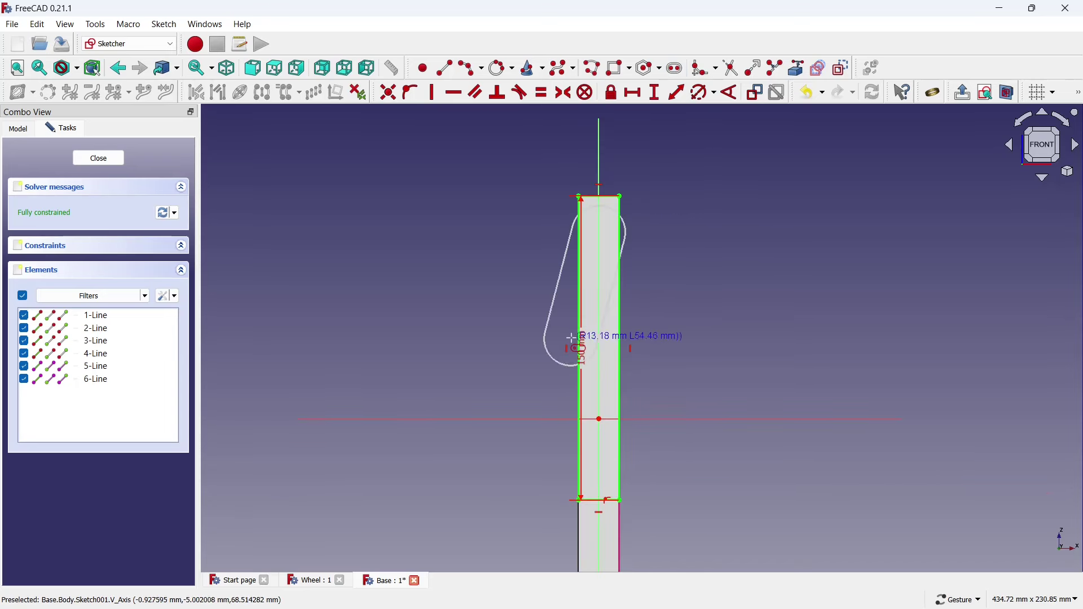
click(600, 432)
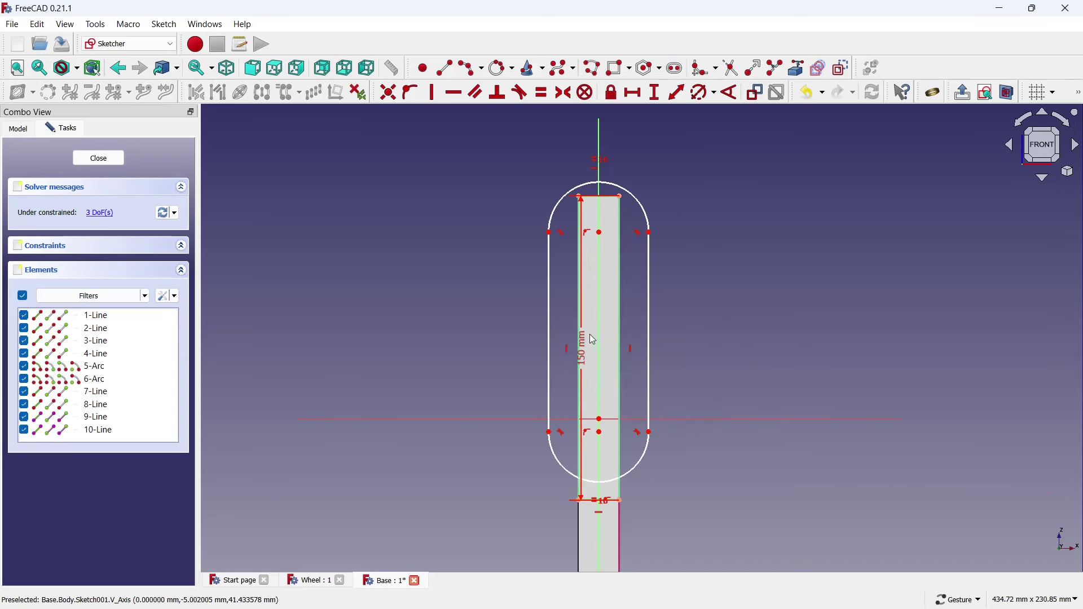
drag(581, 340, 510, 340)
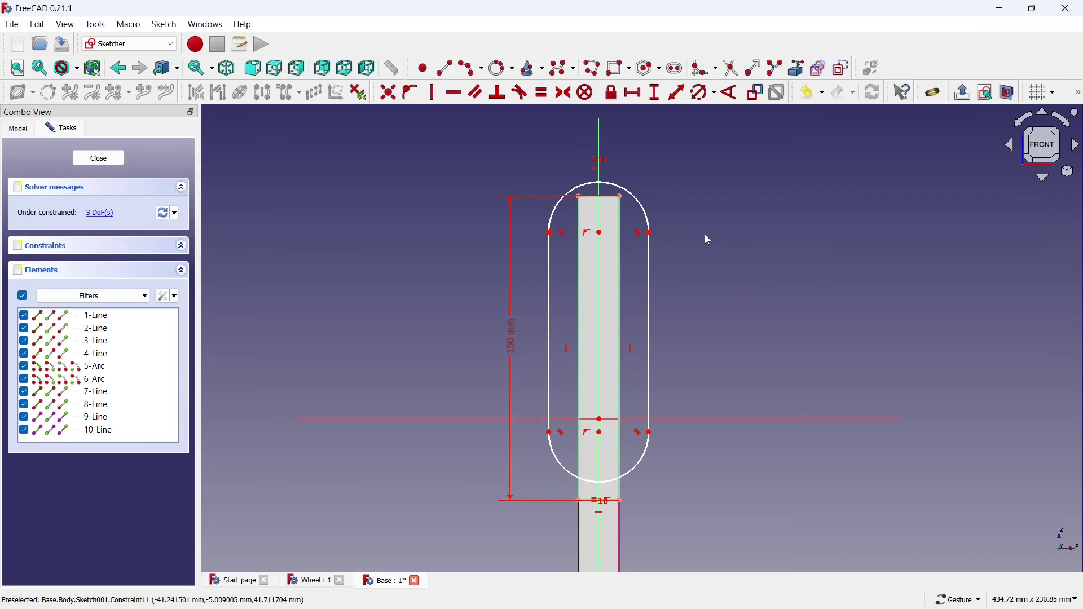
Constrain the slot to 130 mm between ends and 5 mm end radius, then shift it down
click(650, 100)
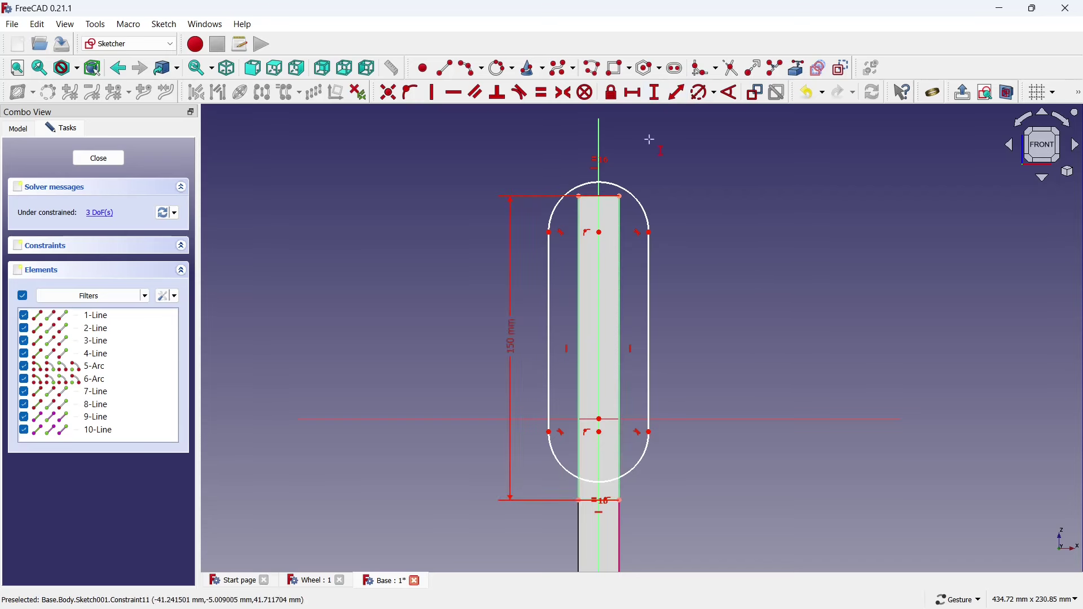
click(601, 232)
click(600, 431)
text(130)
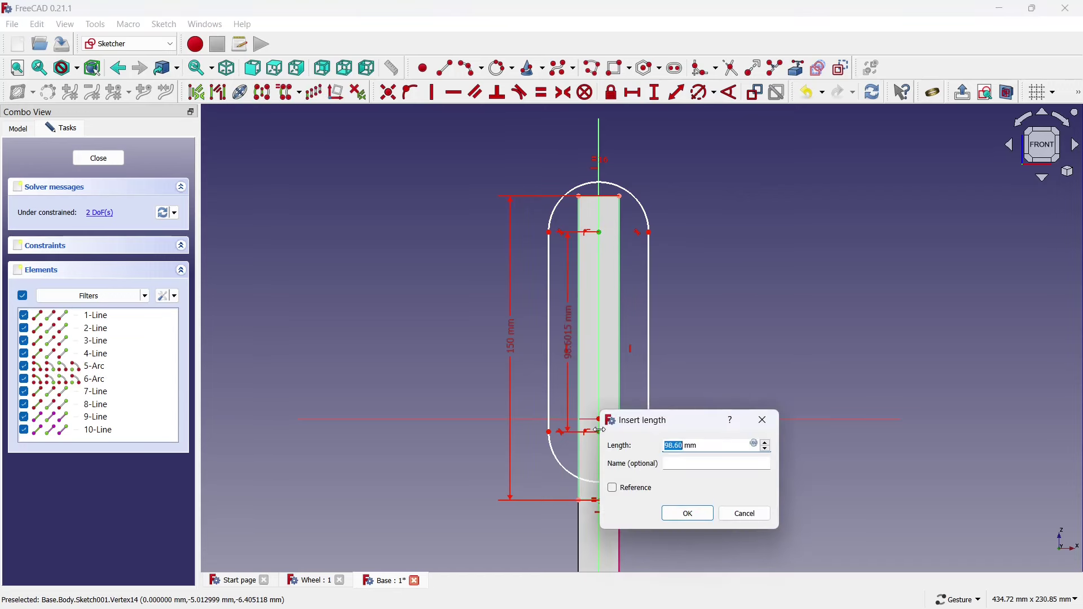
click(671, 513)
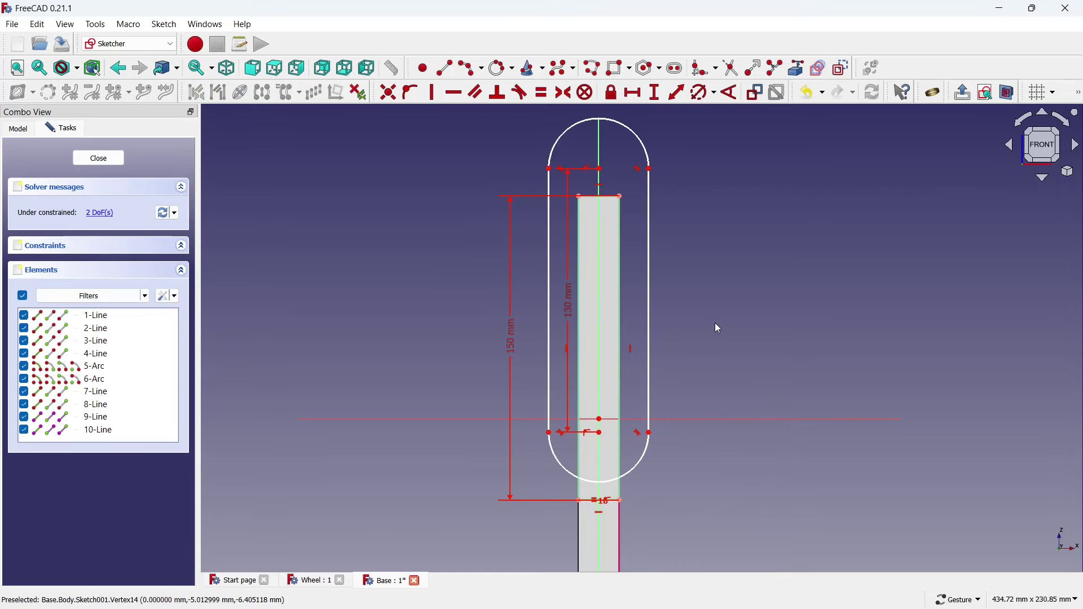
click(643, 140)
text(5)
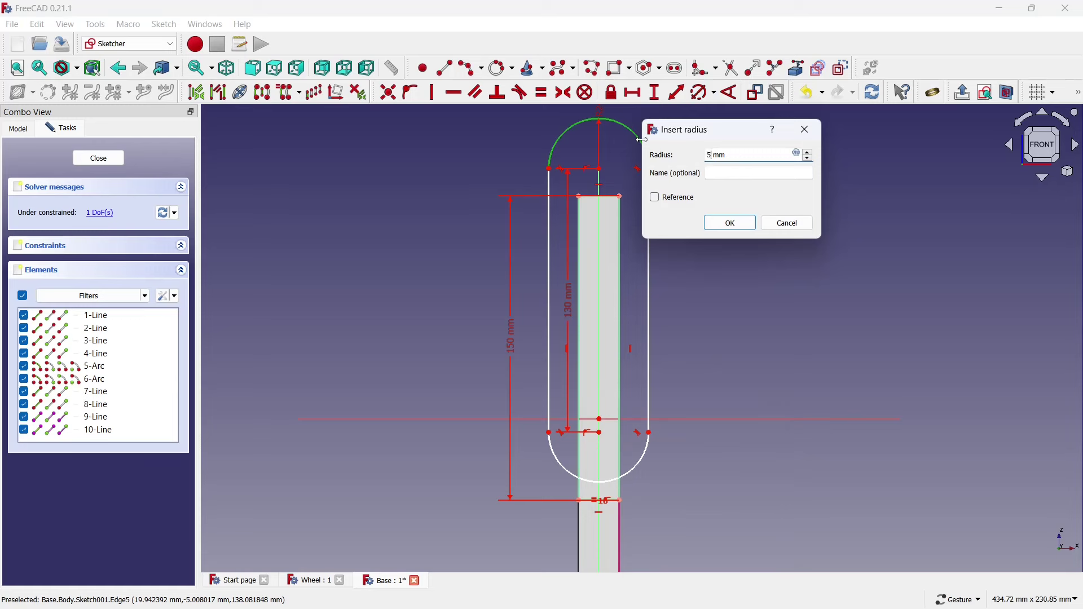
click(716, 224)
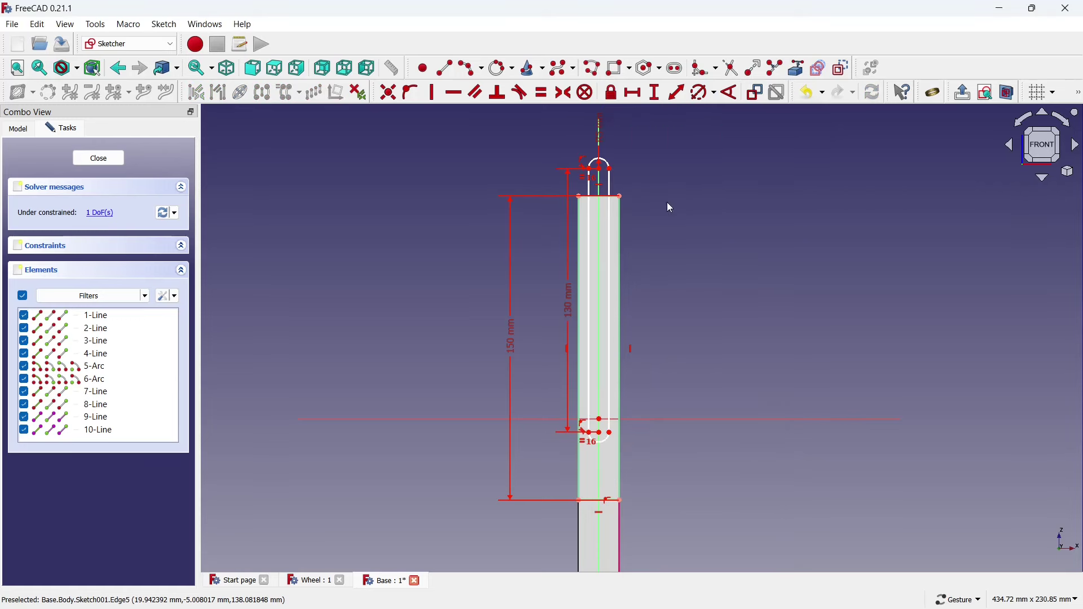
drag(614, 165, 602, 240)
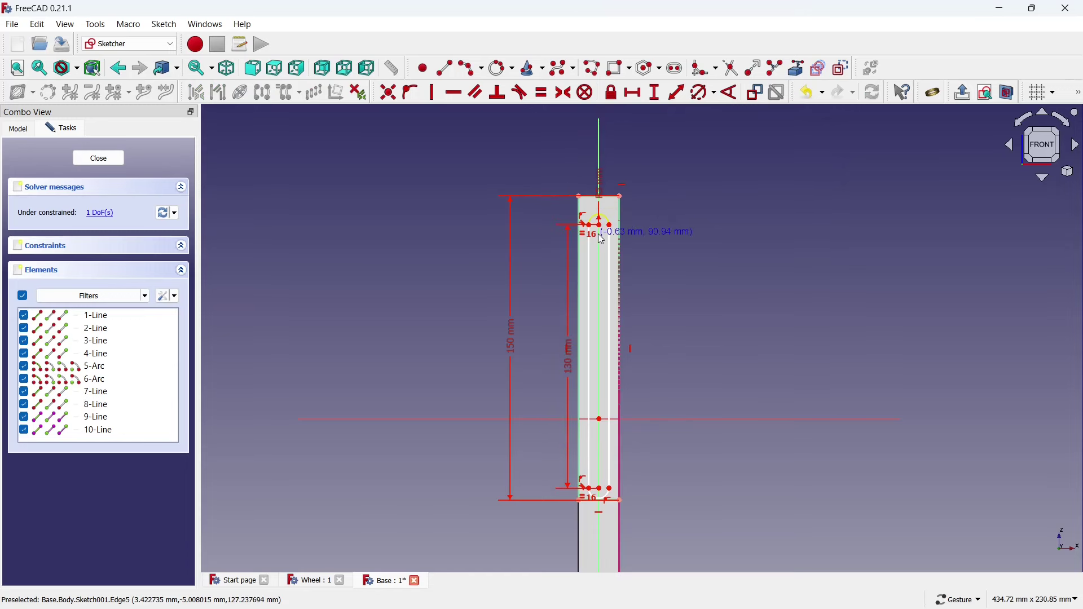
Constrain the slot's top arc centre 10 mm below the bar's top edge
scroll(629, 192, up, 4)
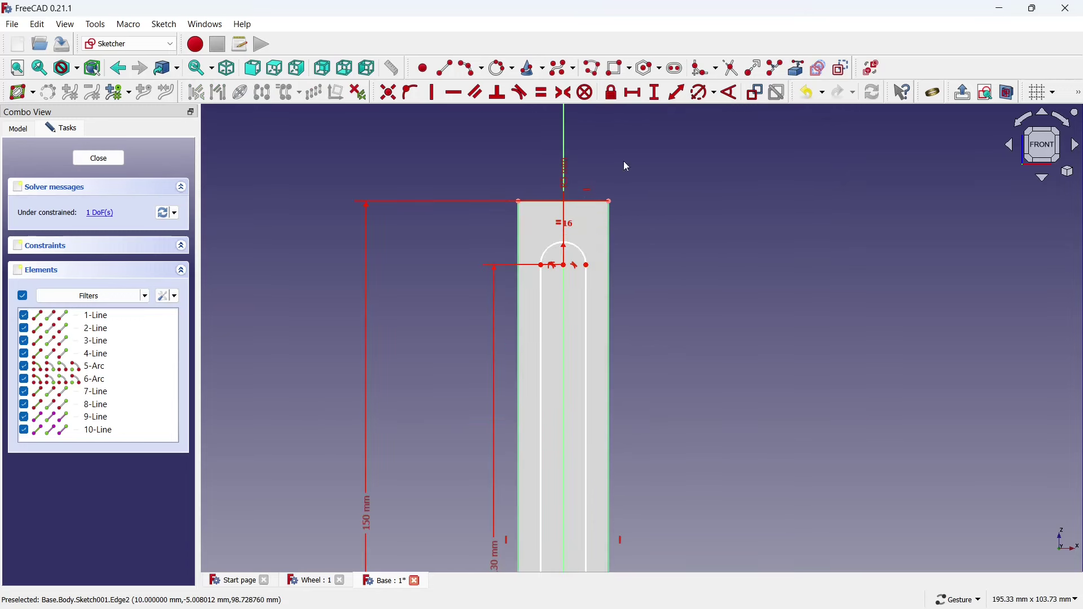
click(654, 93)
scroll(610, 192, up, 2)
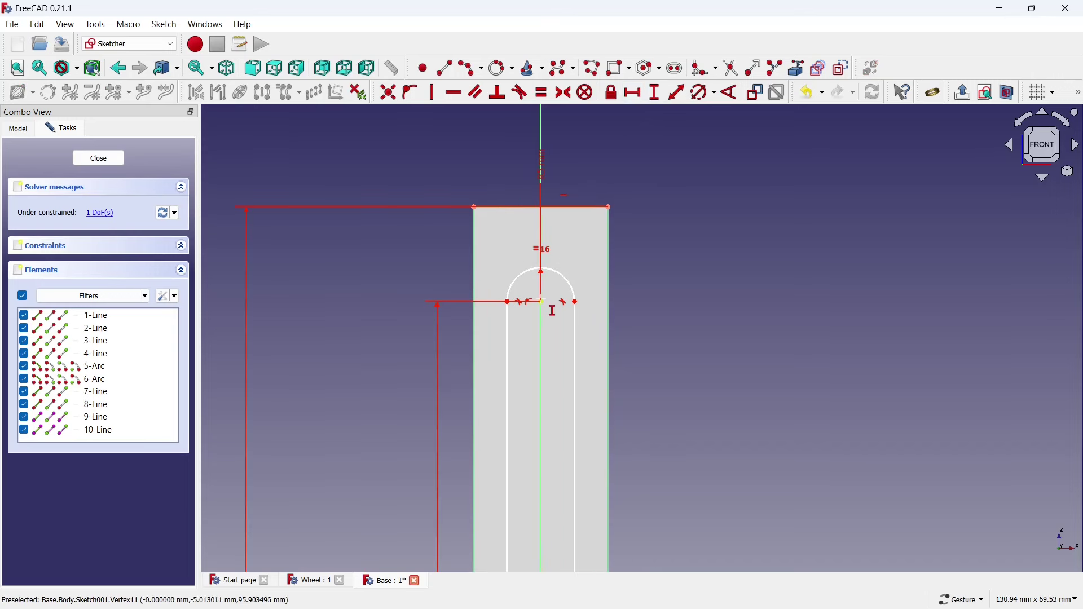
click(608, 206)
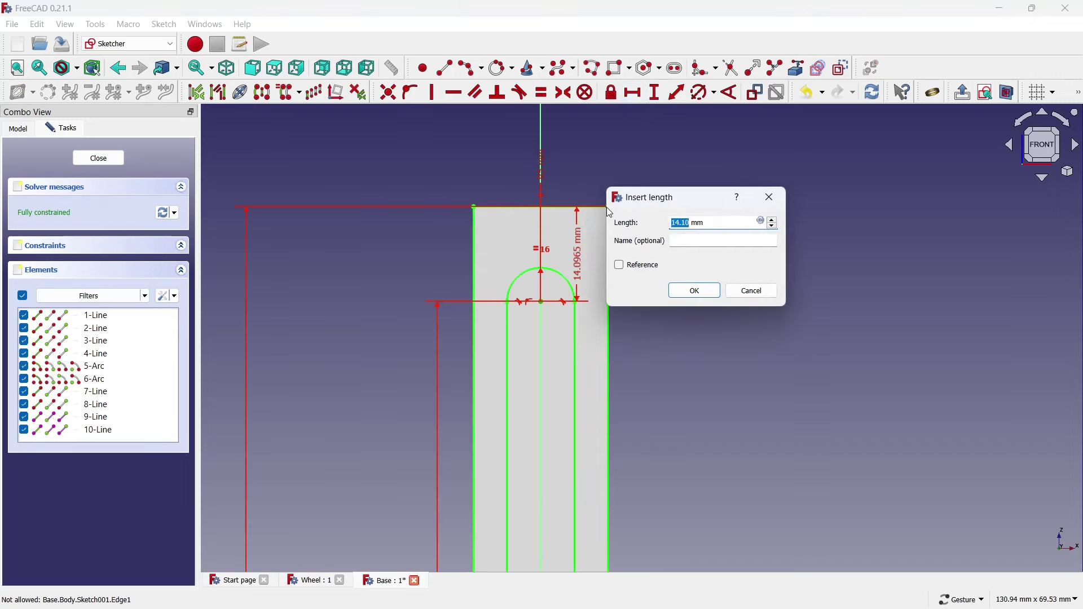
click(677, 288)
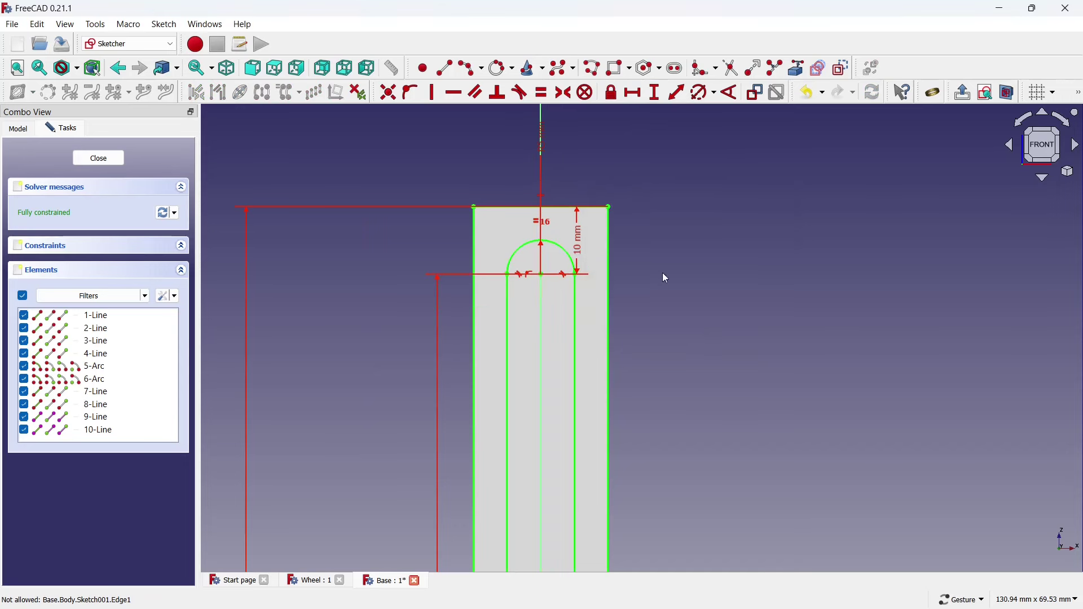
Zoom in on the slot's top end and bring up the circle drawing options
scroll(605, 236, down, 3)
scroll(605, 237, down, 2)
scroll(562, 206, up, 4)
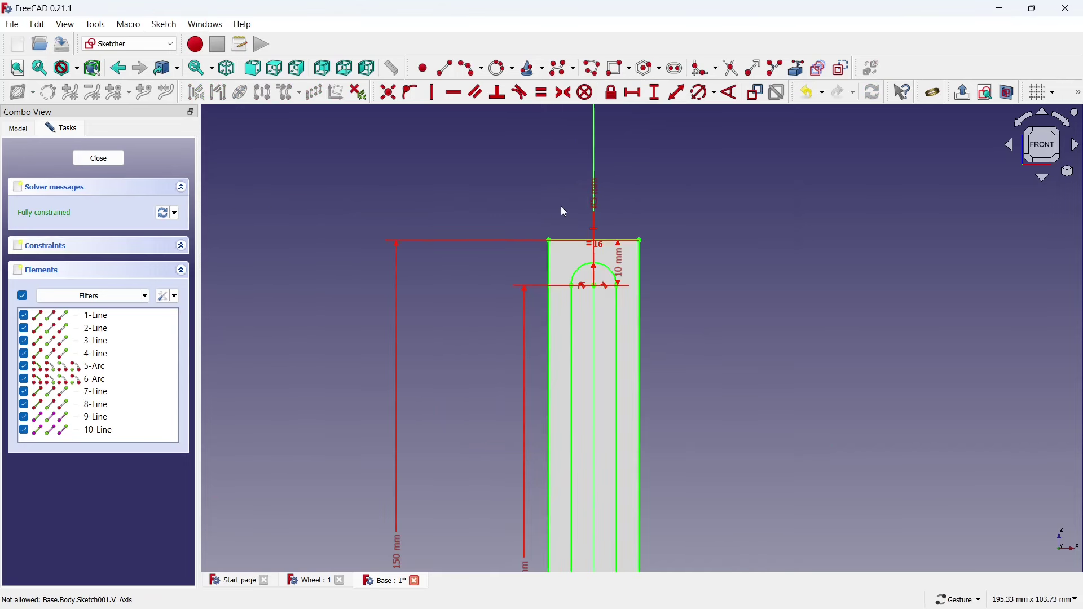
scroll(568, 232, up, 2)
scroll(587, 232, up, 1)
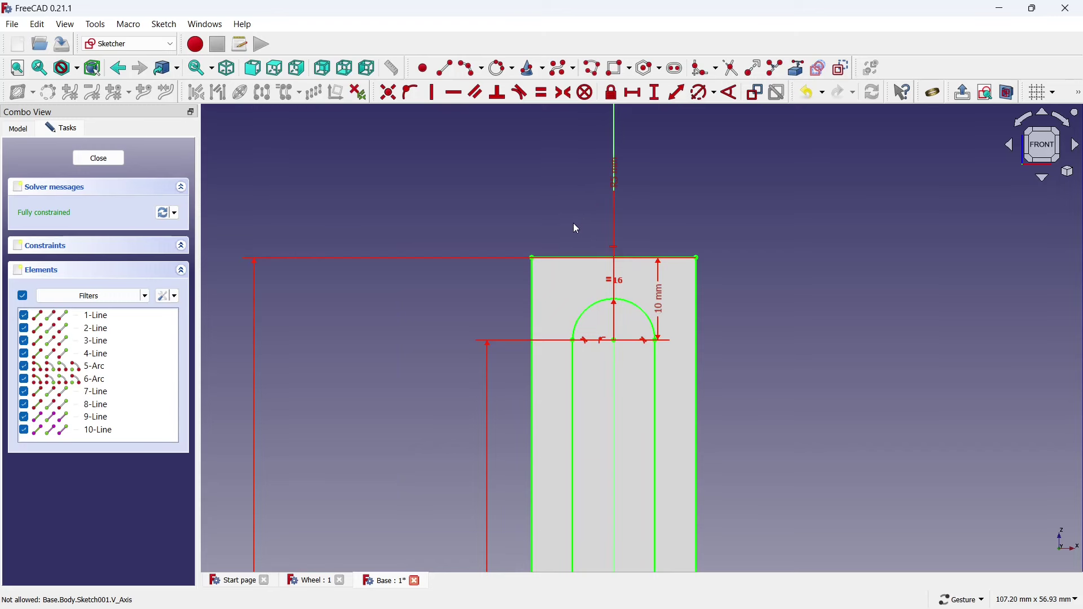
scroll(602, 253, up, 1)
scroll(582, 237, up, 1)
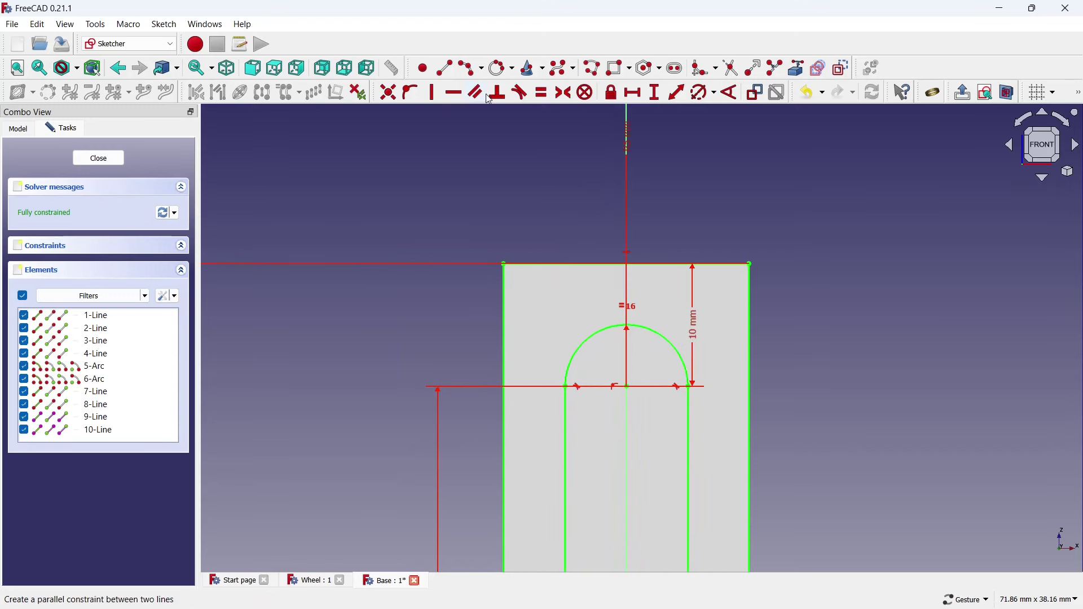
click(512, 71)
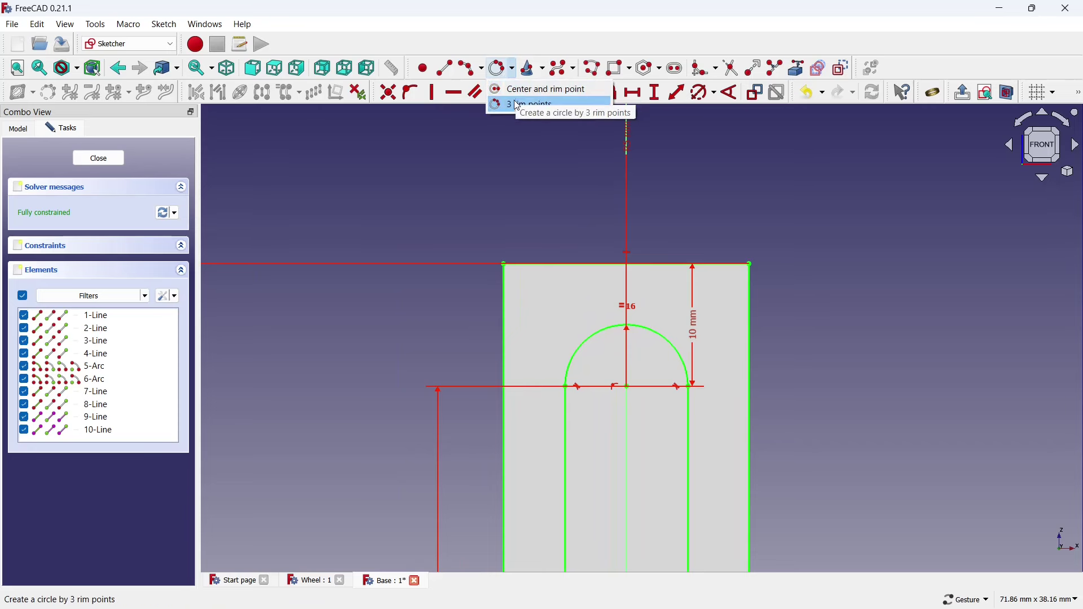
Draw a centre-rim circle near the top-left corner with a 3 mm diameter
click(519, 86)
scroll(534, 333, up, 2)
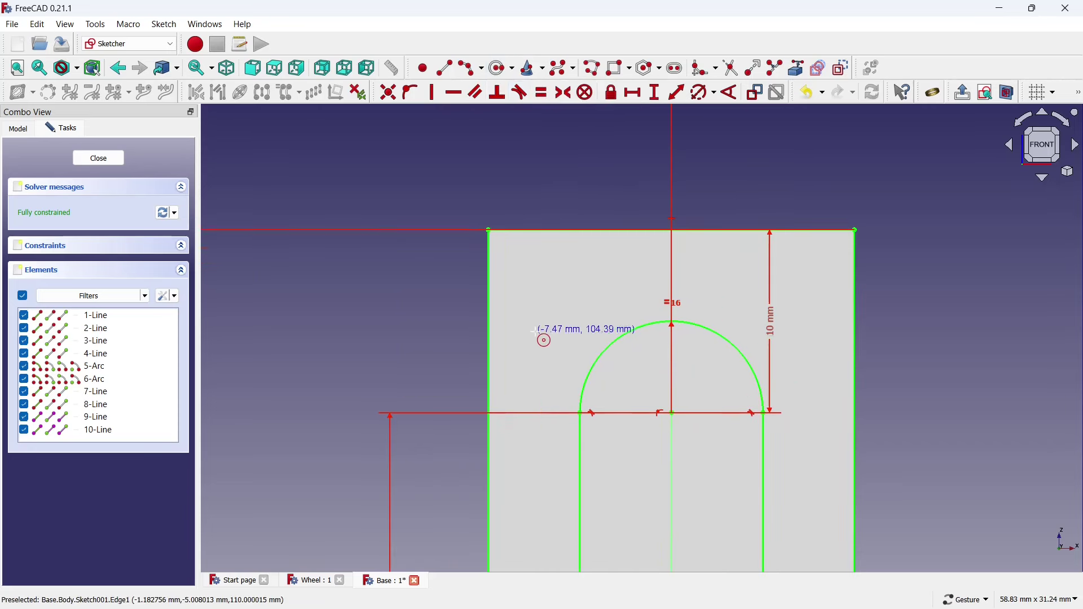
click(545, 295)
click(545, 265)
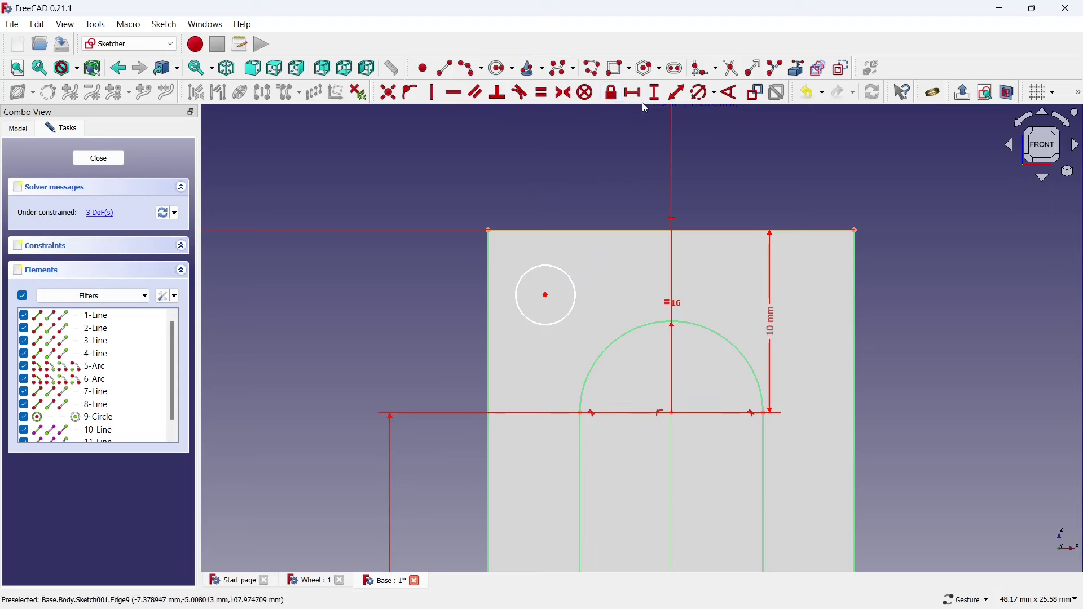
click(550, 262)
text(3)
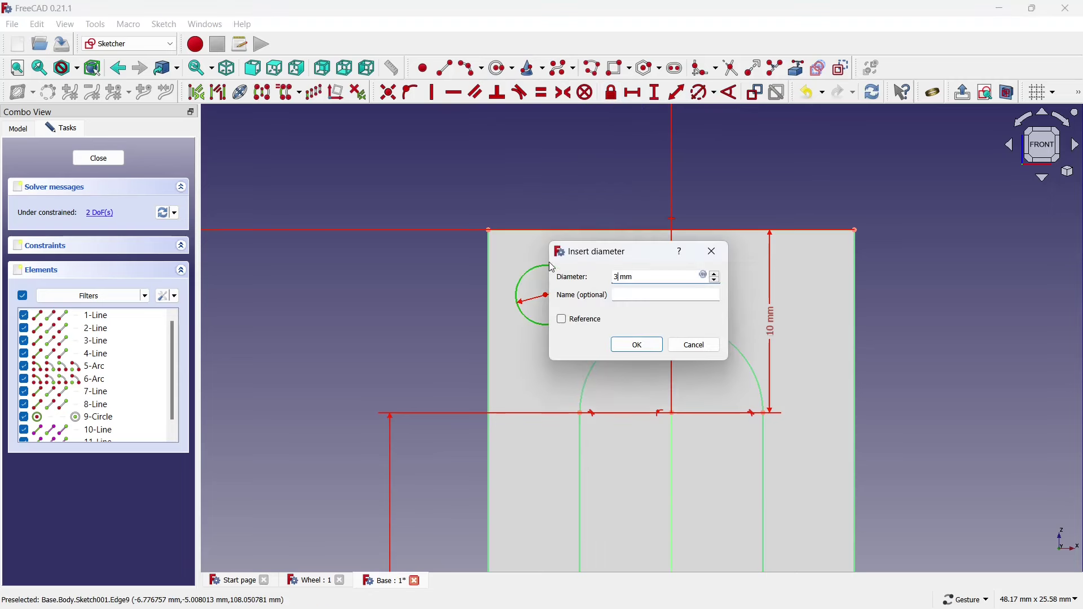
click(620, 344)
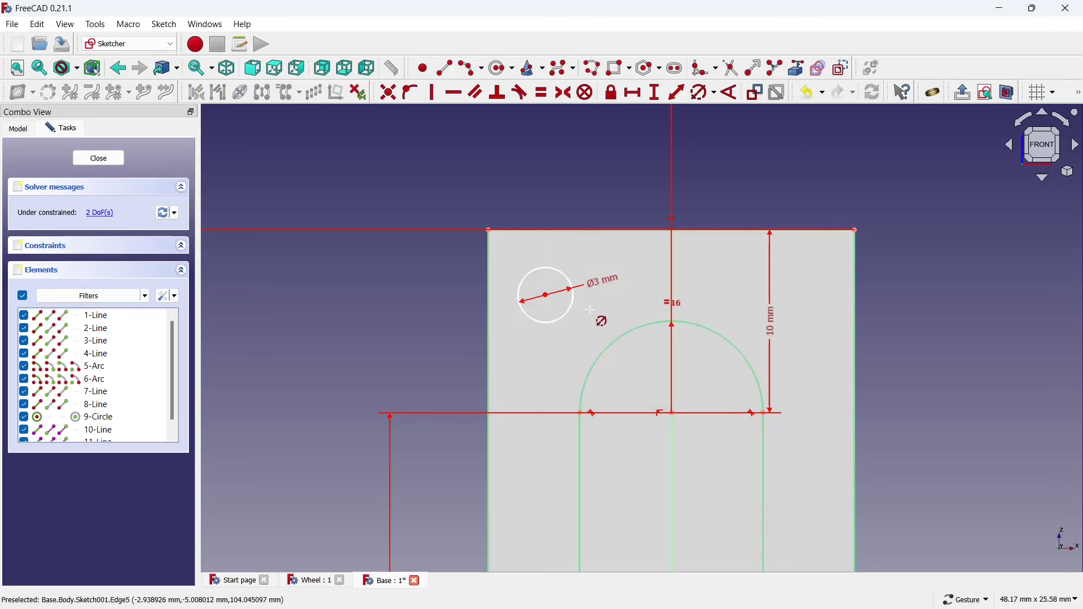
Place the circle centre 3.5 mm below the top-left corner
click(655, 92)
click(546, 294)
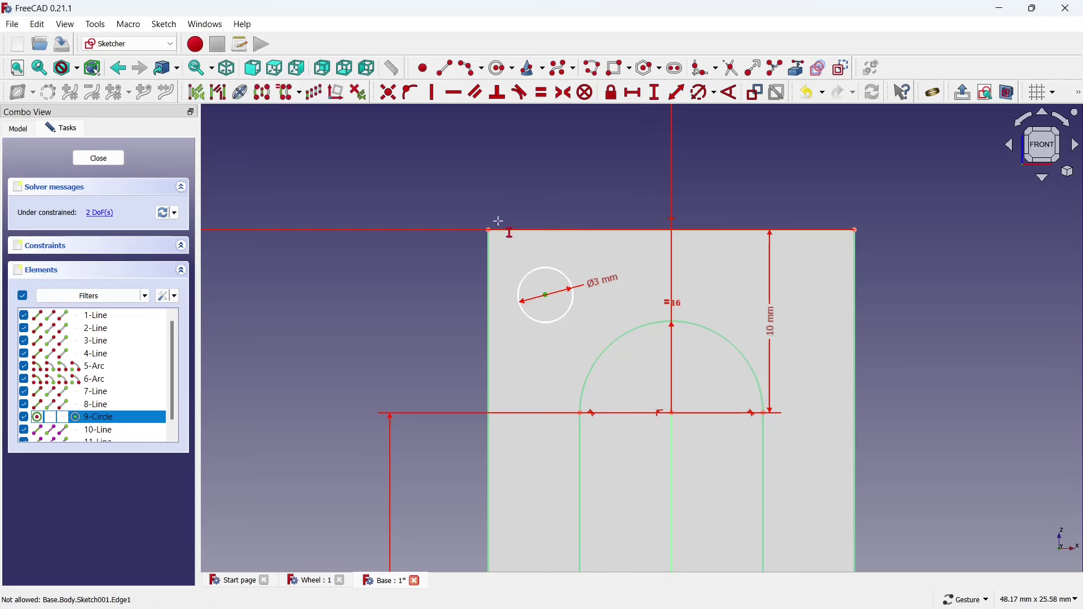
click(489, 230)
text(3.5)
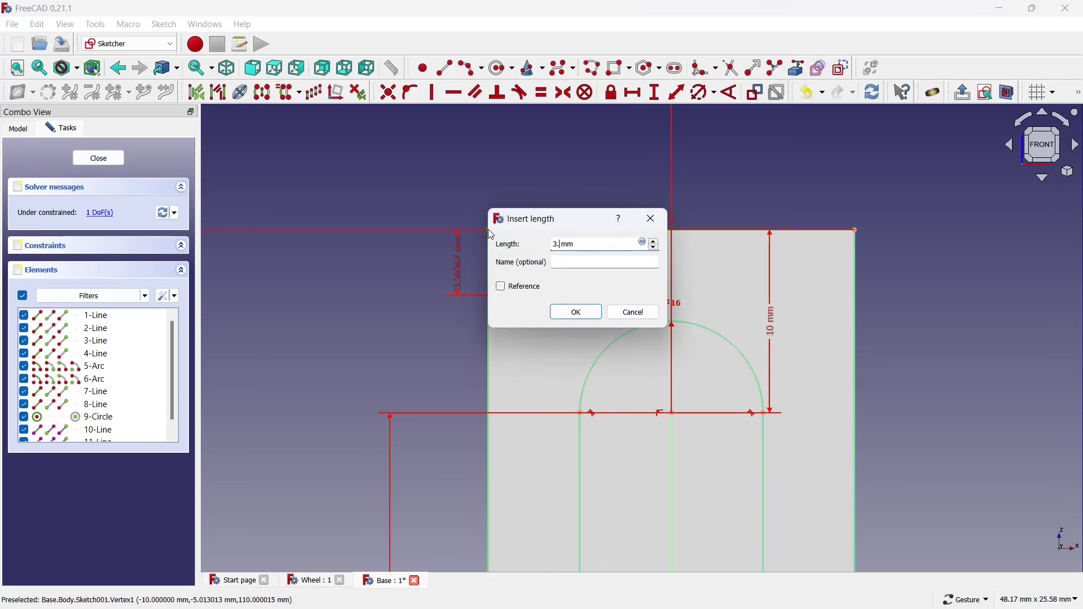
click(578, 312)
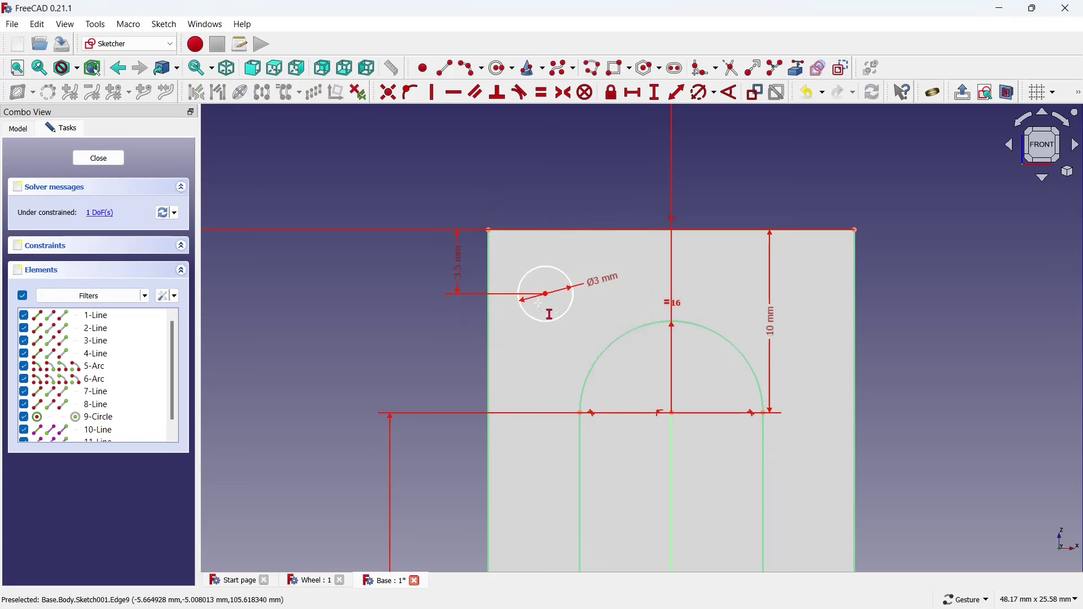
Set the circle centre 3 mm from the left edge and select the circle
click(633, 93)
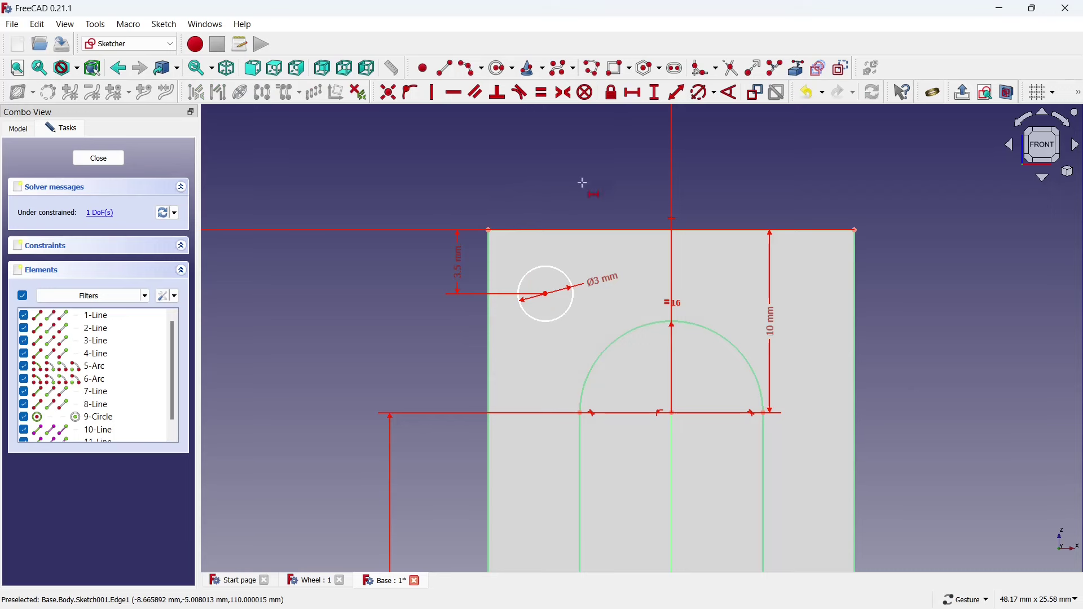
click(495, 229)
click(546, 293)
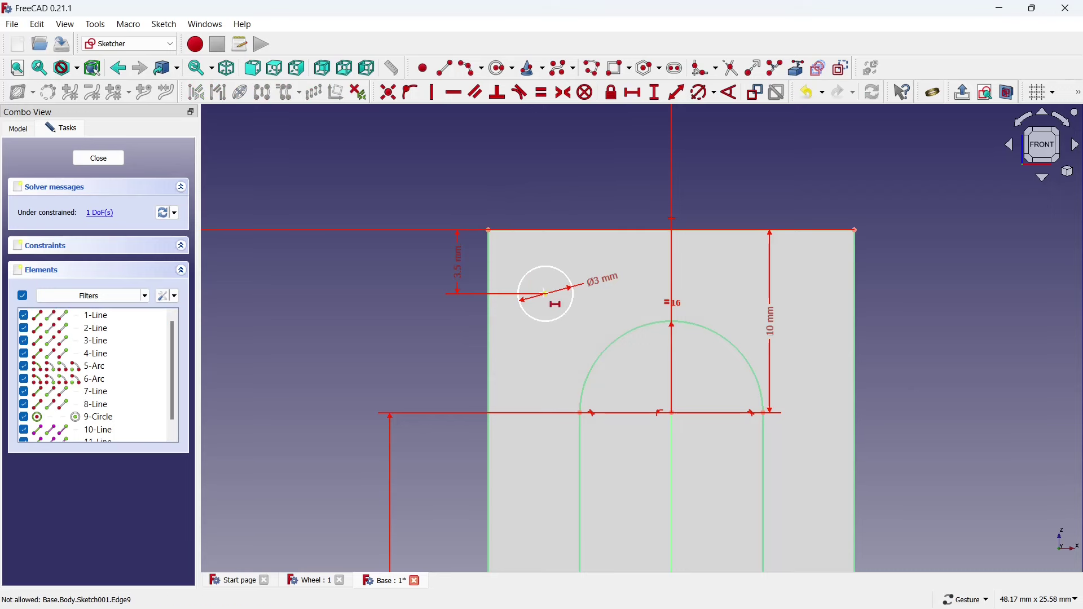
click(490, 229)
text(3)
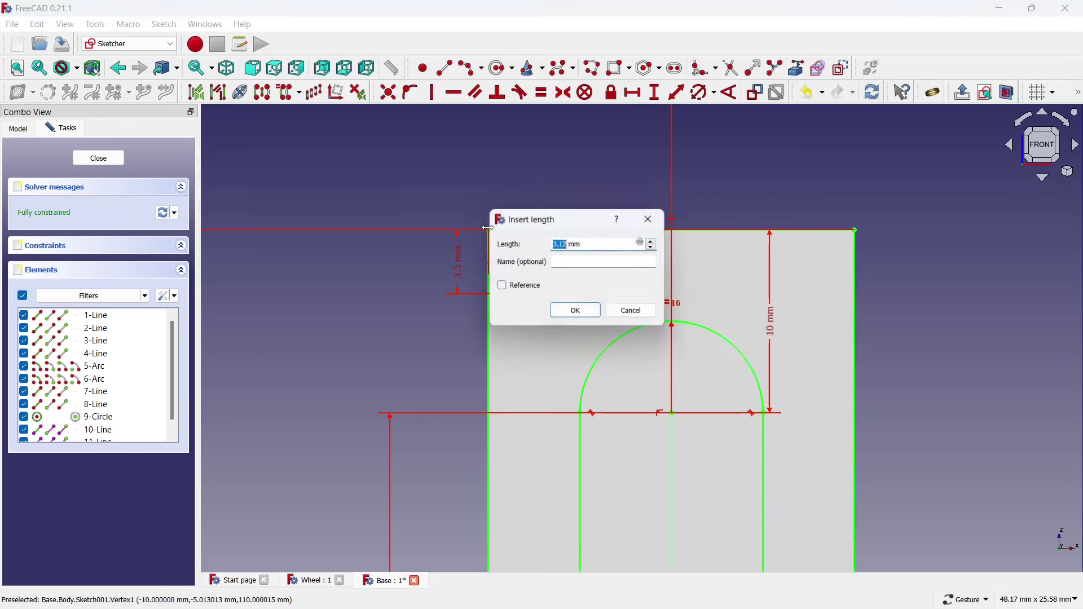
click(553, 312)
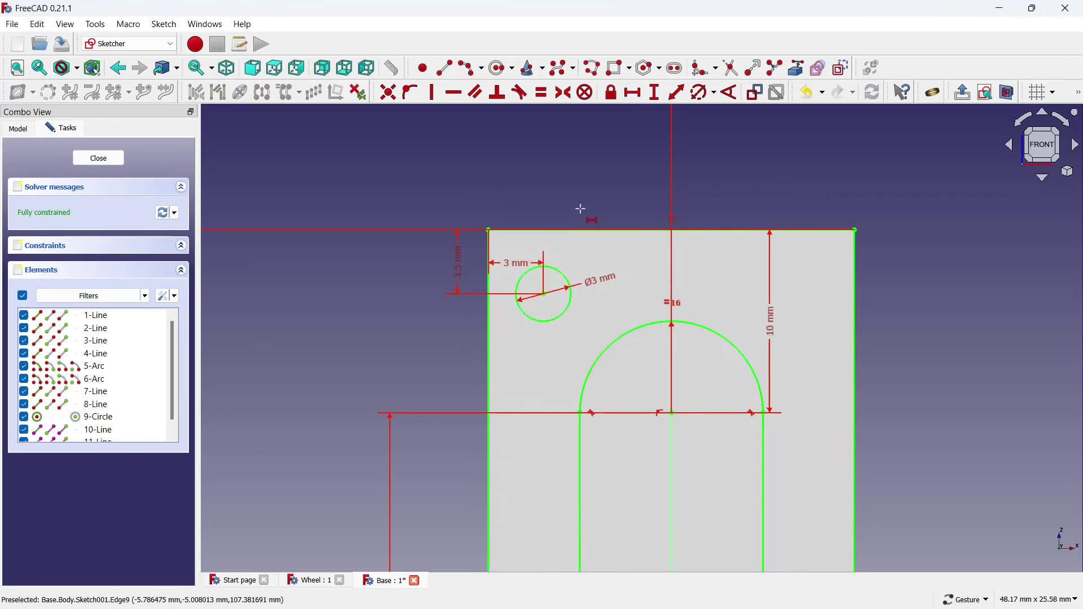
click(563, 274)
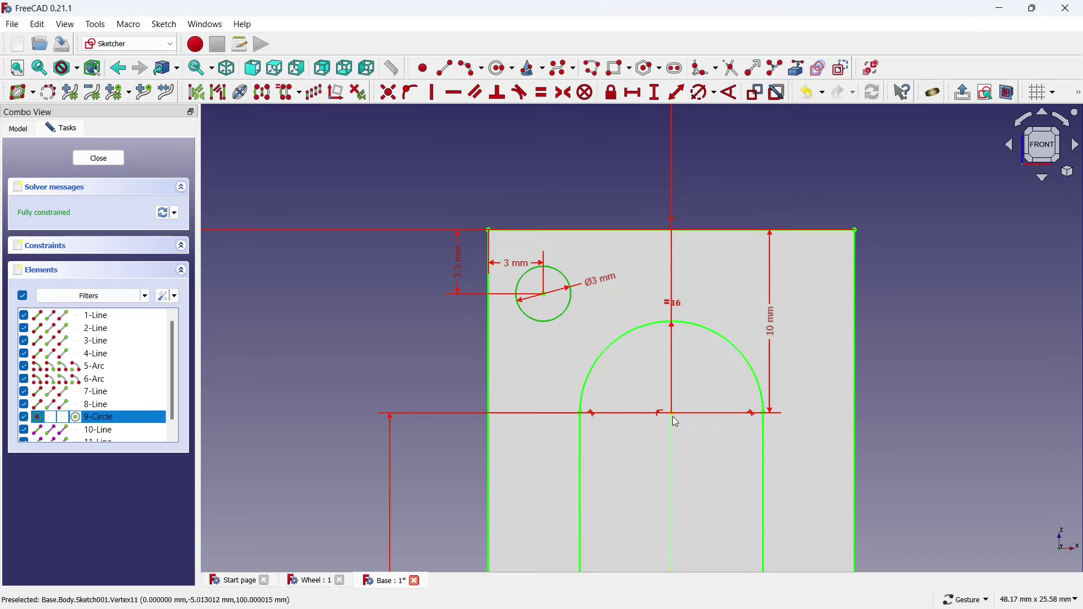
Mirror the 3 mm circle across the vertical centre axis to the right side
click(262, 92)
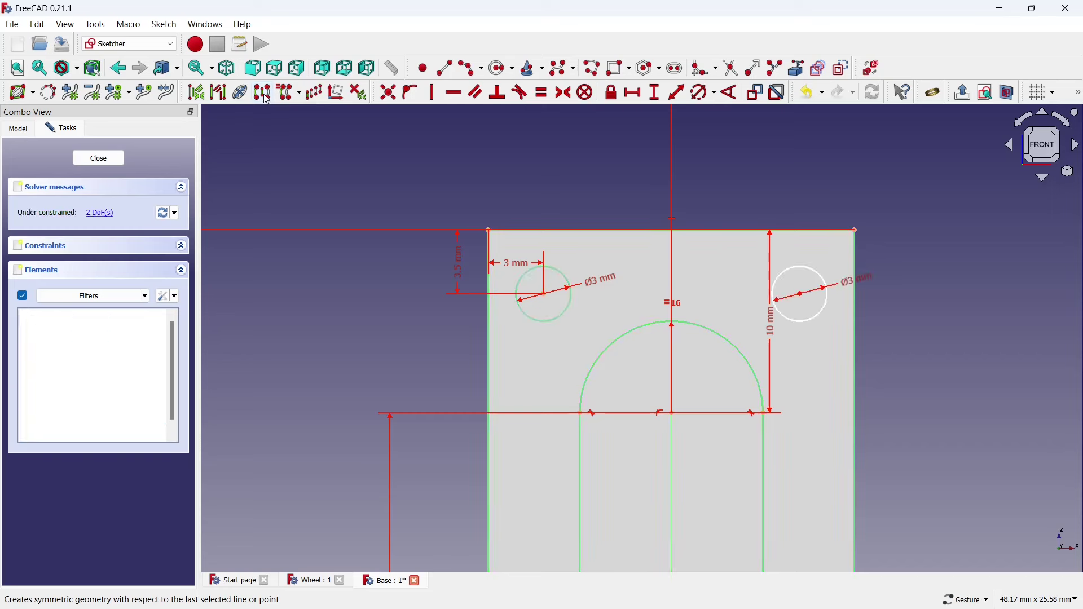
scroll(594, 174, down, 3)
scroll(593, 174, up, 2)
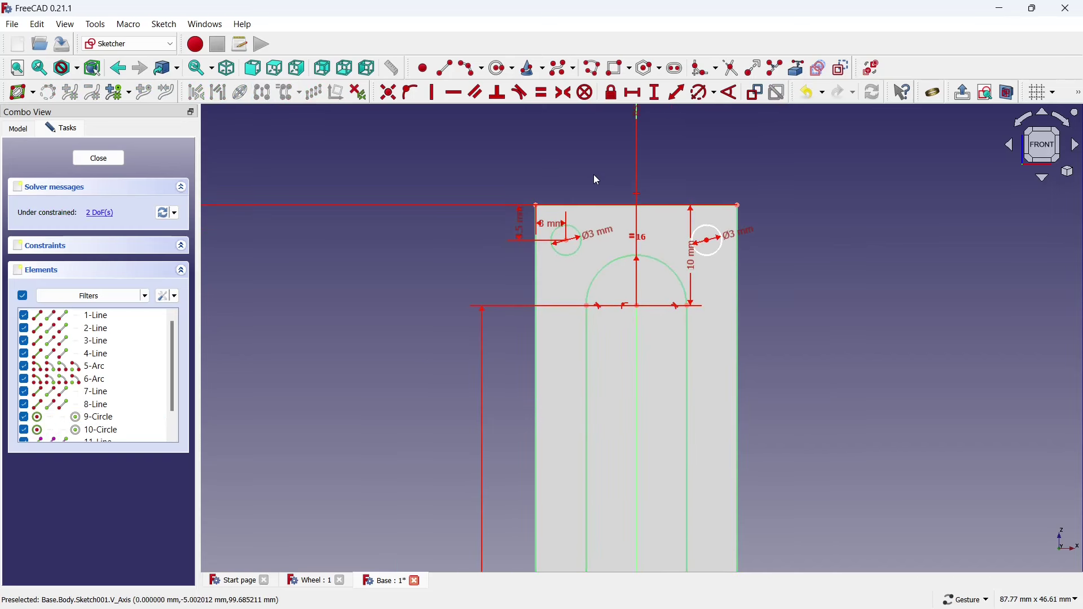
scroll(745, 200, up, 2)
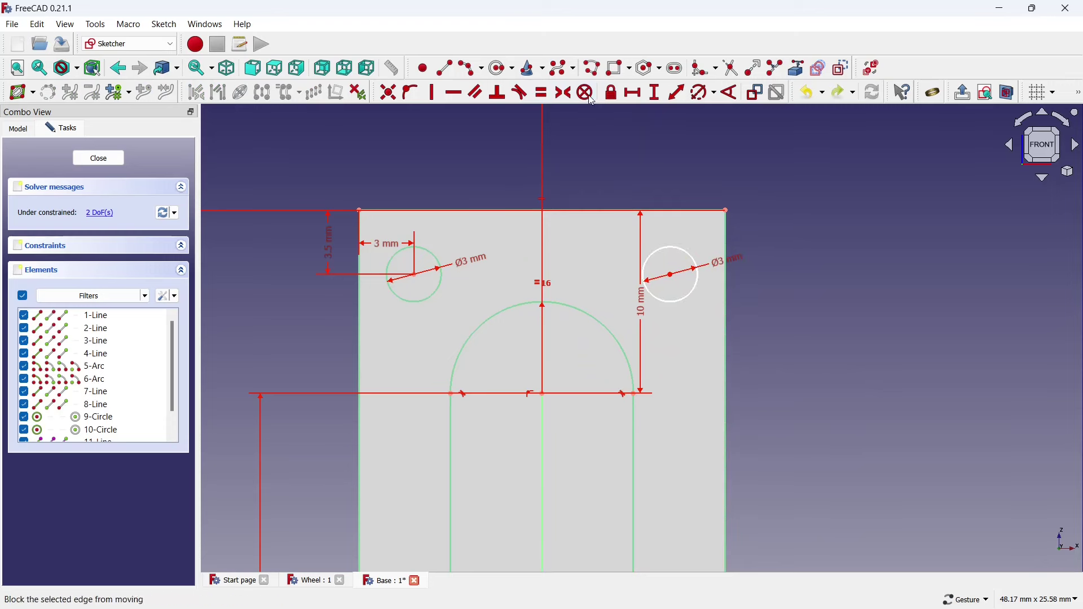
Dimension the right hole 3 mm from the right edge and 3.5 mm below the top-right corner
click(633, 92)
click(671, 274)
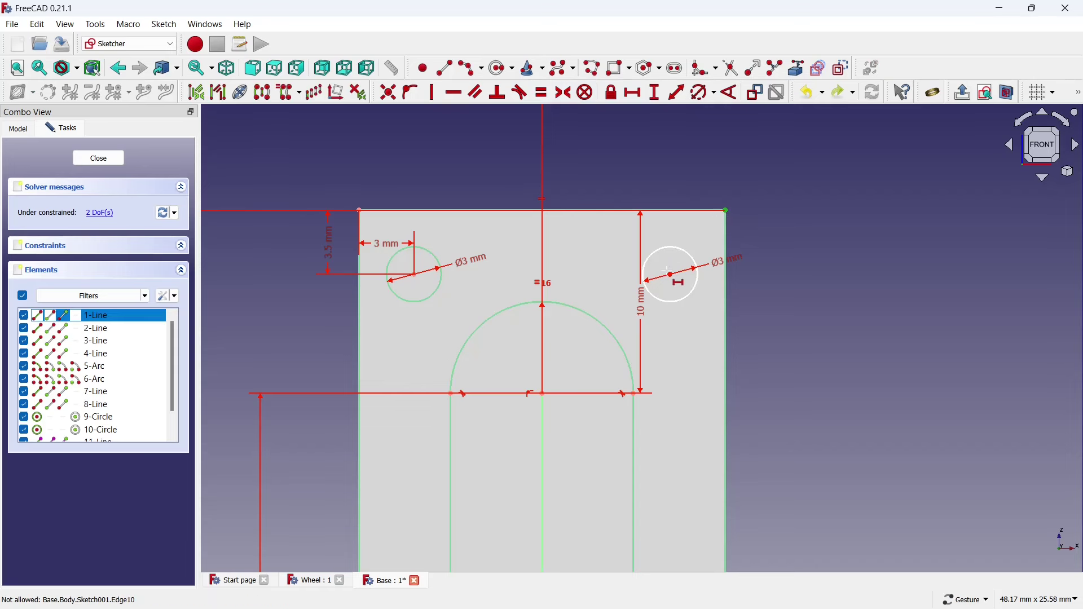
click(726, 210)
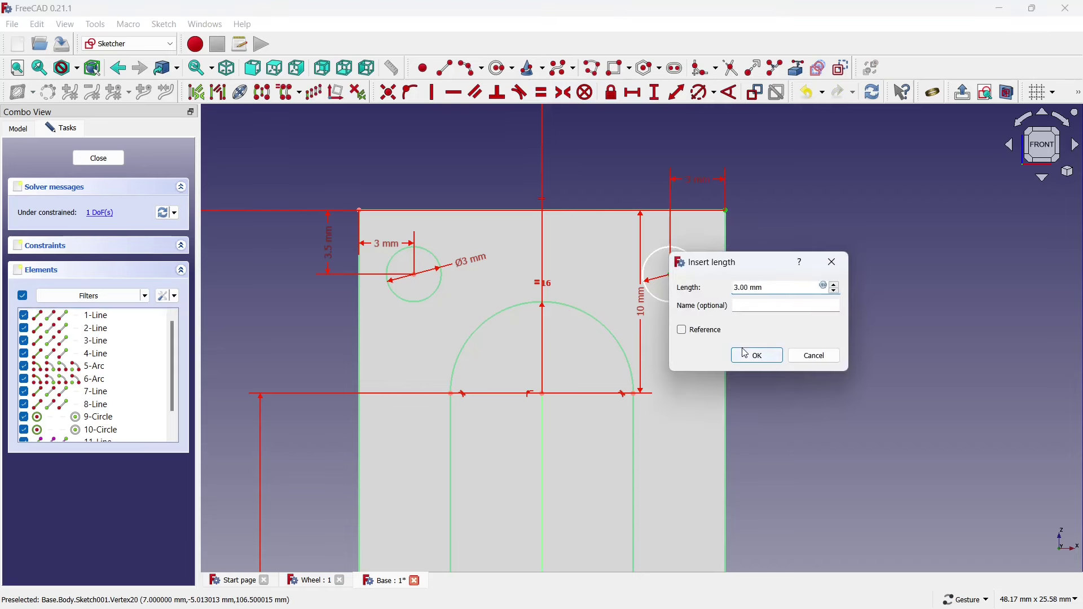
click(756, 355)
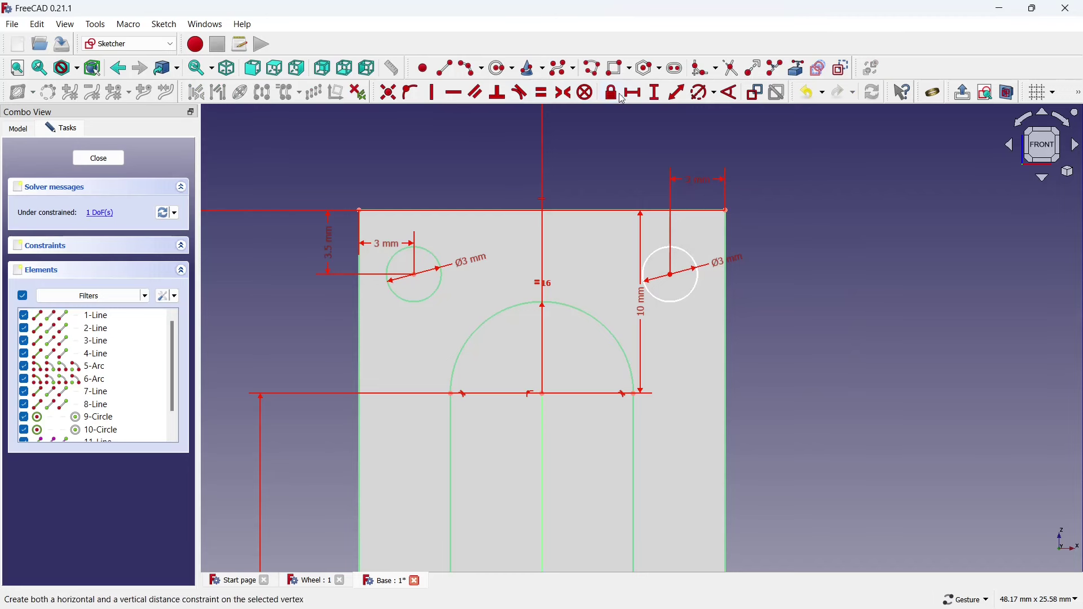
click(654, 92)
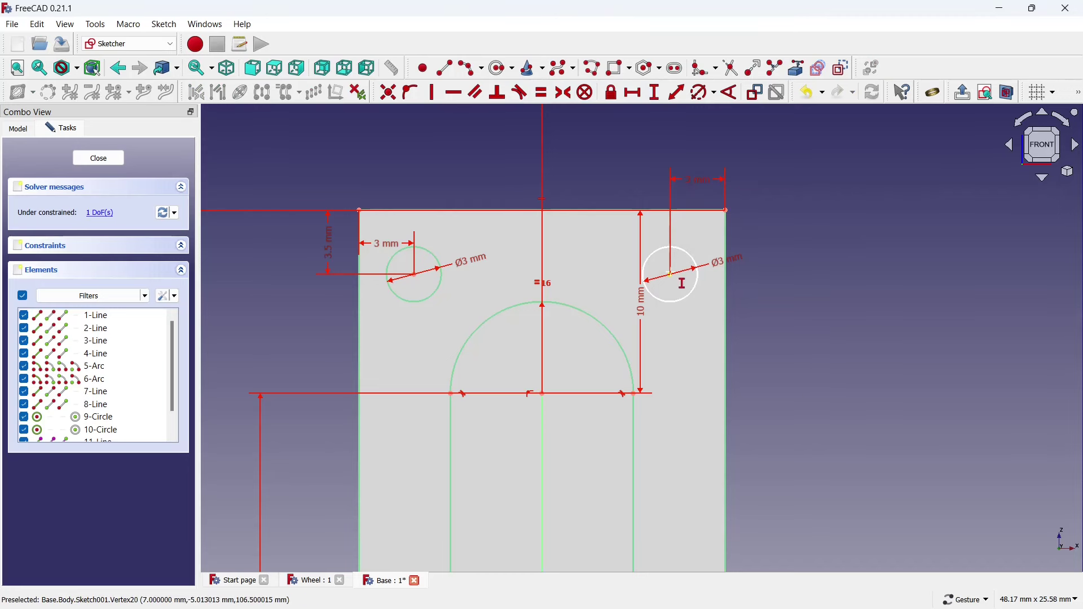
click(671, 275)
click(727, 211)
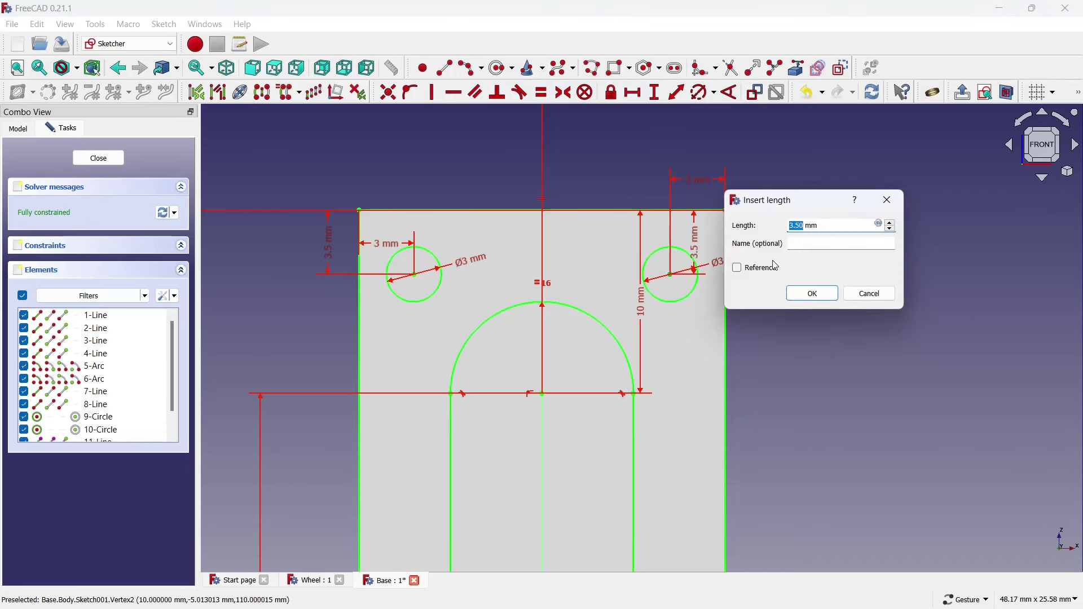
click(794, 293)
scroll(626, 174, down, 3)
scroll(584, 146, down, 3)
scroll(587, 151, down, 2)
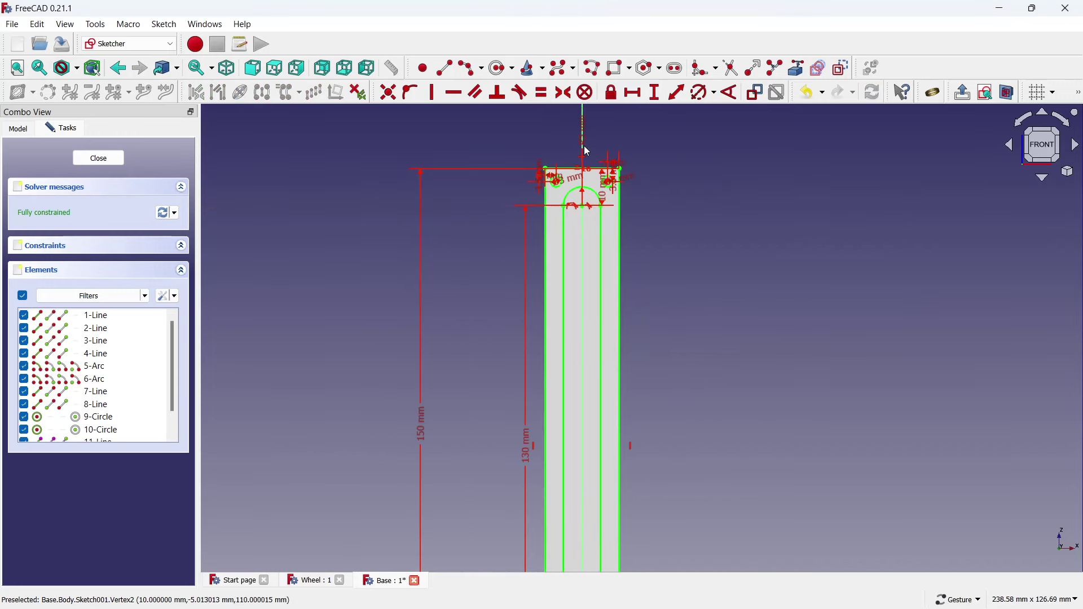
scroll(587, 151, down, 3)
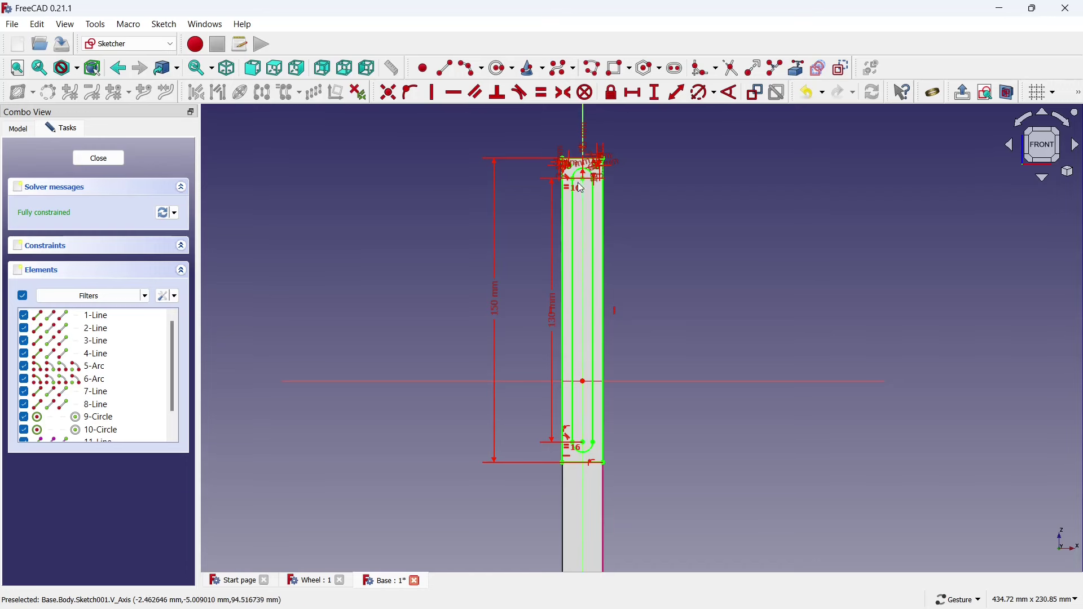
scroll(579, 185, up, 1)
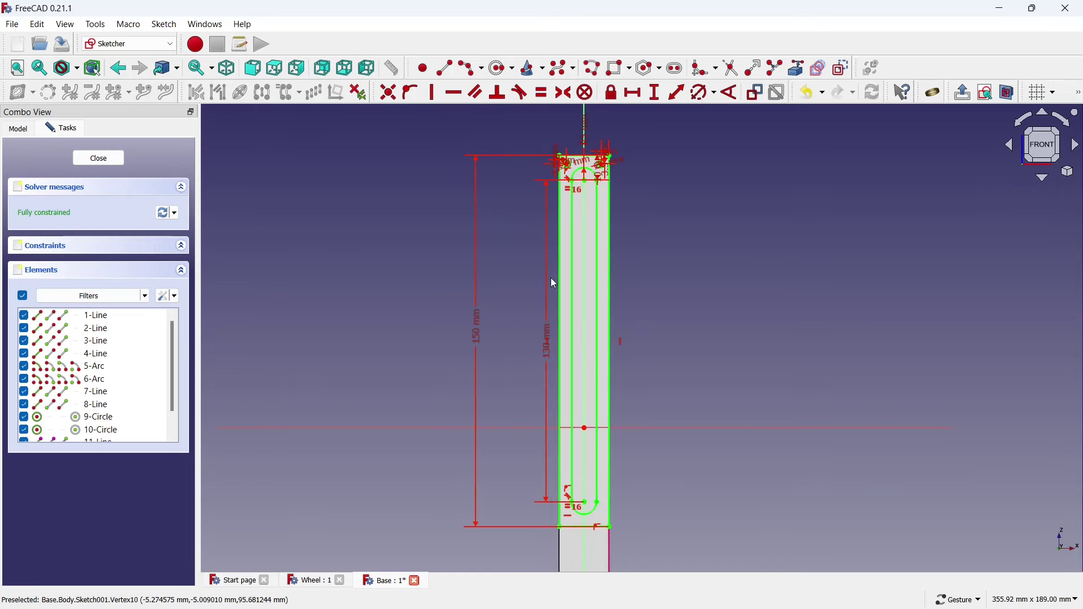
scroll(568, 198, down, 2)
scroll(553, 438, up, 3)
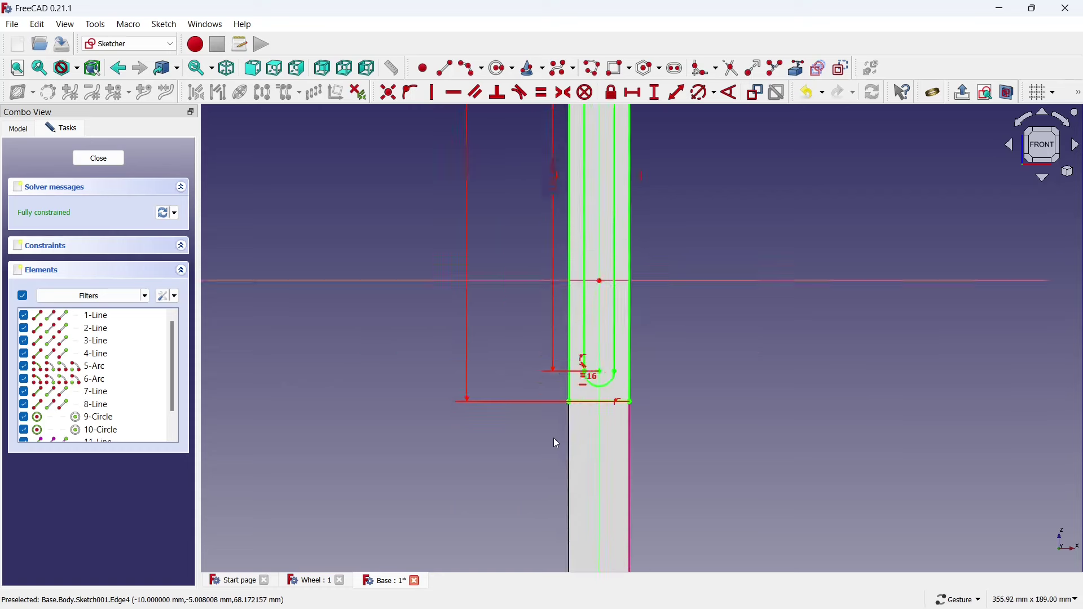
scroll(558, 404, up, 3)
scroll(556, 375, down, 5)
scroll(556, 383, down, 2)
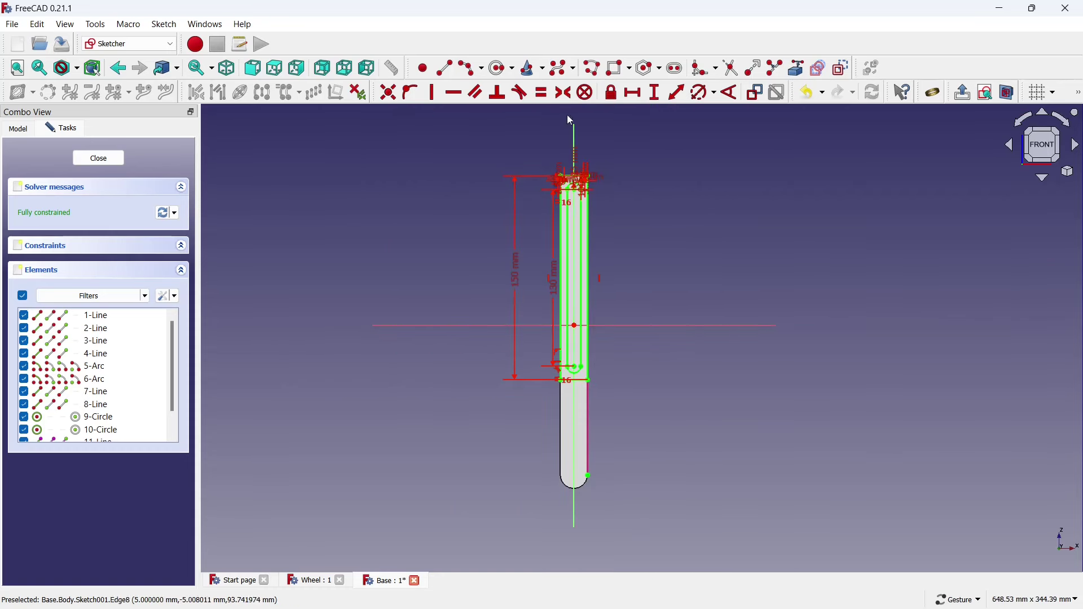
Draw a horizontal construction line along the slot's centre to the plate's right edge
click(445, 68)
scroll(525, 175, up, 1)
scroll(549, 257, up, 5)
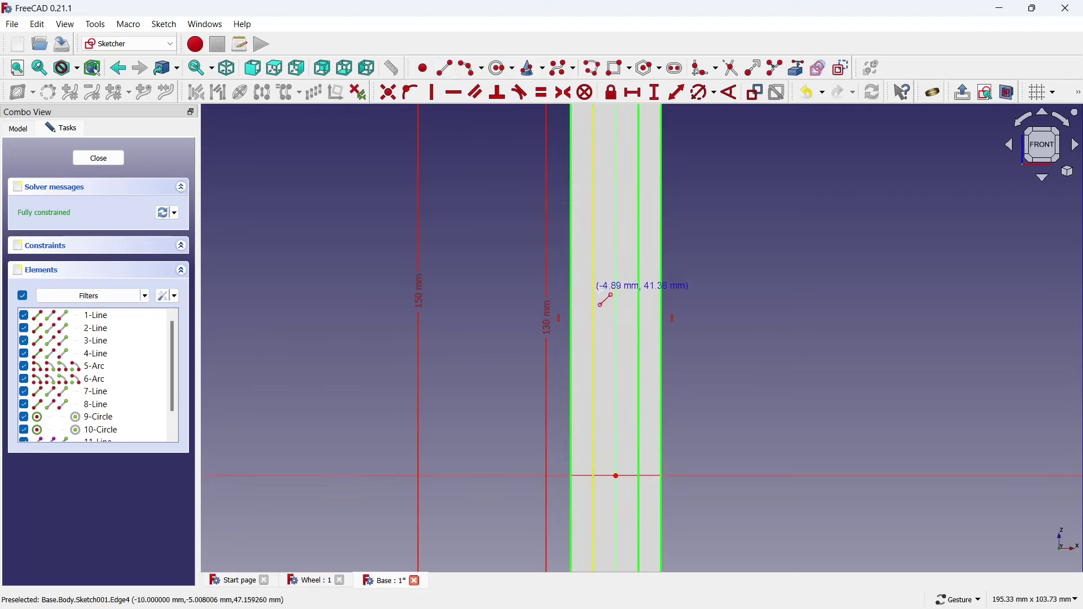
click(617, 301)
click(677, 300)
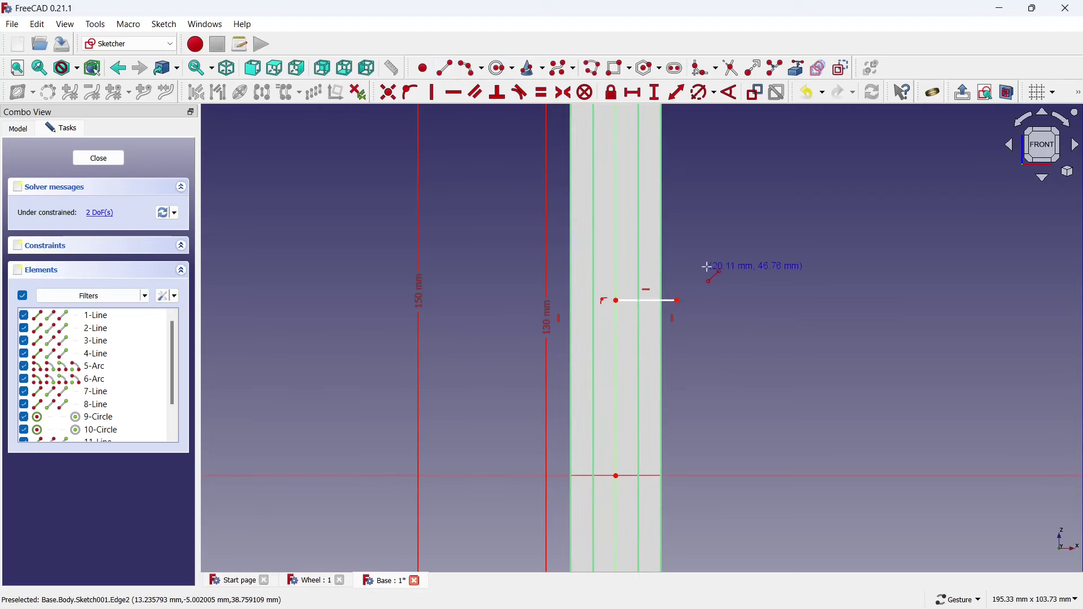
click(656, 302)
right_click(686, 311)
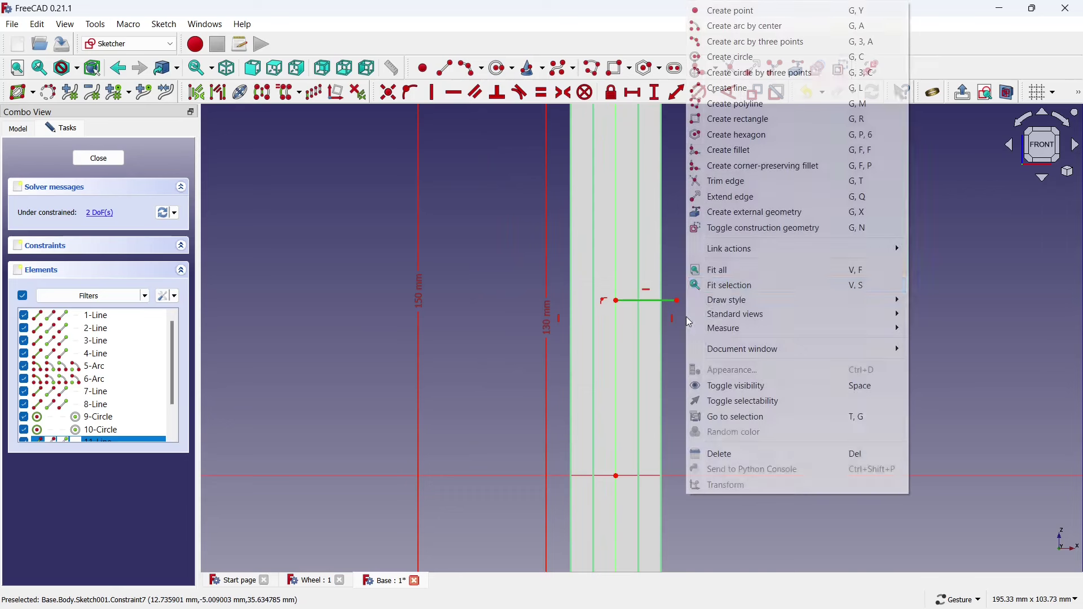
click(725, 228)
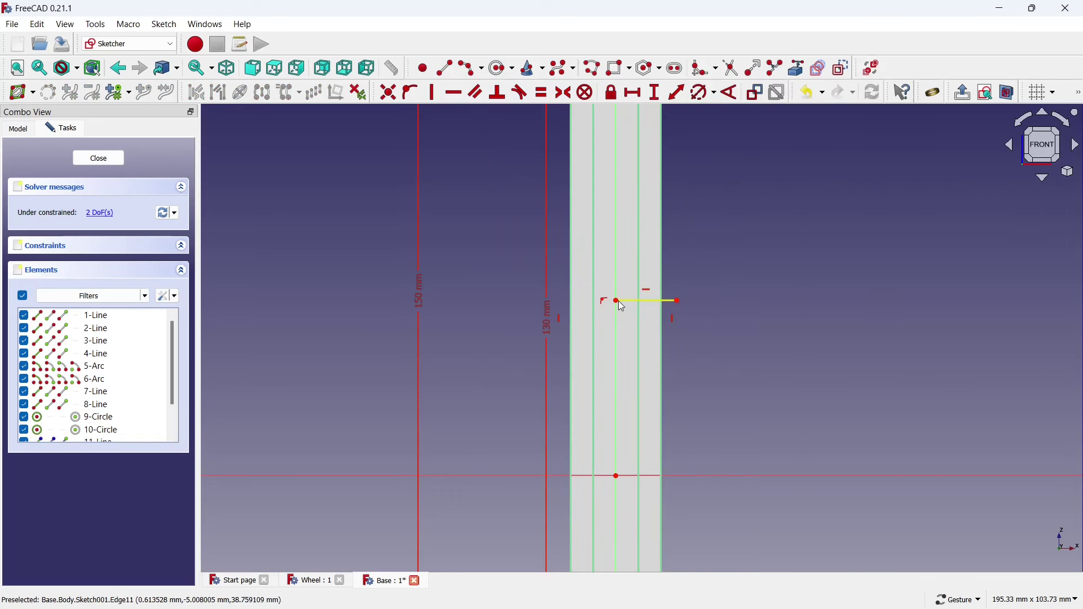
Make the slot's top and bottom arcs symmetric about the vertical centre line
scroll(600, 408, down, 2)
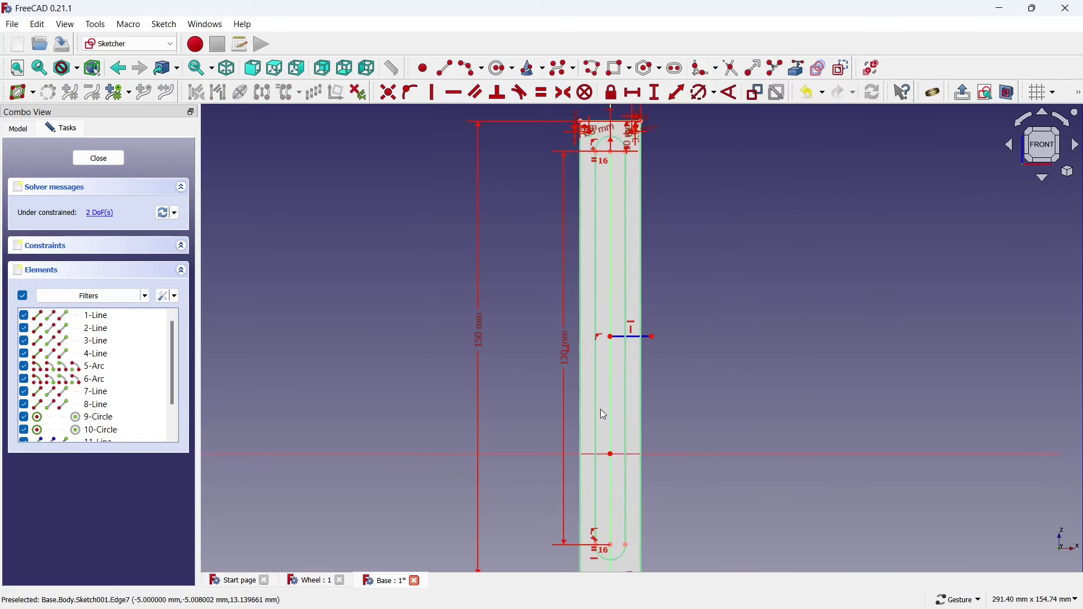
click(612, 551)
click(614, 154)
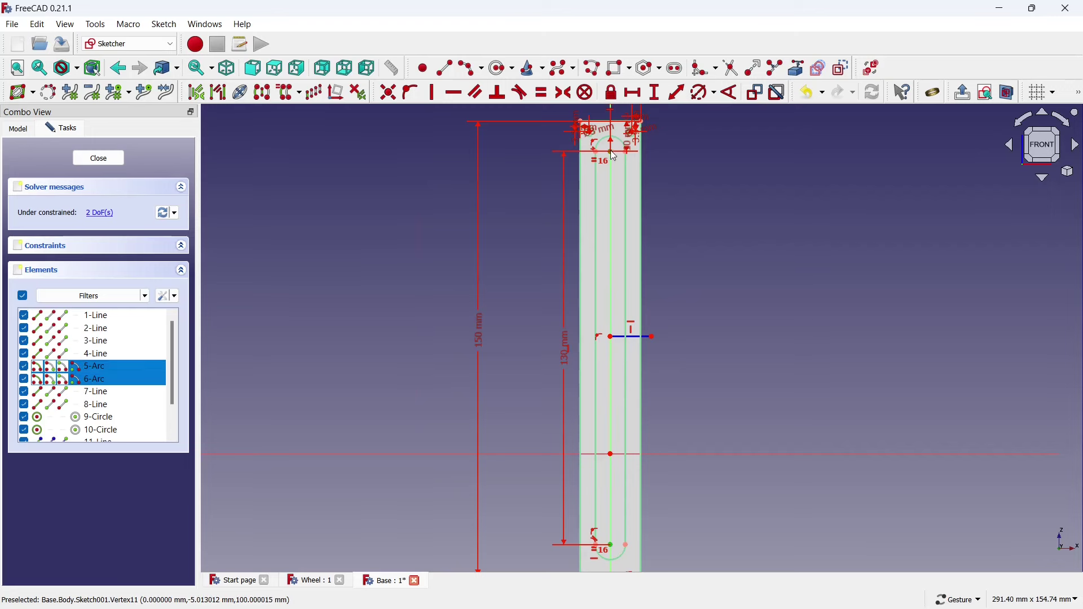
click(612, 341)
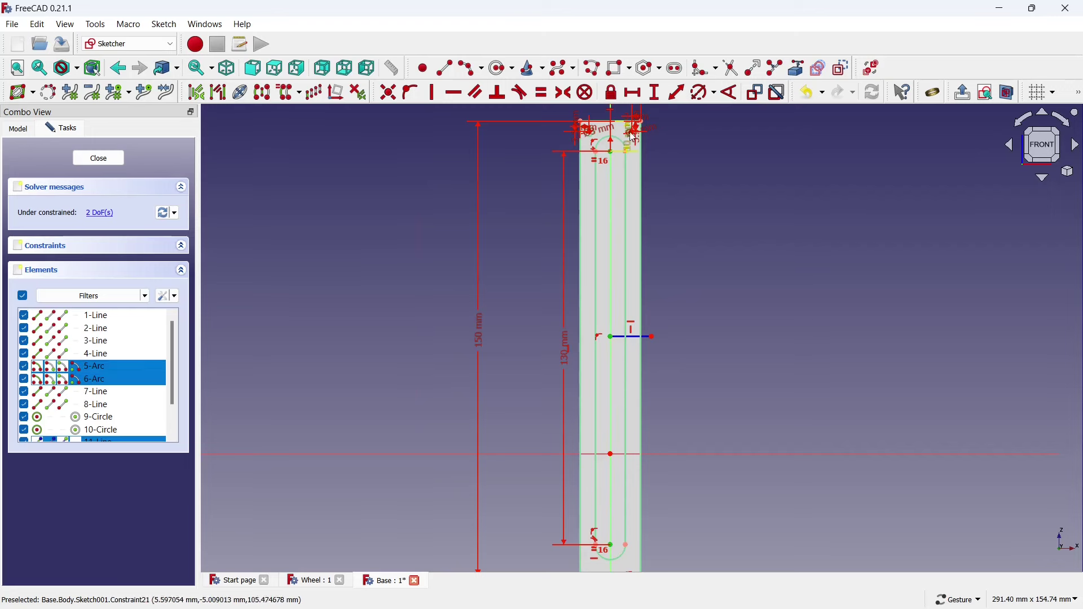
click(566, 92)
Mirror both 3 mm holes across the horizontal centre line to the slot's bottom end
scroll(661, 204, down, 5)
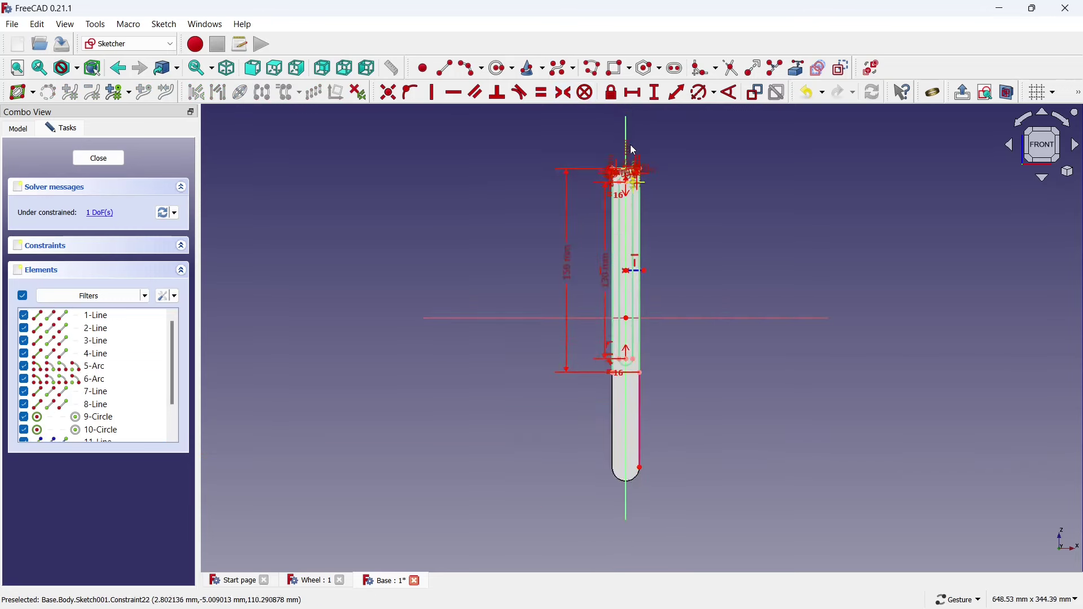
scroll(630, 147, up, 8)
scroll(603, 257, up, 3)
click(566, 293)
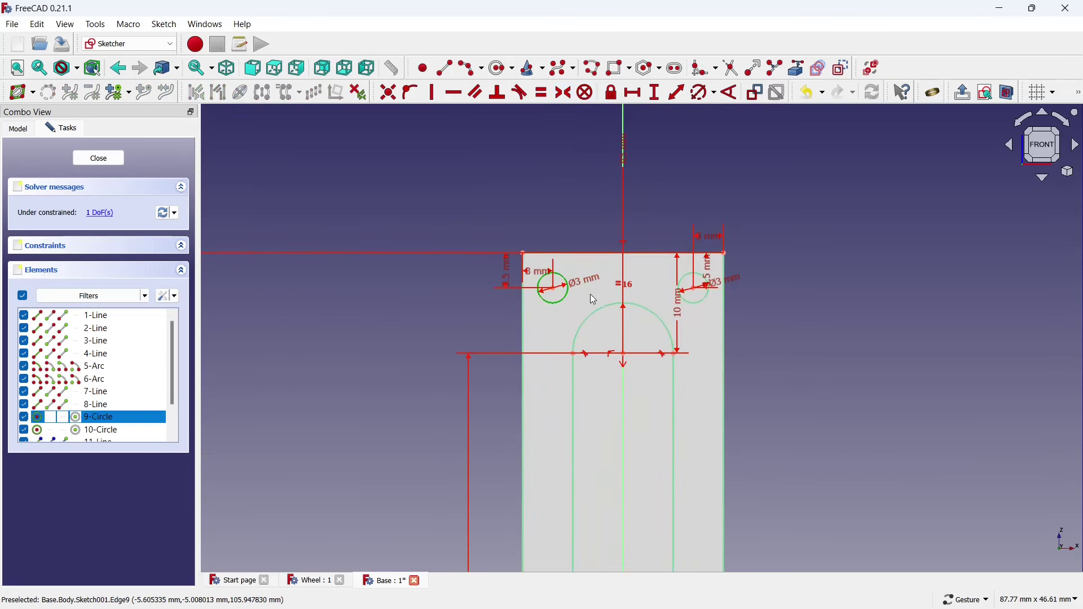
click(611, 218)
scroll(611, 218, down, 2)
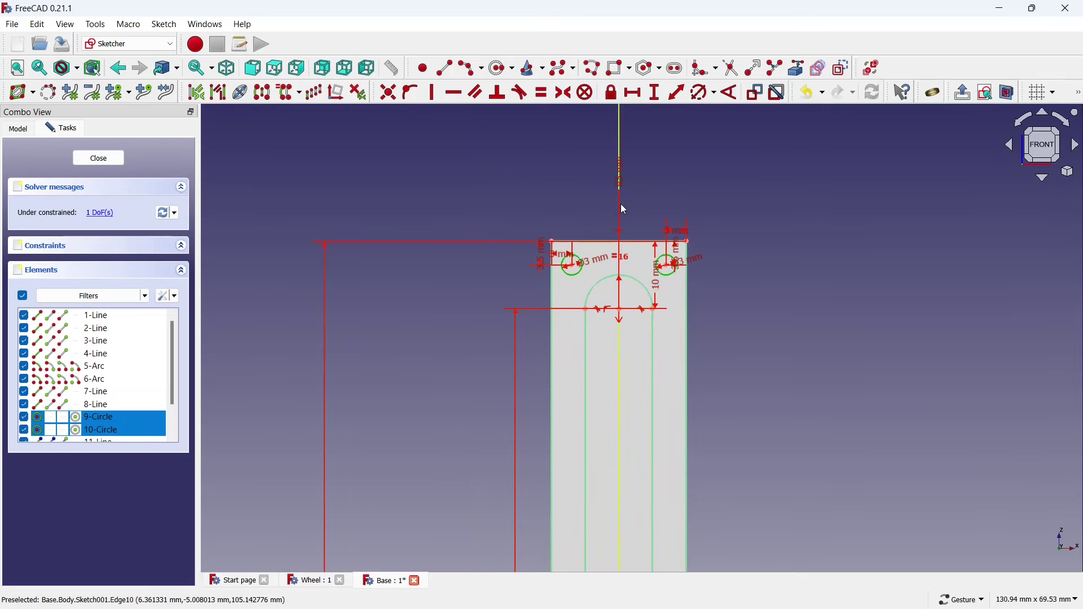
click(581, 272)
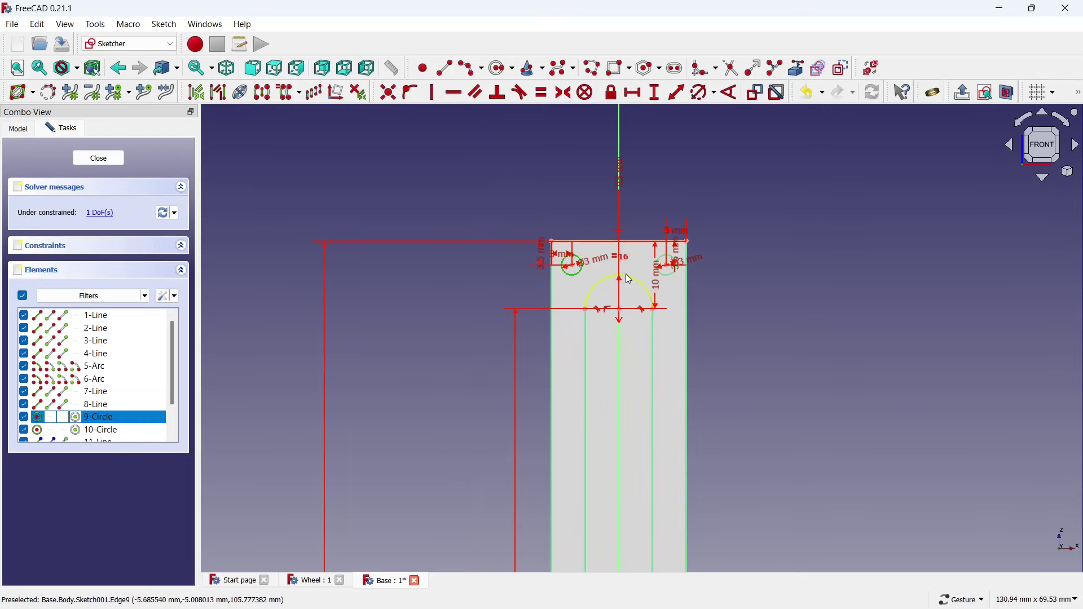
click(669, 279)
scroll(595, 191, down, 2)
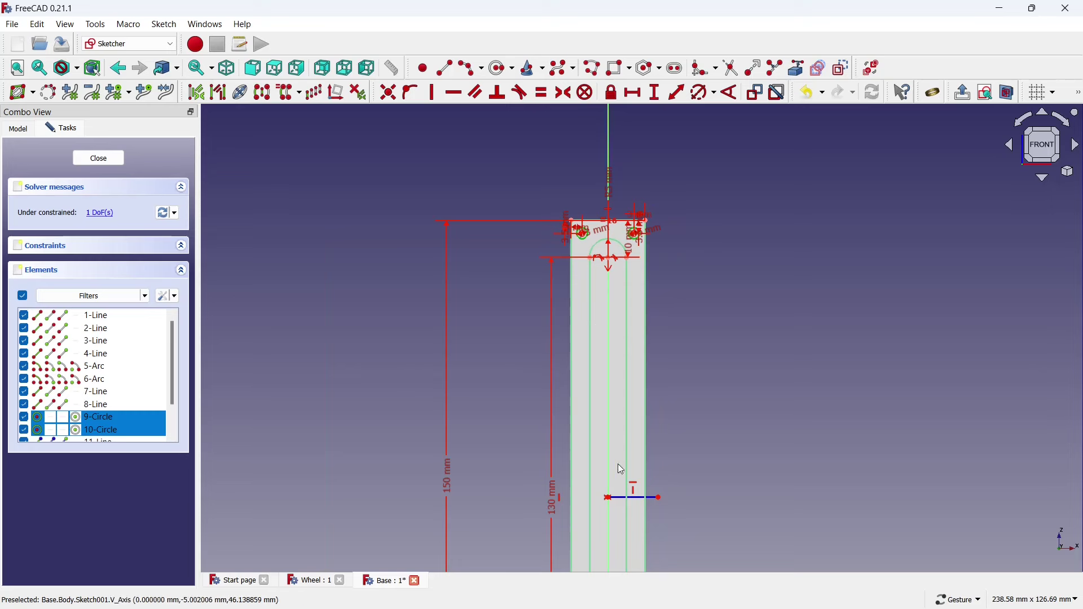
click(643, 498)
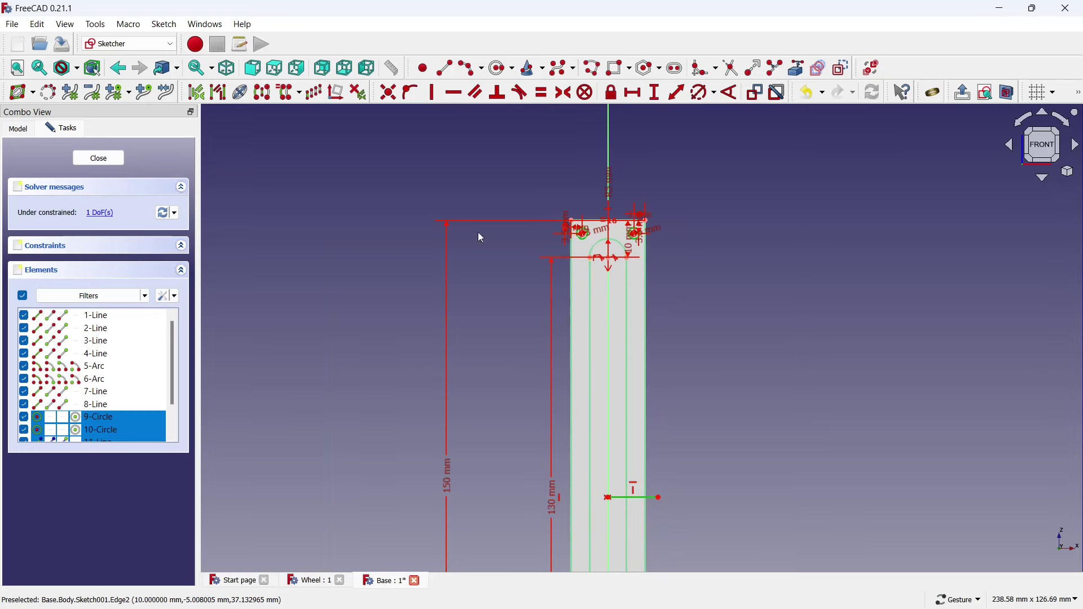
click(263, 92)
scroll(426, 198, down, 2)
scroll(426, 197, down, 1)
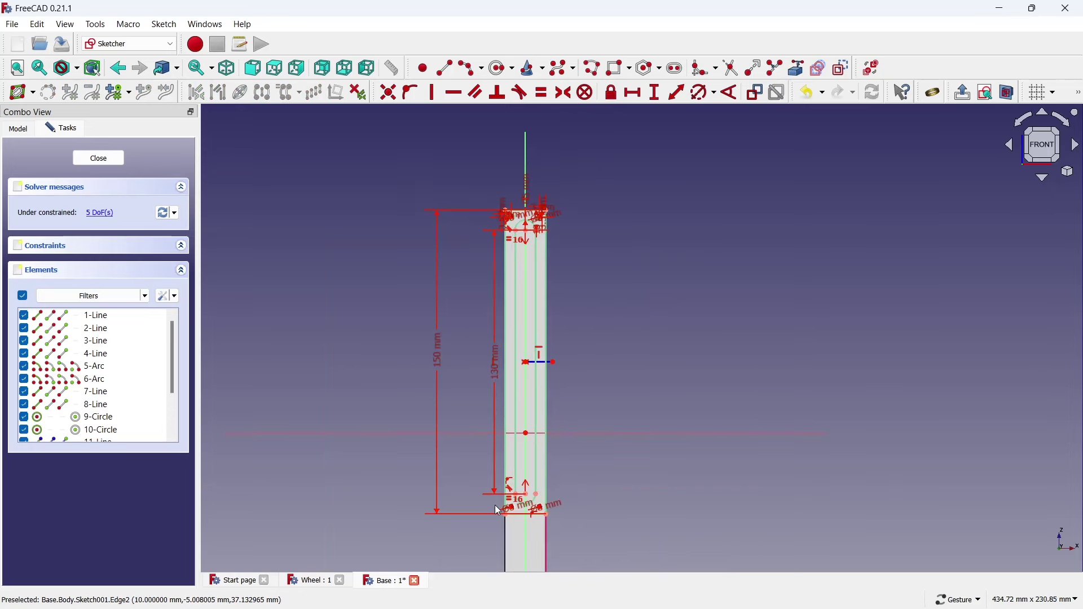
scroll(496, 506, up, 3)
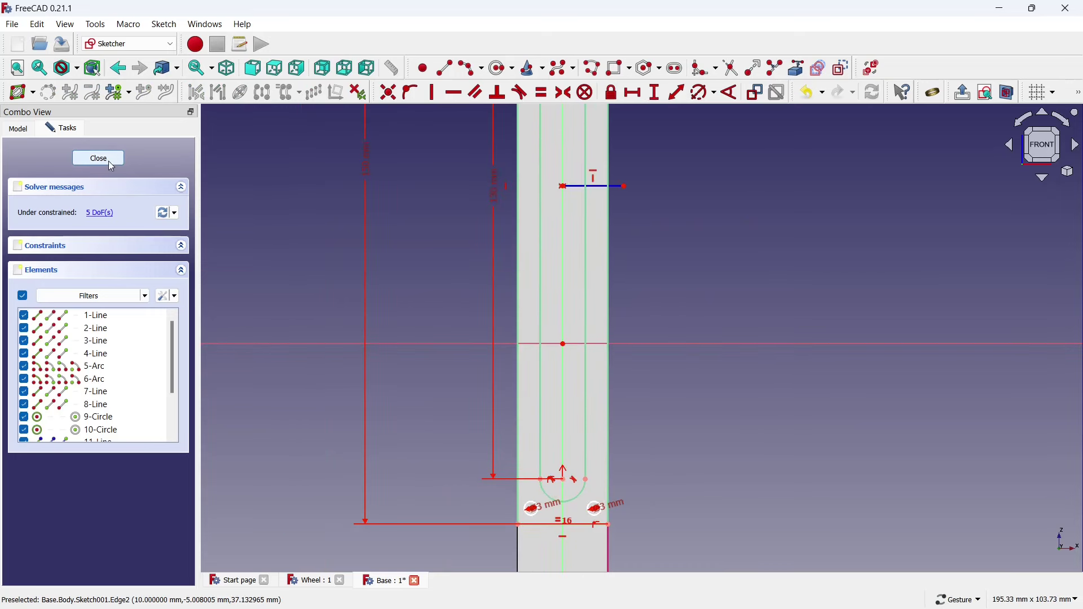
Close the slot-and-holes sketch and pad it as Pad001 on the Base bar
click(109, 162)
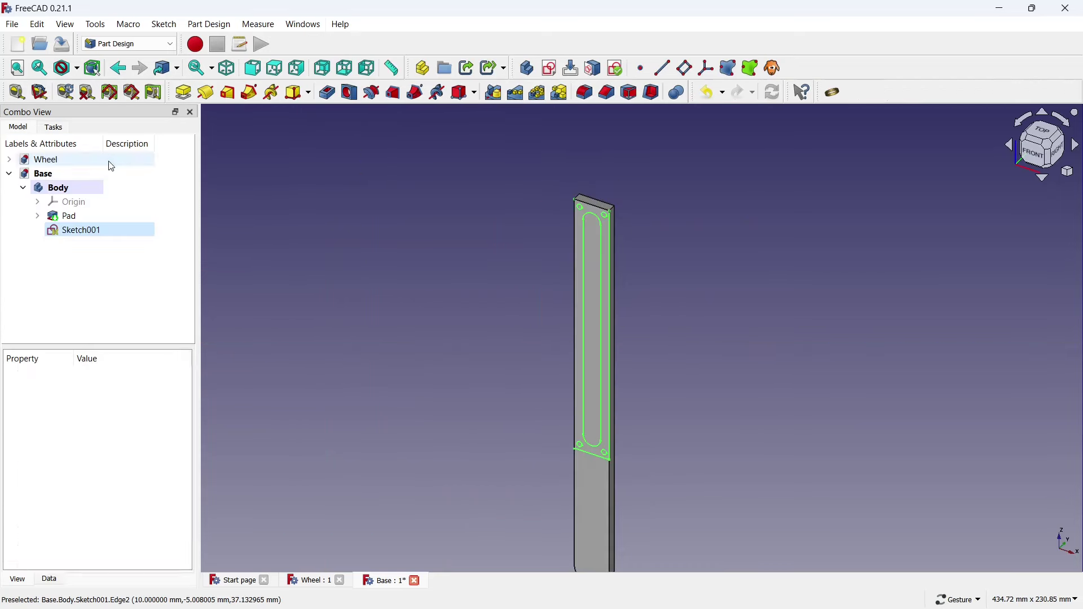
click(186, 93)
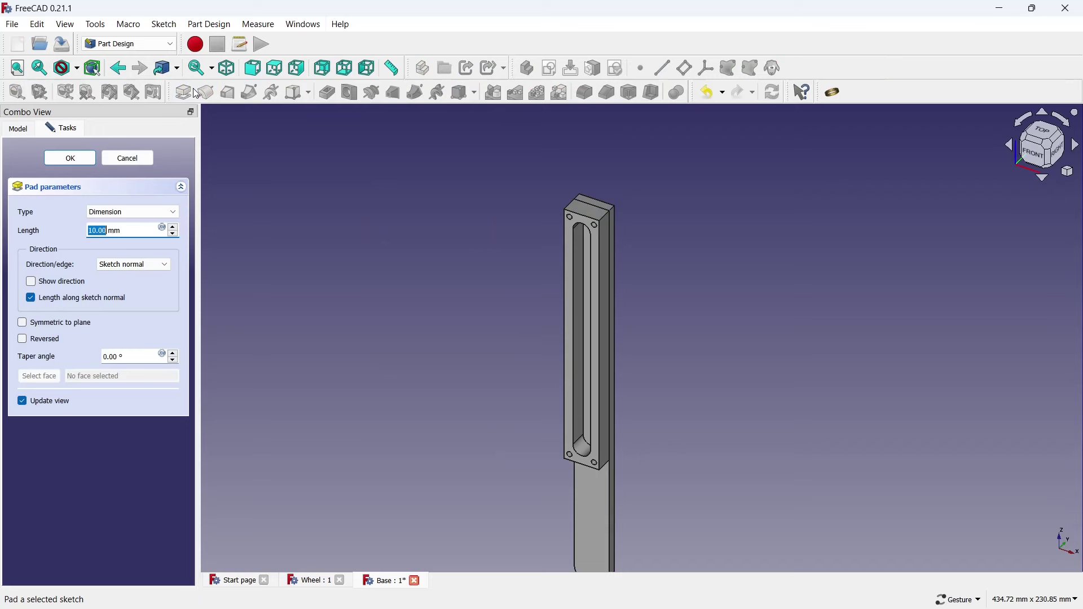
click(72, 158)
scroll(608, 246, down, 2)
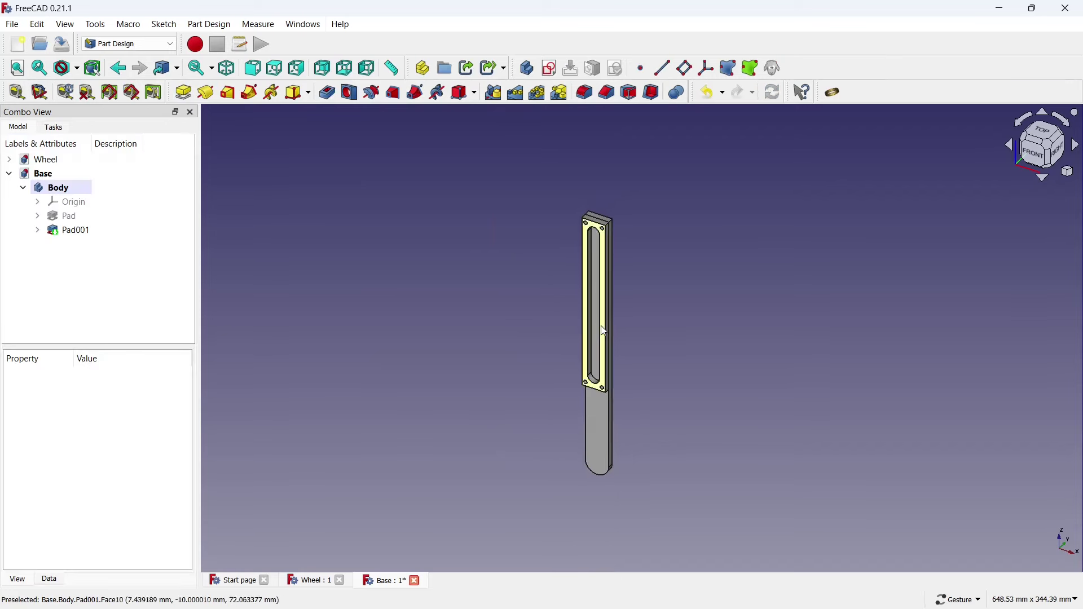
click(607, 445)
Start a sketch on the lower face, referencing its rounded bottom edge as external geometry
click(607, 450)
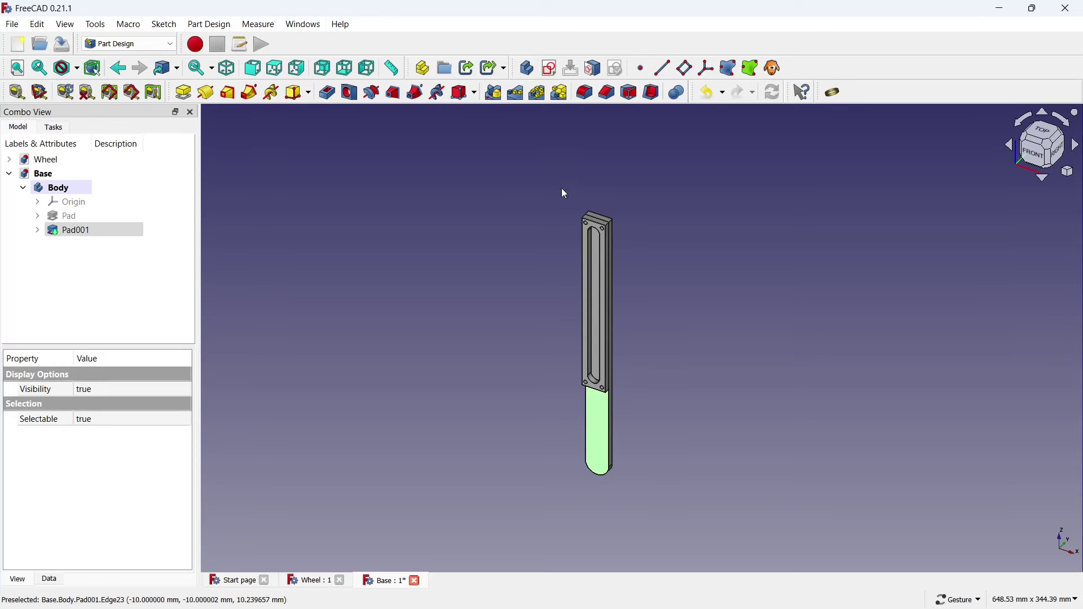
click(550, 68)
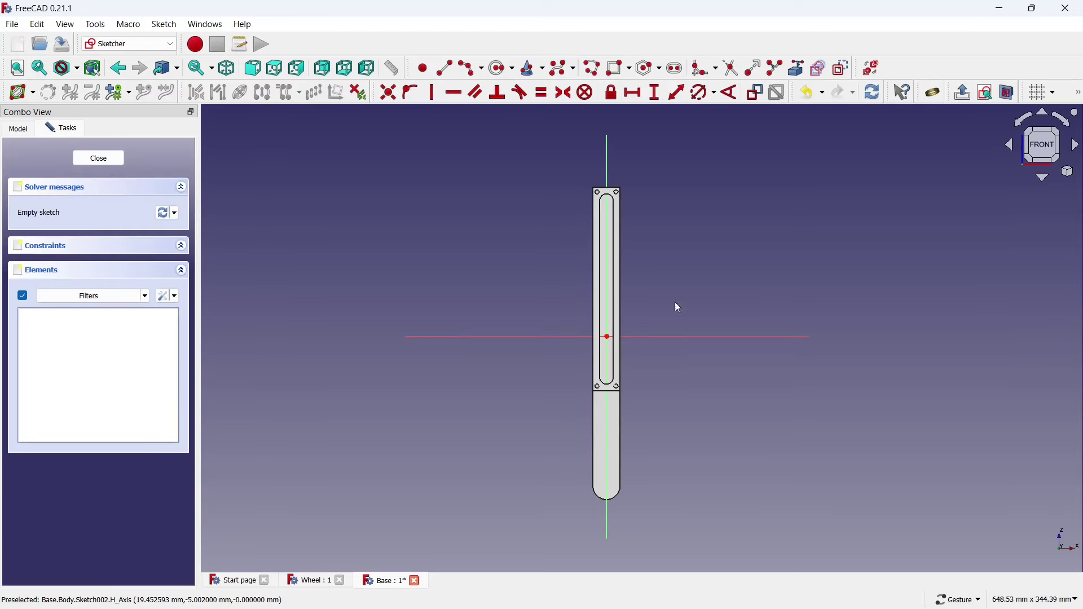
click(796, 68)
scroll(626, 460, down, 1)
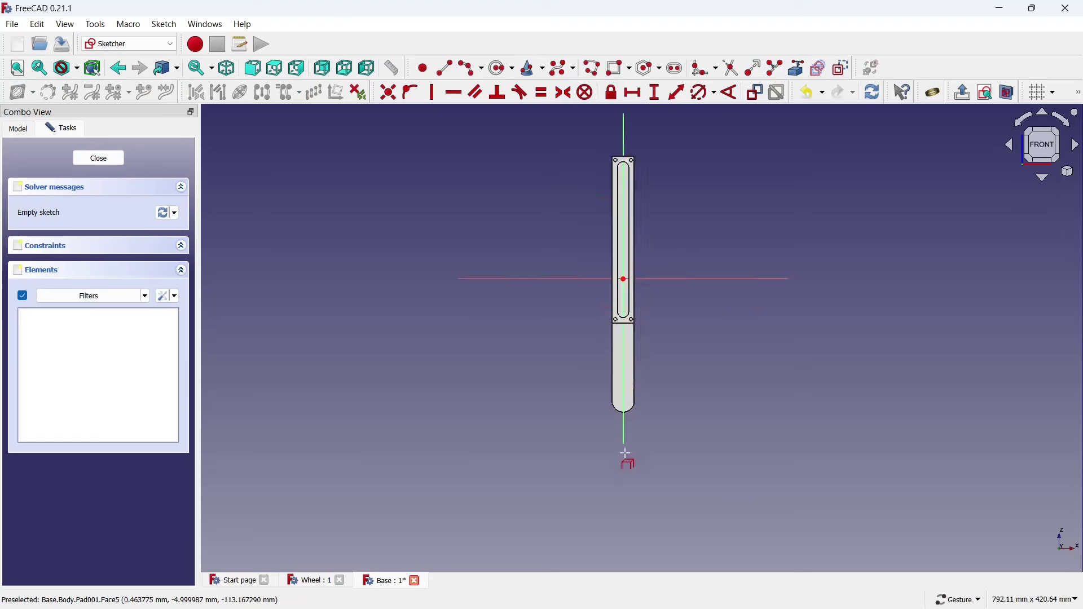
scroll(633, 395, up, 2)
click(633, 389)
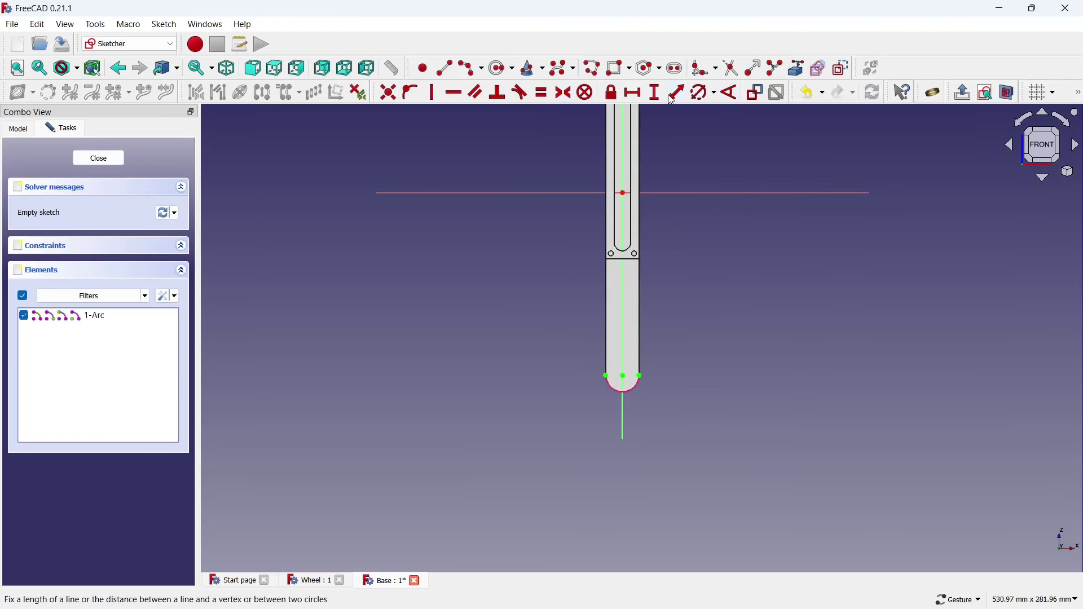
Draw a circle at the arc's centre, give it a 10 mm diameter, and close the sketch
click(501, 68)
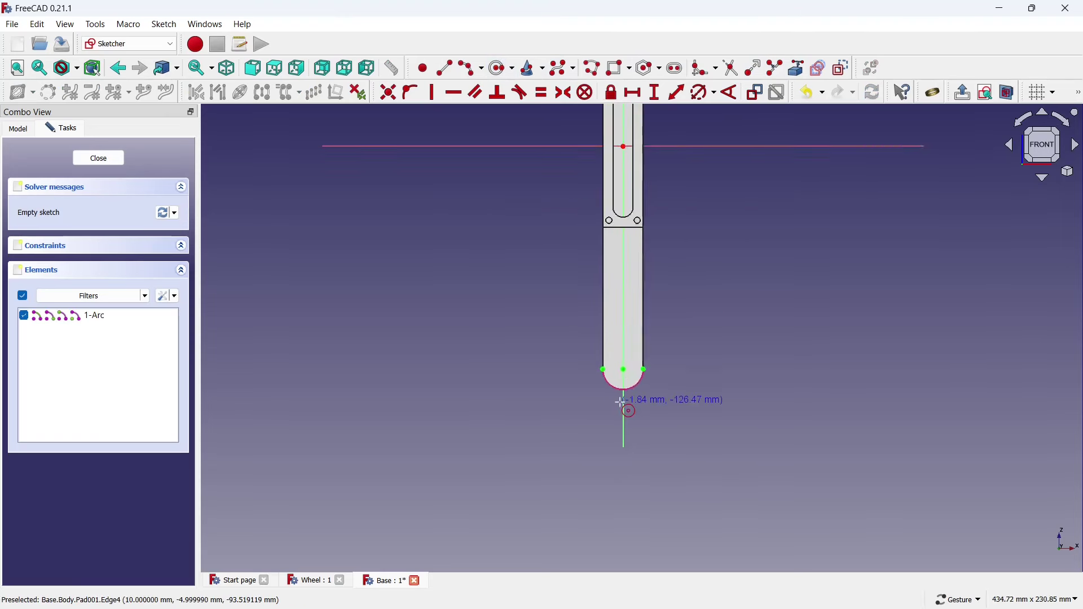
scroll(626, 395, up, 3)
click(628, 329)
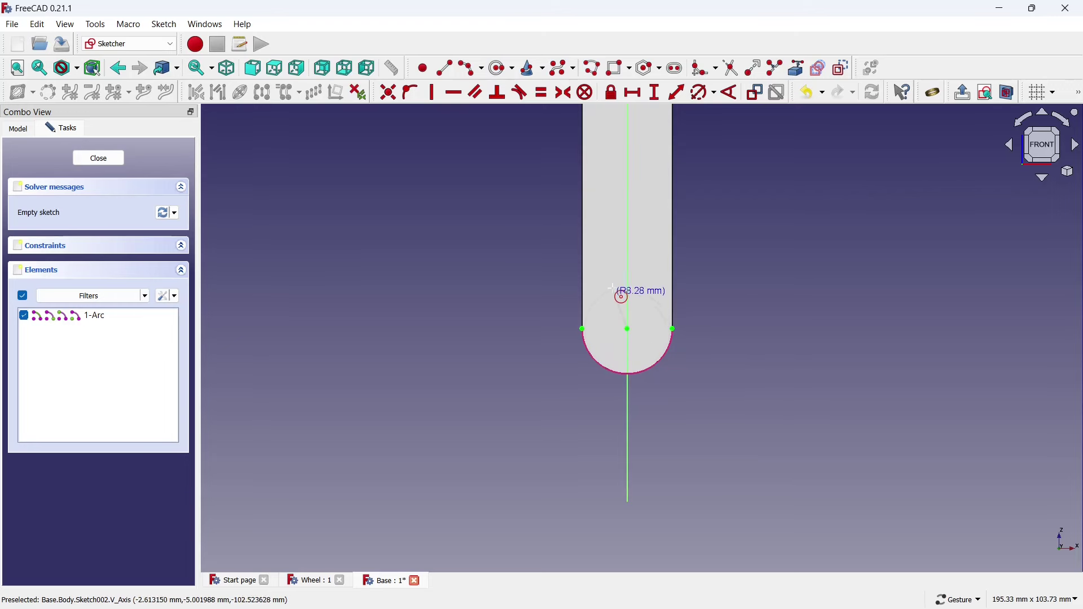
click(602, 301)
click(704, 92)
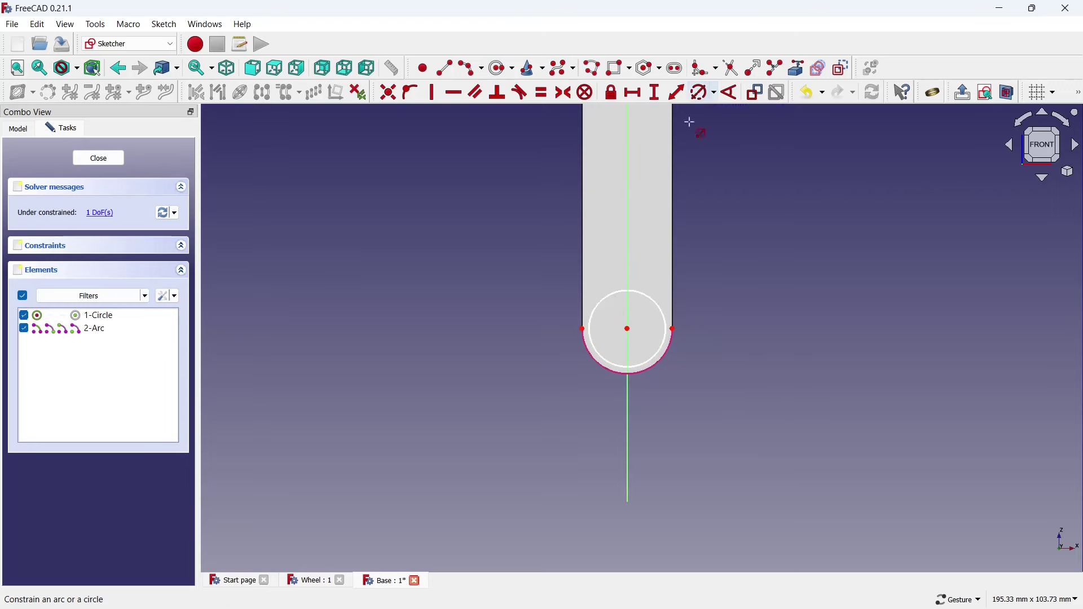
click(644, 288)
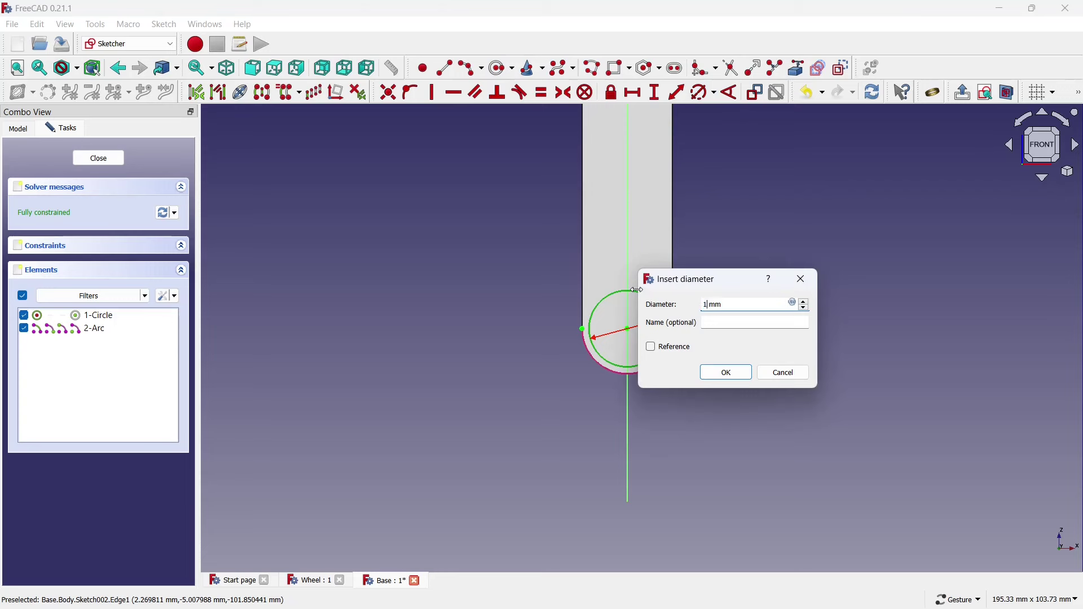
click(727, 373)
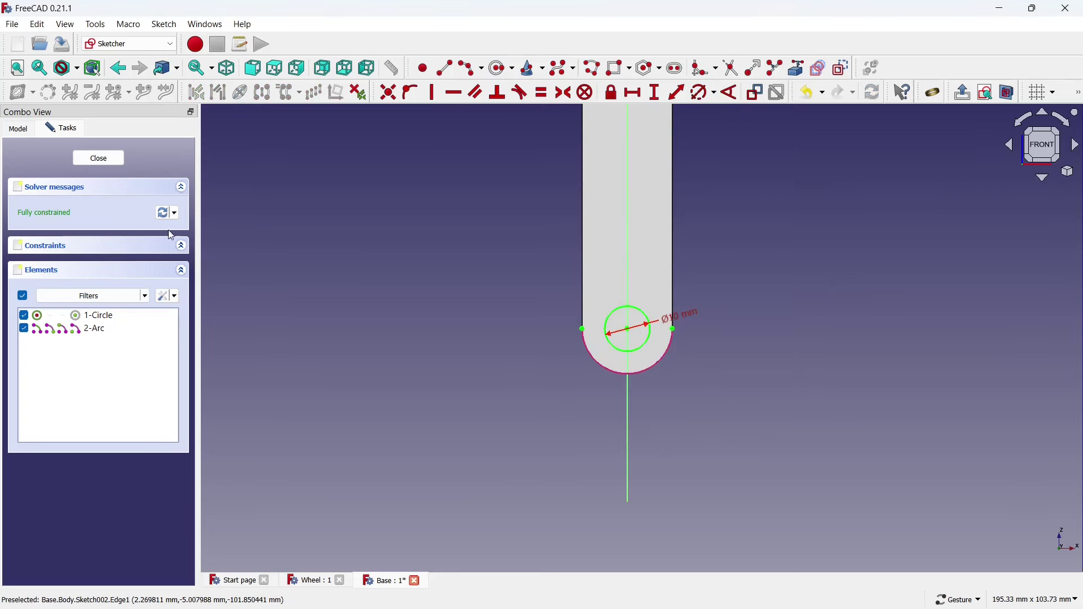
click(123, 158)
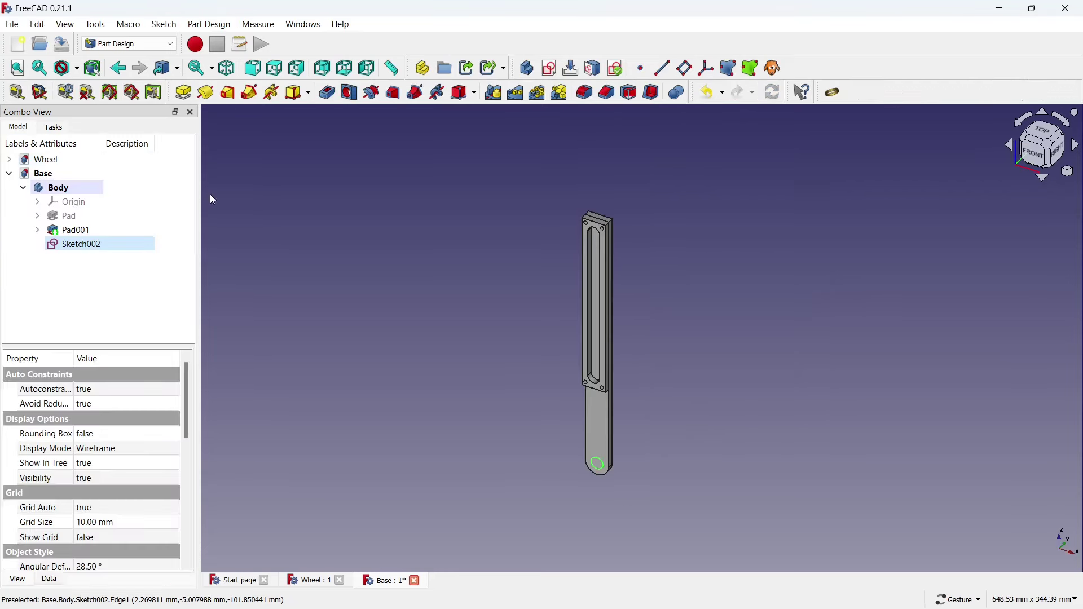
Pad the circle sketch 5 mm to form the pin at the bottom end
click(181, 94)
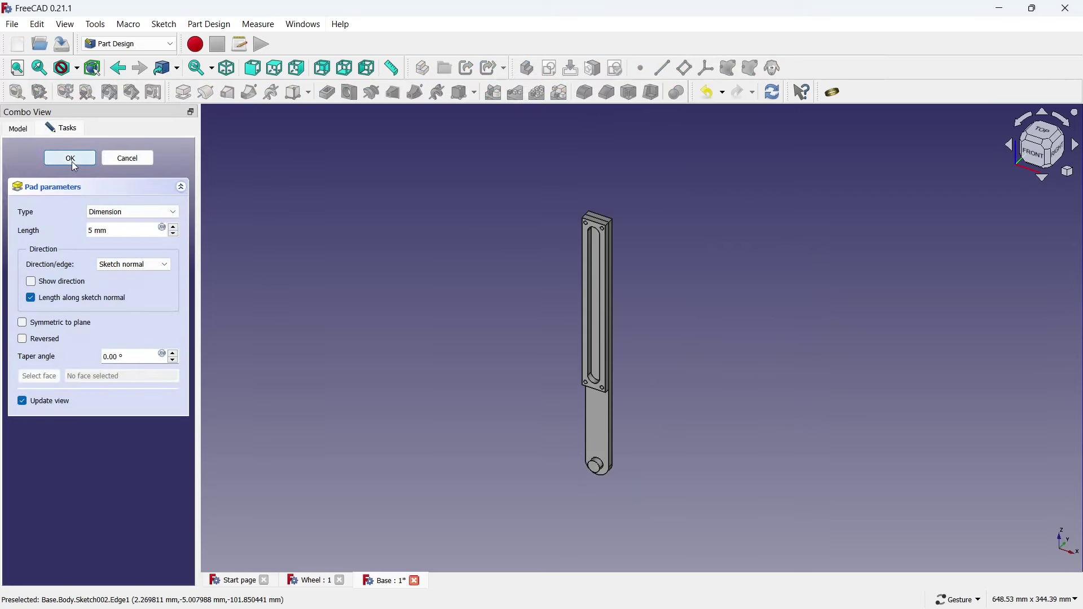
click(71, 159)
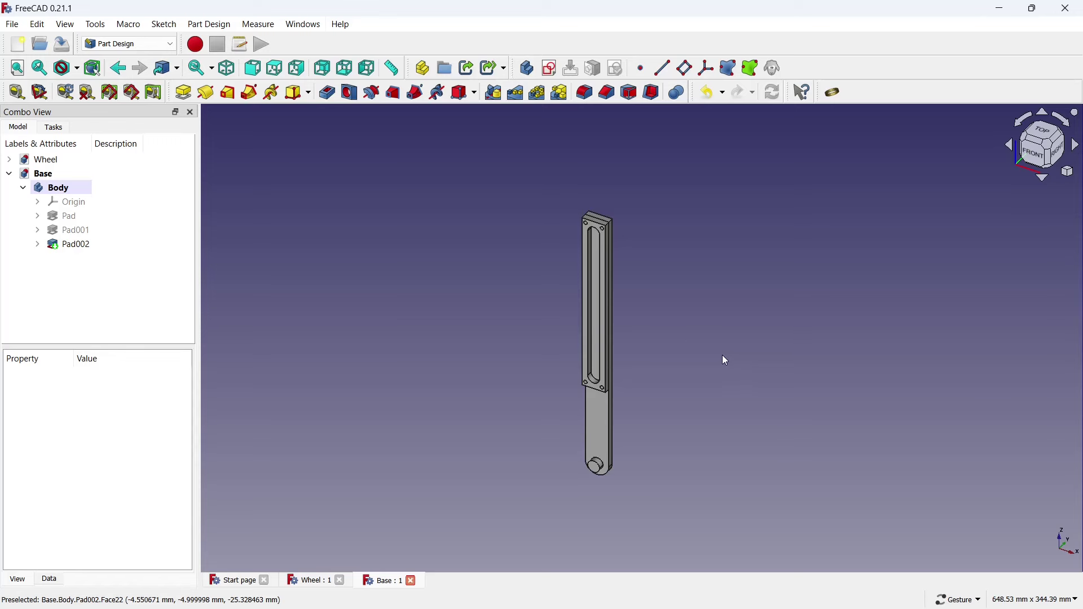
scroll(722, 355, up, 3)
click(487, 224)
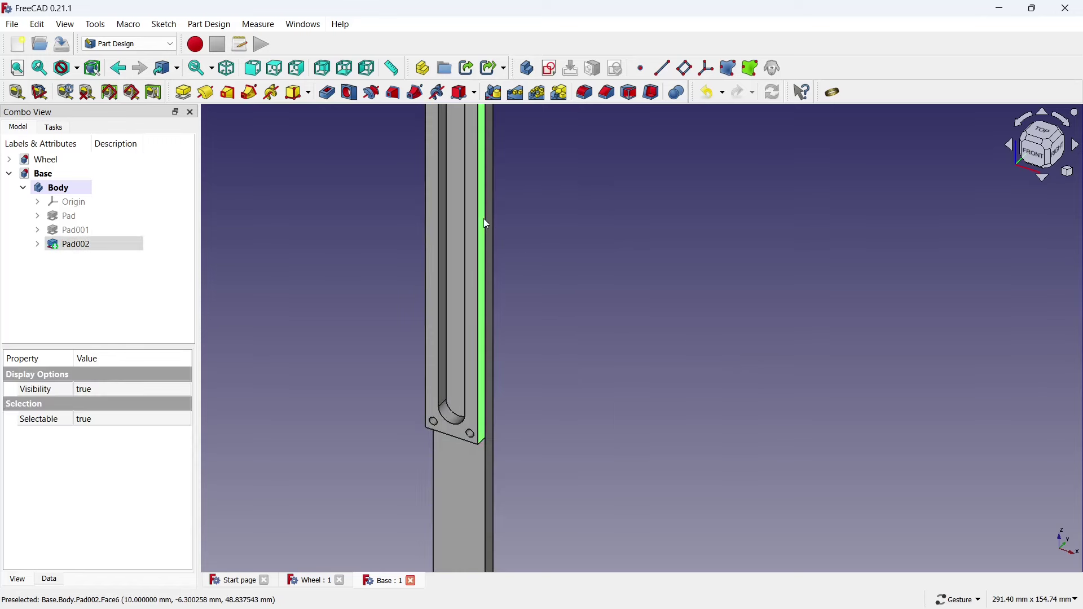
Sketch on the side face, reference its edge, and draw a Ø3 mm circle on it
click(550, 68)
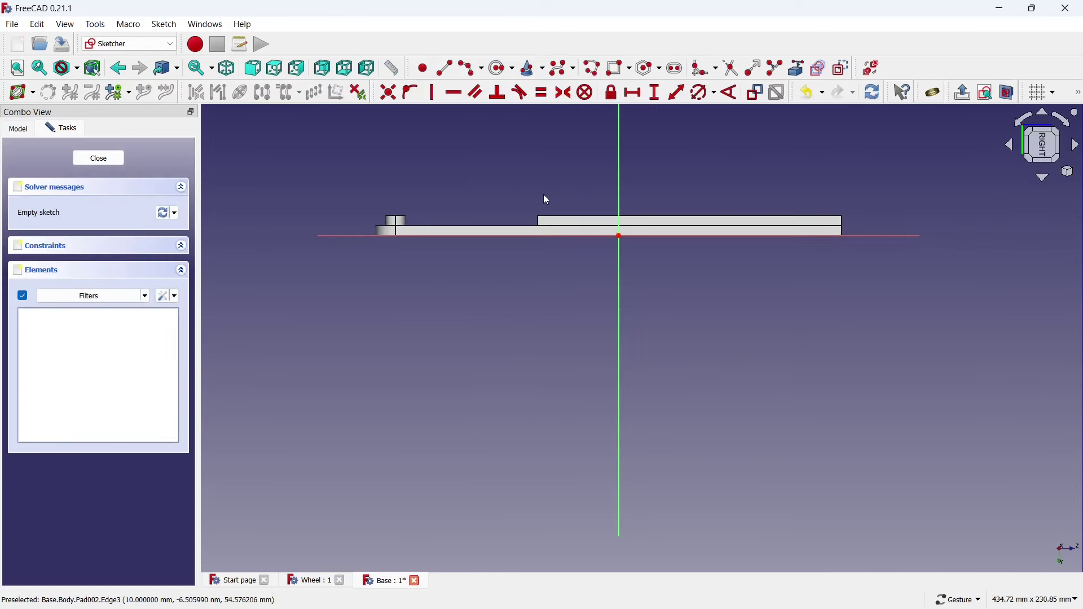
click(797, 68)
click(694, 248)
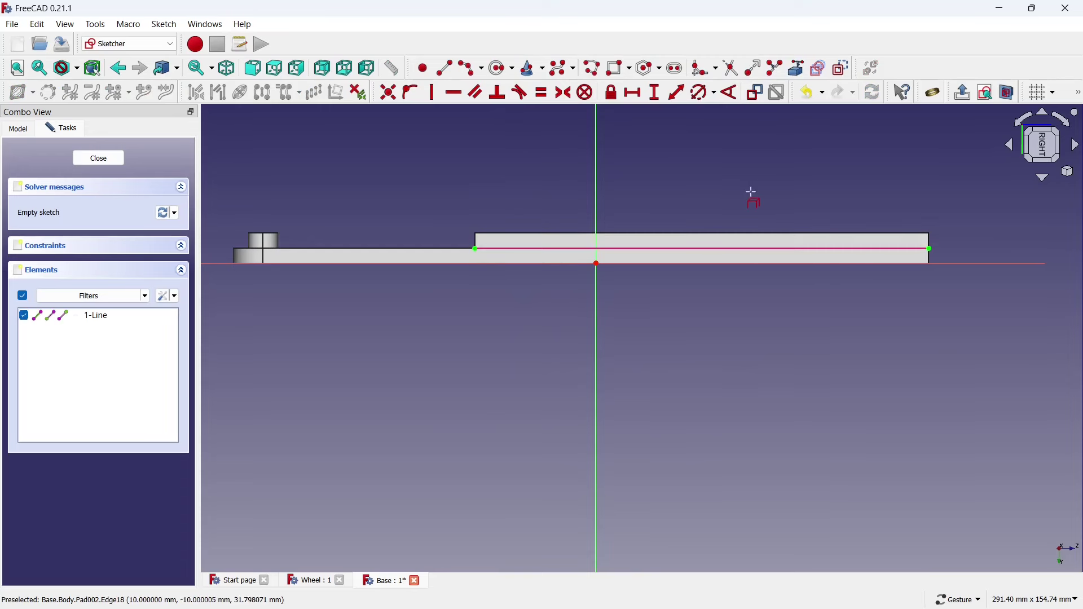
click(501, 69)
scroll(756, 226, up, 1)
scroll(756, 226, up, 1)
click(678, 259)
click(679, 246)
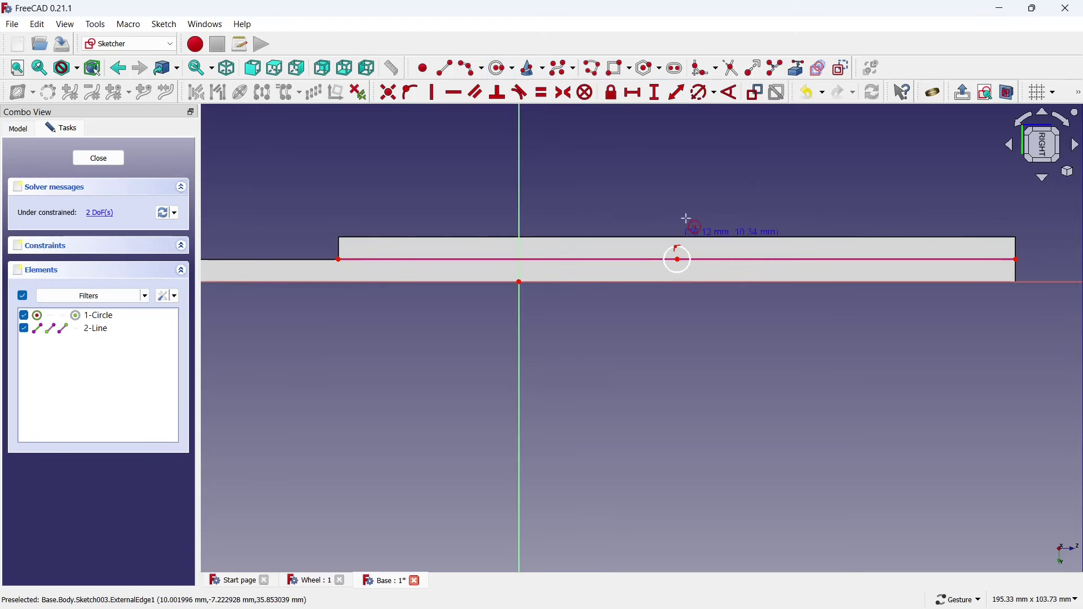
click(679, 247)
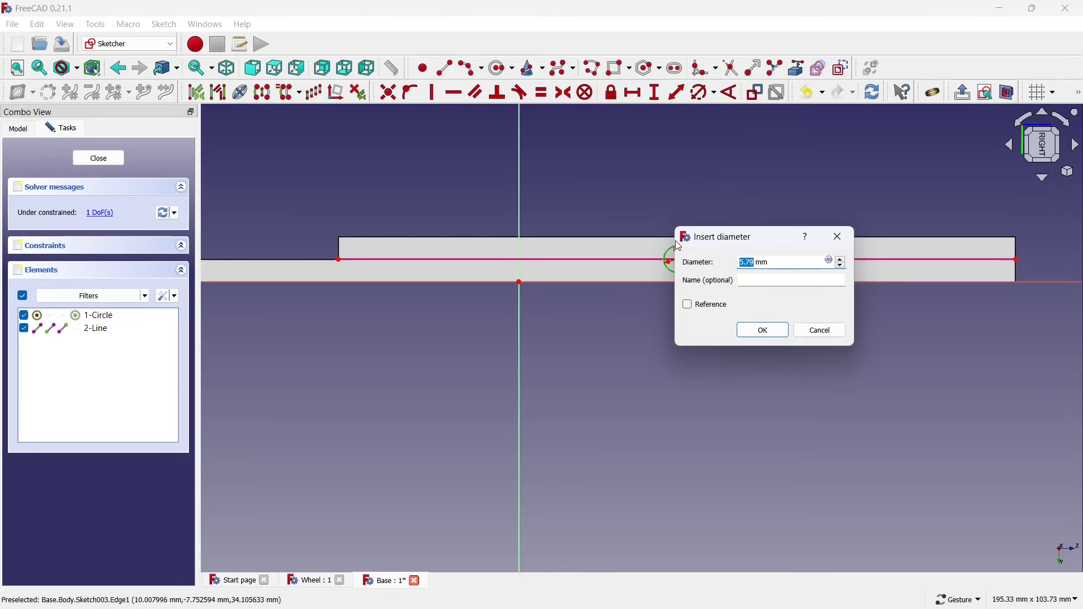
text(3)
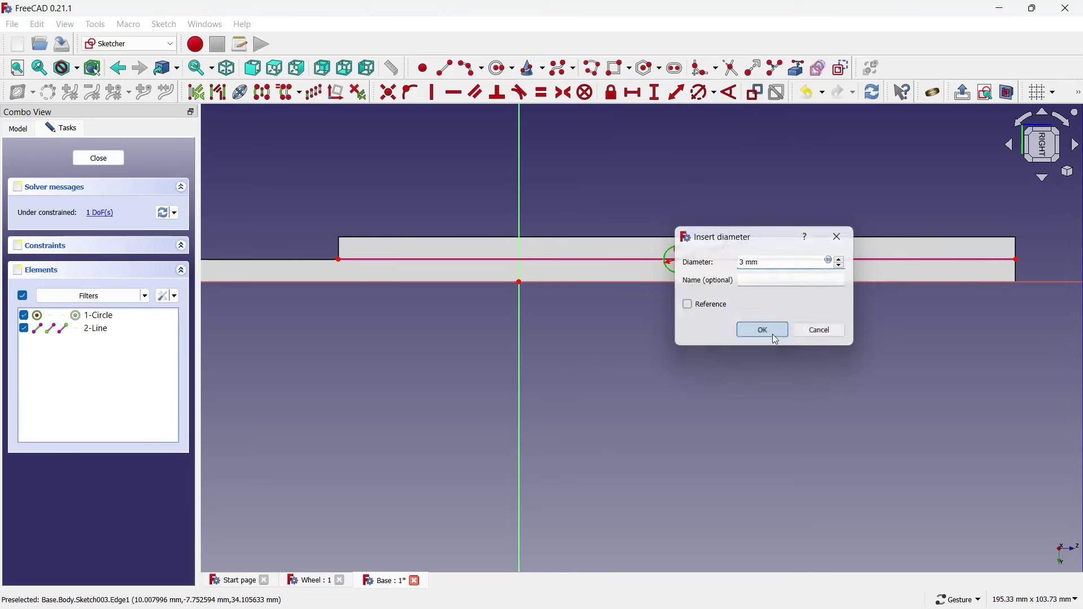
click(773, 334)
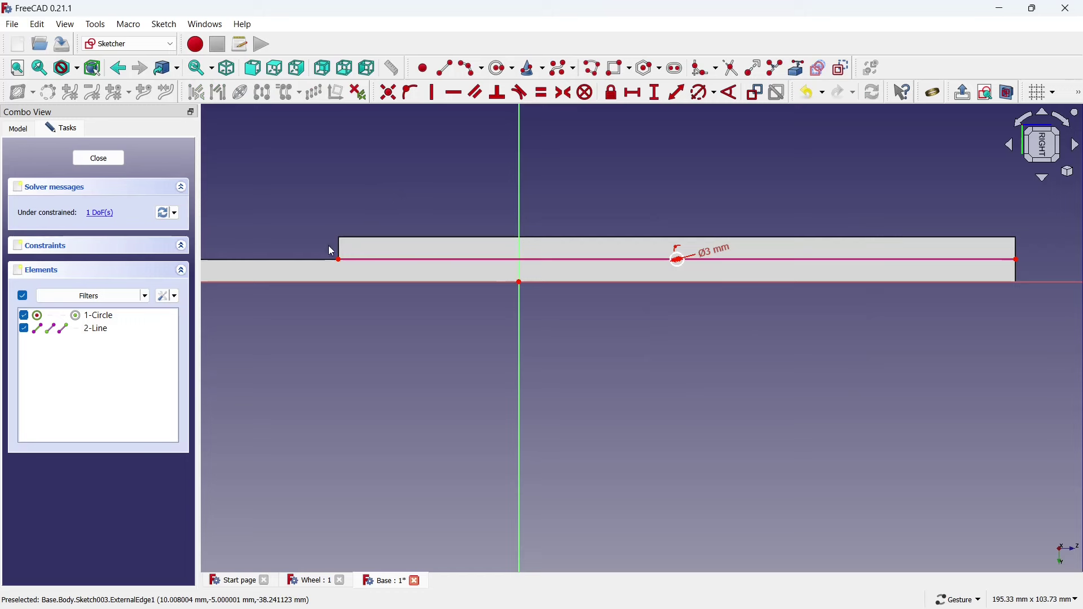
Centre the circle symmetrically between the edge's two end points and close the sketch
click(338, 260)
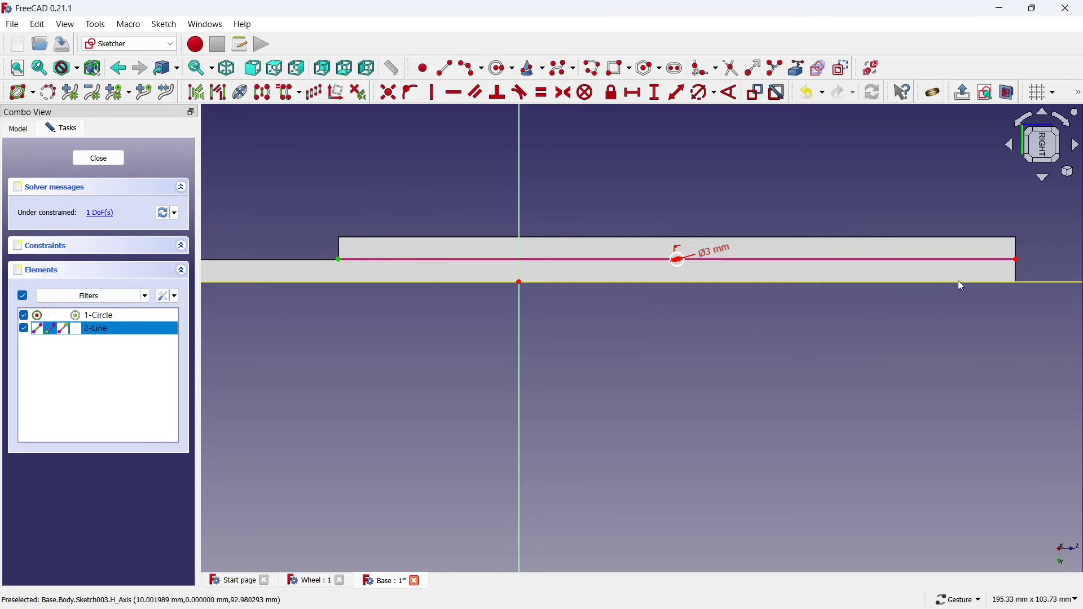
click(1017, 260)
scroll(683, 257, up, 1)
scroll(673, 262, up, 3)
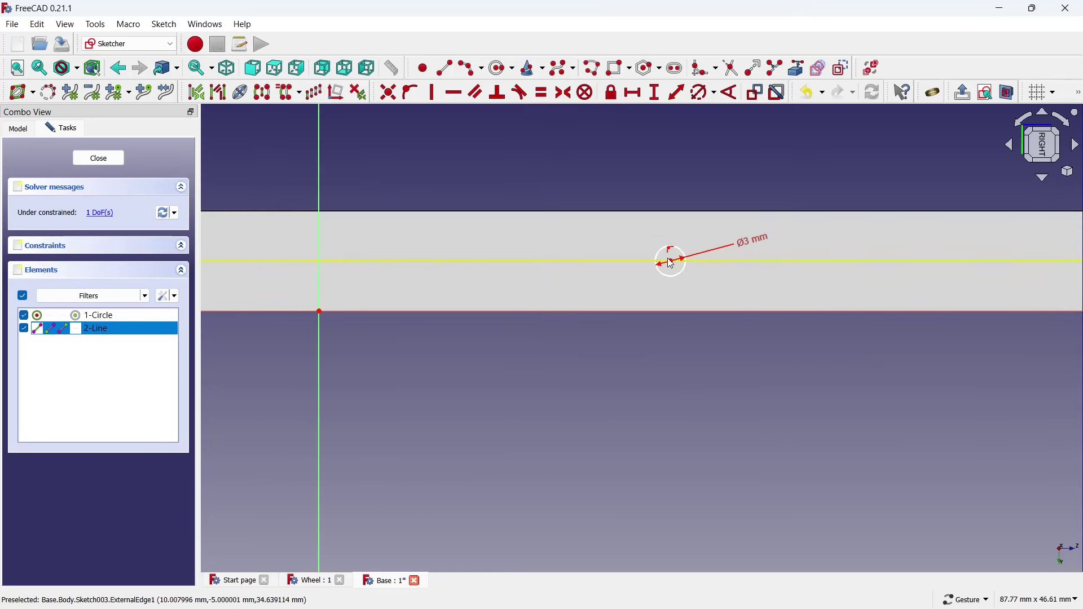
click(673, 265)
click(564, 93)
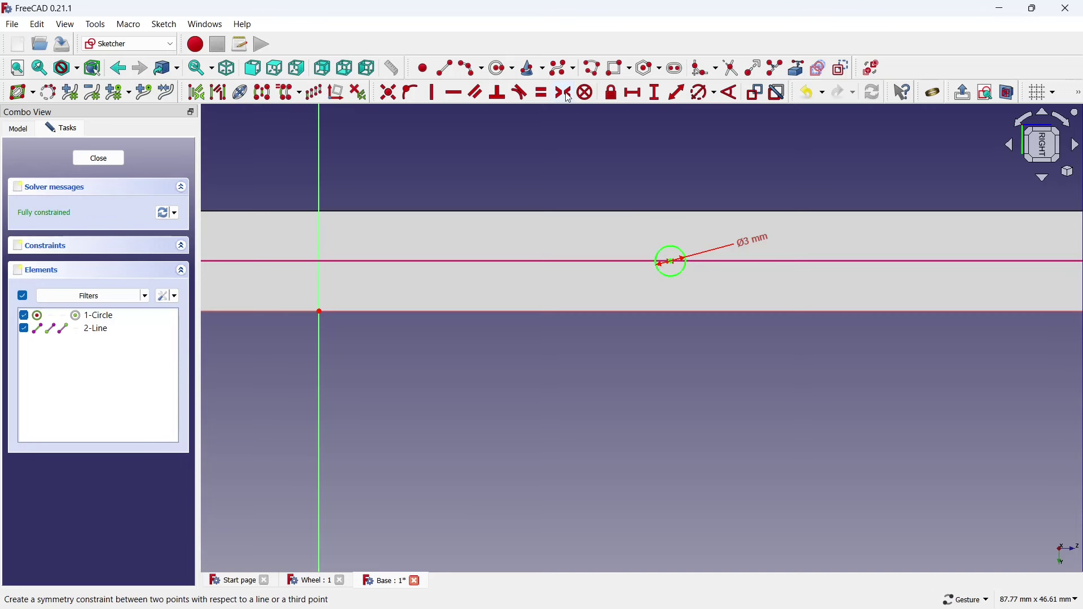
scroll(558, 223, down, 2)
scroll(557, 220, down, 3)
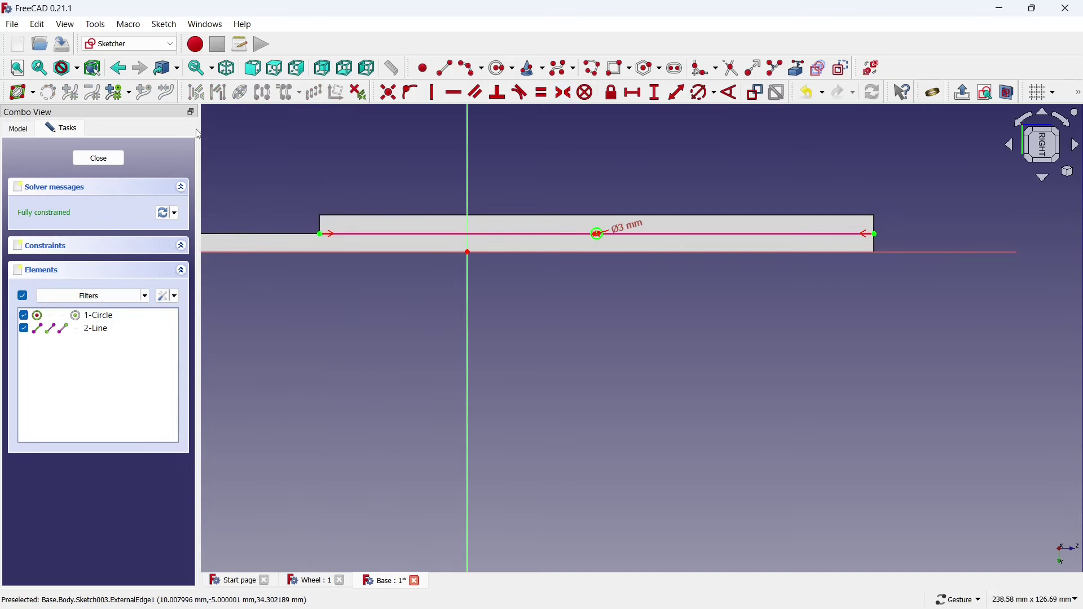
click(99, 159)
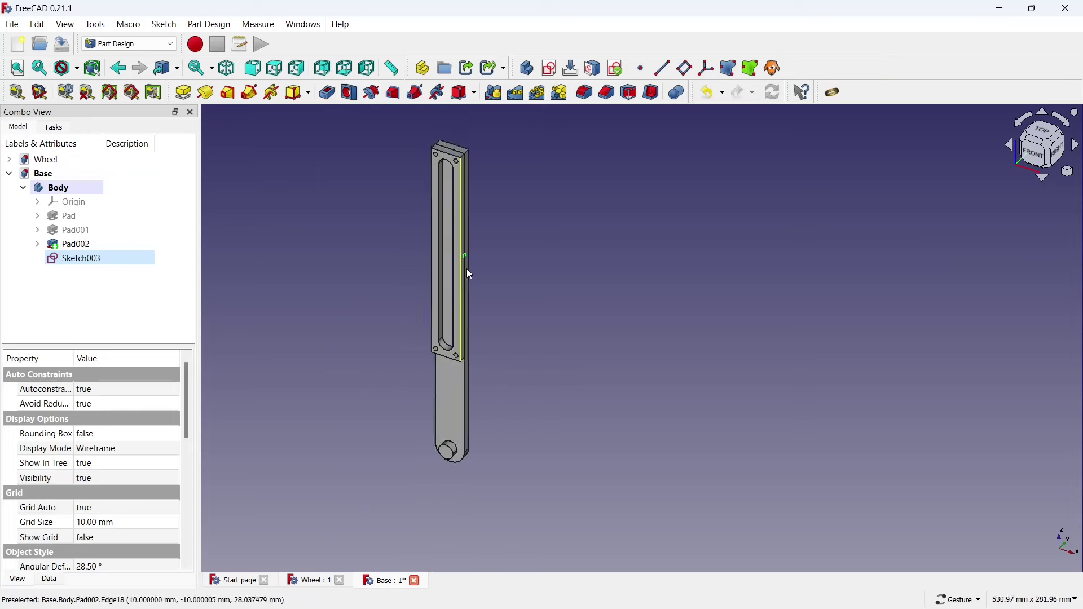
scroll(401, 245, up, 1)
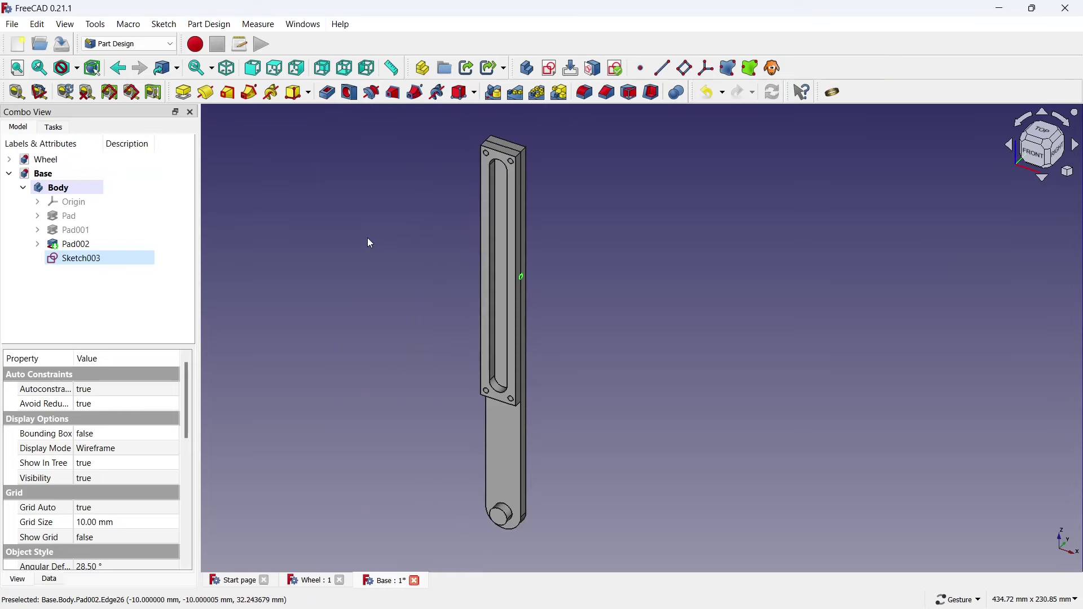
Pocket the Ø3 mm side hole into the Base part and save the Base document
click(326, 93)
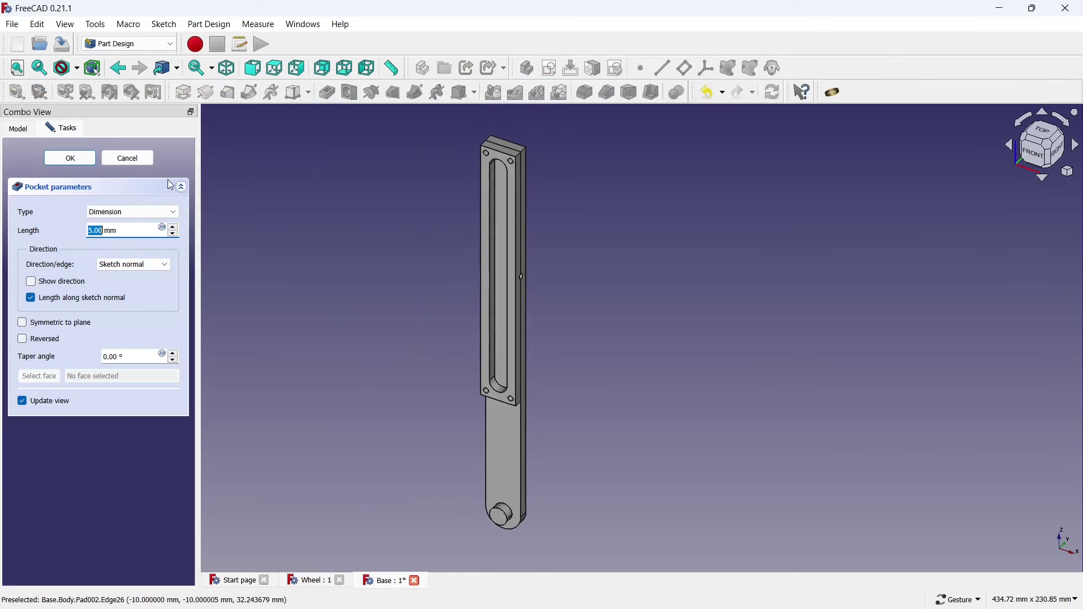
click(81, 162)
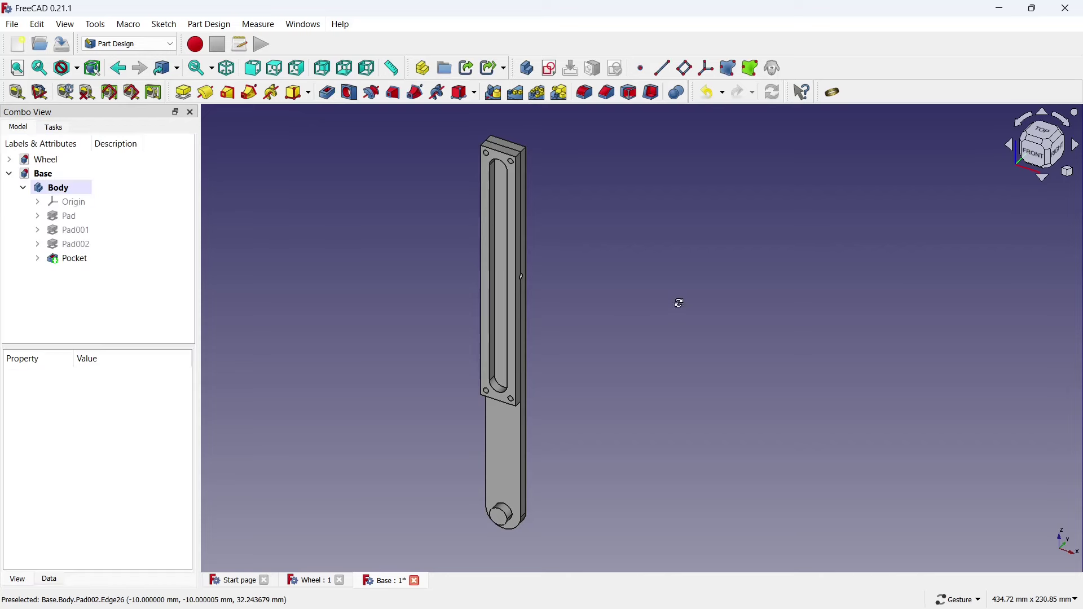
mouse_move(679, 303)
mouse_down()
mouse_move(601, 303)
mouse_move(619, 324)
mouse_move(400, 282)
mouse_up()
key(ctrl+s)
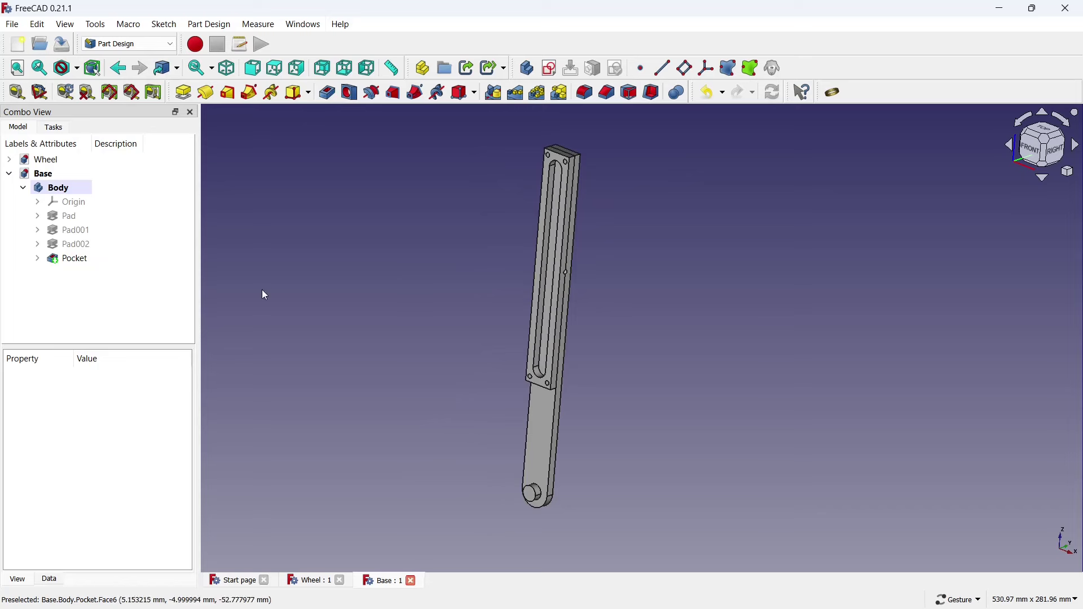
click(21, 46)
Create a sketch on the XZ plane with a centred rectangle at the origin
click(549, 79)
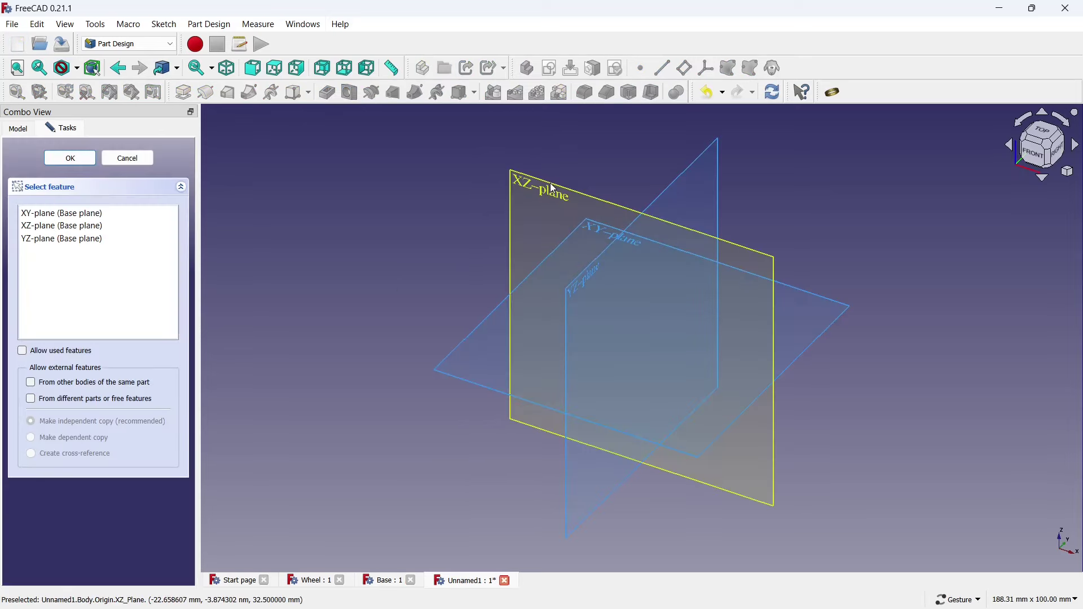
click(539, 177)
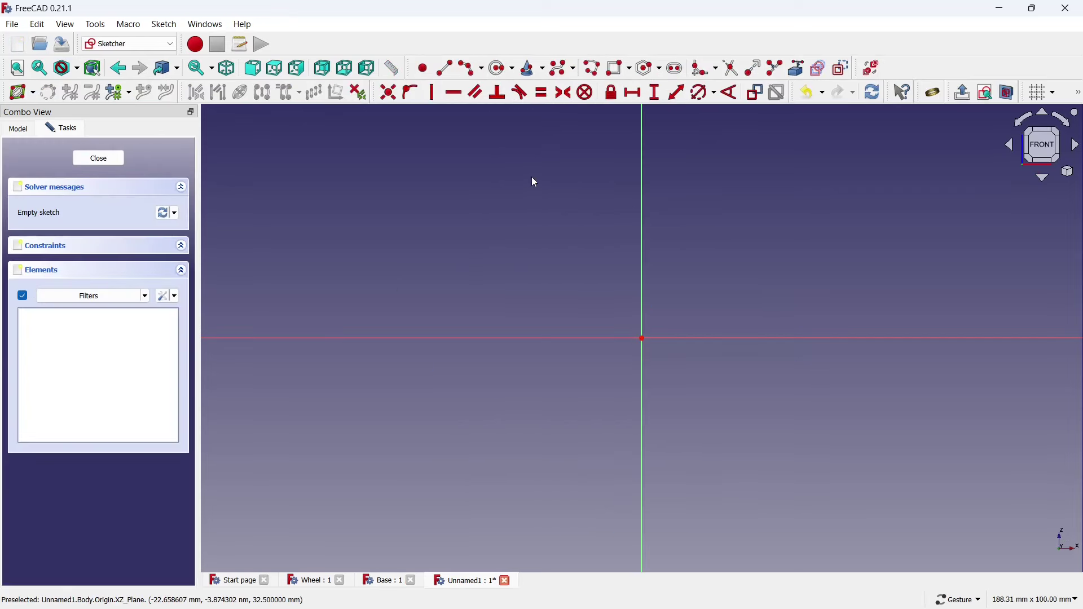
click(627, 73)
click(655, 101)
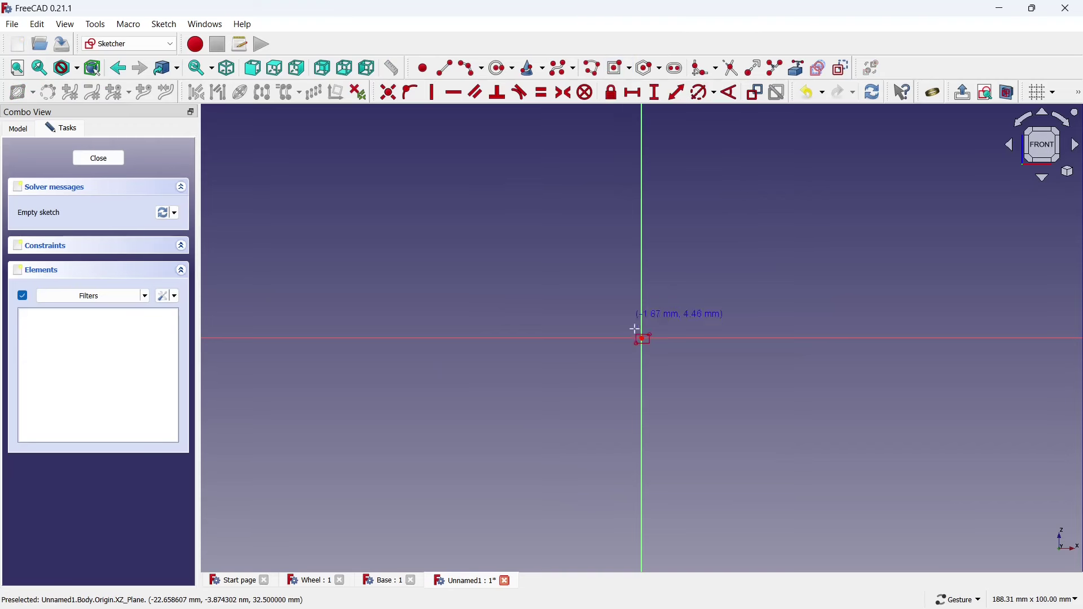
click(643, 338)
click(592, 200)
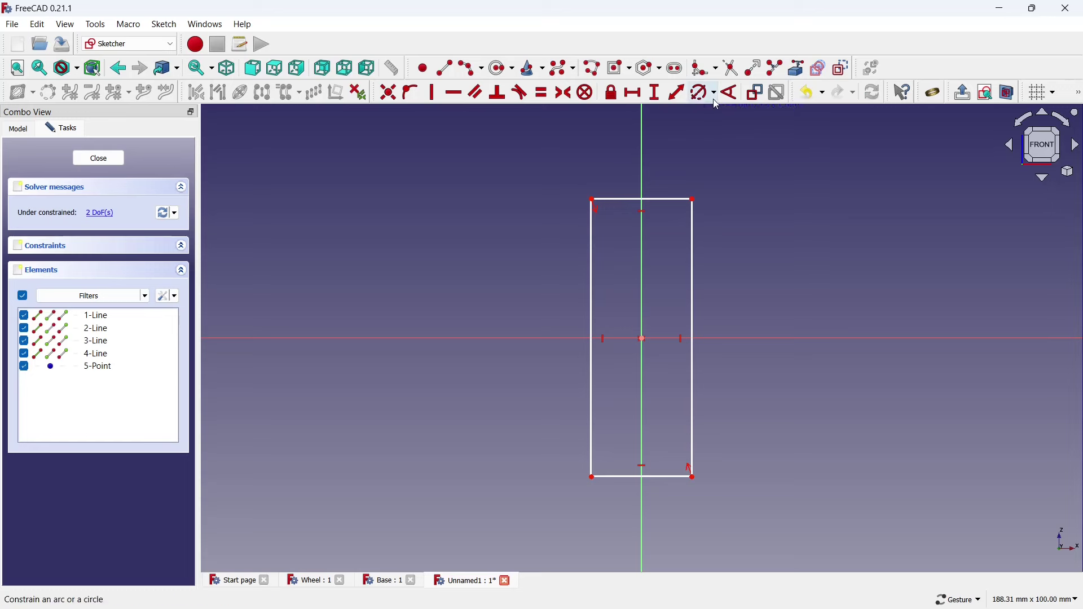
Constrain the rectangle to 150 mm tall and 20 mm wide
click(655, 93)
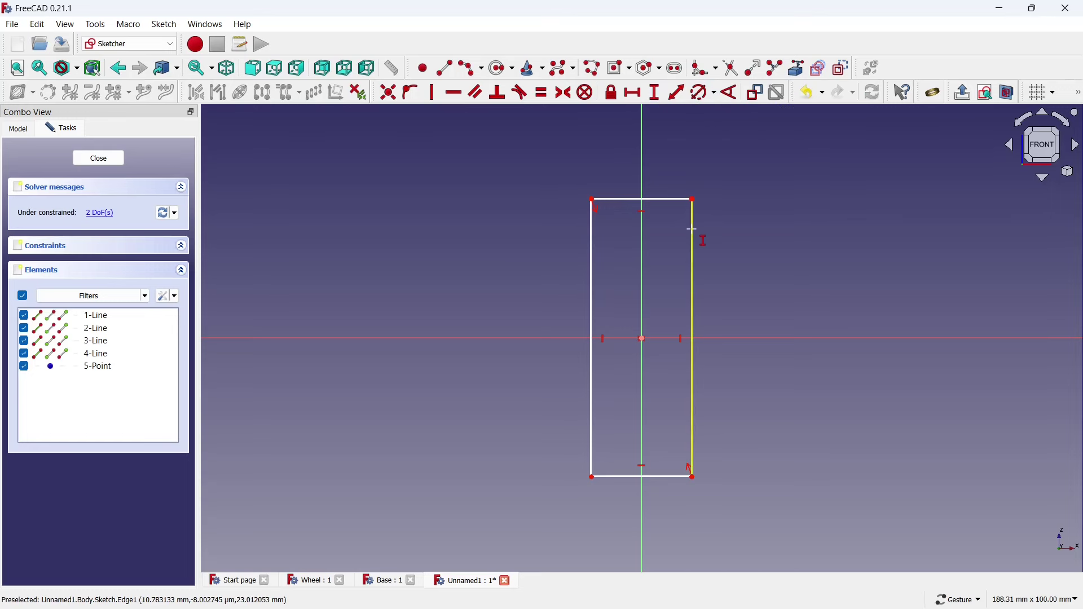
click(694, 234)
text(150)
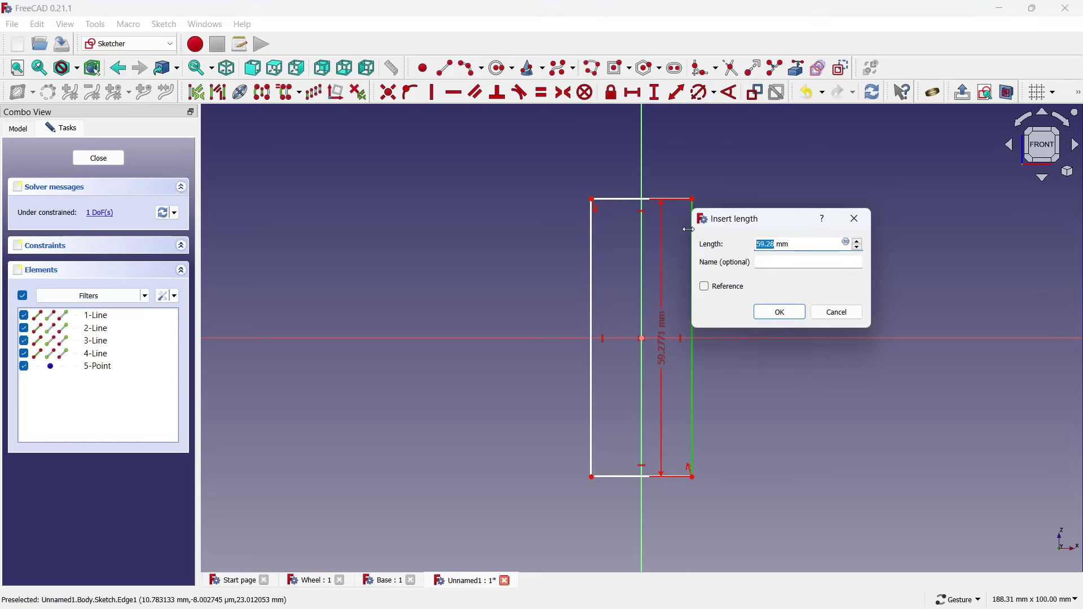
click(778, 313)
scroll(727, 303, down, 5)
scroll(734, 224, up, 5)
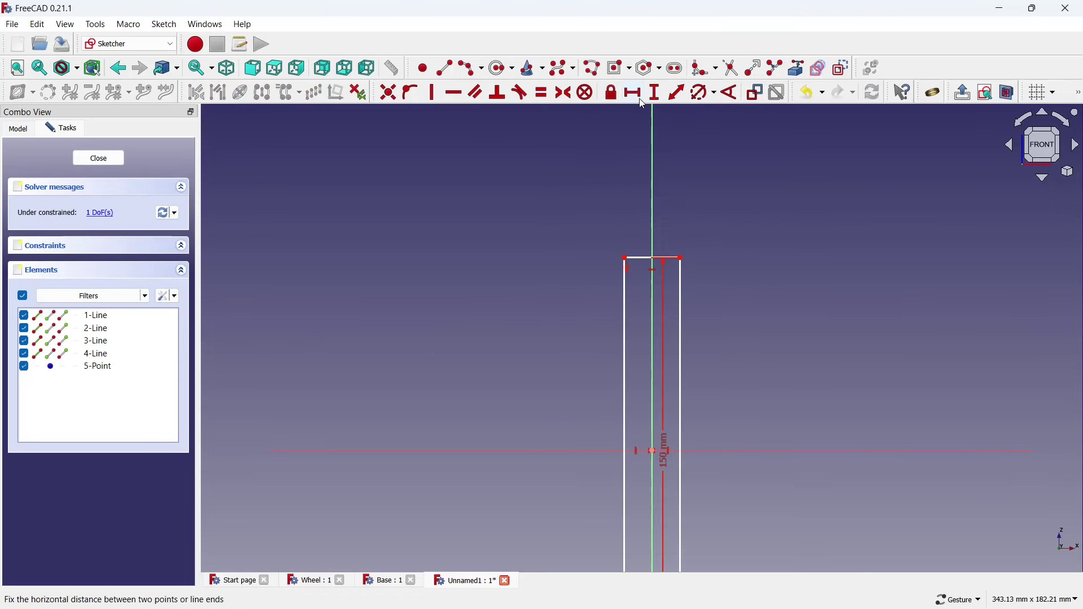
click(644, 258)
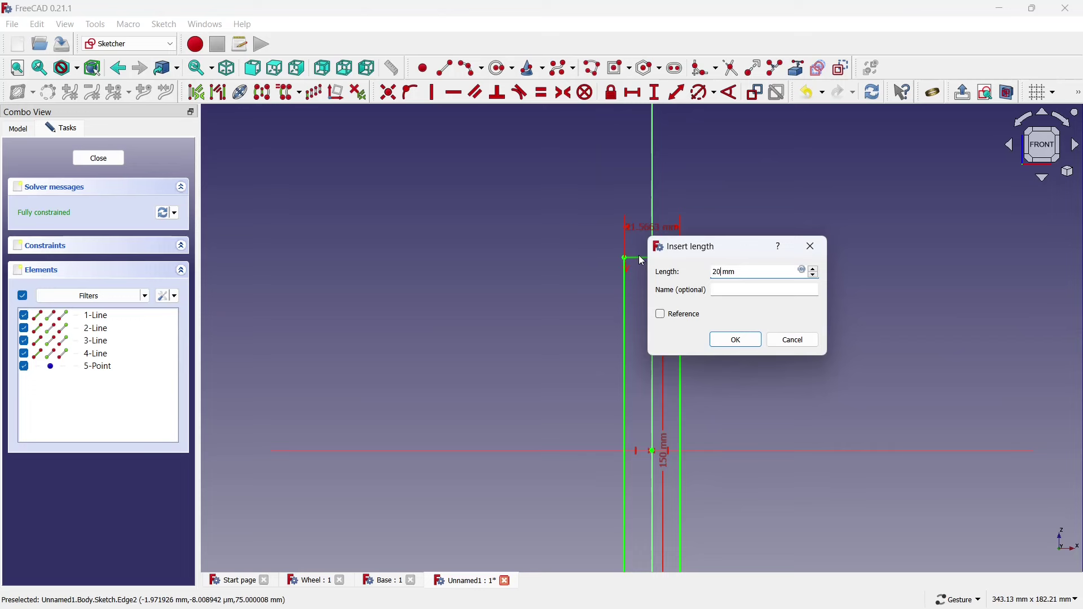
click(735, 340)
scroll(560, 224, down, 3)
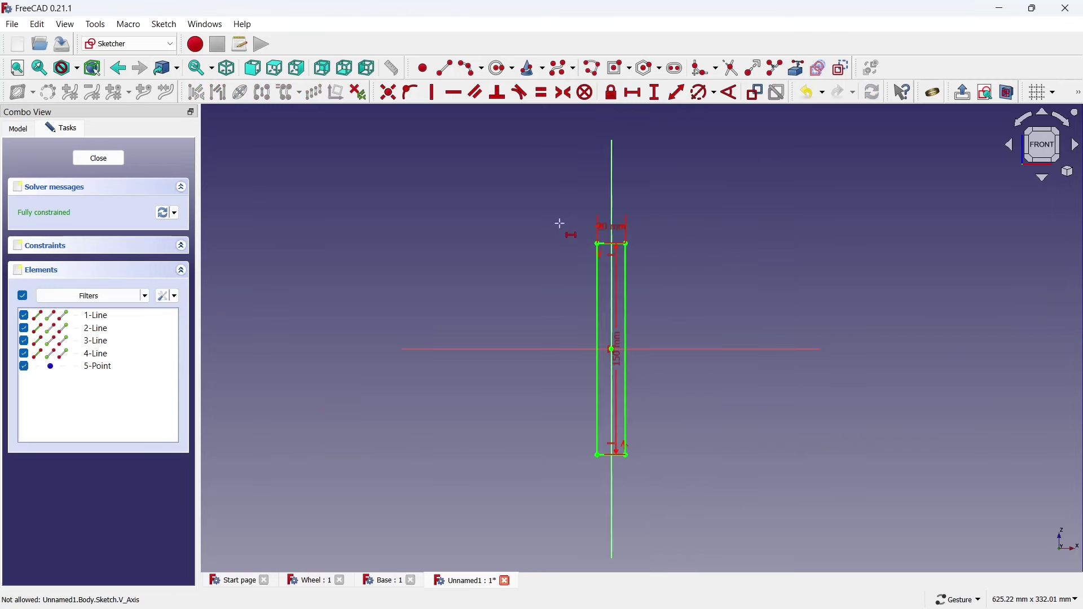
Draw a vertical slot along the vertical axis, moving the 150 mm dimension aside
click(676, 68)
scroll(597, 393, up, 3)
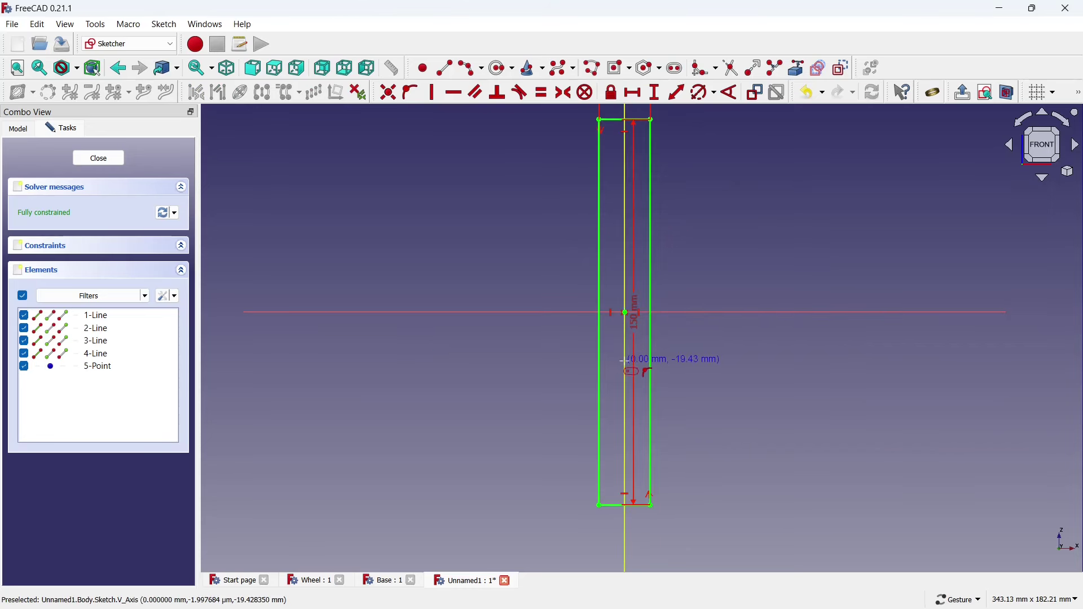
key(Escape)
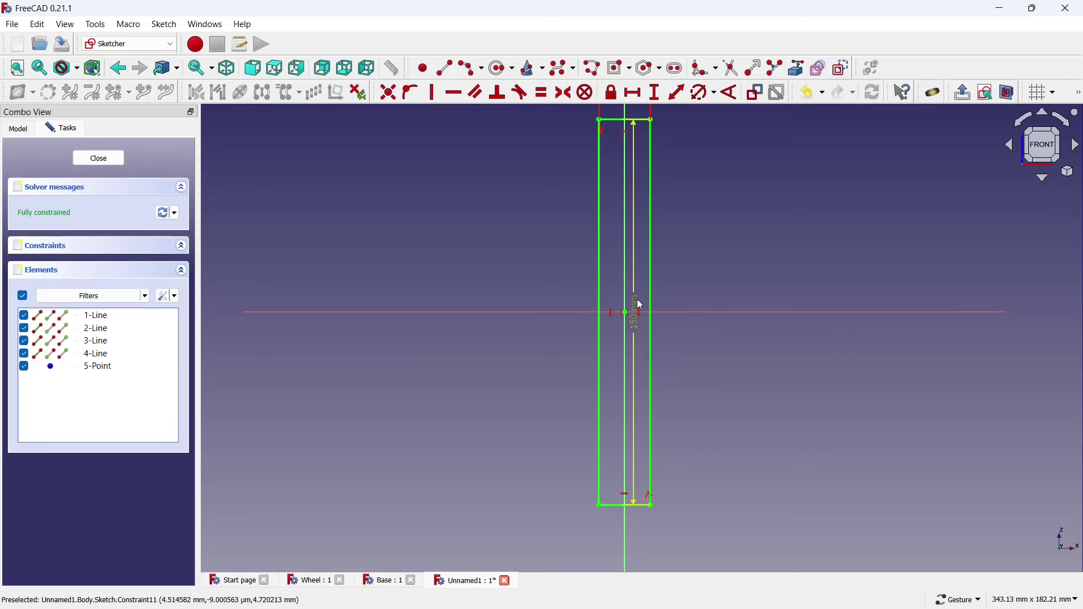
drag(641, 305, 746, 297)
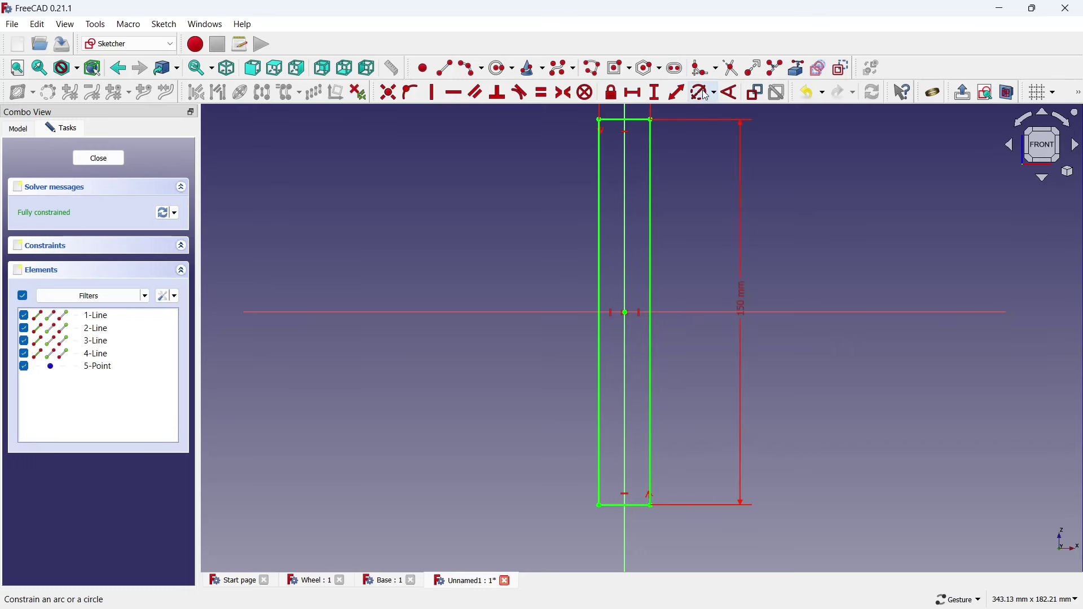
click(675, 68)
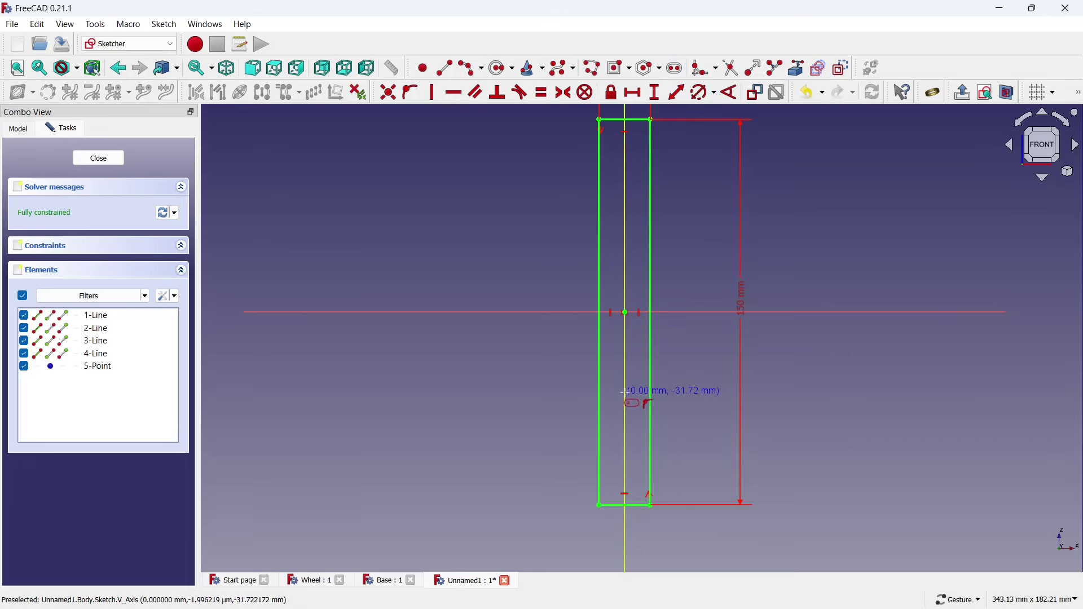
click(625, 394)
click(628, 215)
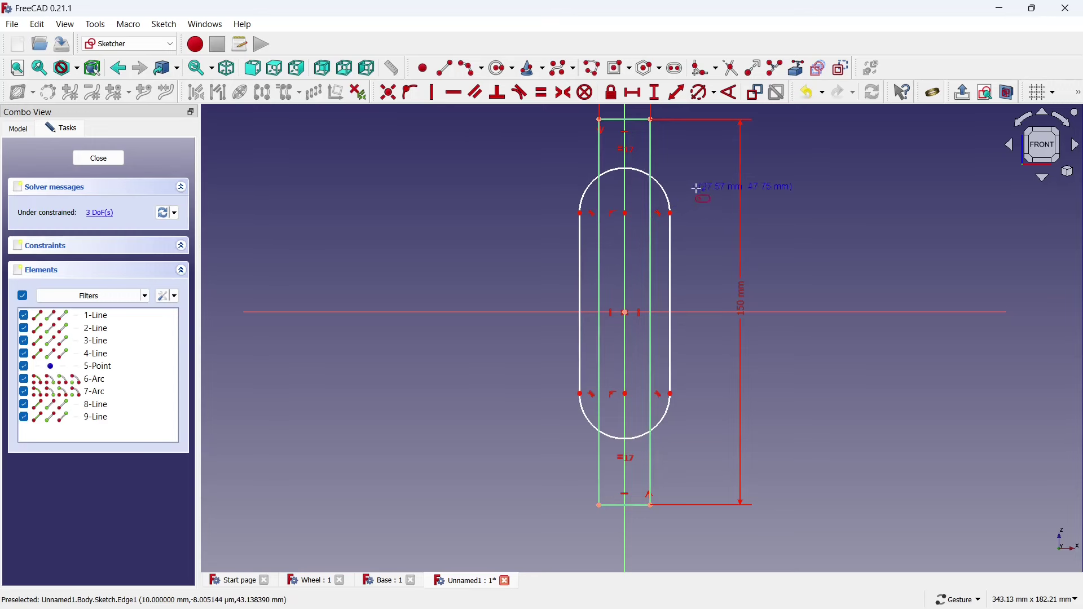
Make the slot's two arc centres symmetric about the sketch origin
click(625, 394)
click(625, 214)
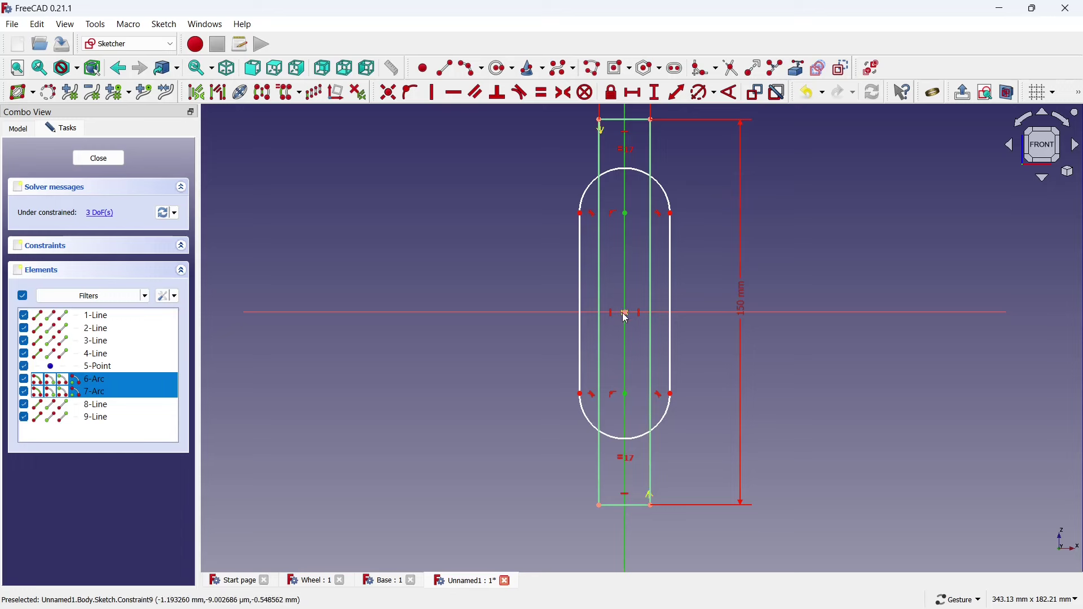
click(564, 93)
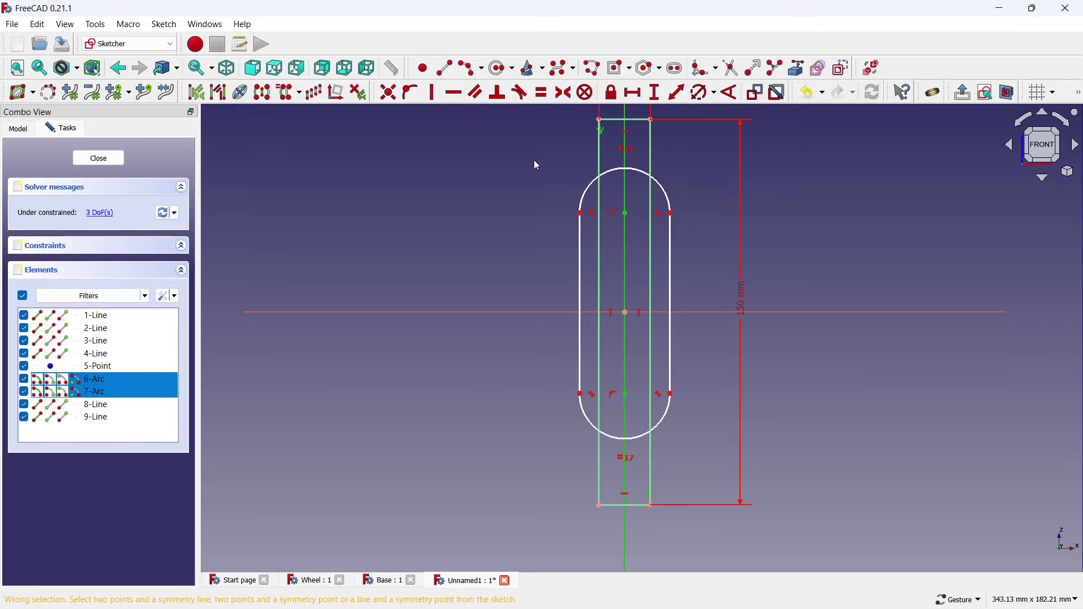
click(522, 212)
click(627, 214)
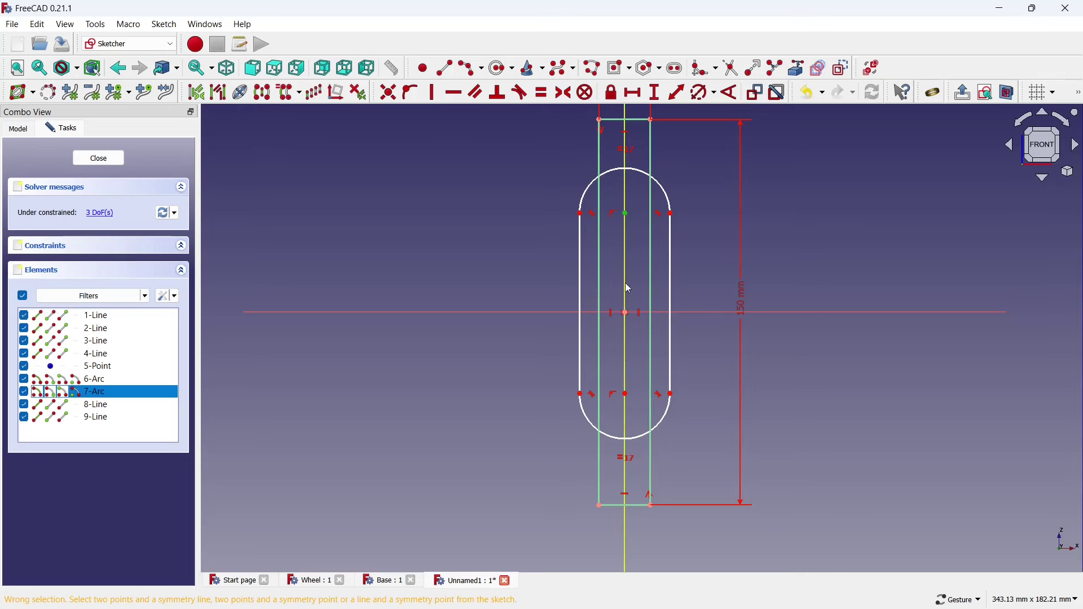
click(628, 394)
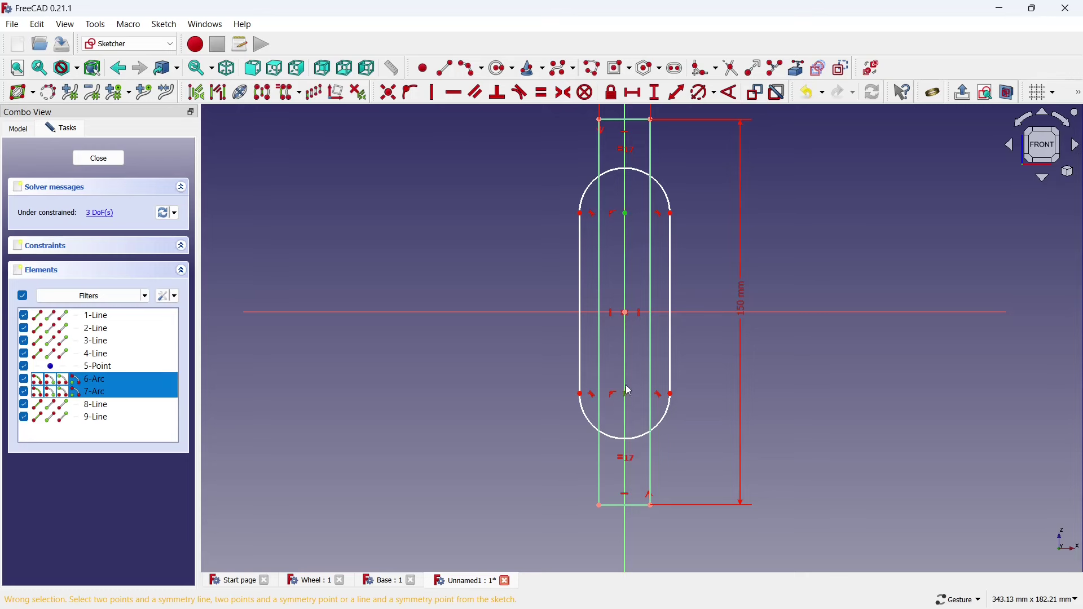
click(627, 314)
click(564, 92)
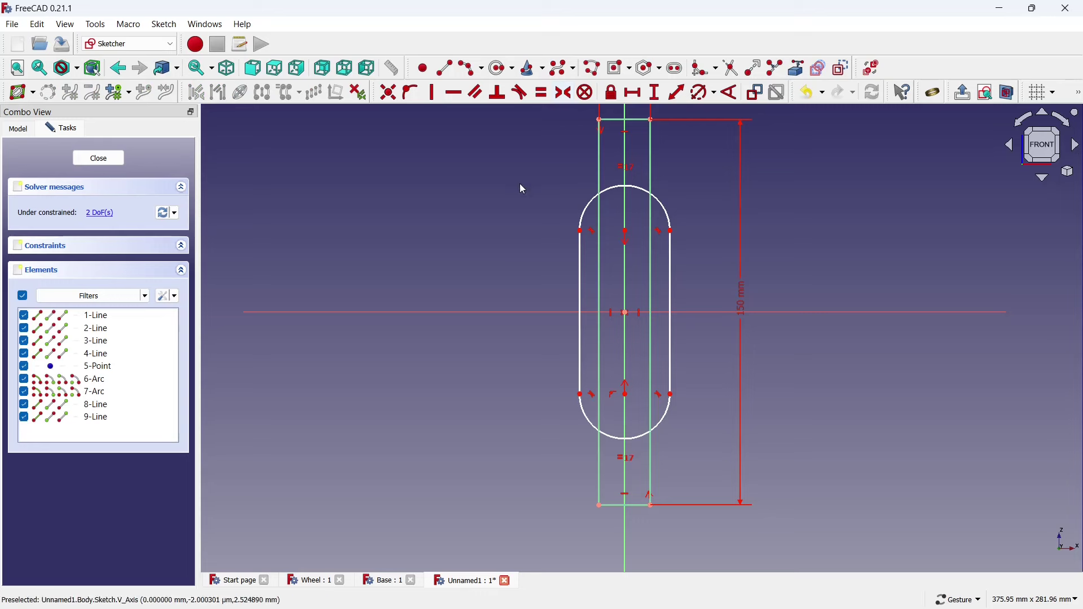
Set the arc centres 130 mm apart and the slot end radius to 2 mm
click(655, 94)
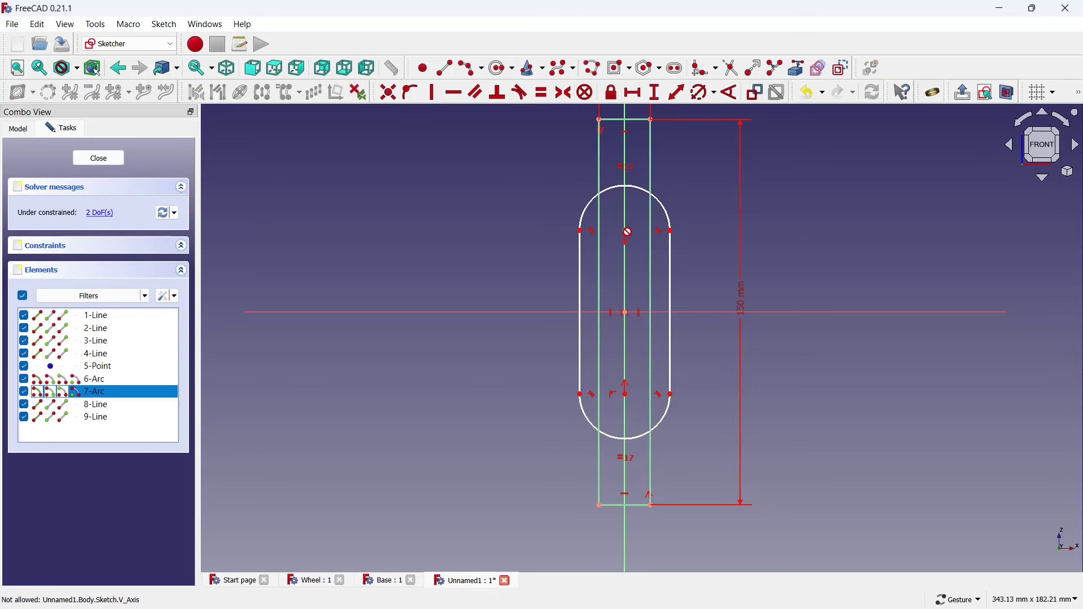
click(627, 231)
click(626, 394)
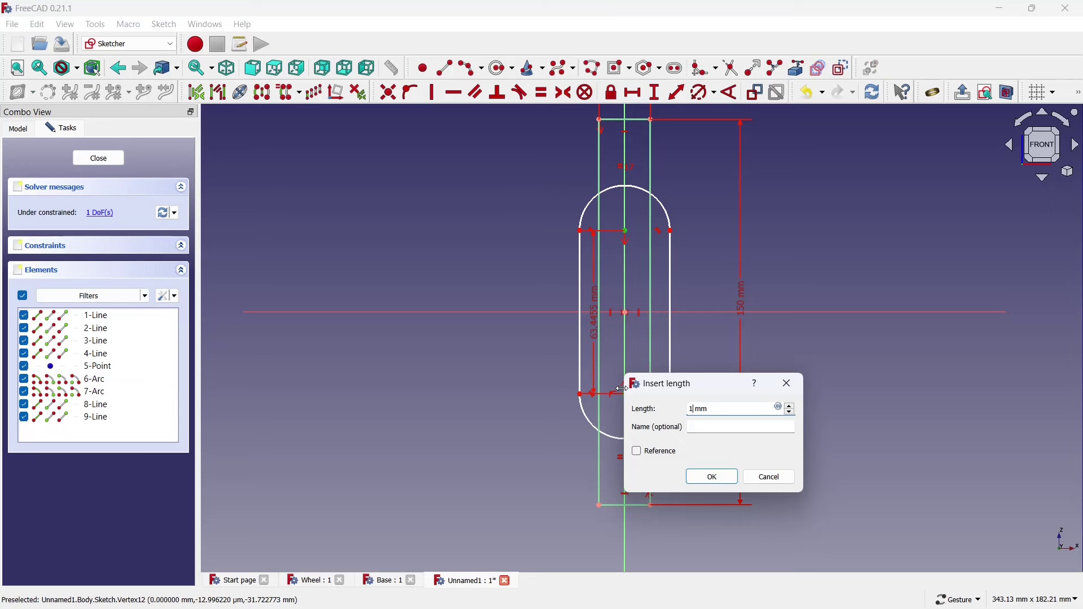
click(703, 476)
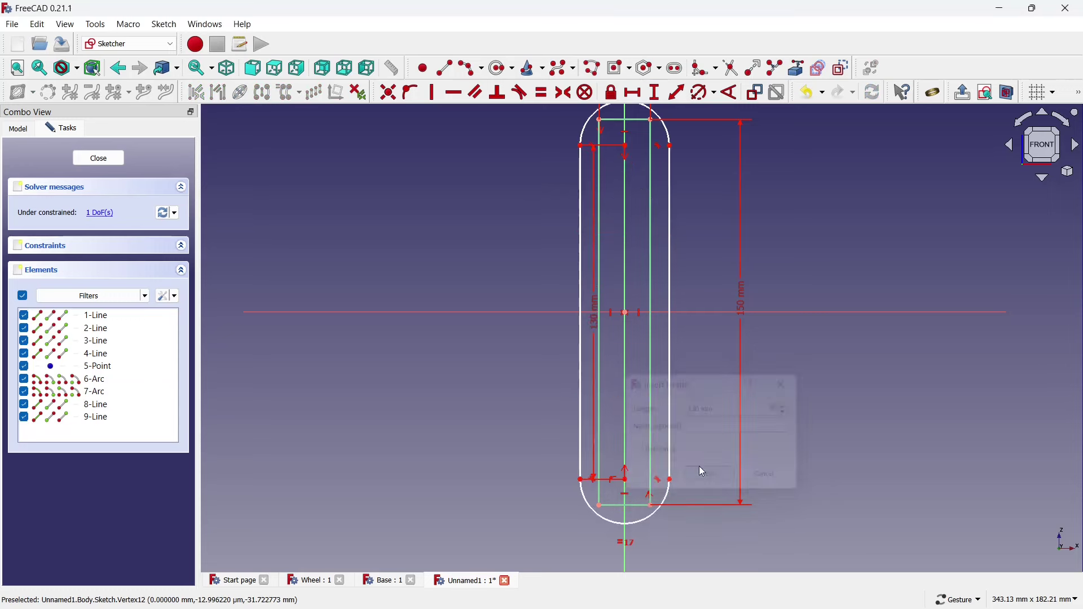
scroll(663, 440, down, 2)
scroll(683, 168, up, 1)
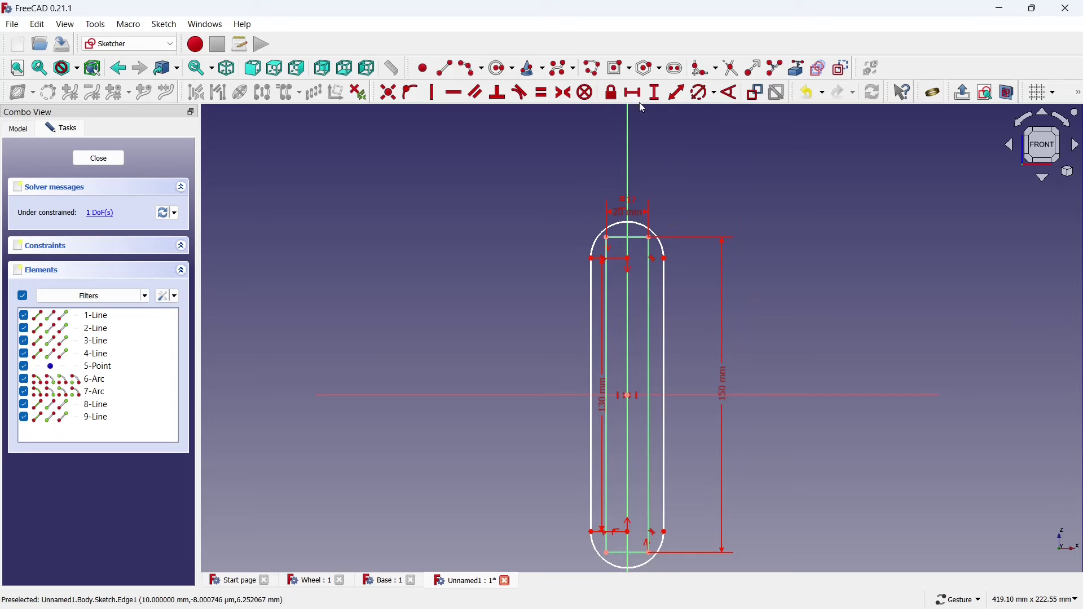
click(702, 92)
click(651, 230)
text(2)
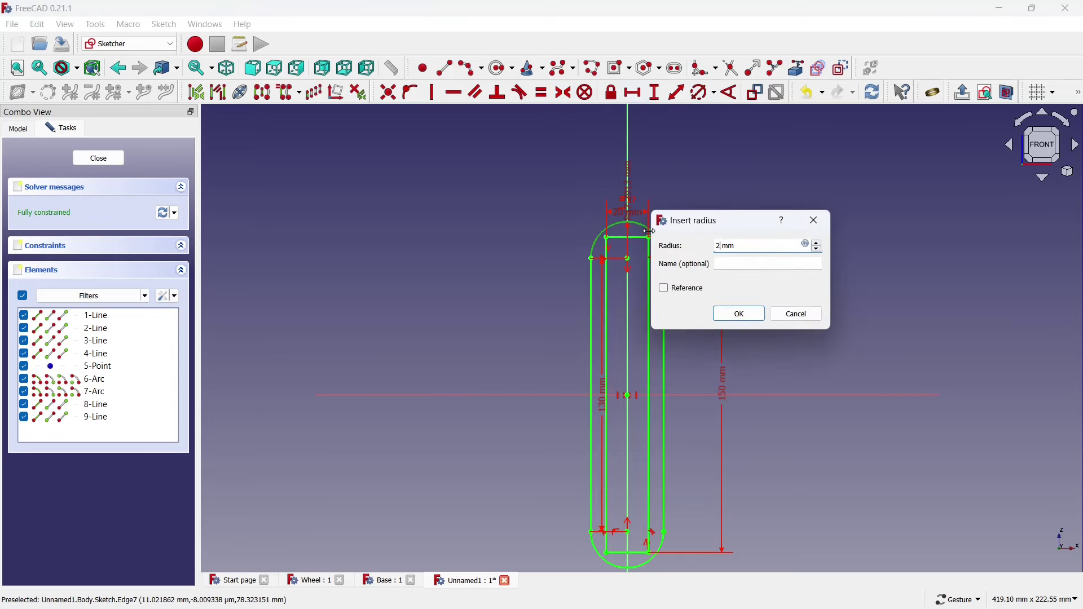
click(737, 311)
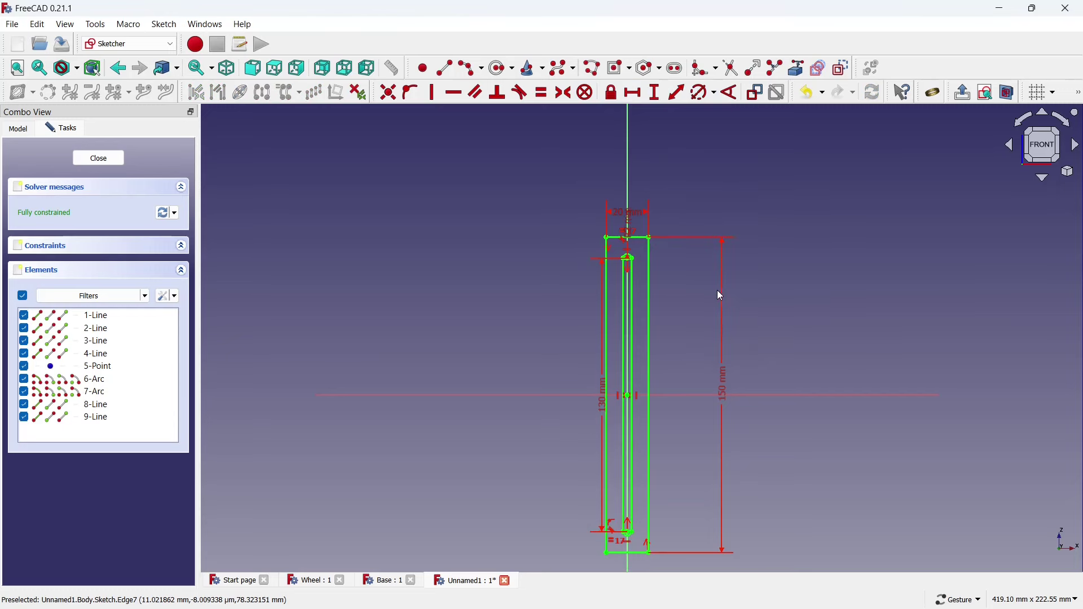
scroll(647, 275, down, 2)
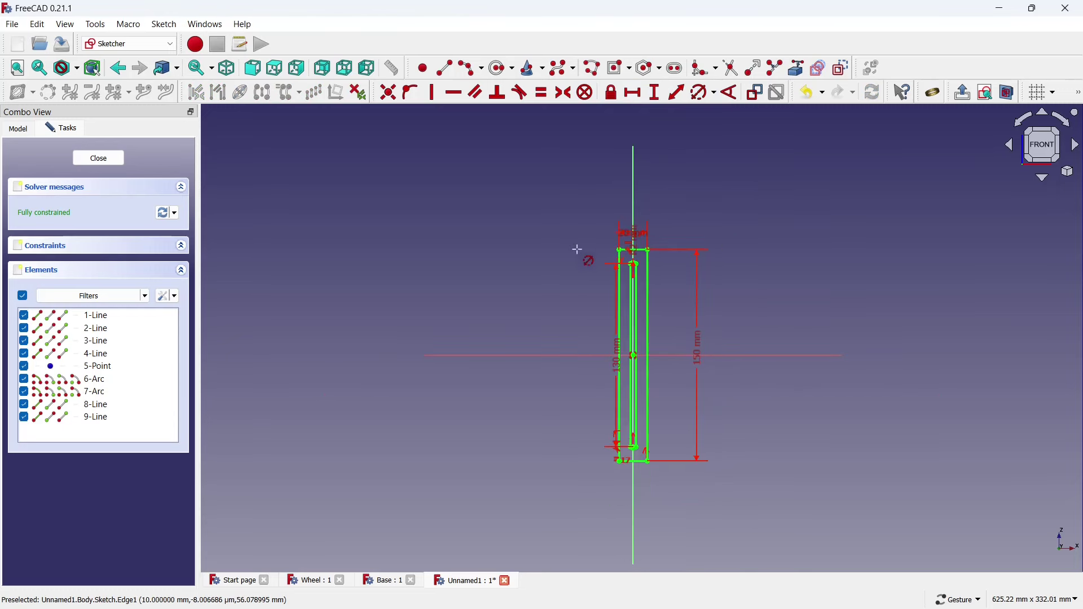
scroll(718, 324, up, 2)
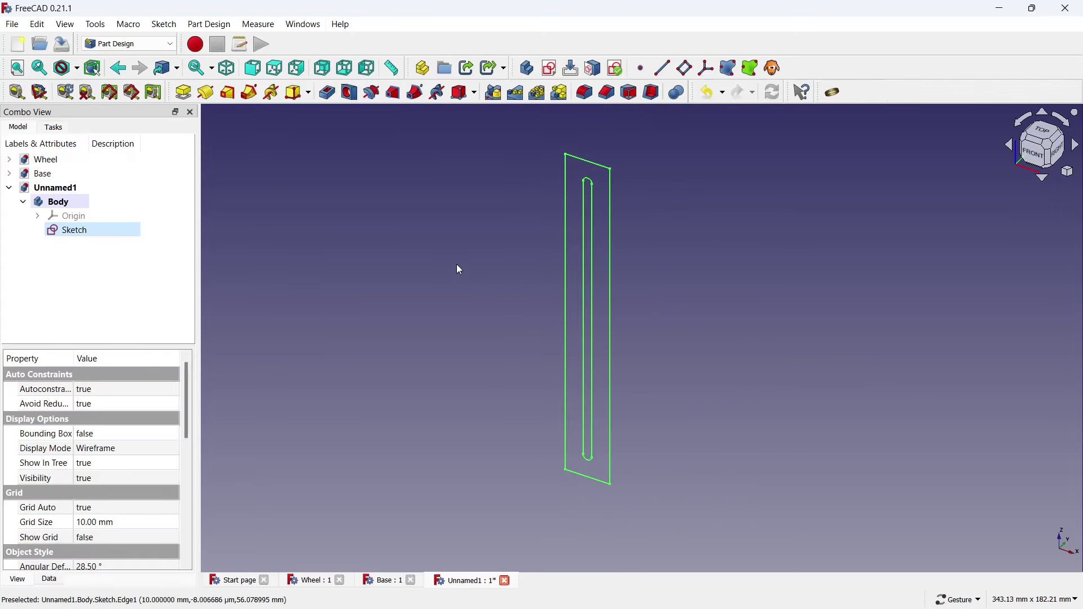
Pad the slot sketch 2 mm thick and save the document as 'Base plate'
click(184, 92)
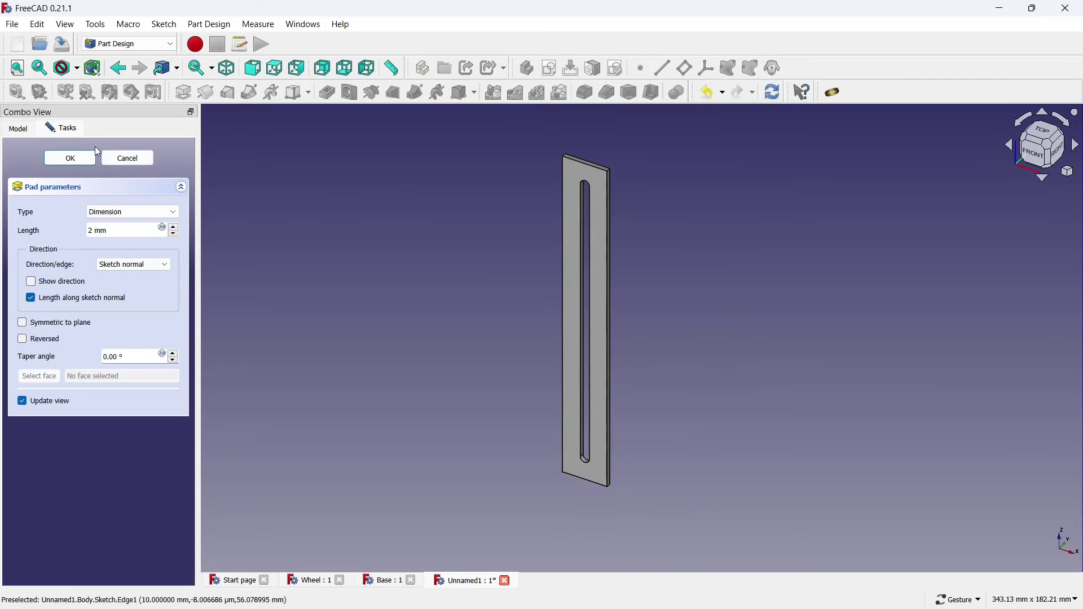
click(94, 154)
key(ctrl+s)
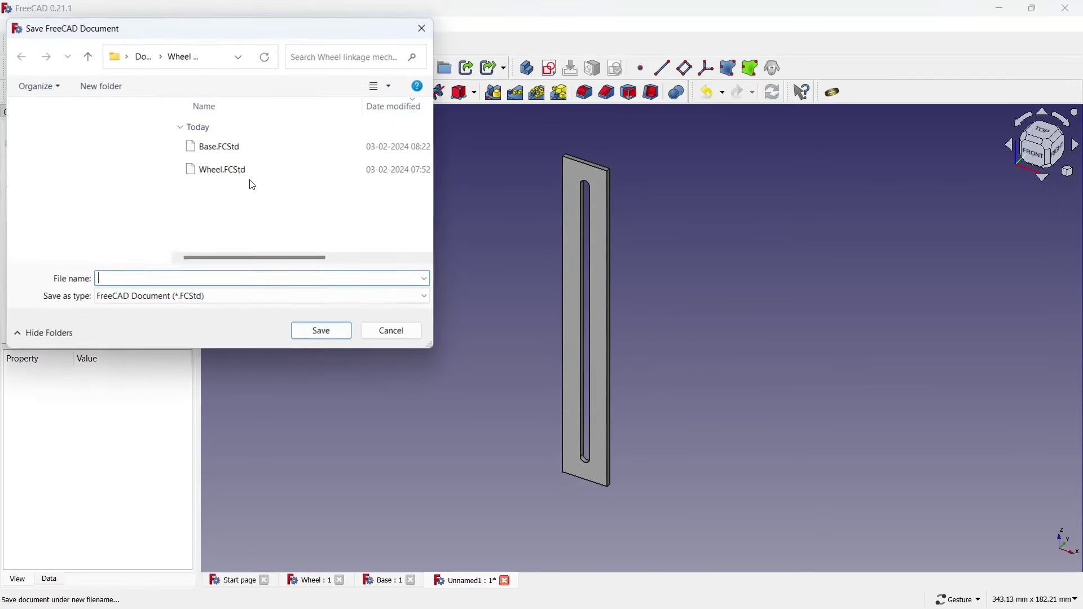
text(Base plate)
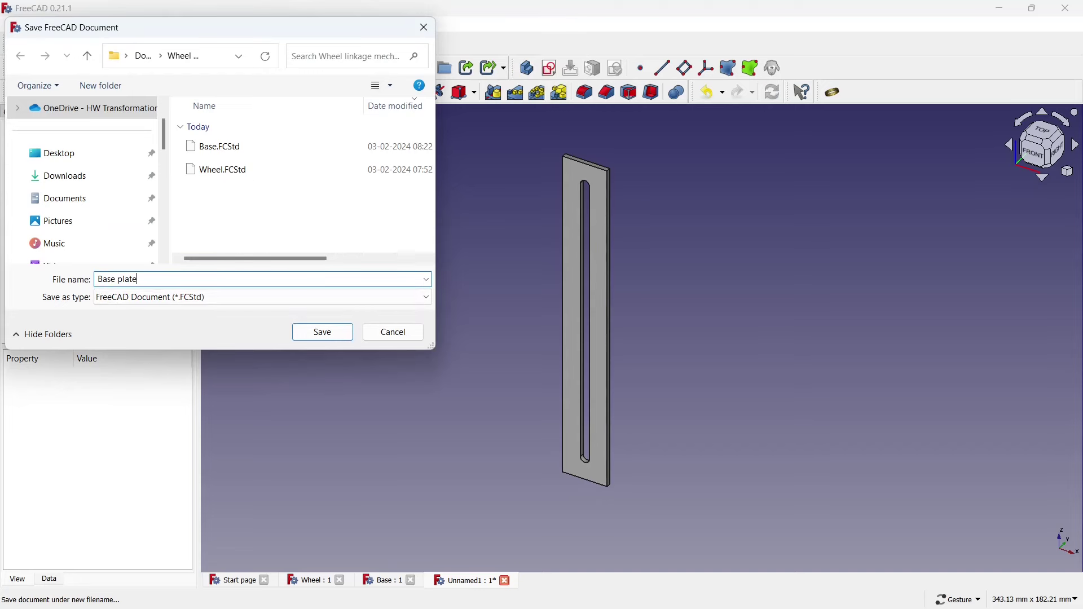
click(302, 329)
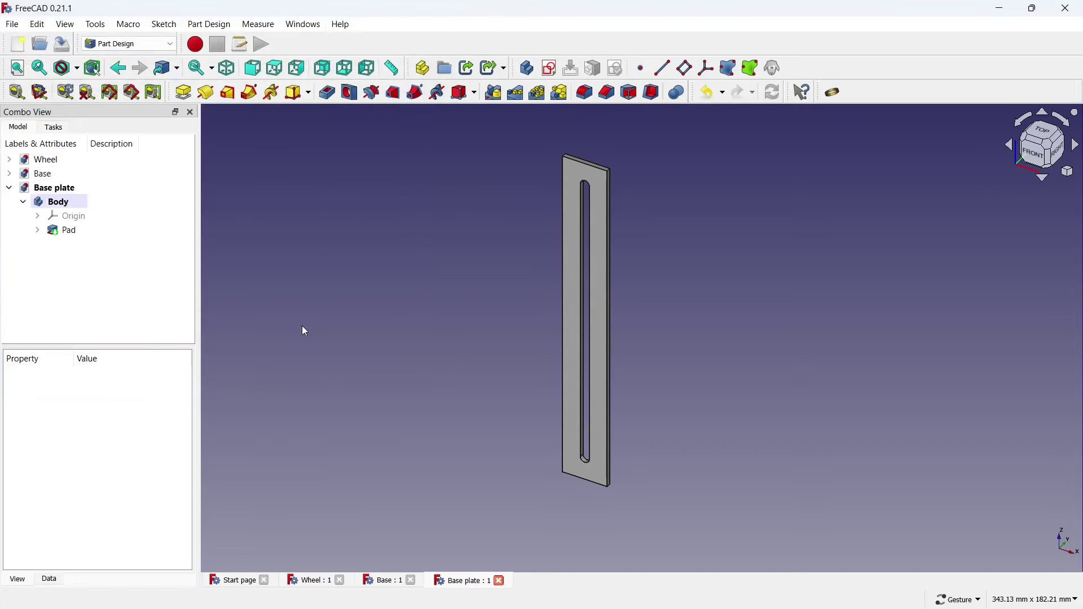
Start a sketch on the plate face and draw two circles either side of the slot
click(571, 165)
click(550, 68)
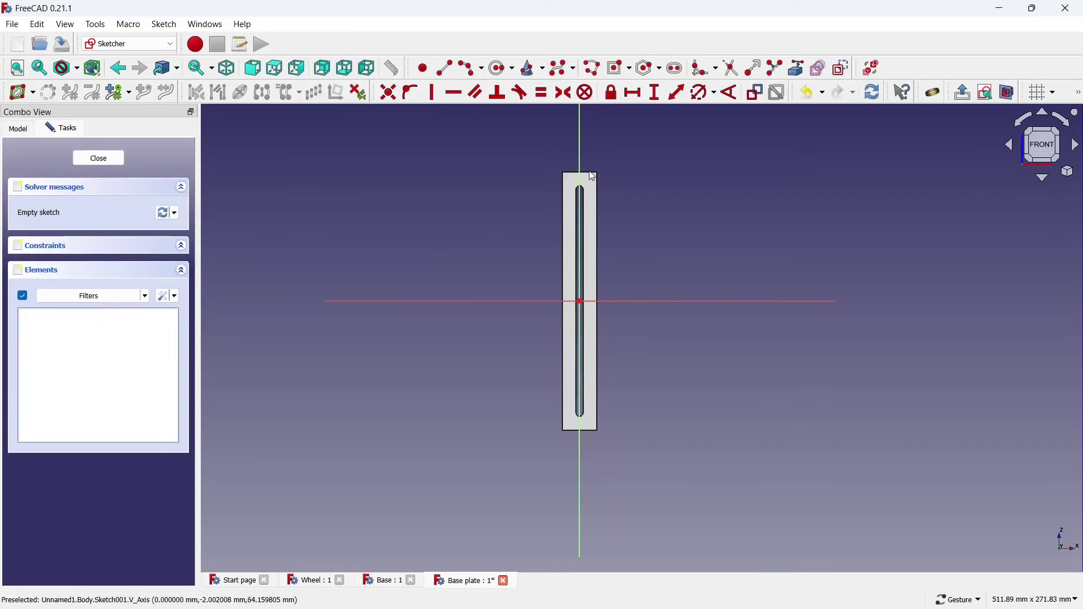
scroll(589, 165, up, 3)
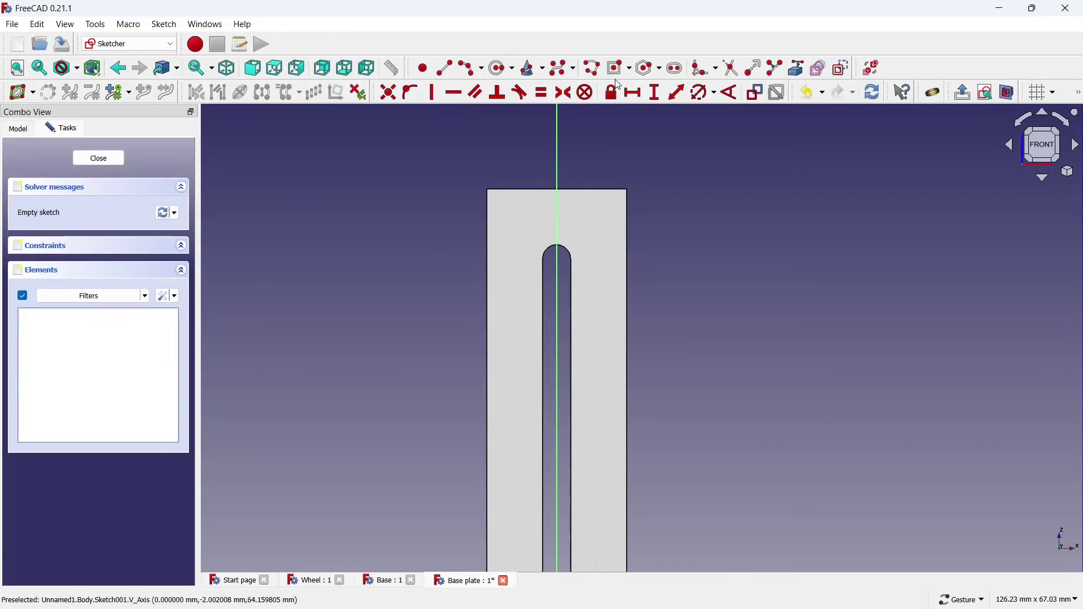
click(501, 69)
scroll(530, 138, up, 2)
scroll(530, 138, up, 1)
click(495, 295)
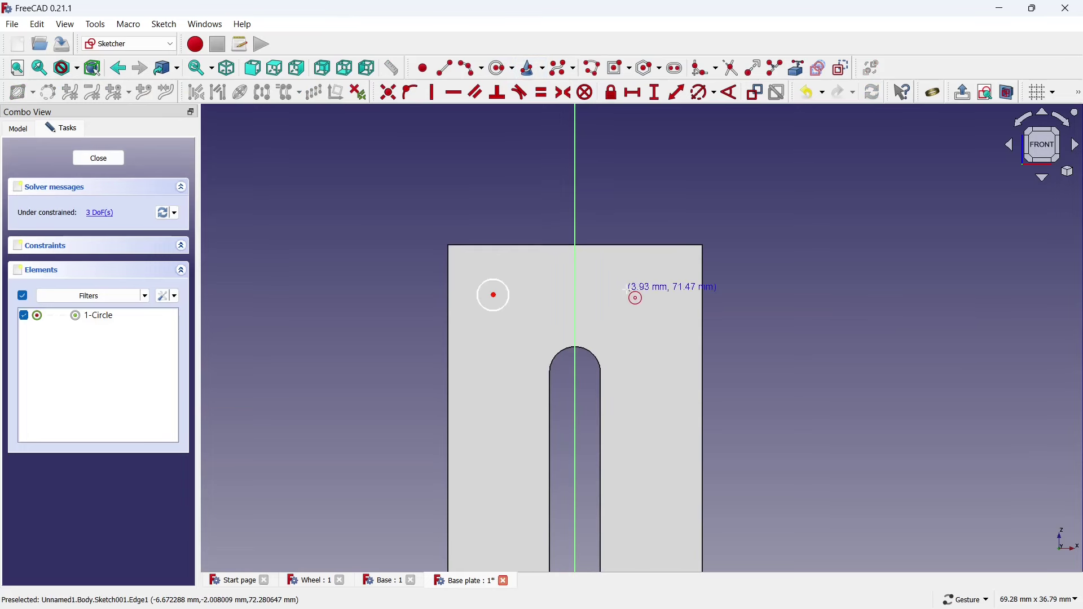
click(646, 292)
click(663, 276)
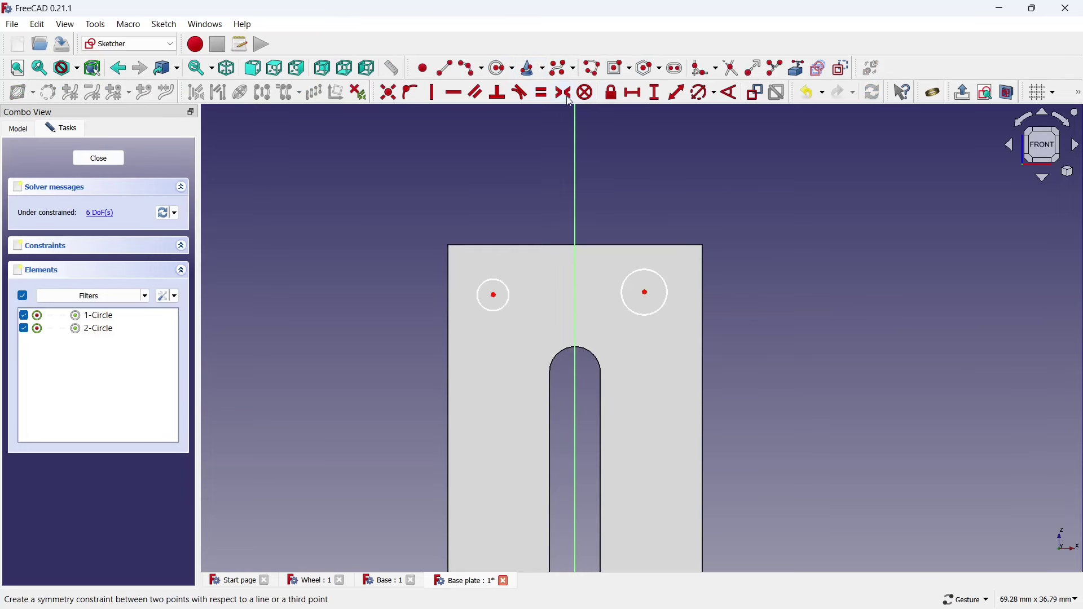
Make both circles equal at Ø3 mm and reference the plate's top edge
click(490, 281)
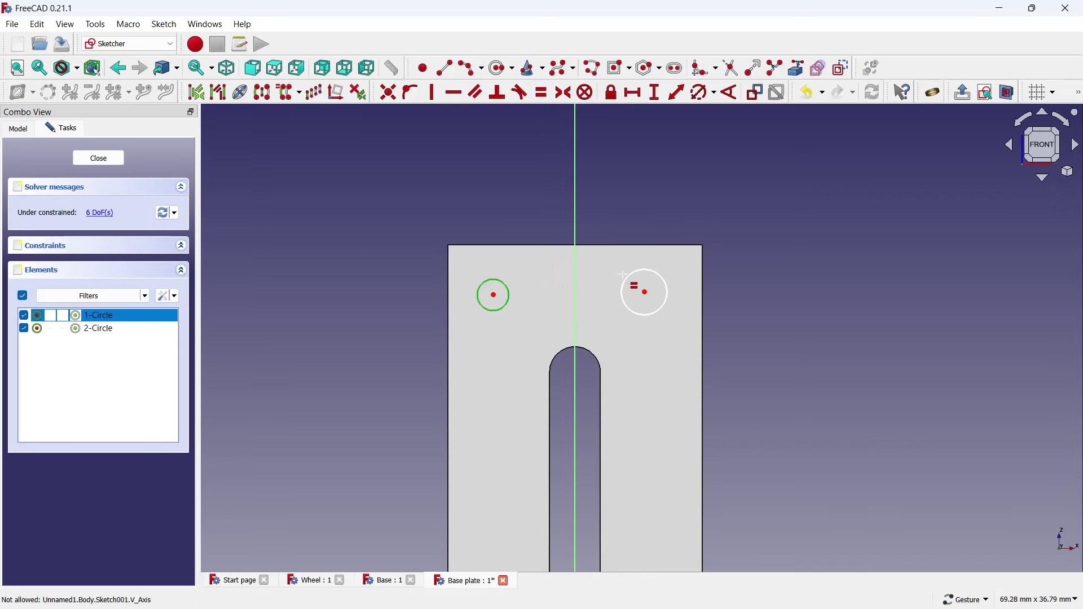
click(630, 278)
key(e)
click(705, 92)
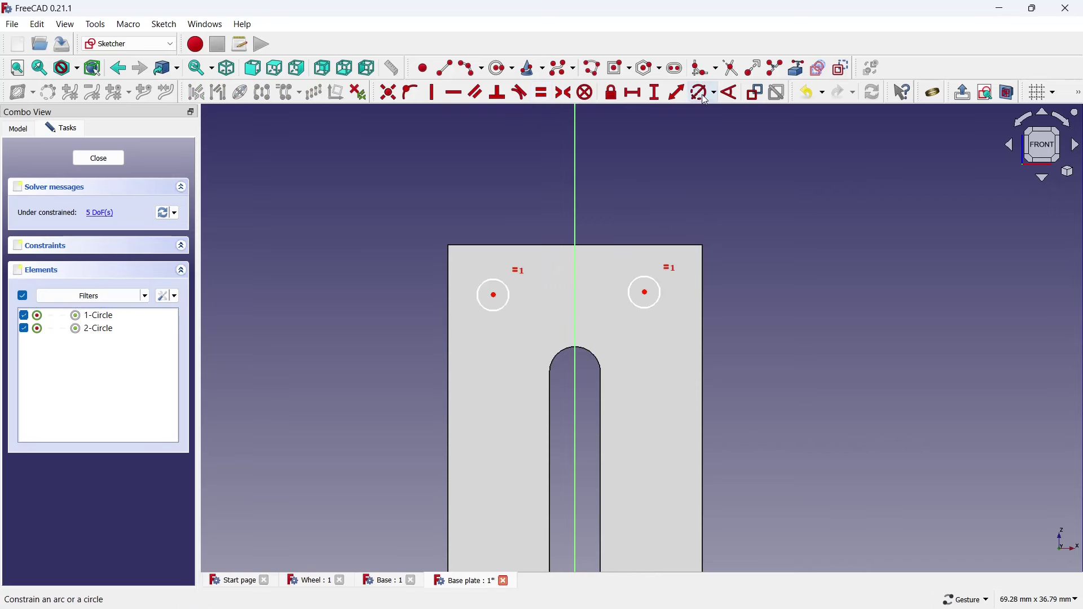
click(510, 285)
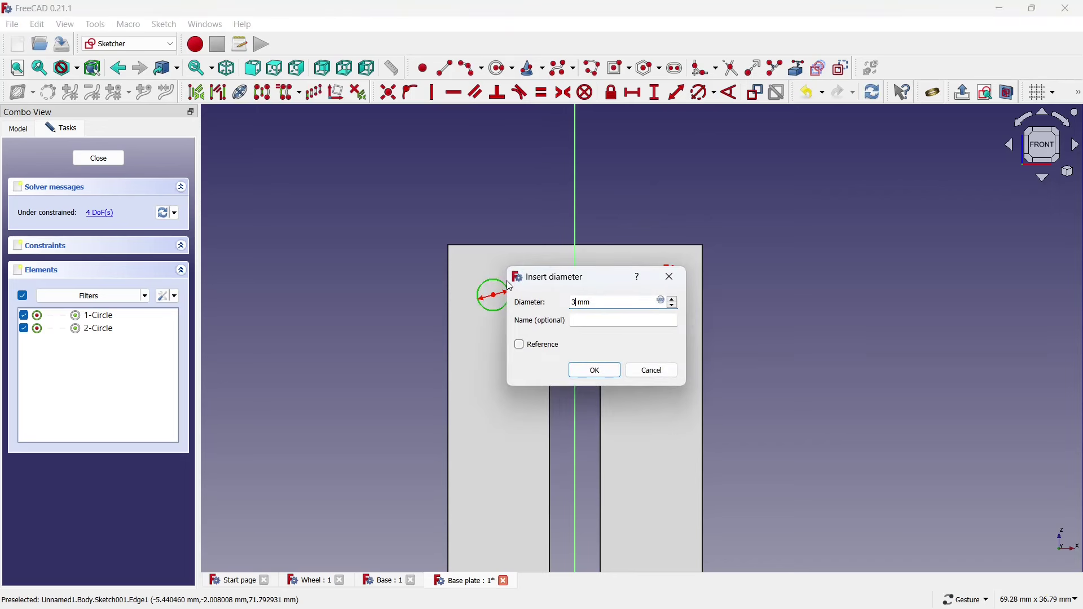
click(585, 373)
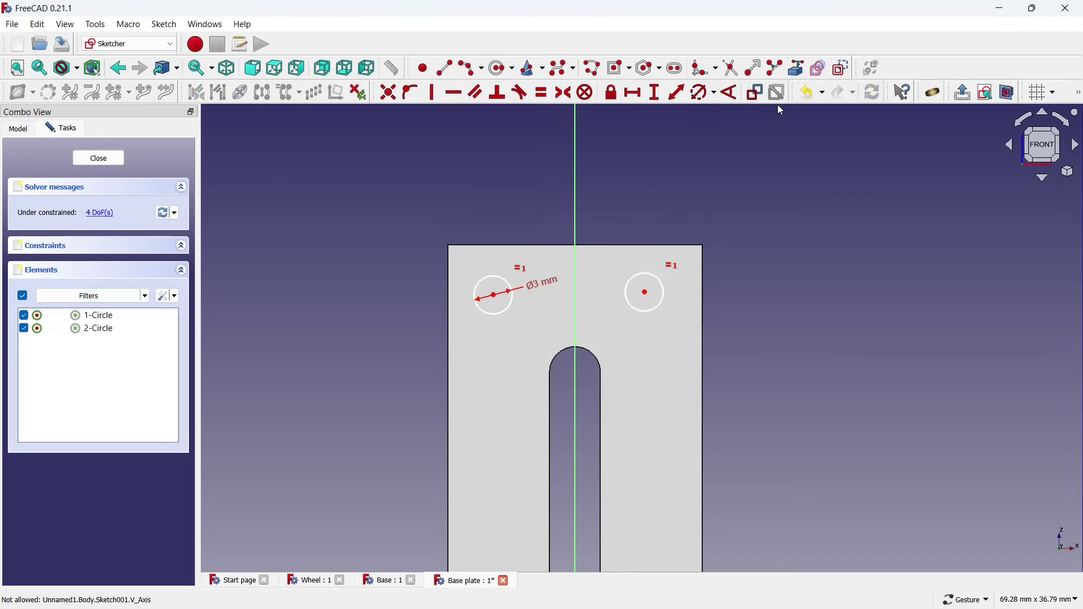
click(796, 67)
click(535, 245)
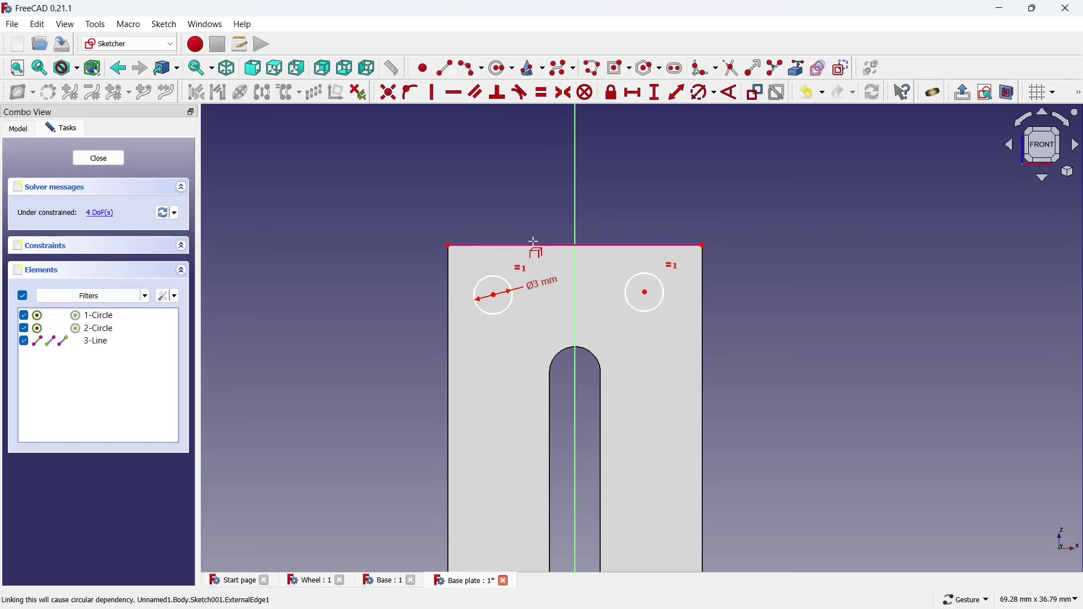
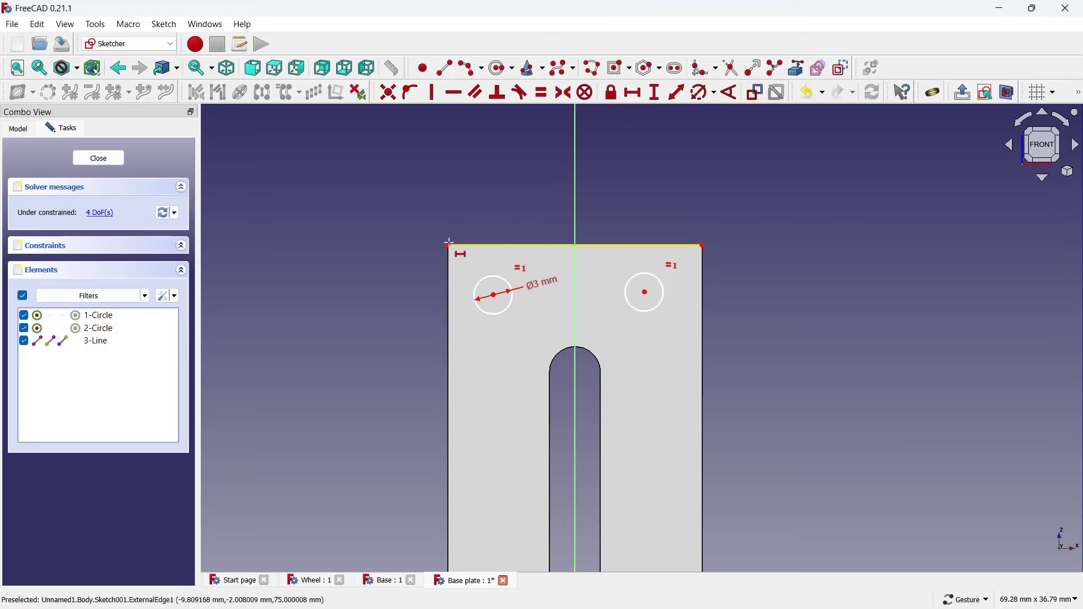
Constrain the left hole centre 3 mm from the left edge and 3.5 mm below the top
key(l)
click(493, 294)
text(3)
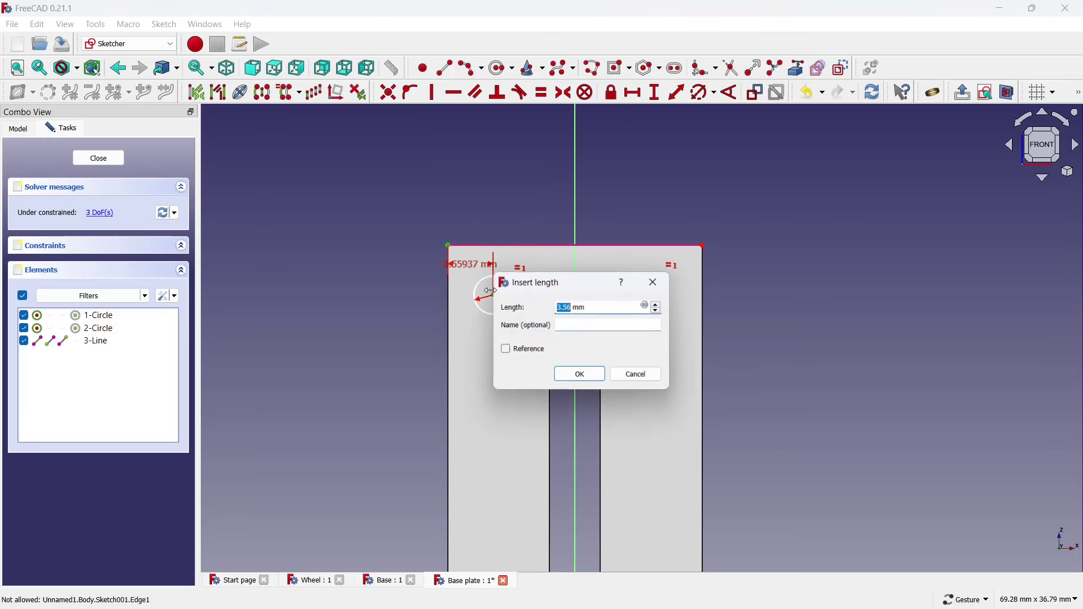
click(559, 374)
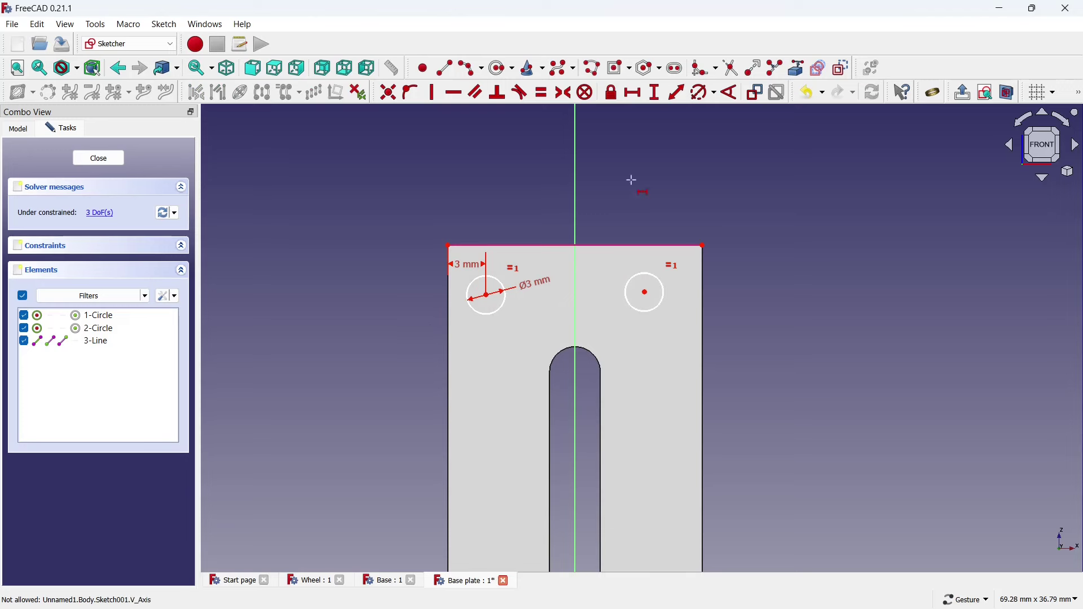
key(i)
click(486, 295)
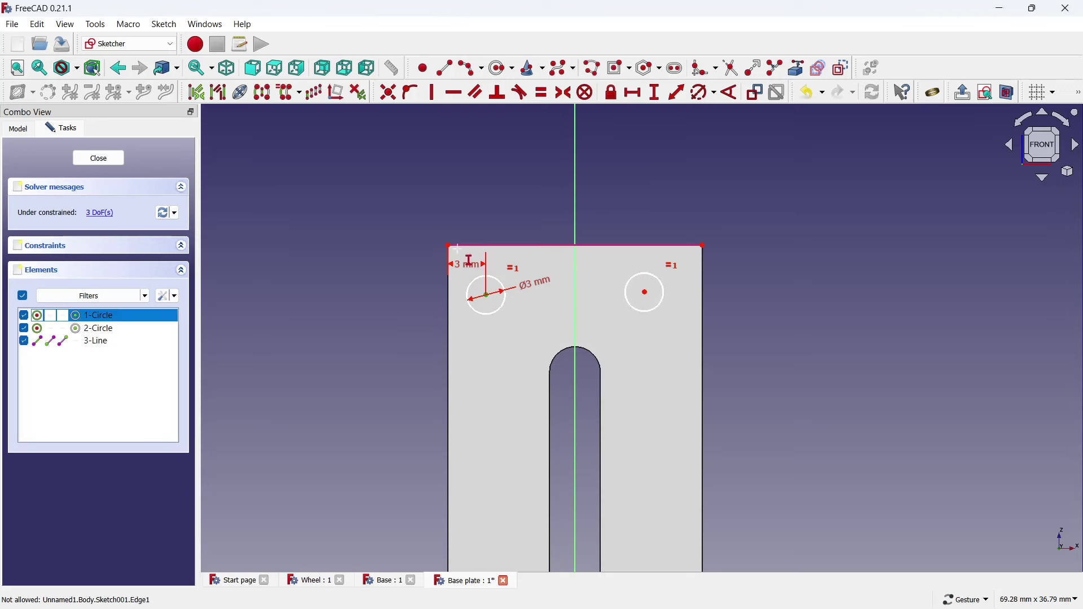
click(450, 247)
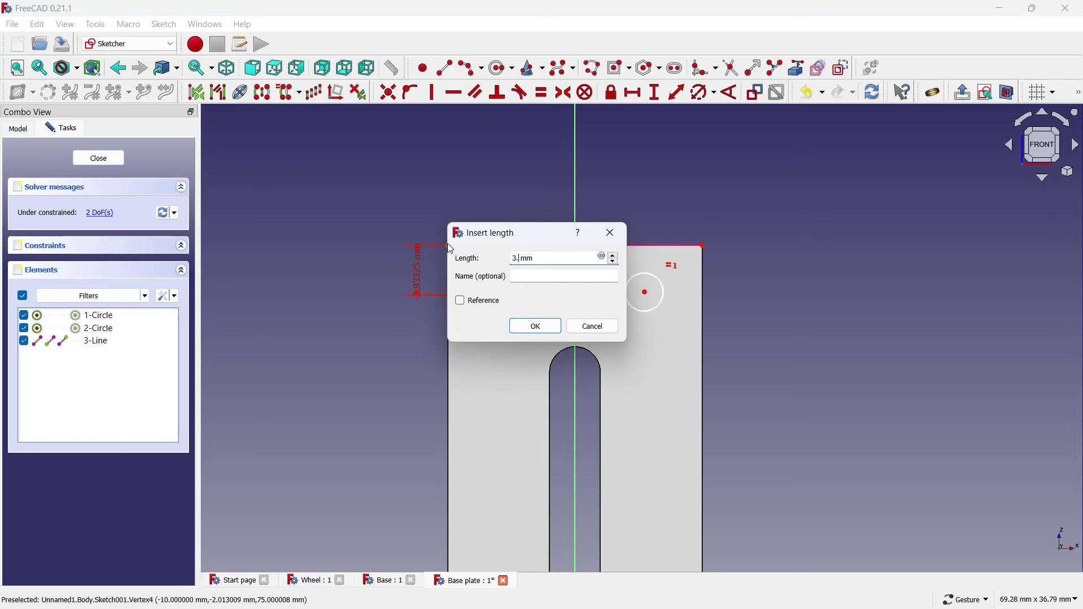
click(533, 327)
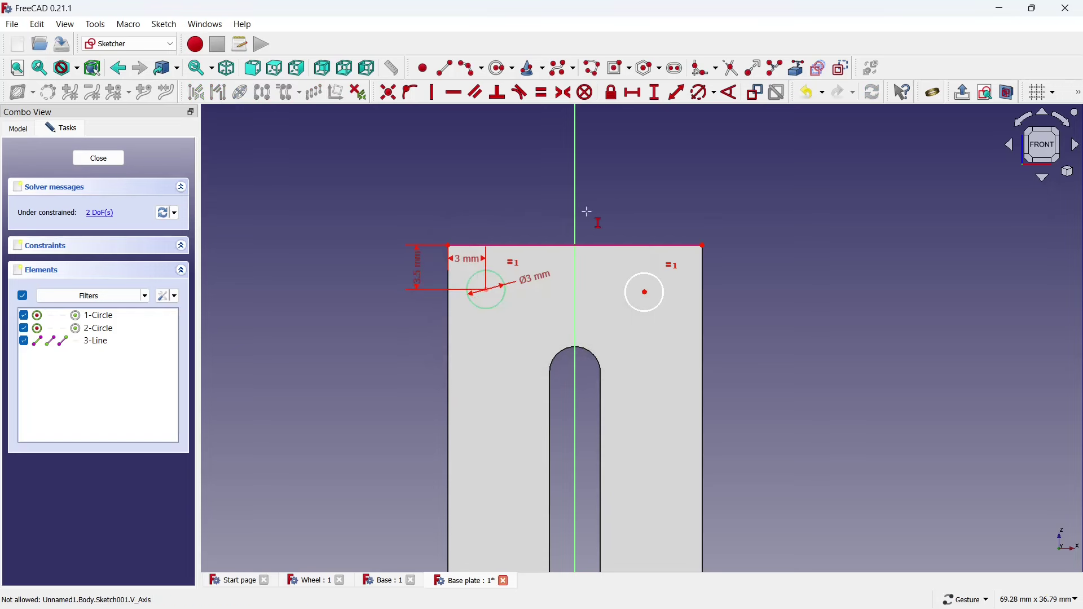
right_click(616, 212)
key(Escape)
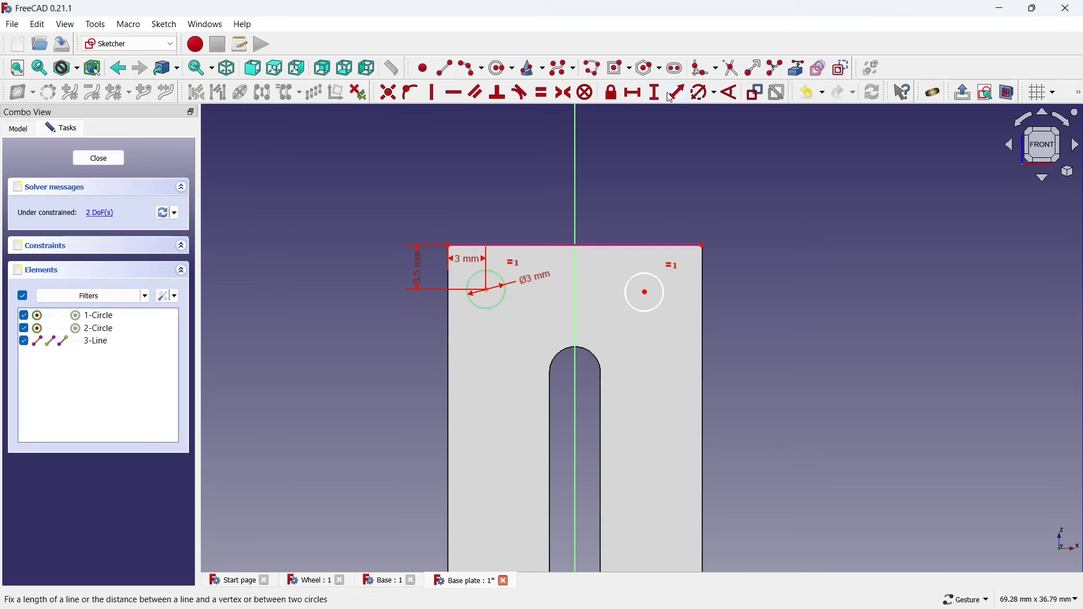
Set a 14 mm horizontal distance between the two hole centres
click(638, 97)
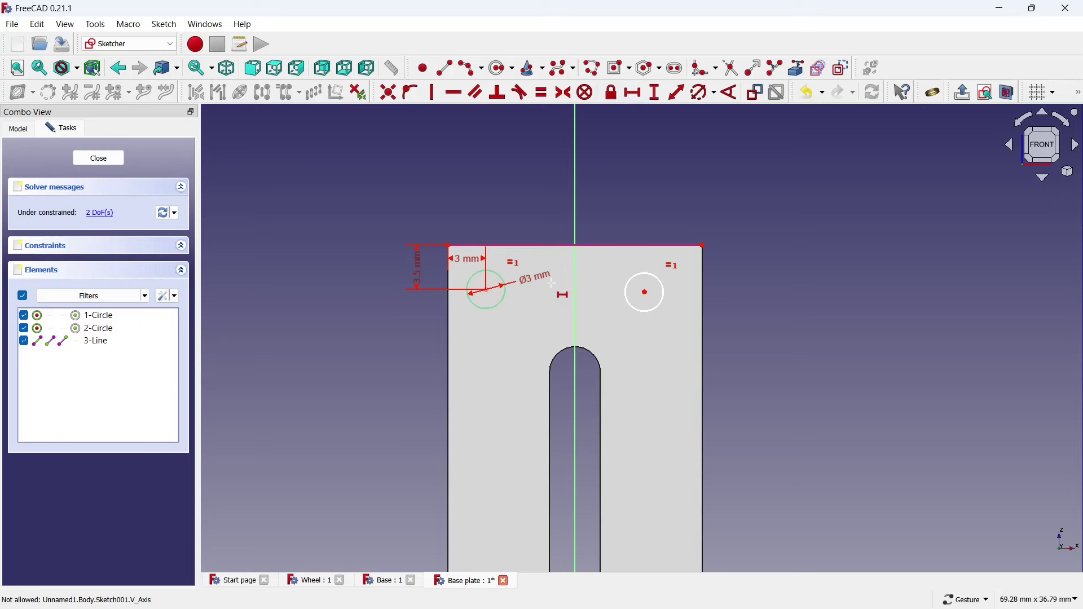
click(486, 291)
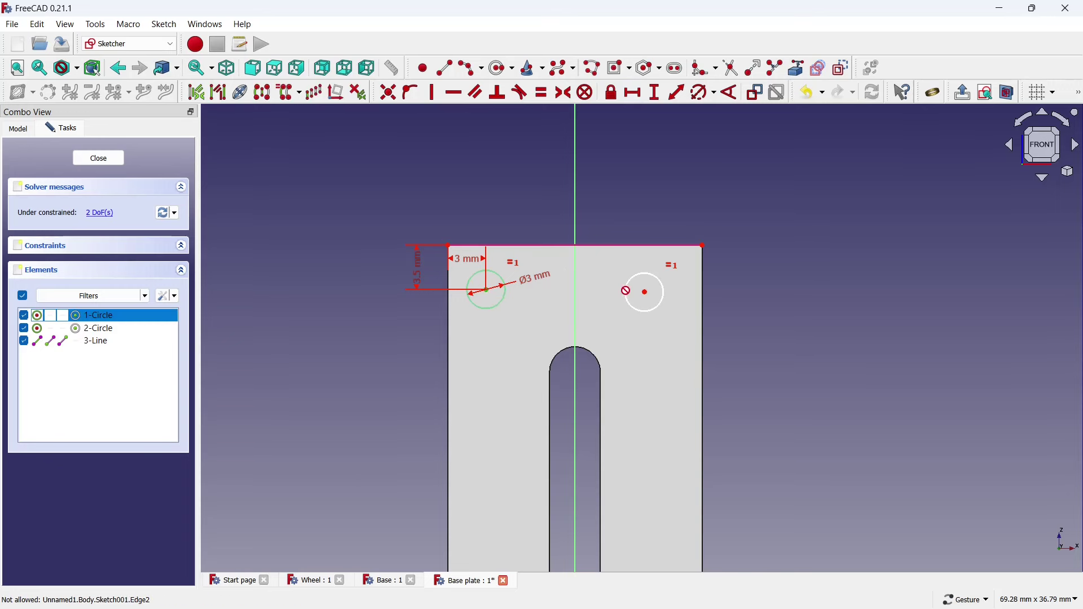
click(645, 291)
text(14)
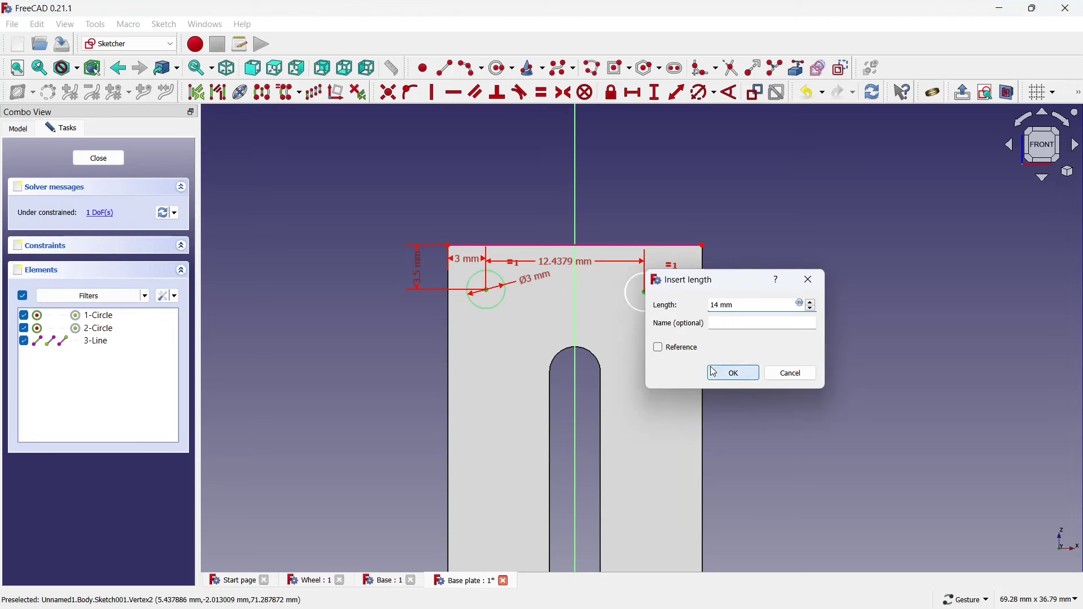
click(733, 373)
scroll(737, 300, up, 1)
scroll(737, 300, up, 1)
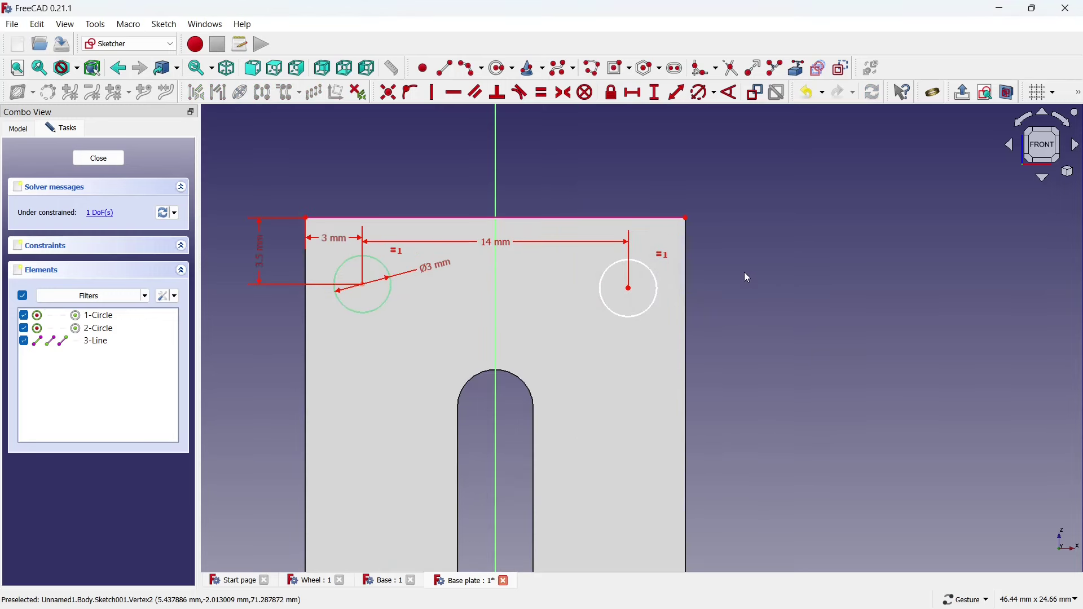
Constrain the right hole 3.5 mm below the top, then select both holes
click(655, 92)
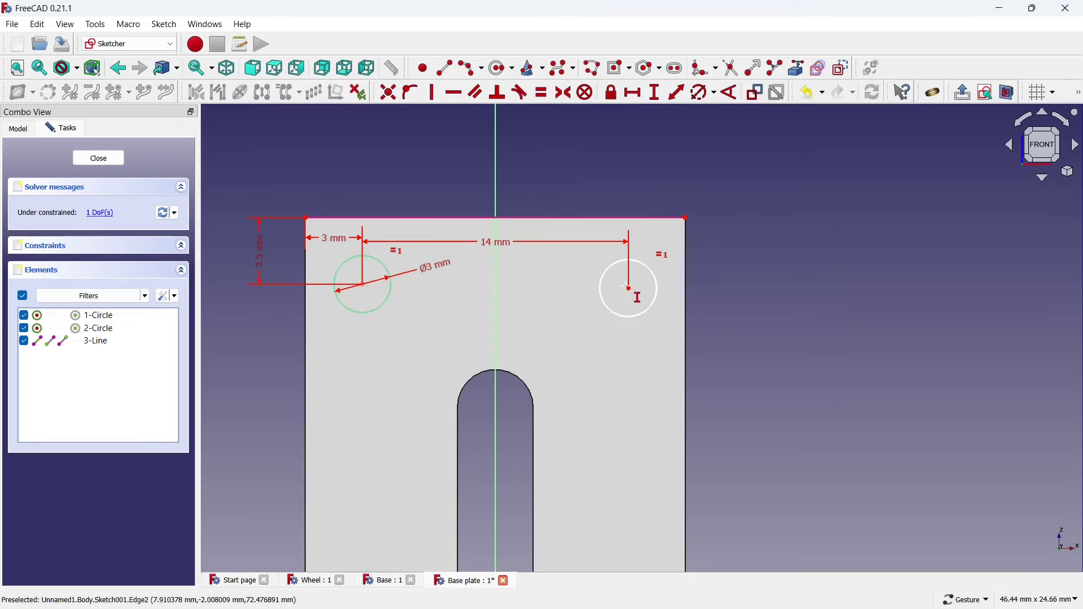
click(629, 289)
click(687, 218)
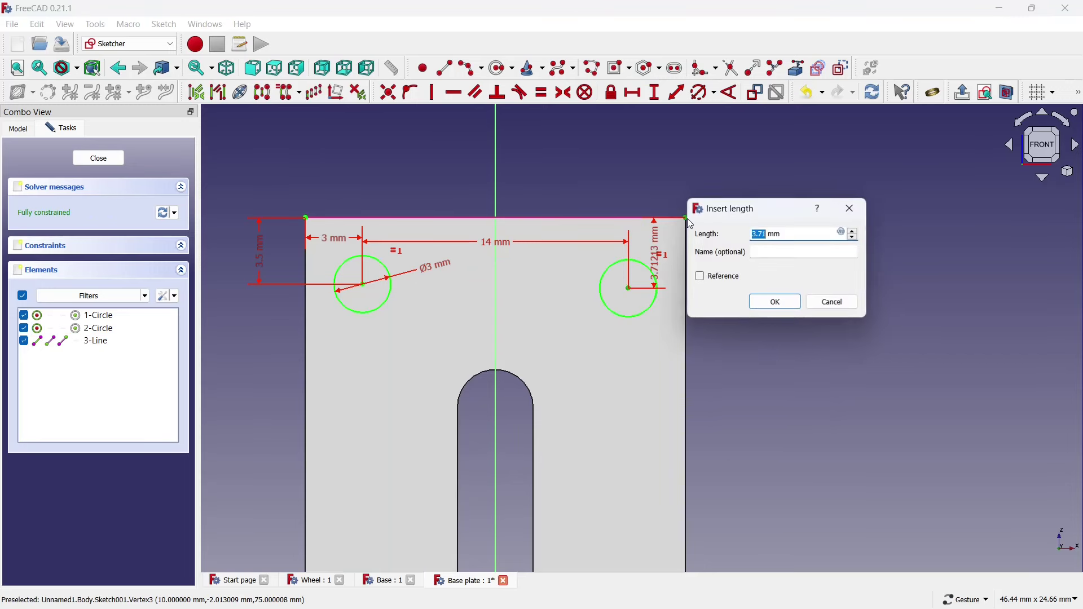
text(3.5)
click(776, 302)
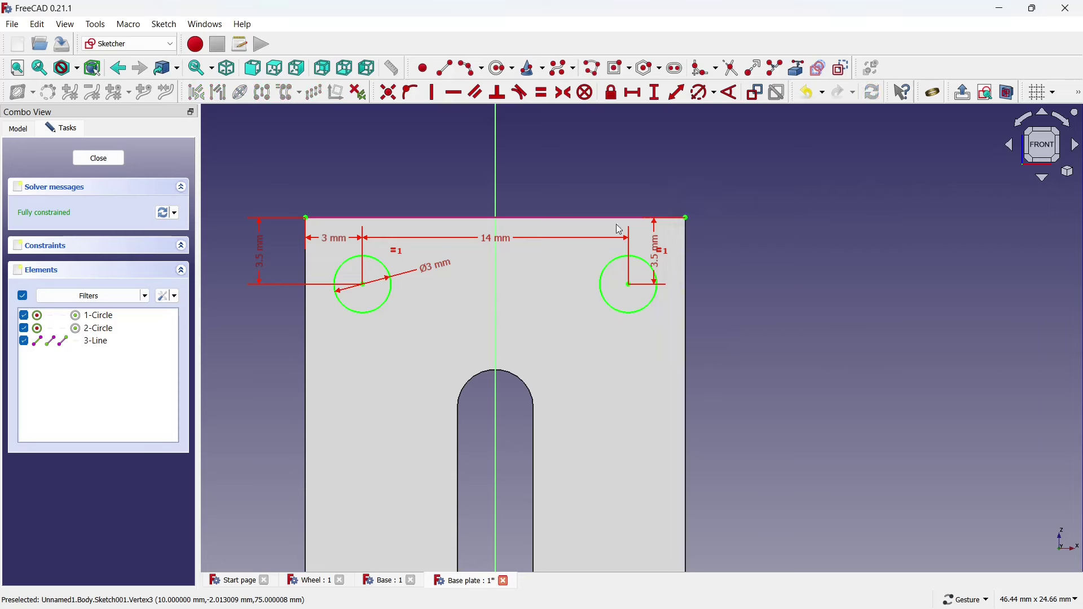
click(386, 296)
click(603, 297)
scroll(557, 233, down, 1)
Mirror the two holes across the horizontal axis with Symmetry
scroll(556, 231, down, 6)
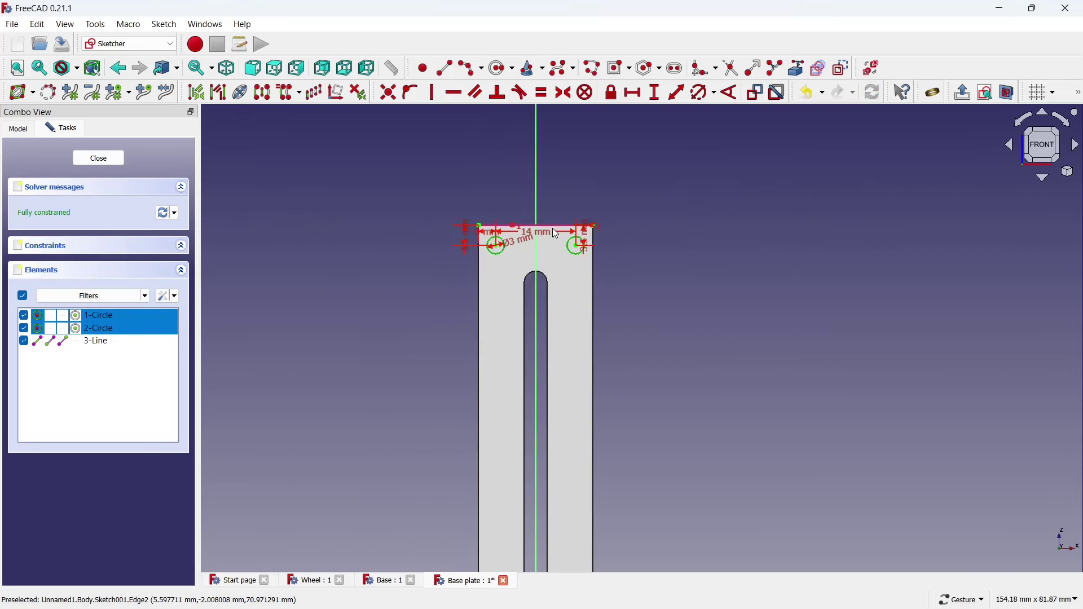
scroll(554, 229, down, 3)
click(614, 463)
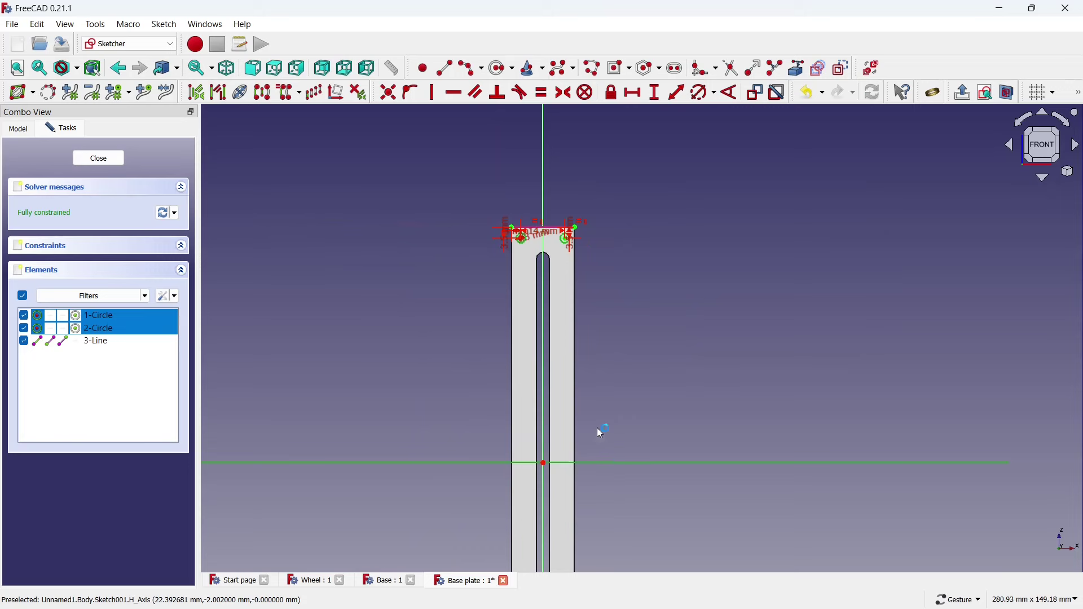
click(262, 92)
Close the sketch, pad it 5 mm into pins, and start a new document
scroll(602, 254, down, 2)
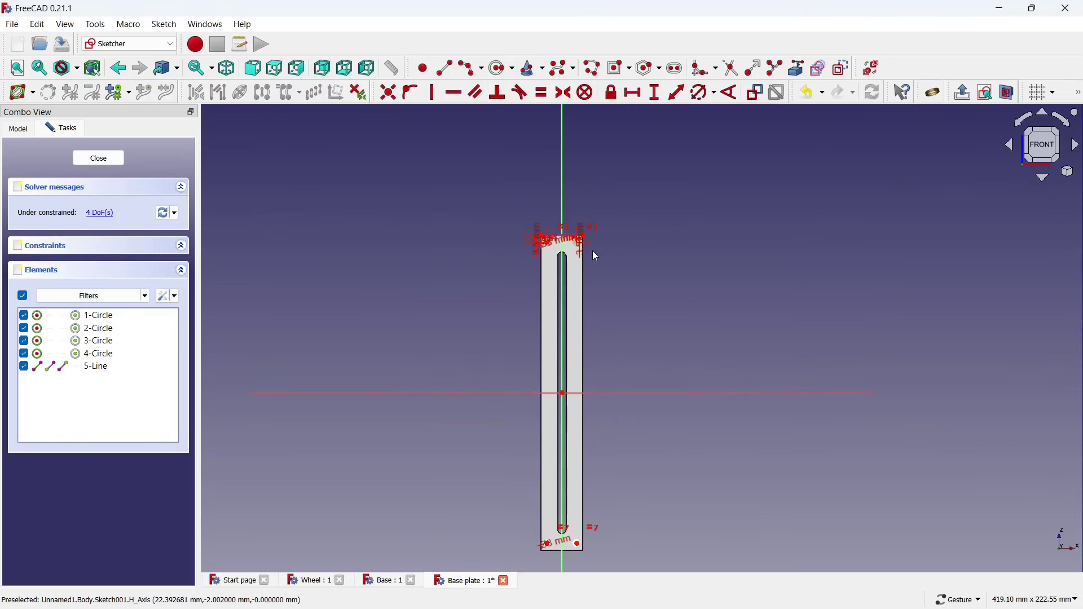
click(99, 159)
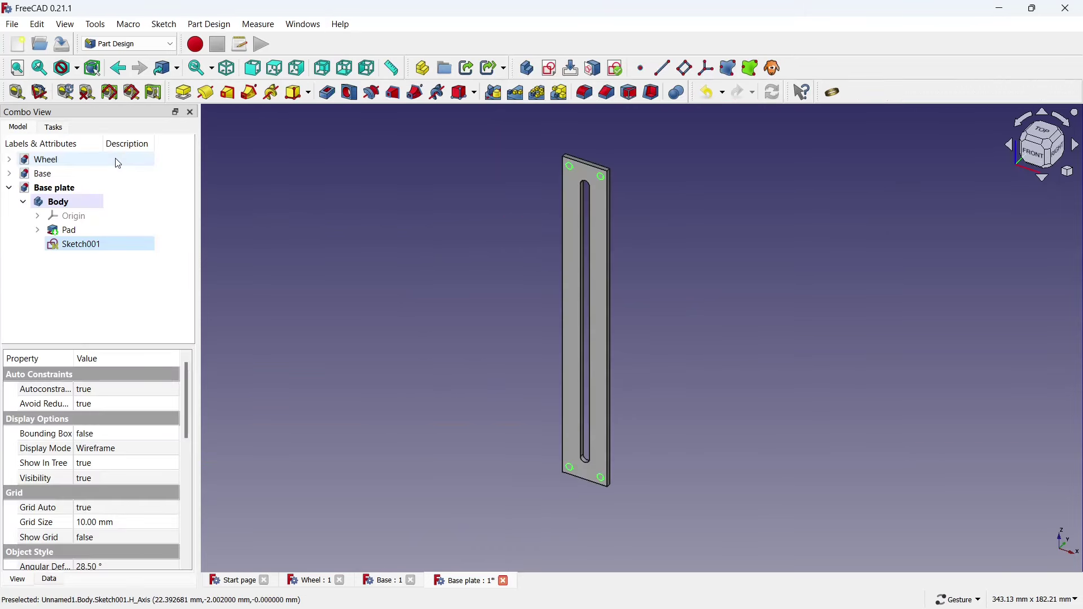
click(184, 92)
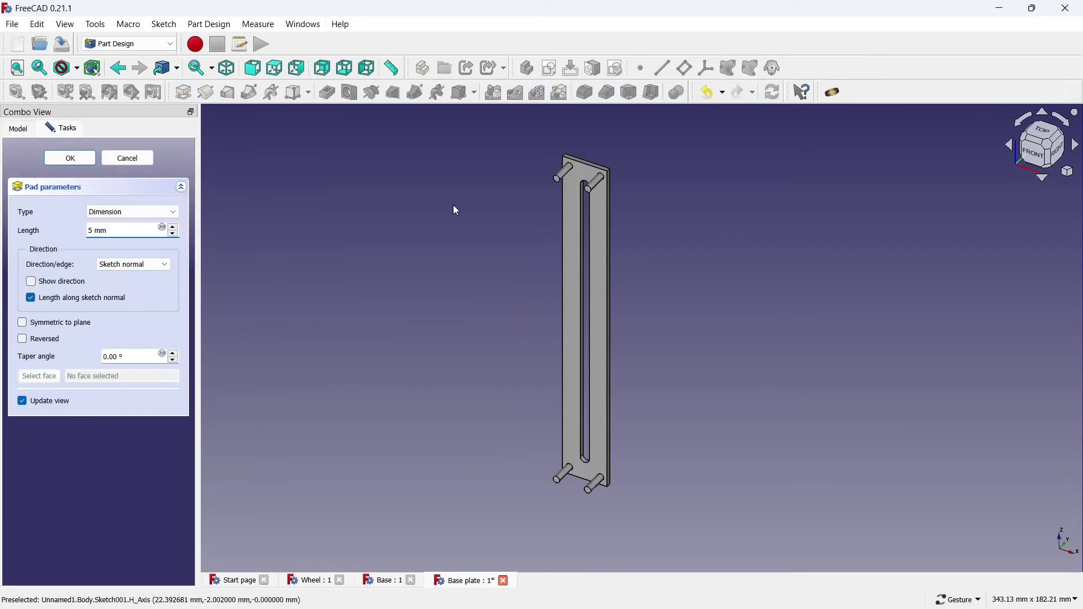
click(93, 161)
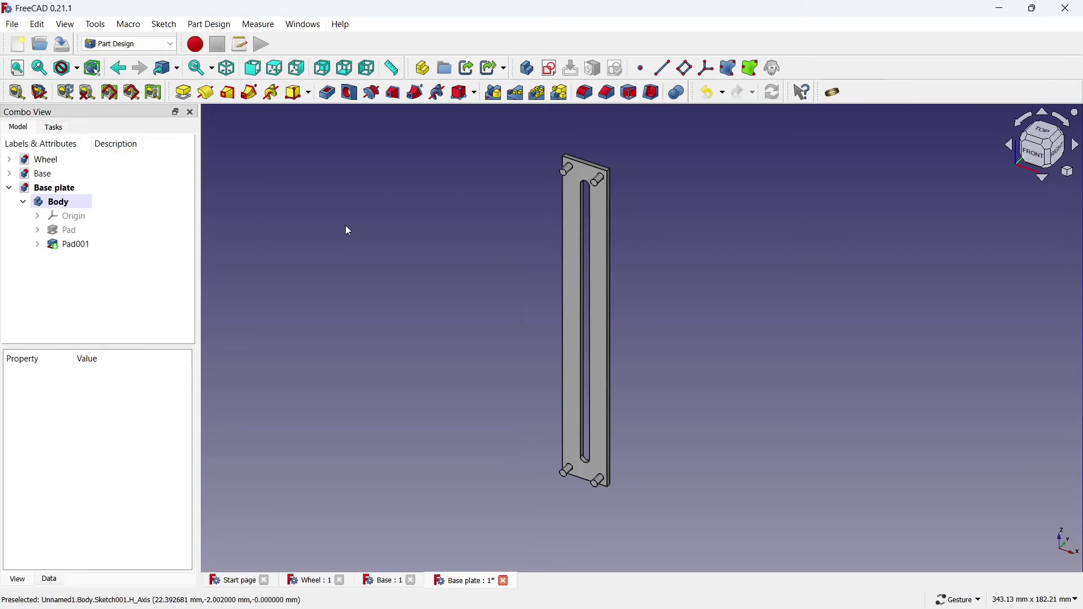
click(18, 45)
Create a sketch on the XZ plane and draw a vertical slot on the V axis
click(550, 69)
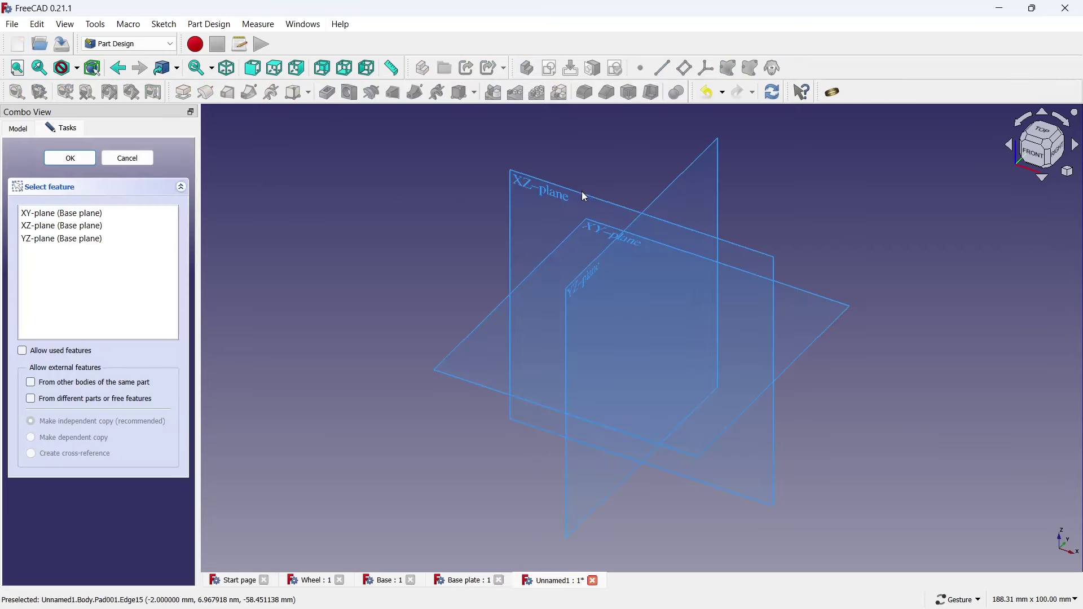
click(578, 190)
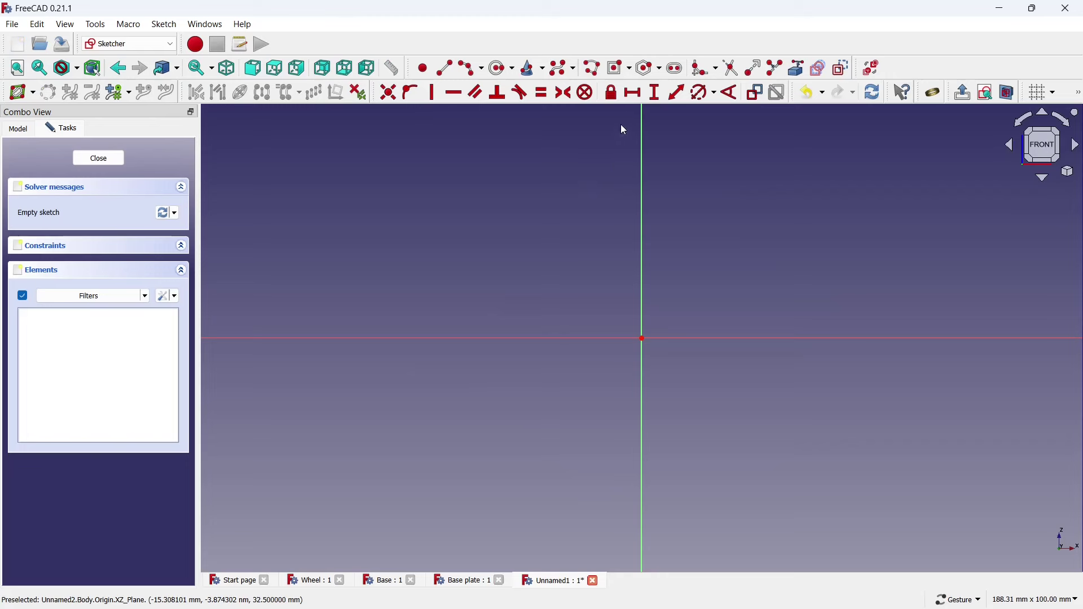
click(676, 68)
click(642, 404)
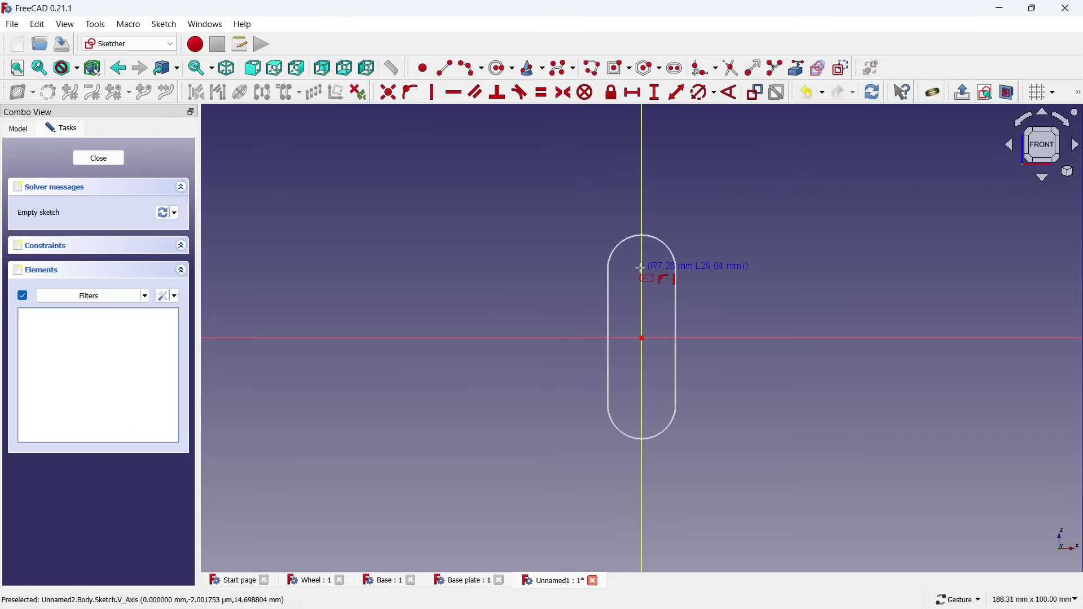
click(646, 271)
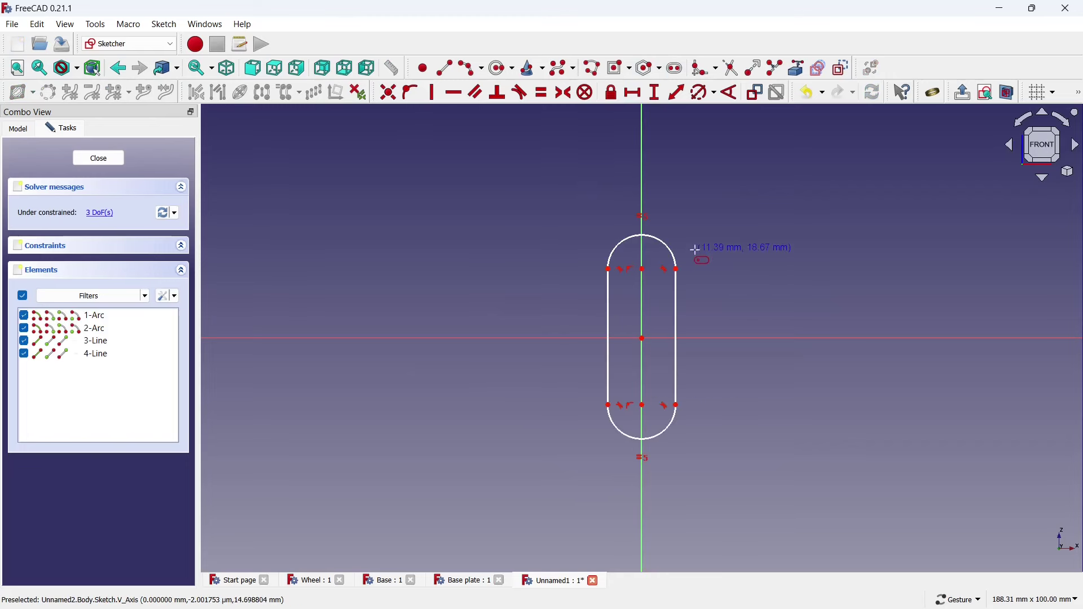
Make the arc centres symmetric about the origin, 145 mm apart, with 5 mm radius
click(644, 406)
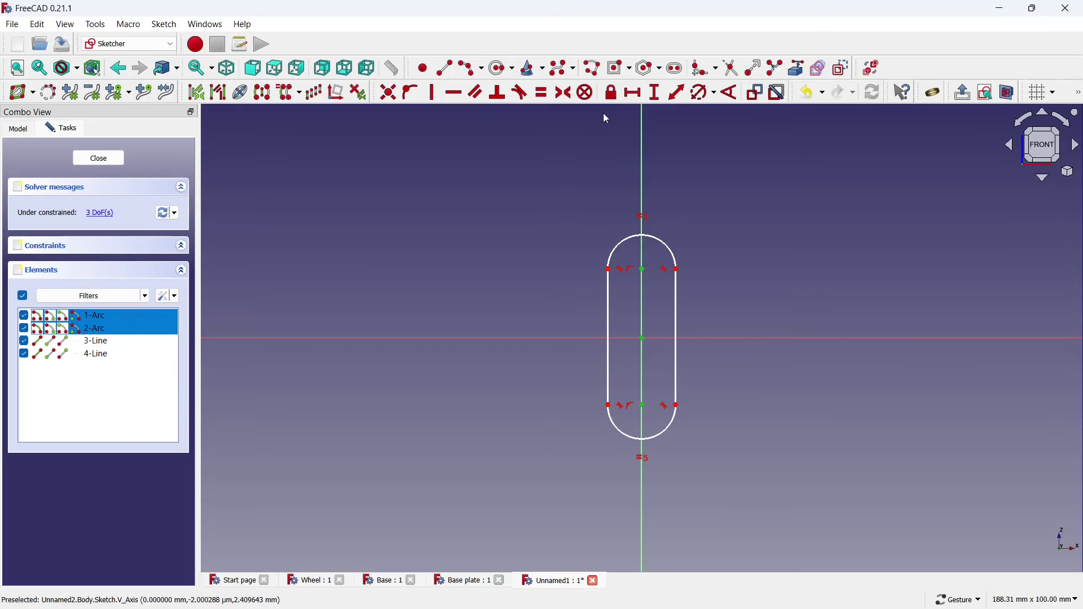
click(564, 93)
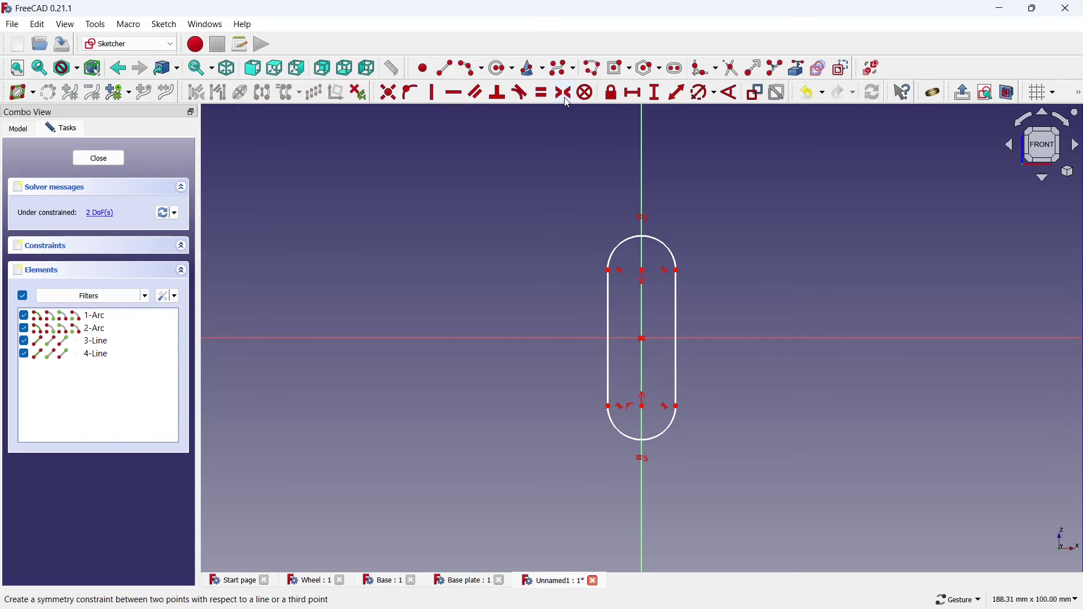
click(655, 93)
click(644, 271)
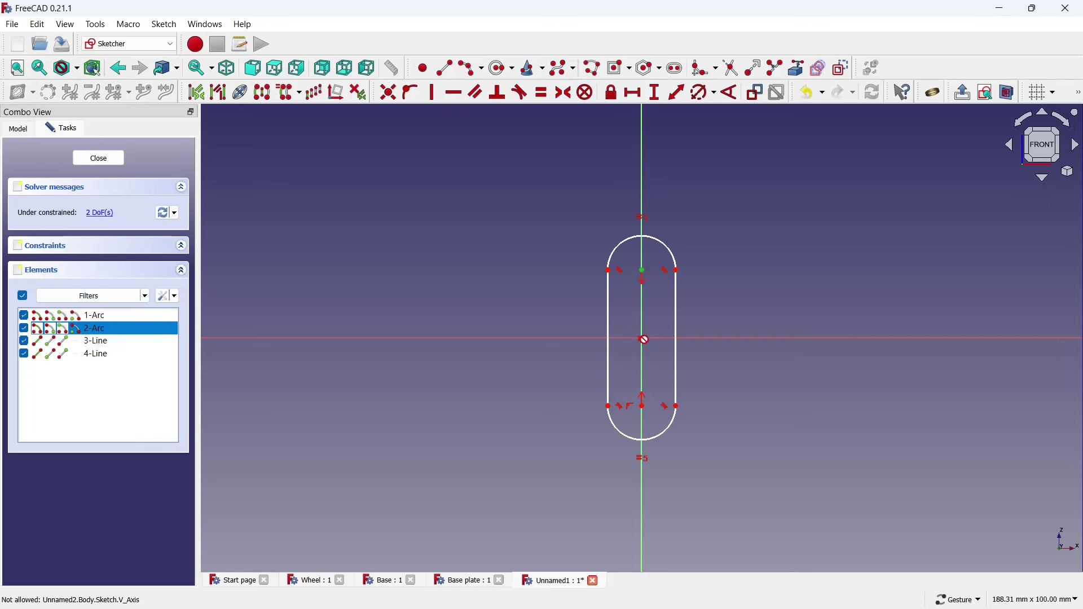
click(644, 406)
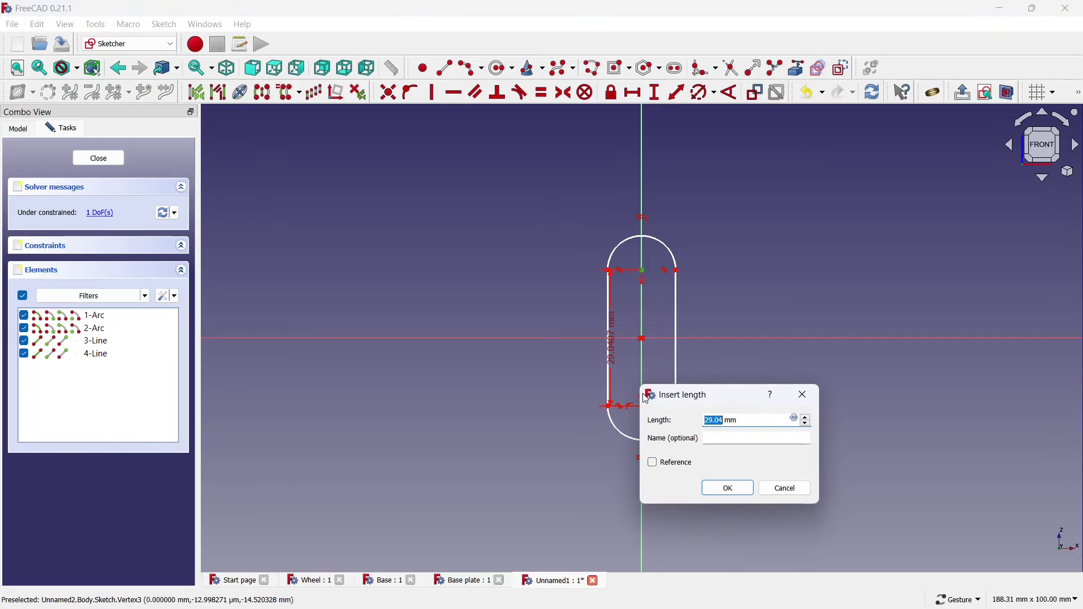
text(145)
click(728, 488)
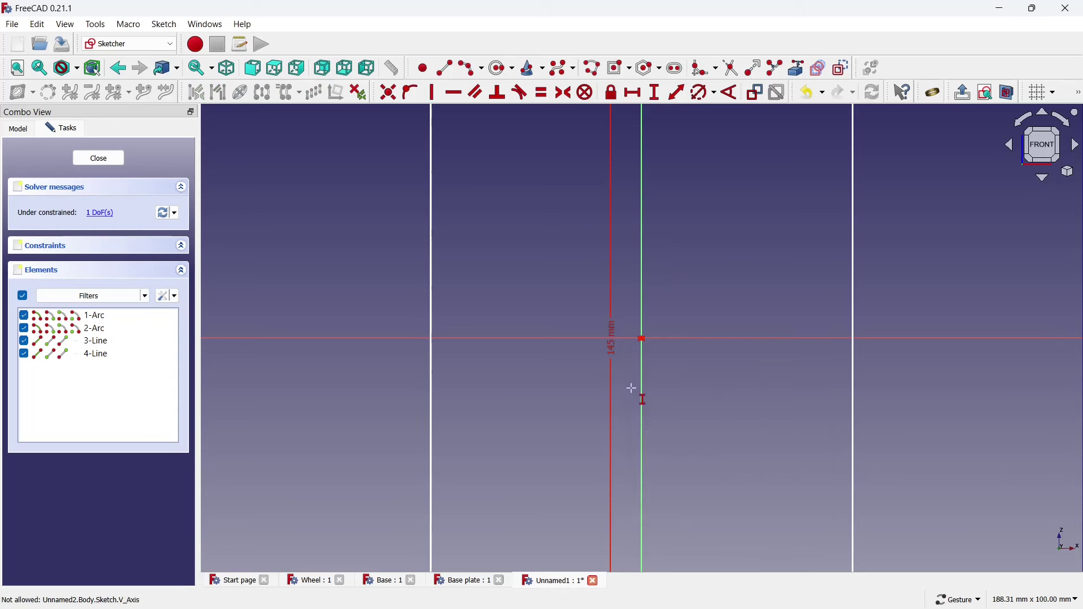
click(702, 93)
click(667, 179)
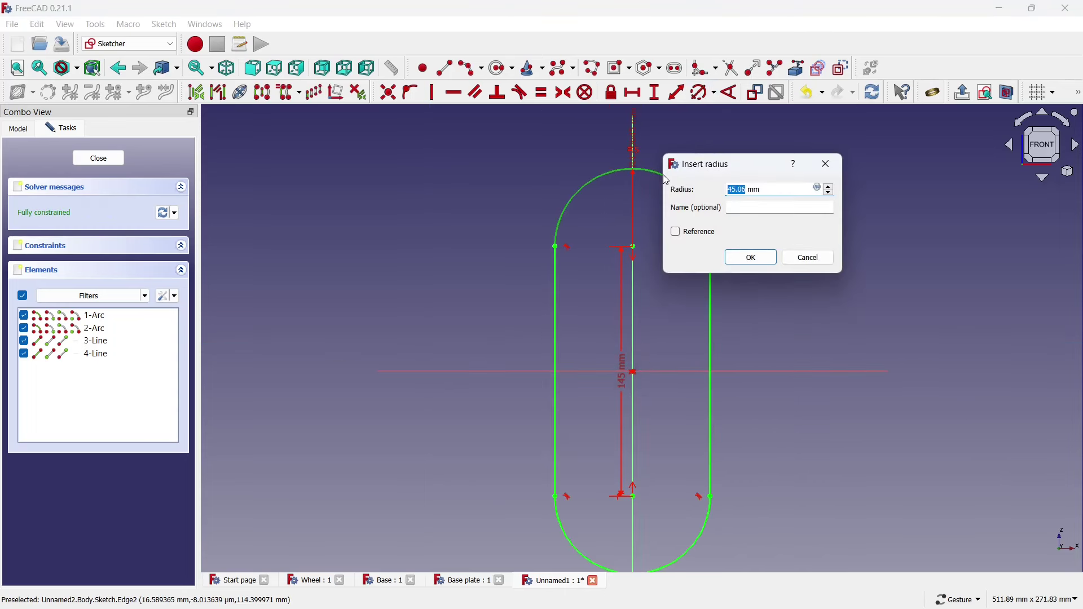
click(752, 257)
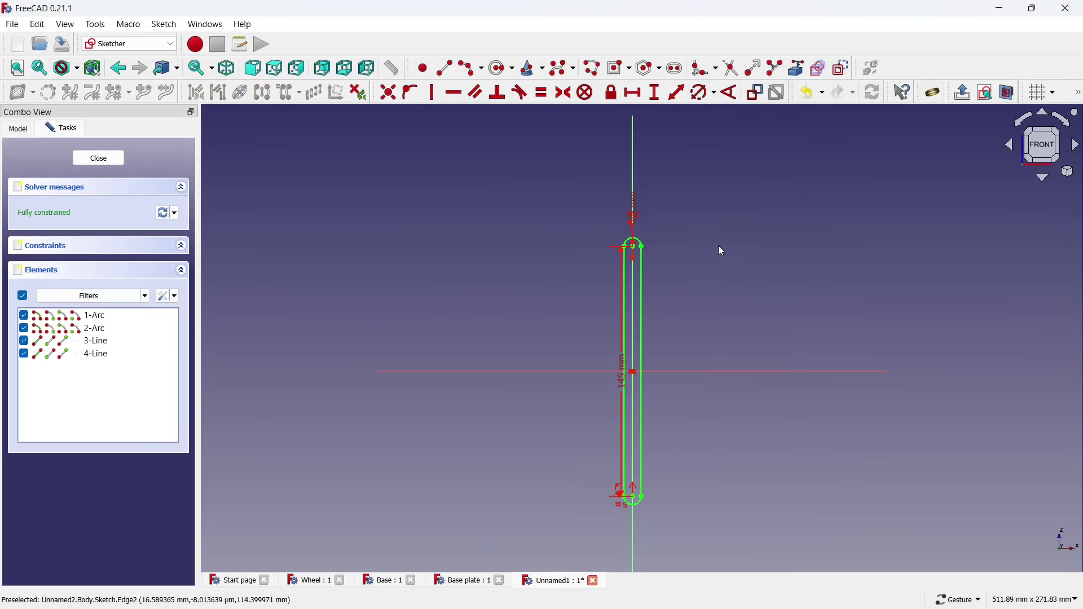
scroll(668, 208, up, 3)
scroll(666, 215, up, 2)
scroll(633, 264, up, 1)
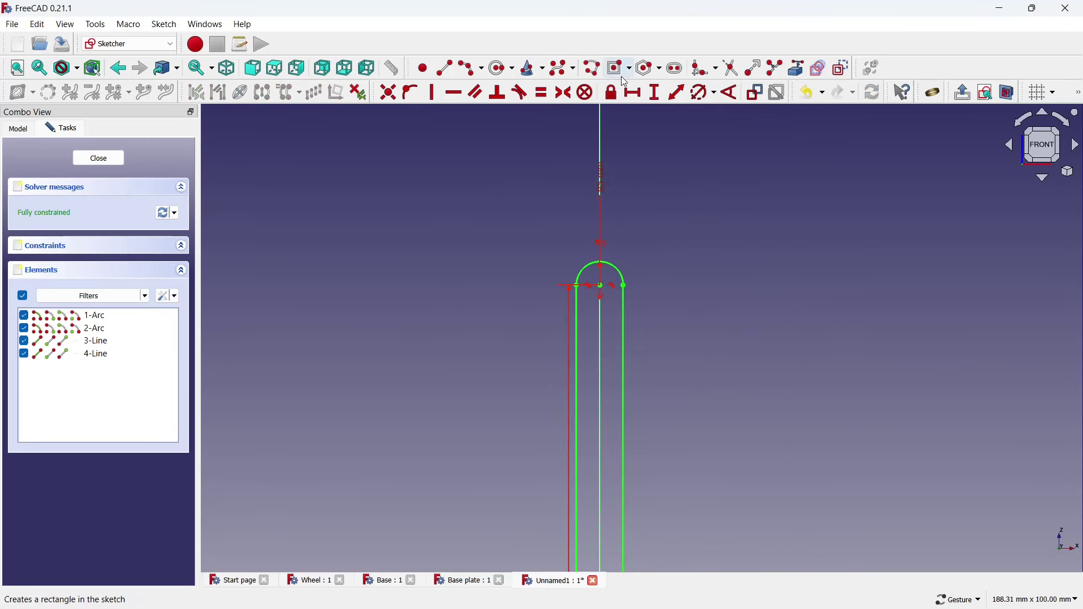
Draw a 4 mm diameter circle on the top arc centre
click(496, 69)
scroll(587, 265, up, 2)
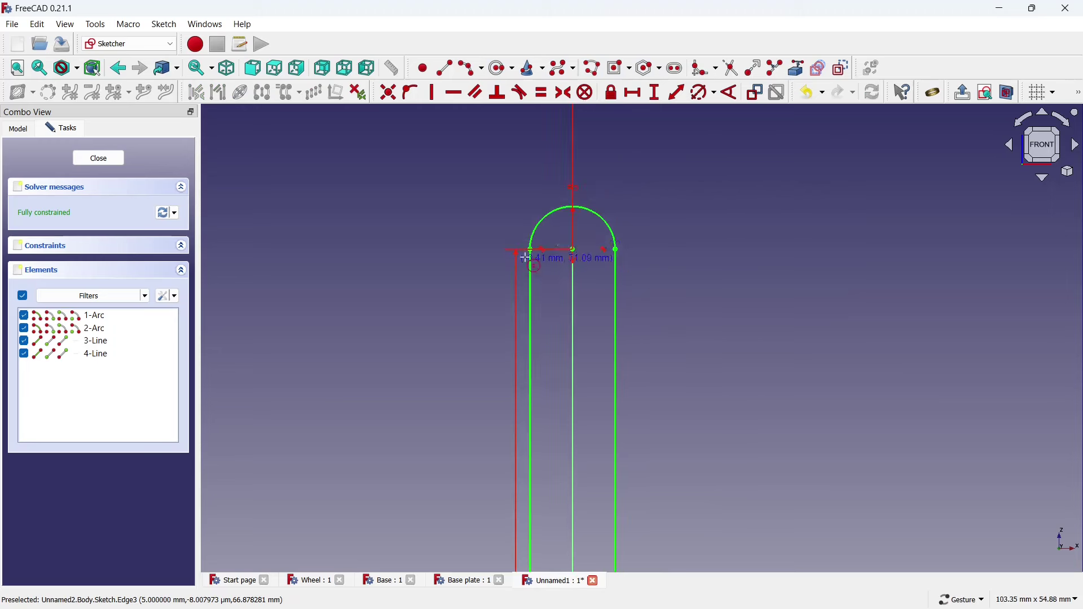
scroll(570, 233, up, 3)
click(575, 264)
click(599, 244)
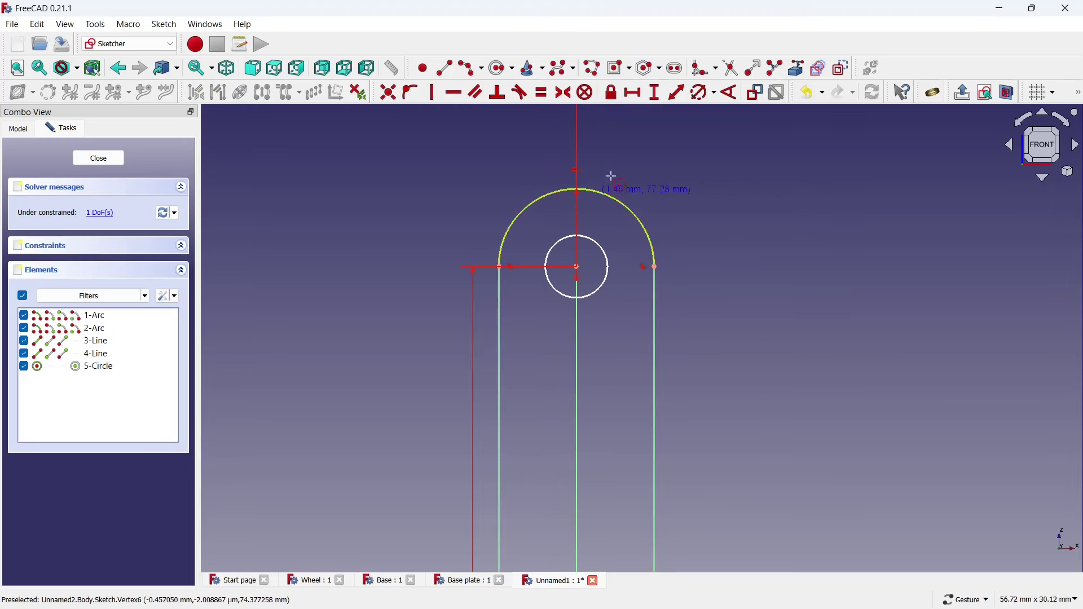
click(605, 250)
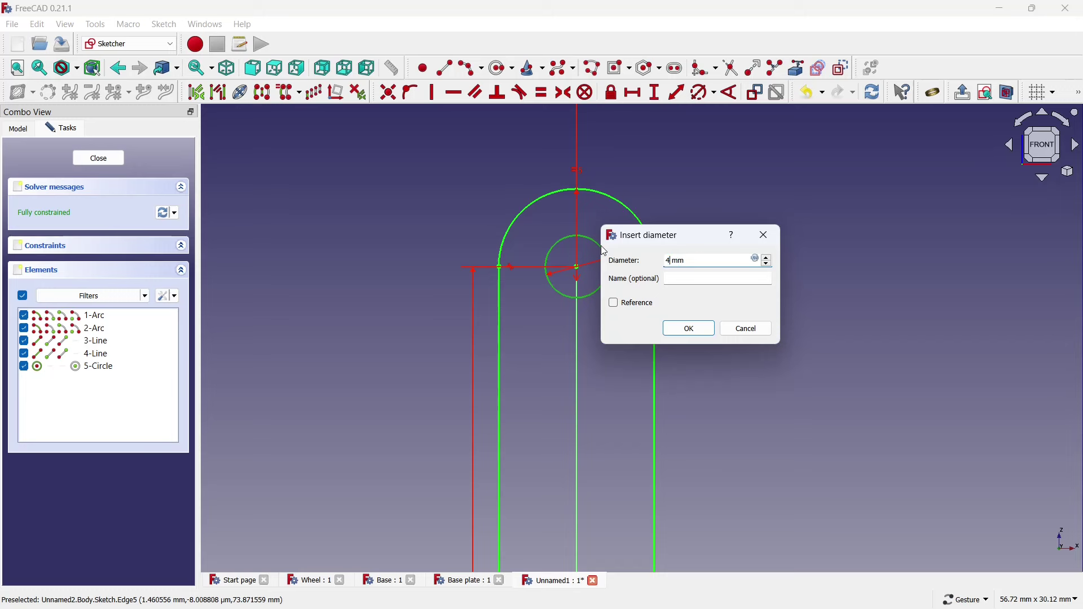
click(689, 329)
scroll(615, 231, down, 3)
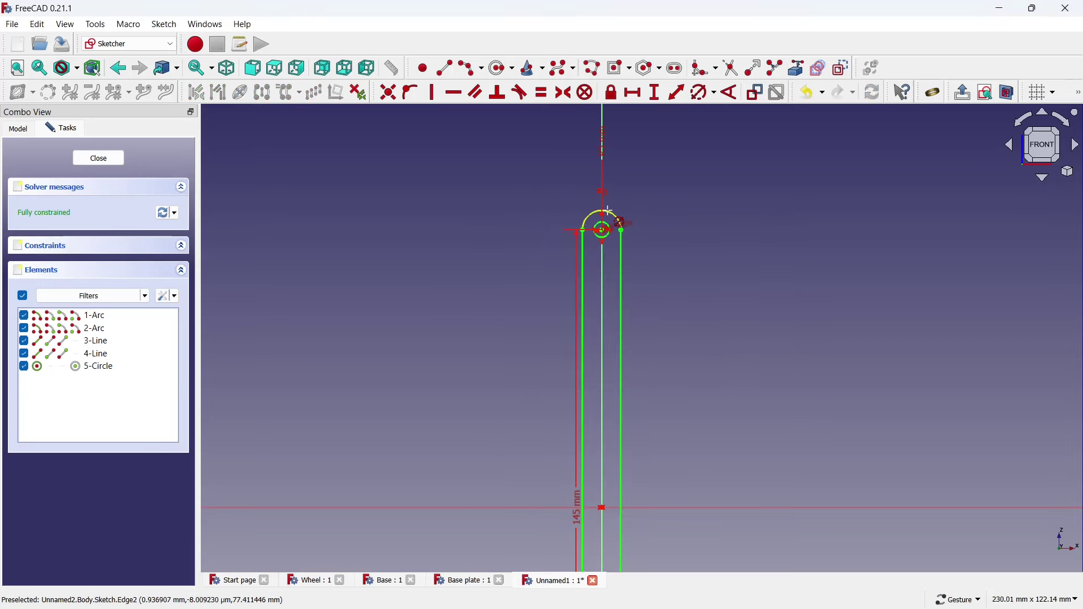
scroll(609, 220, down, 2)
scroll(607, 216, down, 2)
scroll(627, 514, up, 2)
scroll(578, 288, up, 3)
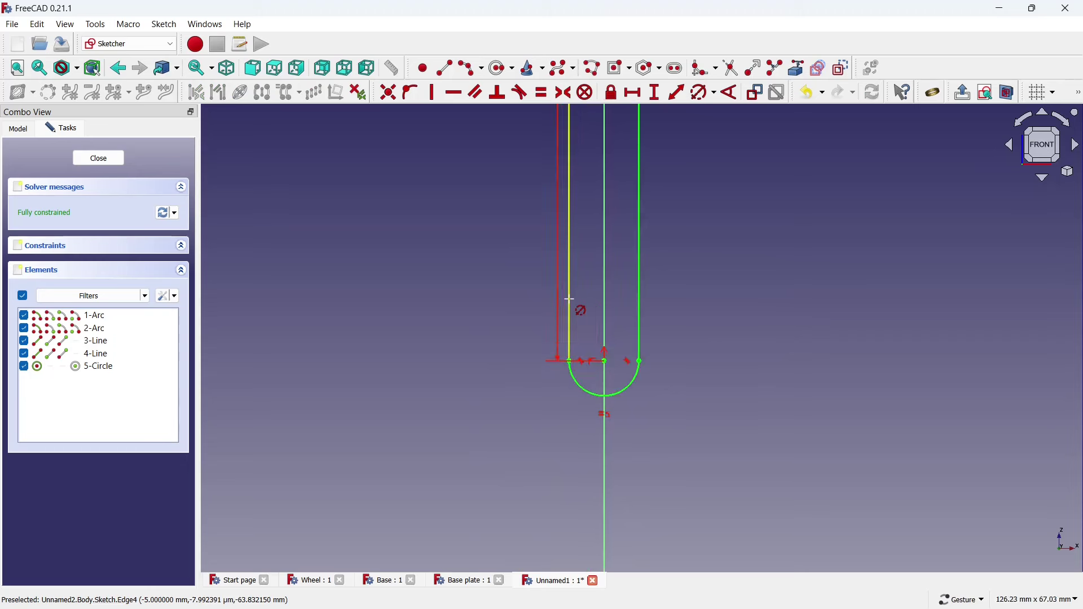
Draw a 4 mm diameter circle on the bottom arc centre and close the sketch
click(502, 68)
scroll(643, 347, up, 1)
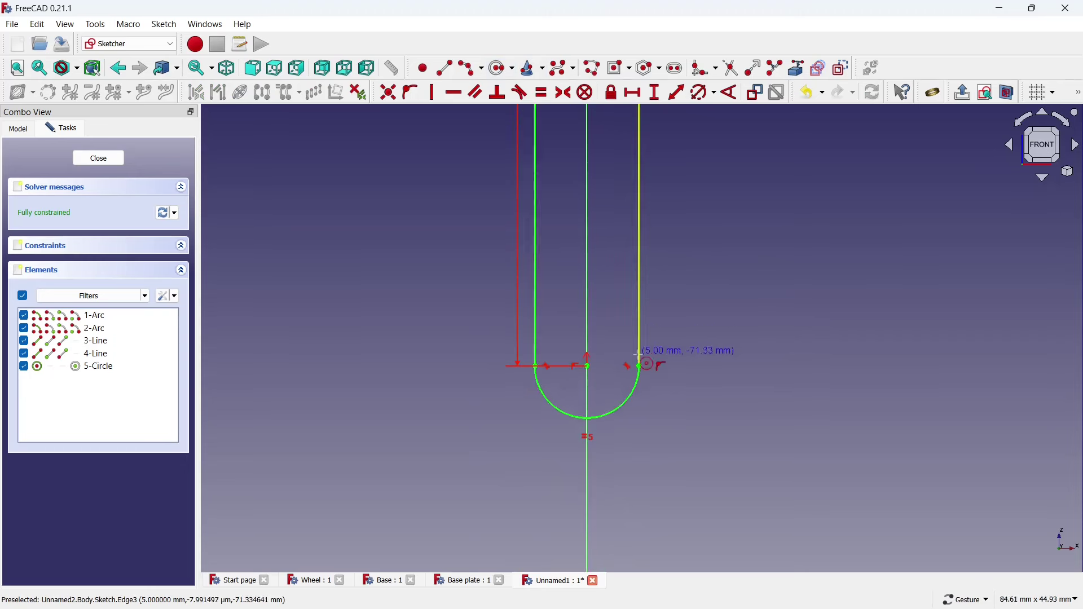
scroll(582, 370, up, 2)
click(577, 370)
click(577, 327)
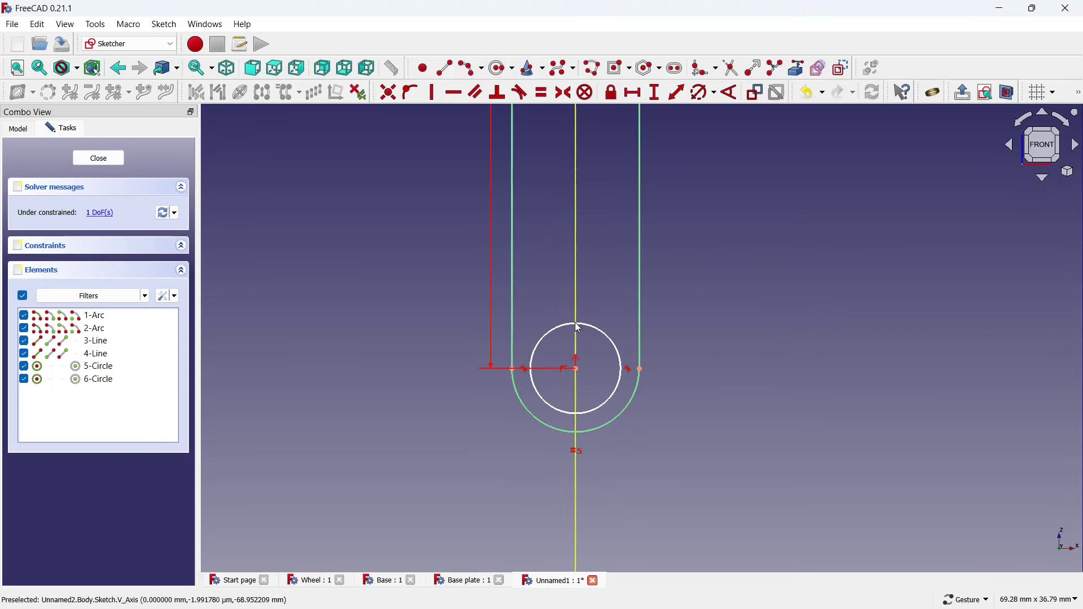
click(580, 331)
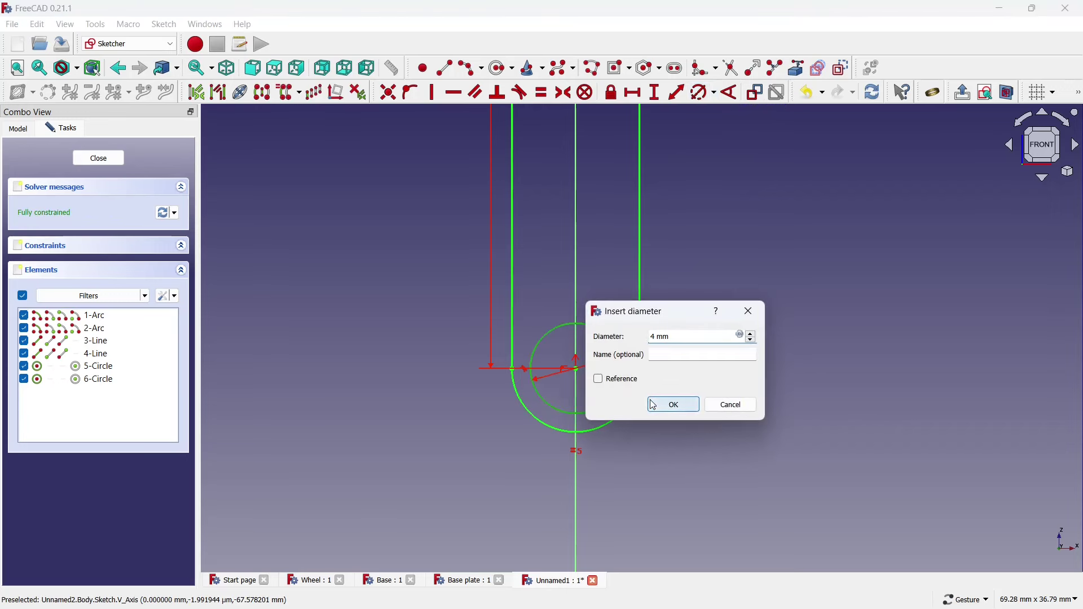
click(673, 404)
scroll(633, 438, down, 3)
scroll(634, 437, down, 2)
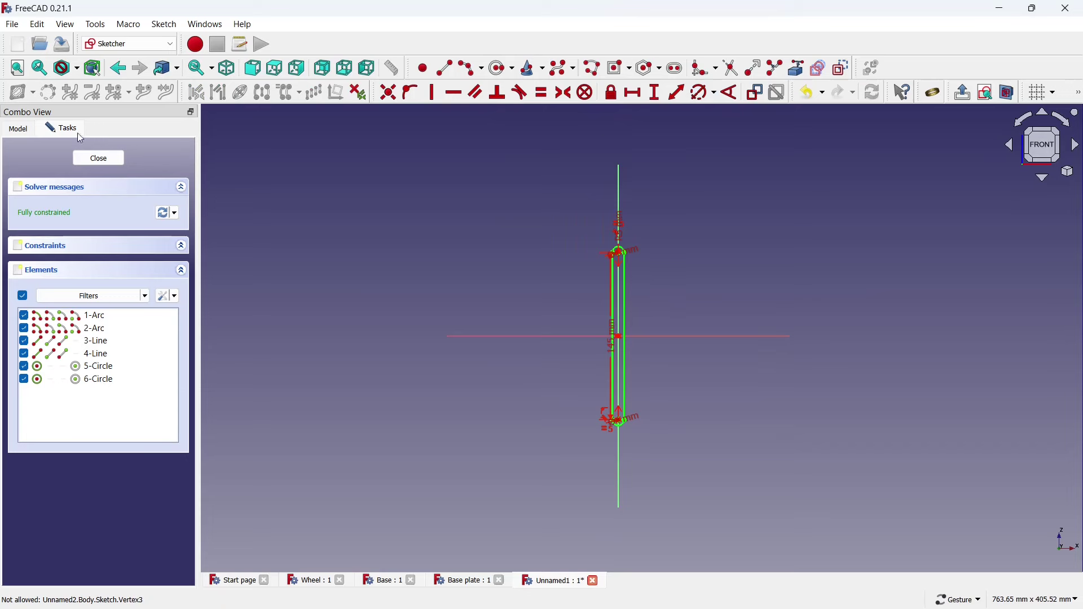
click(83, 164)
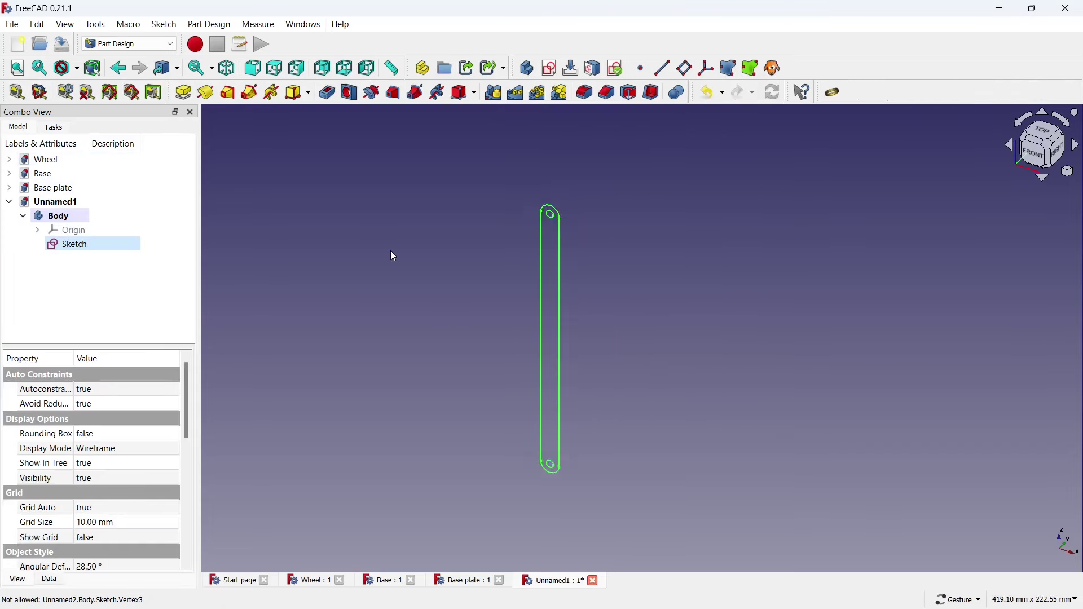
Pad the slot sketch 2 mm thick
click(192, 88)
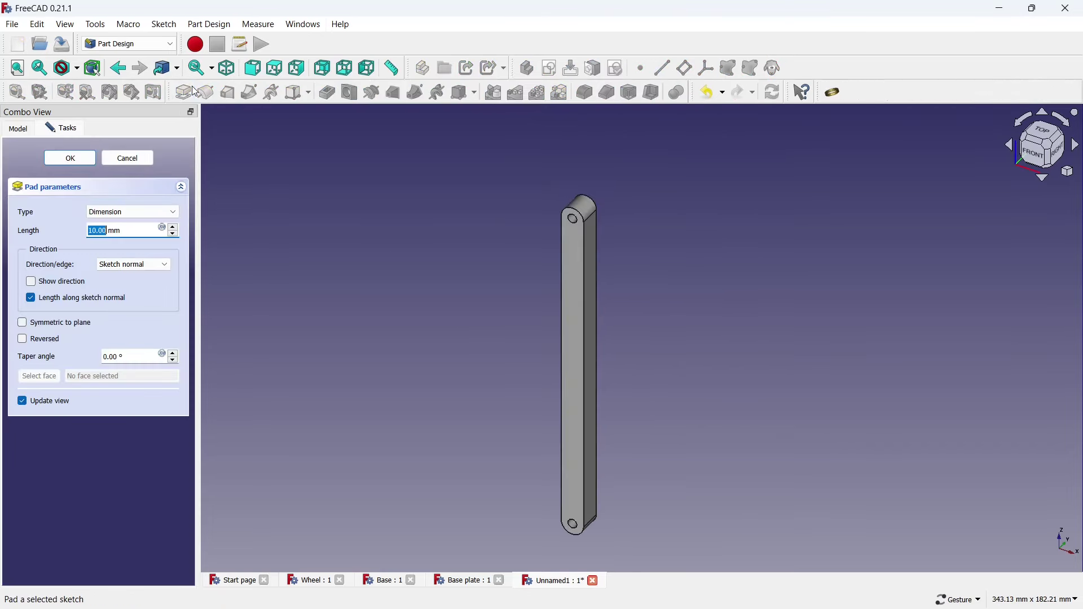
text(3)
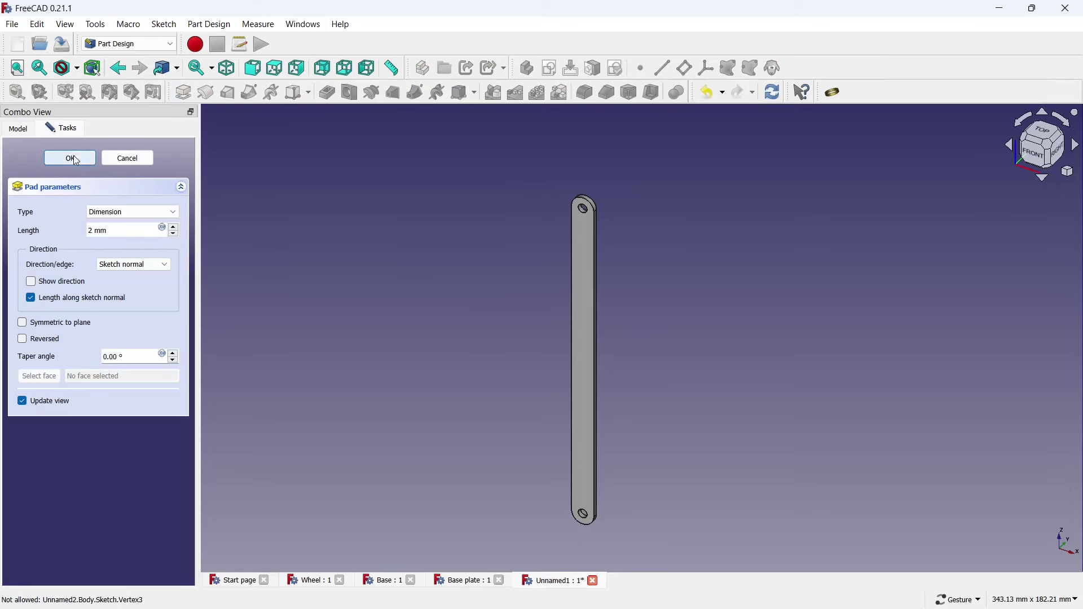
click(71, 158)
Save the part as 'Link' in the Wheel folder
key(ctrl+s)
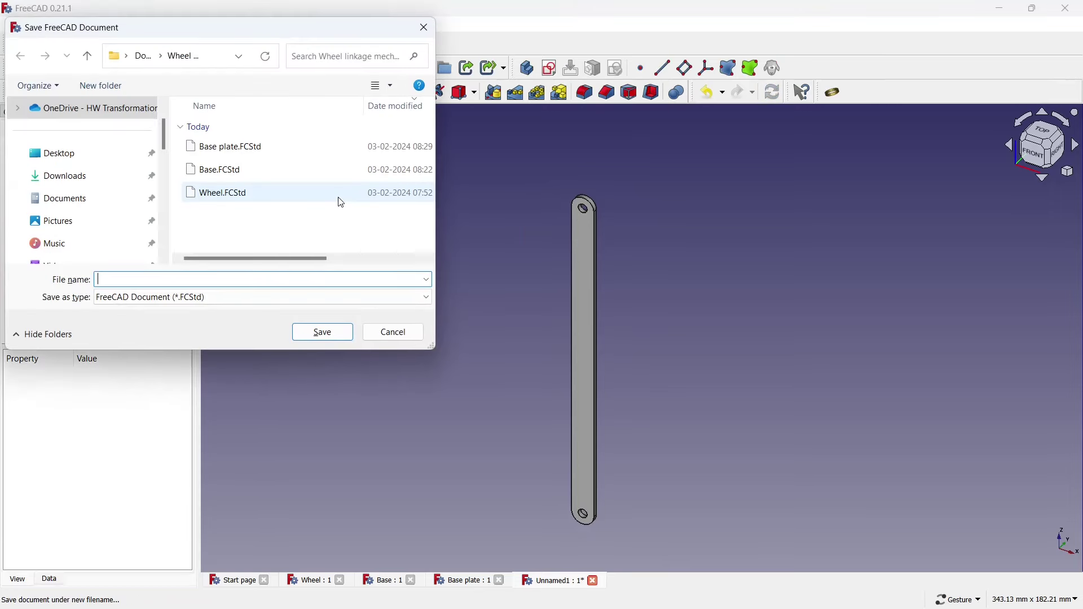
key(Caps_Lock)
text(L)
key(Caps_Lock)
text(ink)
click(326, 327)
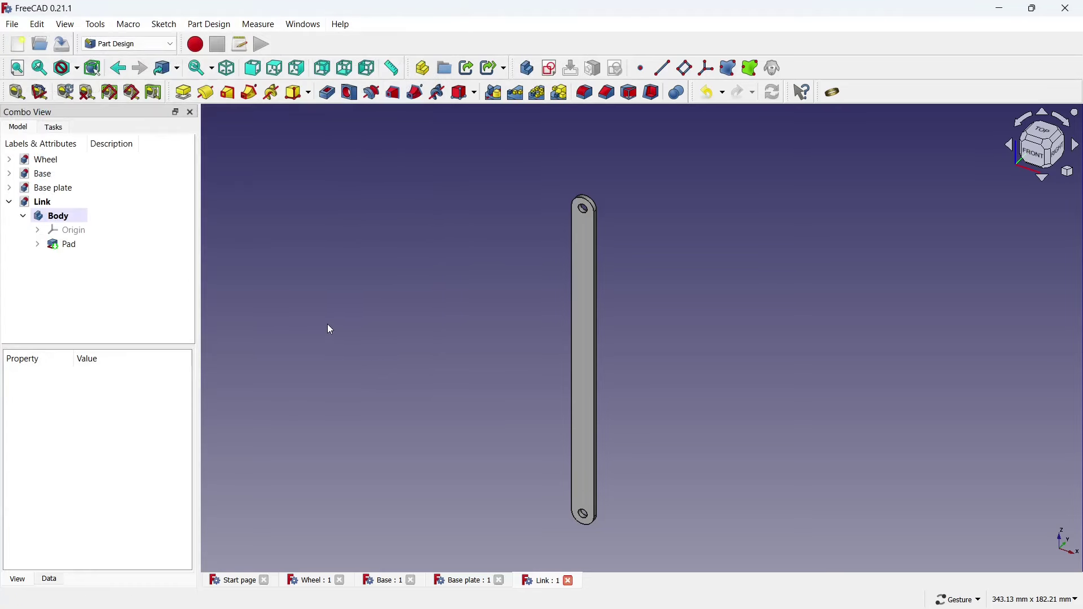
In a new document, sketch on the XZ plane and draw a vertical slot
click(17, 44)
click(564, 67)
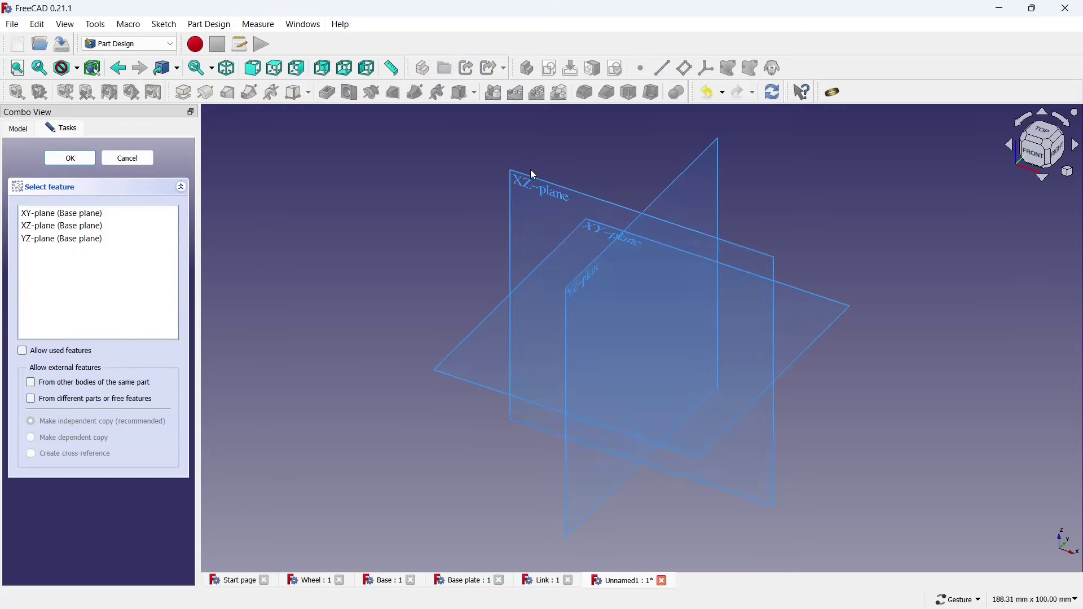
click(532, 179)
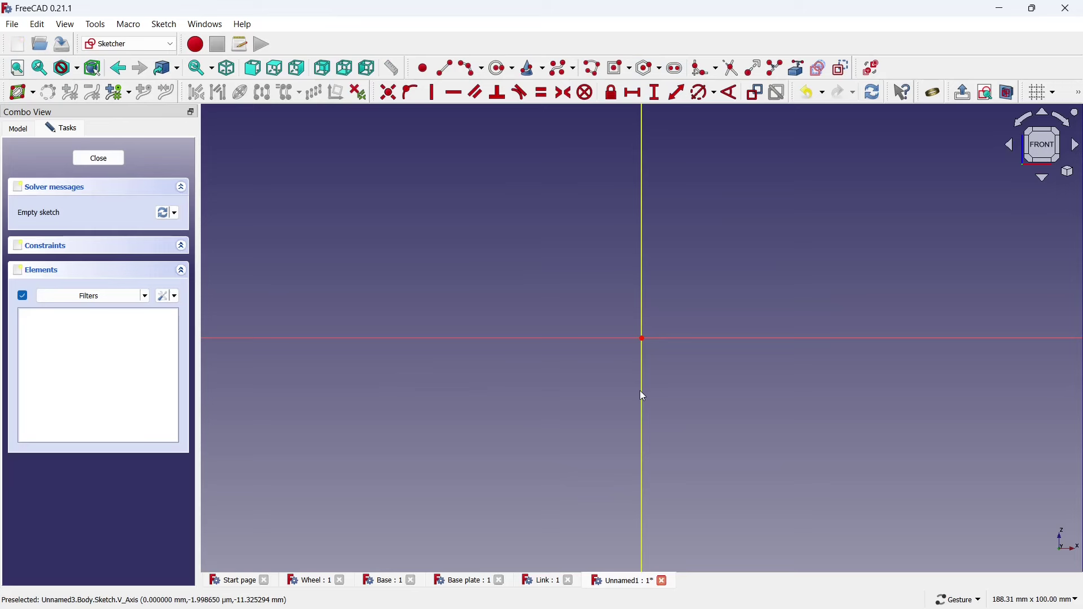
click(675, 68)
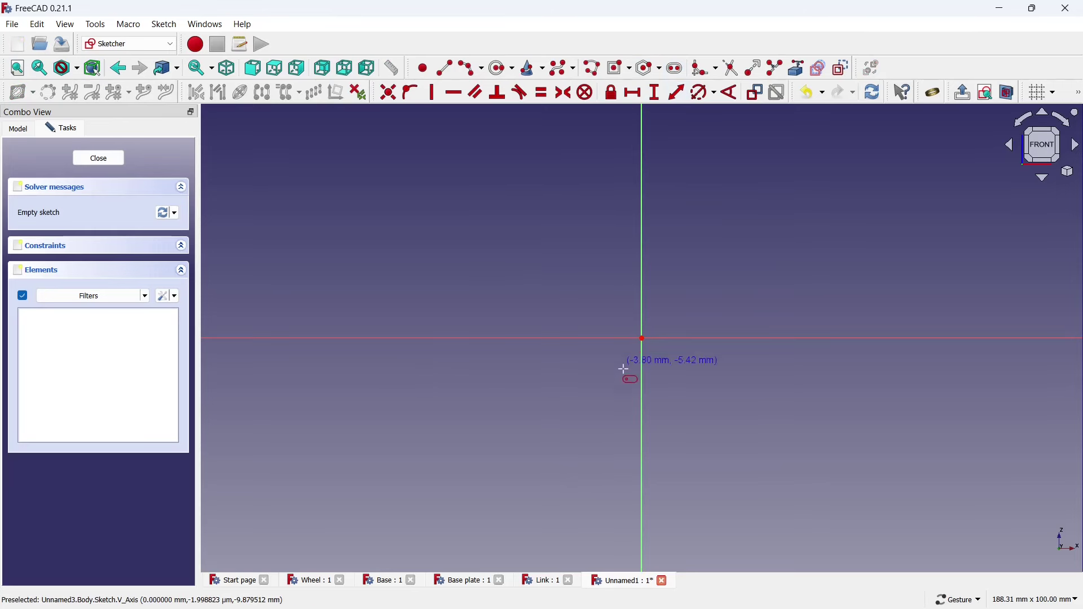
click(642, 403)
click(639, 257)
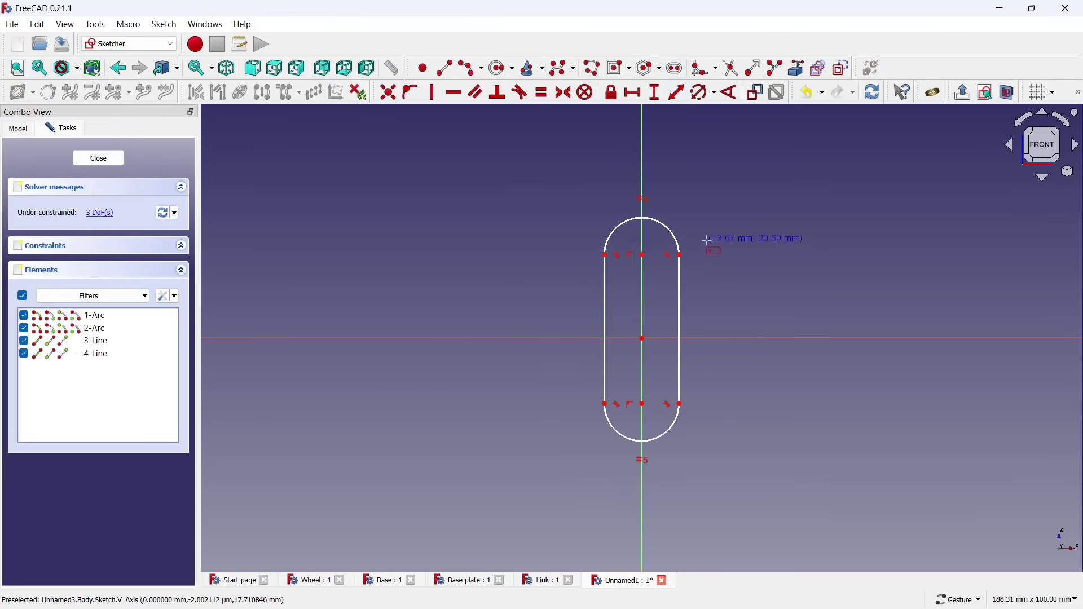
right_click(646, 258)
Make the two arc centres symmetric about the origin
click(637, 258)
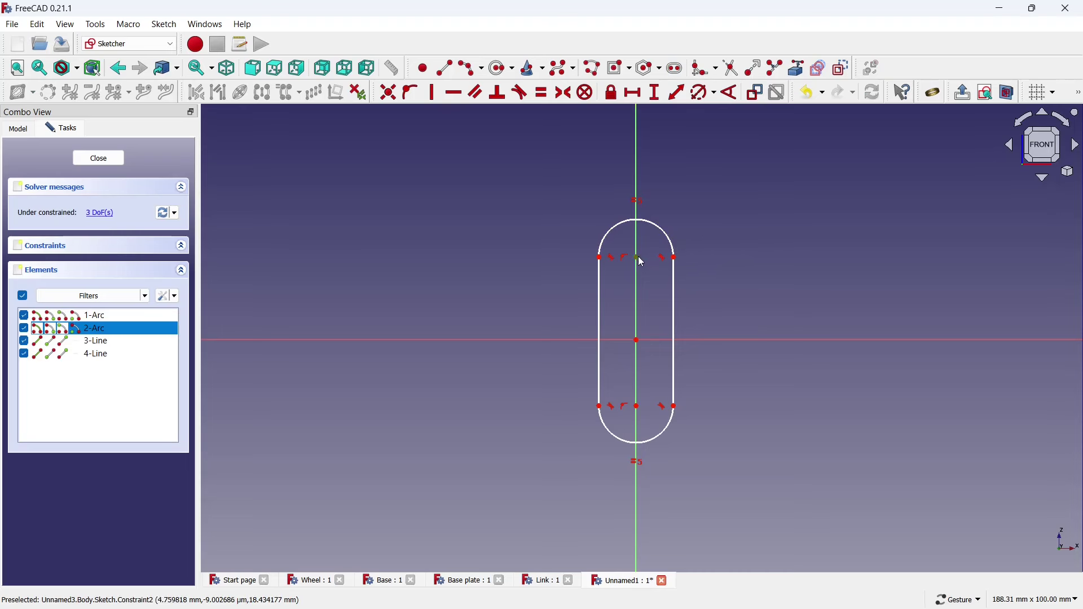
click(637, 406)
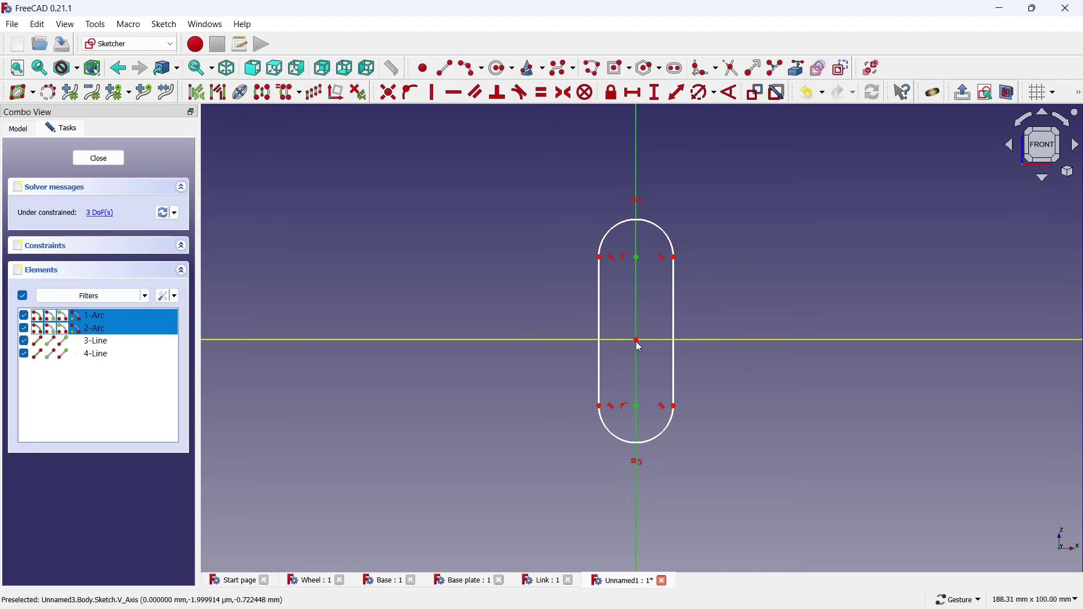
click(685, 292)
click(638, 257)
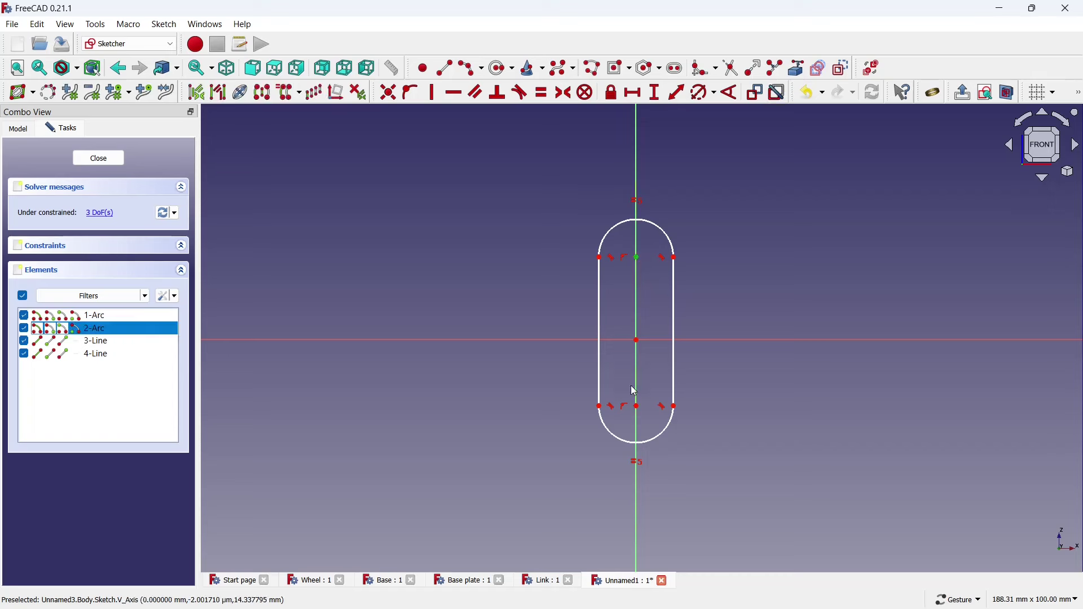
click(638, 407)
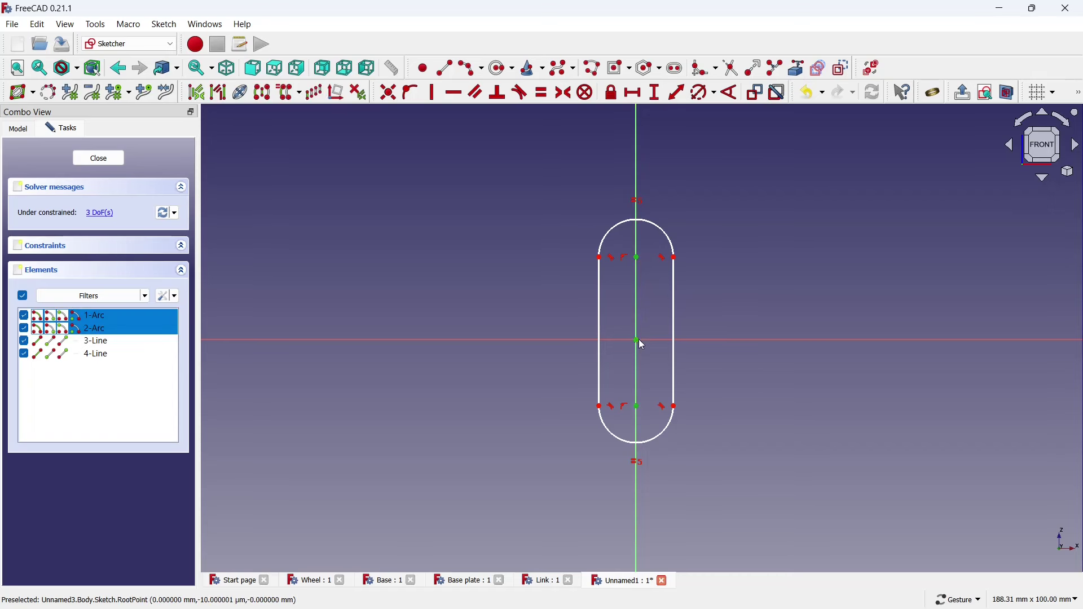
click(565, 92)
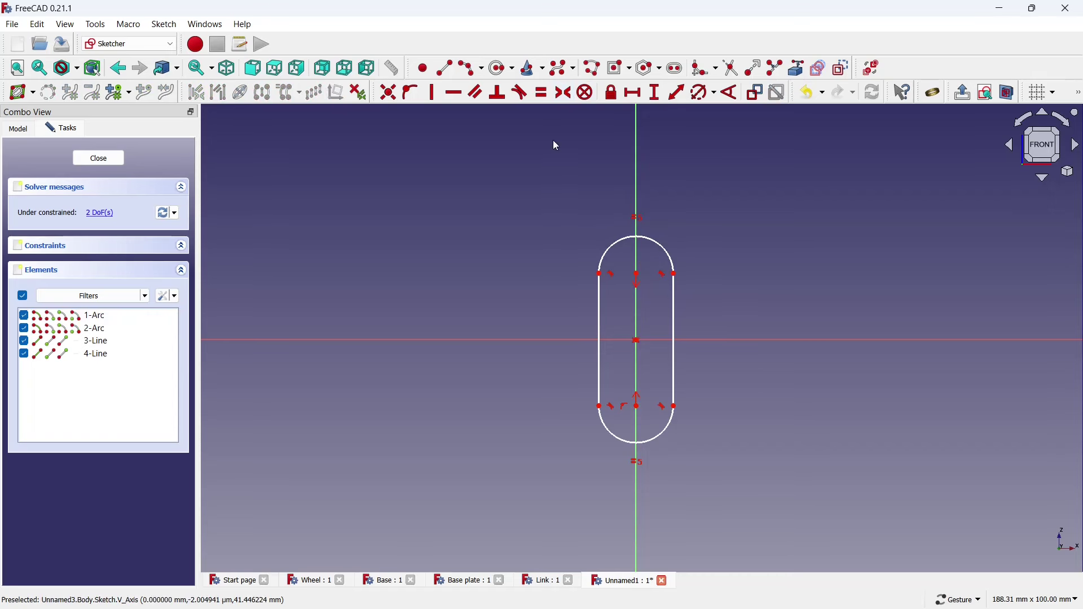
Set 72.5 mm between the arc centres and a 5 mm arc radius
click(656, 92)
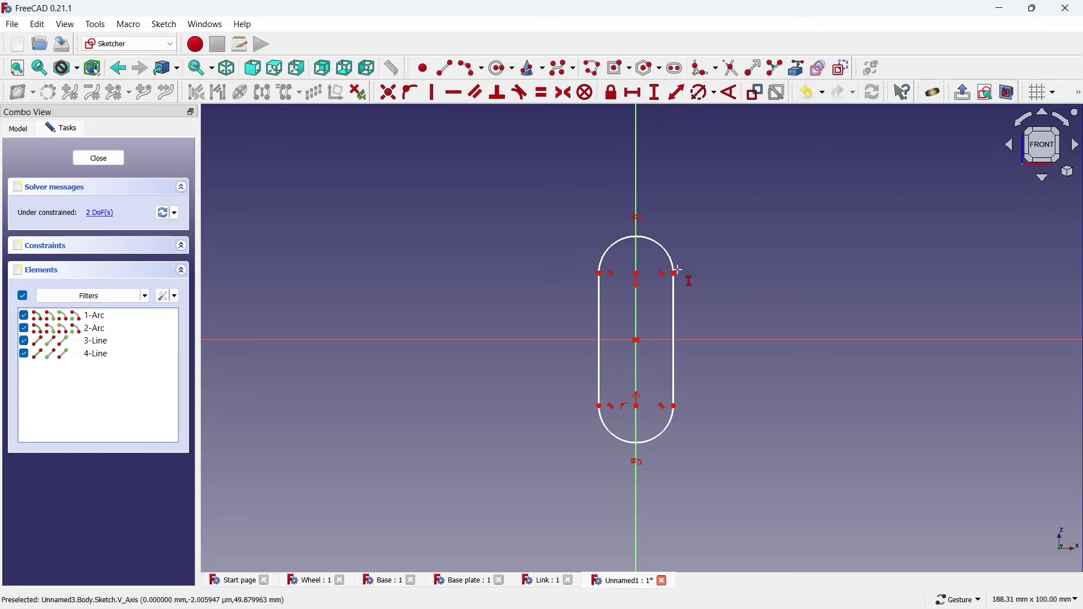
click(638, 275)
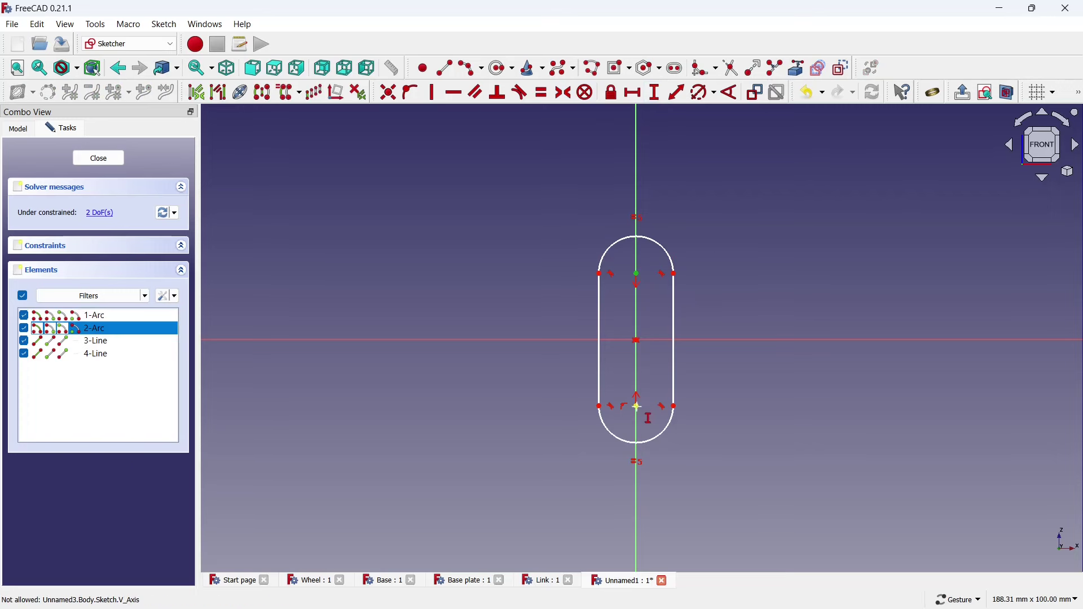
click(638, 408)
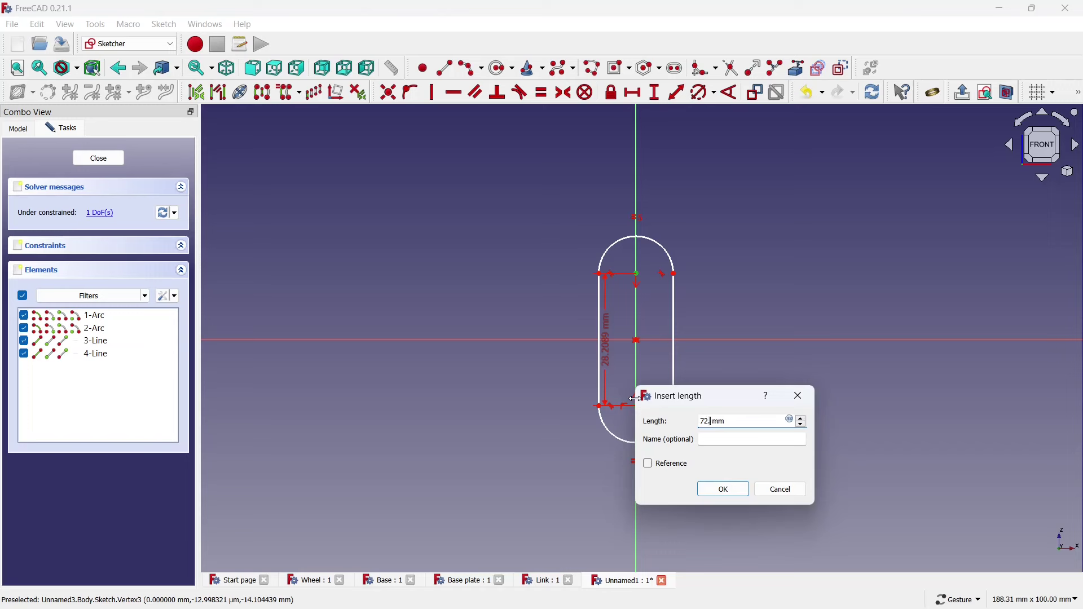
click(720, 488)
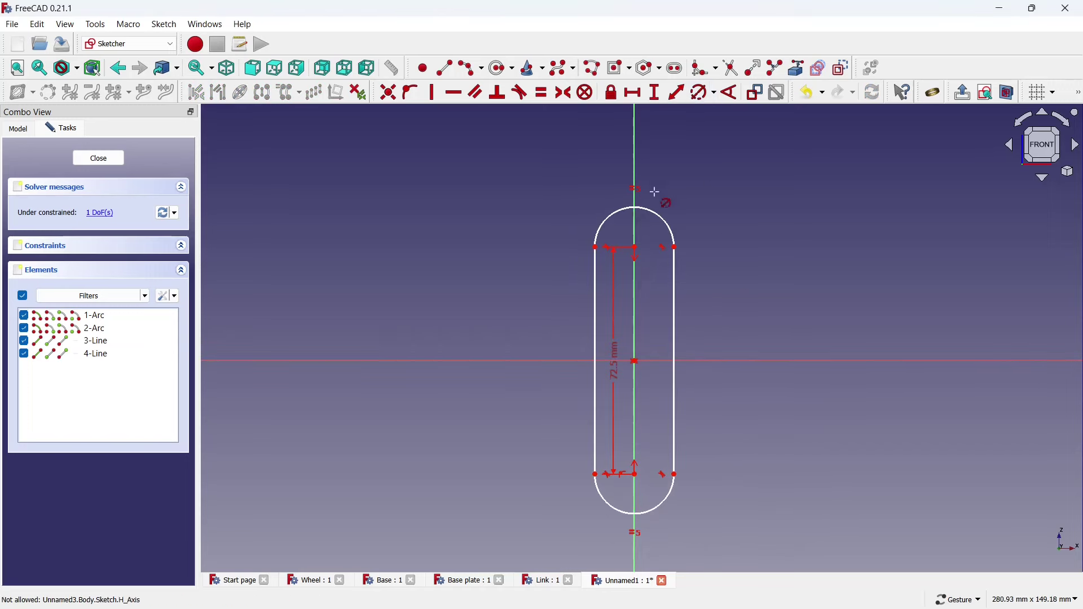
click(654, 209)
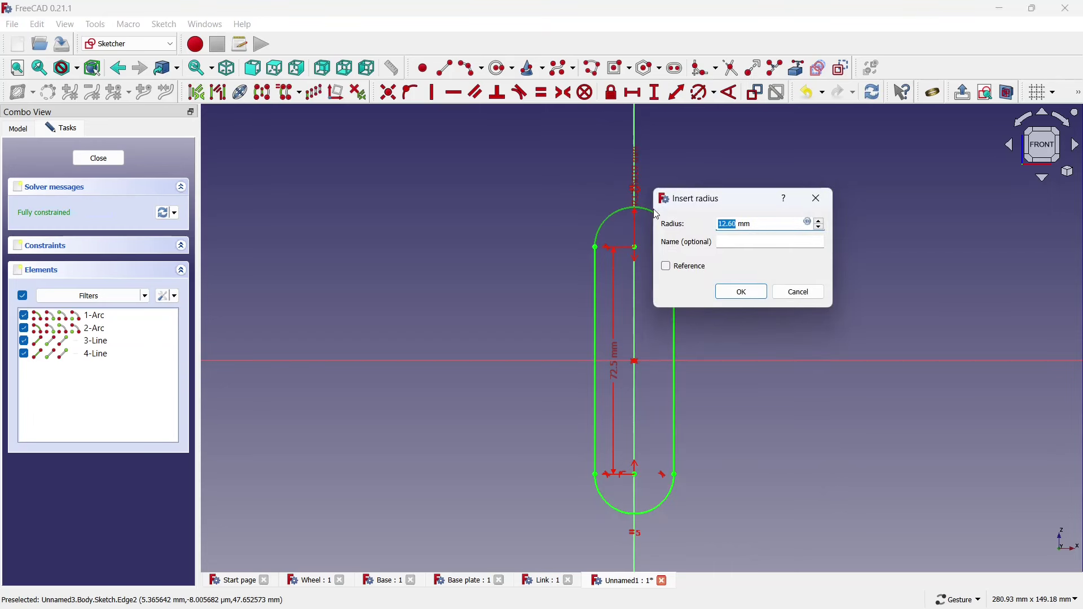
click(717, 291)
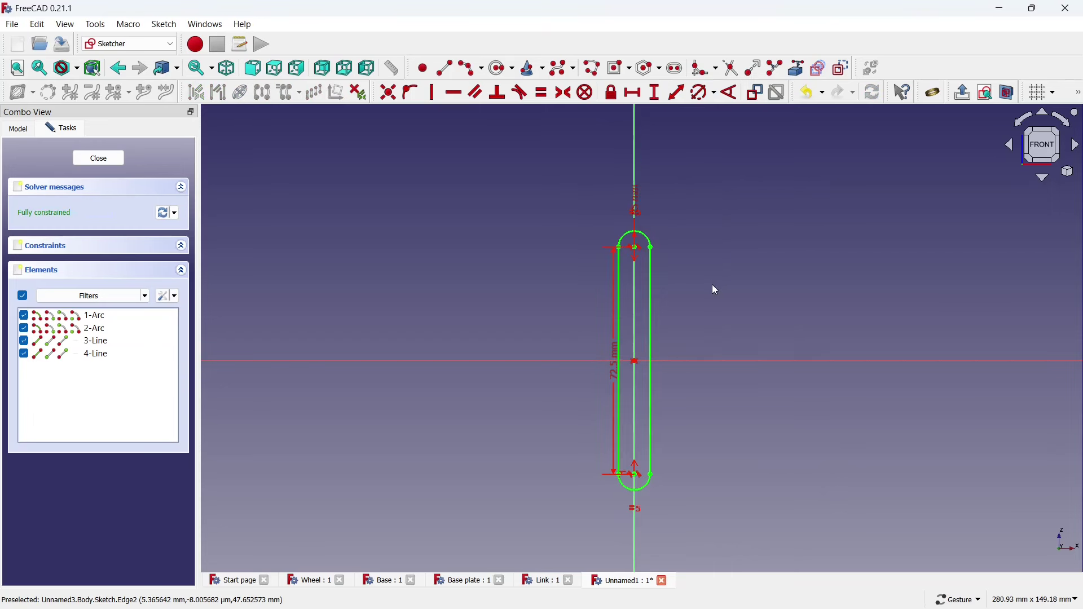
scroll(626, 248, up, 2)
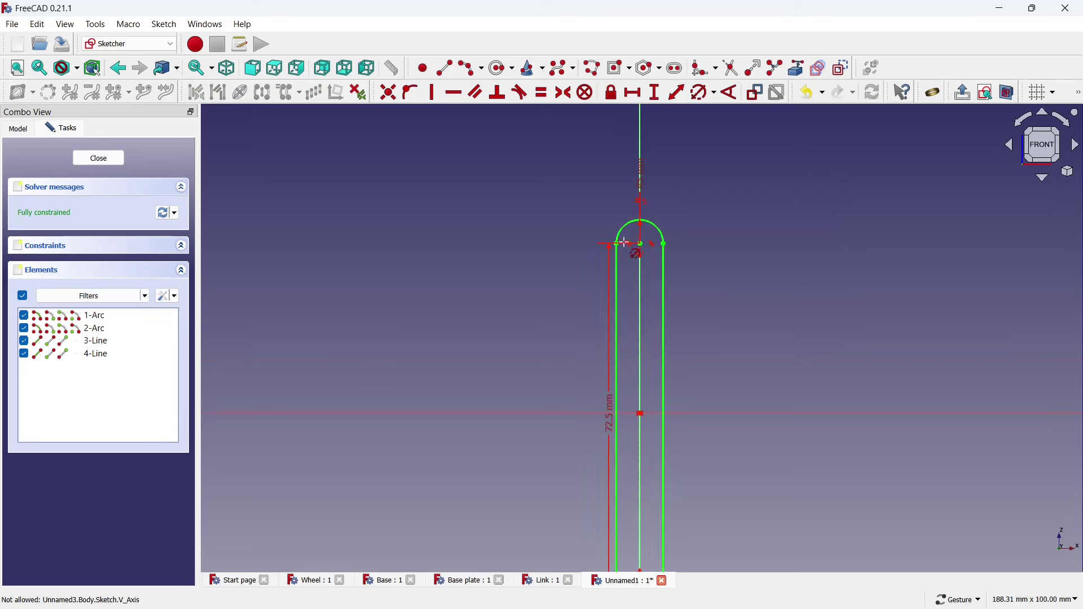
scroll(685, 228, up, 3)
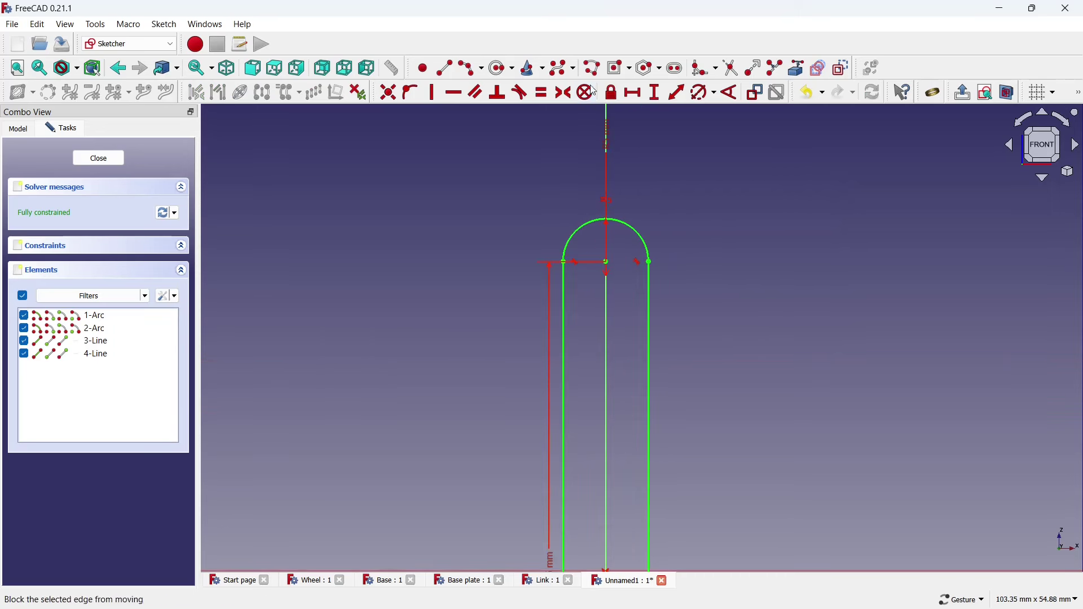
click(502, 69)
scroll(590, 217, up, 1)
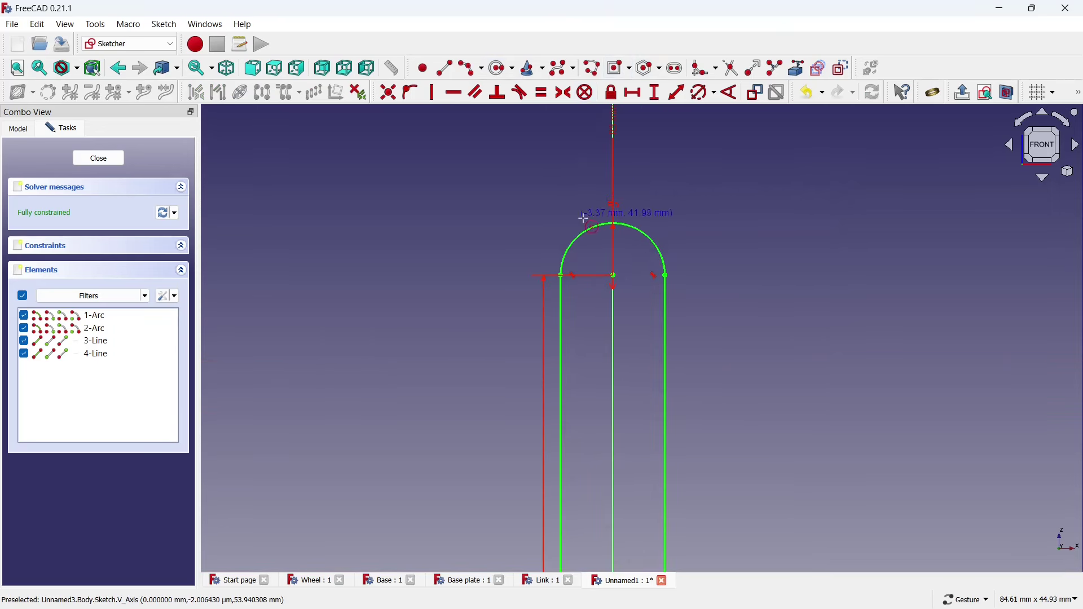
scroll(633, 261, up, 2)
scroll(633, 261, up, 2)
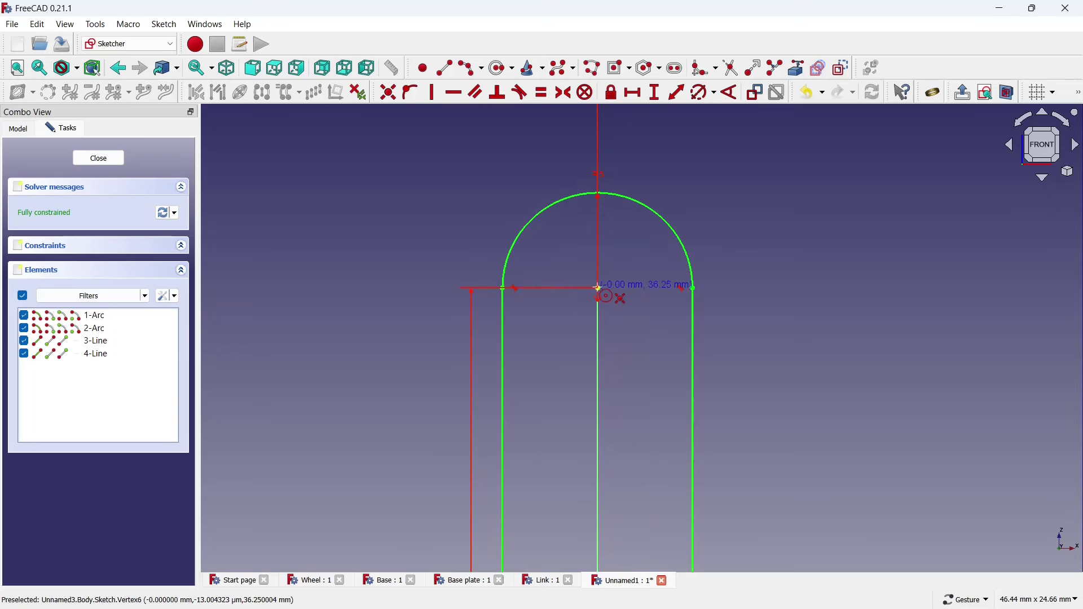
Add a 4 mm diameter circle at the top arc centre
click(599, 289)
click(586, 258)
click(703, 92)
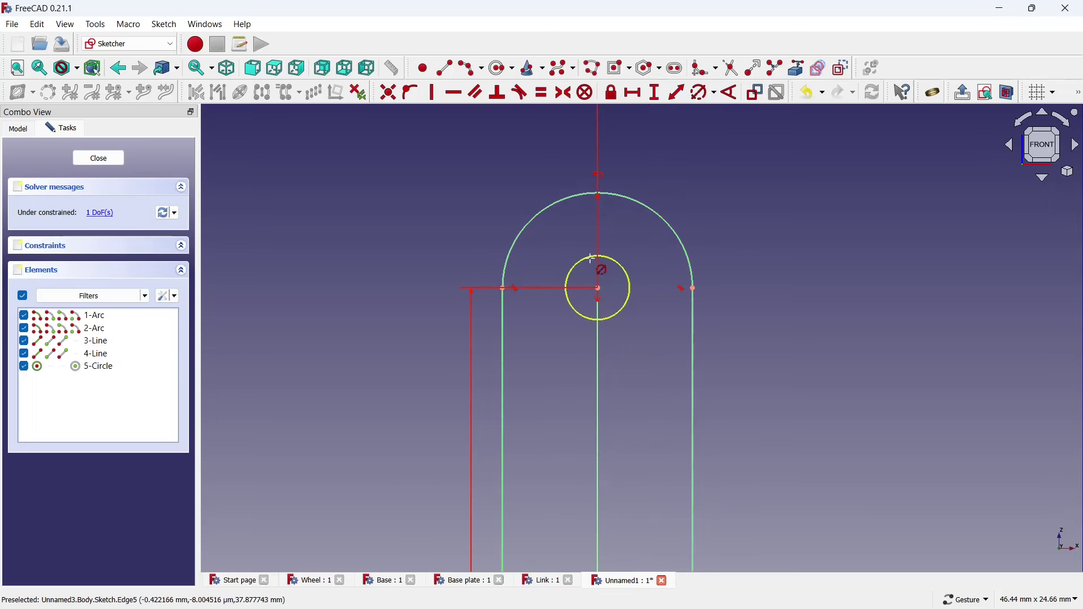
click(592, 261)
text(4)
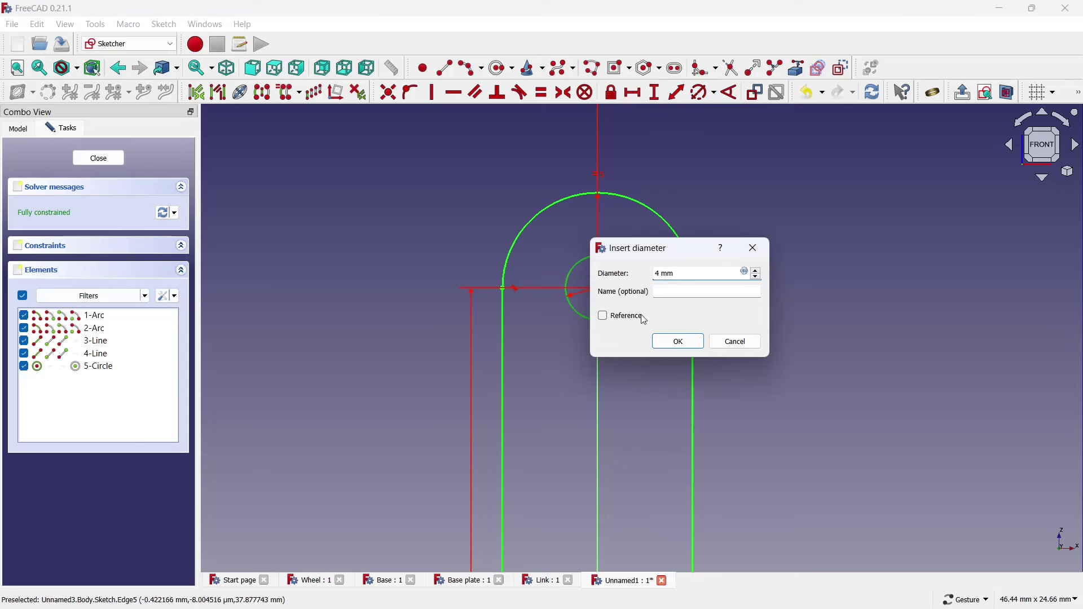
click(665, 343)
scroll(619, 223, down, 5)
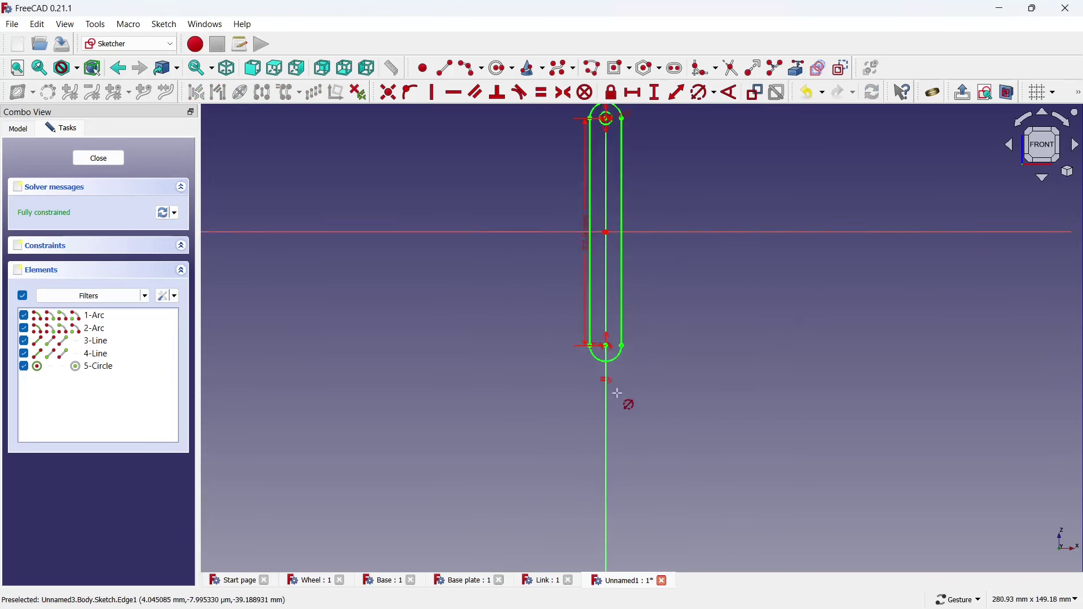
scroll(632, 283, up, 5)
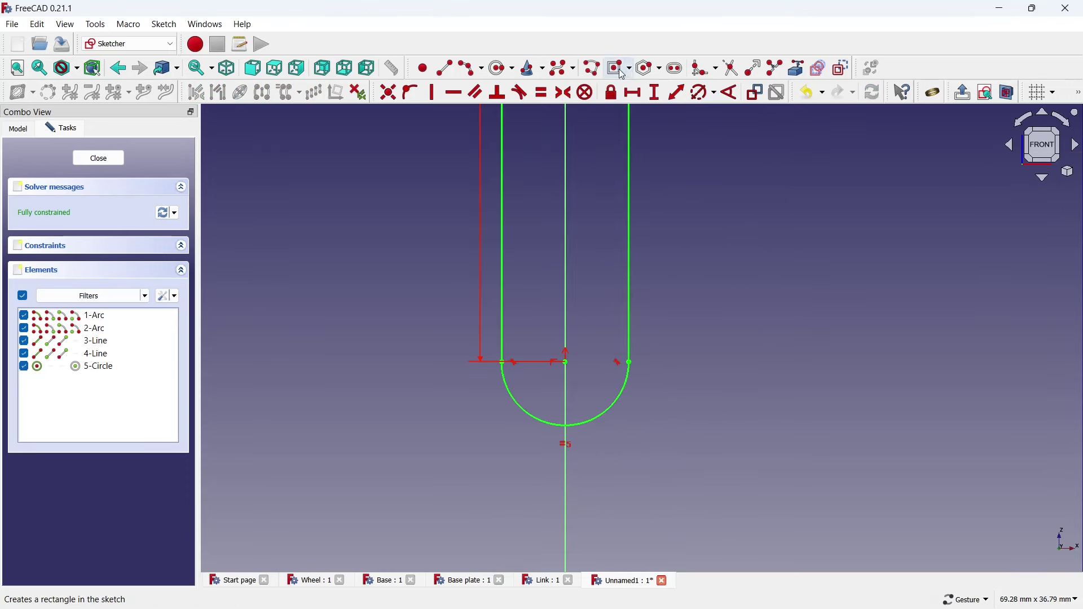
Add a 4 mm diameter circle at the lower arc centre and close the sketch
click(501, 67)
scroll(604, 401, up, 3)
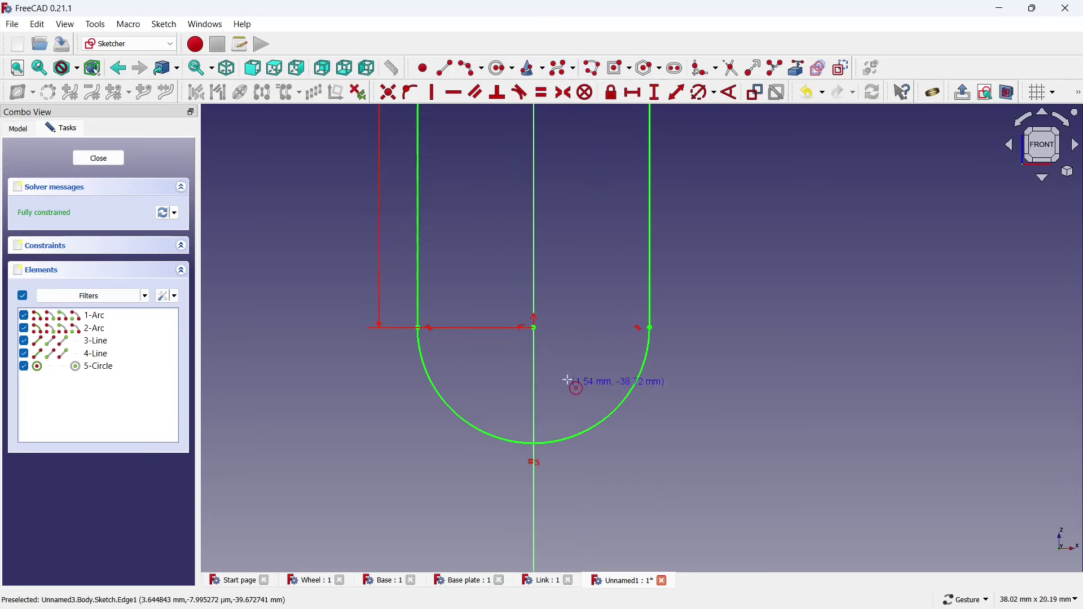
click(534, 328)
click(551, 285)
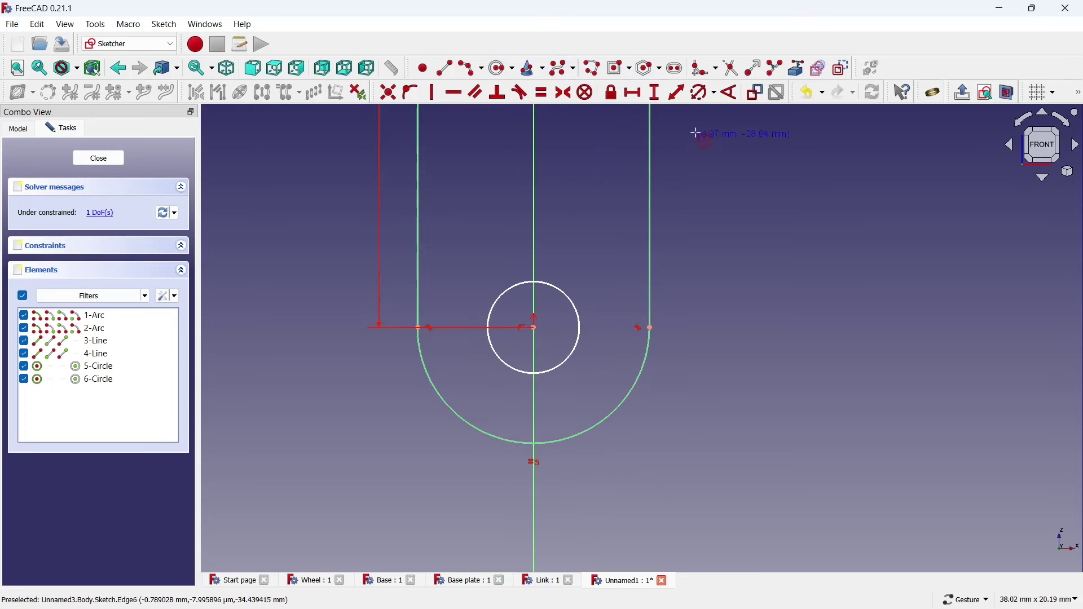
click(695, 102)
click(557, 289)
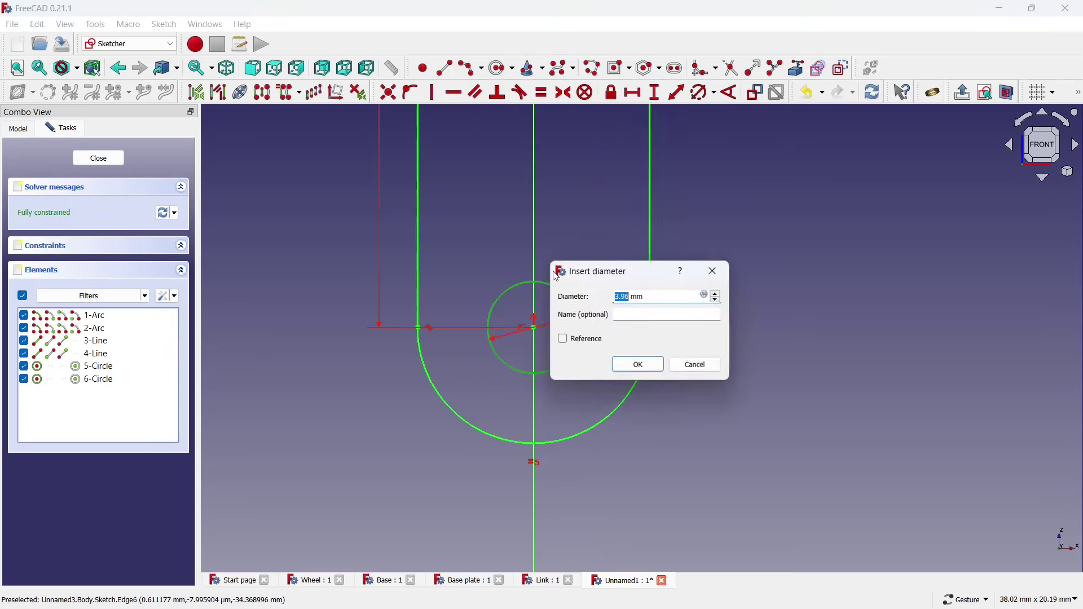
click(635, 365)
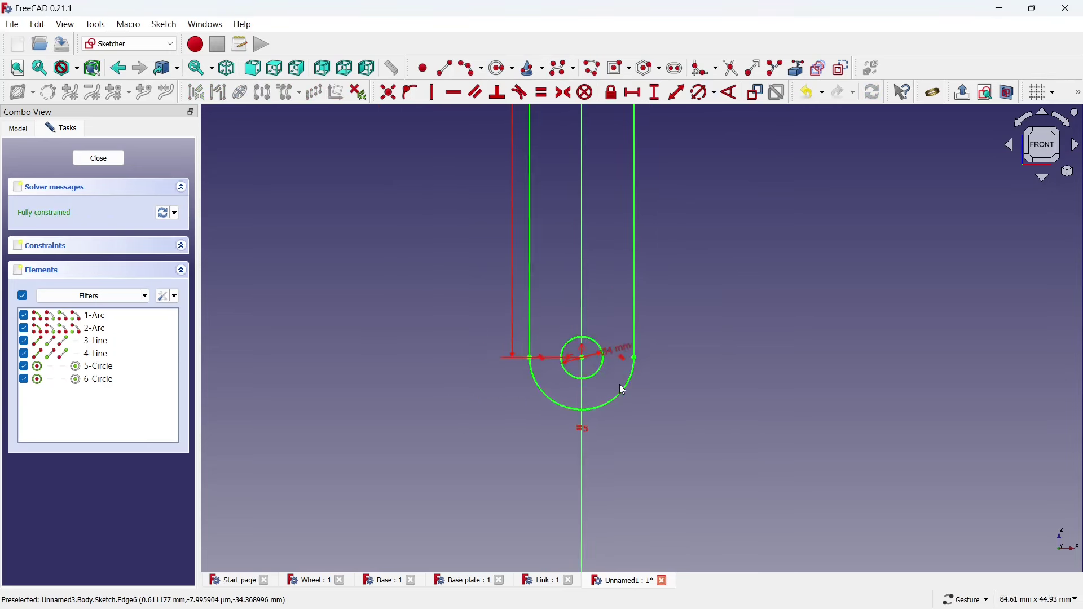
scroll(618, 381, down, 5)
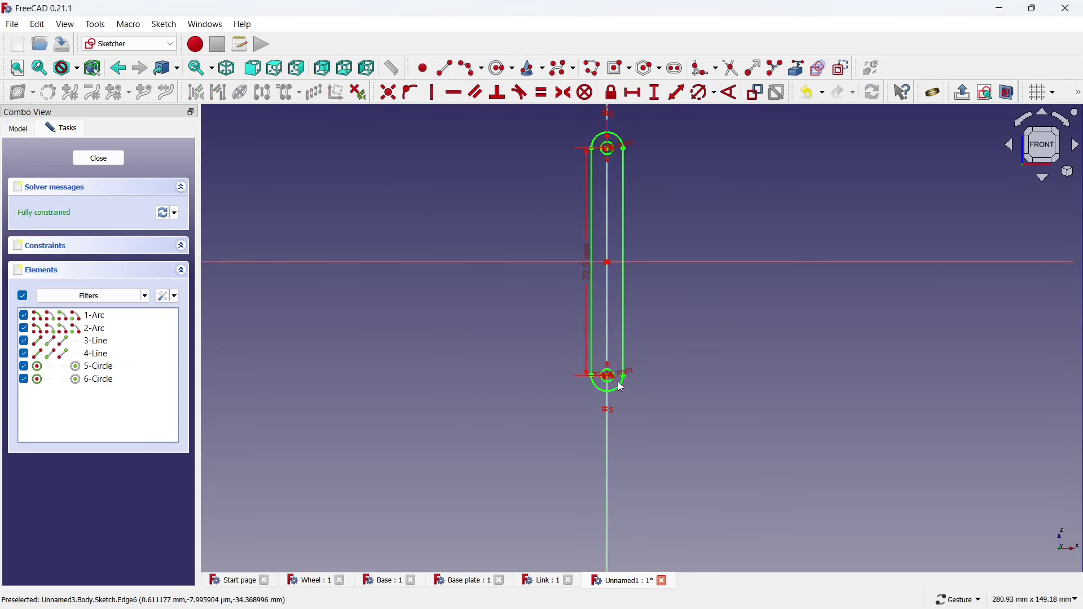
click(91, 158)
Pad the link sketch 2 mm thick
click(184, 93)
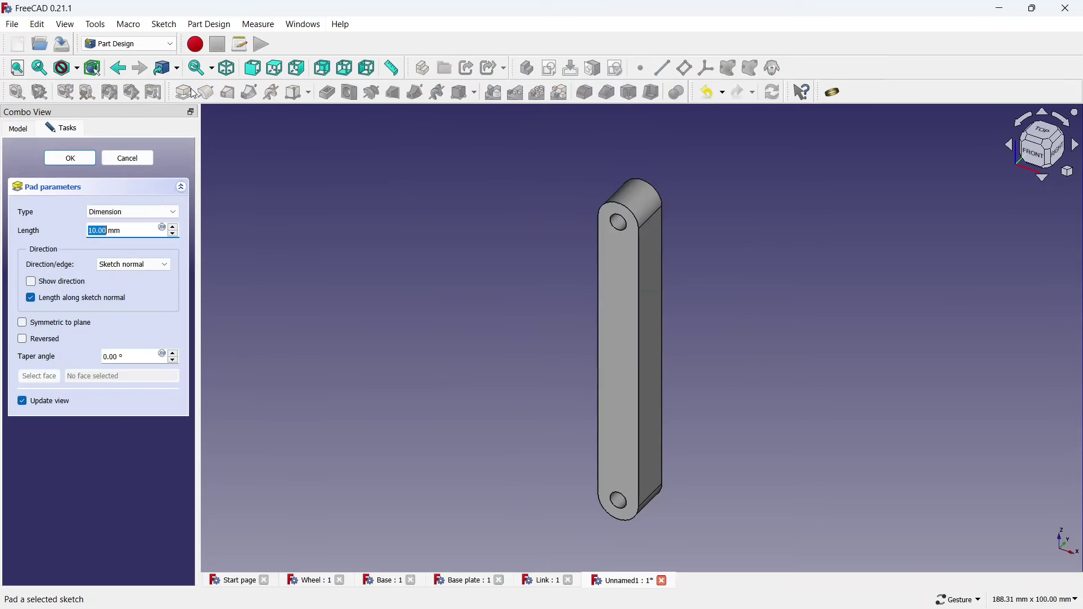
text(2)
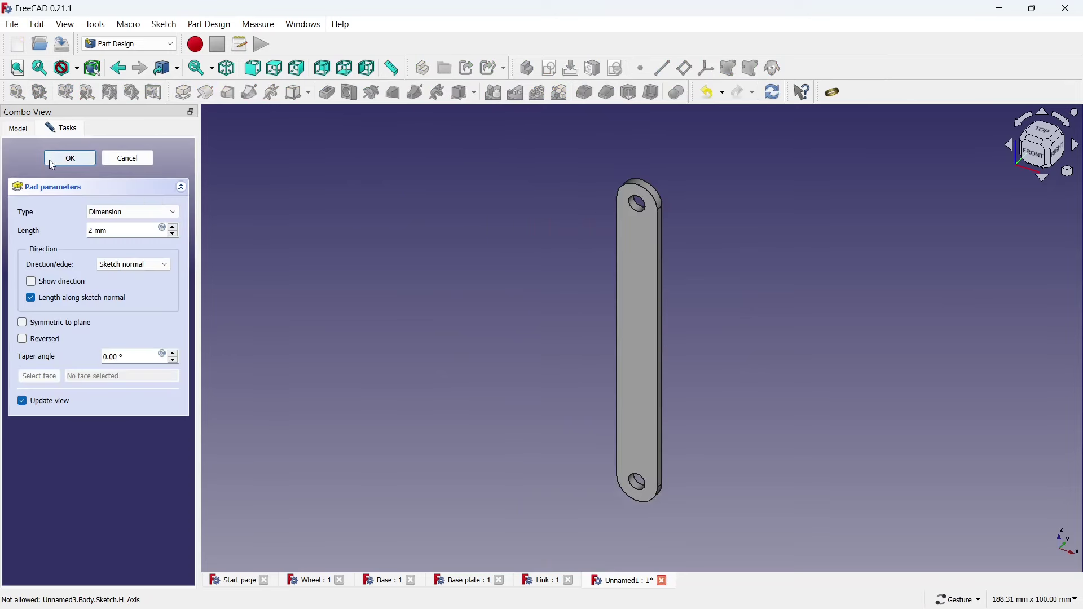
click(52, 162)
Save the part as 'Link small' and open a new blank document
key(ctrl+s)
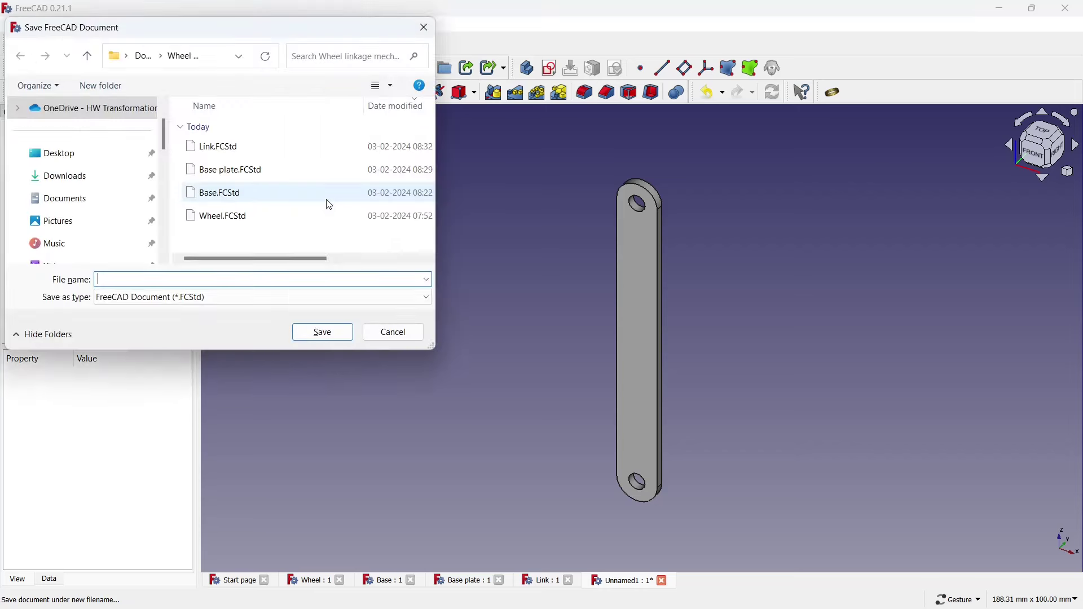
text(Li)
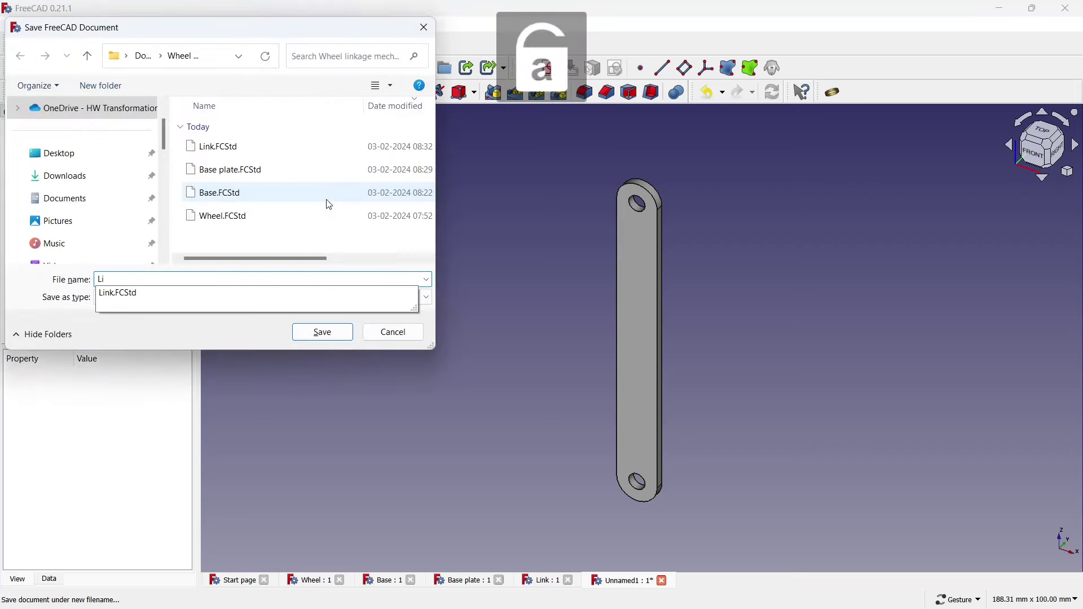
text(nk small)
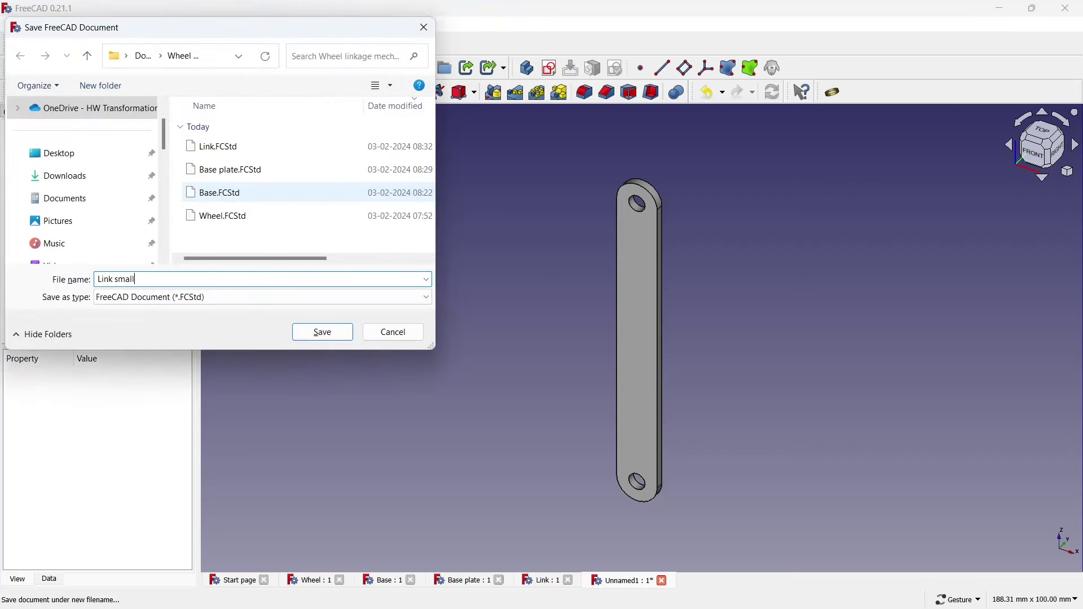
click(332, 333)
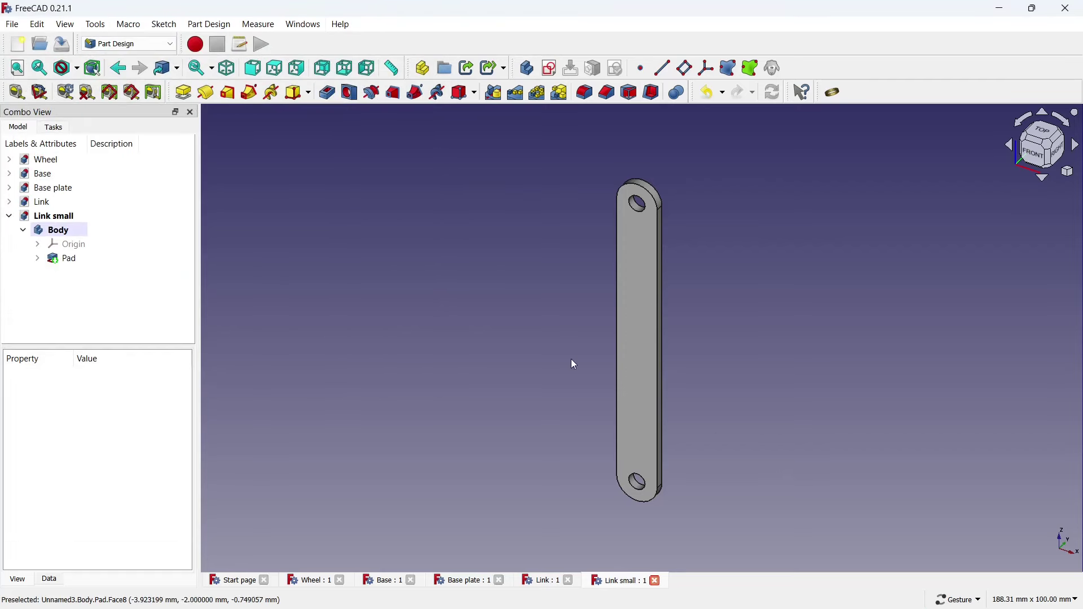
click(16, 43)
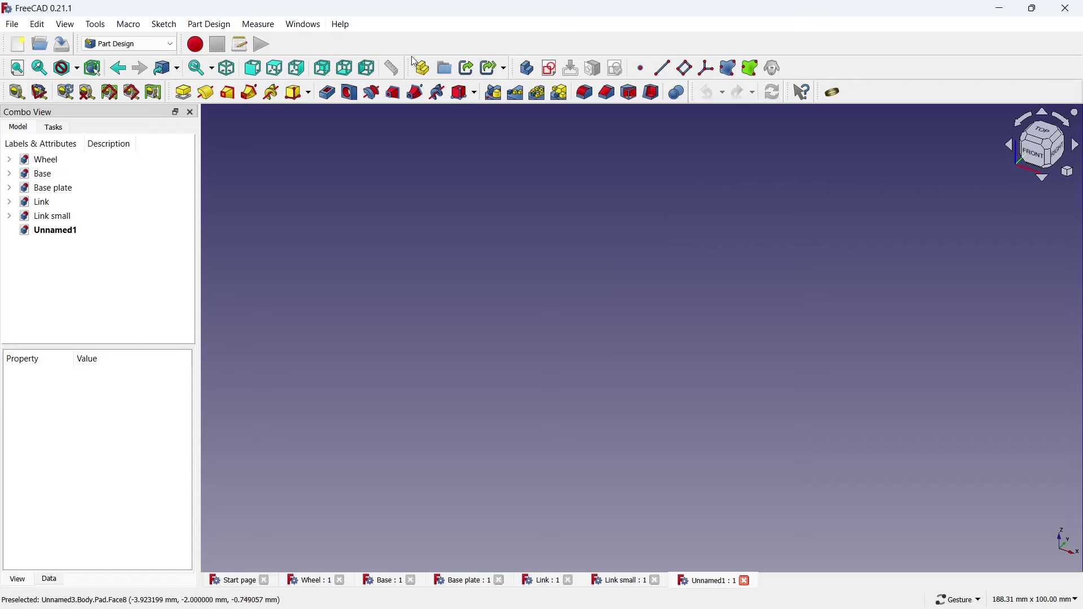
Sketch a 10 mm diameter circle at the origin on the XY plane
click(548, 79)
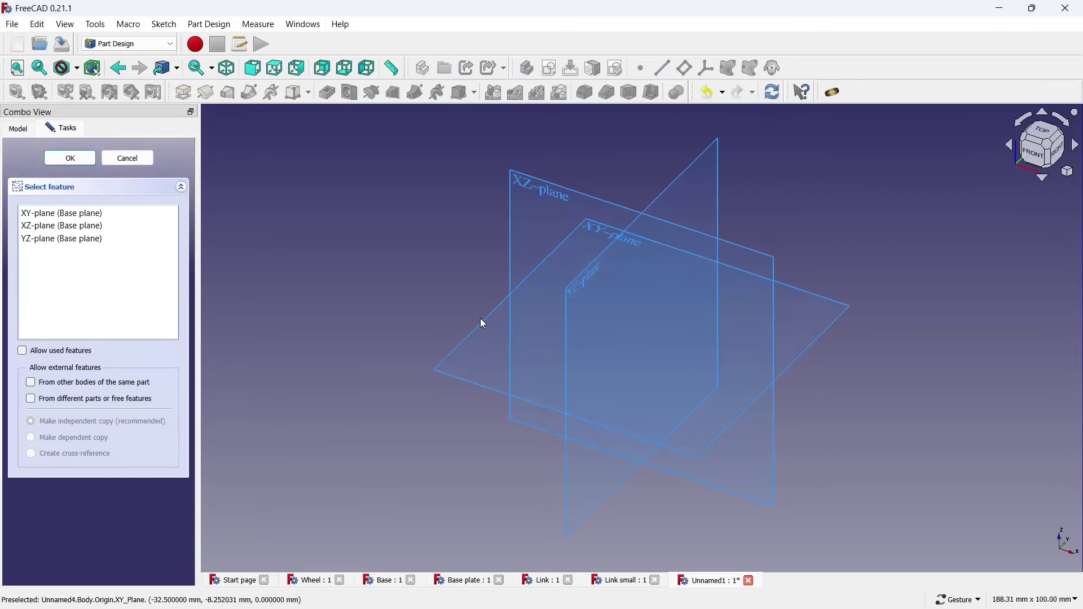
click(483, 320)
click(501, 68)
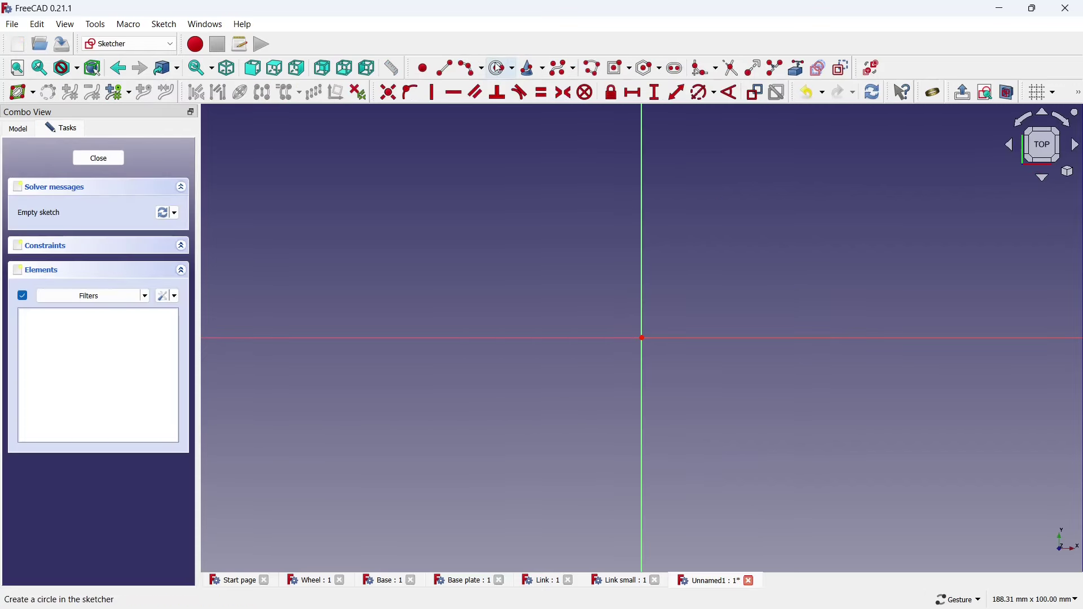
click(644, 337)
click(638, 290)
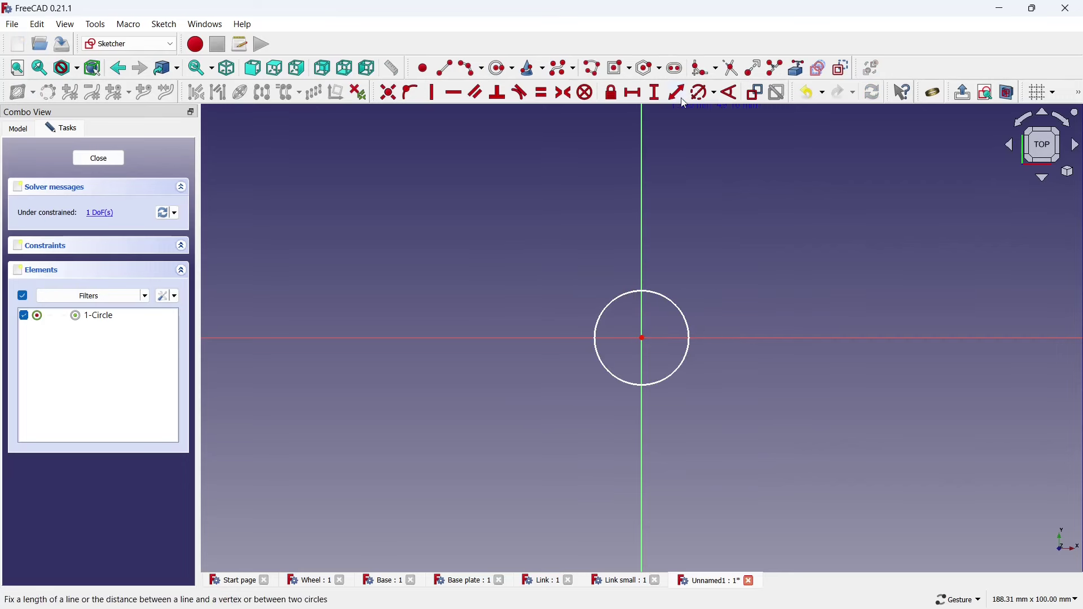
click(659, 293)
text(10)
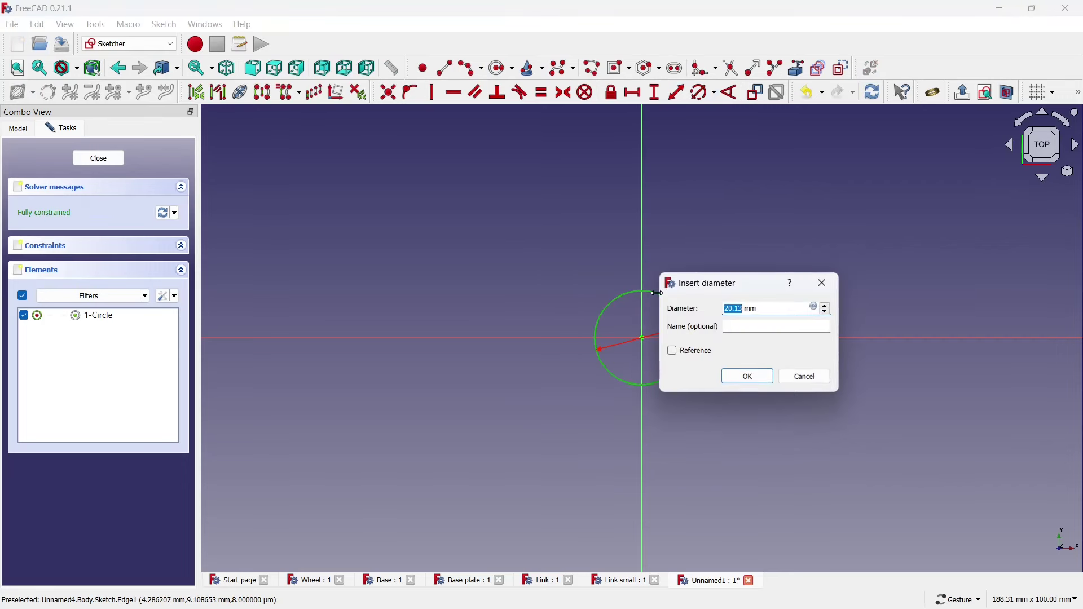
click(729, 380)
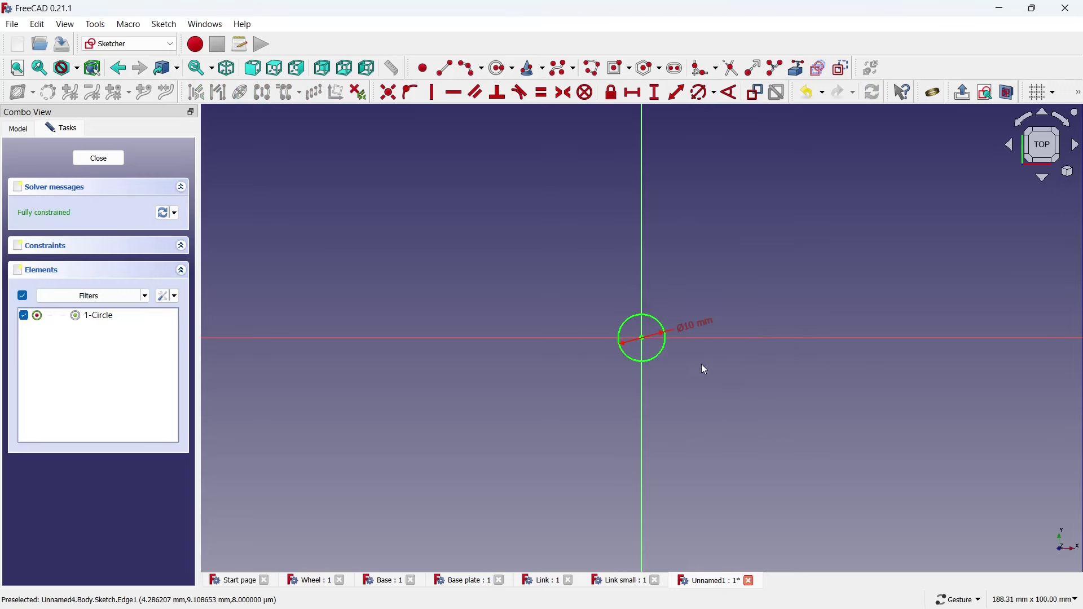
click(85, 160)
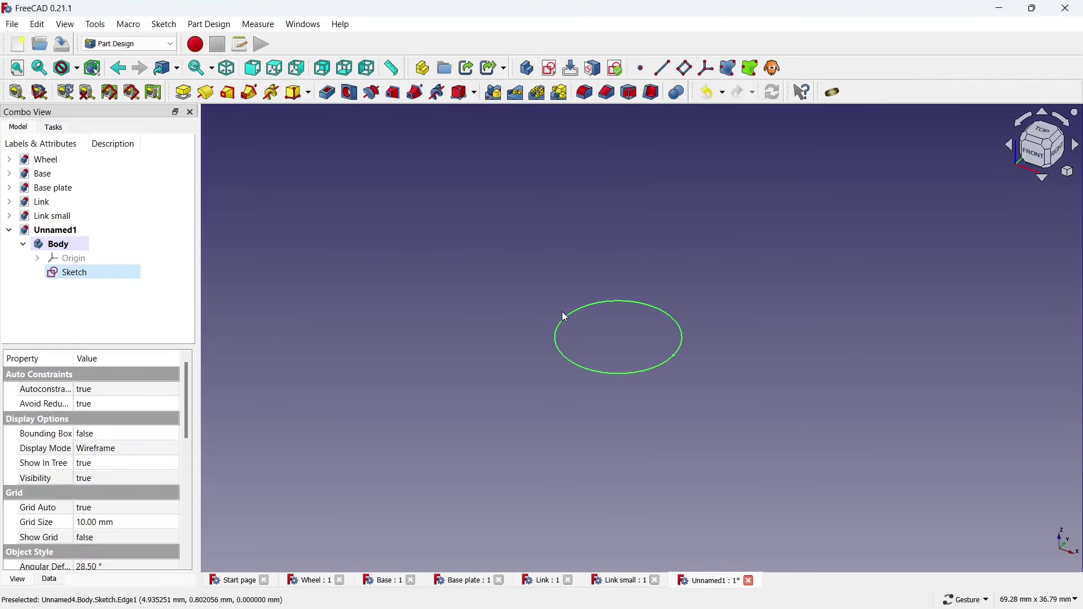
Pad the circle 5 mm into a cylinder and save the part as Connector
click(191, 95)
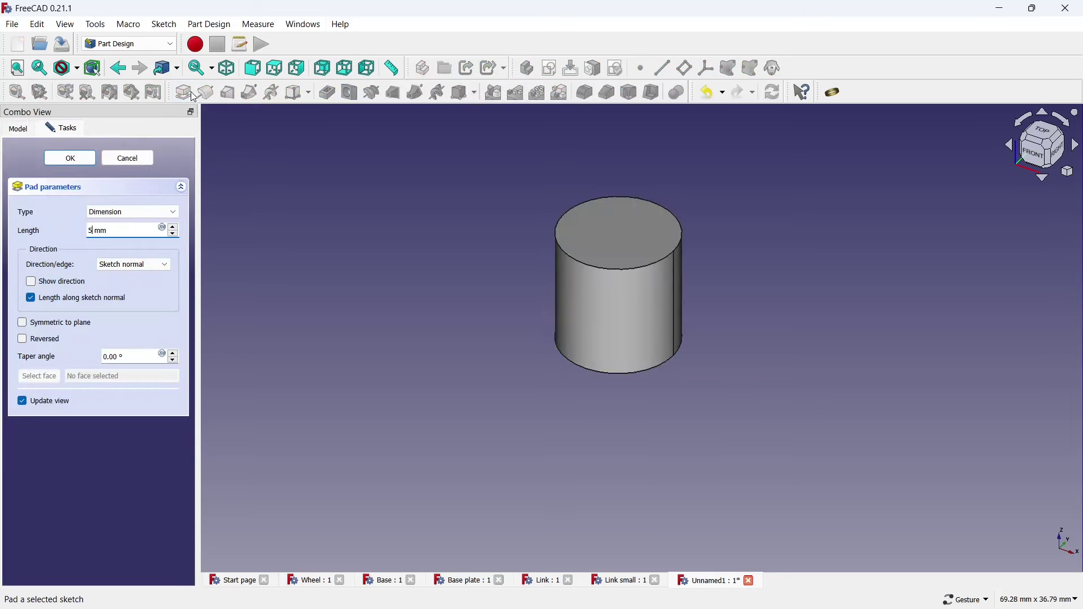
click(72, 160)
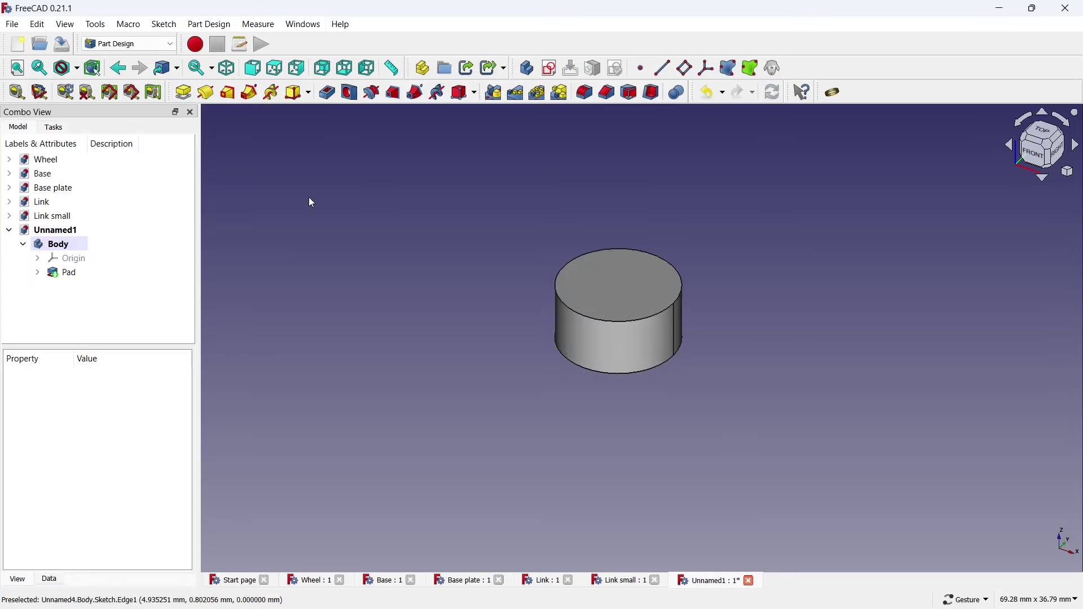
key(ctrl+shift+s)
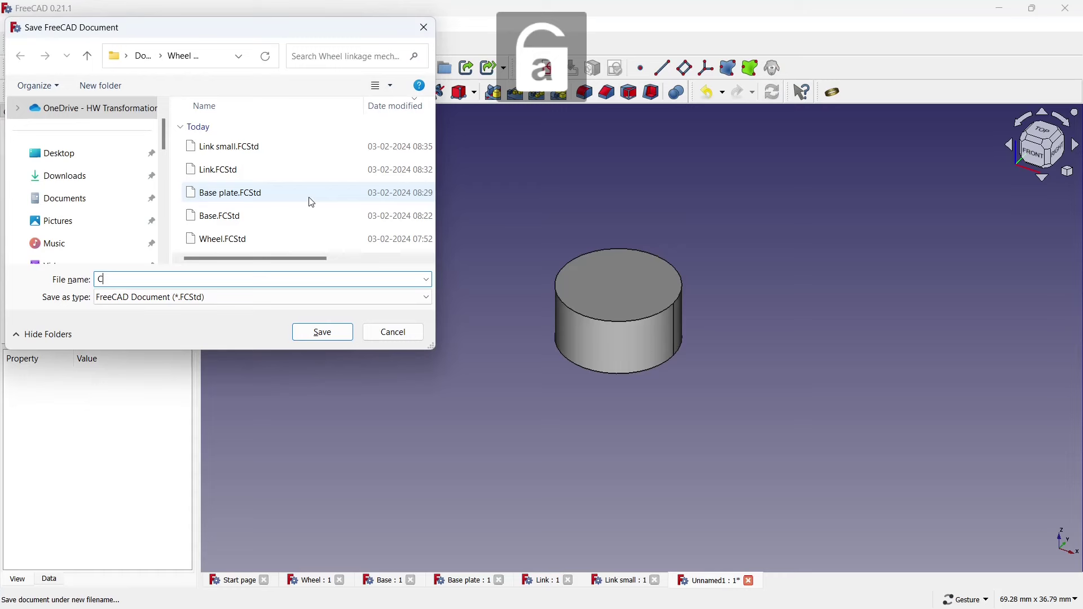
text(Connector)
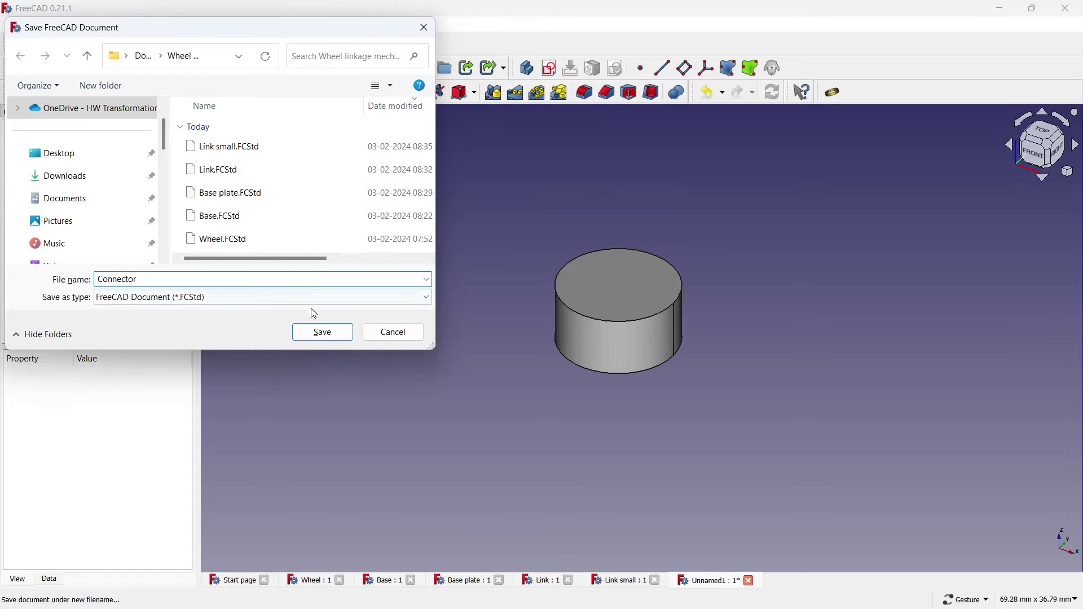
click(319, 333)
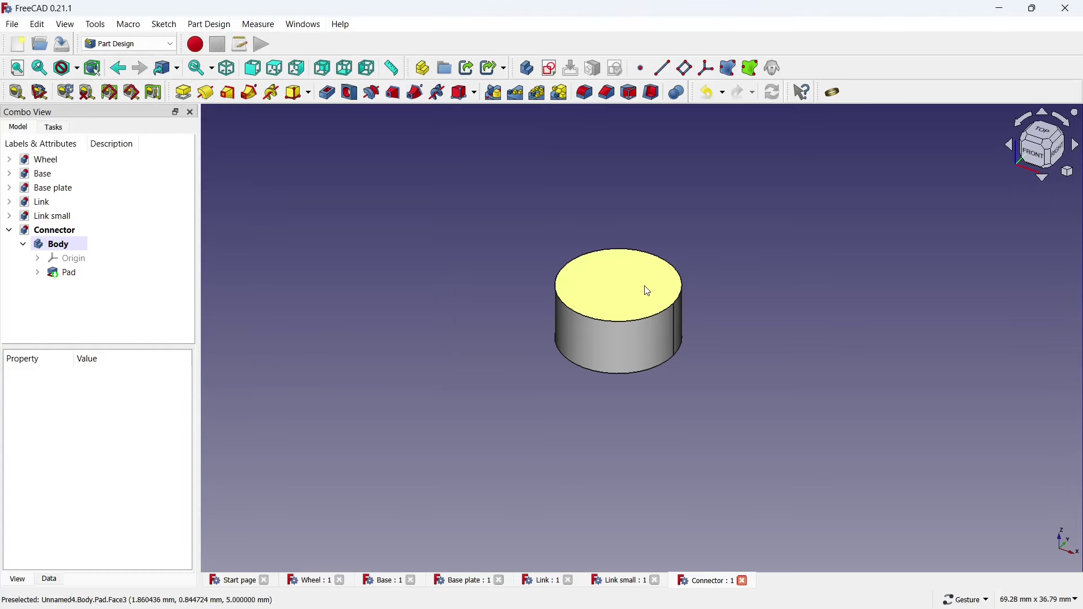
Sketch a 4 mm diameter circle at the origin on the cylinder's top face
click(646, 290)
click(550, 68)
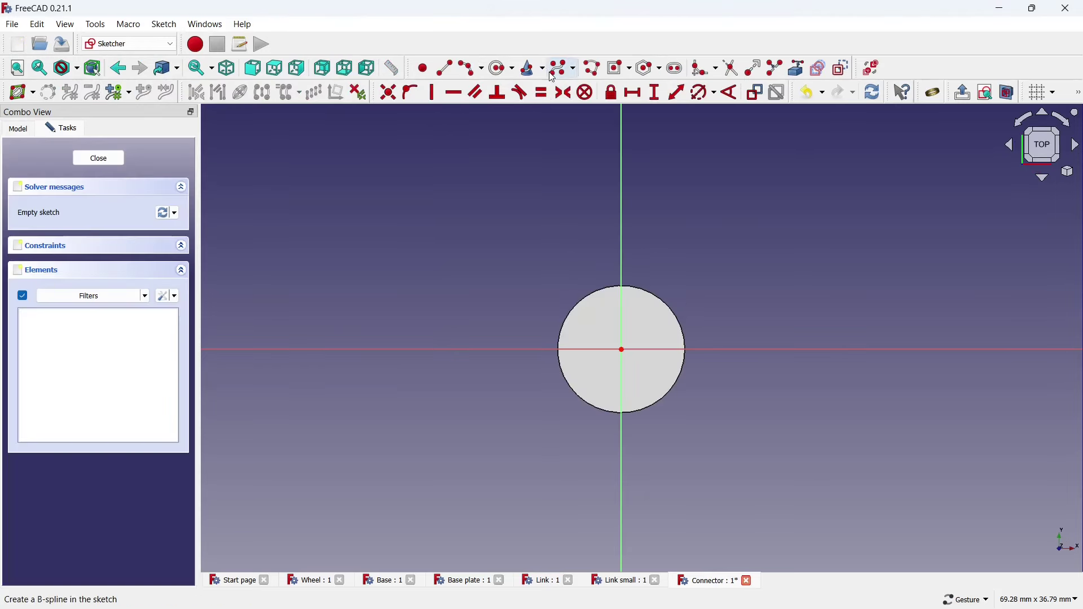
click(502, 68)
scroll(668, 349, up, 2)
scroll(668, 349, up, 1)
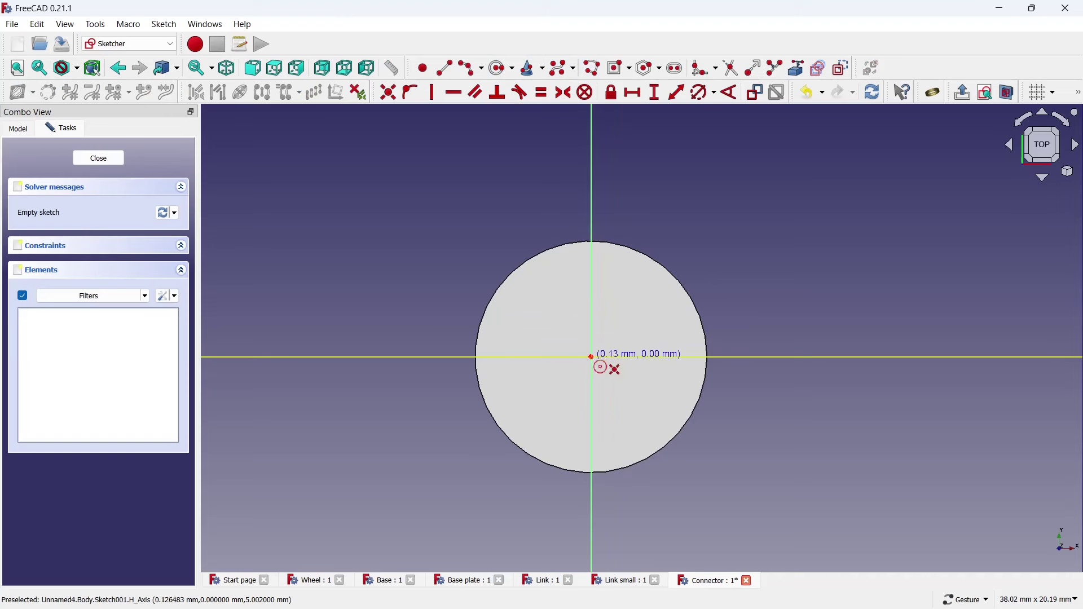
click(592, 357)
click(608, 312)
click(703, 95)
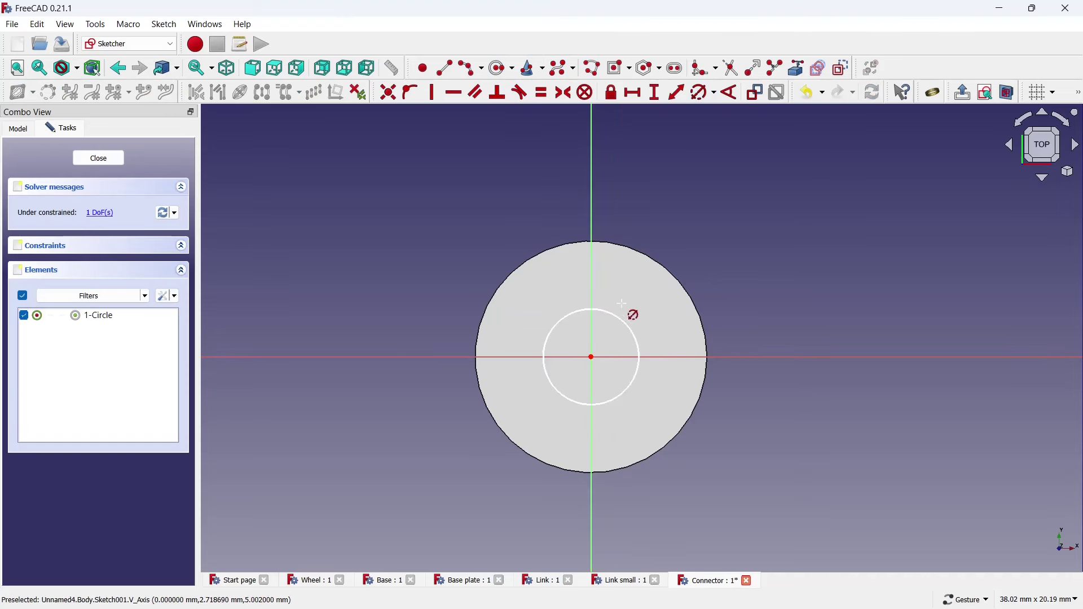
click(626, 321)
text(4)
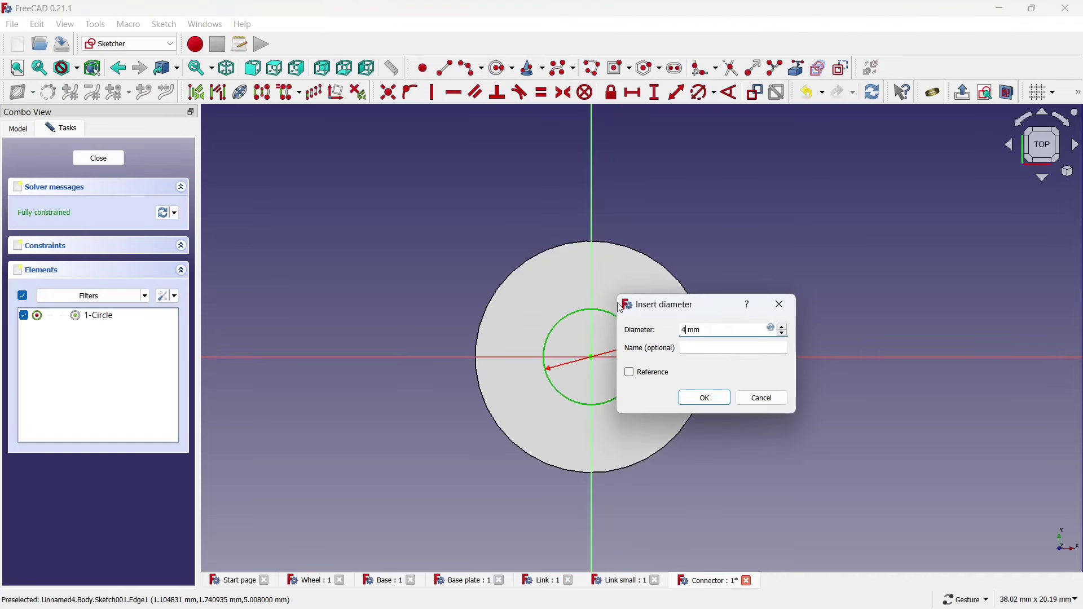
click(705, 398)
Pad the 4 mm circle 6 mm upward into a shaft
click(113, 161)
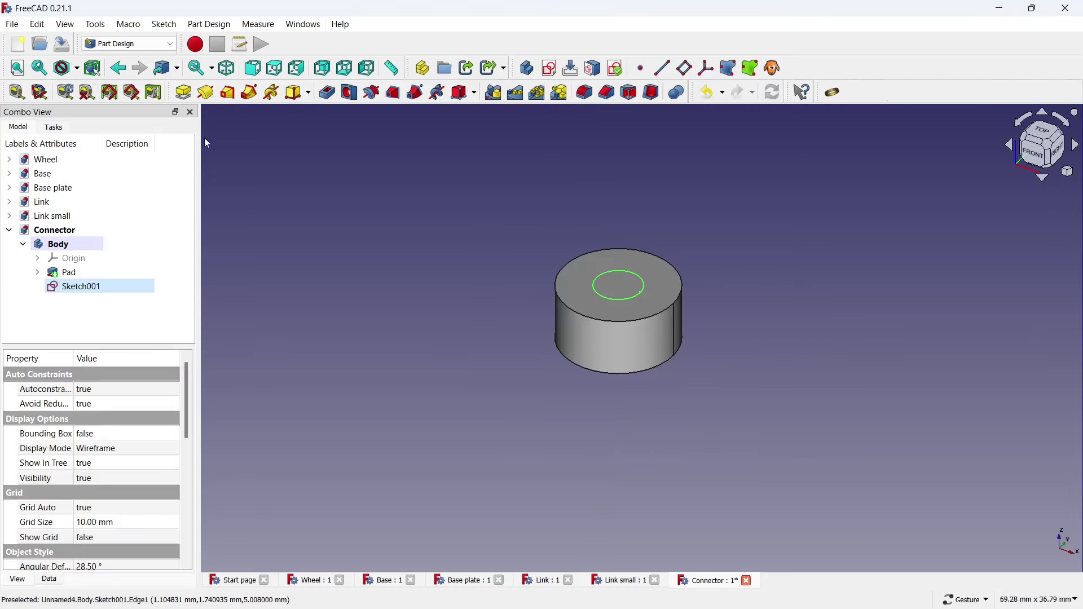
click(185, 97)
text(6)
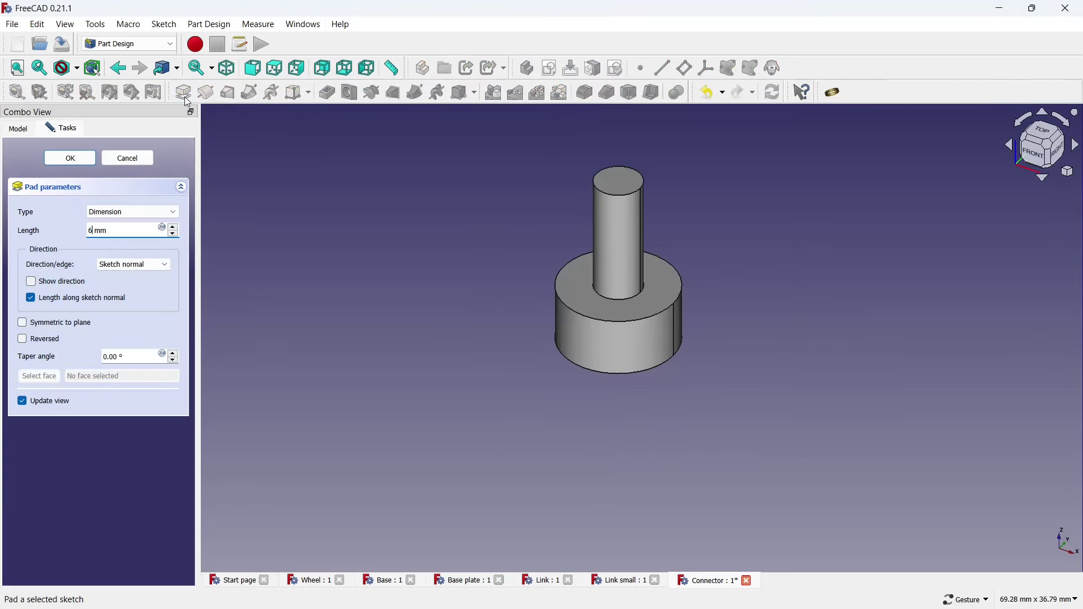
key(Return)
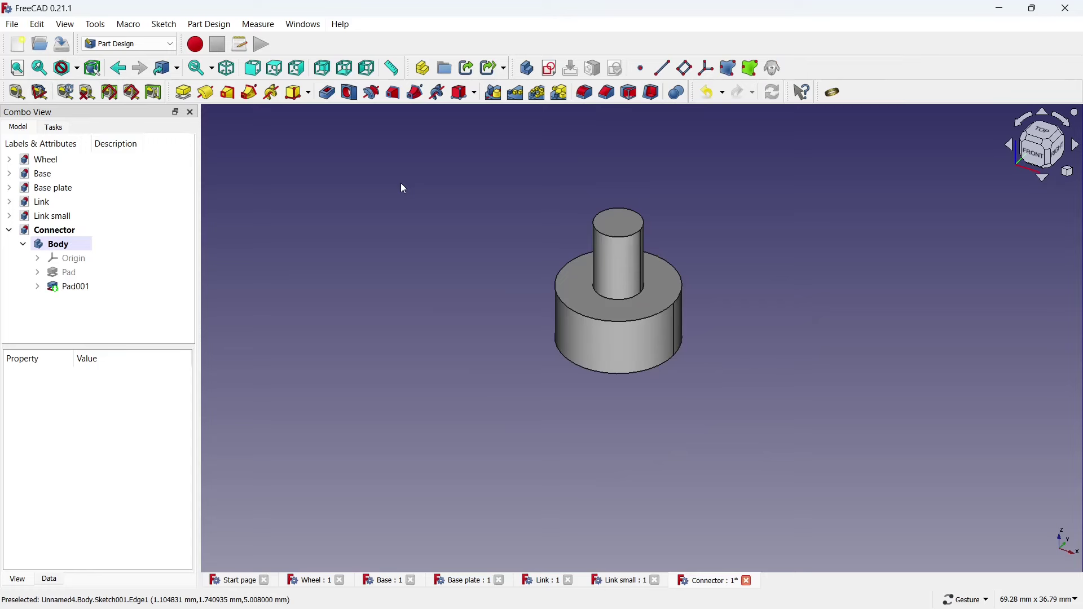
Sketch a 6 mm diameter circle centred on the shaft's top face
click(620, 223)
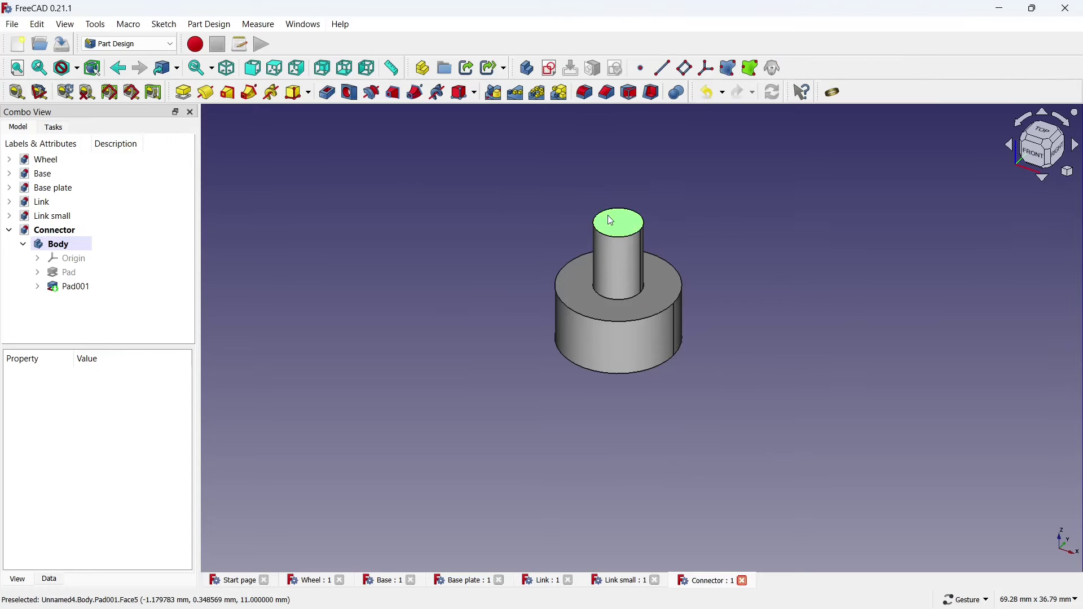
click(555, 72)
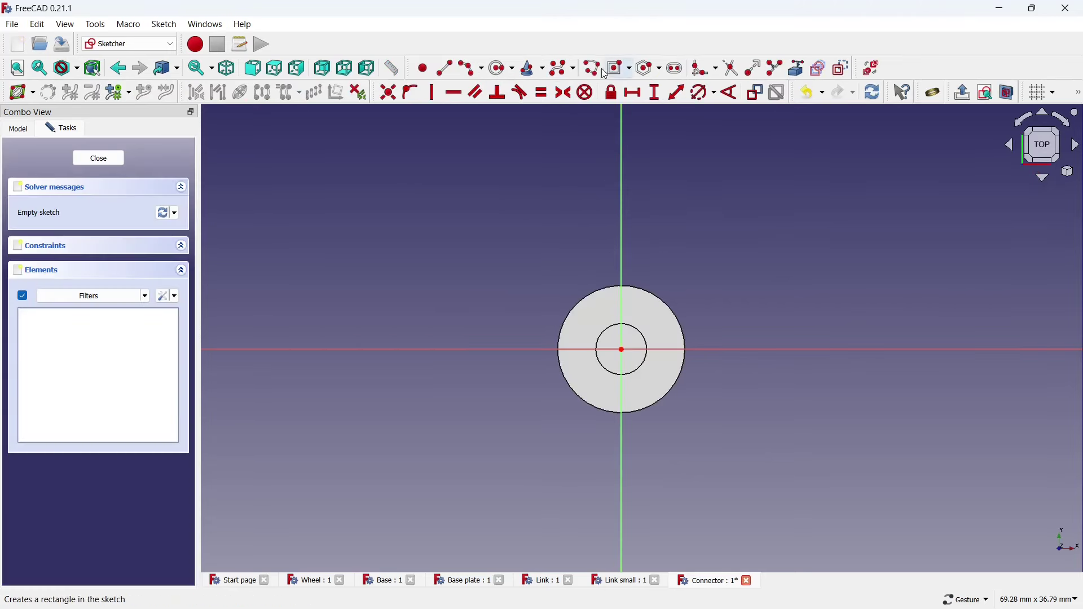
scroll(655, 357, up, 3)
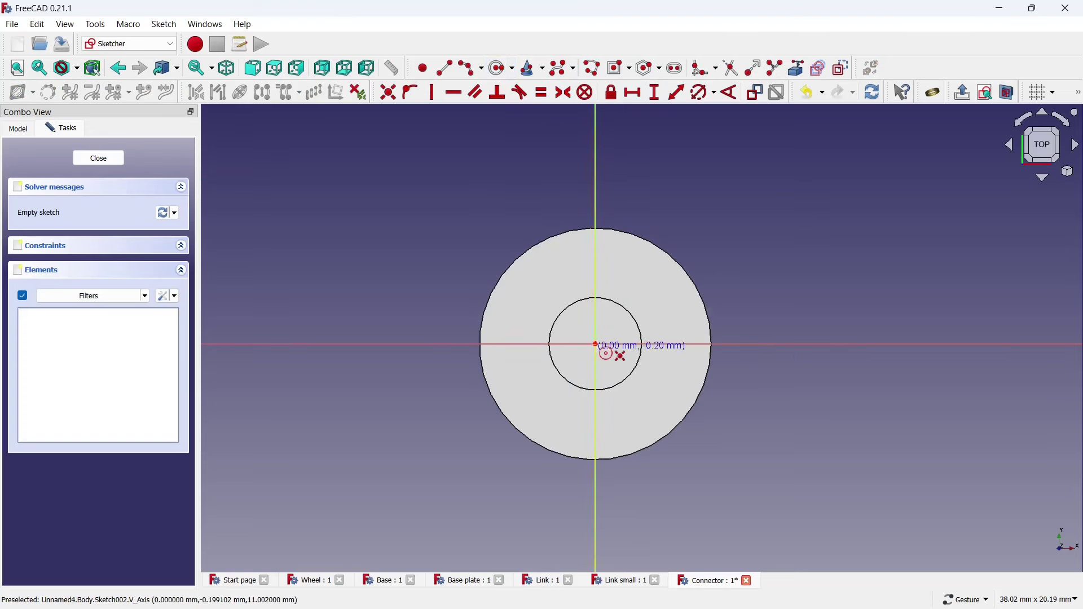
click(596, 344)
click(591, 294)
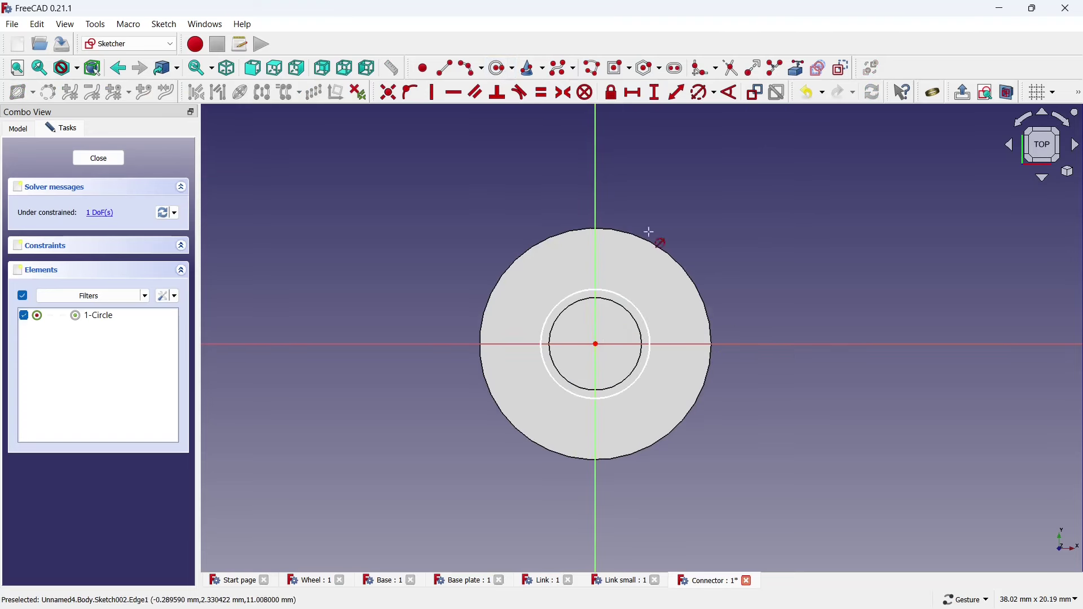
click(620, 290)
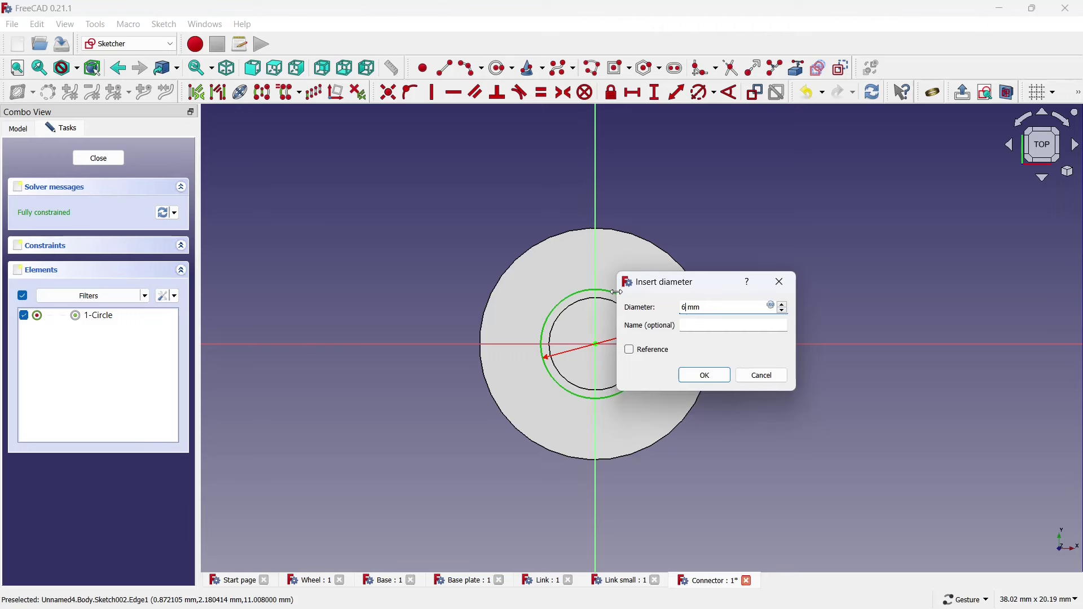
click(702, 377)
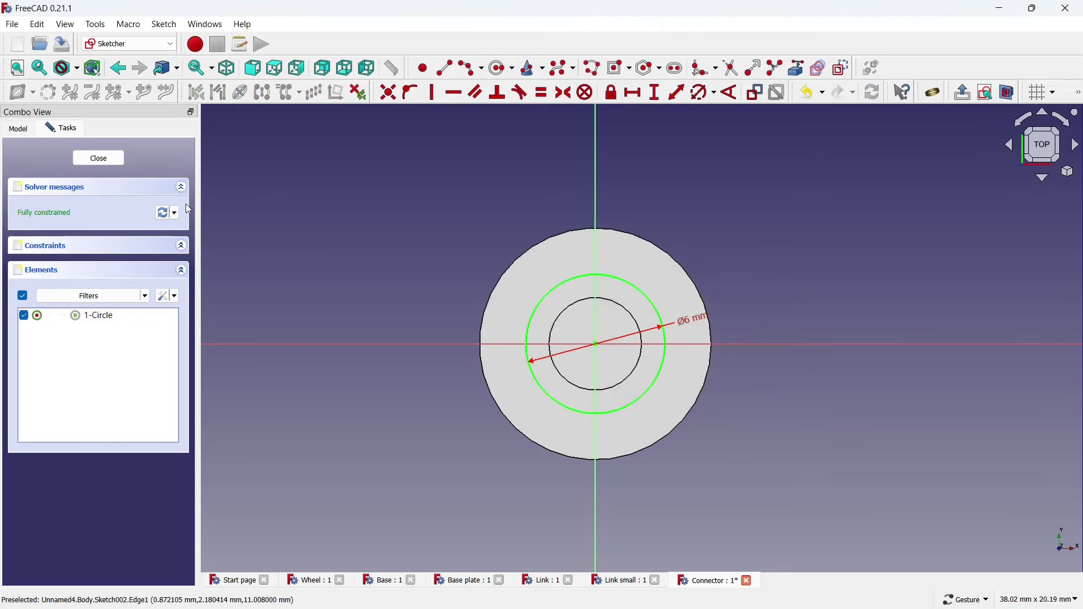
Pad the circle 2 mm into a head and save the Connector part
click(112, 160)
click(184, 92)
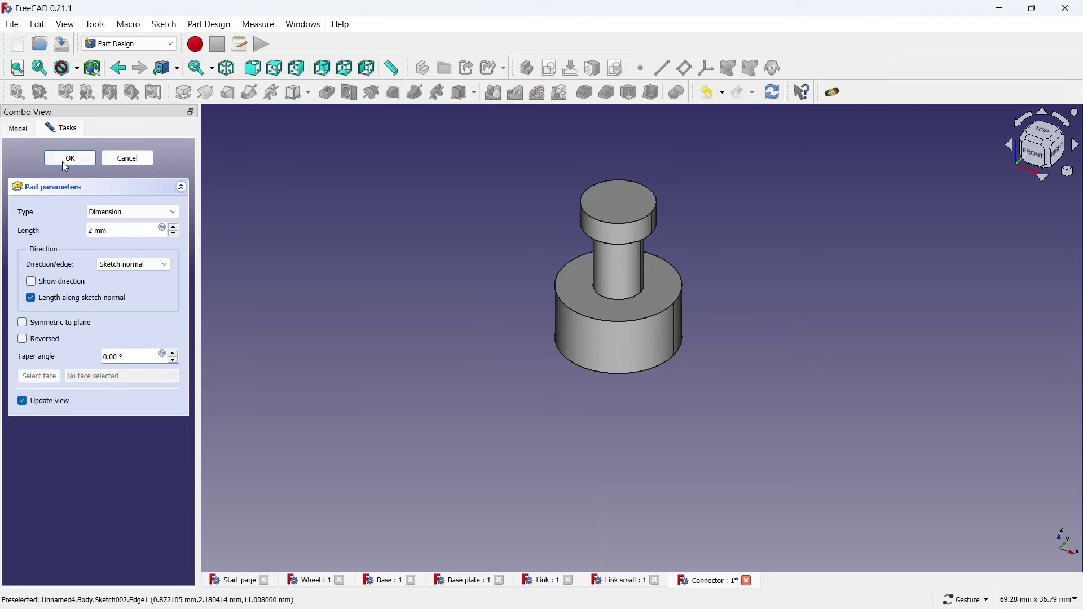
key(Return)
key(ctrl+s)
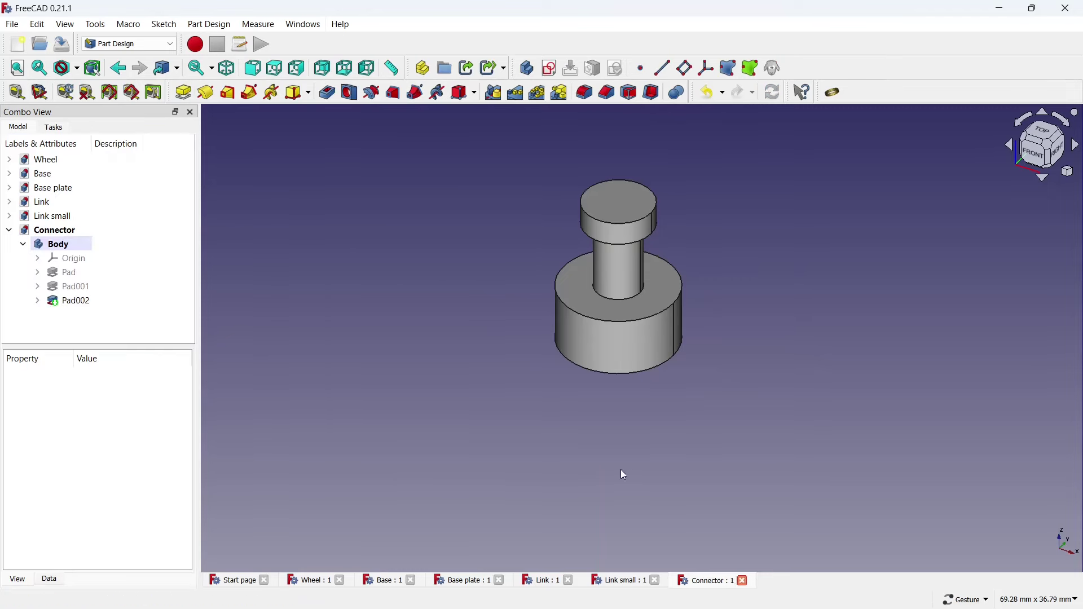
Create a new document with a body and a sketch on the XY plane
click(17, 44)
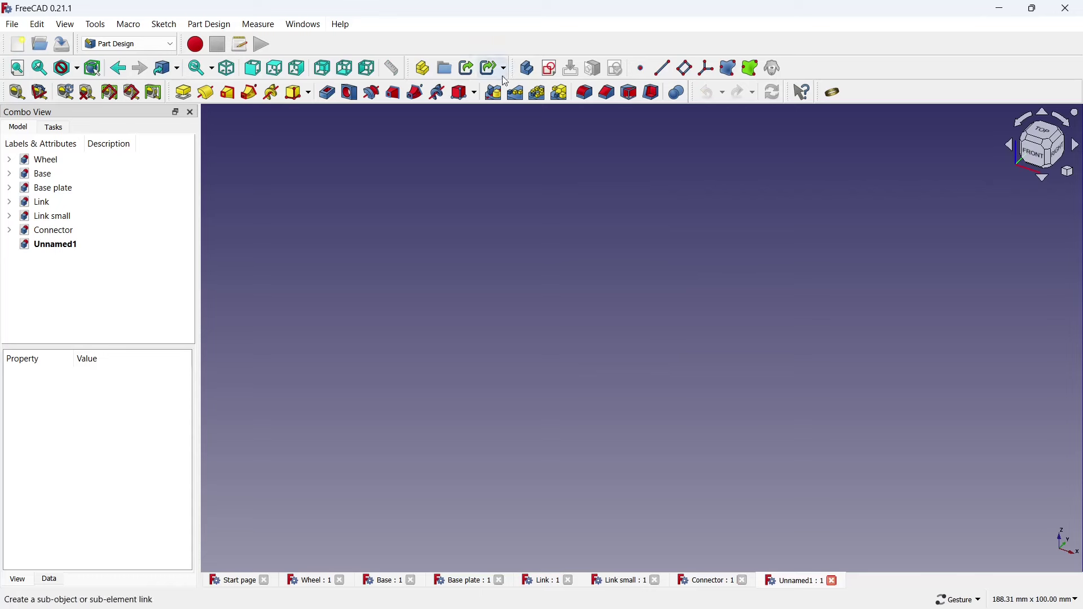
click(548, 68)
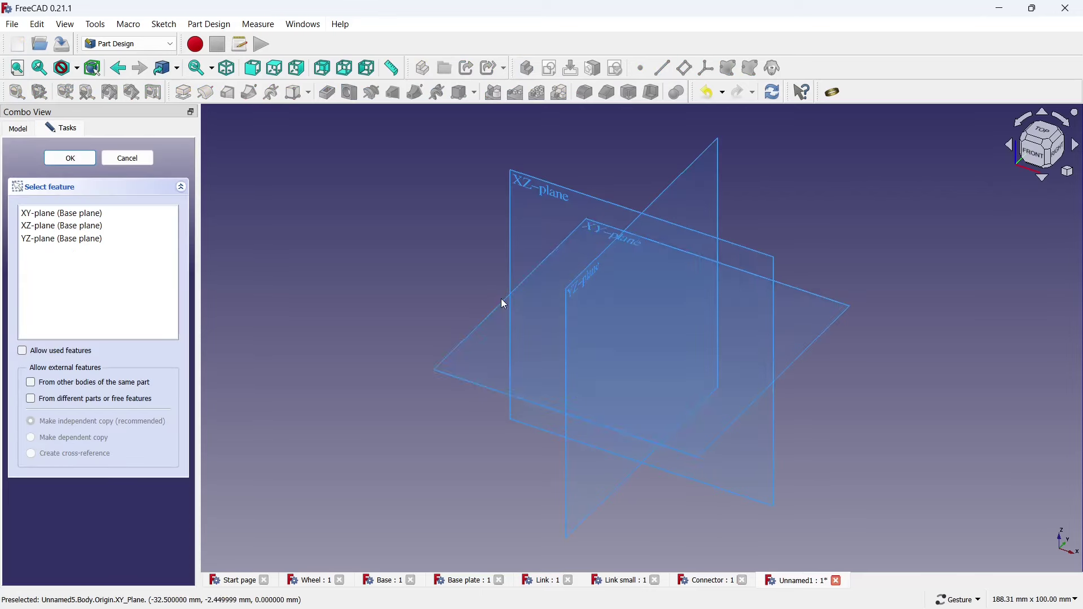
click(503, 304)
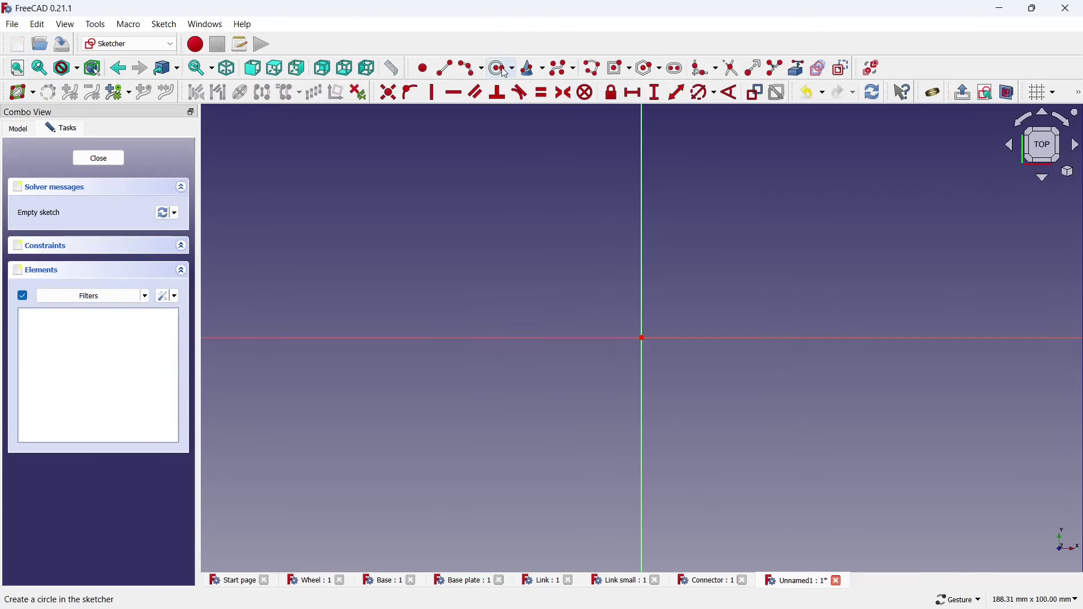
Draw a 5 mm diameter circle centred on the origin and close the sketch
click(505, 73)
click(643, 337)
click(599, 281)
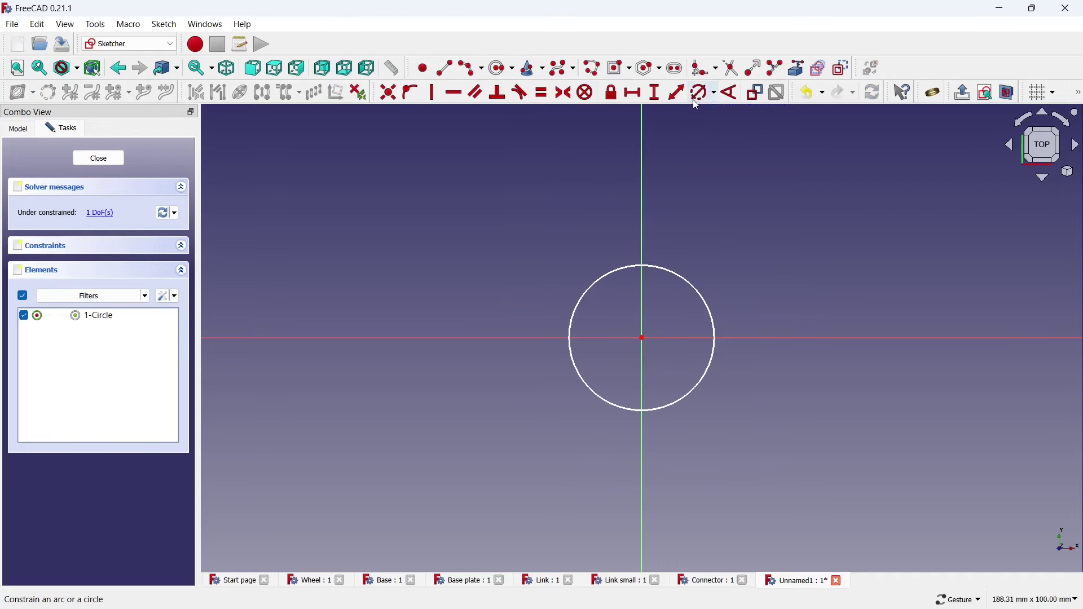
click(700, 100)
click(667, 269)
text(5)
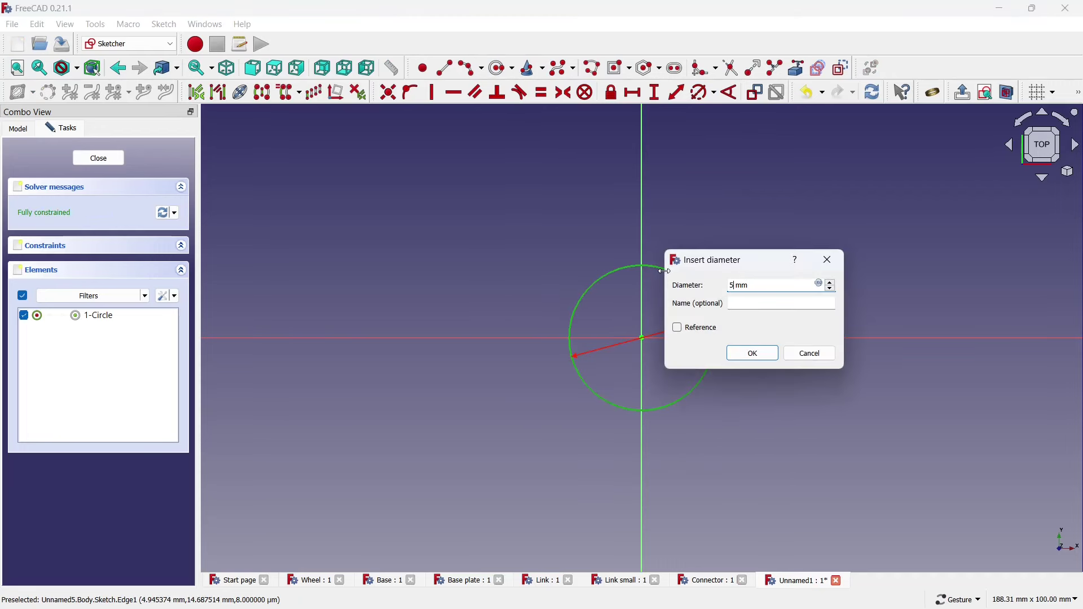
click(743, 347)
scroll(632, 350, up, 1)
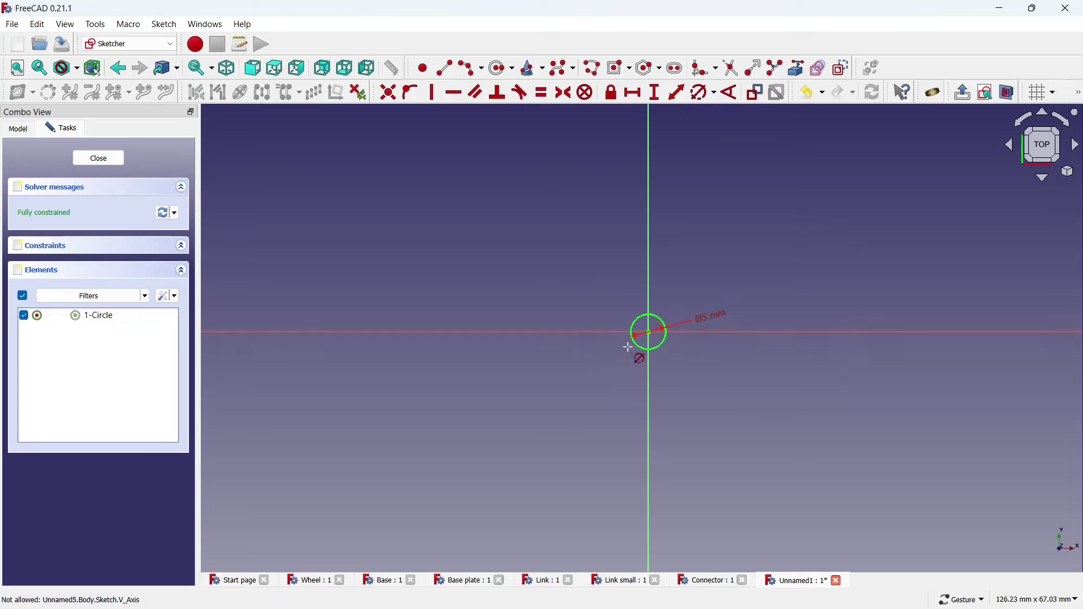
scroll(633, 354, up, 3)
scroll(633, 355, up, 2)
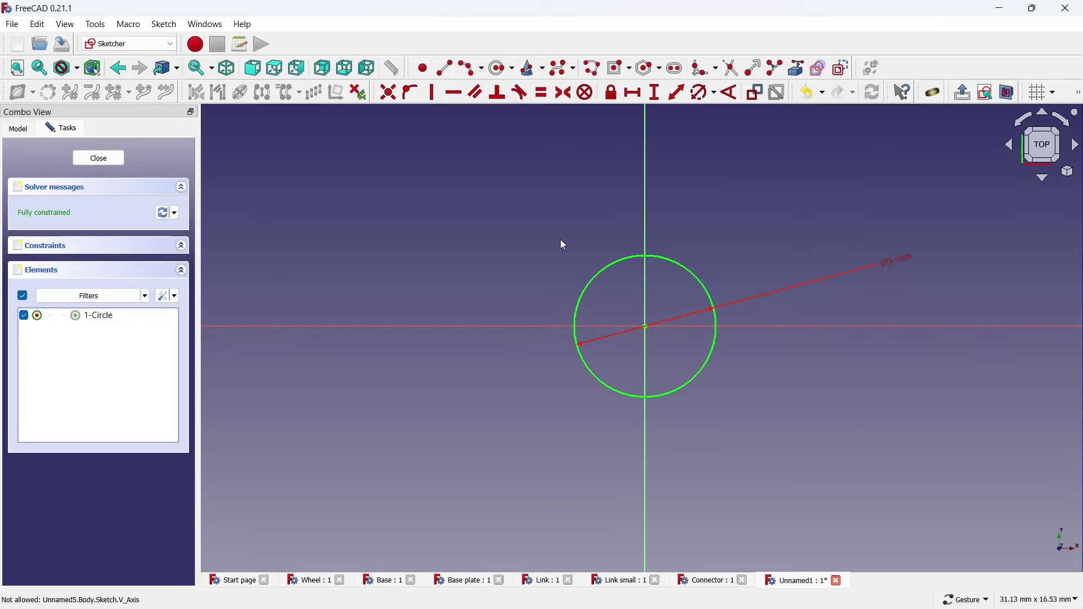
click(111, 159)
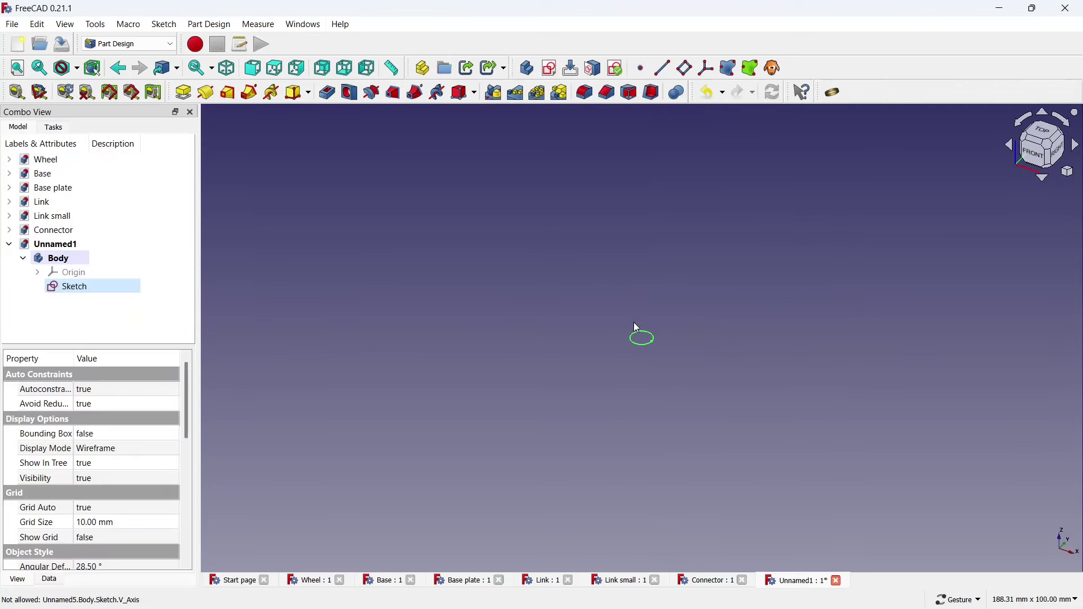
Pad the 5 mm circle 1 mm into a thin disc
click(184, 93)
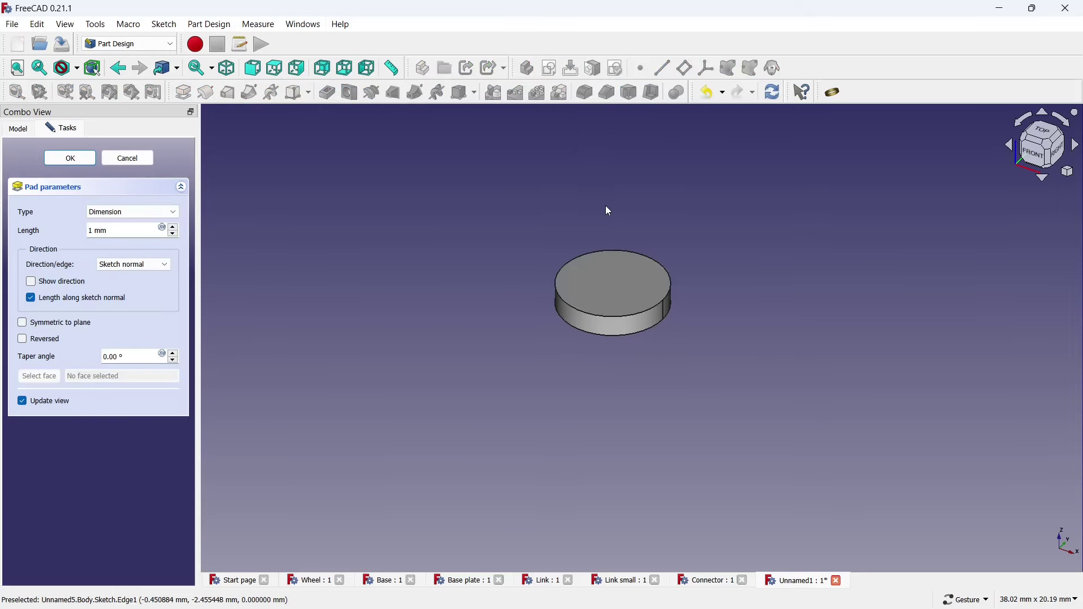
scroll(603, 207, up, 1)
click(70, 158)
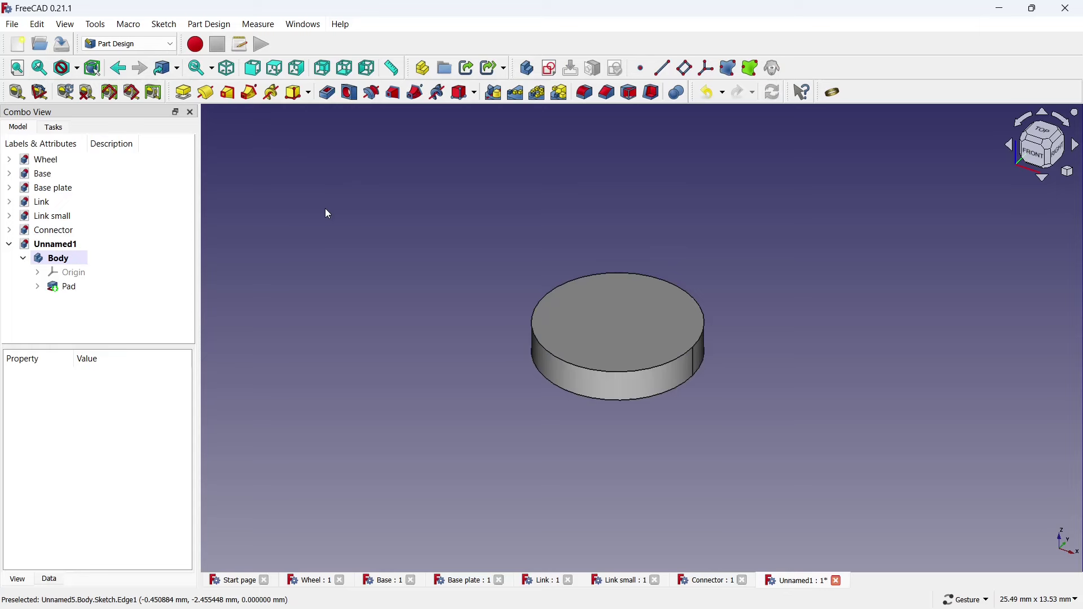
Start saving the new part, entering the name Piston rod
key(ctrl+s)
key(Caps_Lock)
text(P)
key(Caps_Lock)
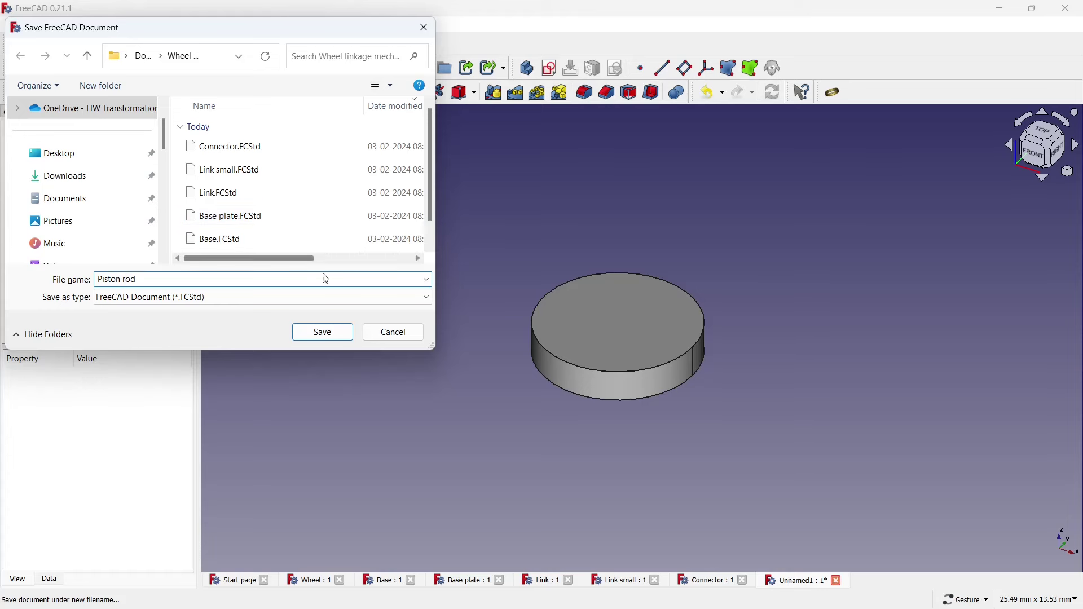
Save as Piston rod, then sketch a 2 mm diameter circle on the disc's top face
click(322, 332)
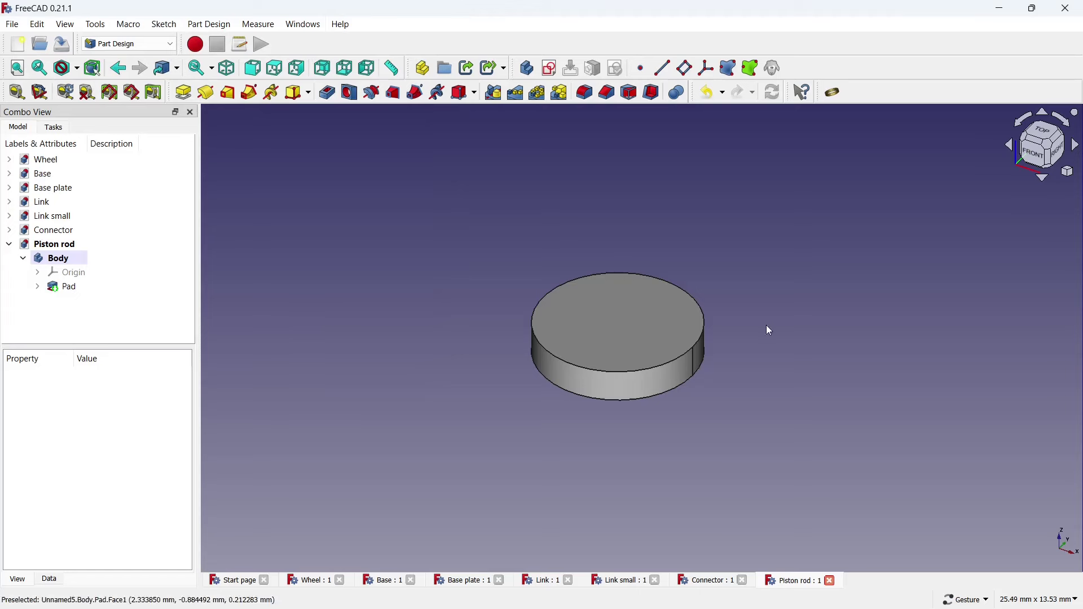
click(634, 293)
click(554, 80)
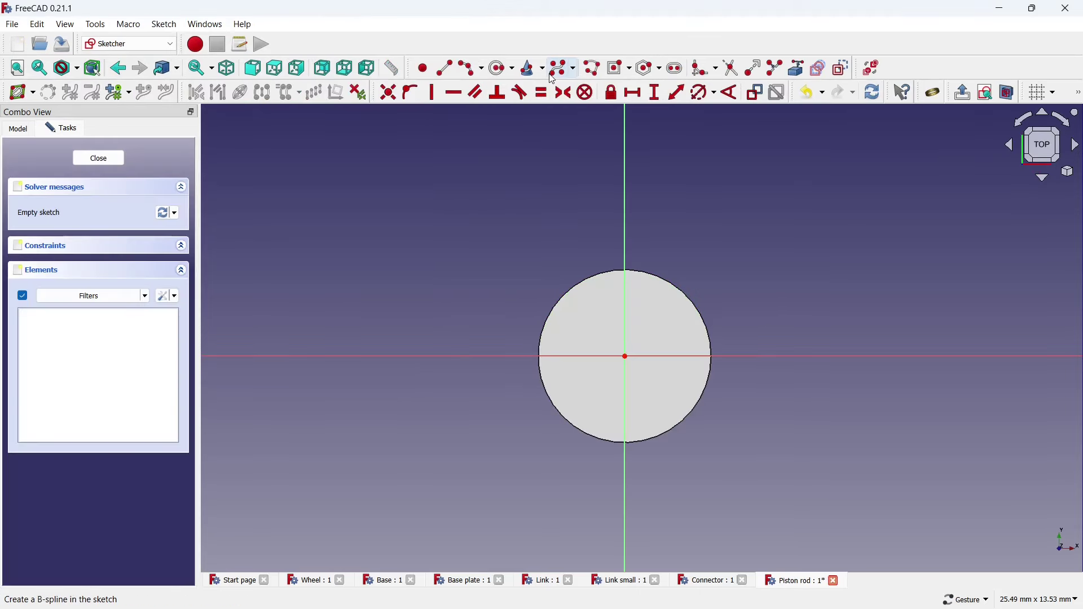
click(516, 69)
click(496, 87)
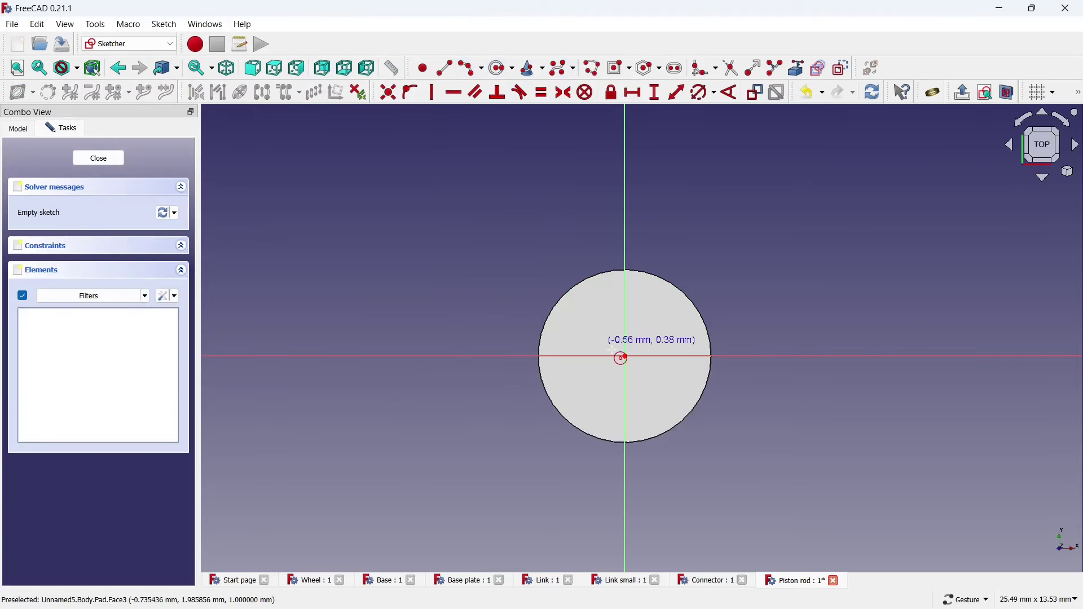
click(626, 356)
click(663, 354)
click(704, 92)
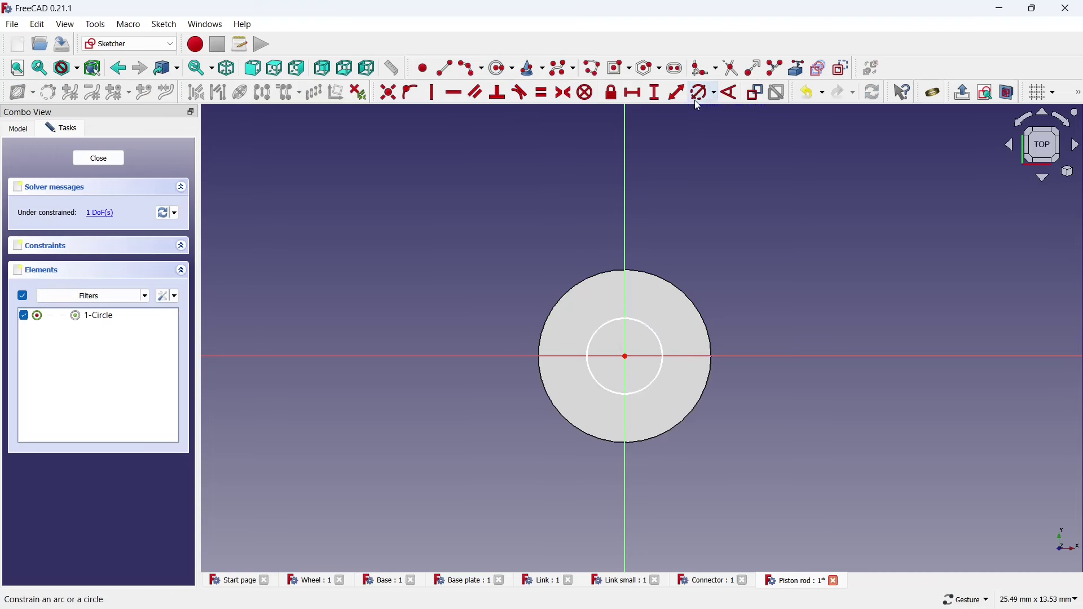
click(646, 323)
text(2)
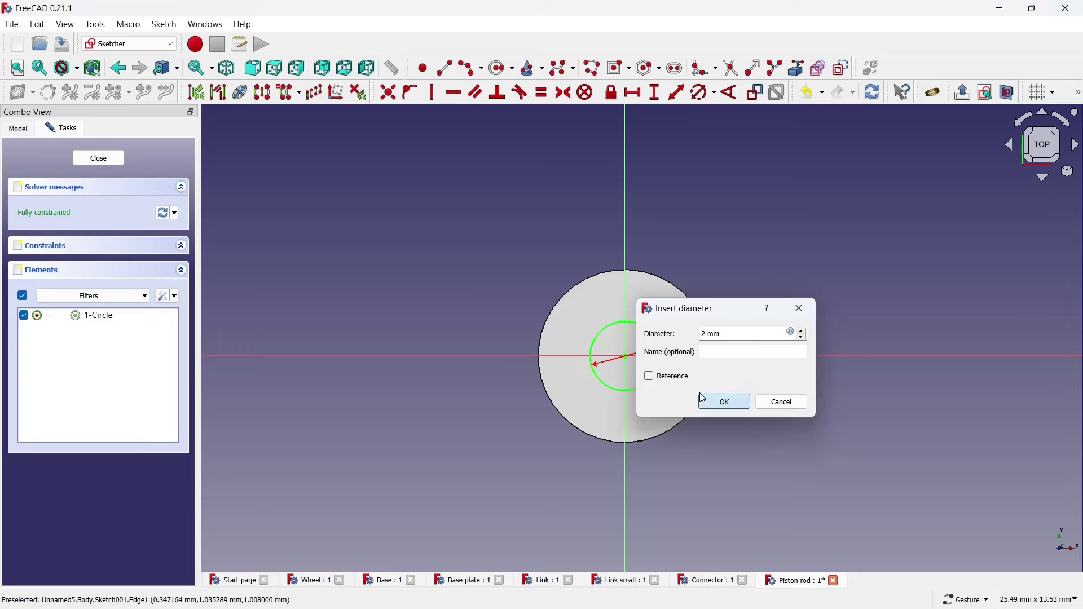
click(721, 401)
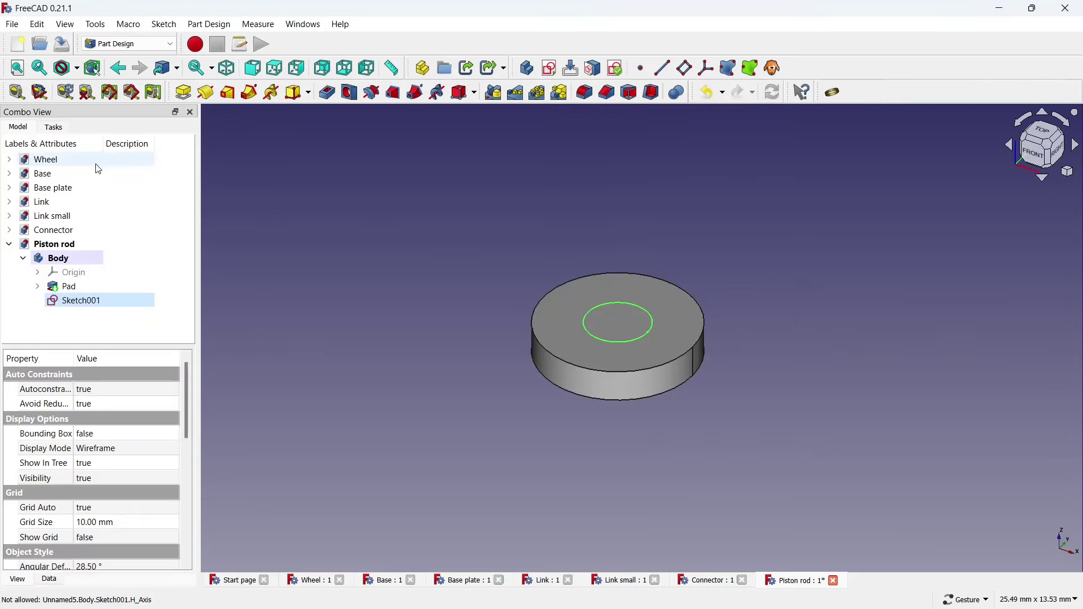
Pad the 2 mm circle 40 mm upward into the rod
click(186, 97)
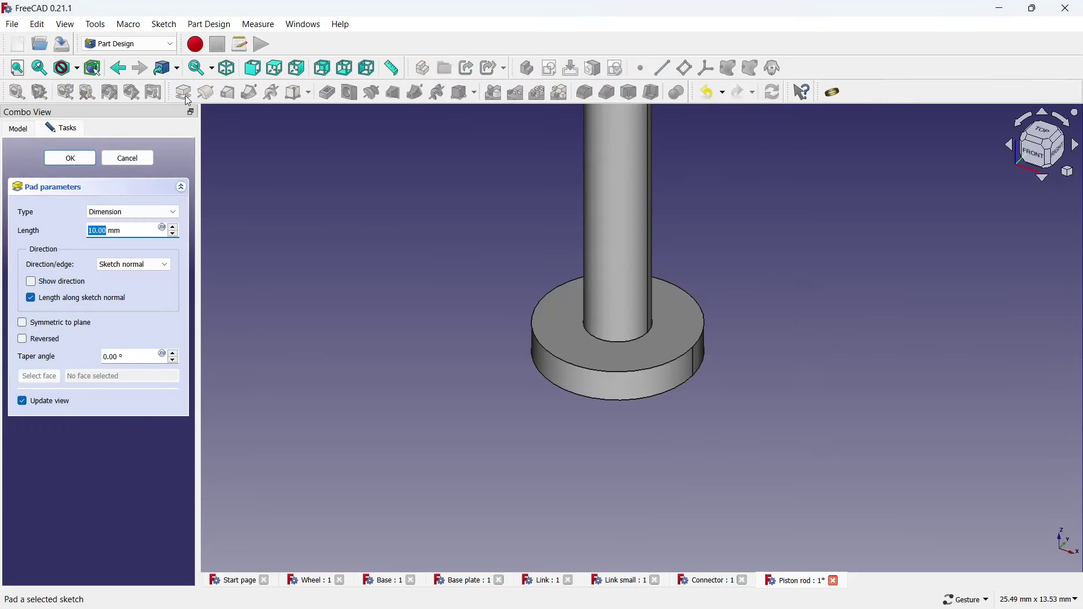
scroll(517, 356, down, 3)
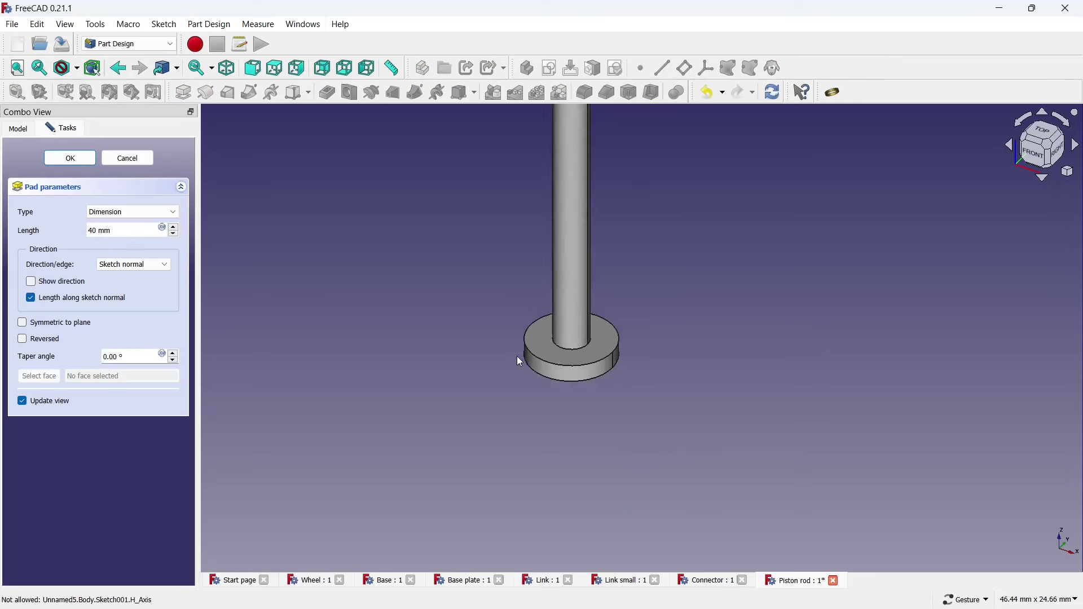
scroll(517, 354, down, 3)
scroll(446, 164, up, 1)
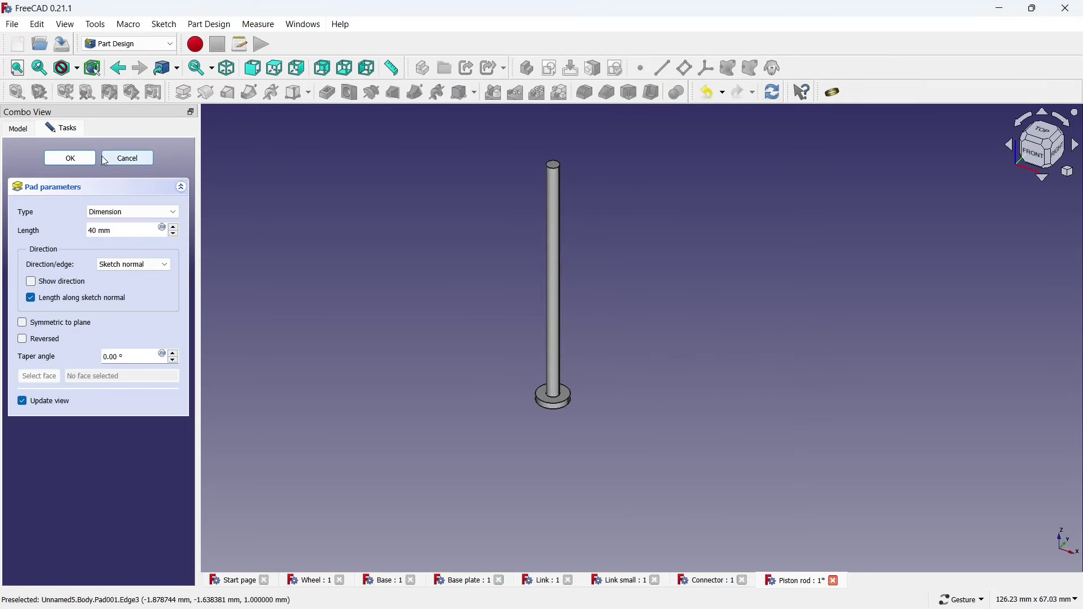
key(Return)
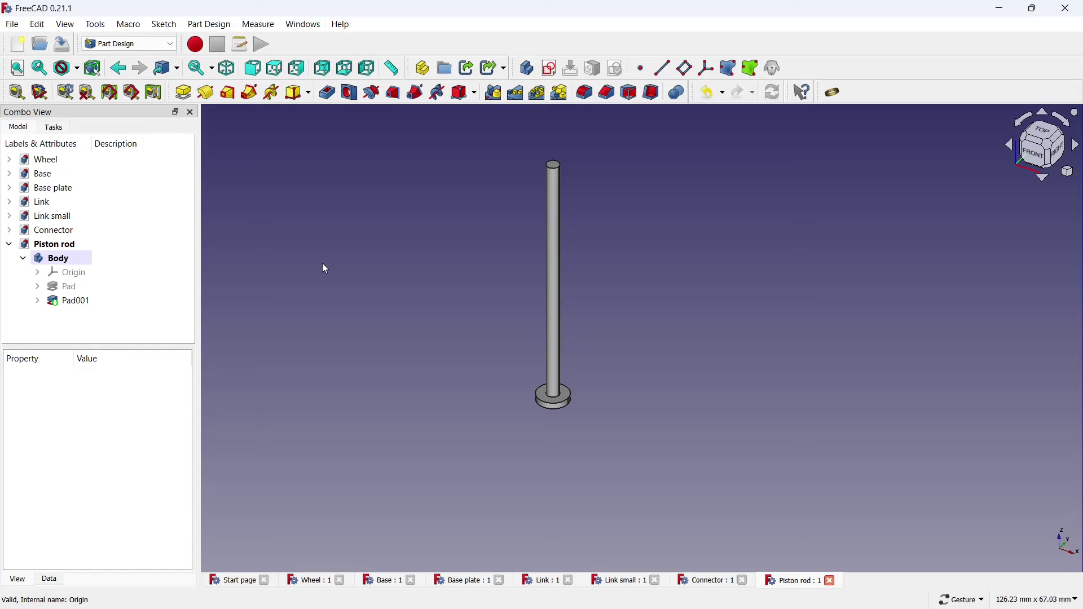
Start a sketch on the XZ plane and switch the view to Wireframe draw style
click(549, 67)
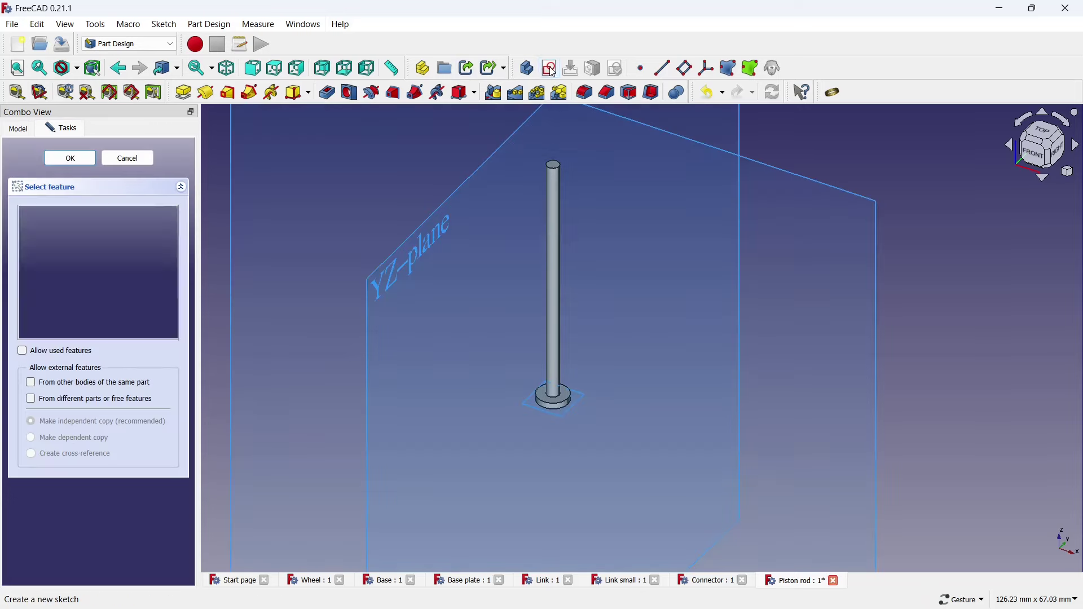
click(670, 211)
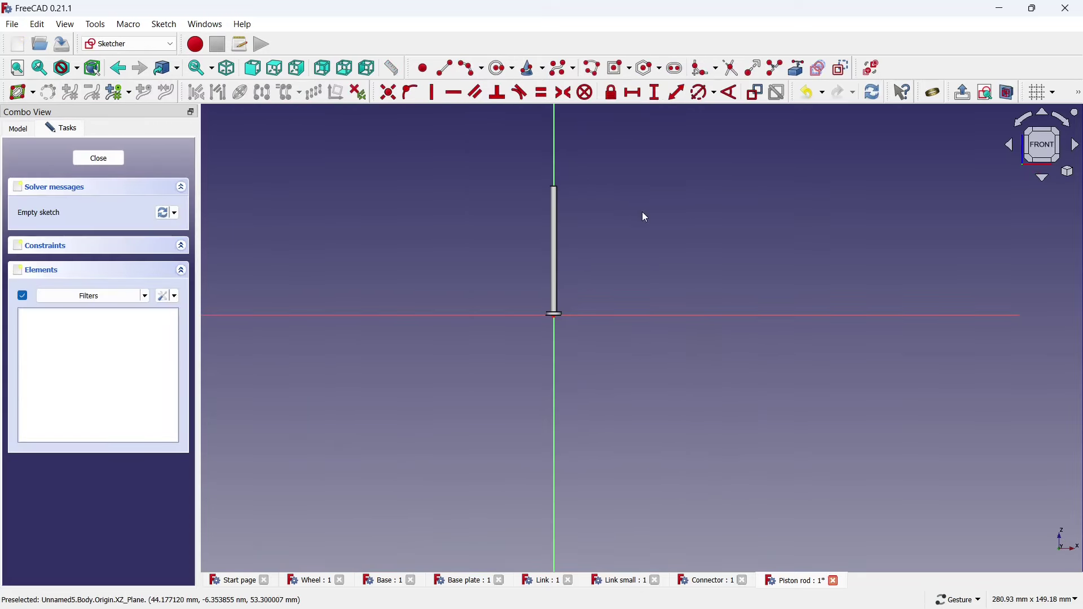
scroll(547, 186, up, 5)
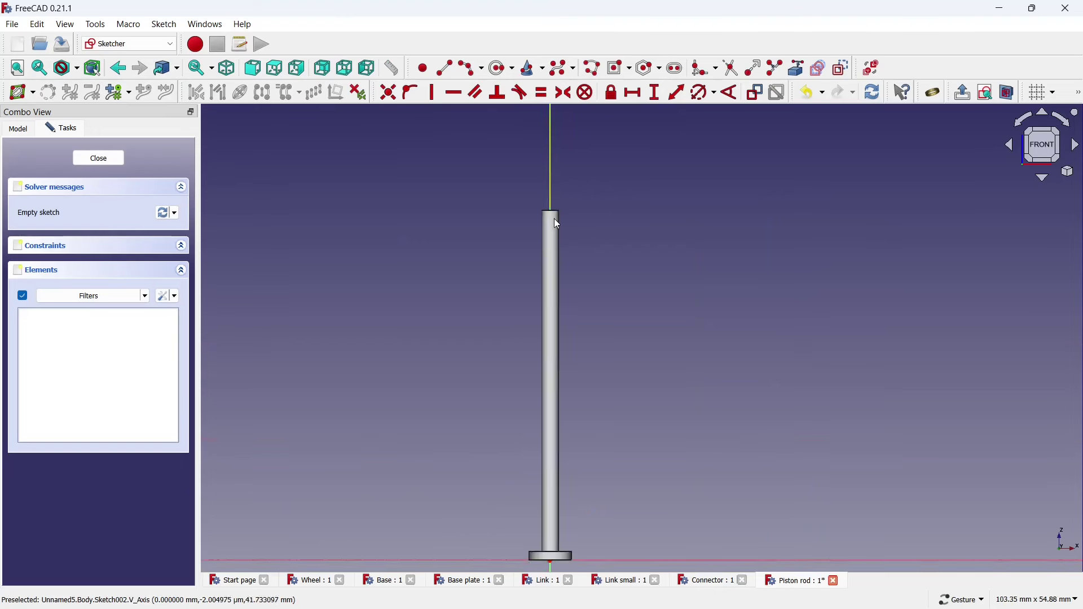
scroll(543, 187, up, 4)
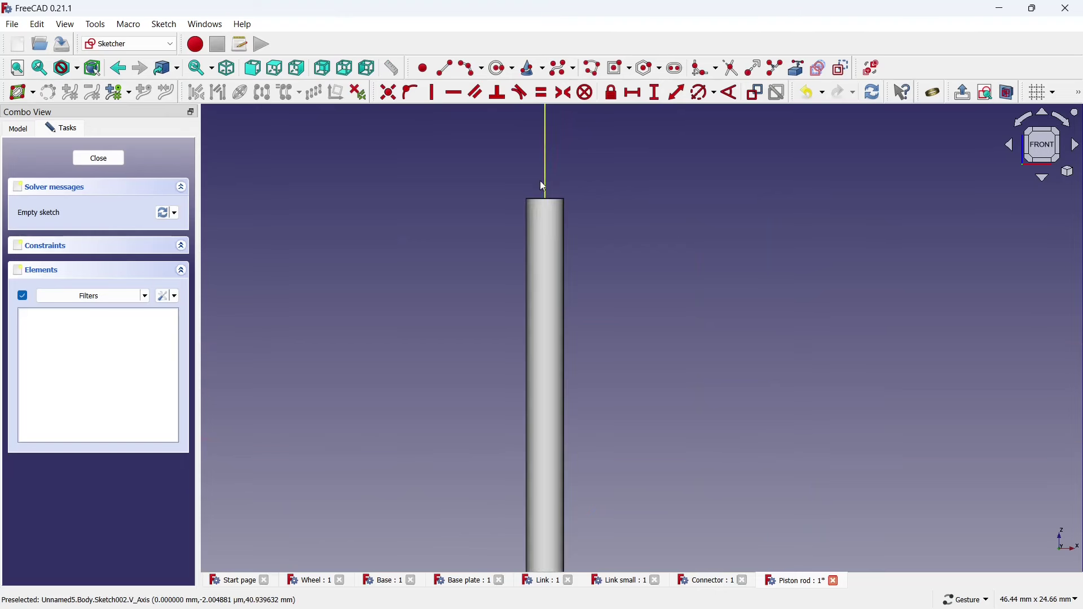
click(77, 73)
click(93, 119)
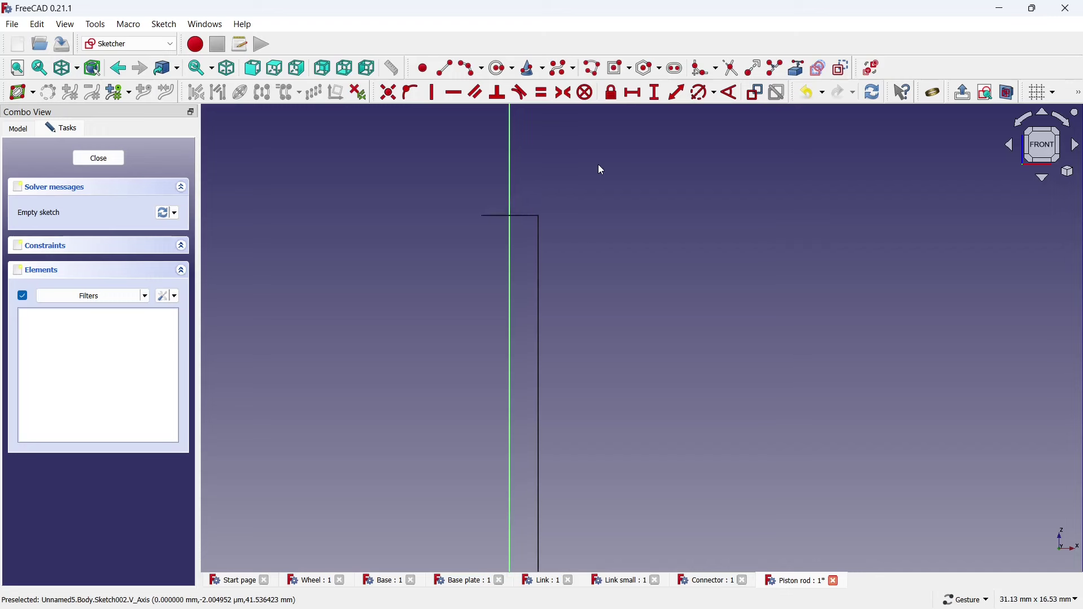
scroll(494, 178, up, 3)
Draw a circle on the vertical axis and import the rod's top edge as external geometry
click(499, 68)
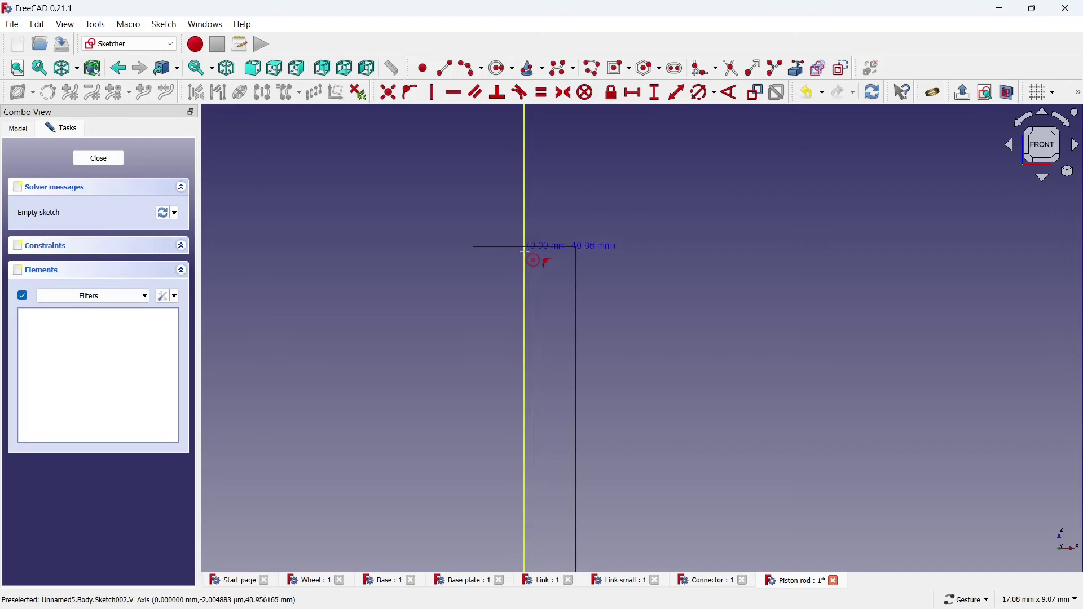
click(526, 294)
click(547, 276)
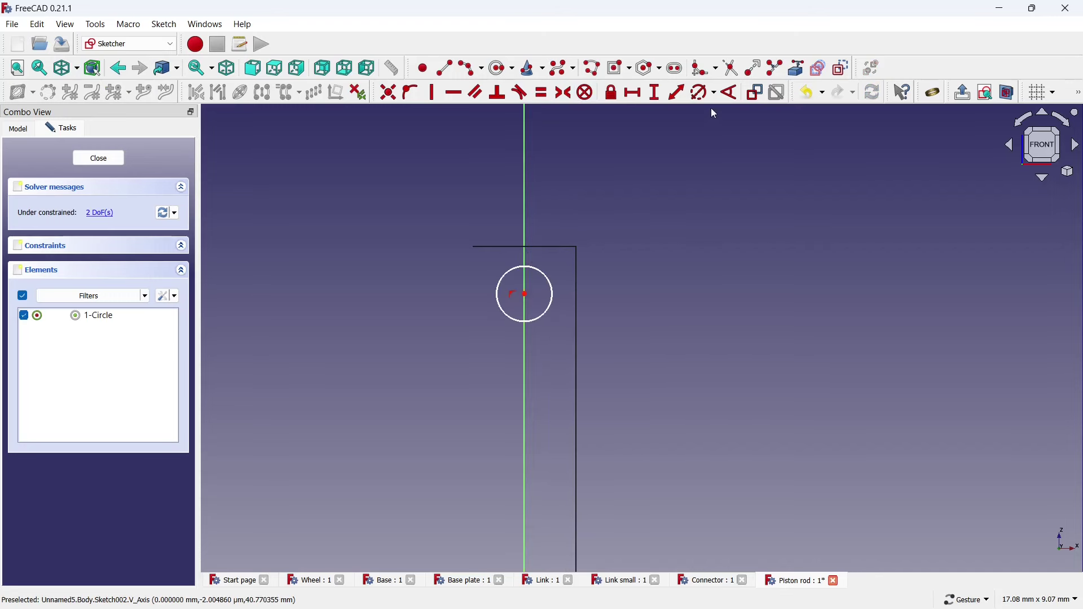
click(796, 67)
click(560, 245)
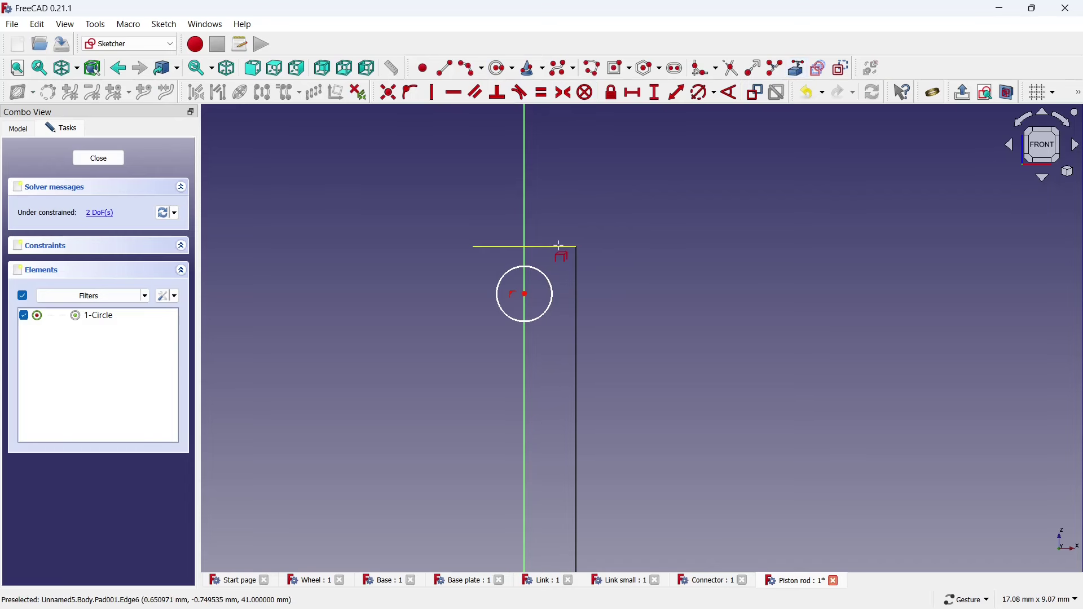
Constrain the circle to 2 mm diameter, 1 mm below the rod's top, and close the sketch
click(705, 92)
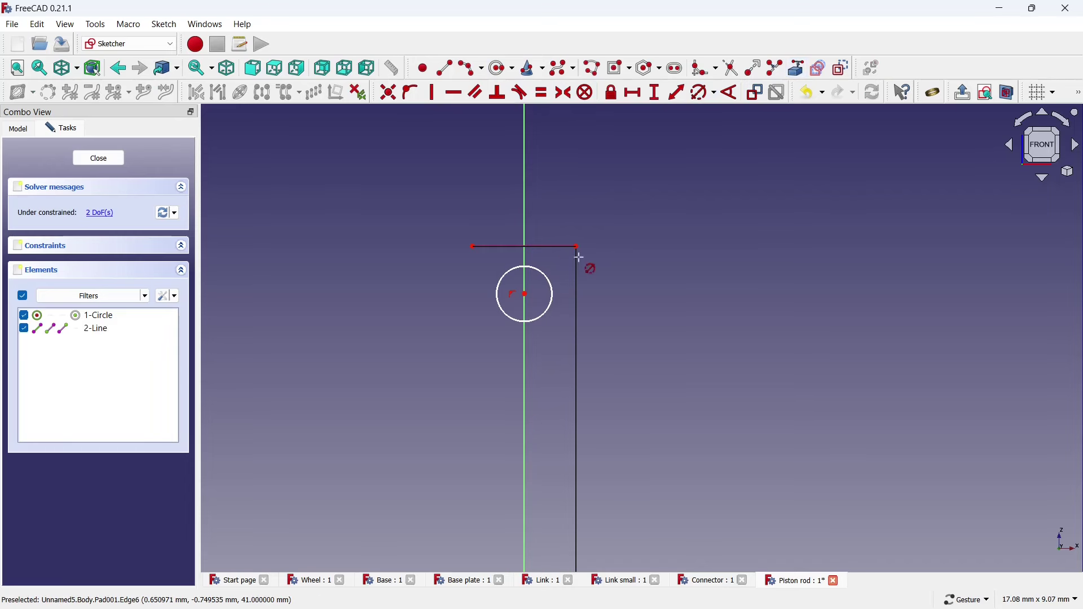
click(548, 275)
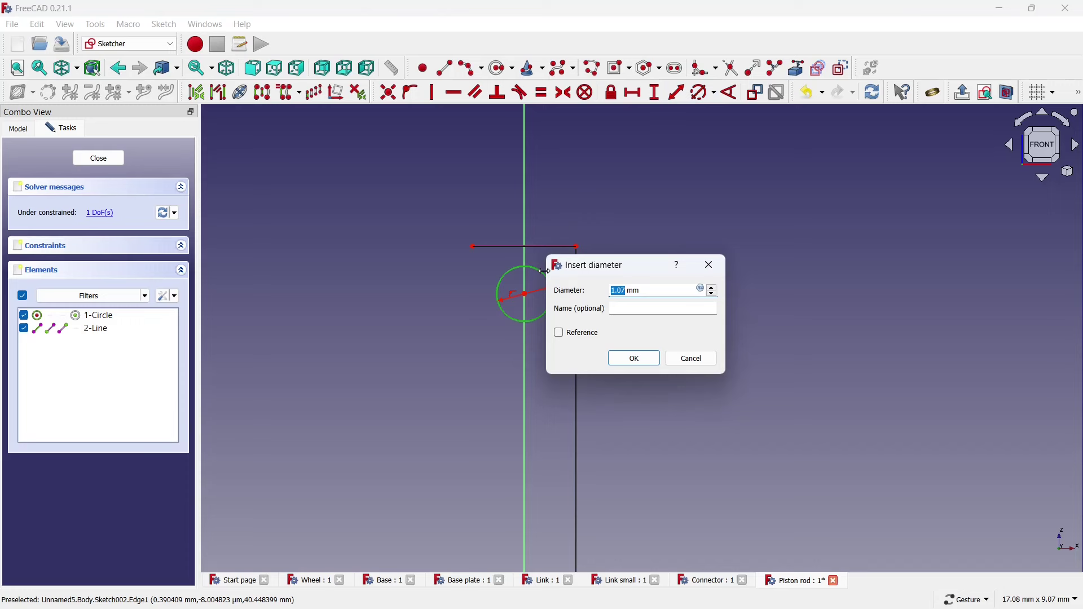
click(611, 360)
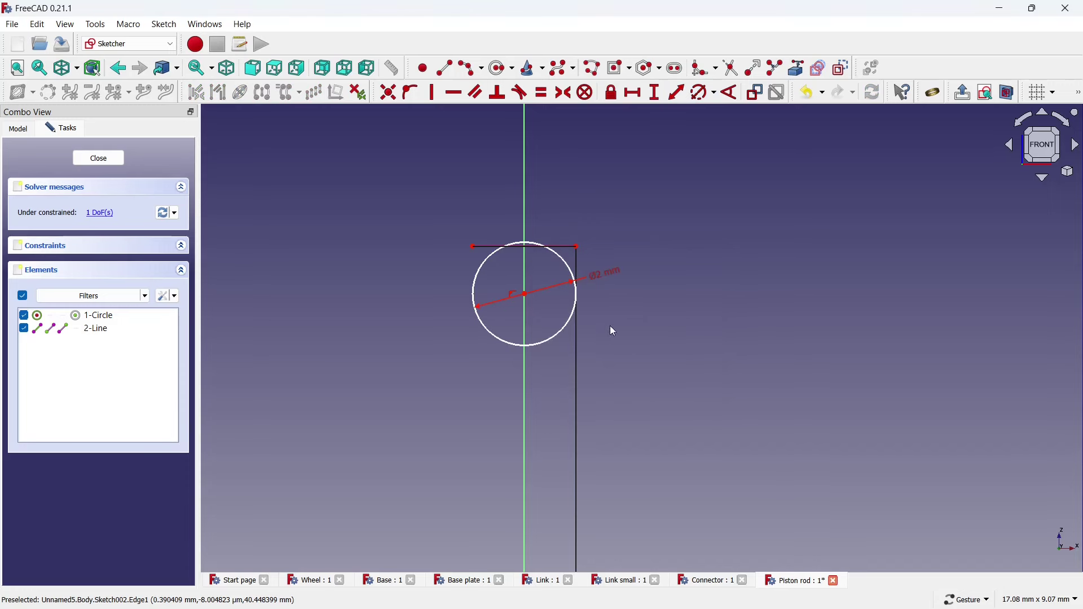
scroll(614, 135, up, 1)
click(655, 92)
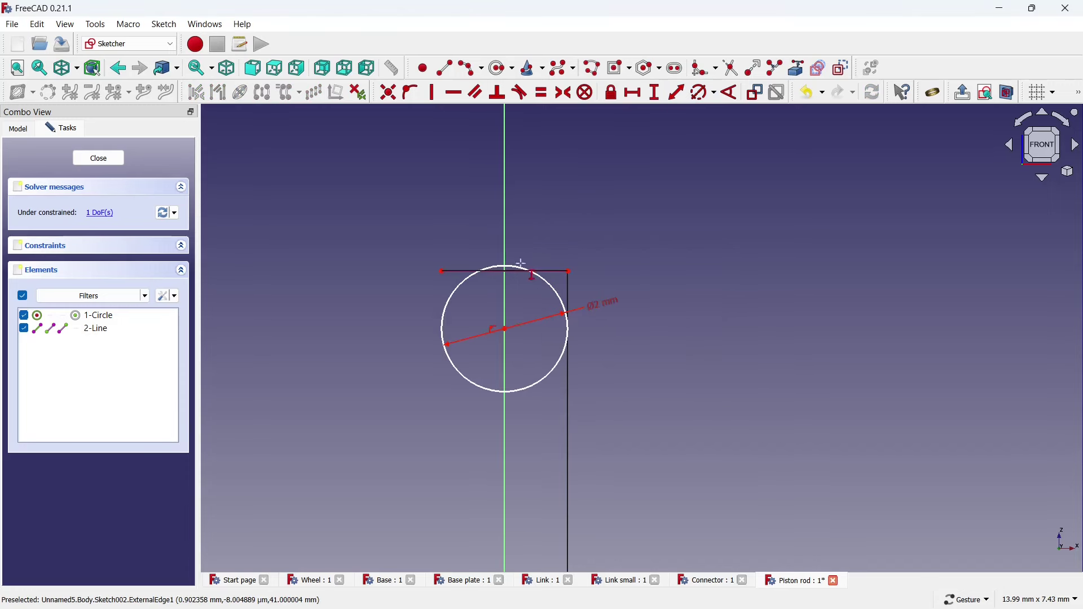
click(506, 329)
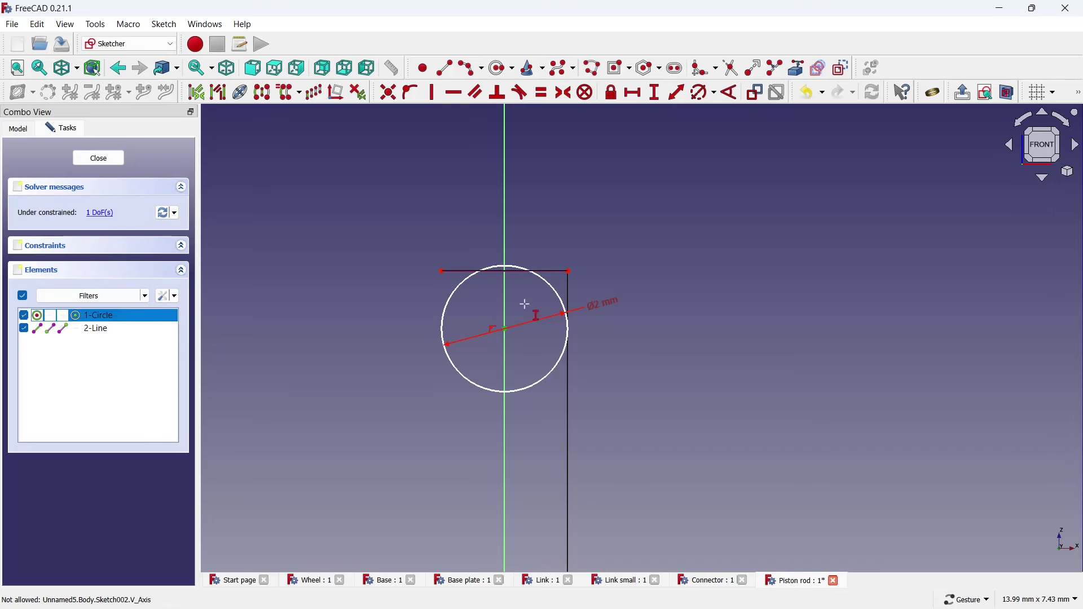
click(568, 271)
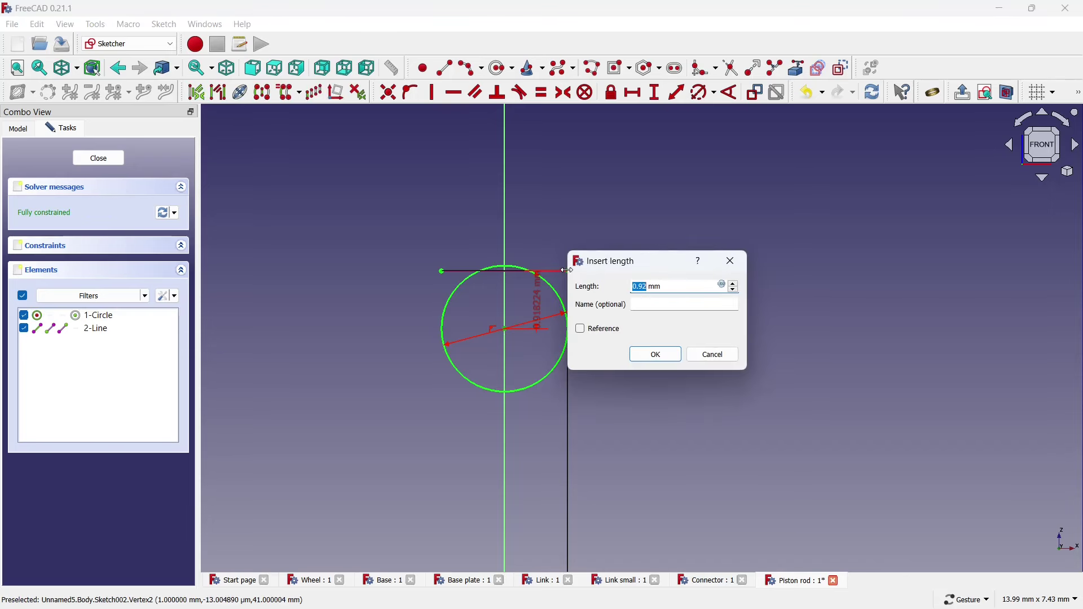
click(633, 354)
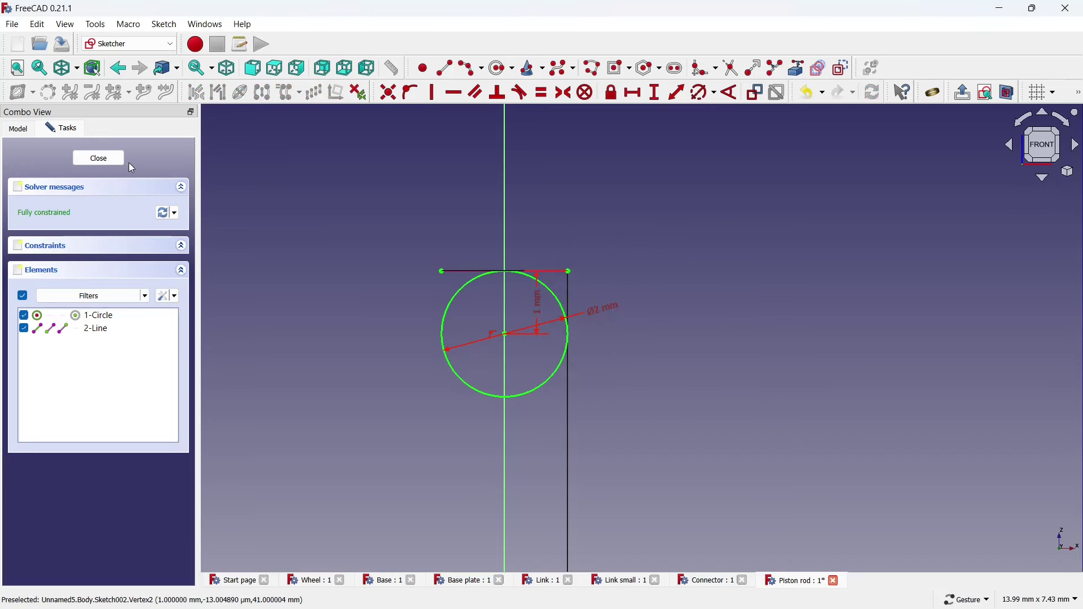
click(112, 159)
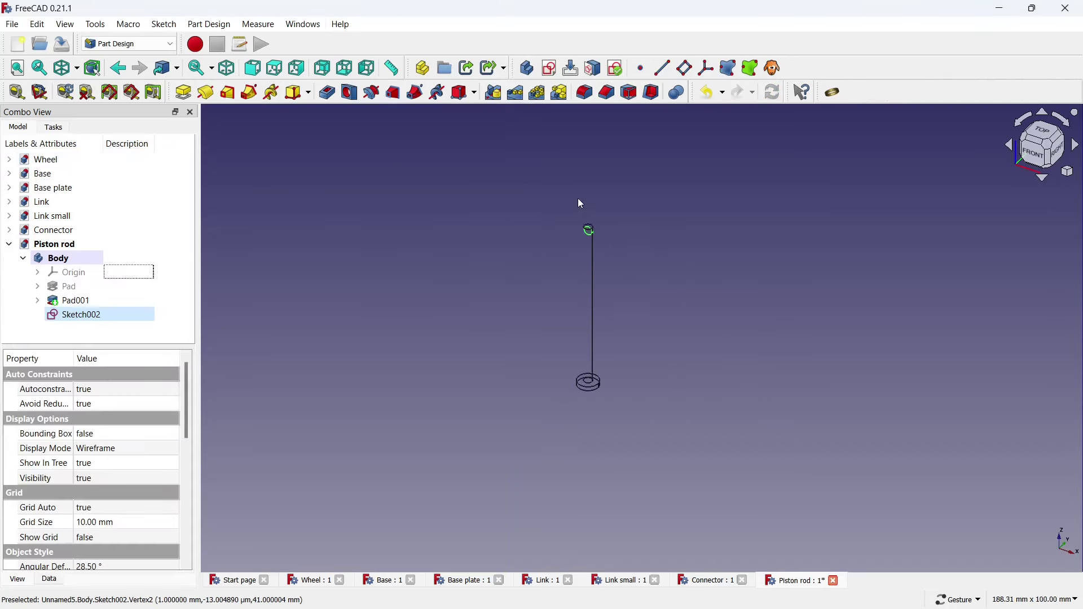
Pad Sketch002 in two directions, 6 mm one way and 1 mm the other
scroll(598, 220, up, 2)
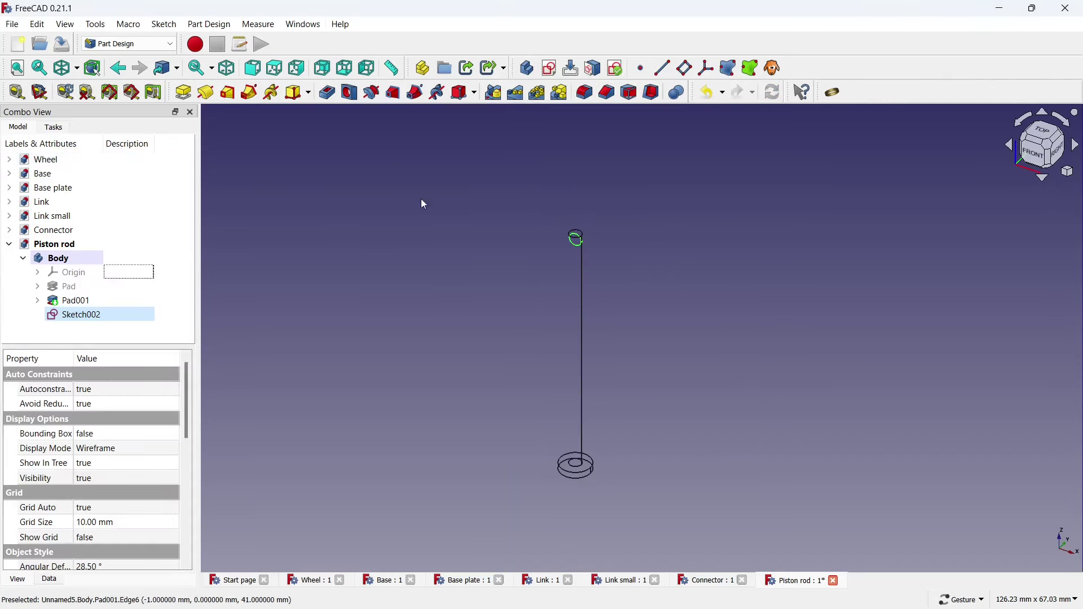
click(184, 92)
click(161, 212)
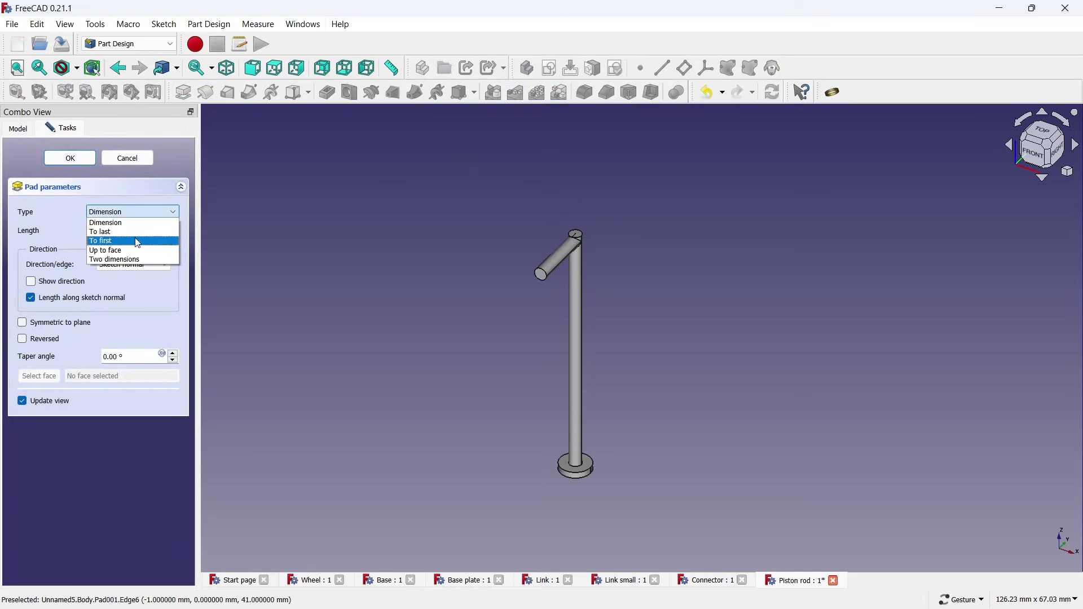
click(136, 257)
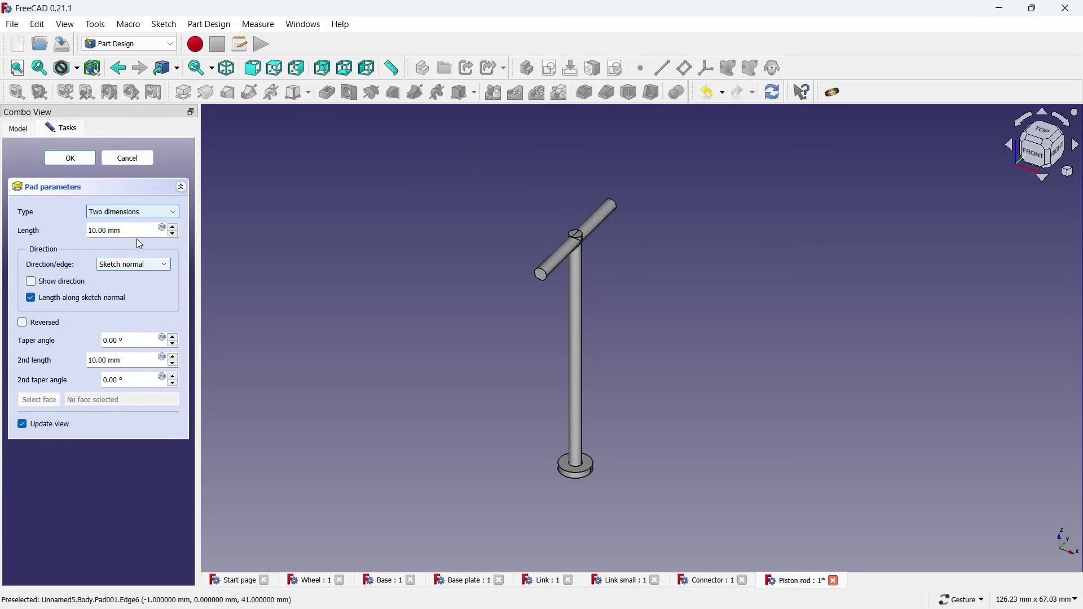
drag(136, 231, 41, 233)
text(6)
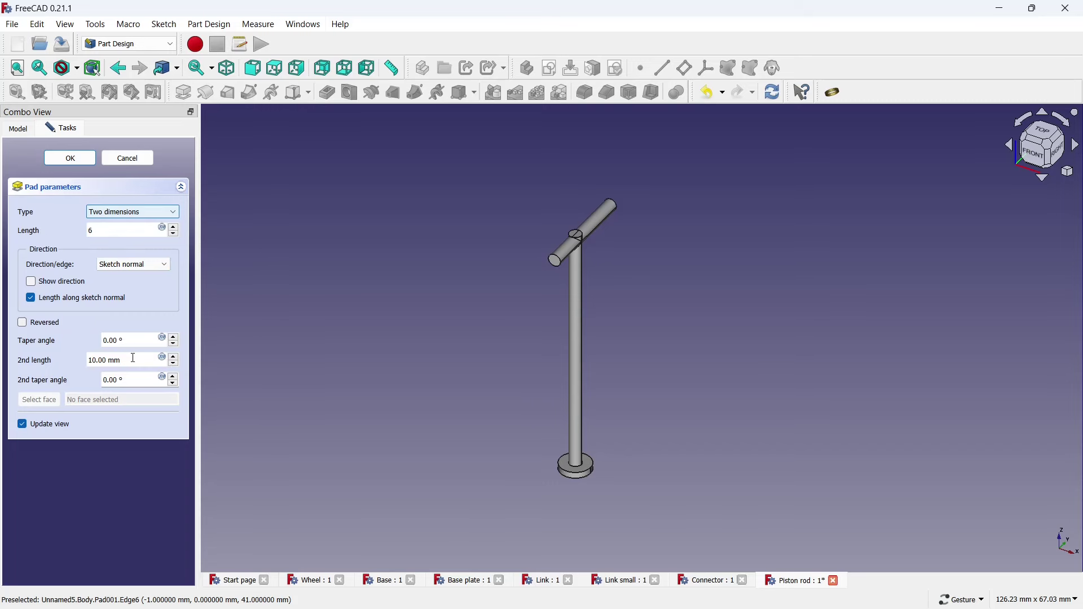
drag(133, 359, 19, 359)
text(1)
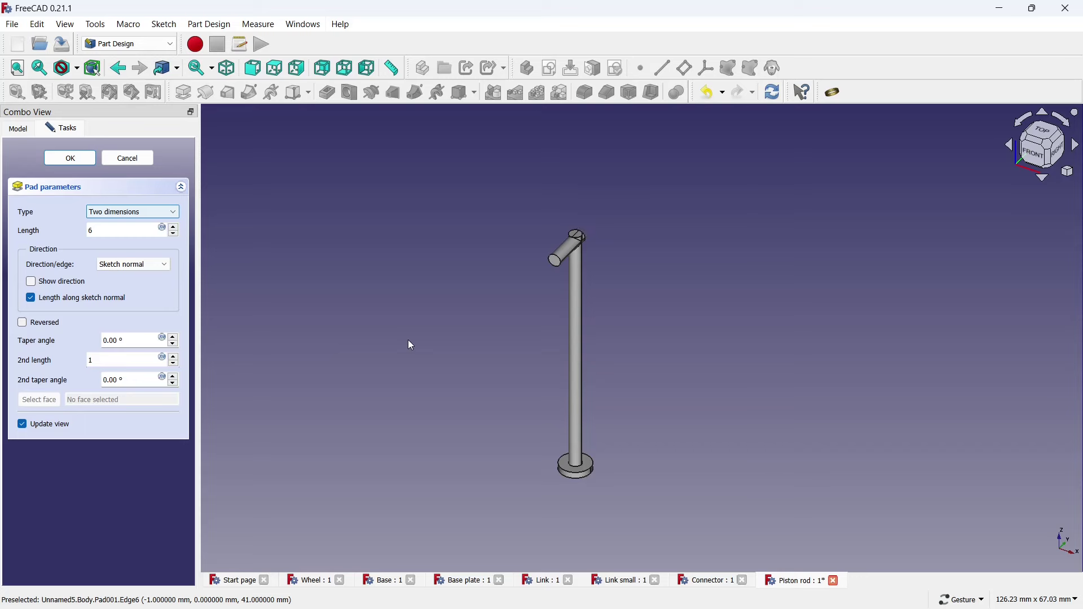
mouse_move(475, 342)
mouse_down()
mouse_move(642, 346)
mouse_move(643, 208)
mouse_move(726, 282)
mouse_up()
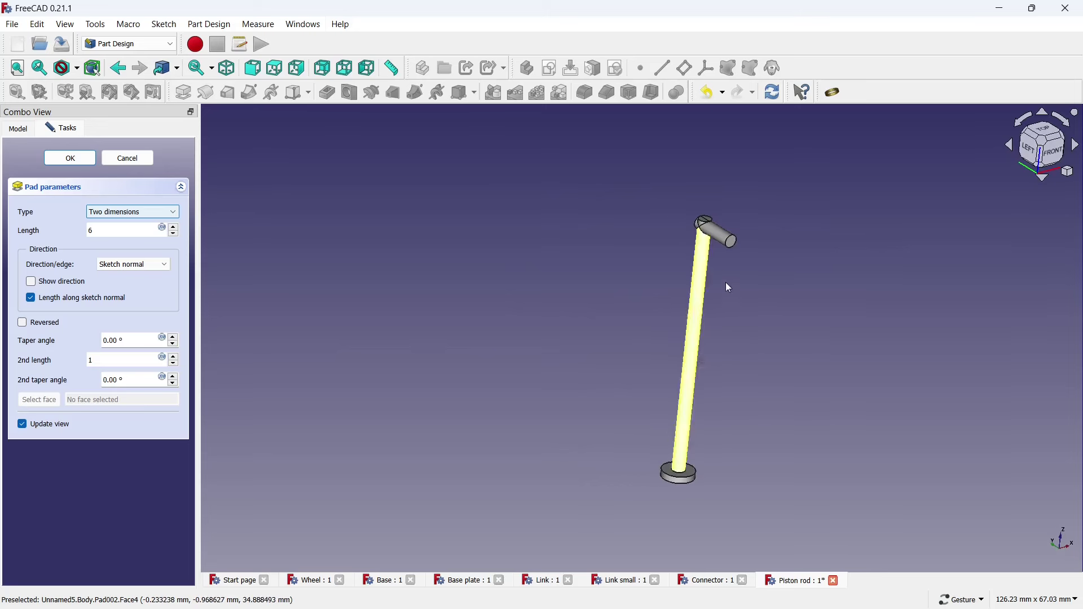
click(70, 159)
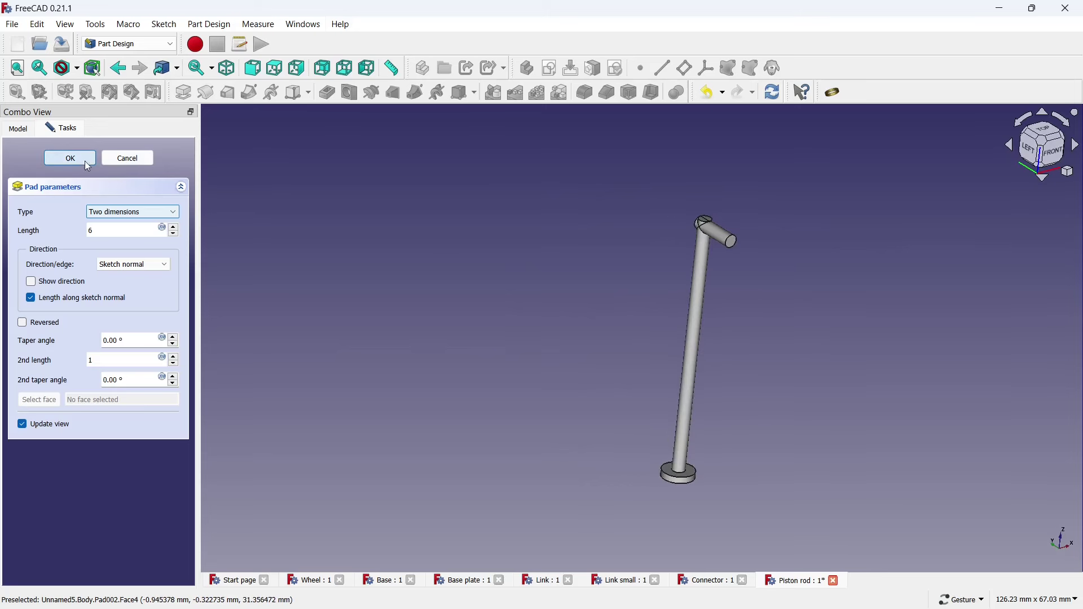
Start a sketch on the crossbar's end face, importing its end circle as reference
scroll(784, 219, up, 3)
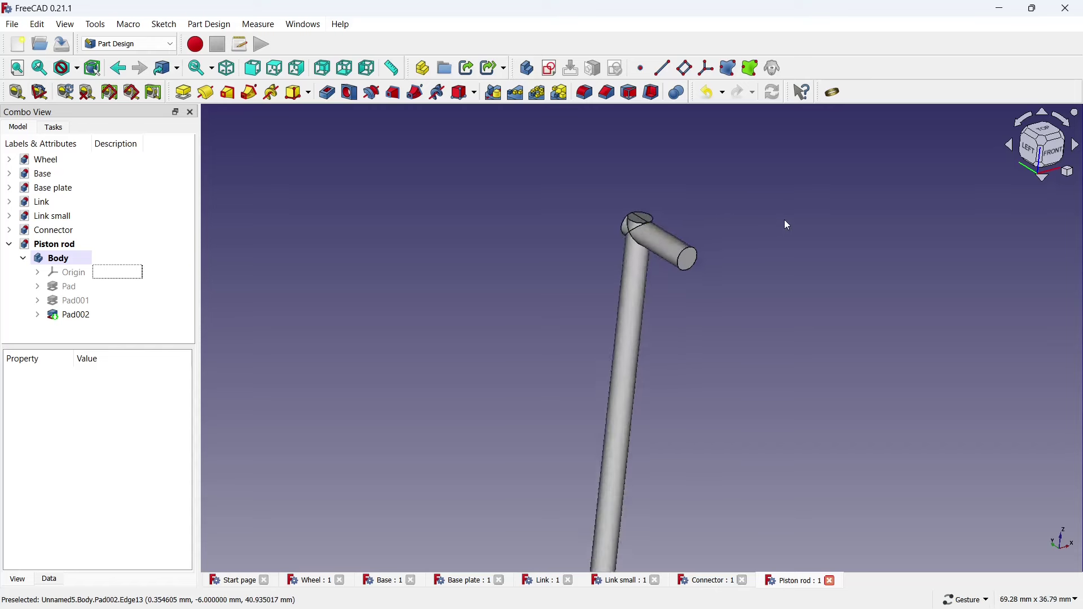
scroll(656, 276, up, 2)
click(641, 276)
click(550, 69)
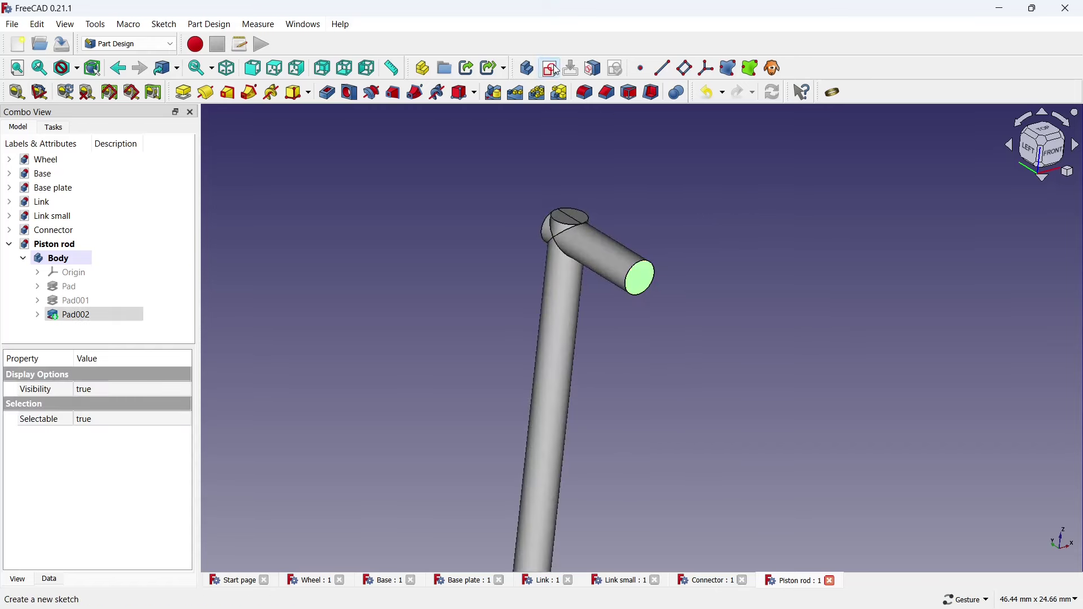
scroll(469, 249, up, 3)
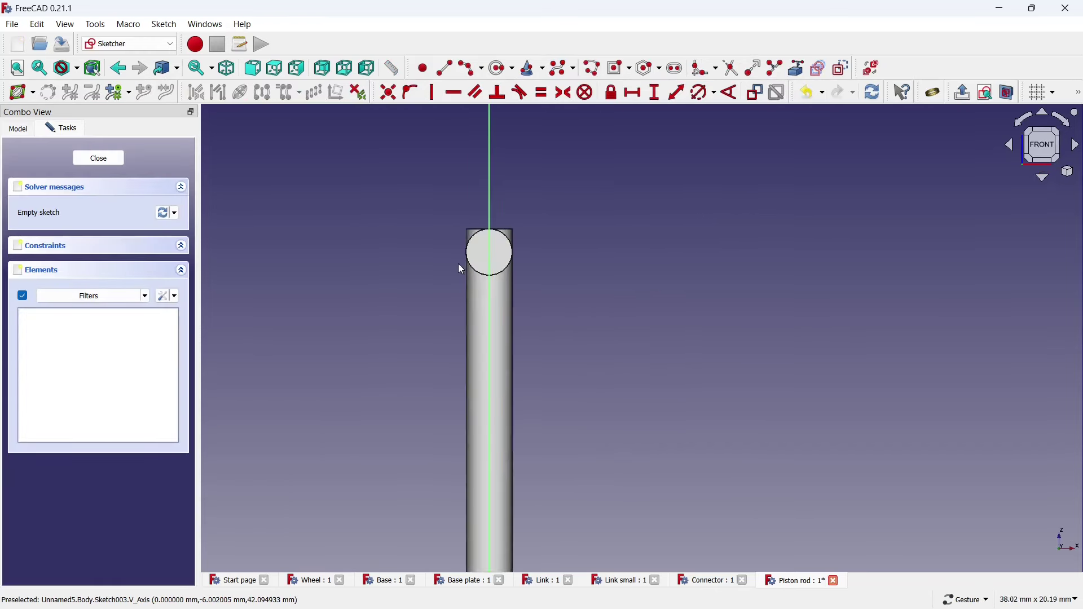
scroll(458, 263, up, 2)
click(791, 71)
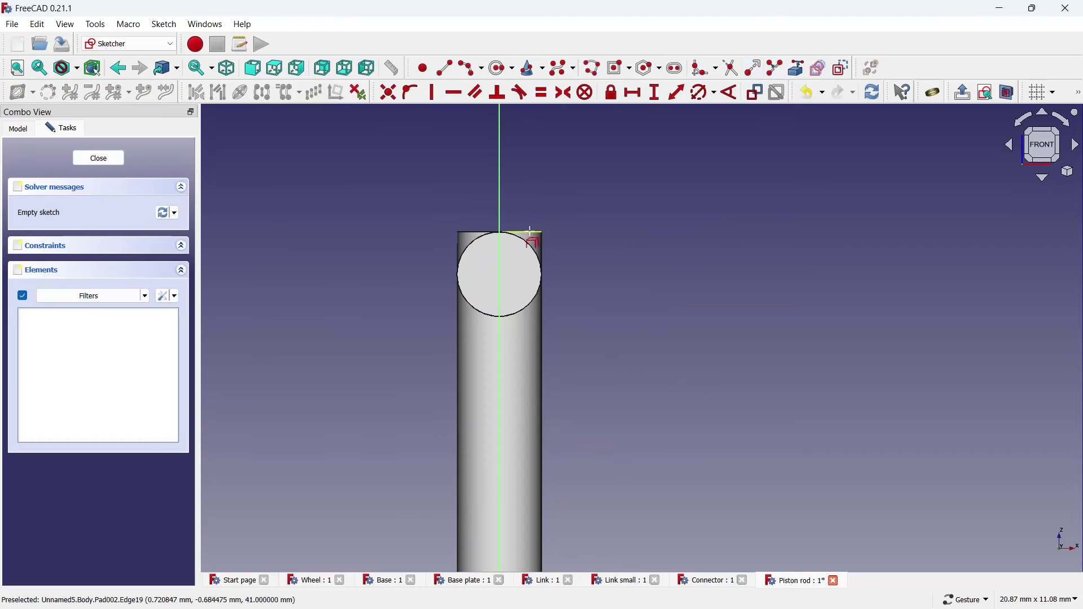
click(530, 249)
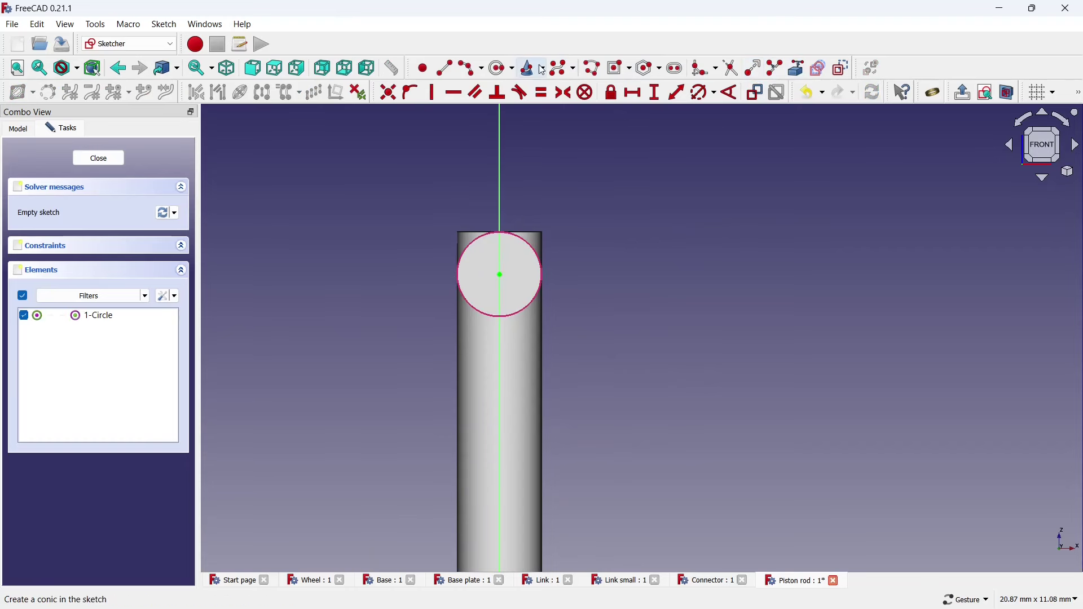
Draw a larger concentric circle on the rod end, constrain its diameter, and close the sketch
click(498, 69)
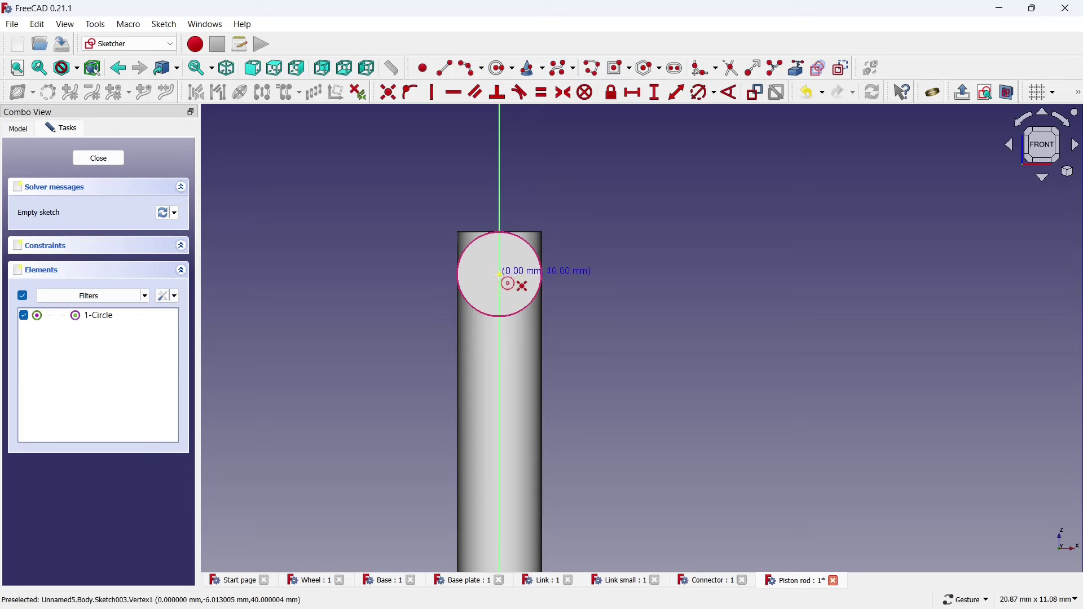
click(500, 275)
click(519, 216)
click(697, 97)
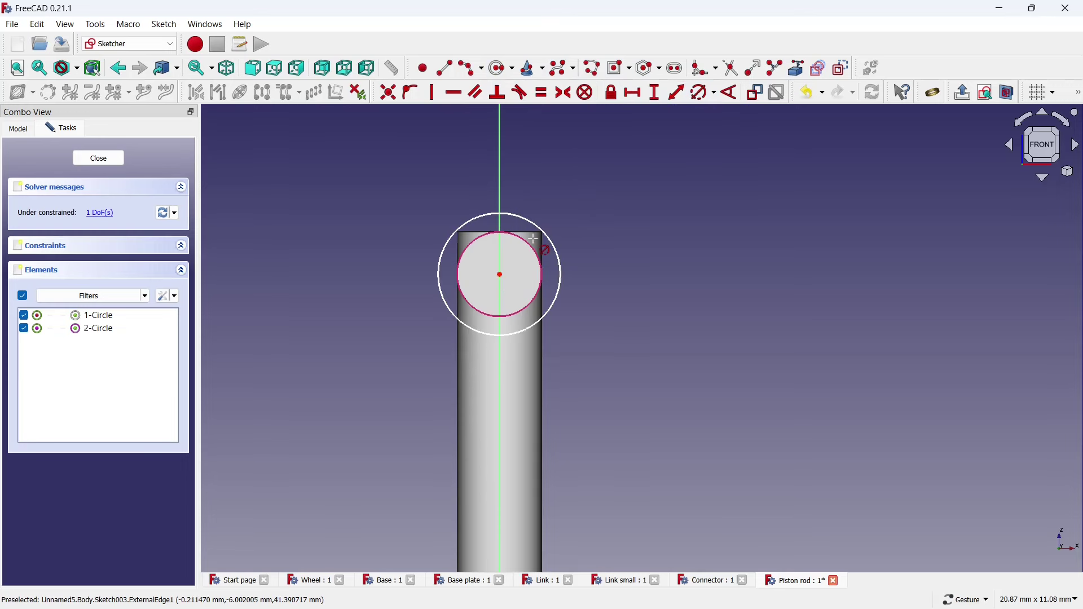
click(539, 231)
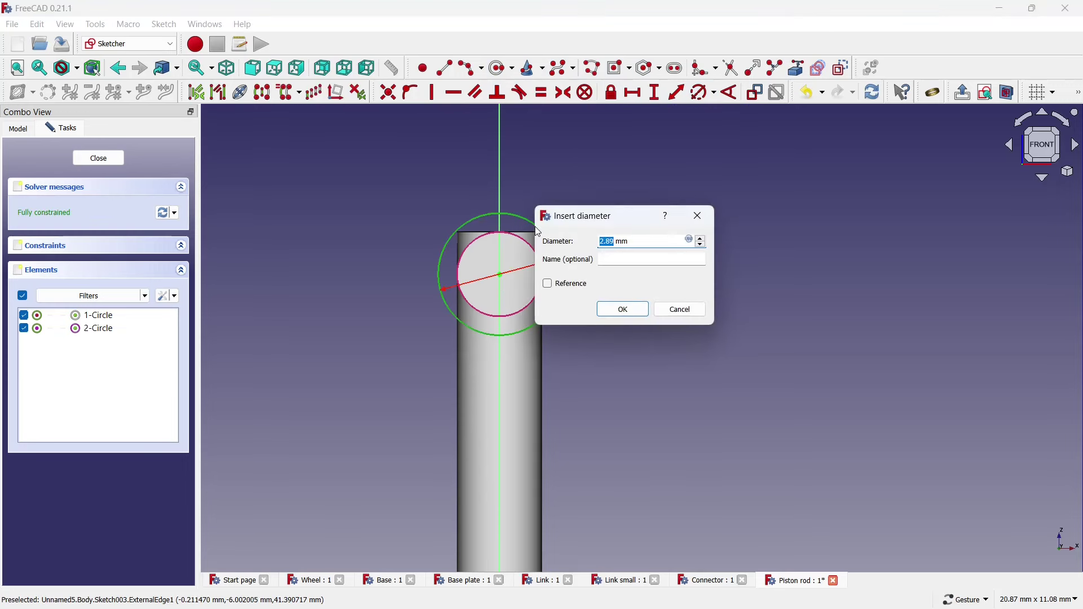
click(622, 309)
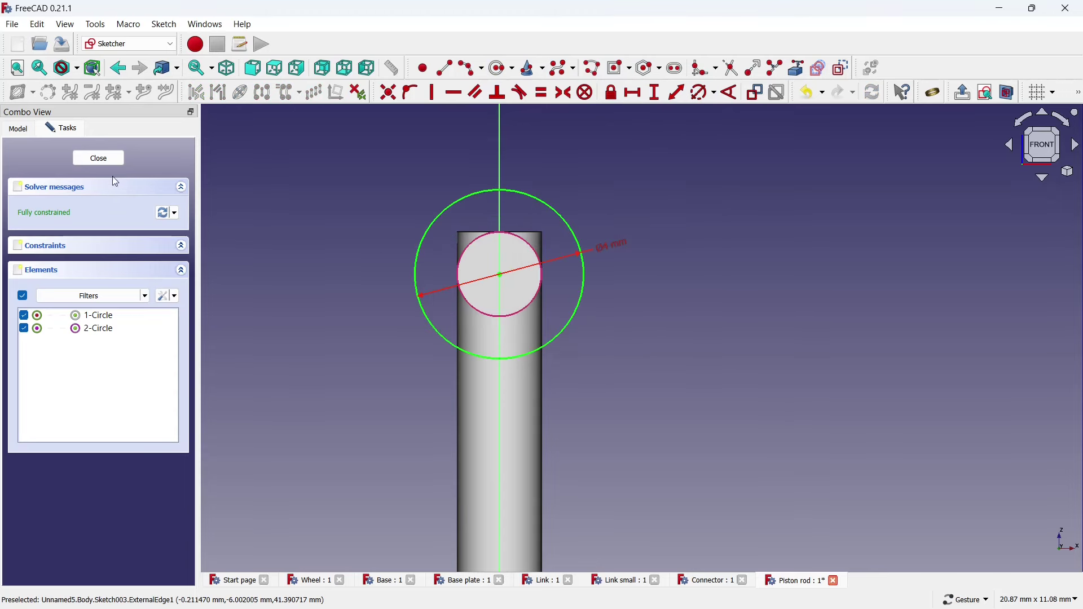
click(107, 162)
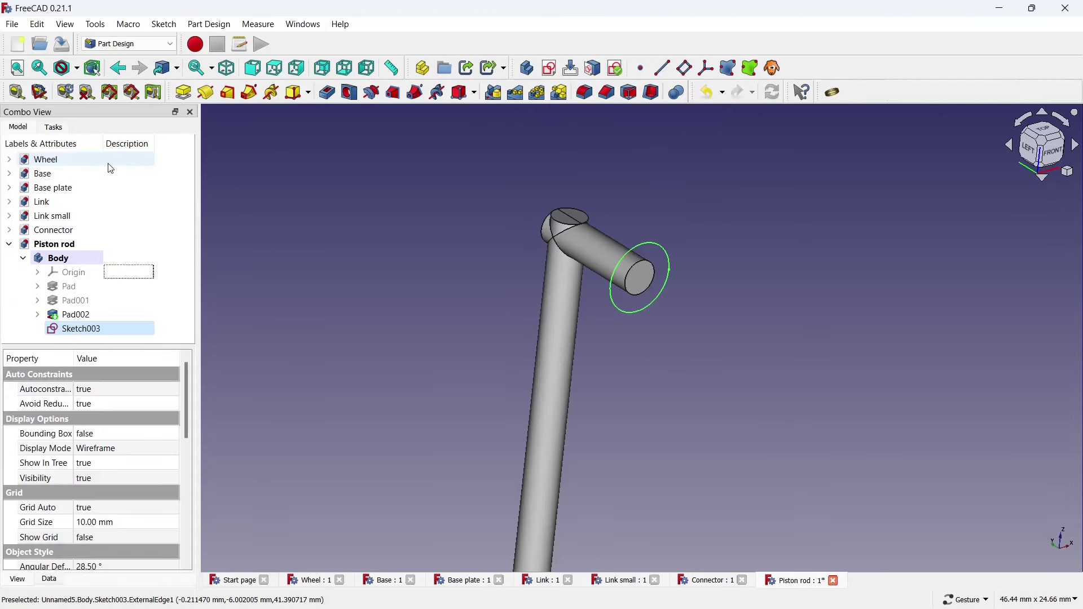
Pad the circle into a collar and save the Piston rod part
click(184, 92)
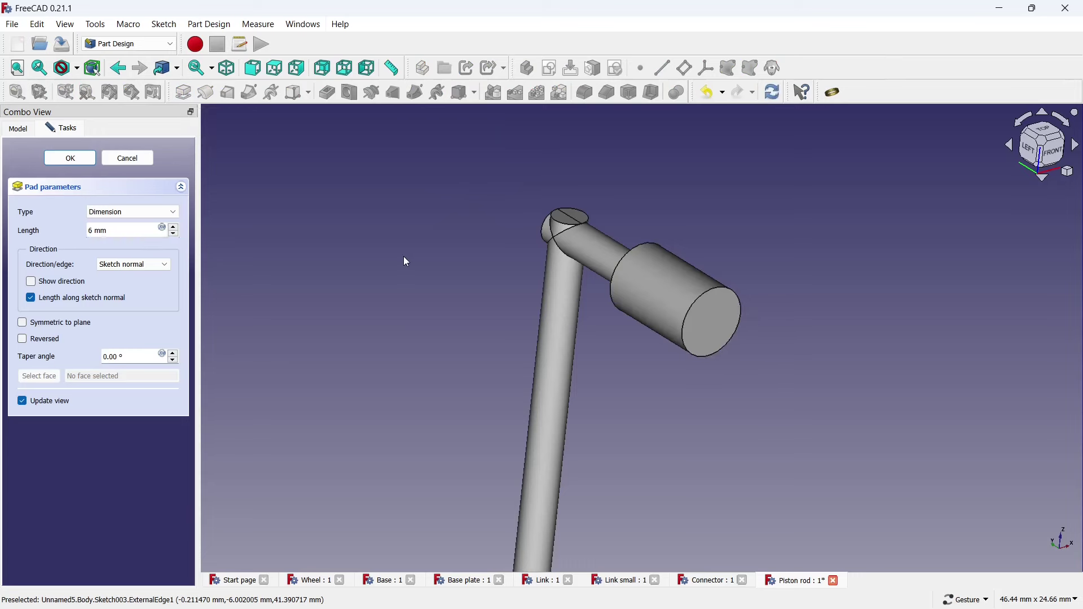
click(87, 161)
scroll(565, 218, down, 3)
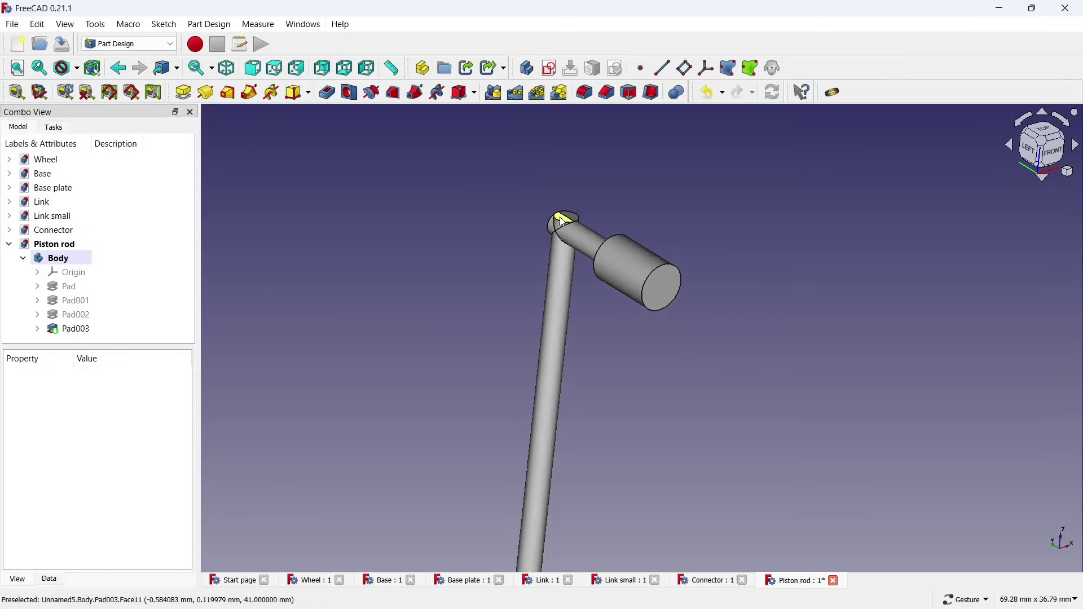
scroll(565, 218, down, 2)
scroll(479, 250, up, 1)
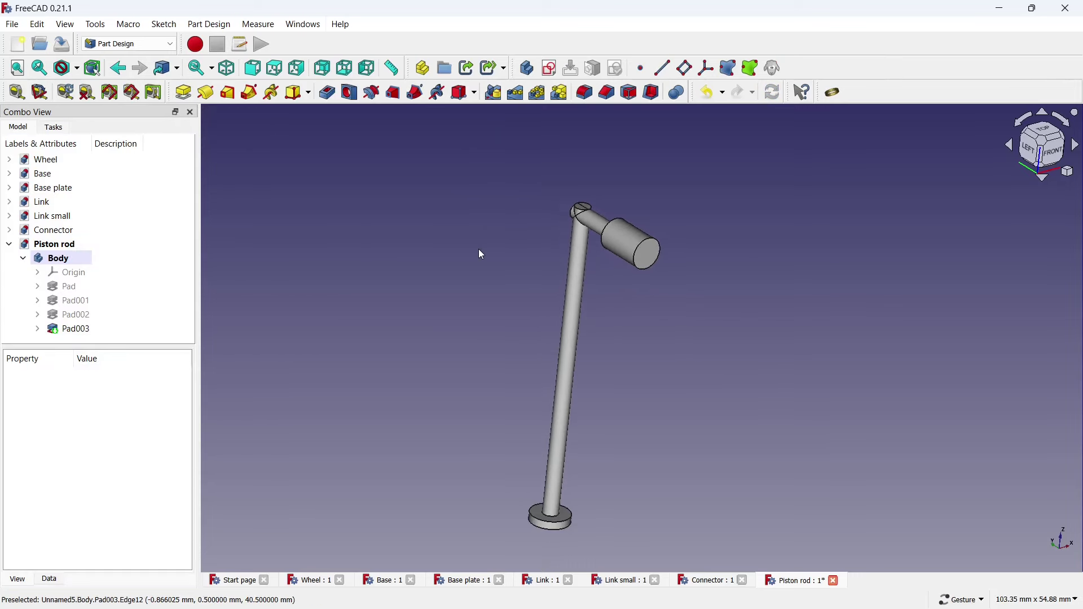
key(ctrl+s)
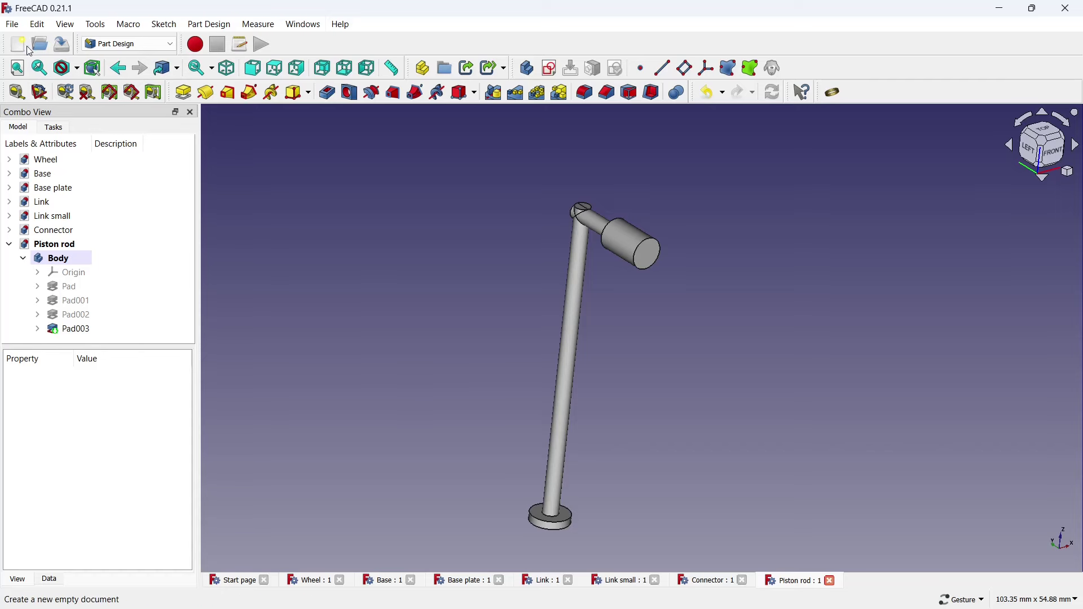
In a new document, sketch a dimensioned circle at the origin on the XZ plane
click(18, 44)
click(549, 67)
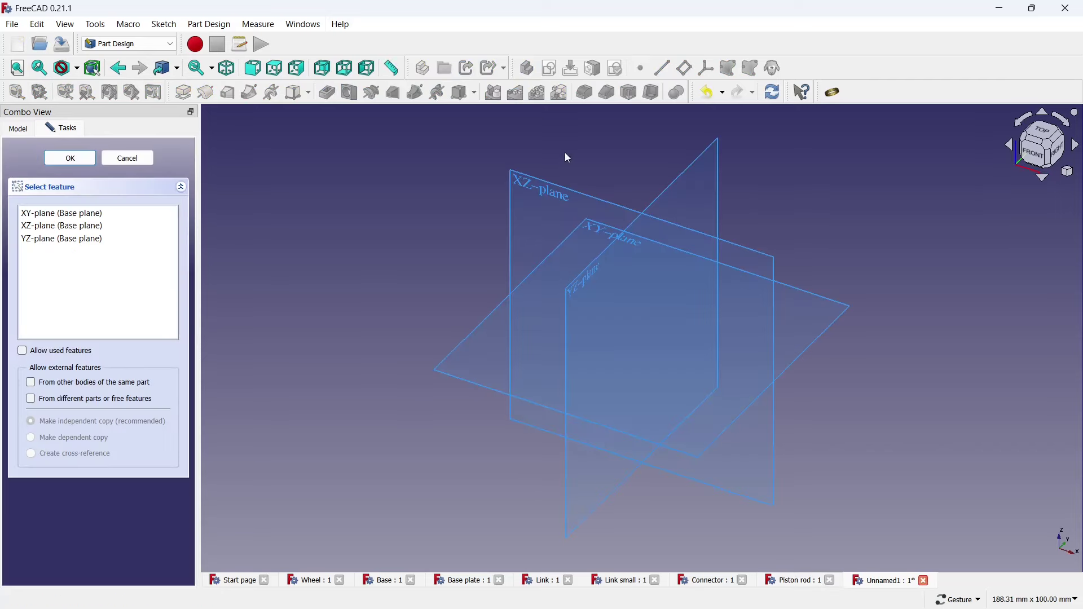
click(558, 188)
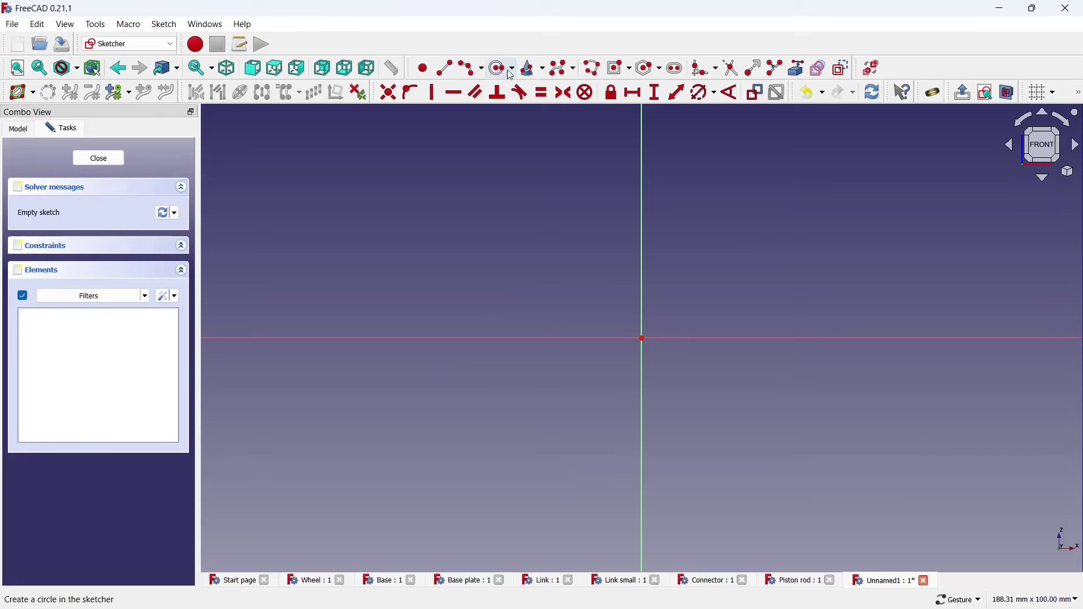
click(502, 68)
click(642, 337)
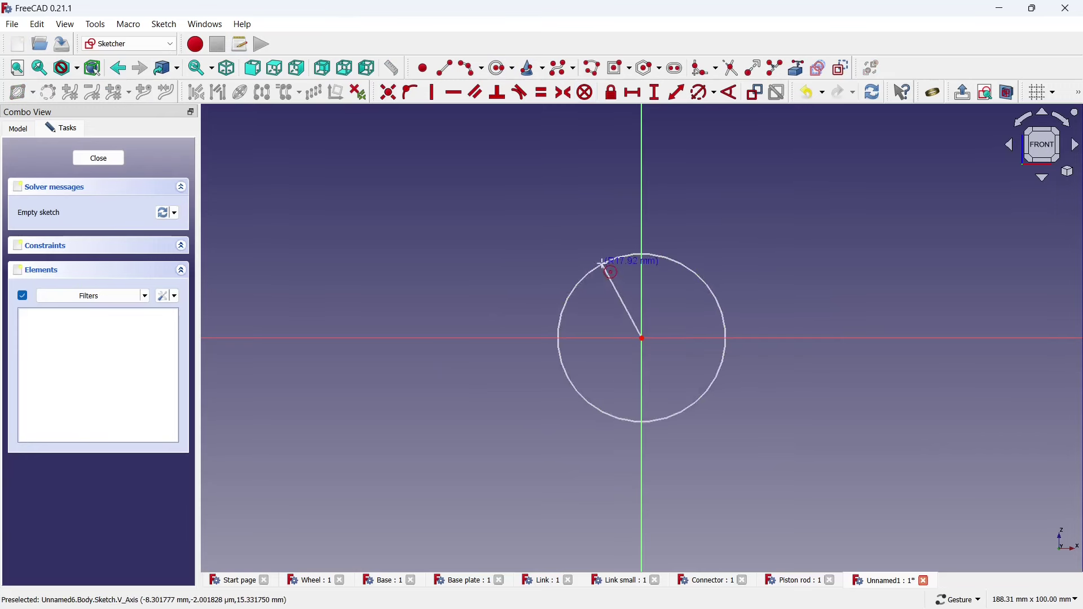
click(607, 263)
click(694, 93)
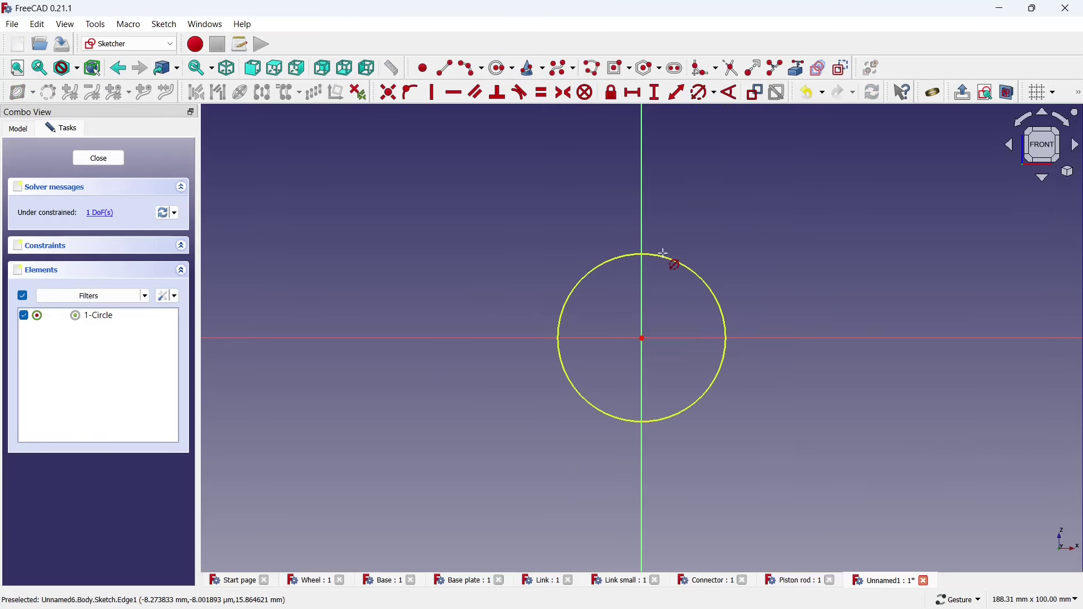
click(663, 255)
click(751, 337)
click(99, 158)
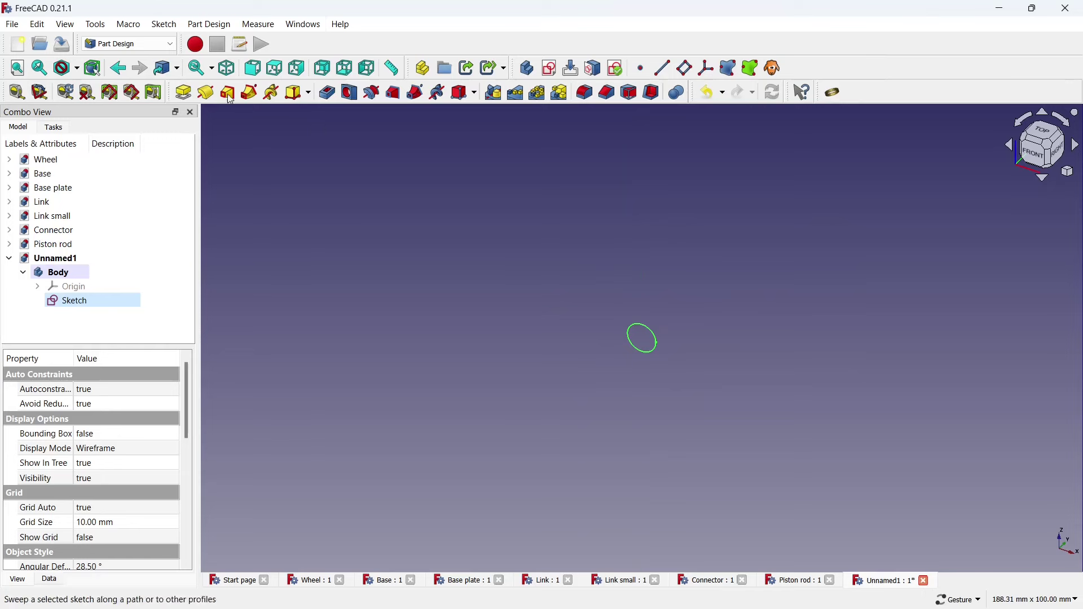
Pad the circle 2 mm into a flat disc
click(184, 92)
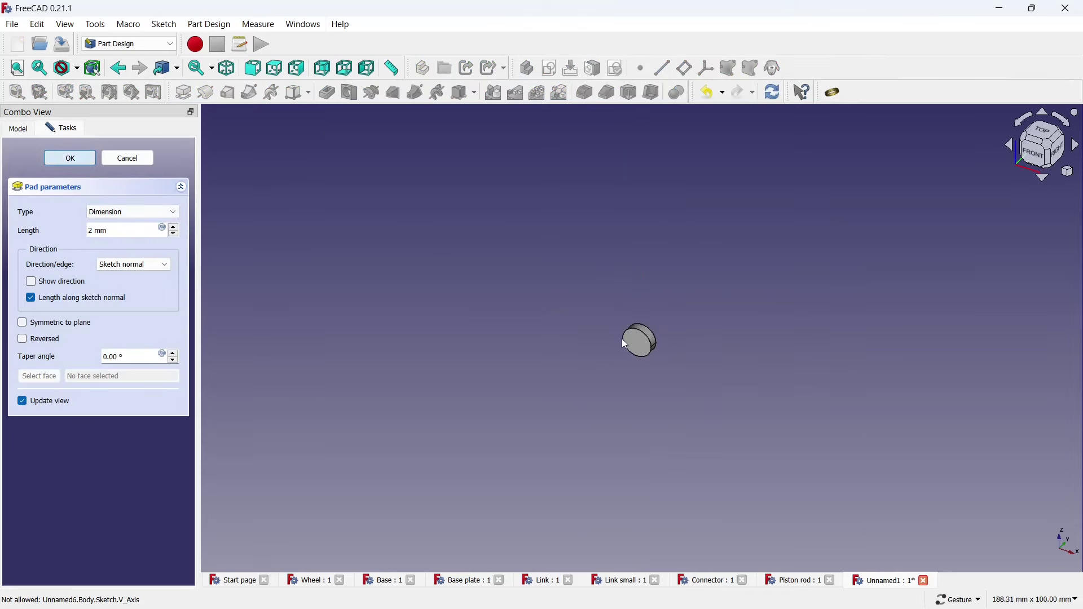
key(Return)
scroll(632, 347, up, 2)
Save the new disc part under the file name 'Cylinder'
key(ctrl+s)
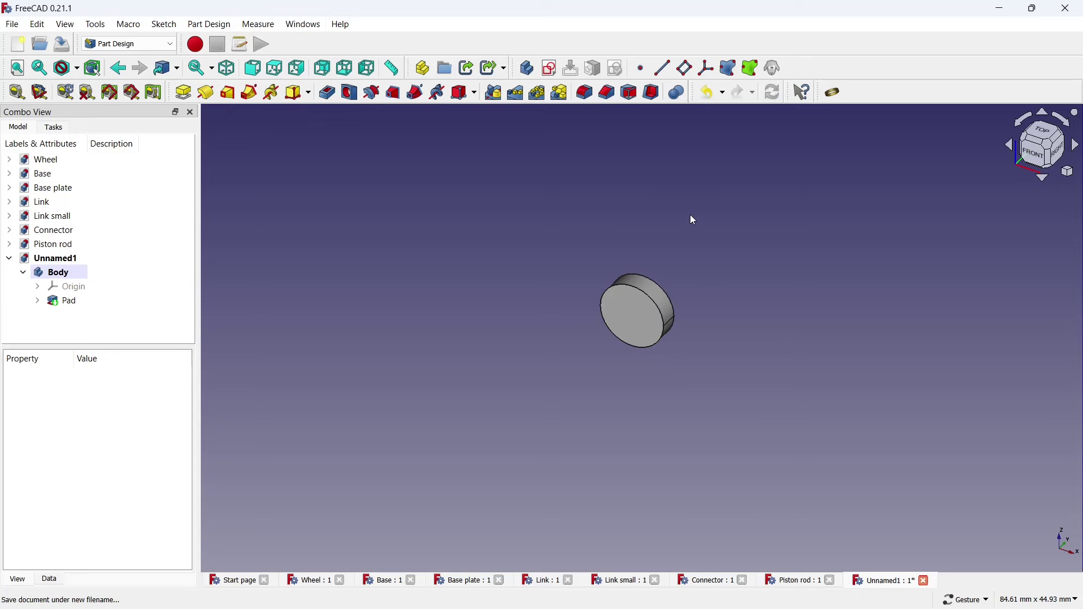
text(Cy)
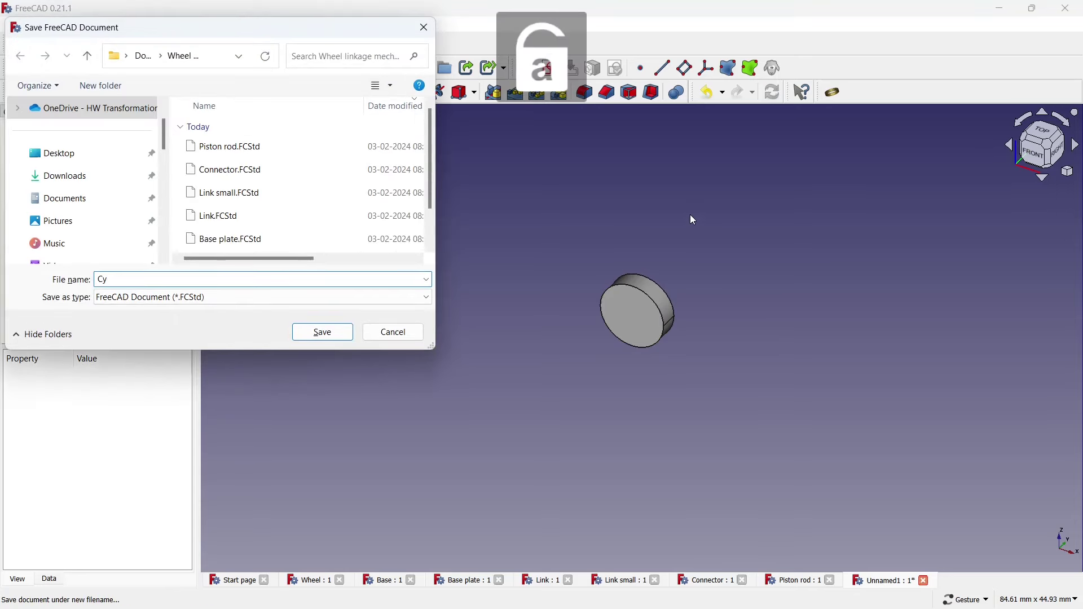
text(linder)
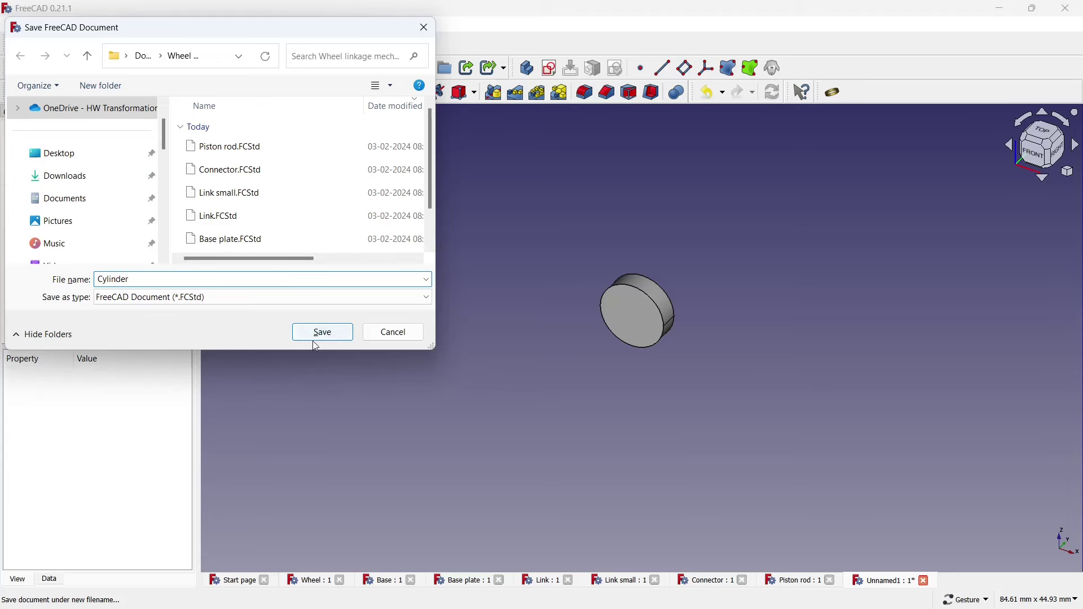
click(313, 340)
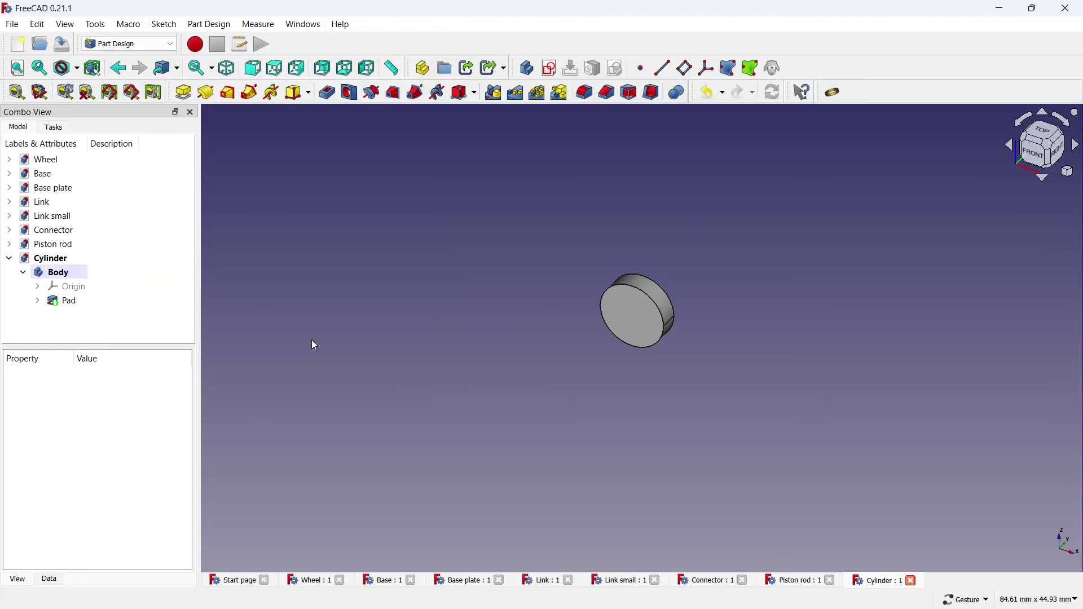
Sketch two concentric circles at the origin on the disc's front face
scroll(626, 299, up, 2)
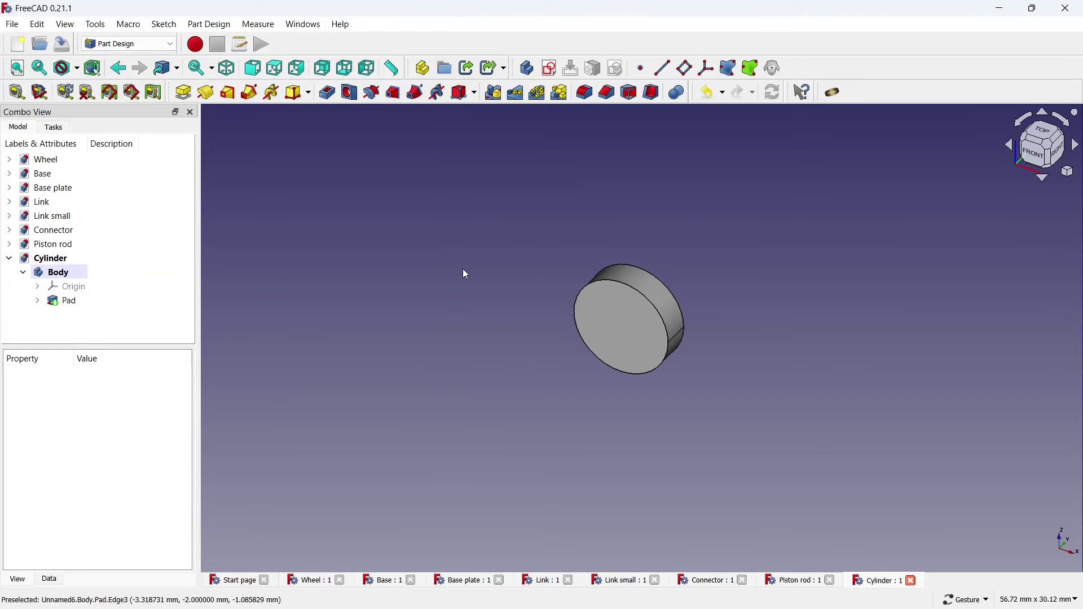
click(593, 270)
click(550, 68)
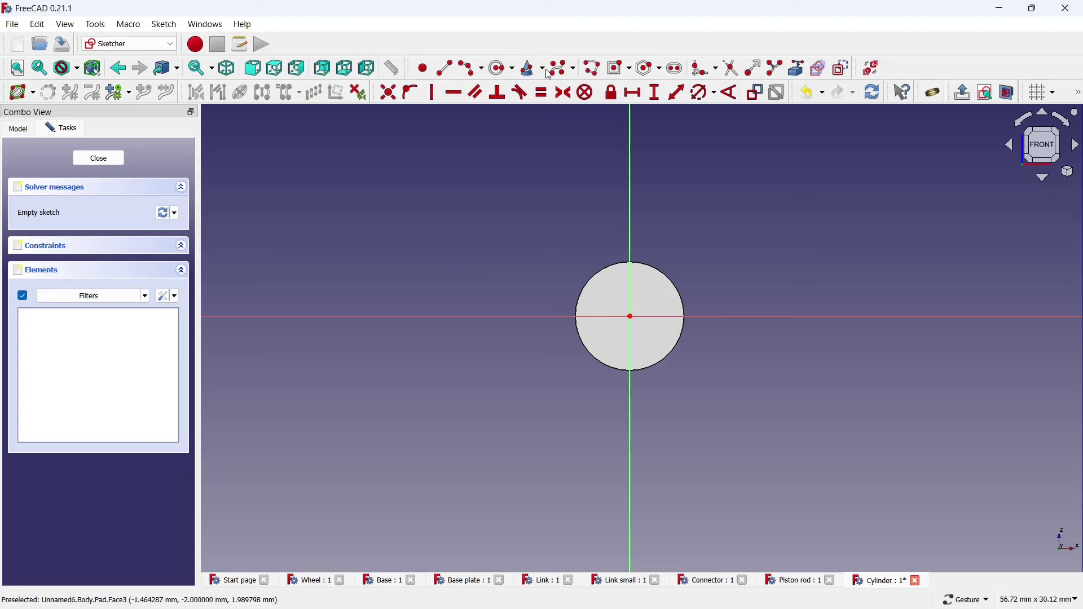
click(501, 68)
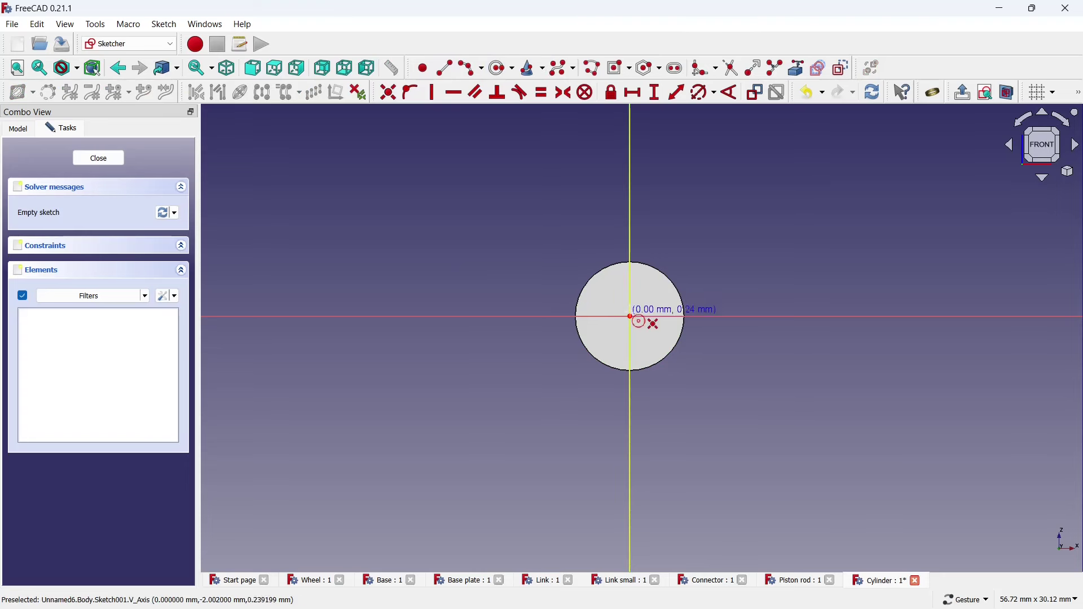
click(631, 316)
click(630, 271)
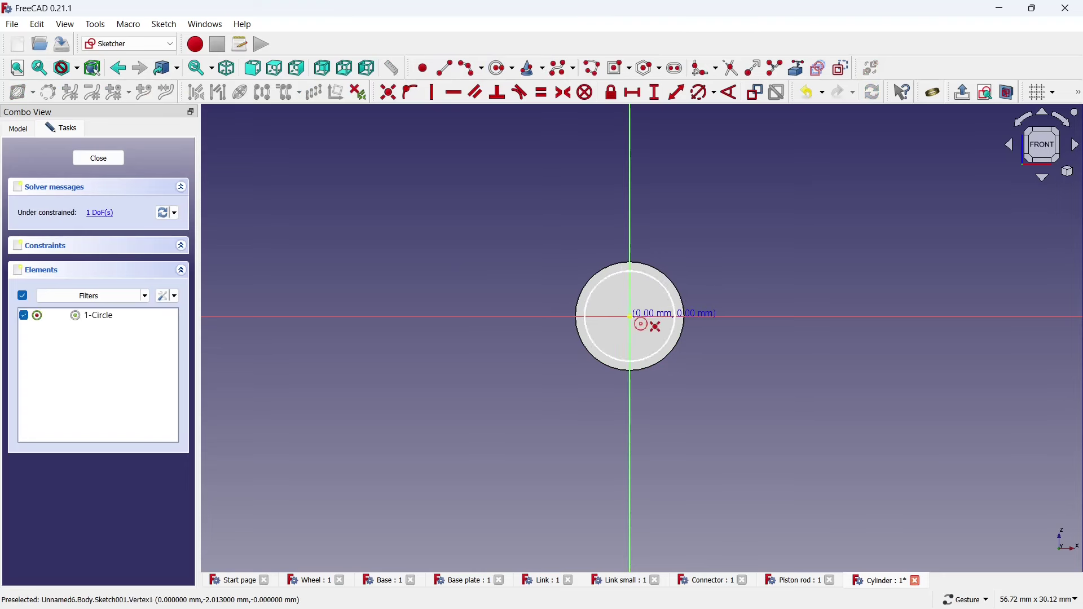
click(631, 317)
click(630, 295)
Constrain the circles to 7 mm outer and 5 mm inner diameter, then close the sketch
click(703, 92)
scroll(682, 232, up, 3)
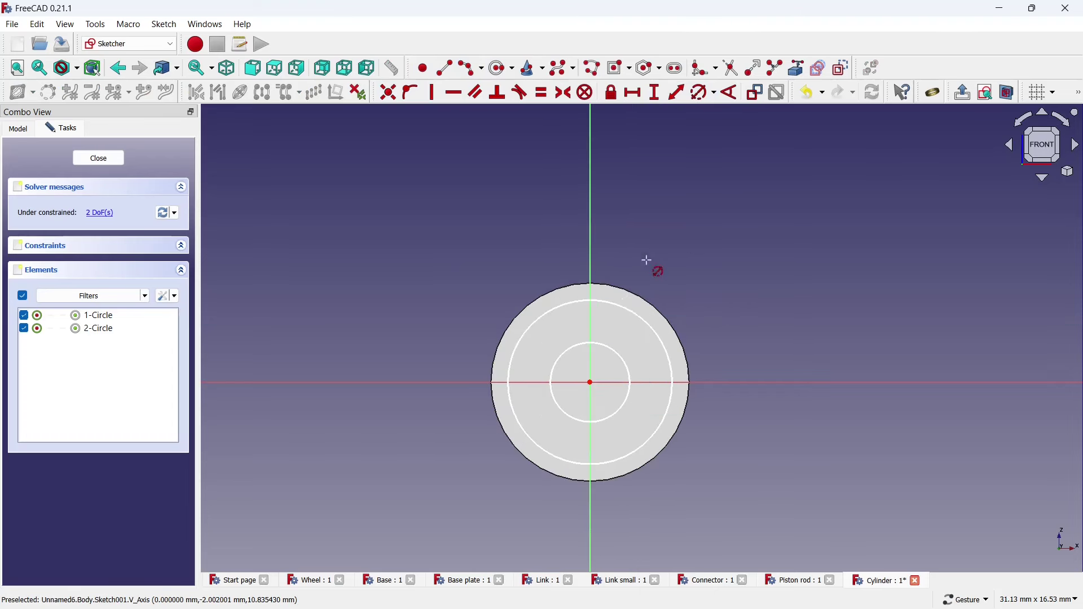
click(630, 315)
text(7)
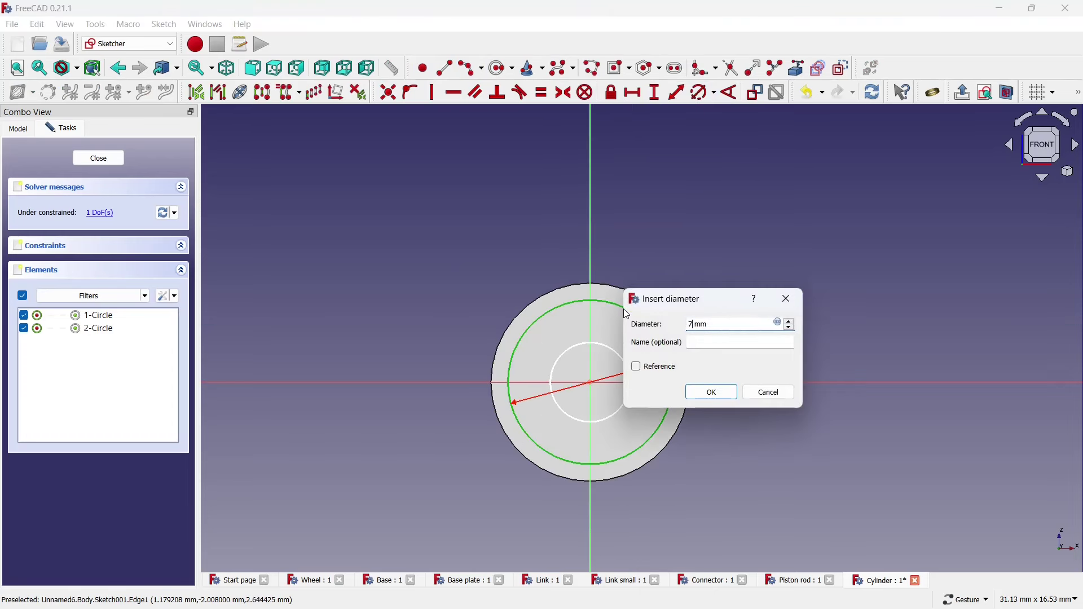
click(697, 393)
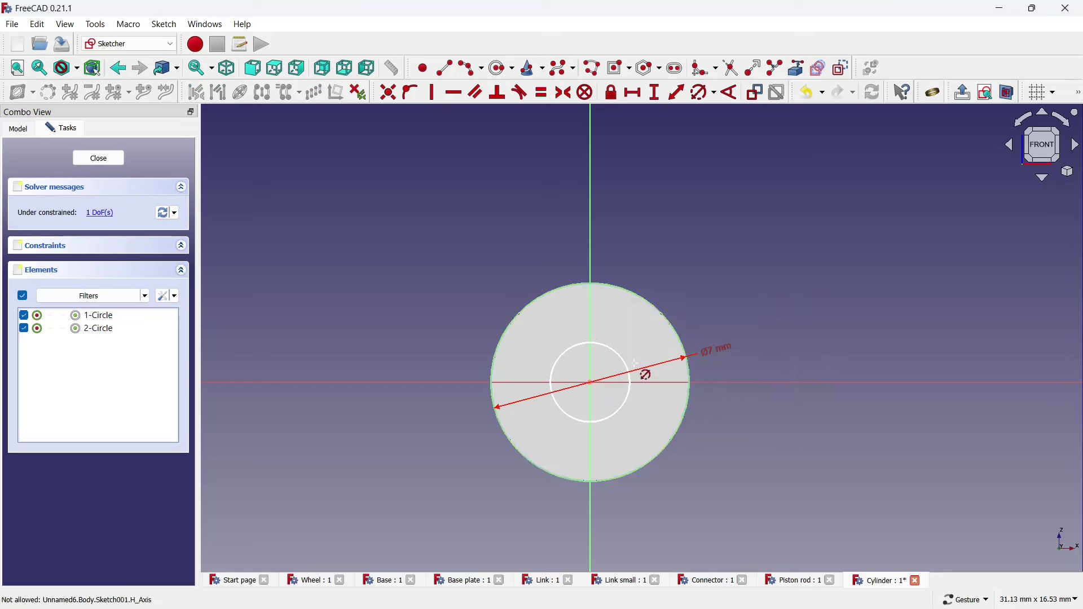
click(630, 365)
text(5)
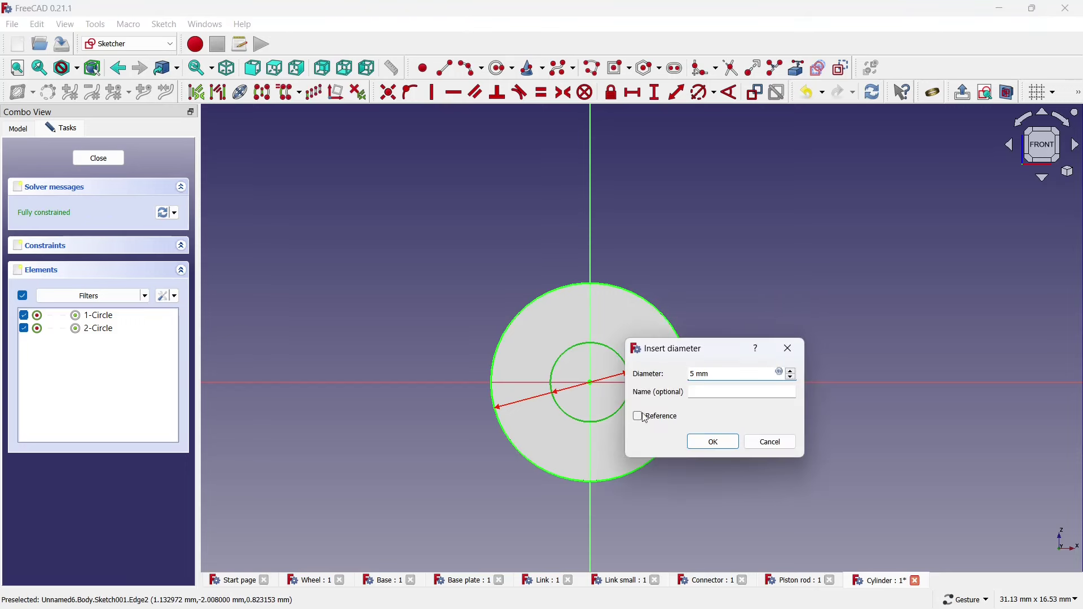
click(714, 441)
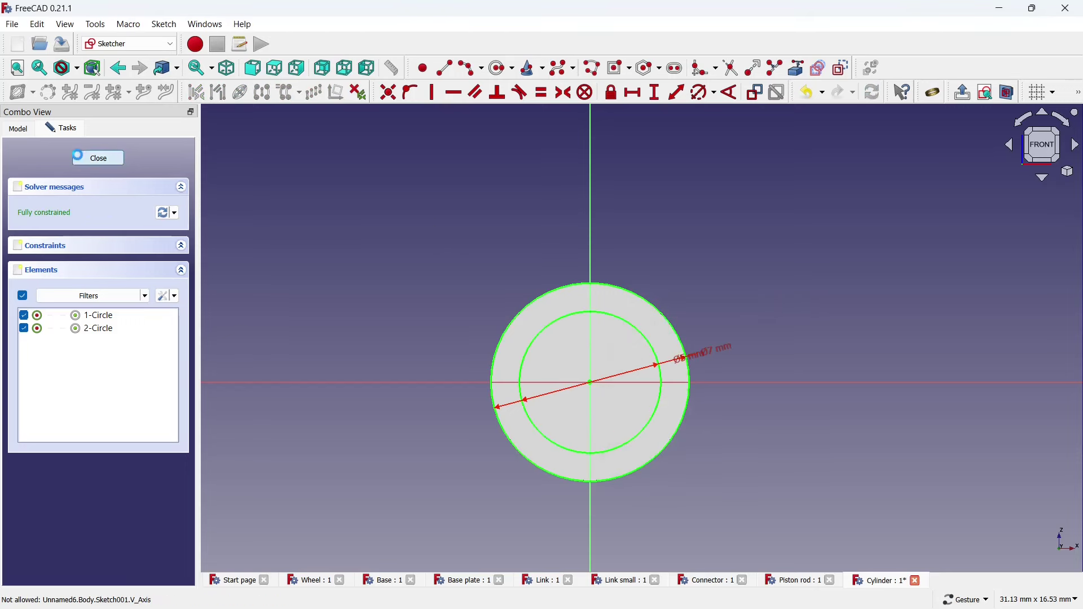
click(85, 159)
Pad the ring sketch 105 mm into a hollow tube
click(183, 92)
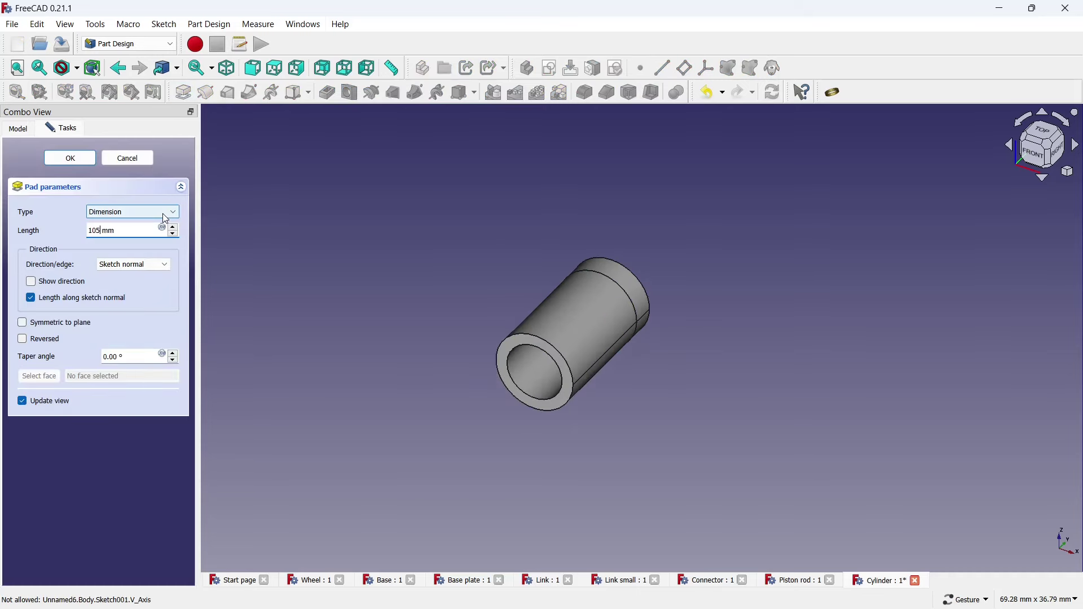
scroll(670, 244, down, 5)
scroll(672, 243, down, 3)
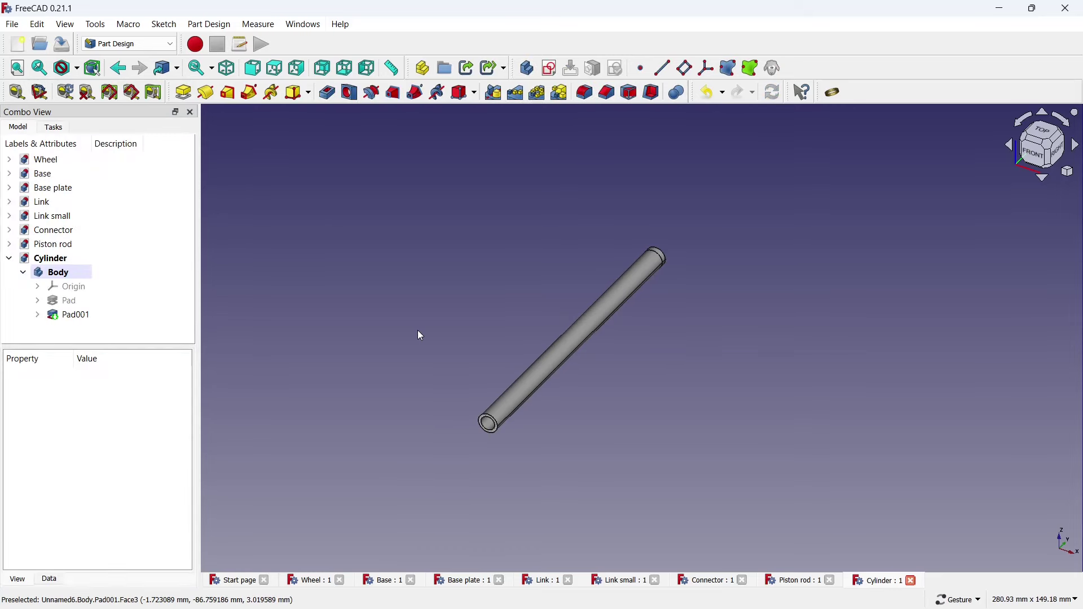
scroll(452, 446, up, 3)
scroll(504, 387, up, 2)
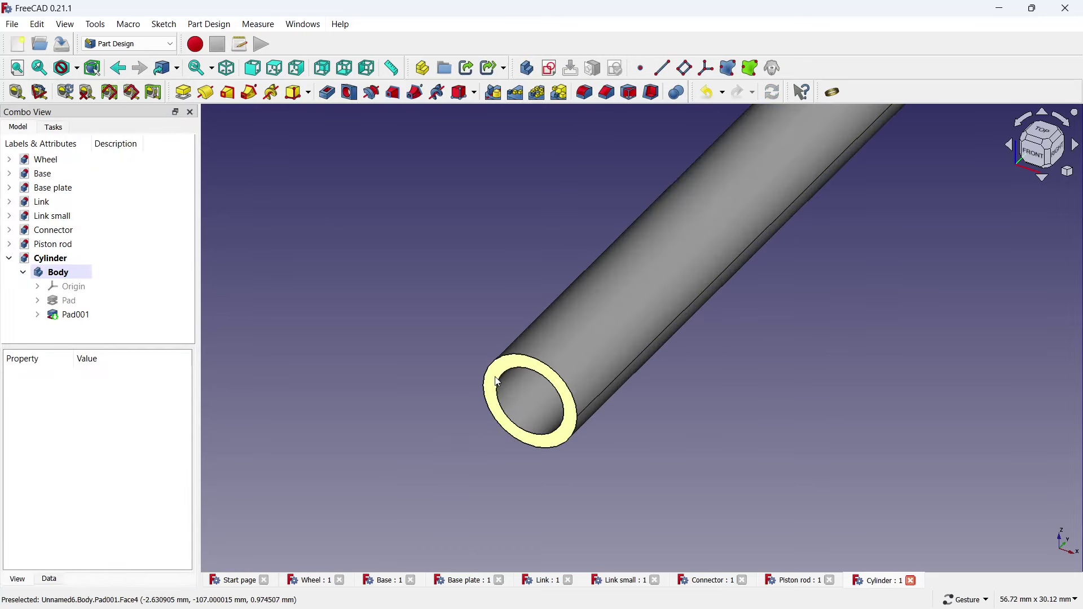
Sketch a circle centred on the origin of the tube's end face
click(492, 388)
click(549, 67)
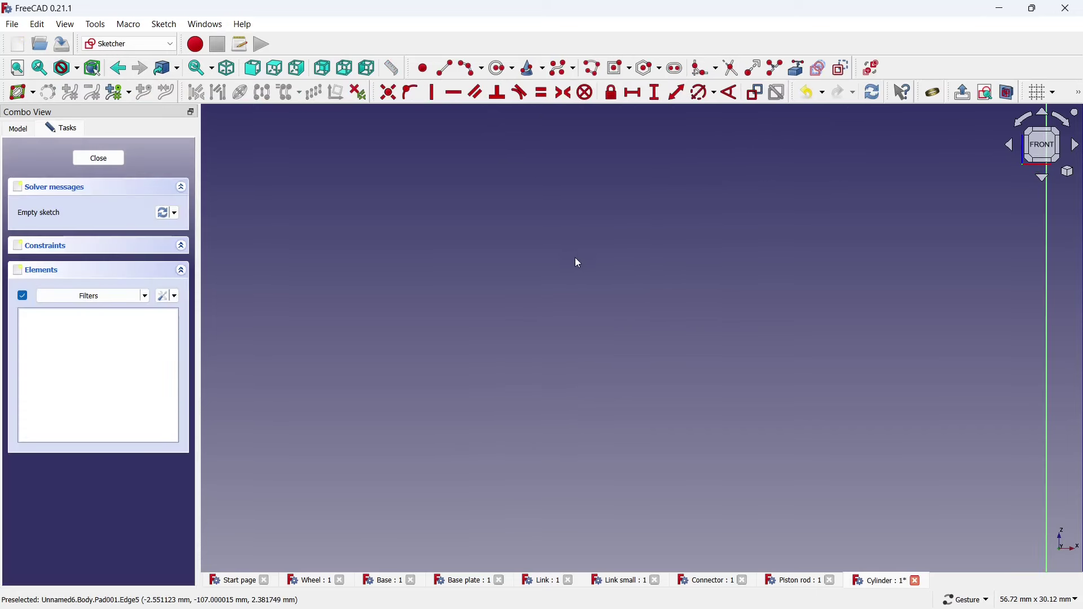
scroll(621, 232, up, 5)
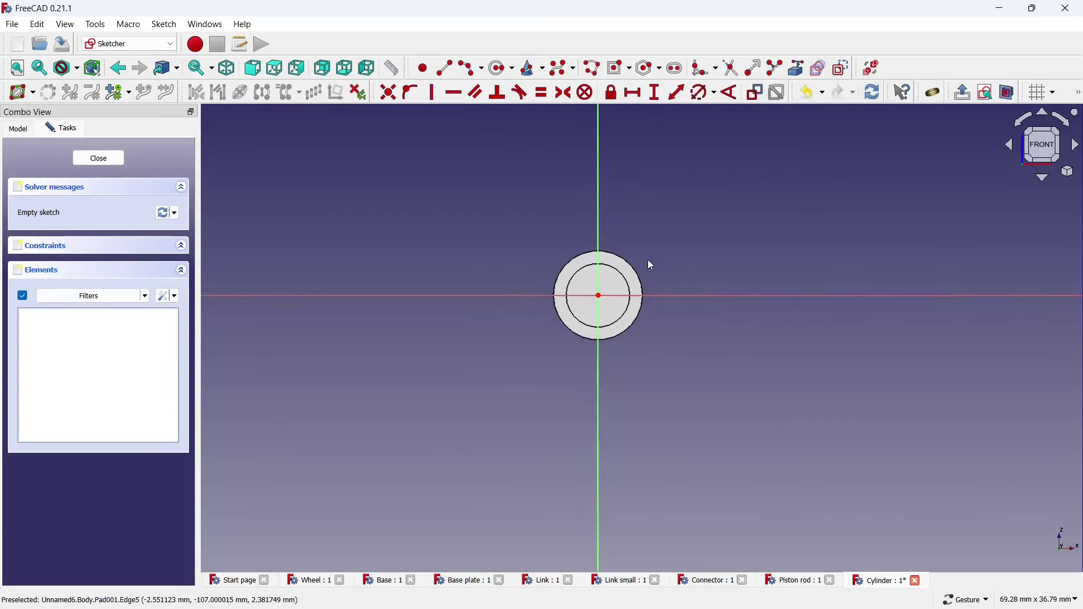
scroll(648, 259, up, 3)
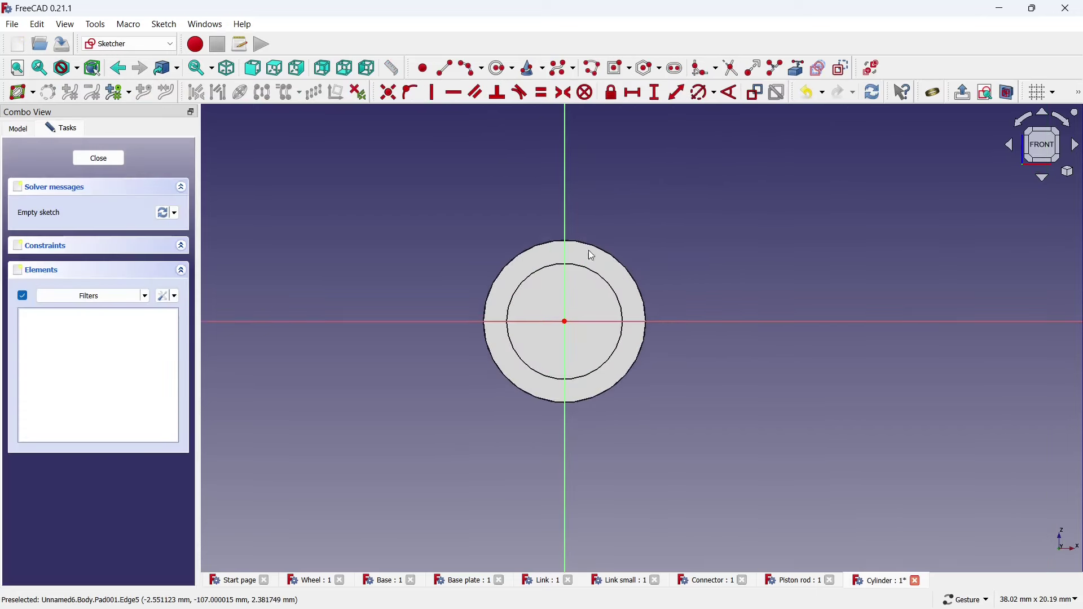
click(502, 68)
scroll(556, 322, up, 2)
click(550, 332)
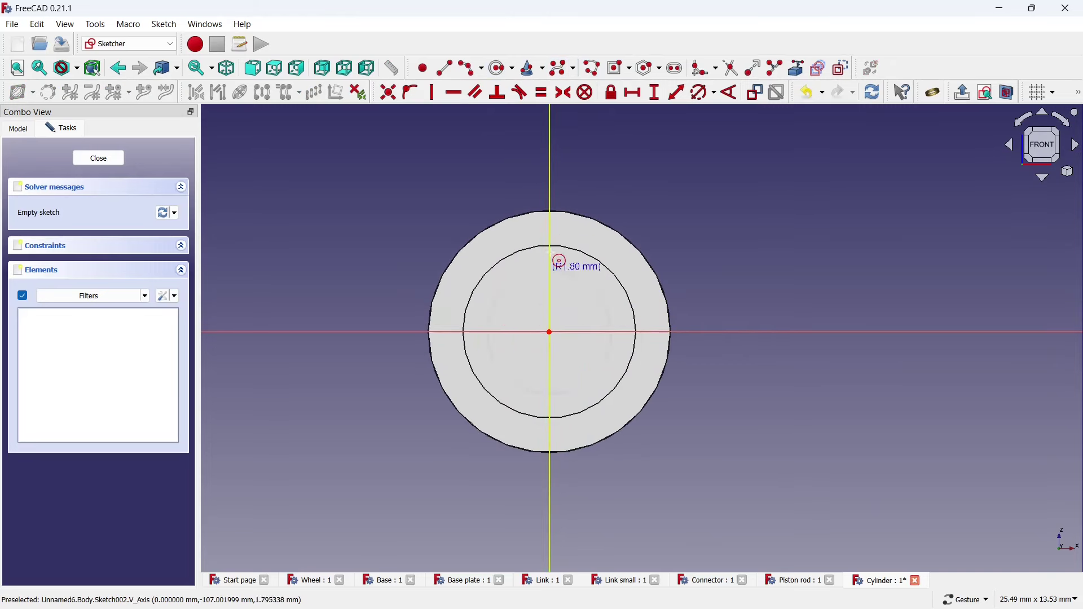
click(551, 211)
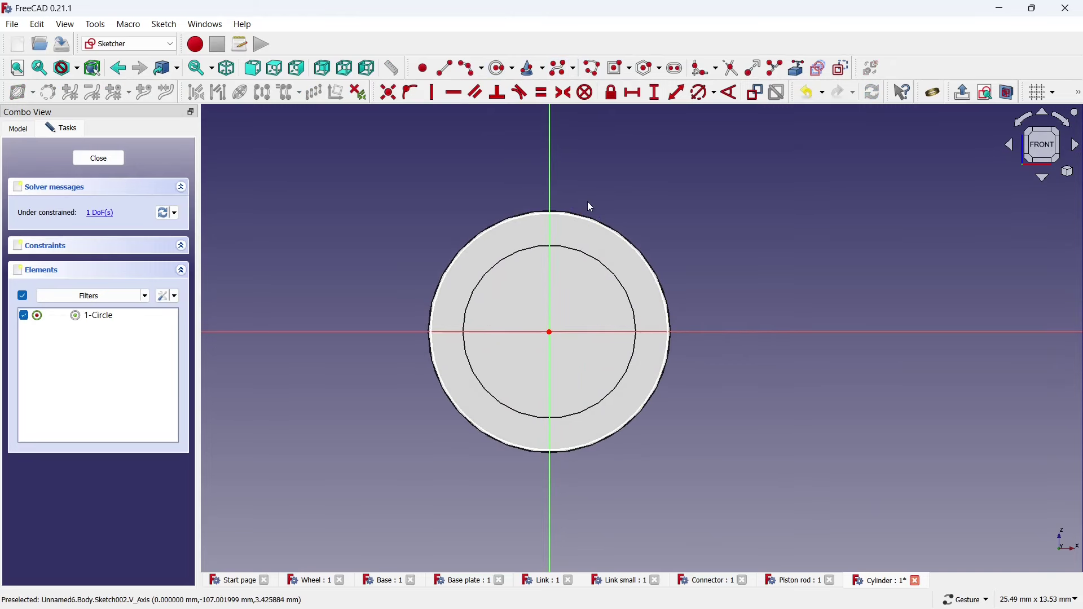
Constrain the circle to 7 mm diameter and pad it 1 mm reversed into the tube
click(704, 92)
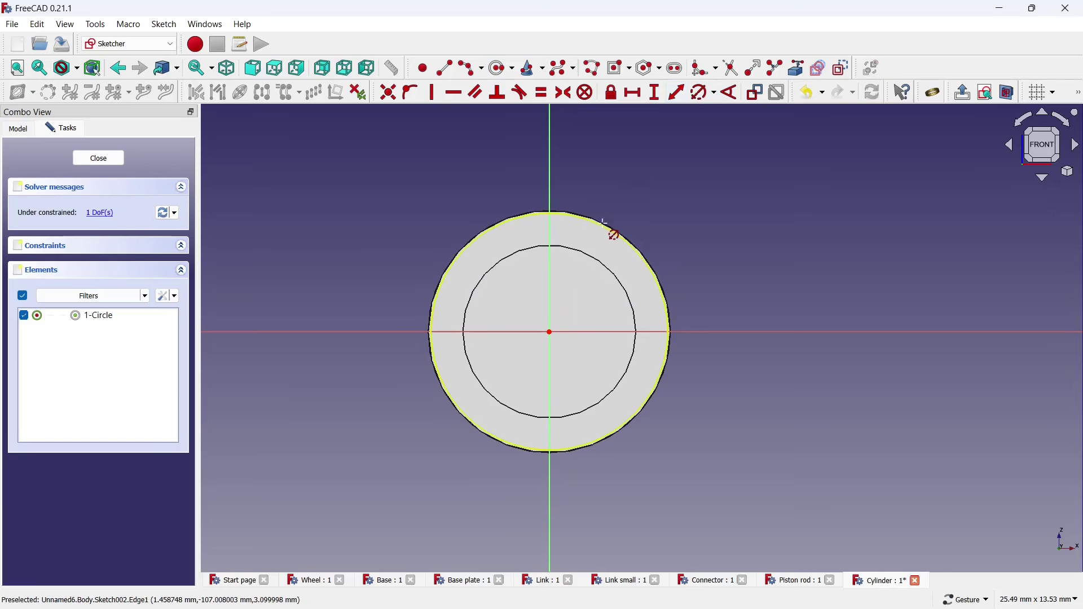
click(604, 222)
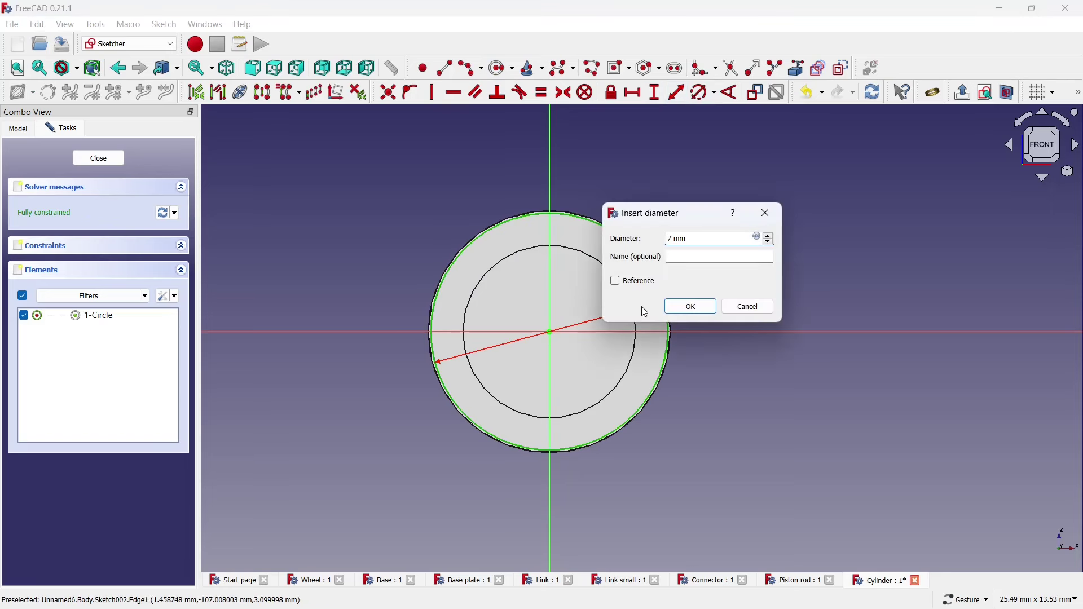
click(684, 306)
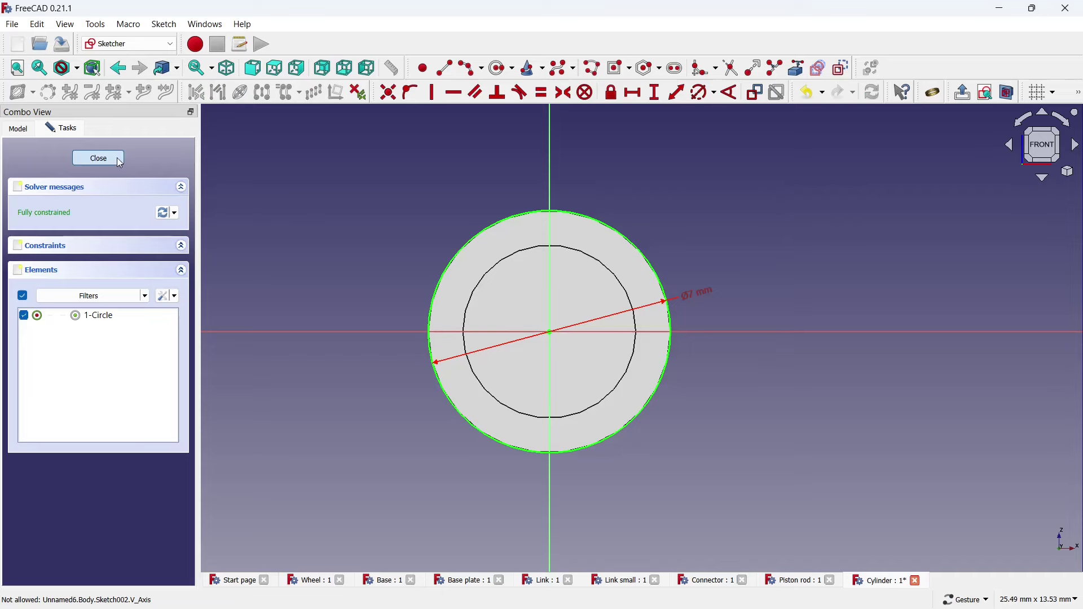
click(98, 159)
click(186, 93)
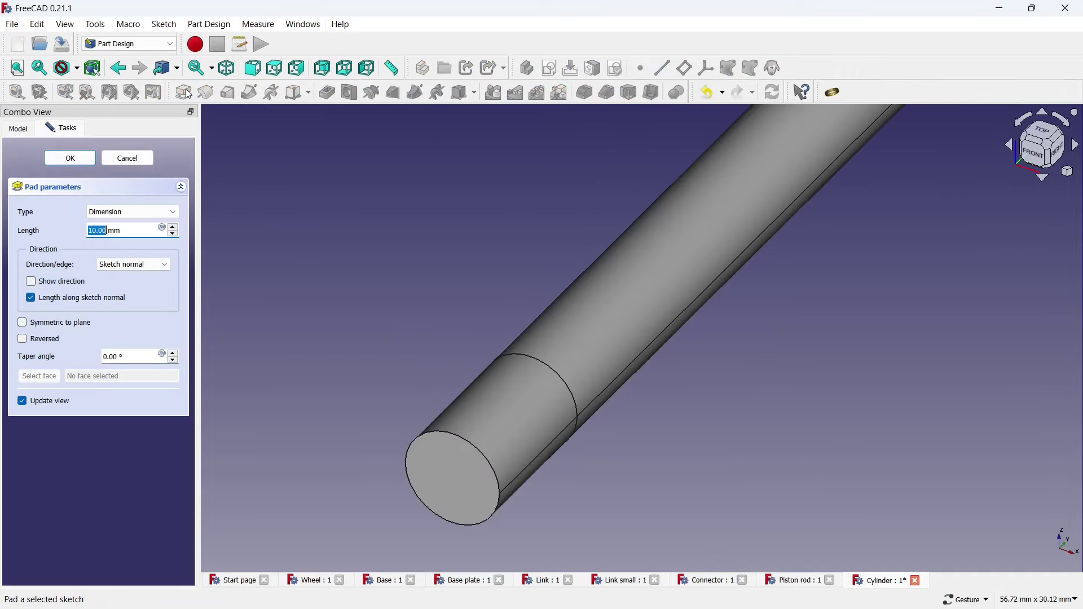
click(38, 338)
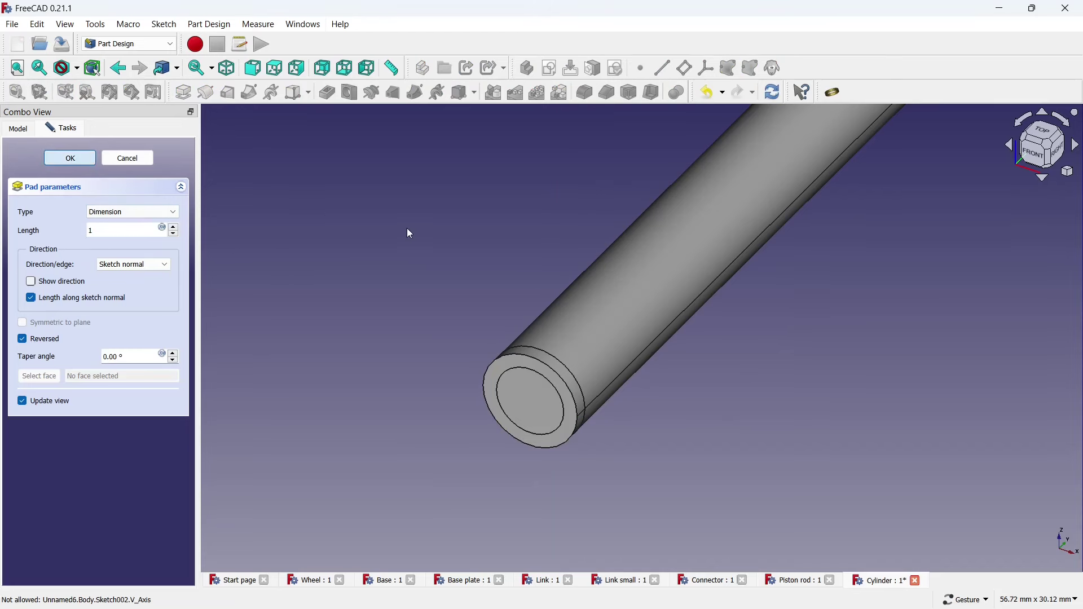
key(Return)
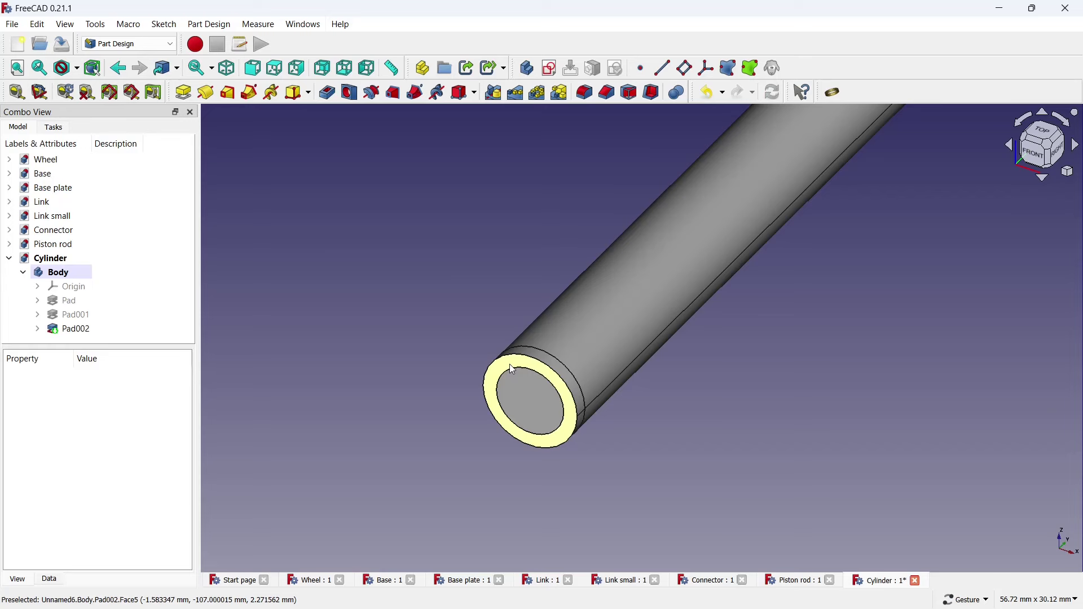
Sketch a small circle centred on the origin of the tube's end face
click(510, 366)
click(558, 72)
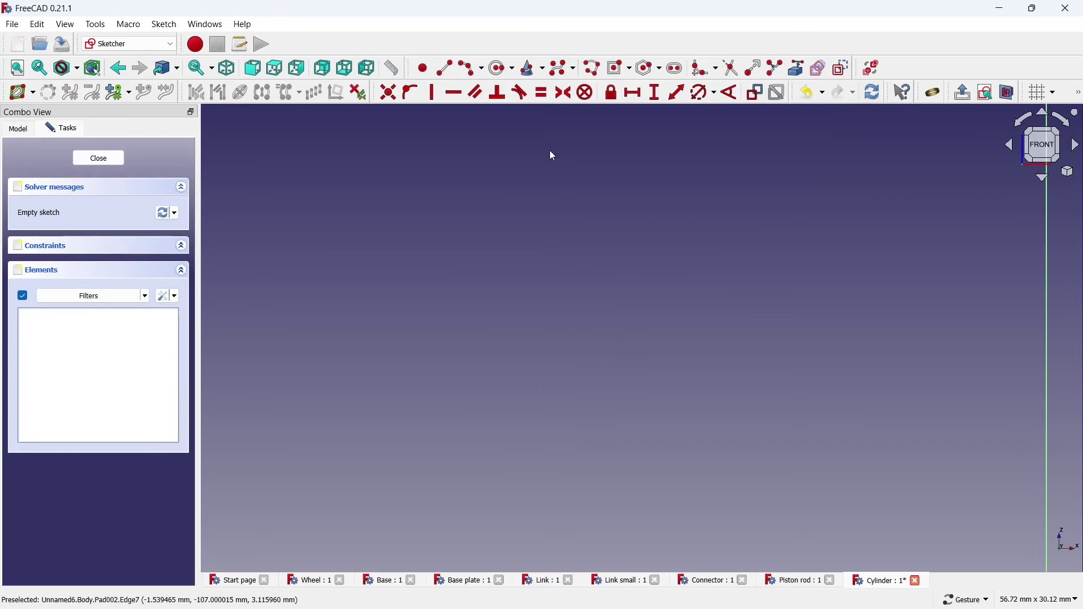
scroll(579, 222, up, 2)
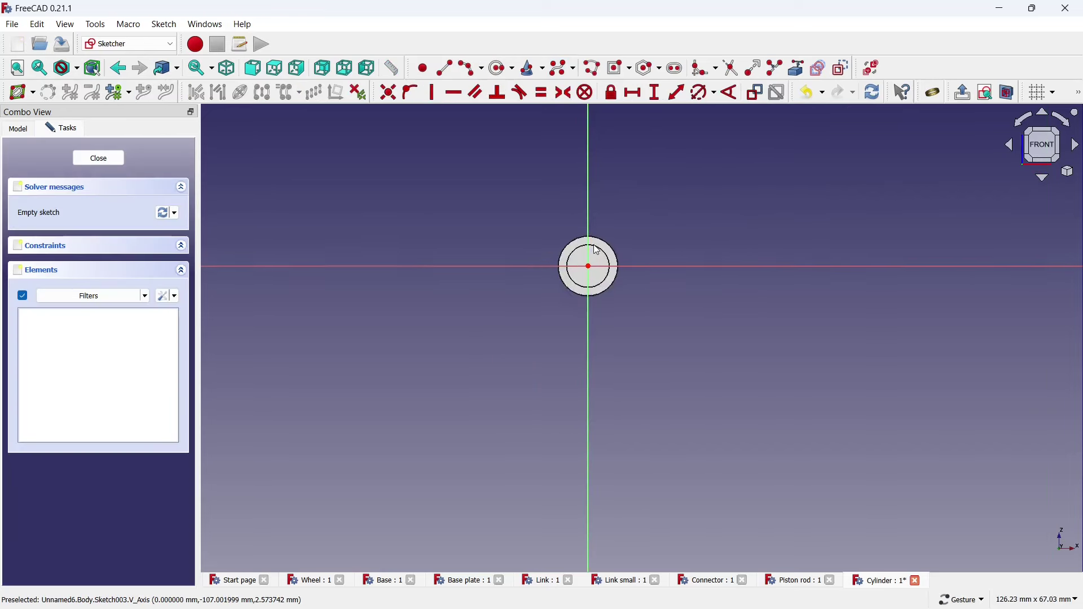
scroll(578, 222, up, 3)
click(502, 70)
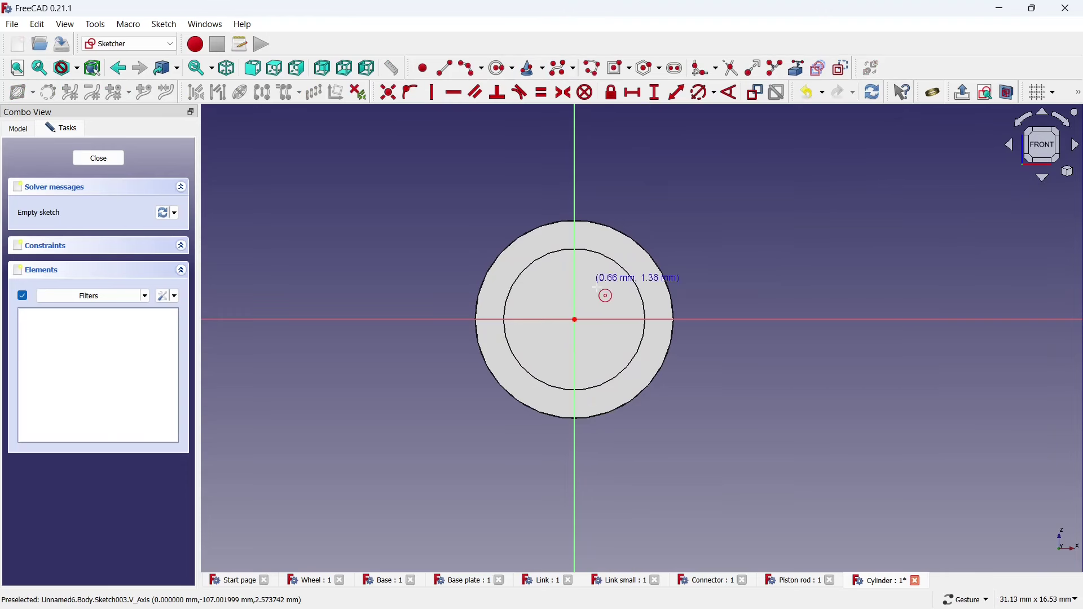
scroll(597, 290, up, 2)
click(564, 335)
click(598, 288)
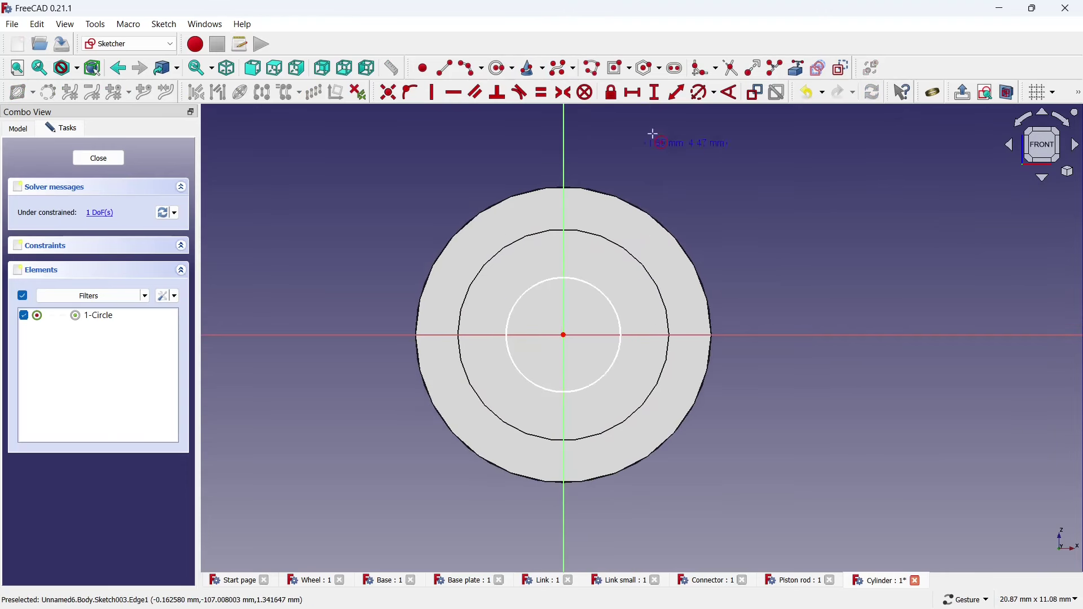
Constrain the small circle to 3 mm diameter and close the sketch
click(598, 288)
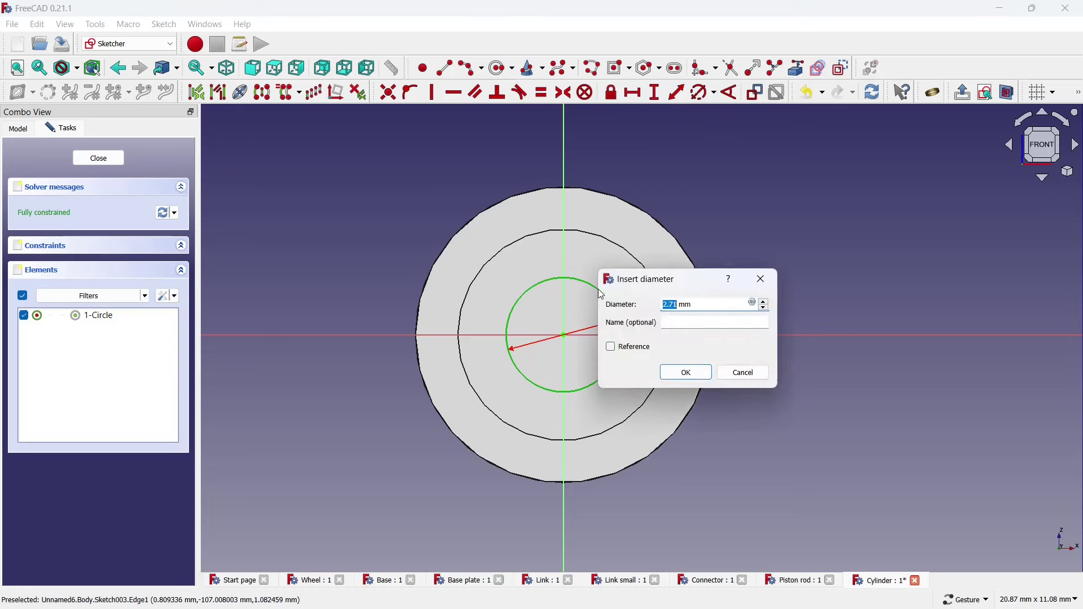
text(3)
click(686, 372)
click(123, 162)
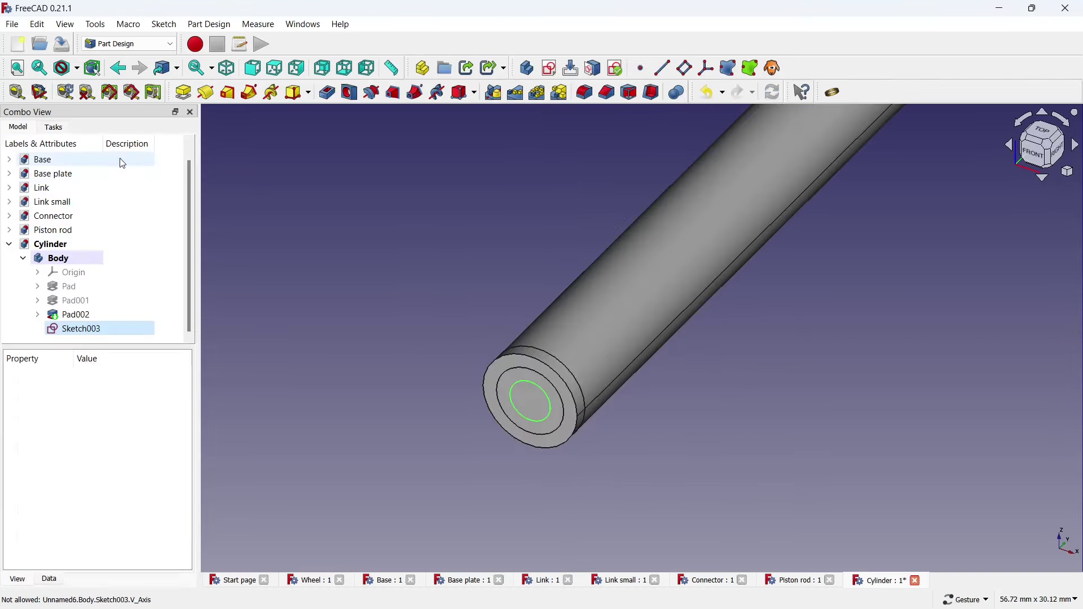
Pad the 3 mm circle 2 mm to form a stub on the tube end
click(192, 92)
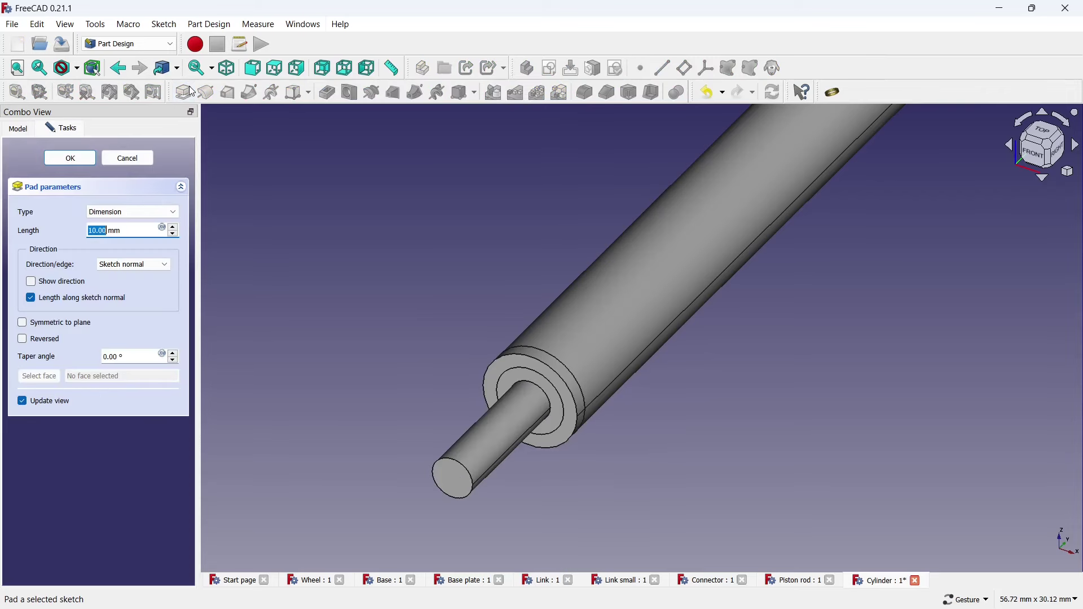
text(2)
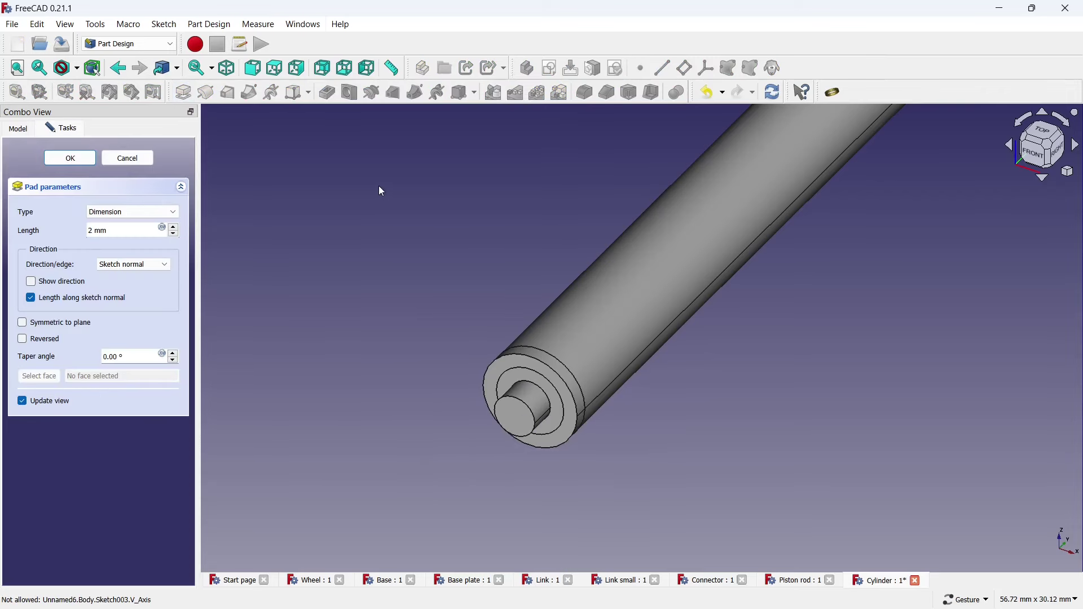
click(87, 159)
scroll(492, 314, down, 3)
scroll(492, 314, down, 2)
scroll(492, 316, down, 2)
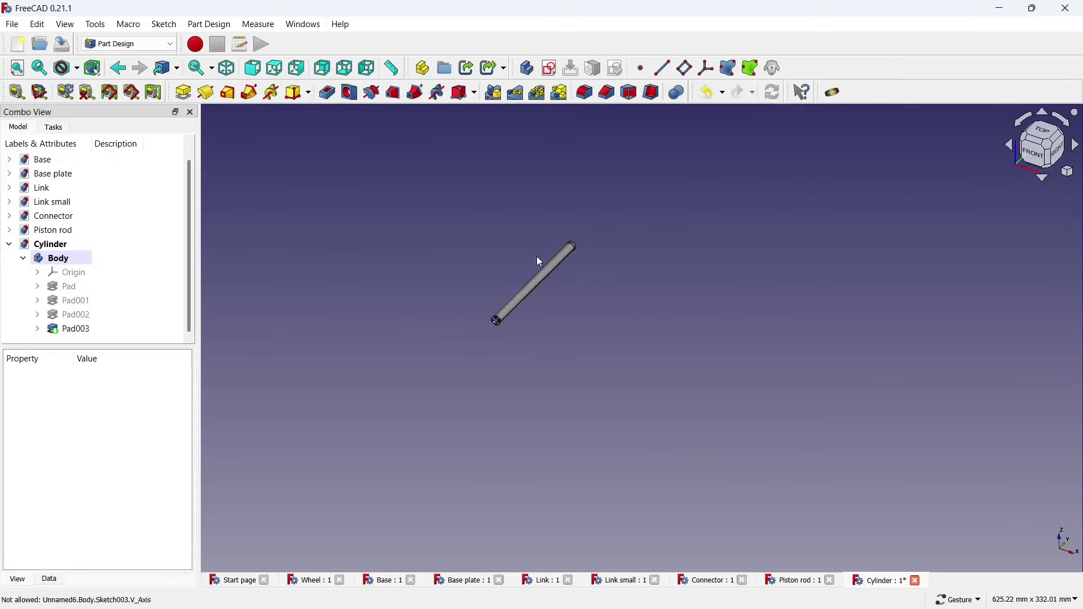
scroll(501, 232, up, 4)
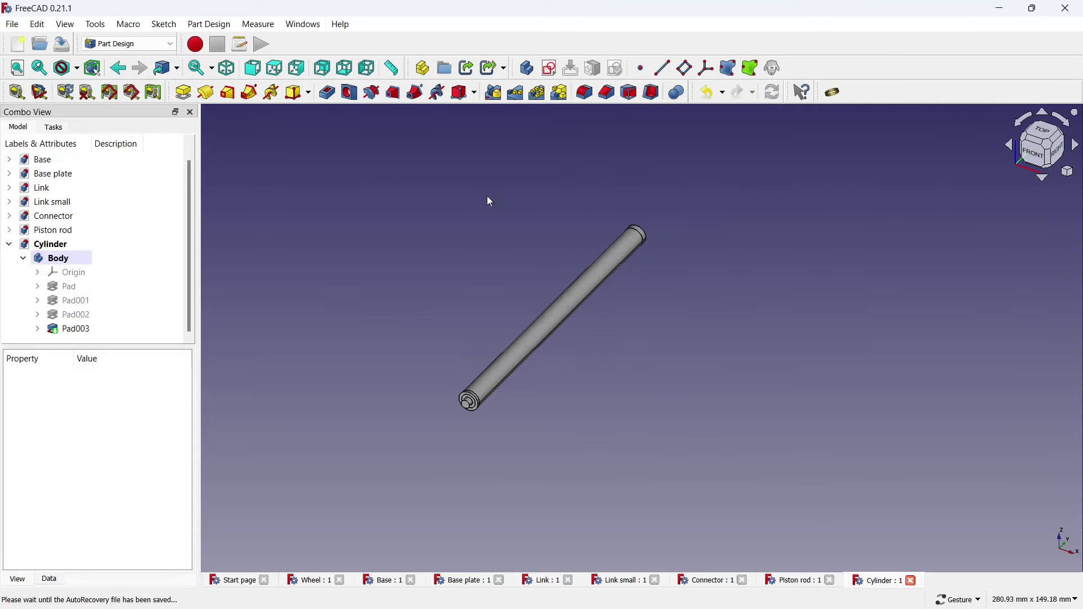
Start a new sketch on the XY-plane and show the model as wireframe
click(549, 68)
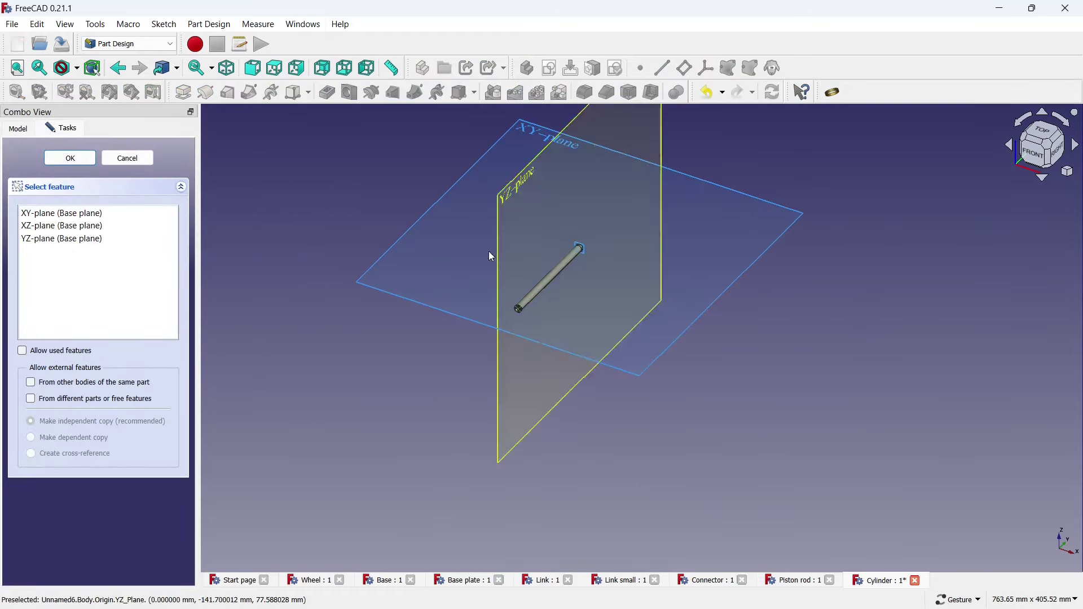
click(432, 208)
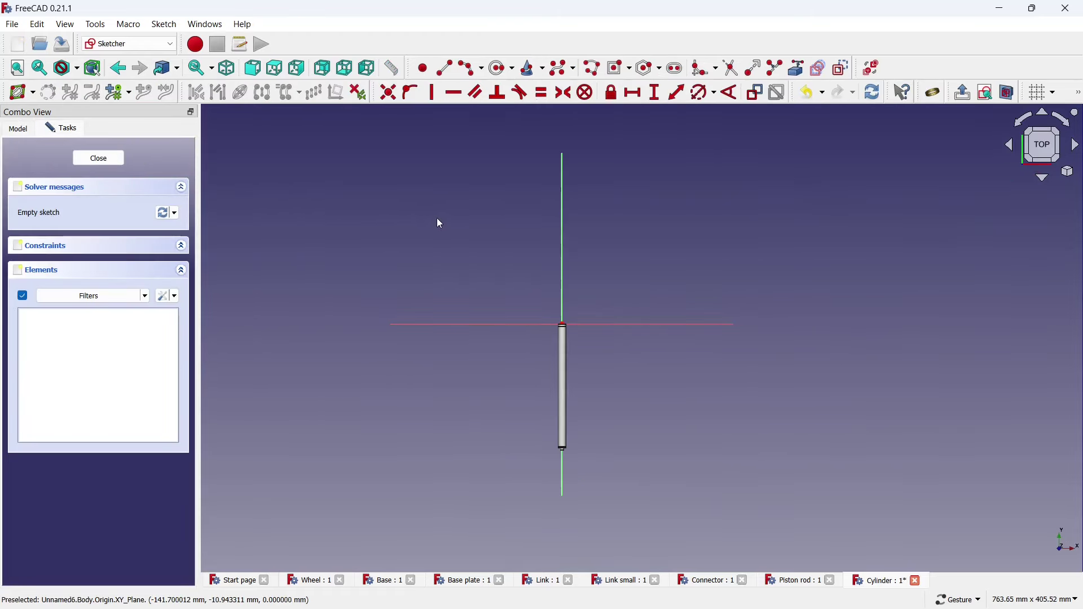
click(77, 68)
click(85, 117)
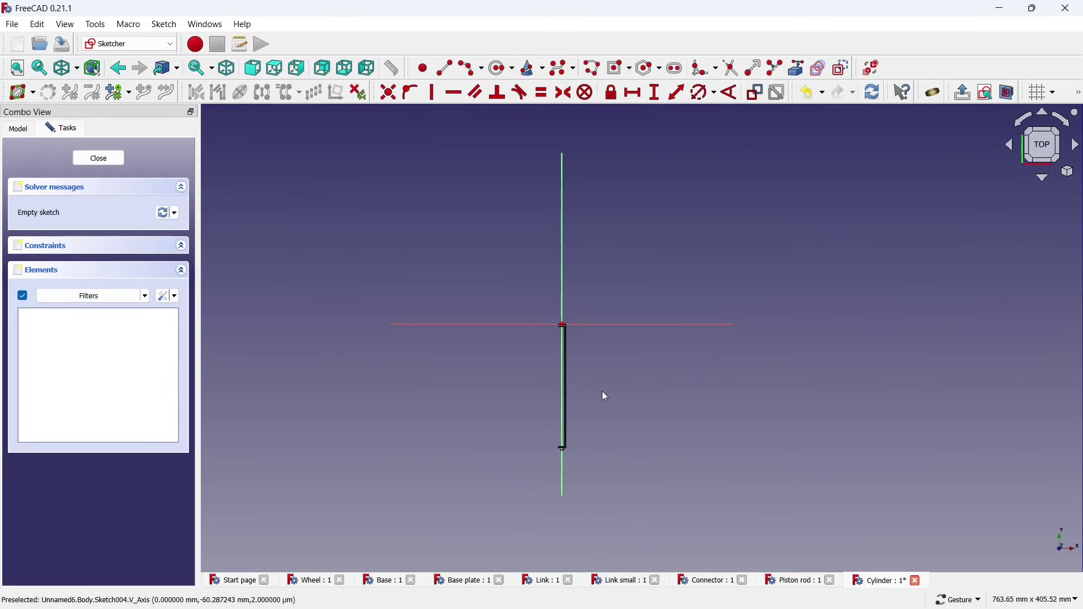
scroll(559, 413, up, 3)
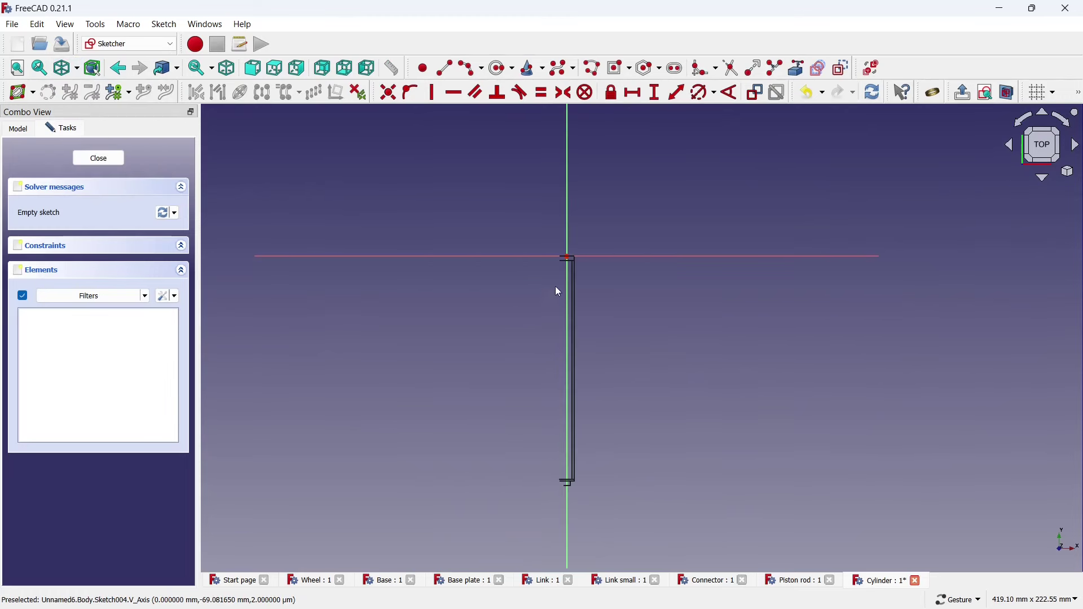
scroll(559, 292, down, 1)
scroll(556, 445, up, 2)
scroll(565, 429, up, 3)
scroll(574, 391, down, 2)
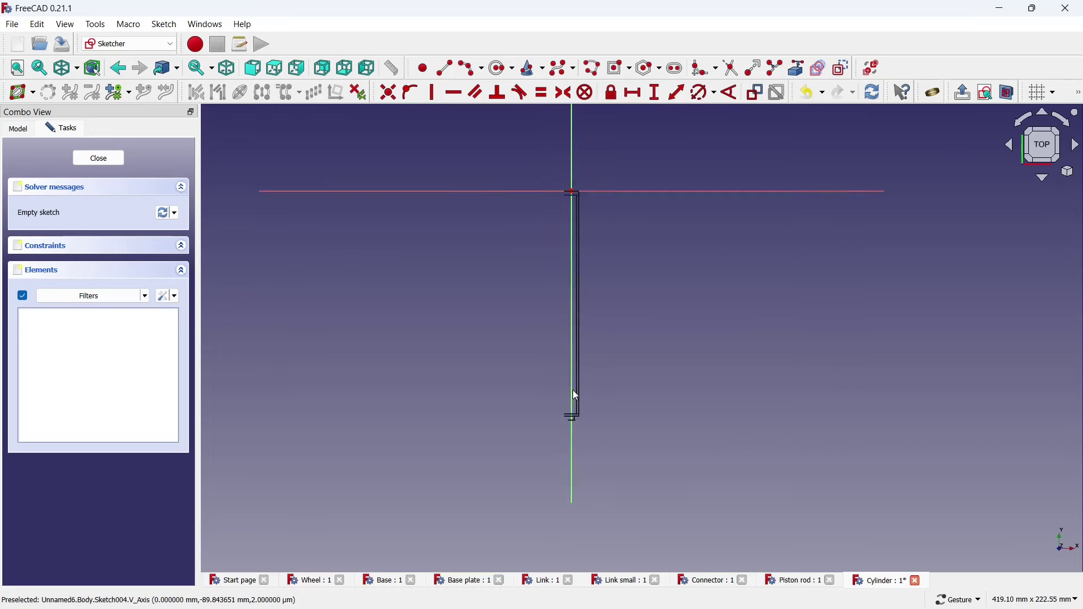
scroll(571, 384, down, 2)
scroll(571, 384, up, 3)
scroll(571, 385, up, 1)
scroll(601, 404, up, 1)
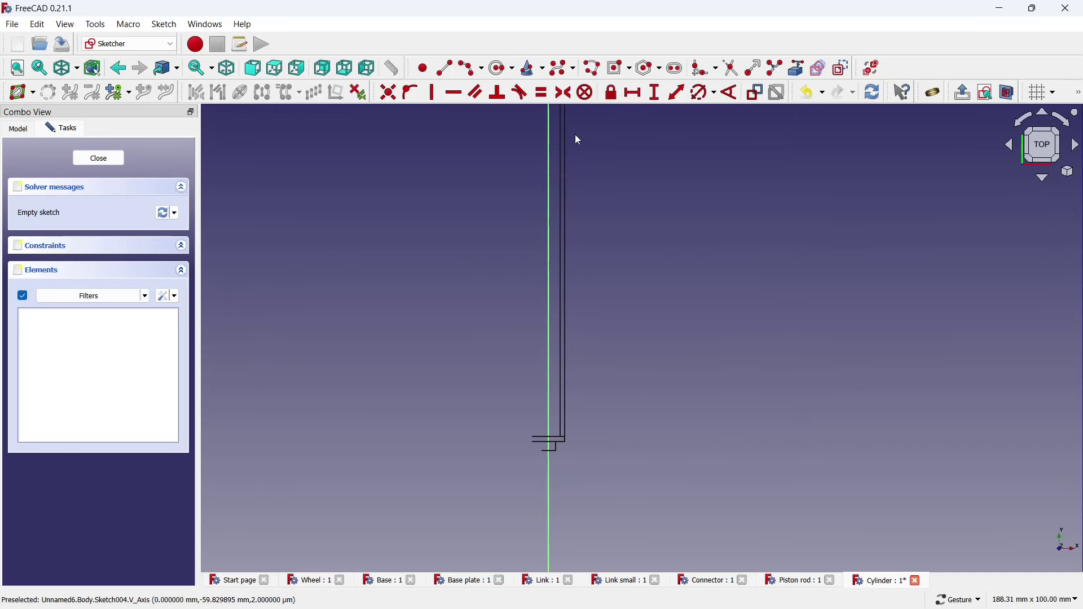
Draw a slot along the vertical axis and give its ends a 1 mm radius
click(675, 68)
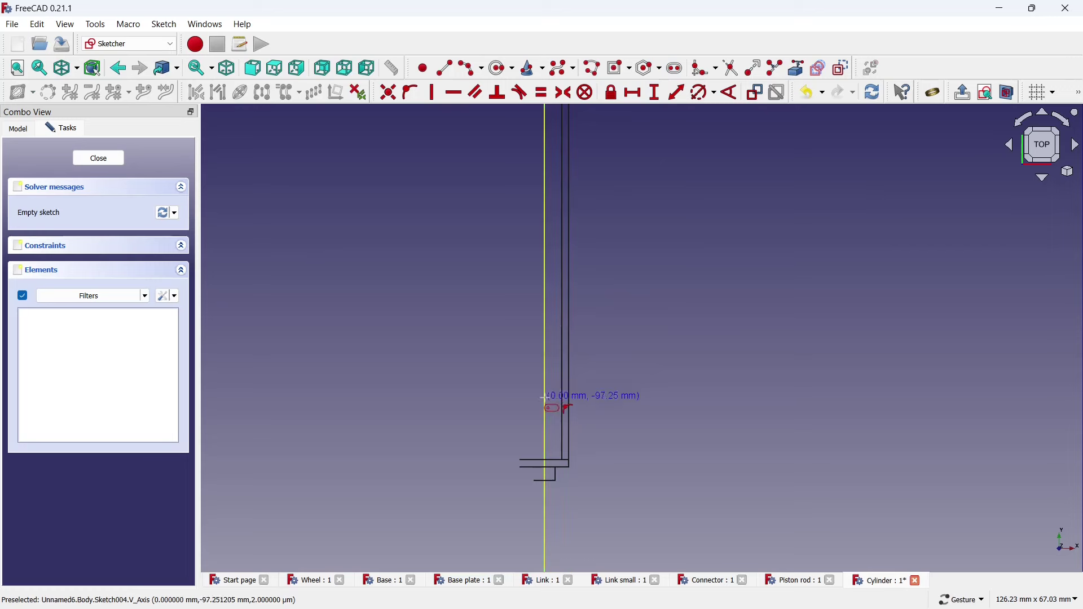
click(545, 398)
click(548, 208)
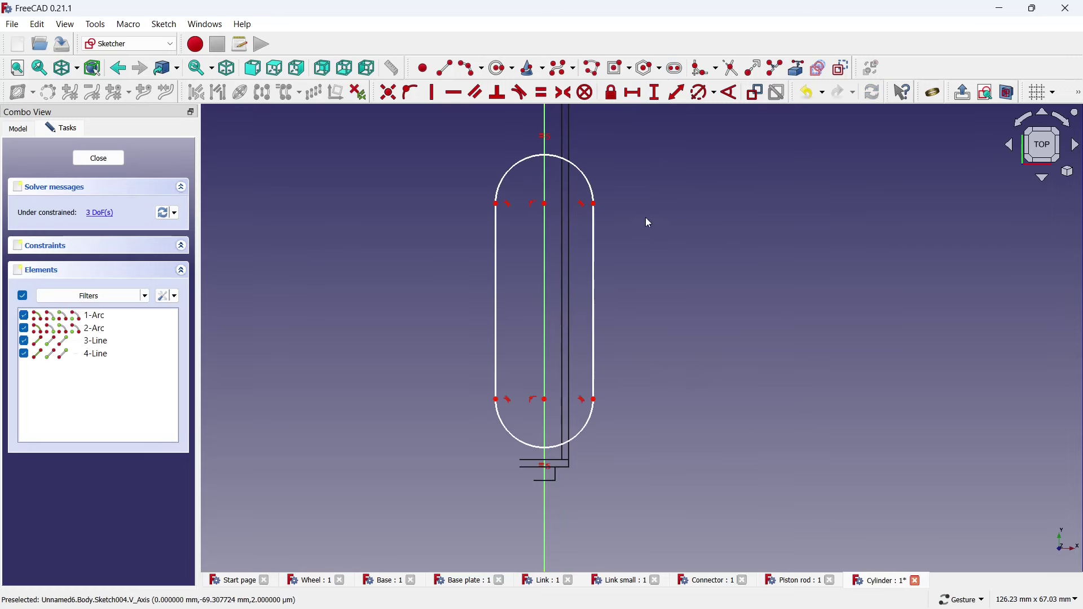
click(704, 92)
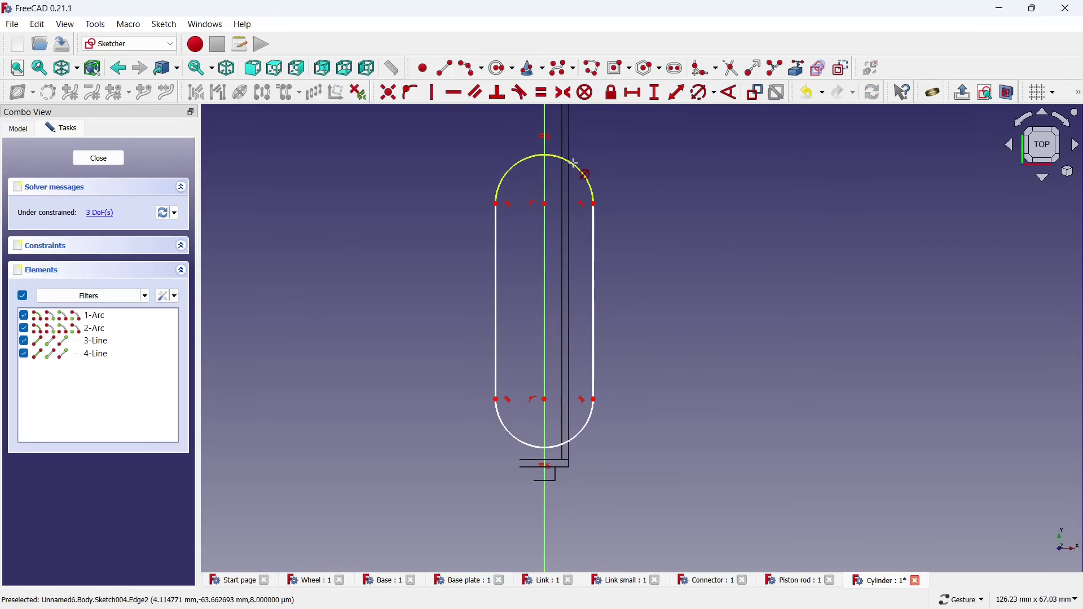
click(574, 164)
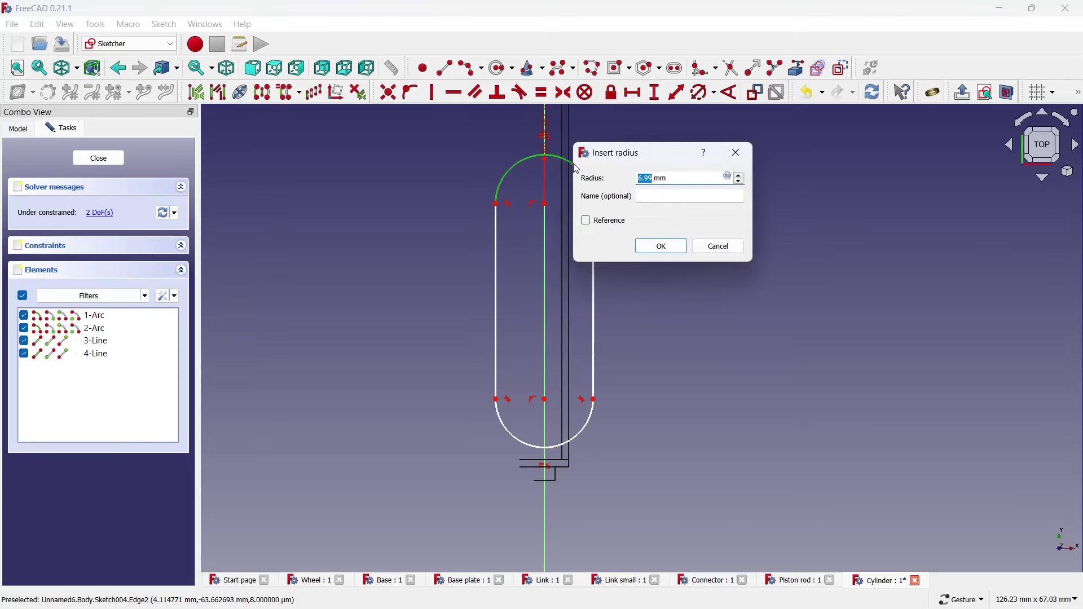
click(655, 246)
scroll(543, 425, up, 3)
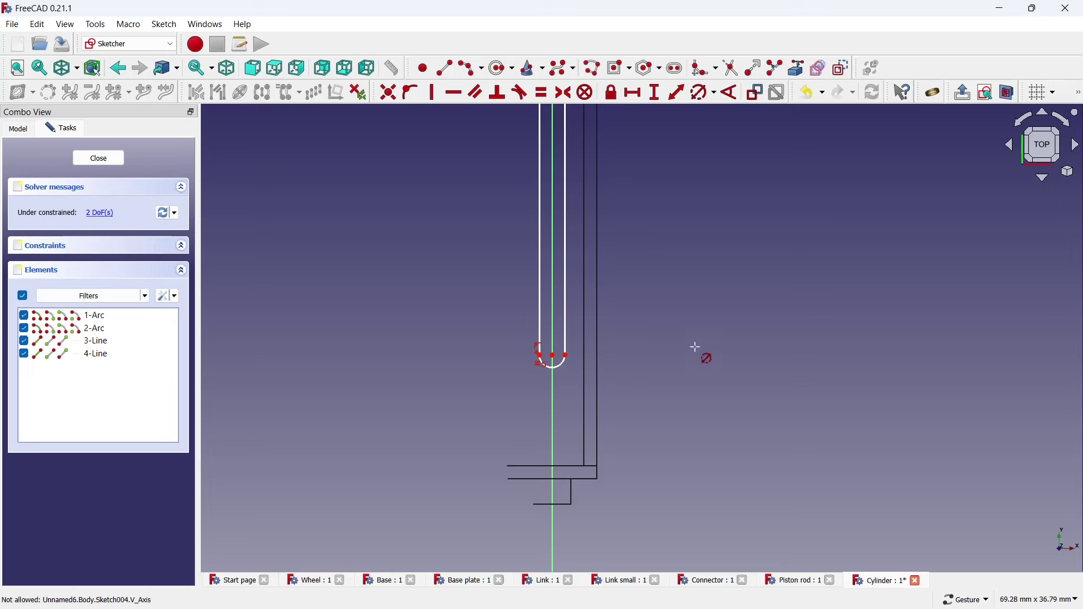
scroll(619, 298, down, 1)
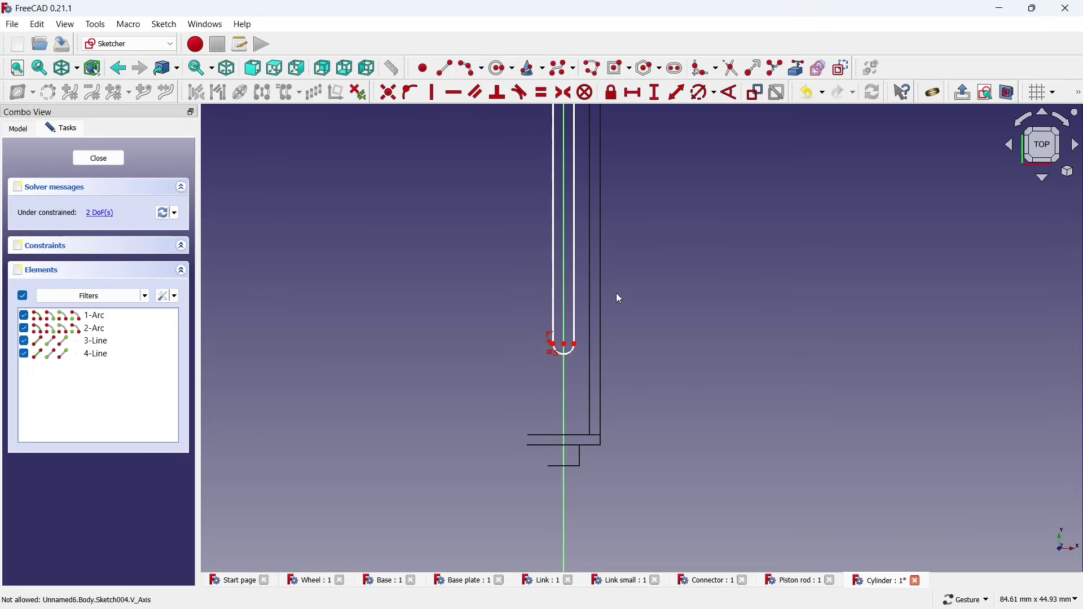
Reference the tube's end edge and place the lower arc centre 5 mm above it
click(796, 68)
scroll(580, 447, up, 2)
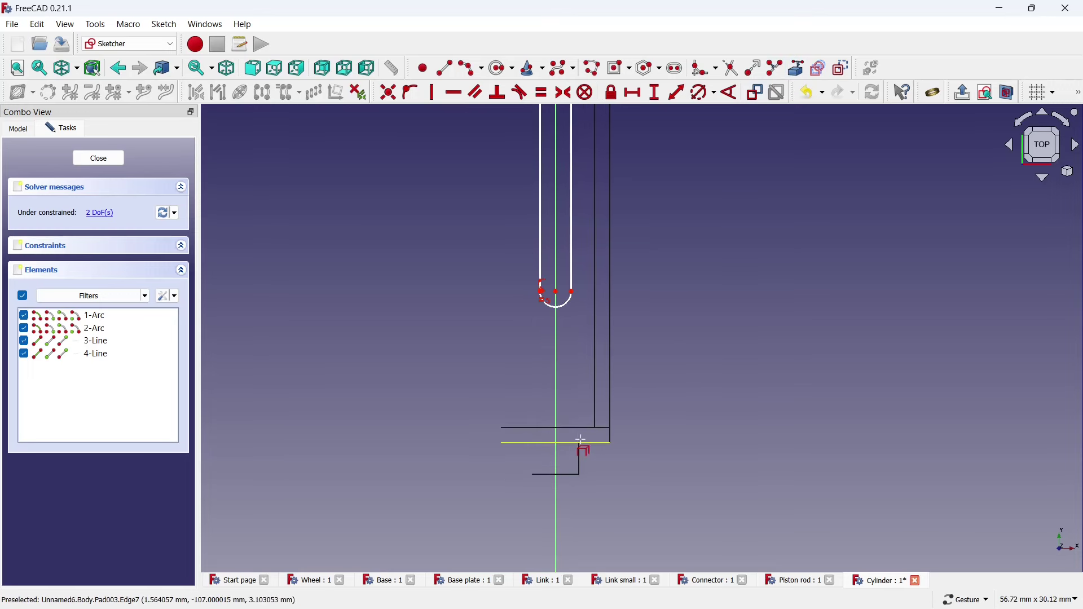
click(581, 440)
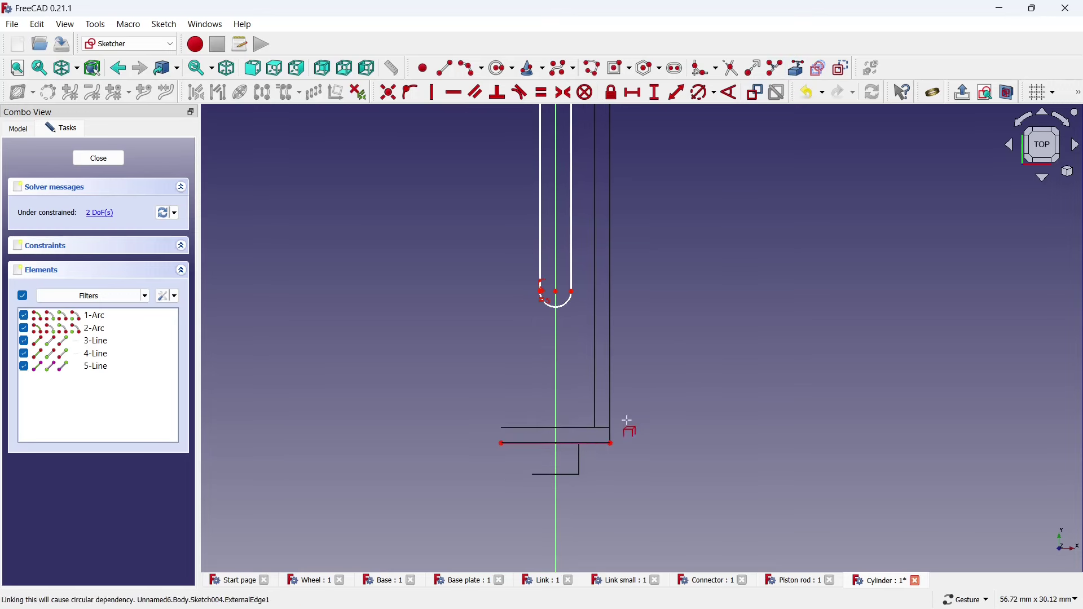
click(656, 94)
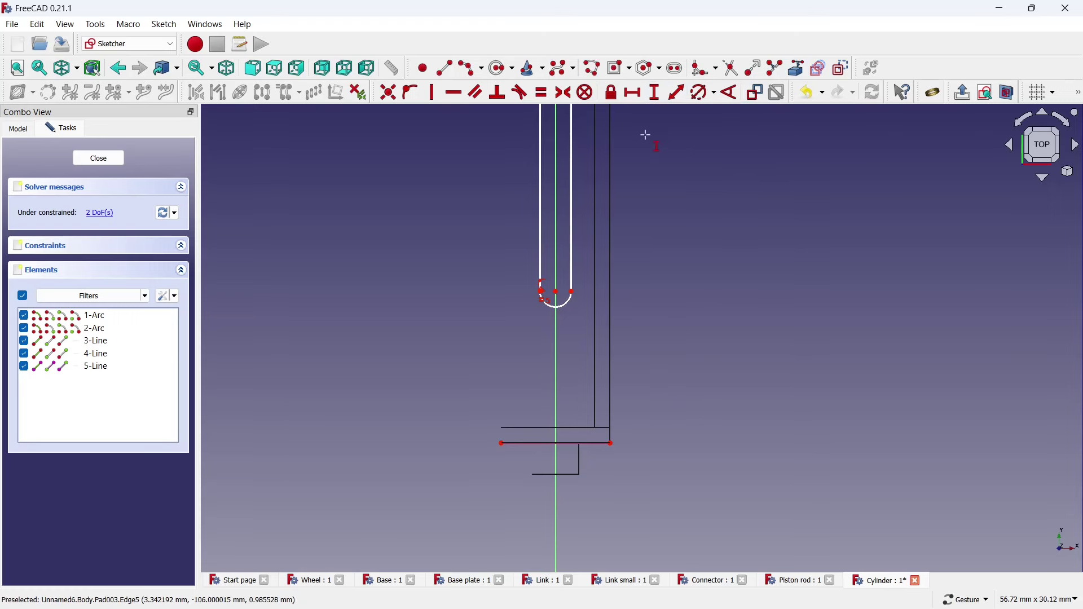
click(557, 292)
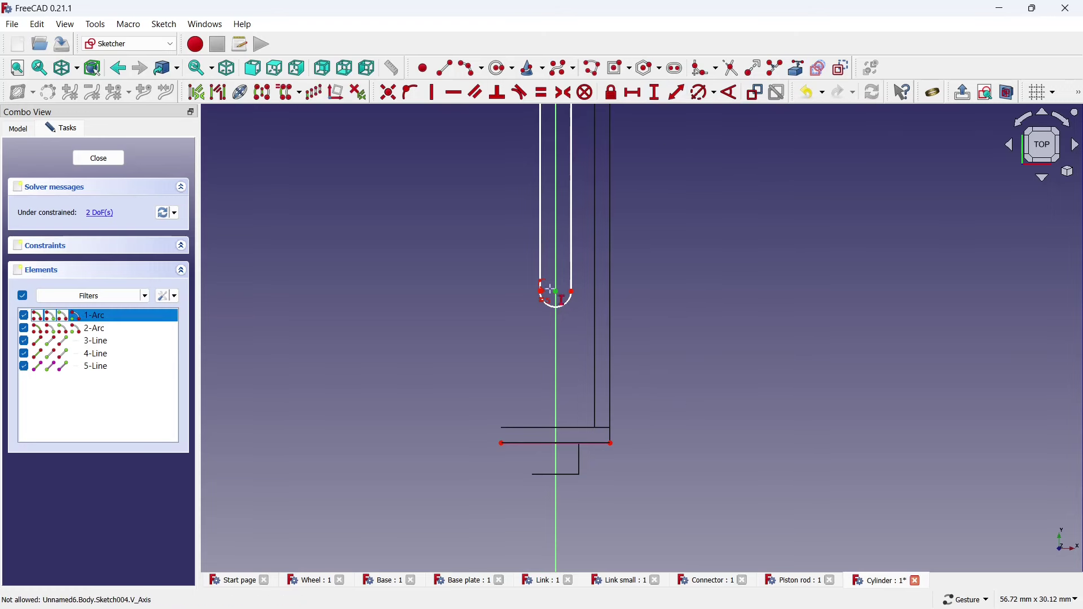
click(501, 443)
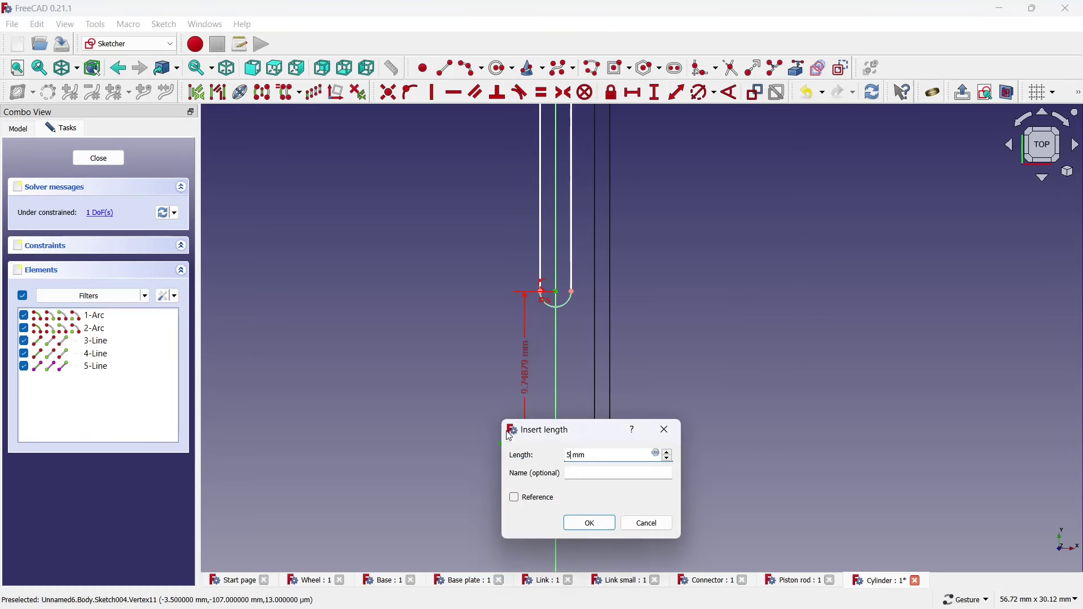
click(570, 522)
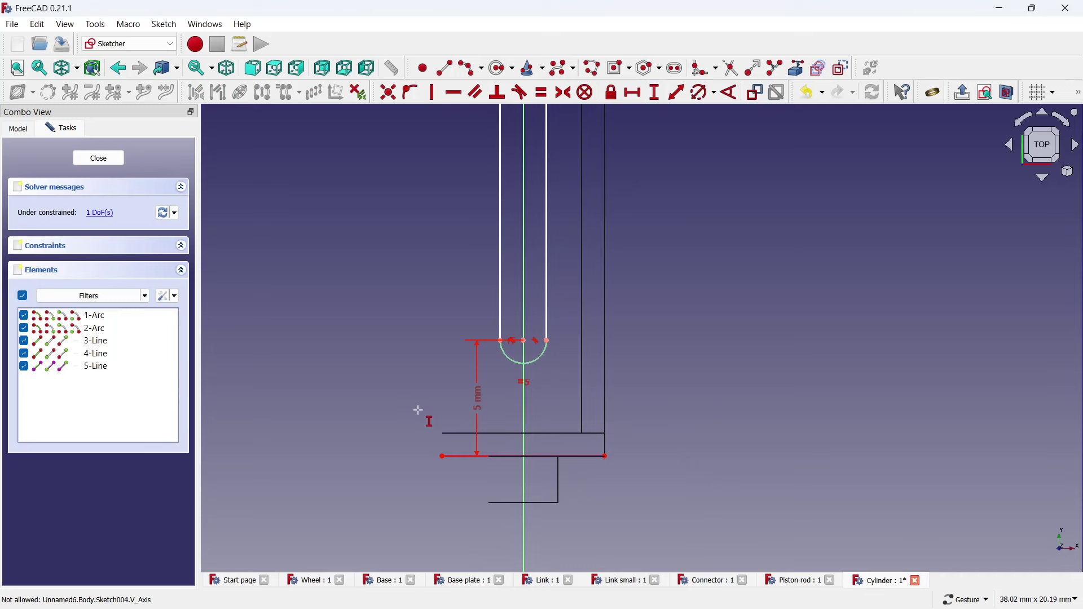
Set the slot length between arc centres to 60 mm and close the sketch
scroll(572, 388, down, 2)
scroll(572, 387, down, 4)
scroll(580, 270, down, 3)
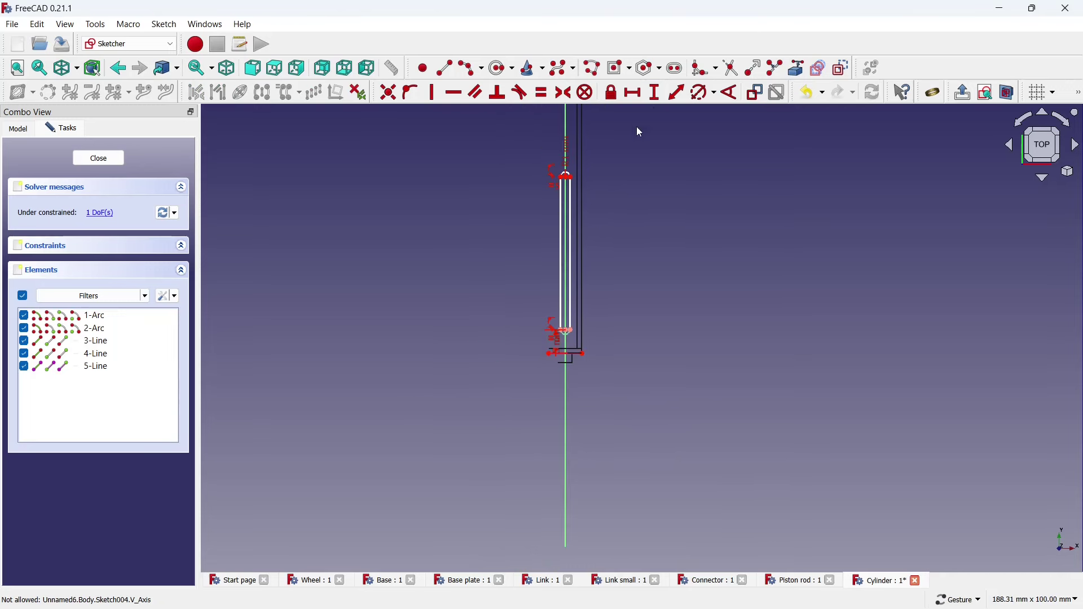
scroll(588, 290, up, 3)
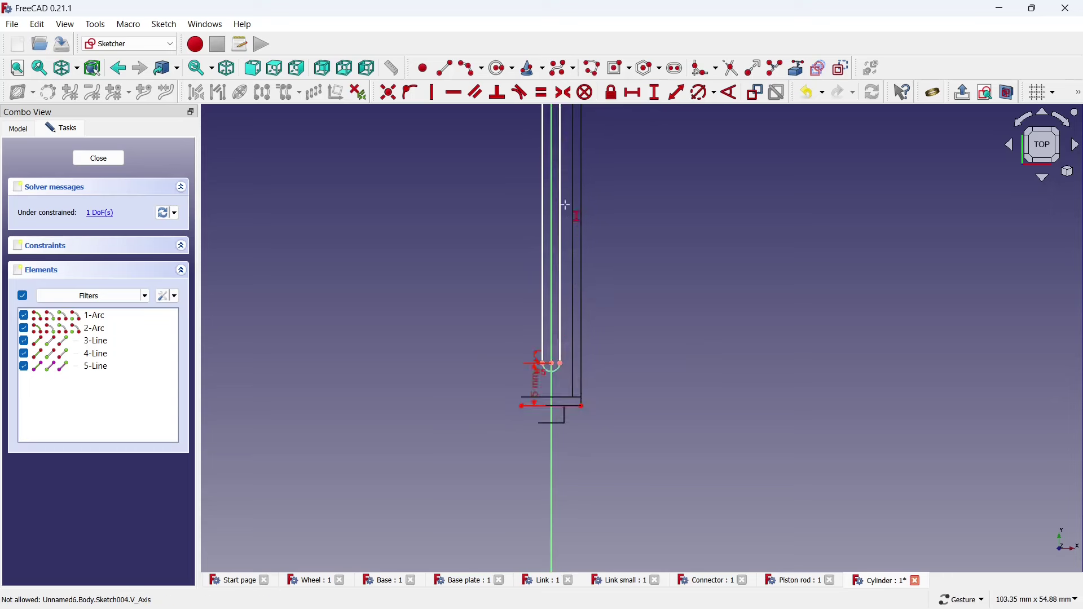
scroll(560, 153, down, 3)
scroll(547, 137, up, 6)
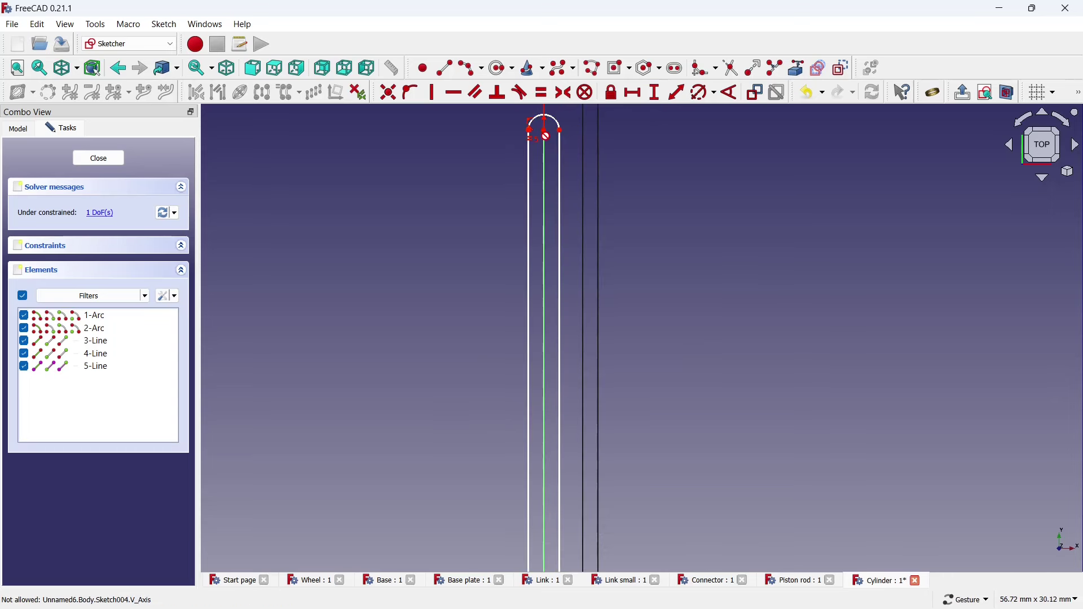
scroll(546, 133, down, 3)
scroll(516, 285, up, 2)
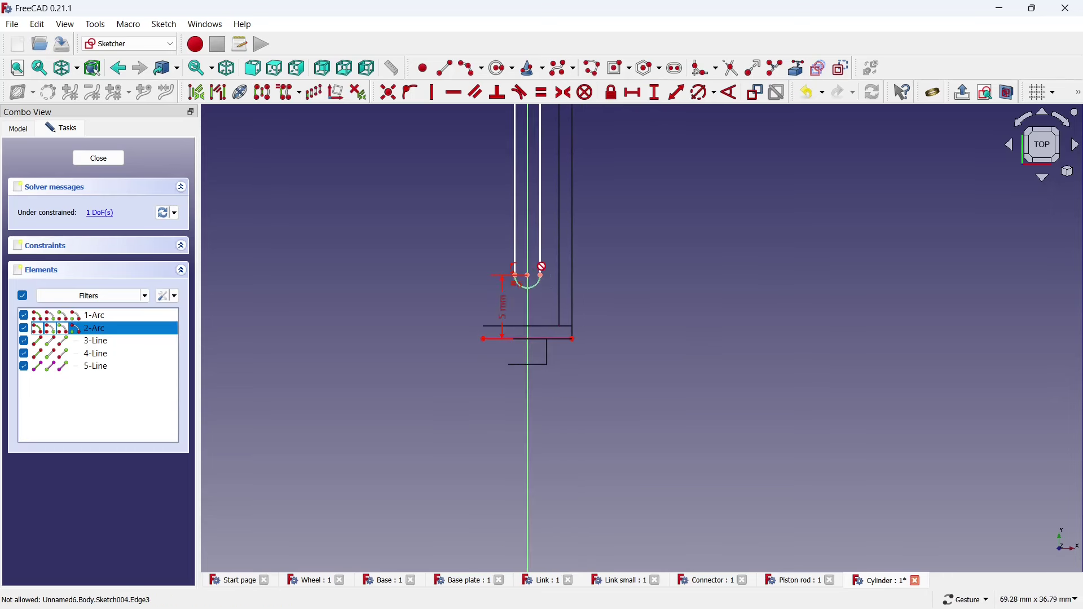
scroll(517, 288, up, 3)
click(518, 289)
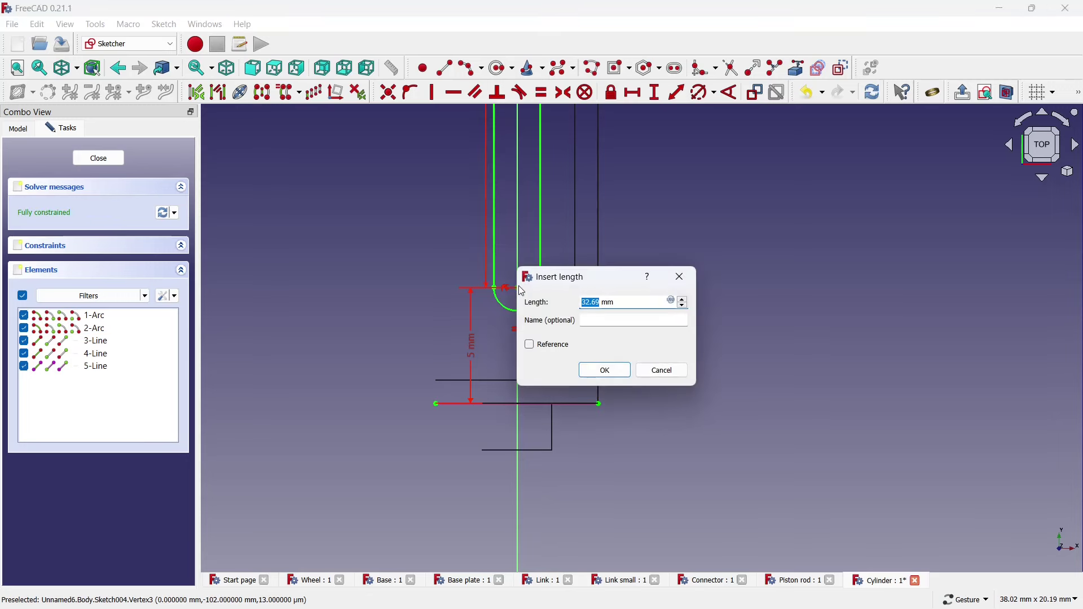
click(602, 371)
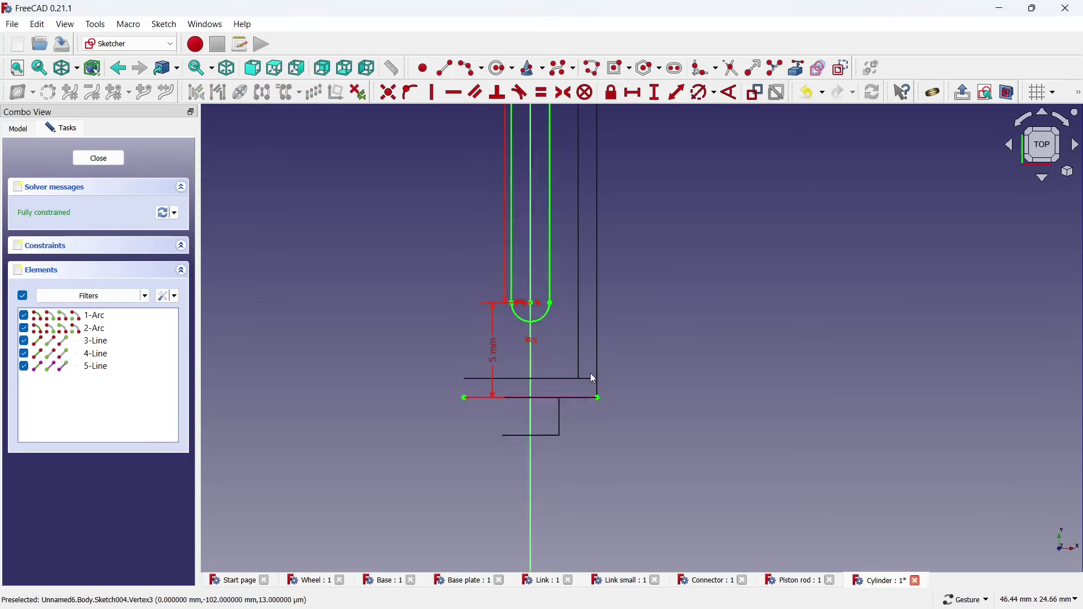
scroll(590, 377, down, 6)
scroll(590, 377, down, 5)
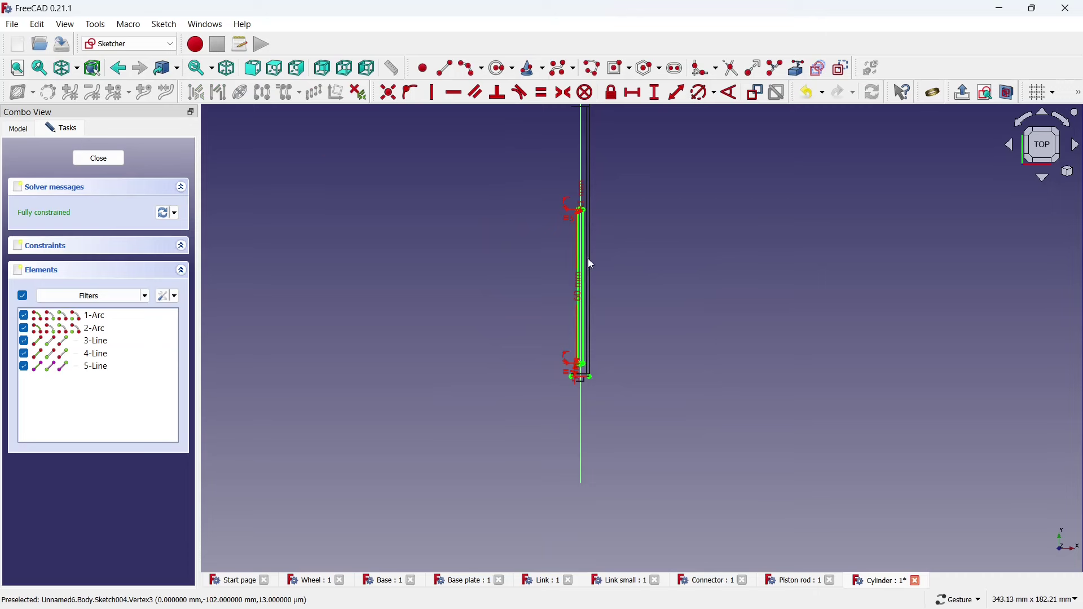
scroll(590, 264, down, 2)
click(98, 159)
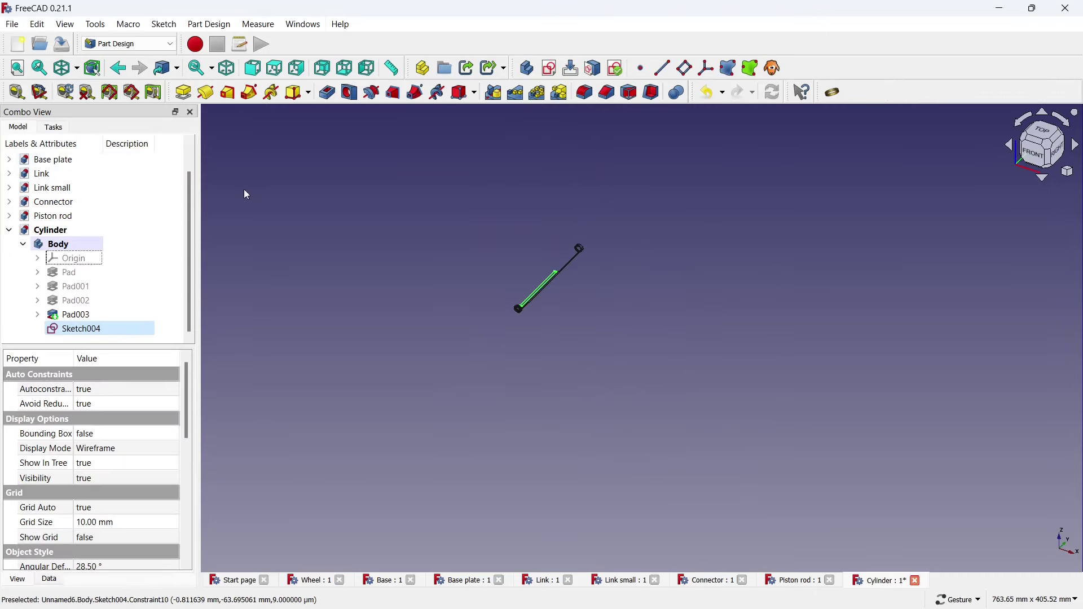
Switch to isometric view and shaded display style
key(0)
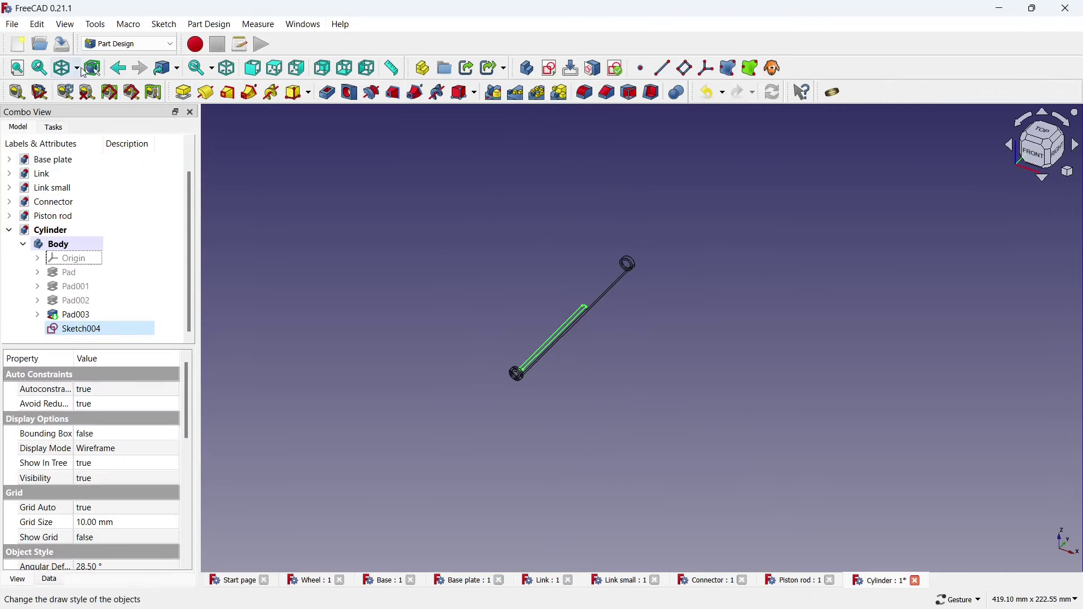
click(76, 69)
click(81, 88)
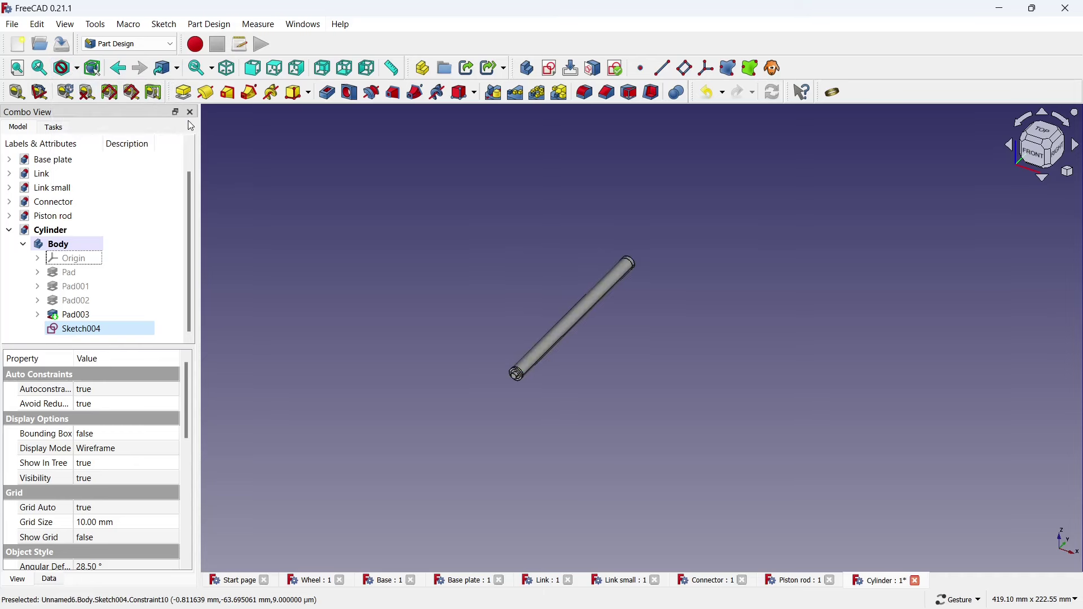
Pocket the slot sketch with Through all depth to cut through the tube
click(333, 96)
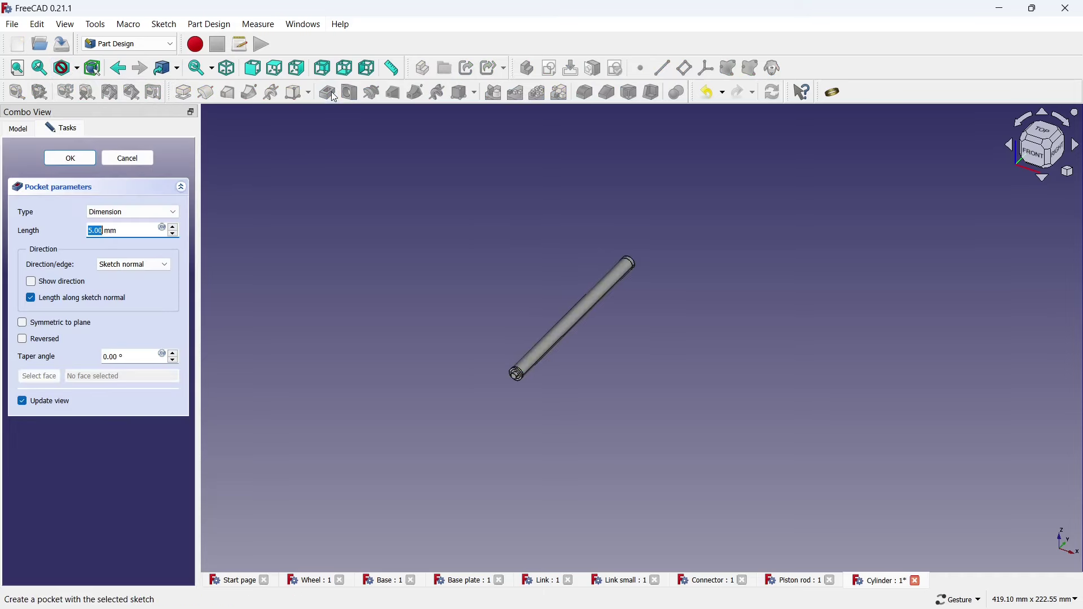
click(147, 213)
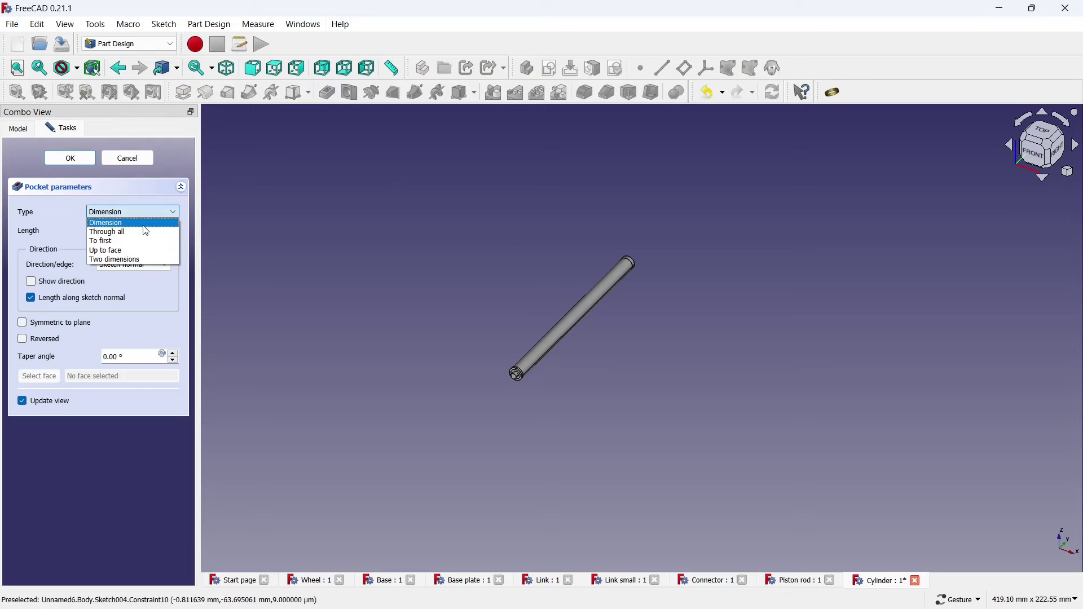
click(146, 232)
mouse_move(696, 343)
mouse_down()
mouse_move(790, 369)
mouse_move(854, 277)
mouse_move(807, 230)
mouse_move(600, 187)
mouse_move(720, 374)
mouse_move(726, 272)
mouse_move(500, 375)
mouse_move(419, 350)
mouse_move(414, 375)
mouse_move(431, 413)
mouse_move(440, 356)
mouse_move(943, 509)
mouse_move(941, 433)
mouse_move(544, 261)
mouse_move(562, 303)
mouse_up()
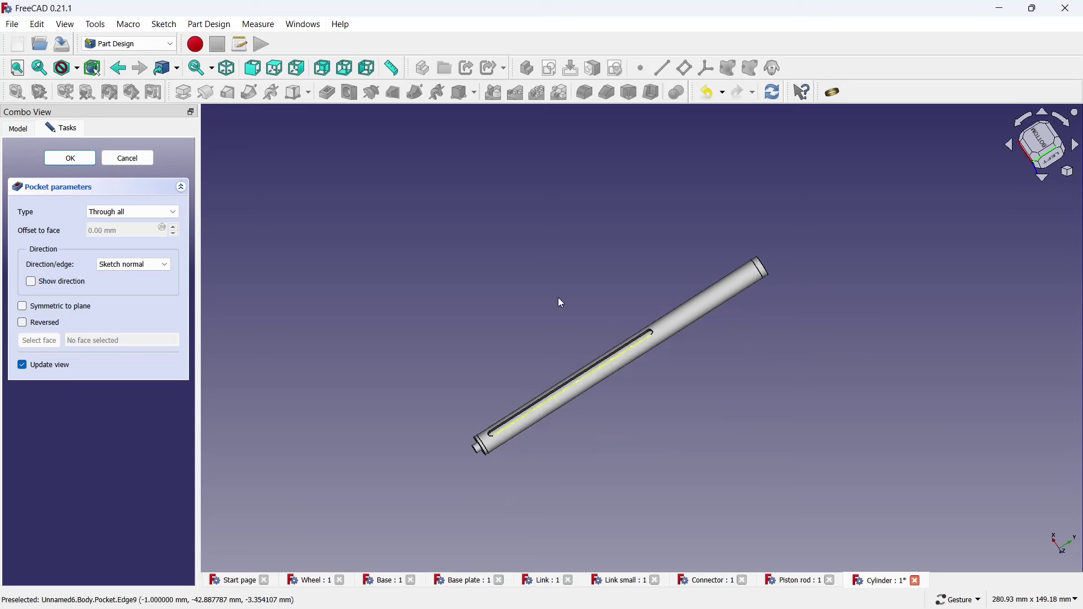
click(107, 209)
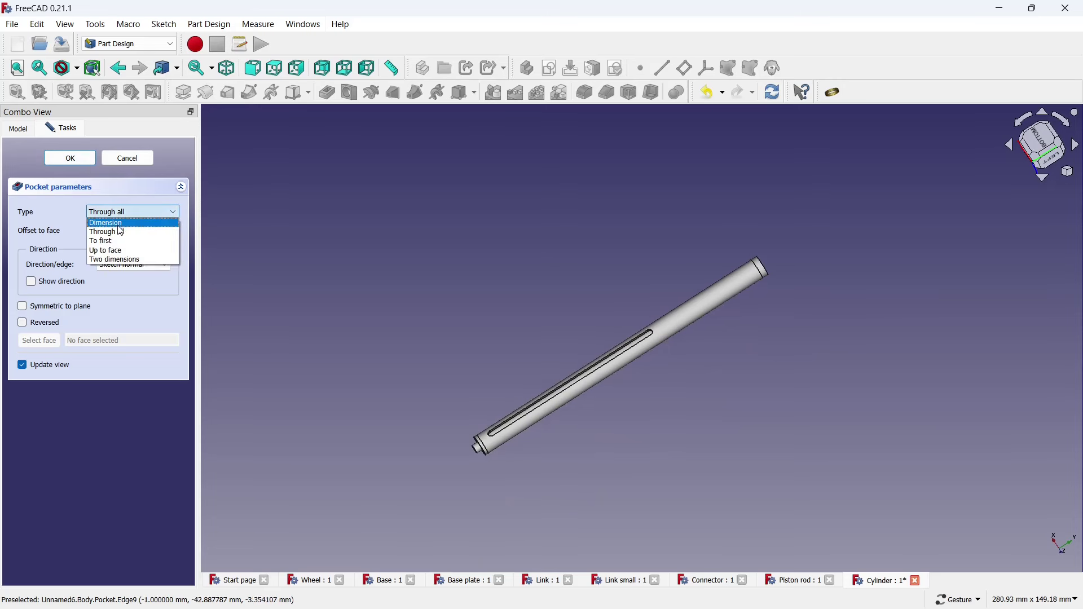
click(121, 230)
click(121, 216)
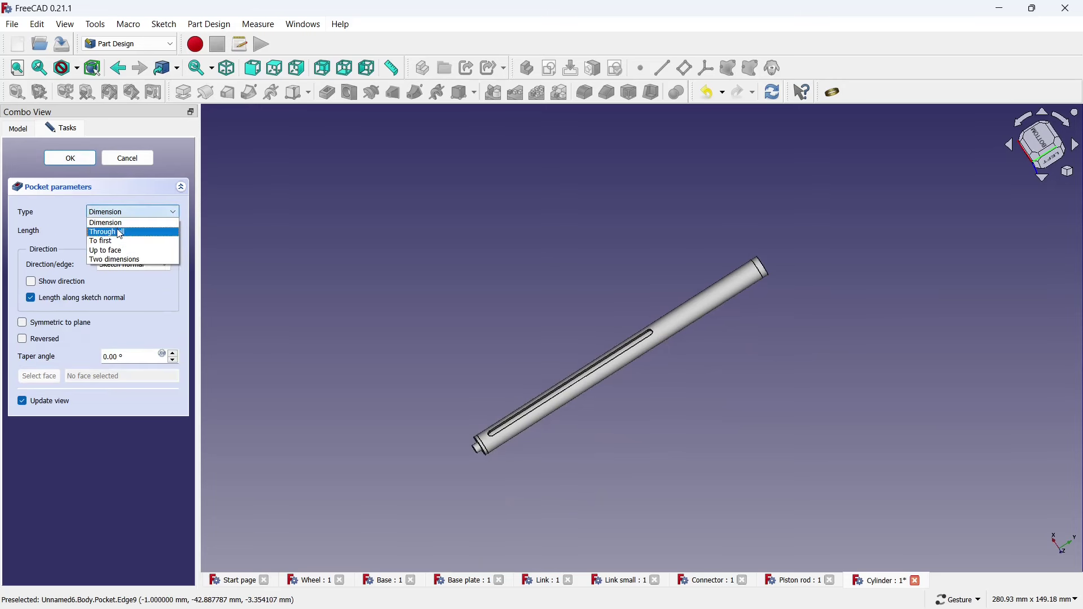
click(121, 232)
click(82, 159)
mouse_move(673, 371)
mouse_down()
mouse_move(612, 198)
mouse_move(646, 346)
mouse_move(737, 374)
mouse_up()
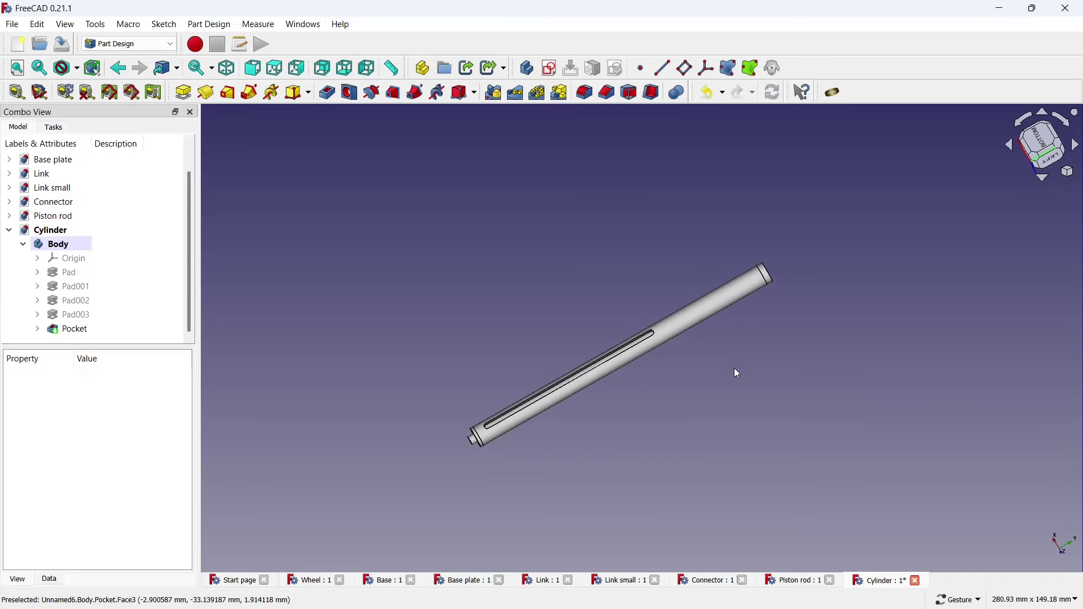
Save the Cylinder part, then create a new empty document saved as 'Assembly'
key(ctrl+s)
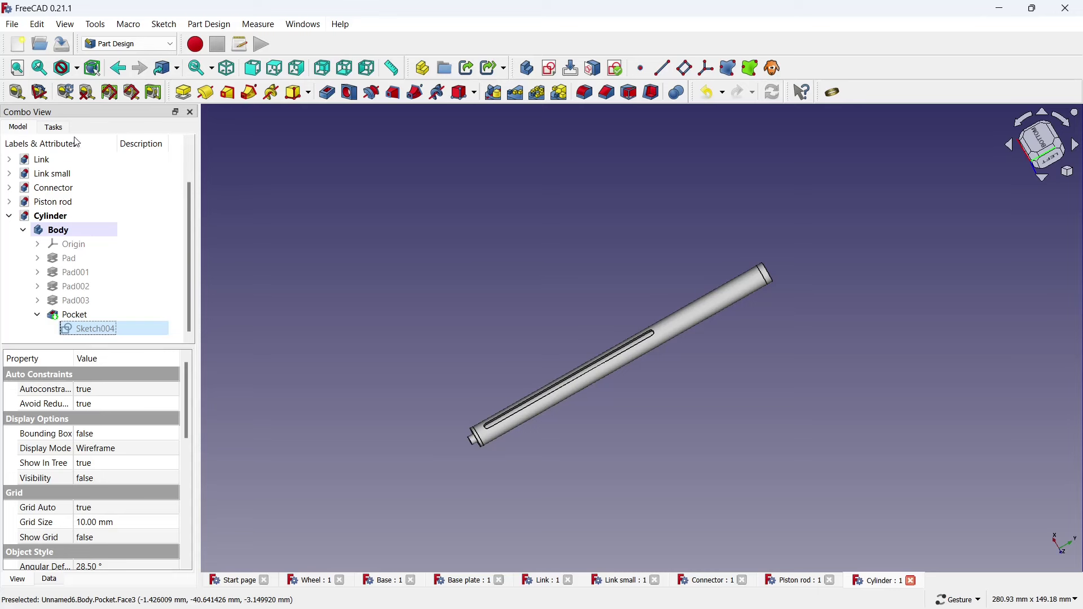
click(18, 44)
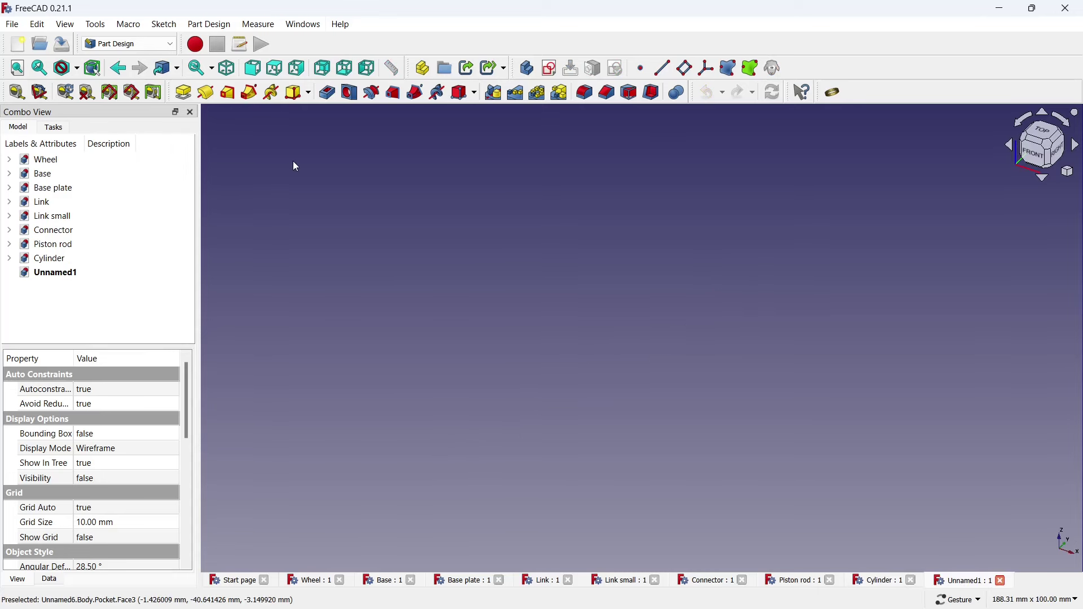
key(ctrl+s)
text(A)
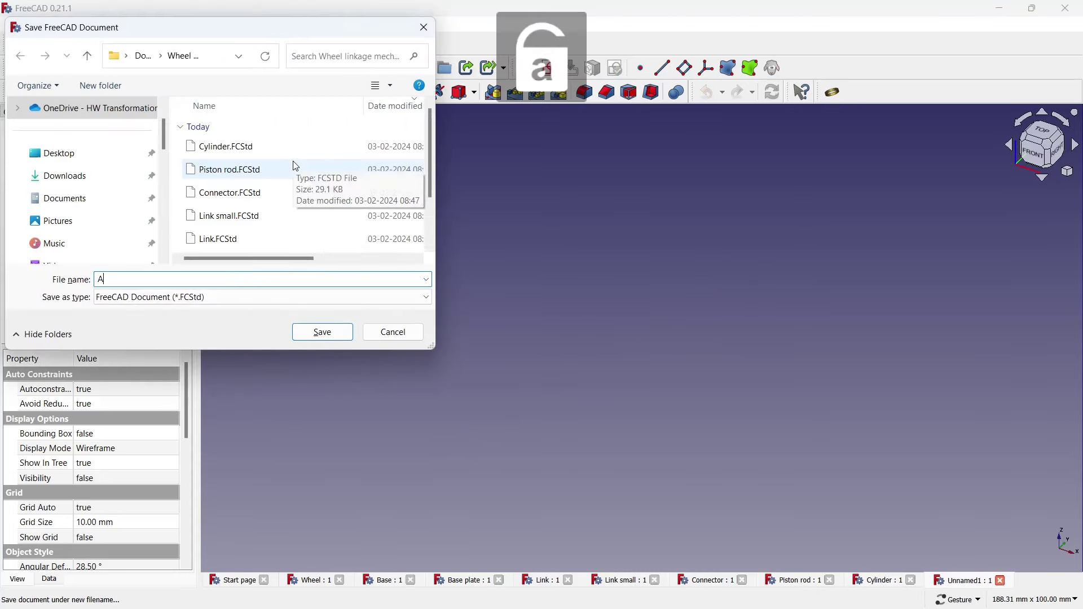
text(ssembly)
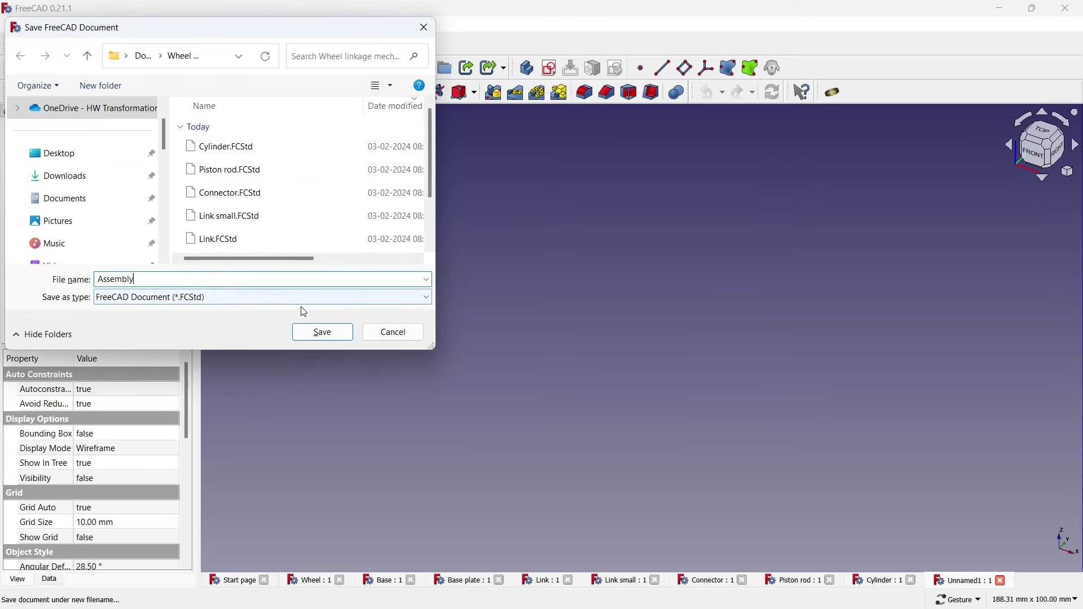
click(316, 333)
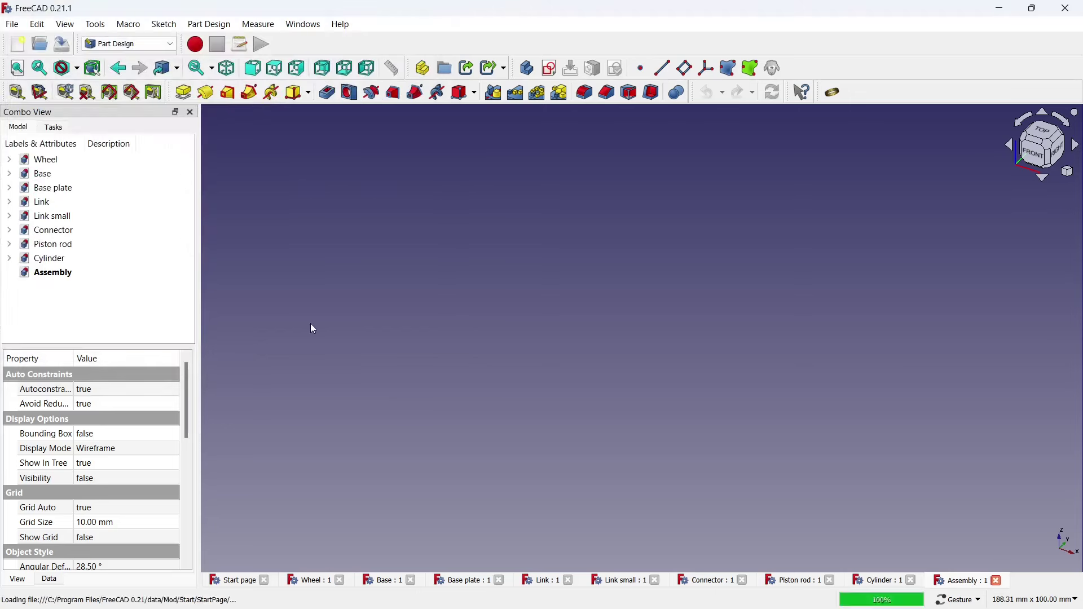
click(129, 43)
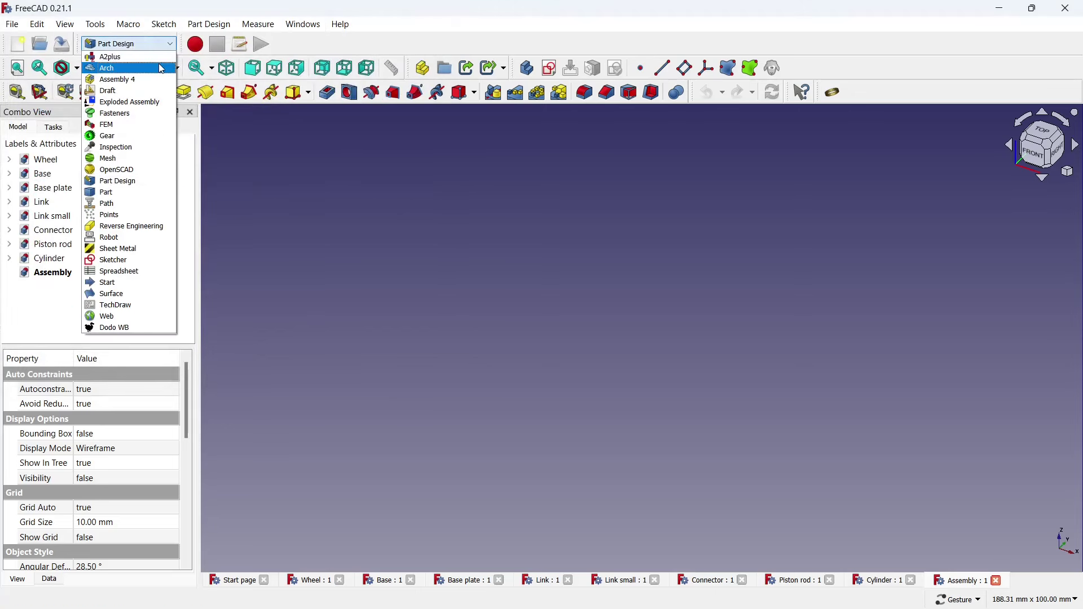
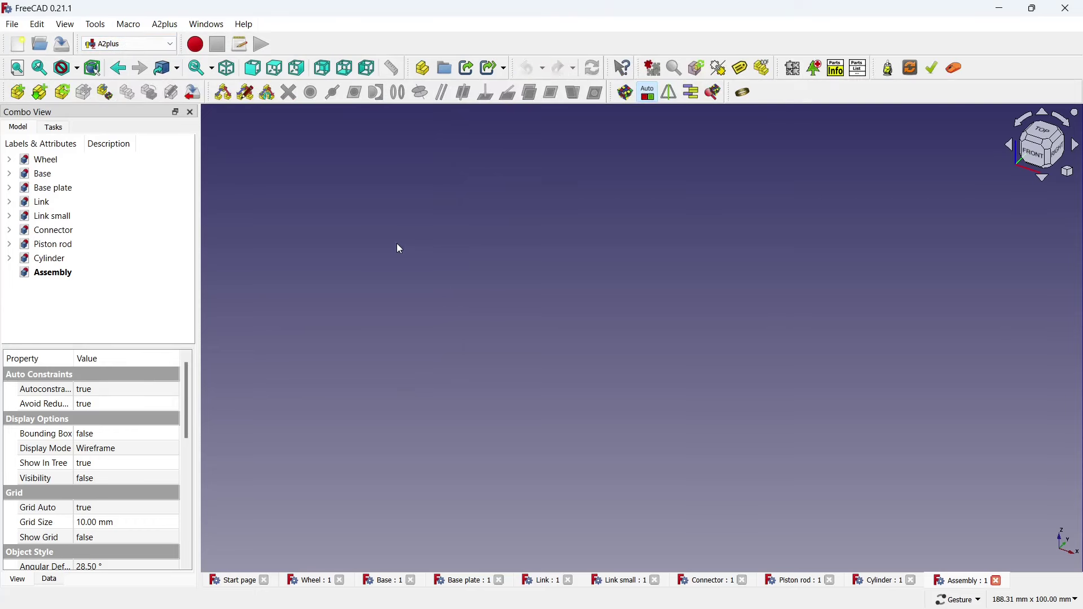
Import Base.FCStd and then Wheel.FCStd into the assembly with A2plus Add part
click(696, 472)
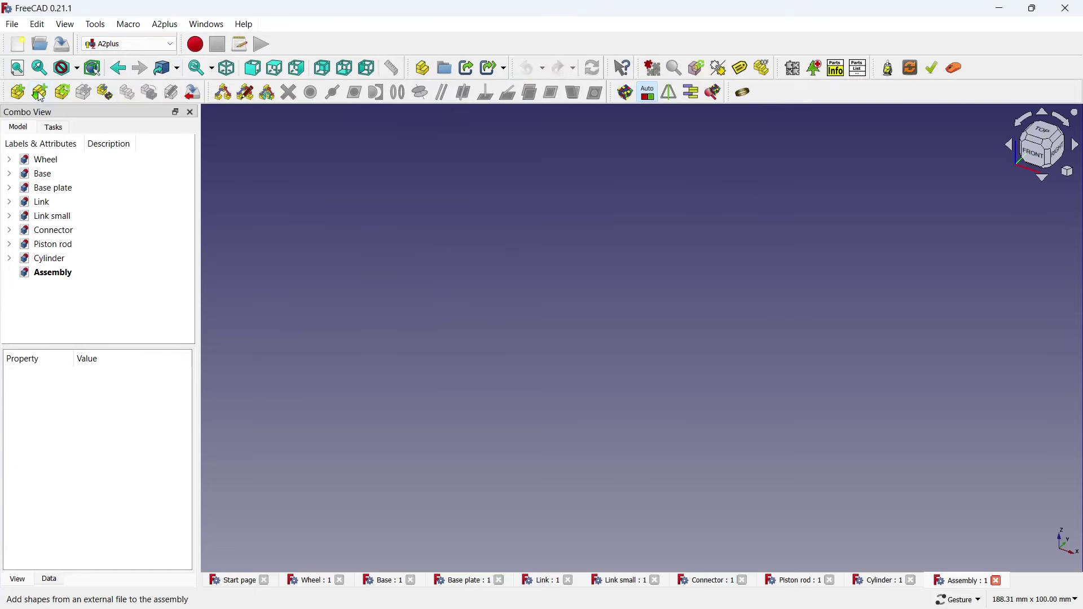
click(16, 92)
double_click(435, 245)
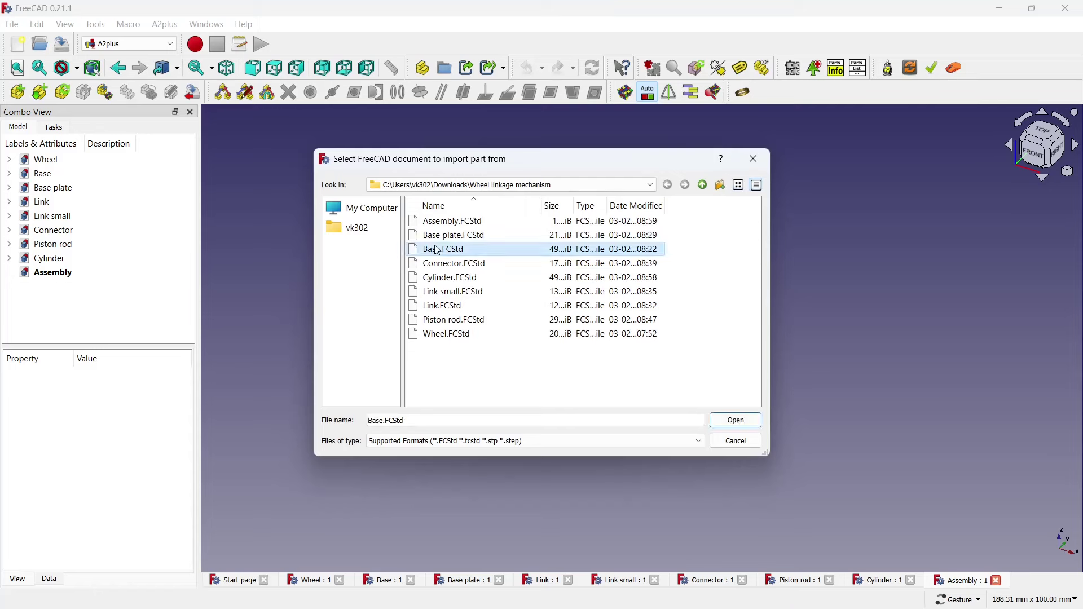
scroll(477, 274, down, 1)
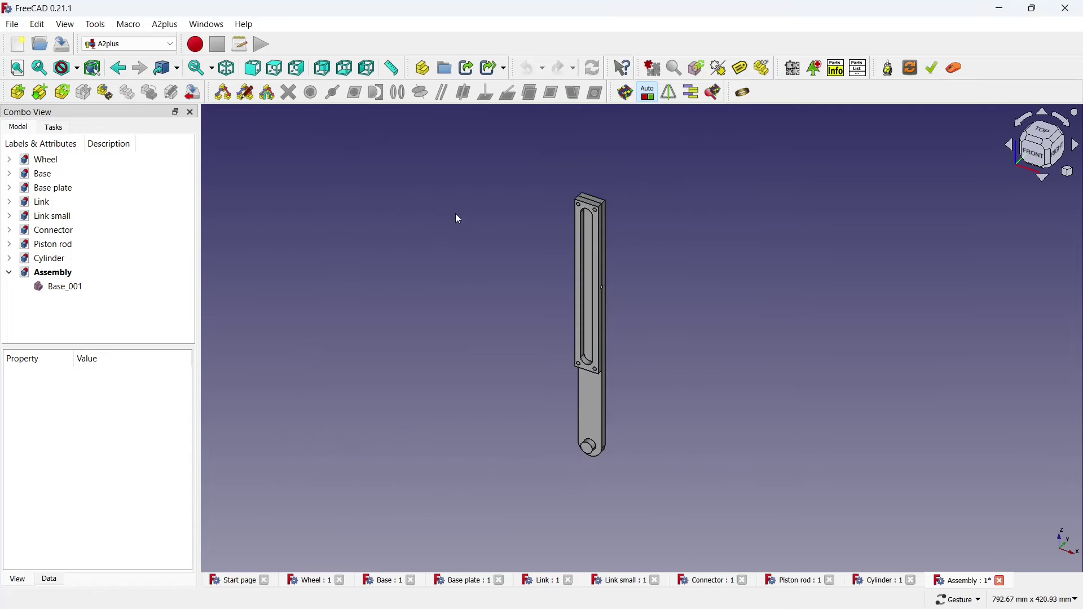
click(17, 92)
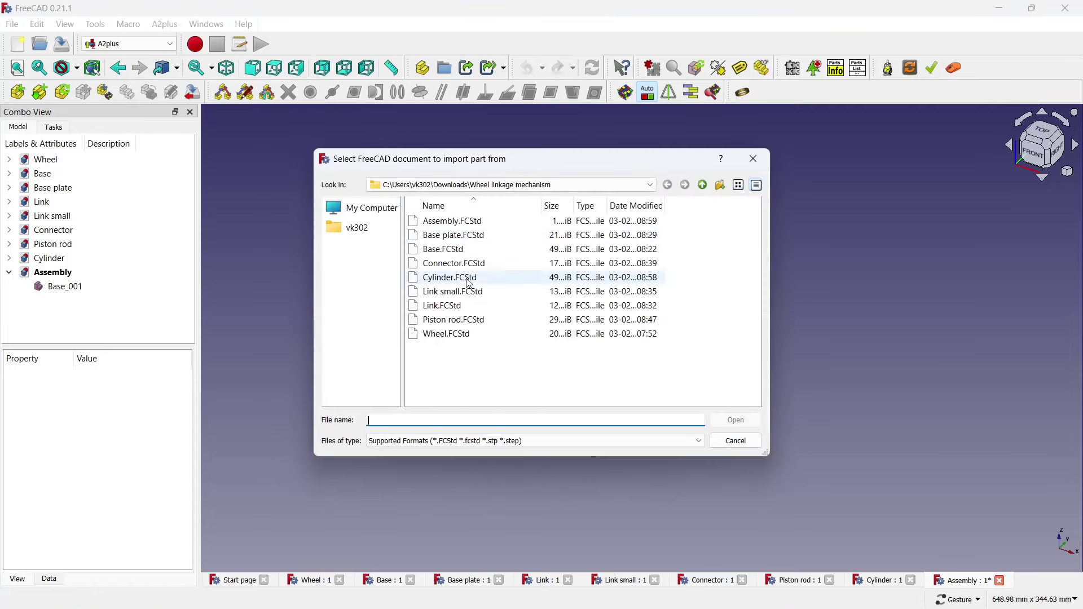
double_click(454, 330)
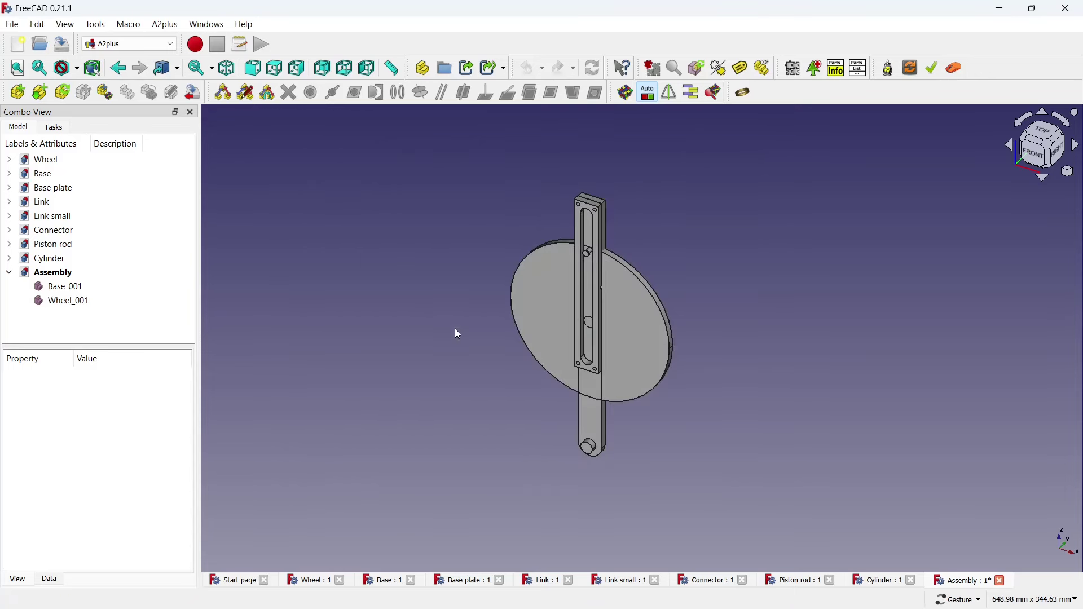
click(457, 343)
Align the wheel's hole axis with the base's bottom hole using Axis Coincident
scroll(581, 426, up, 4)
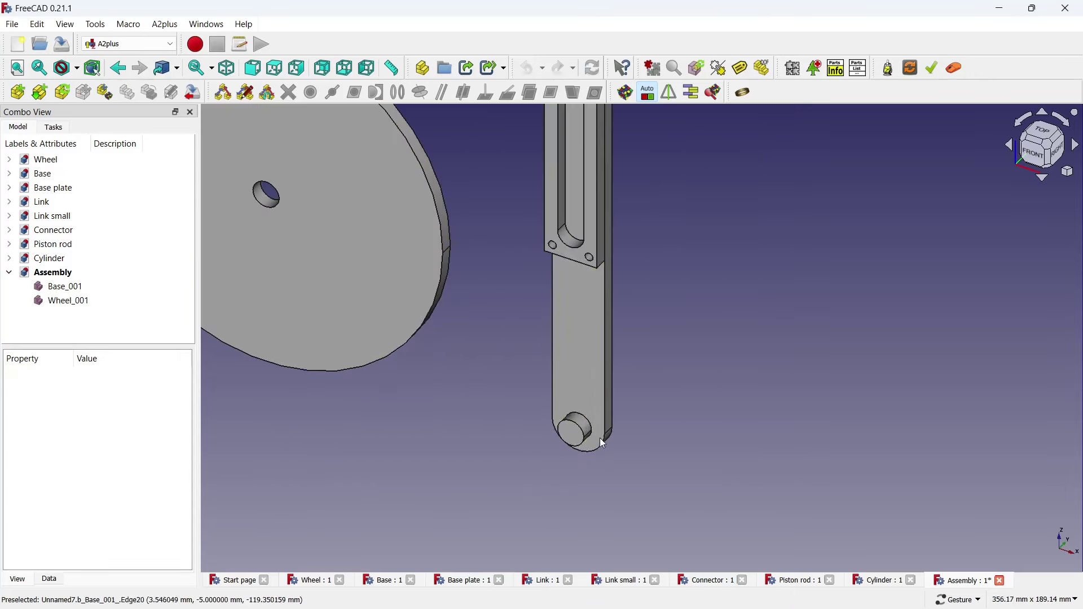
click(591, 430)
scroll(280, 172, up, 1)
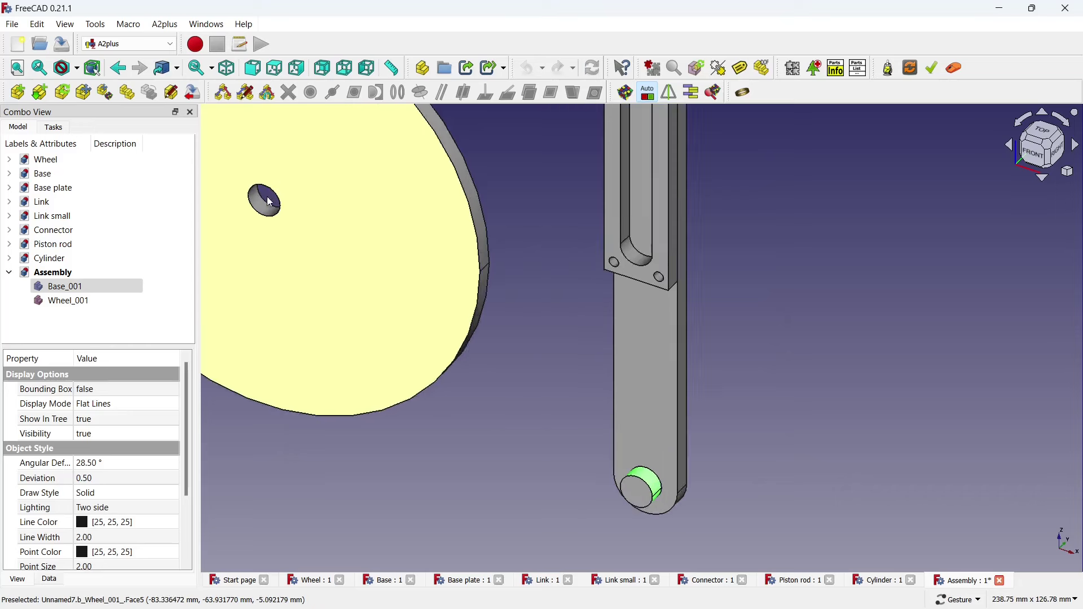
ctrl+click(264, 200)
click(421, 92)
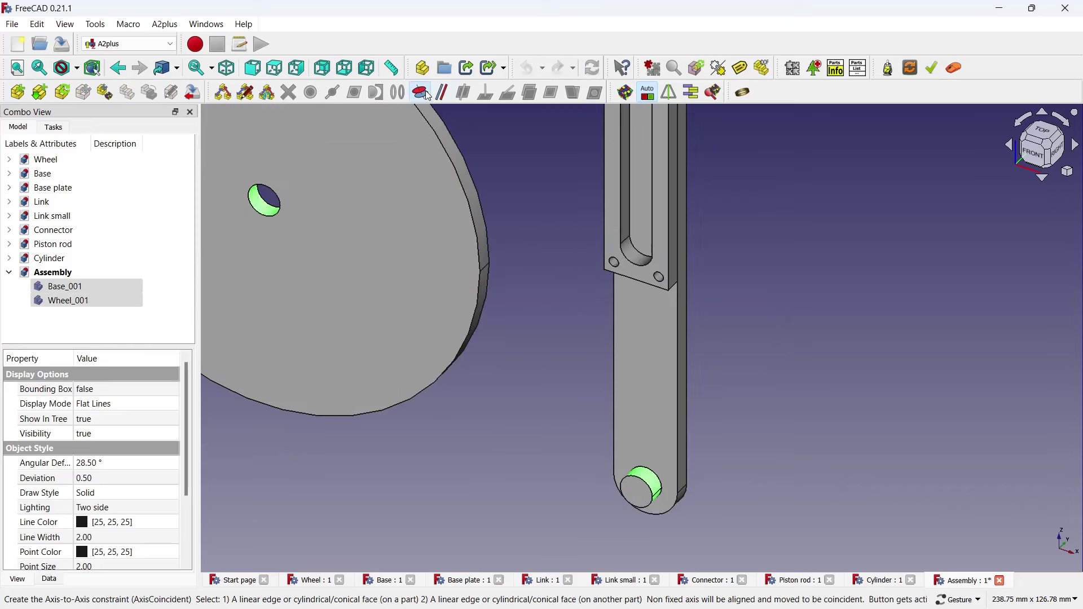
click(473, 261)
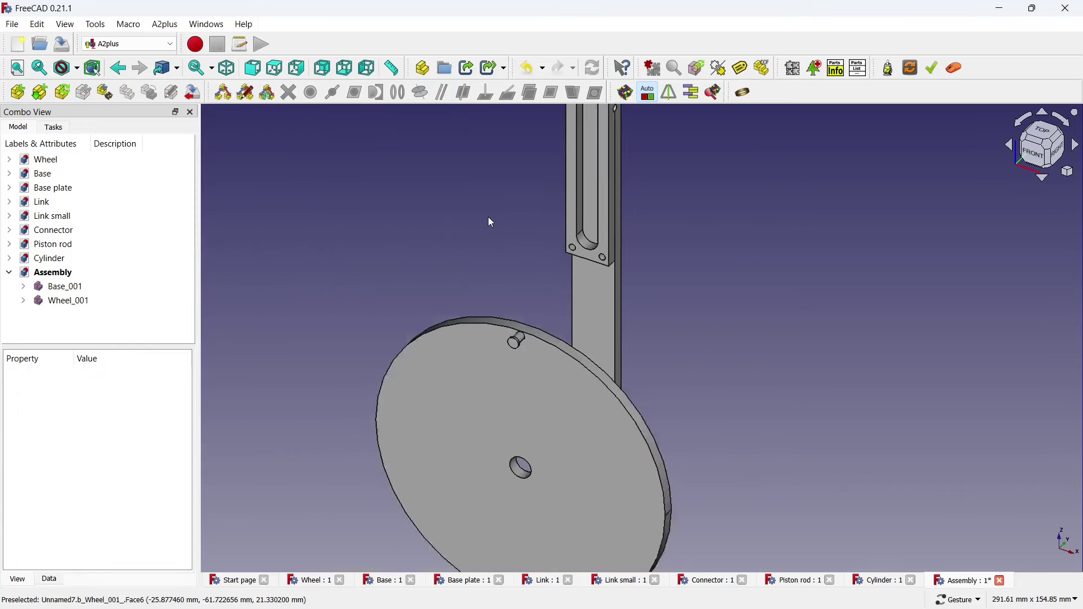
Make the wheel's flat face flush with the base pin's end face using Plane Coincident
drag(488, 217, 527, 386)
scroll(611, 351, up, 2)
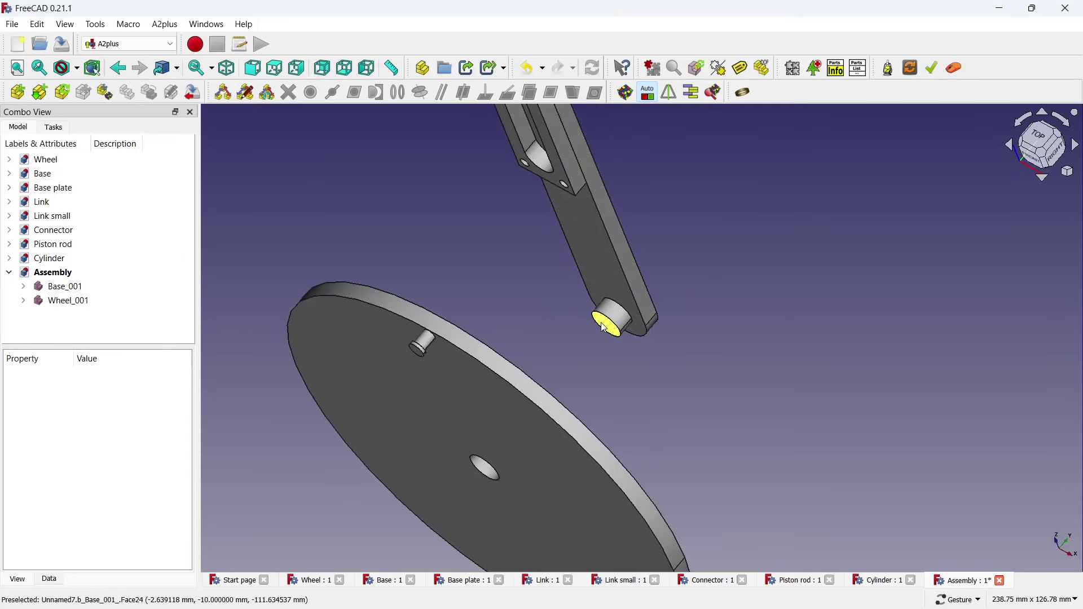
click(604, 319)
ctrl+click(523, 413)
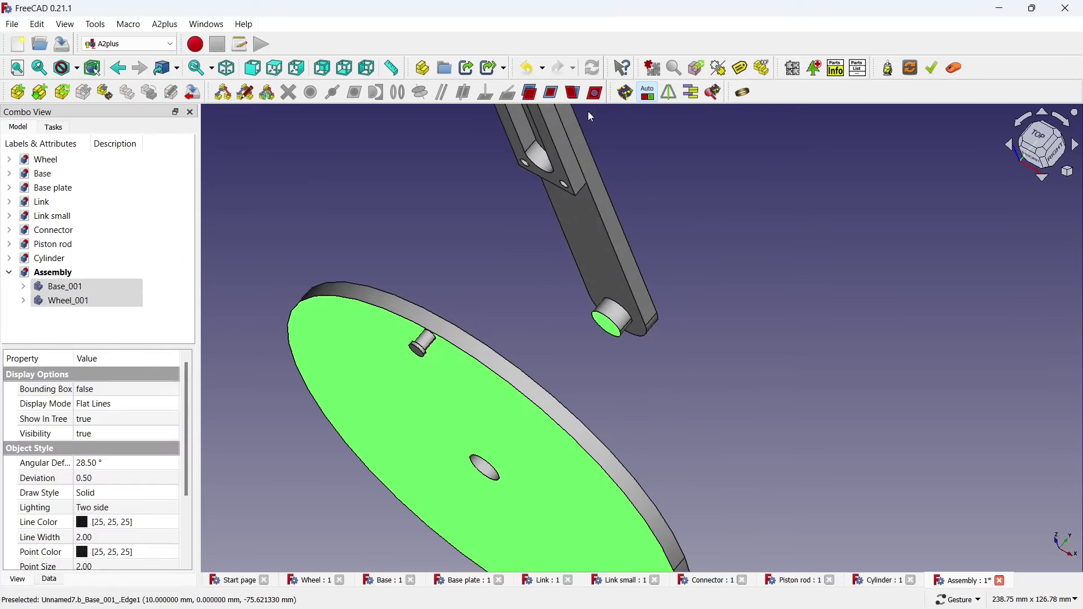
click(551, 92)
click(500, 265)
scroll(496, 279, down, 3)
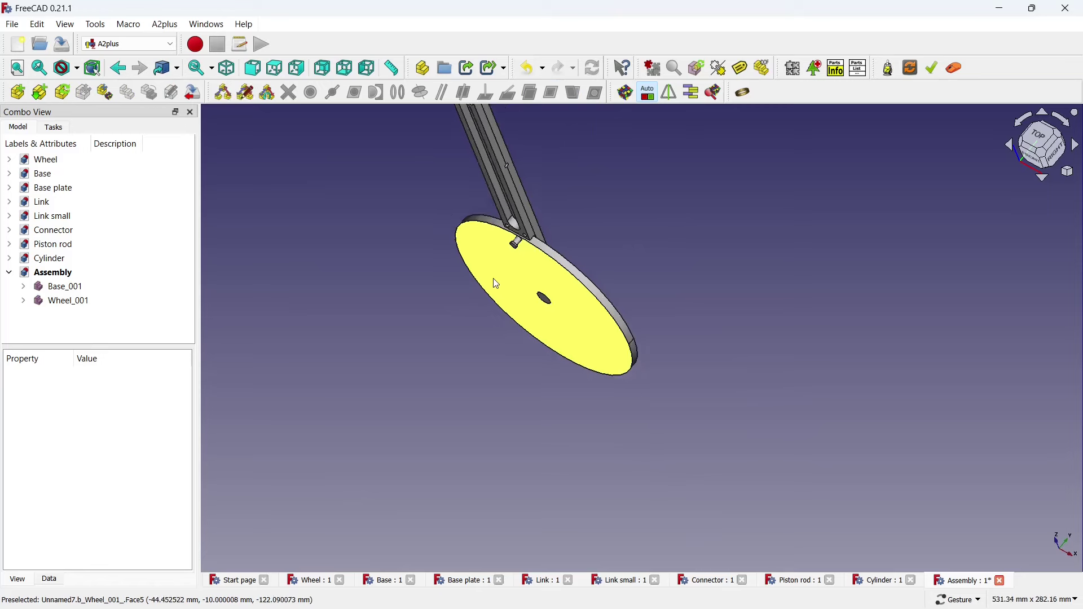
mouse_move(497, 282)
mouse_down()
mouse_move(583, 214)
mouse_move(551, 226)
mouse_move(558, 297)
mouse_move(619, 223)
mouse_move(609, 370)
mouse_move(533, 267)
mouse_up()
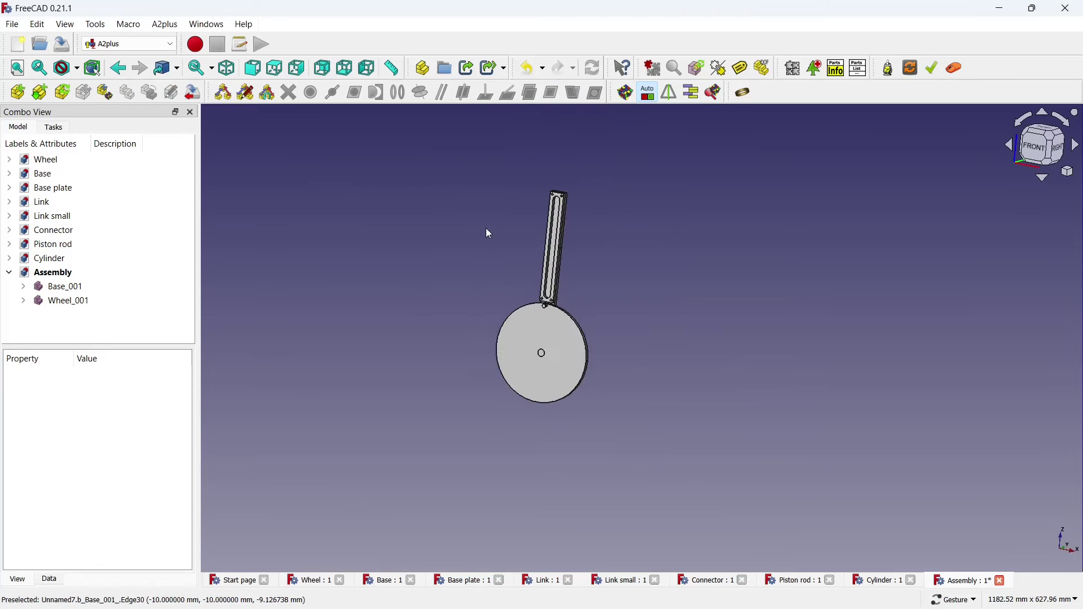
scroll(487, 229, up, 1)
scroll(487, 229, up, 2)
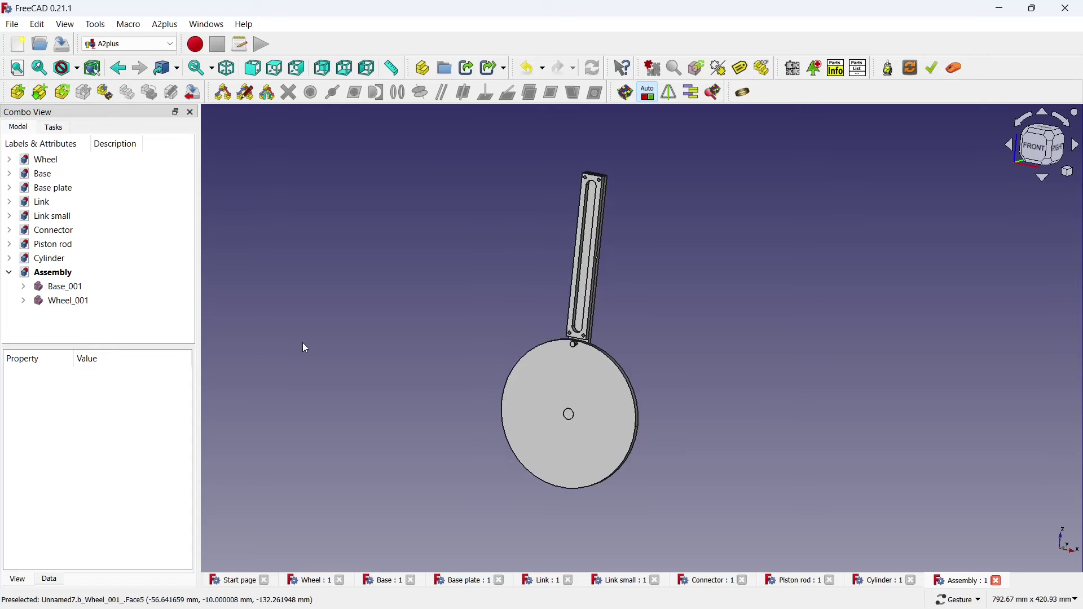
Import Cylinder.FCStd into the assembly with A2plus Add part
click(25, 100)
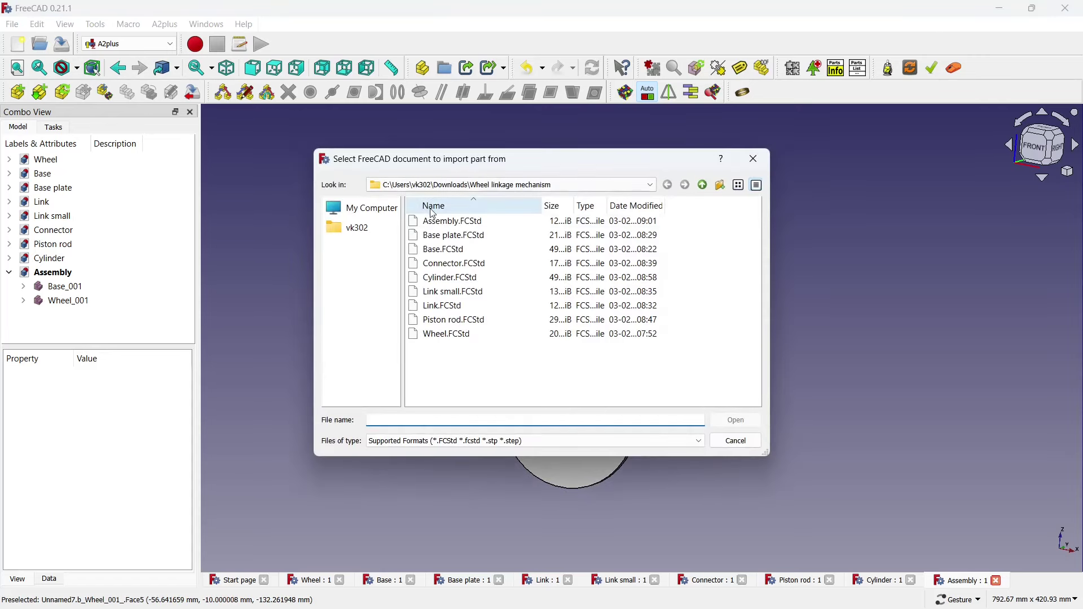
double_click(457, 277)
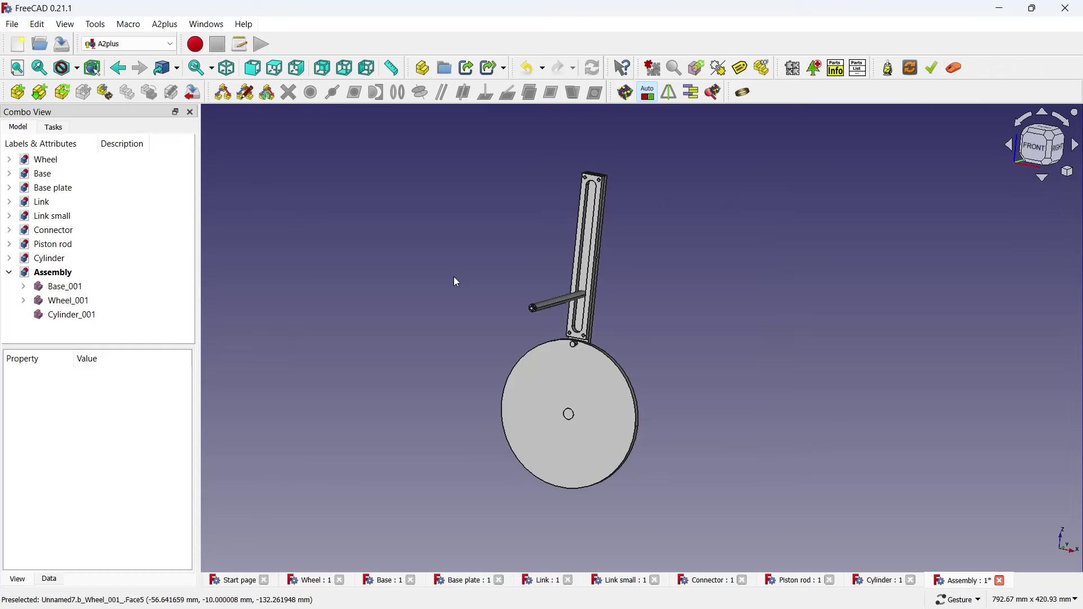
click(735, 304)
click(705, 259)
scroll(662, 290, up, 2)
scroll(643, 354, up, 3)
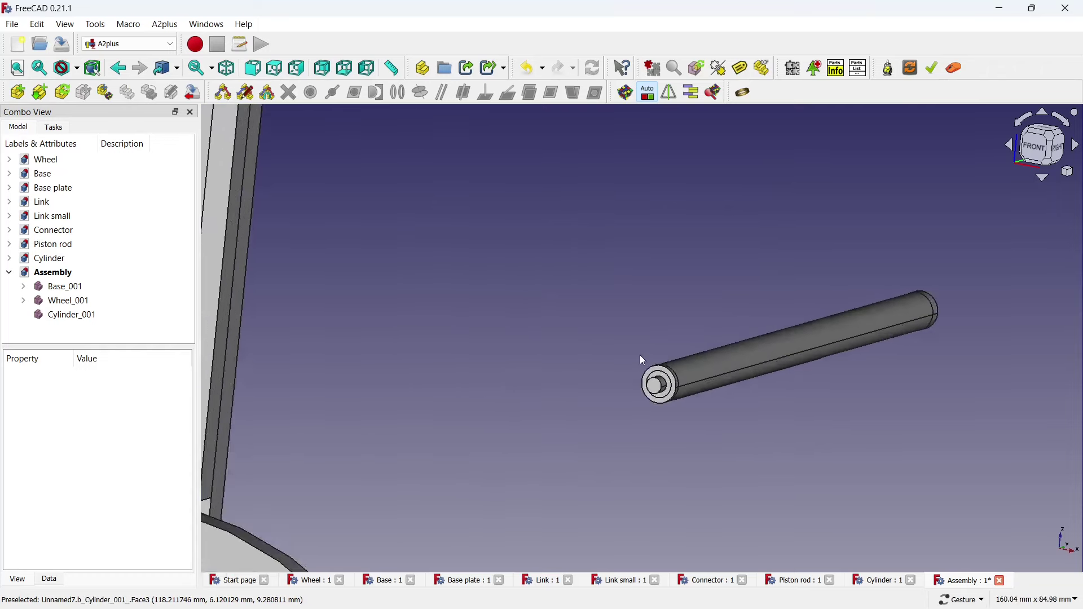
scroll(671, 399, up, 2)
Align the cylinder rod's axis with the base hole using Axis Coincident
click(684, 403)
scroll(677, 401, down, 3)
scroll(524, 327, down, 2)
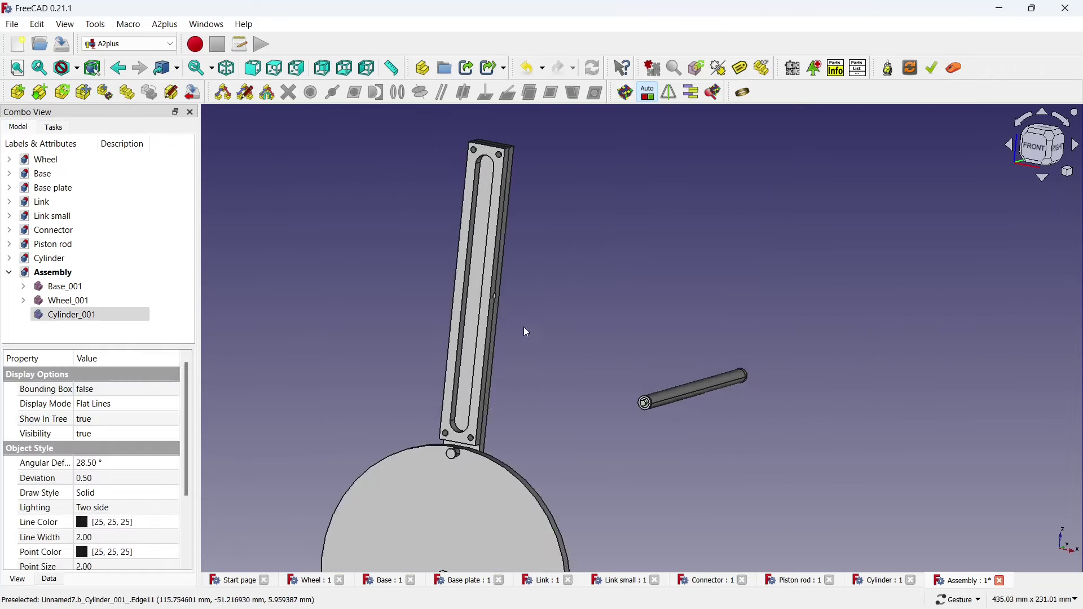
scroll(485, 293, up, 3)
scroll(497, 304, up, 2)
click(494, 311)
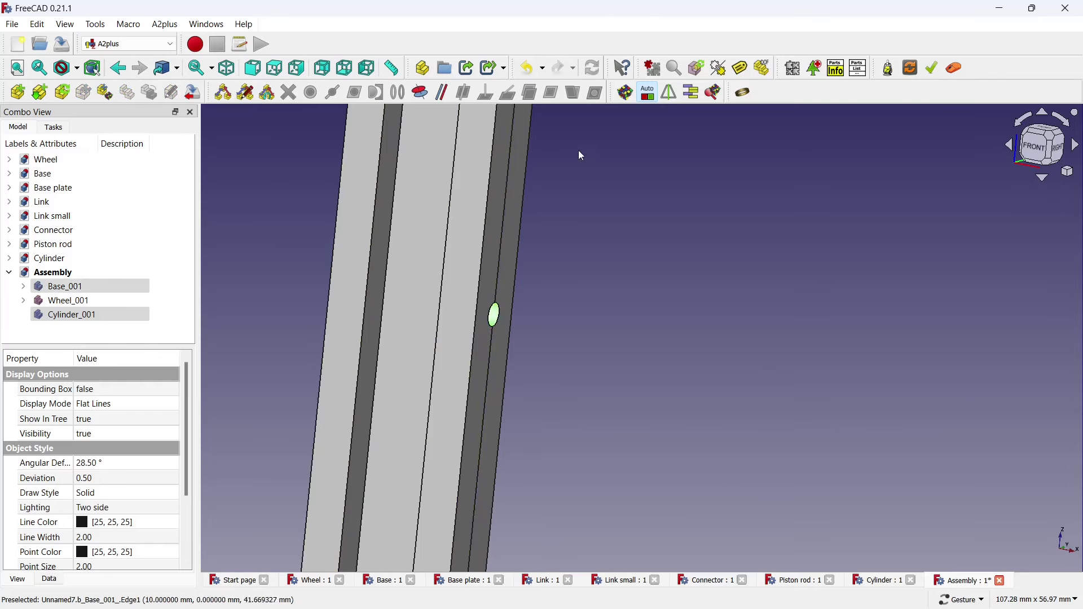
click(424, 94)
scroll(570, 259, down, 2)
scroll(512, 261, down, 2)
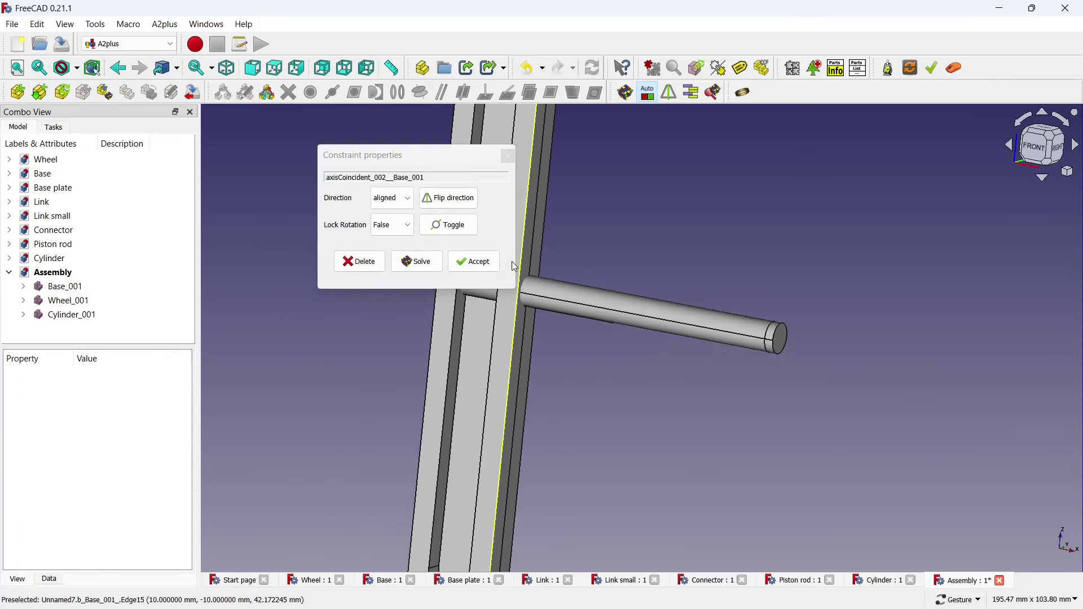
click(474, 261)
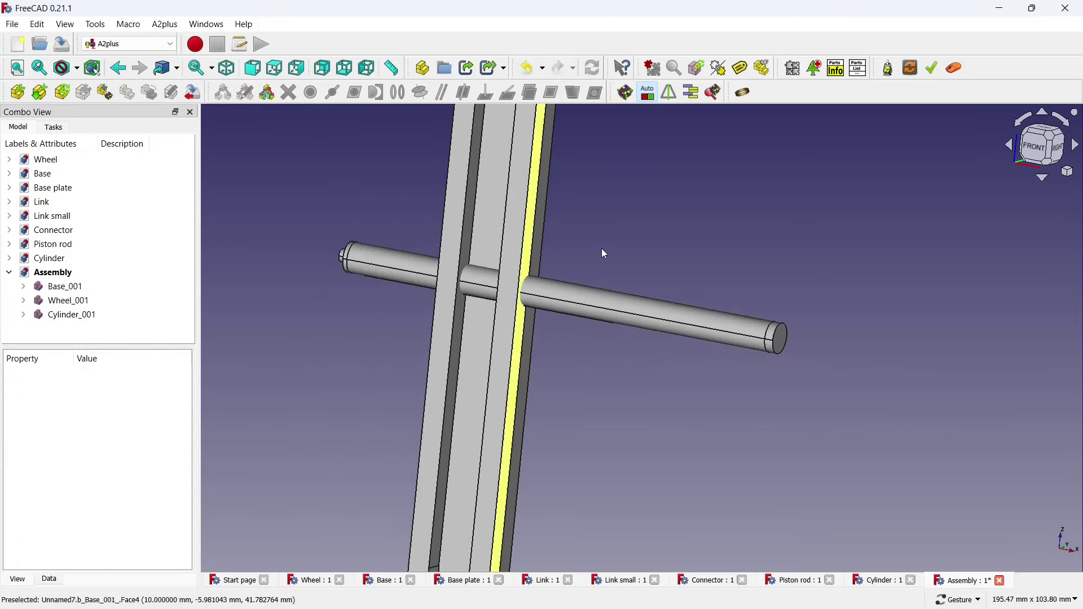
Make the rod's shoulder face flush with the base's side face using Plane Coincident
click(531, 265)
drag(531, 266, 446, 274)
scroll(440, 277, up, 3)
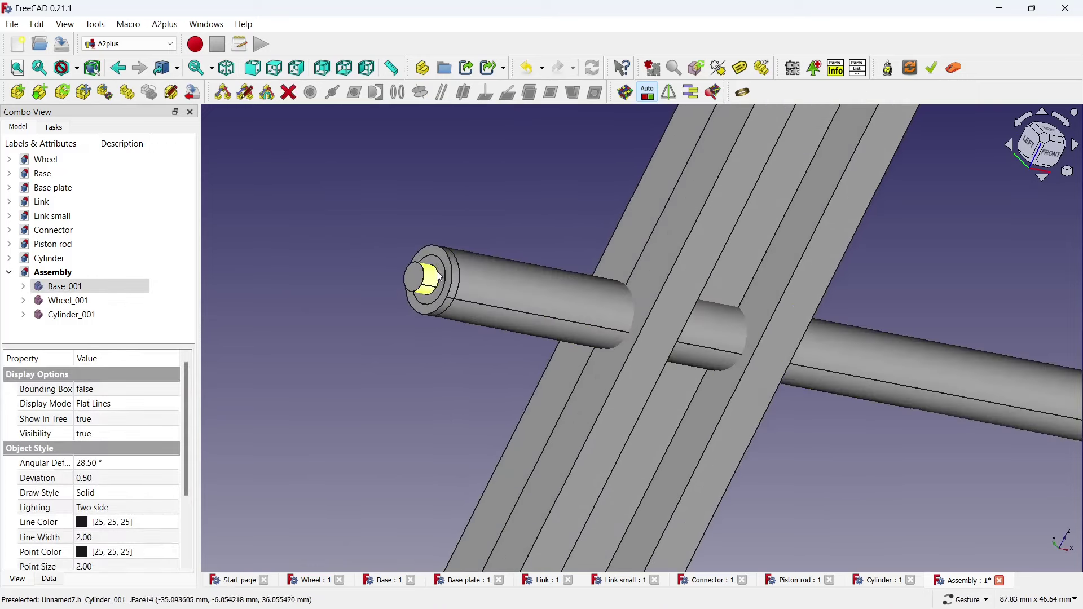
ctrl+click(444, 274)
click(551, 93)
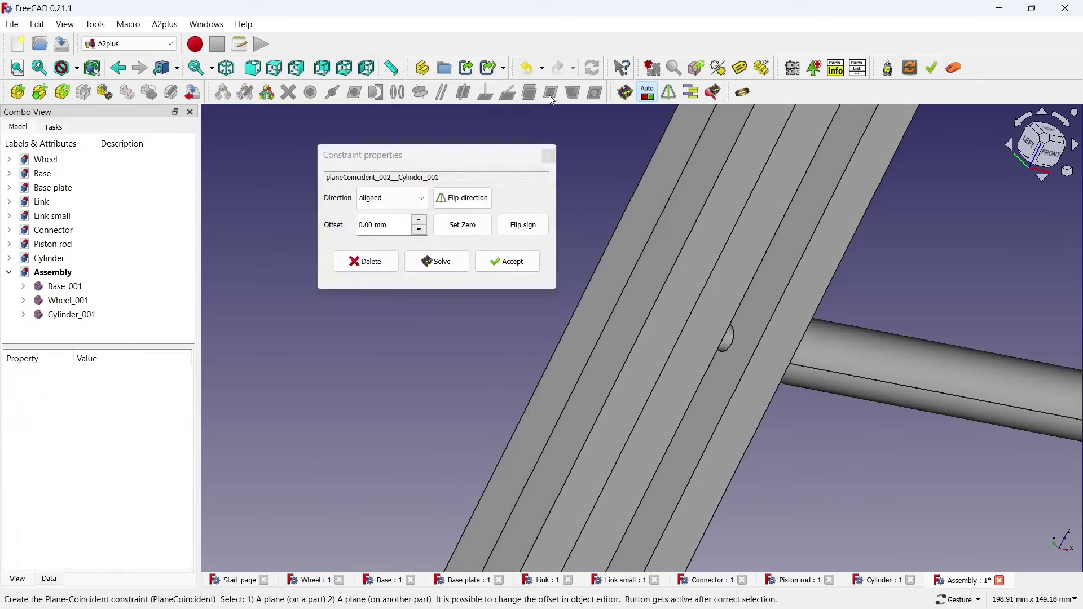
click(506, 261)
mouse_move(501, 262)
mouse_down()
mouse_move(686, 287)
mouse_move(667, 295)
mouse_move(577, 418)
mouse_move(551, 316)
mouse_move(566, 244)
mouse_move(618, 325)
mouse_move(613, 196)
mouse_move(635, 207)
mouse_up()
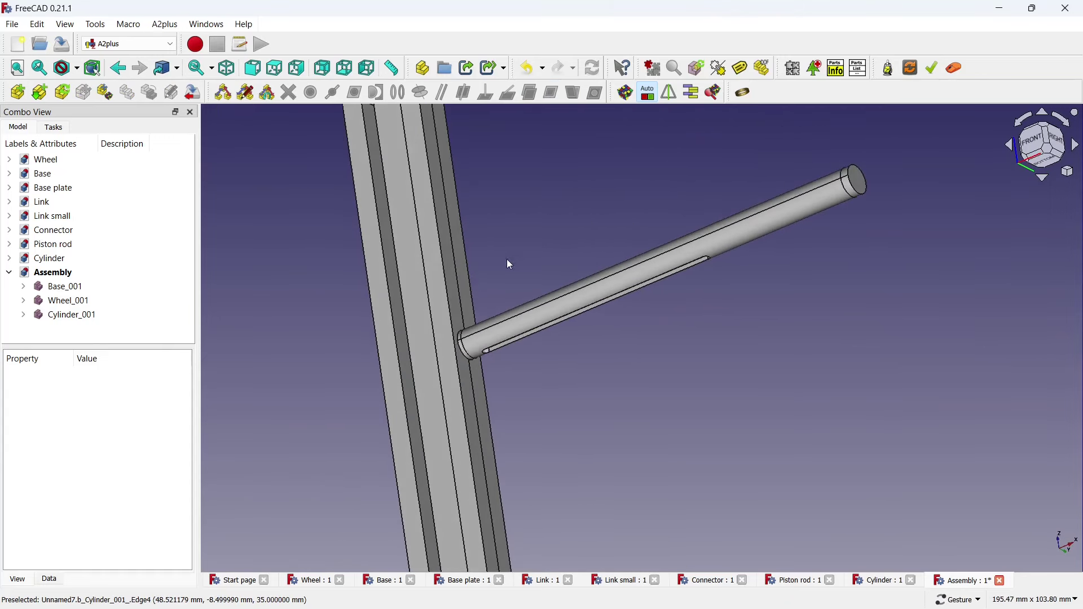
Rotate Cylinder_001 about its own axis with Transform so its slot faces forward
click(79, 315)
right_click(79, 315)
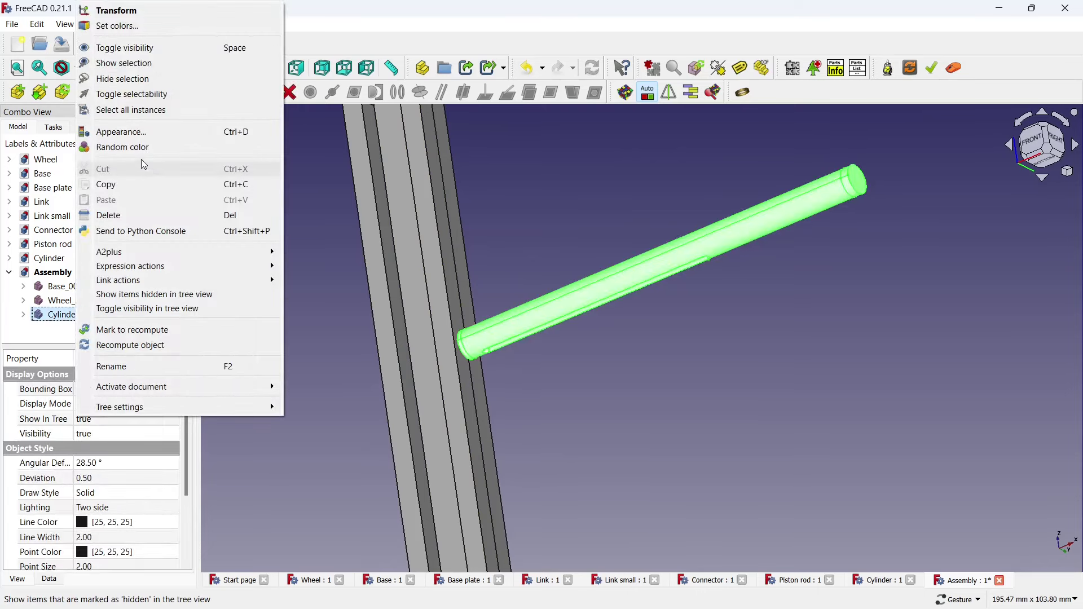
click(158, 11)
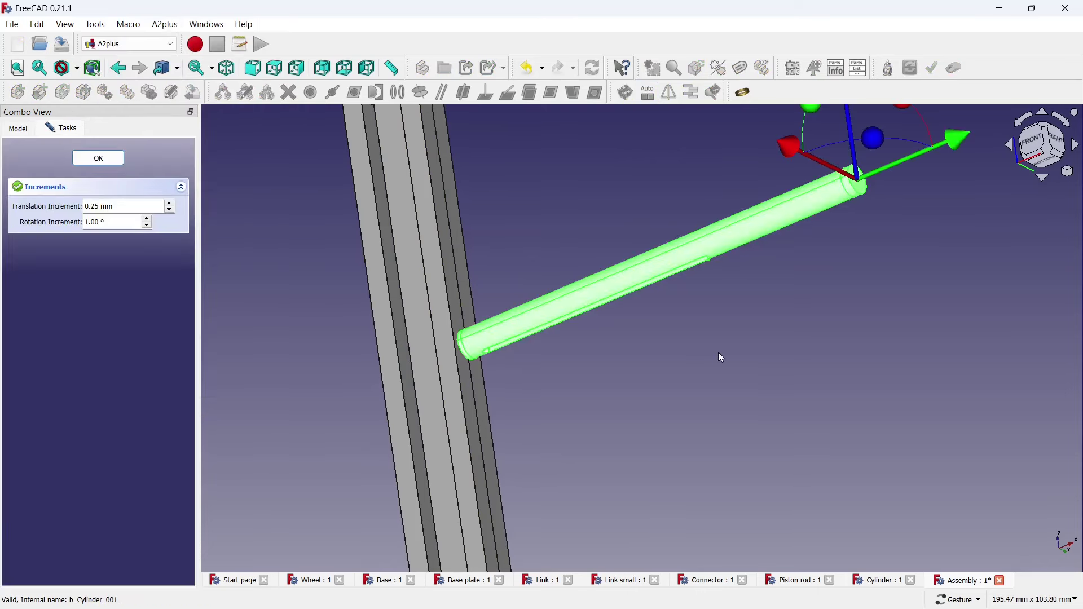
drag(723, 357, 688, 417)
mouse_move(785, 327)
mouse_down()
mouse_move(857, 307)
mouse_move(869, 326)
mouse_up()
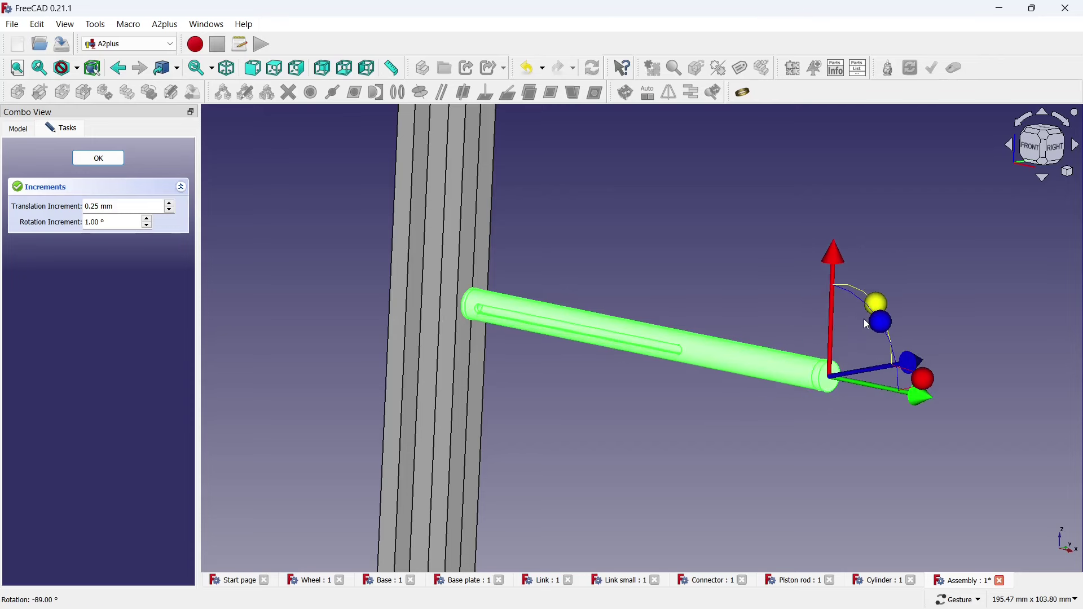
click(124, 162)
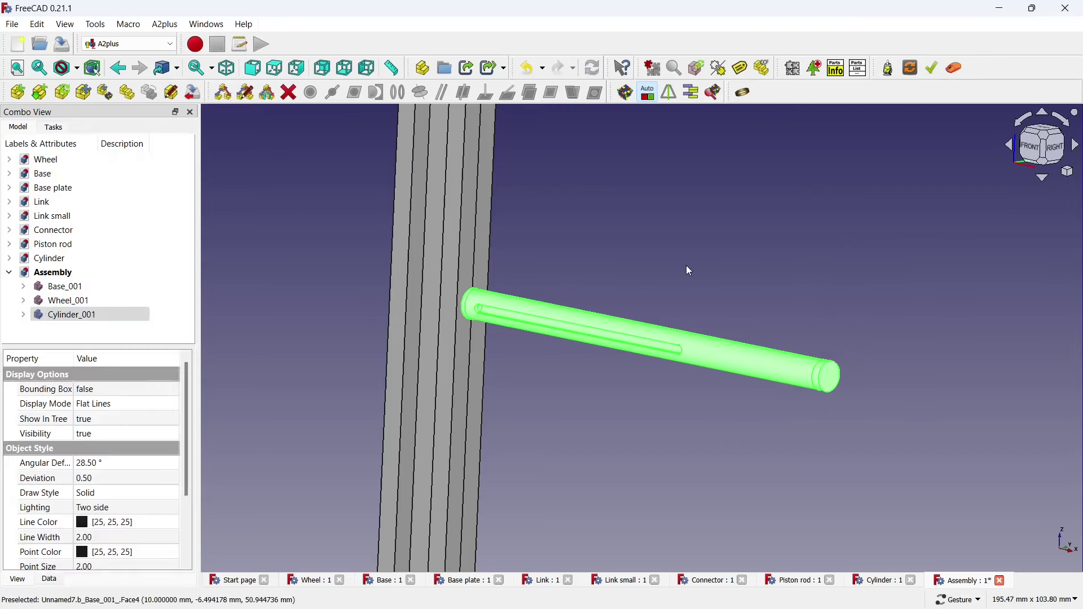
scroll(614, 286, down, 3)
scroll(613, 287, down, 2)
scroll(612, 286, down, 1)
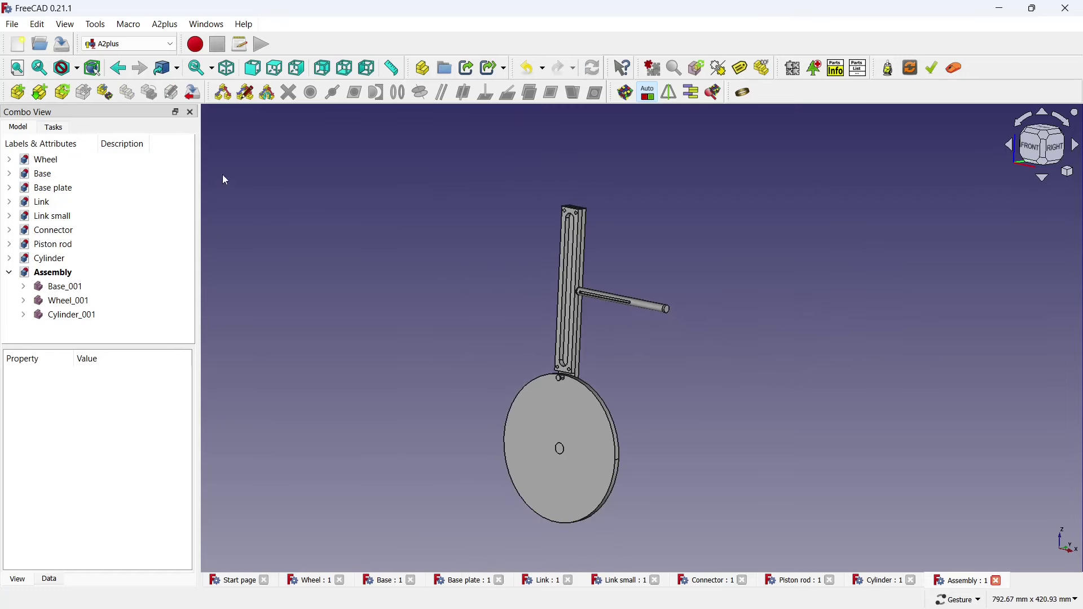
Import Base plate.FCStd and rotate it about half a turn with Transform
click(18, 92)
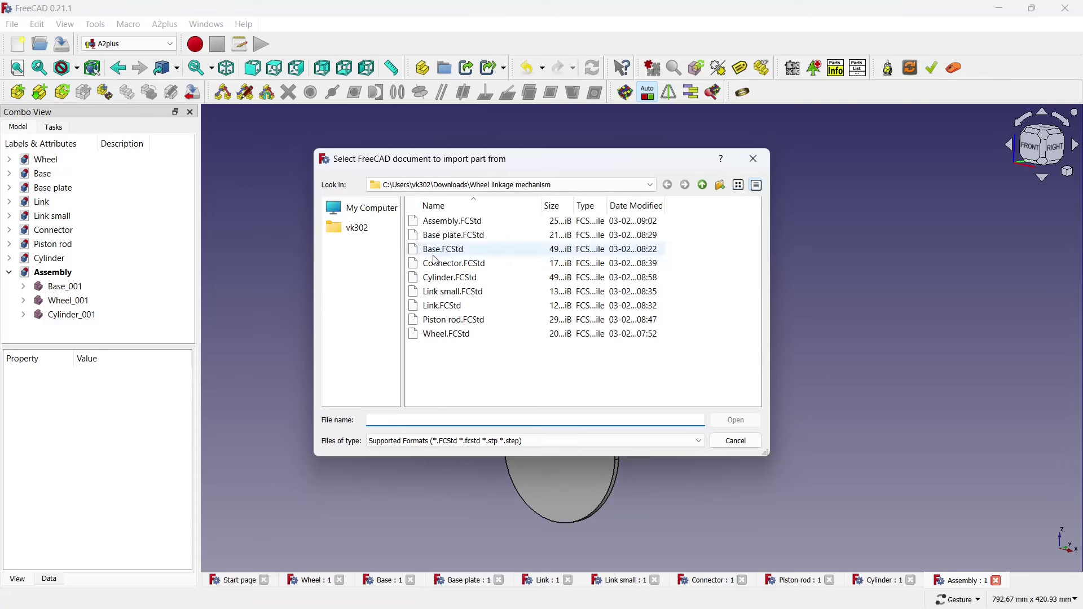
double_click(445, 235)
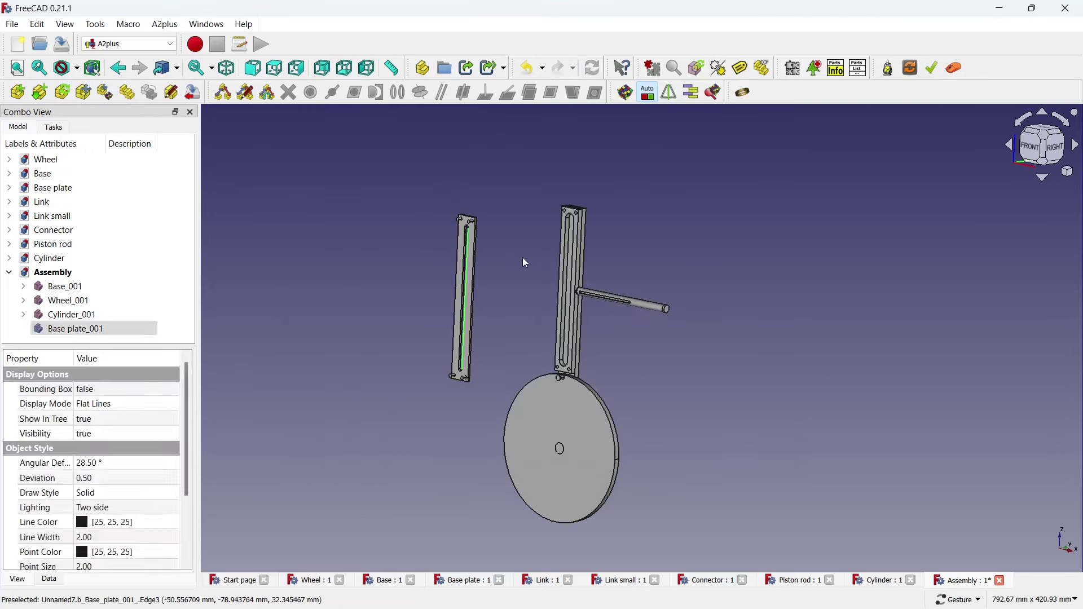
right_click(99, 329)
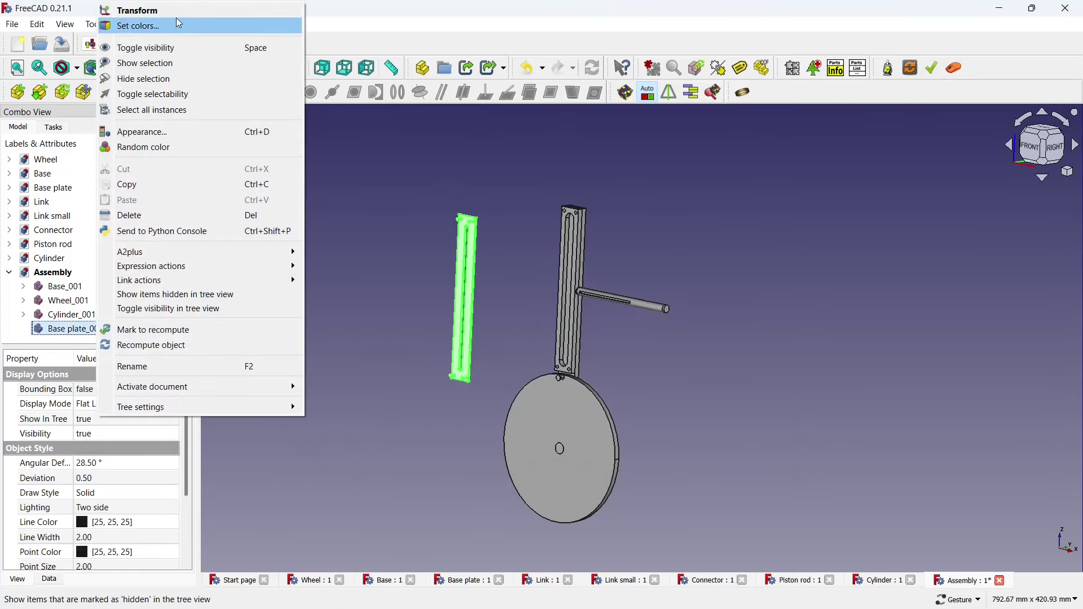
click(176, 13)
mouse_move(564, 237)
mouse_down()
mouse_move(559, 320)
mouse_move(371, 364)
mouse_up()
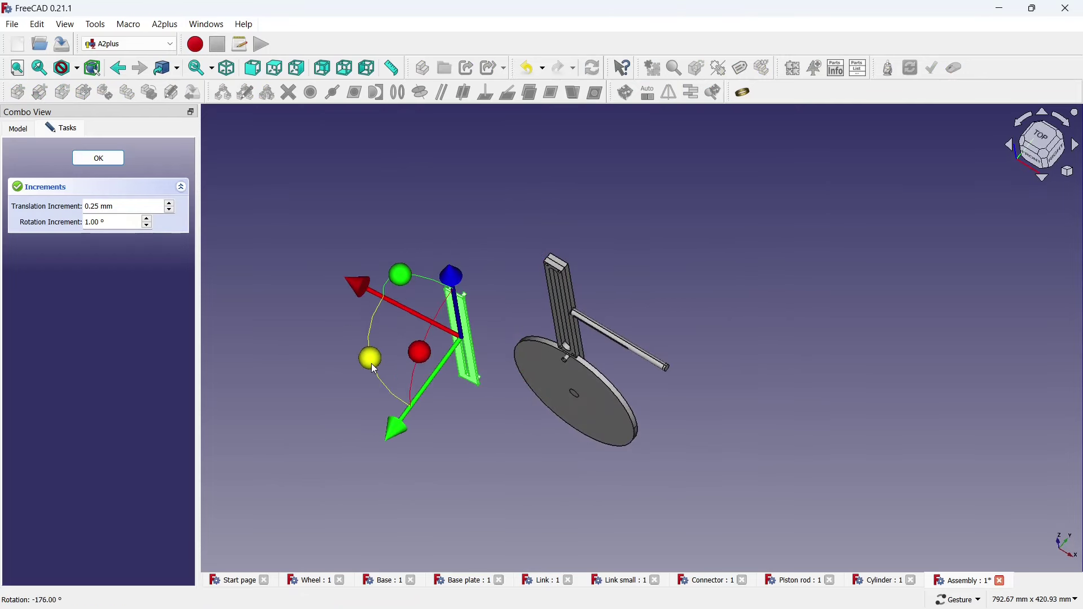
click(99, 158)
Align the base plate's pin with the hole at the base bar's top using Axis Coincident
scroll(479, 293, up, 3)
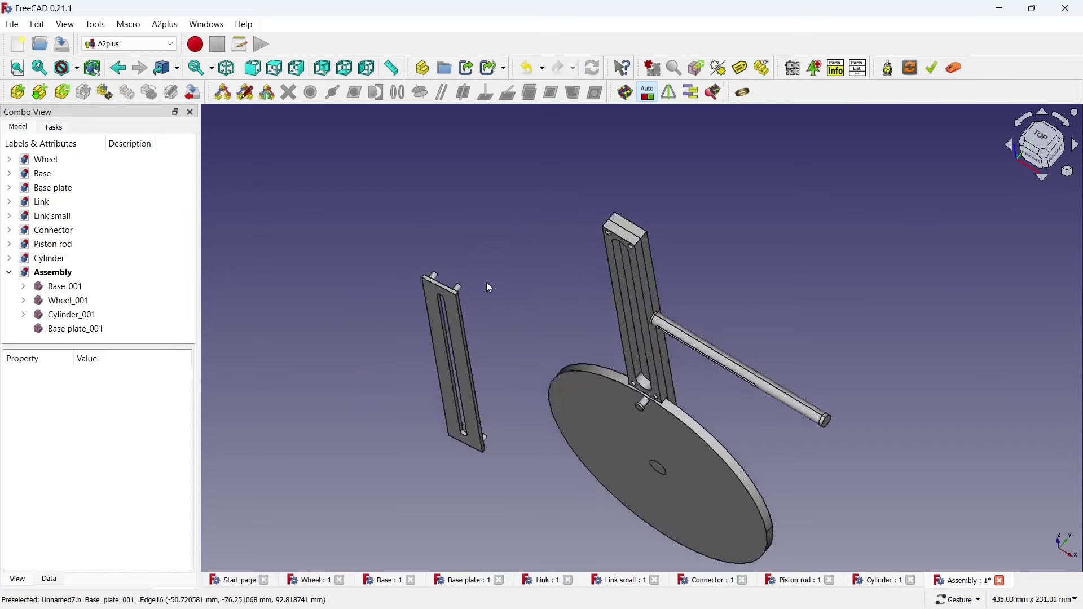
scroll(445, 306, up, 5)
click(415, 305)
scroll(680, 222, down, 5)
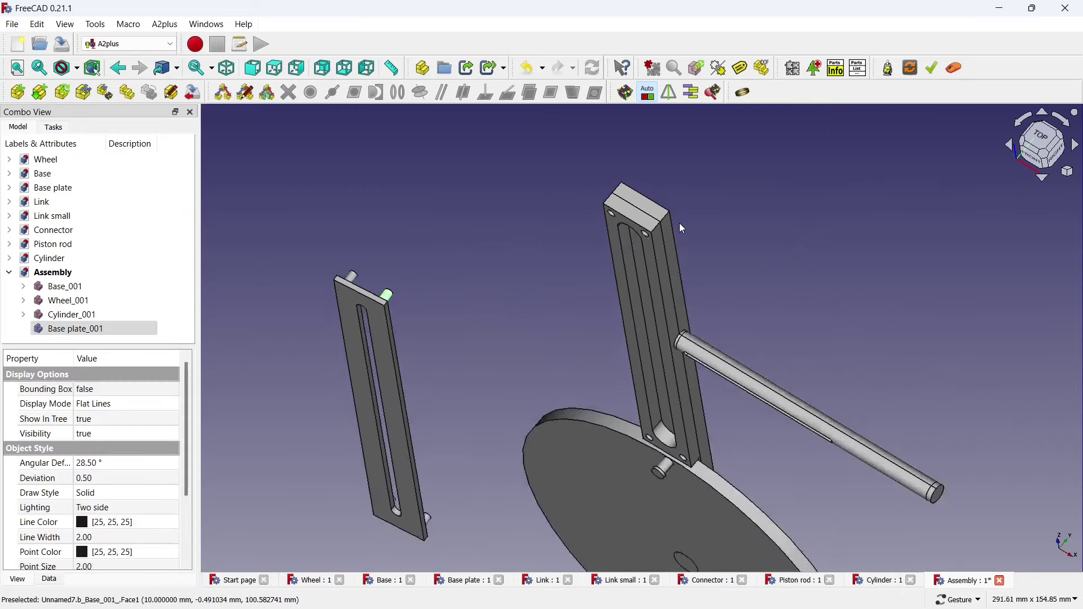
scroll(591, 260, up, 6)
scroll(591, 259, up, 2)
click(591, 260)
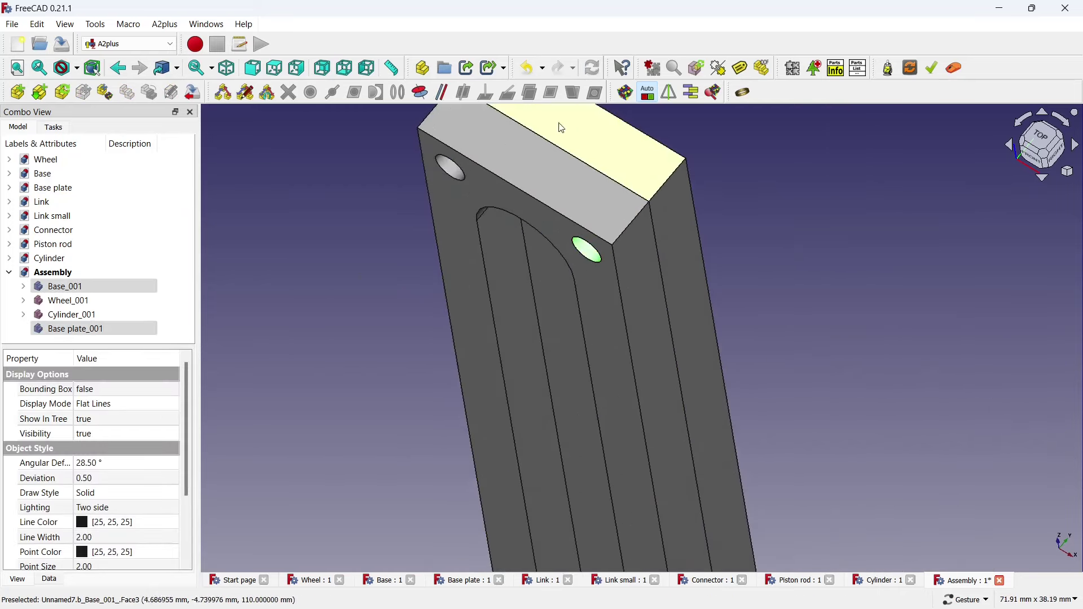
click(421, 92)
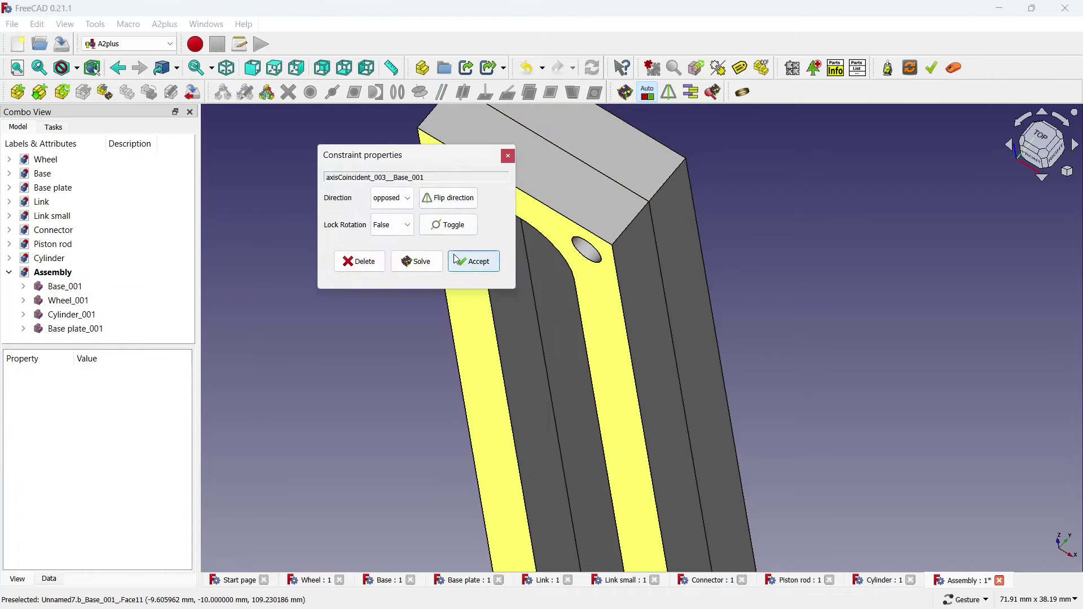
click(474, 262)
Make the base plate's flat face flush with the base bar using Plane Coincident
scroll(429, 237, down, 3)
scroll(405, 225, down, 2)
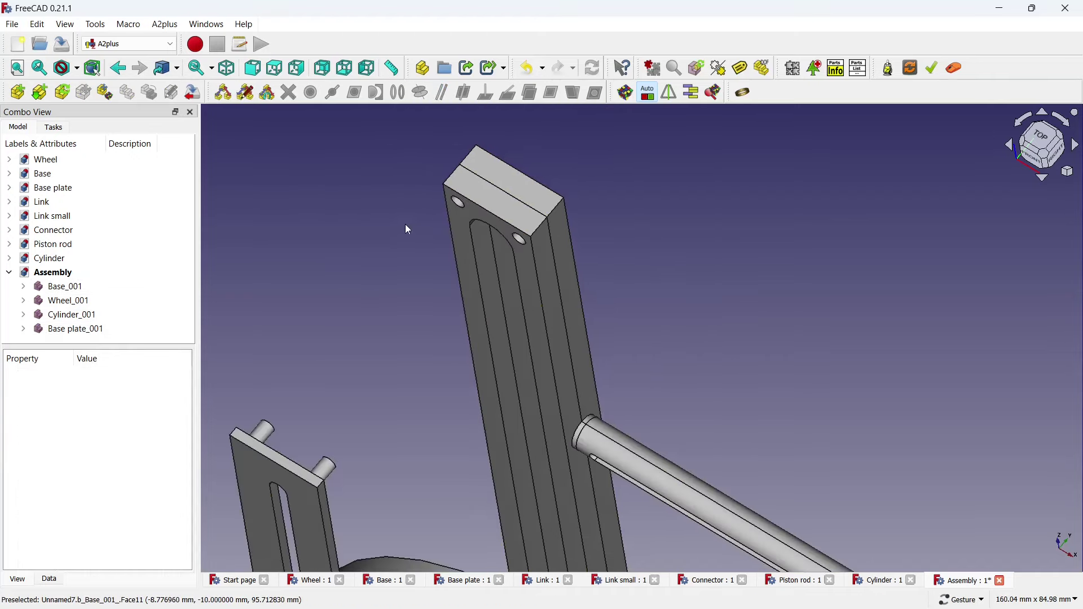
click(455, 232)
drag(521, 142, 482, 357)
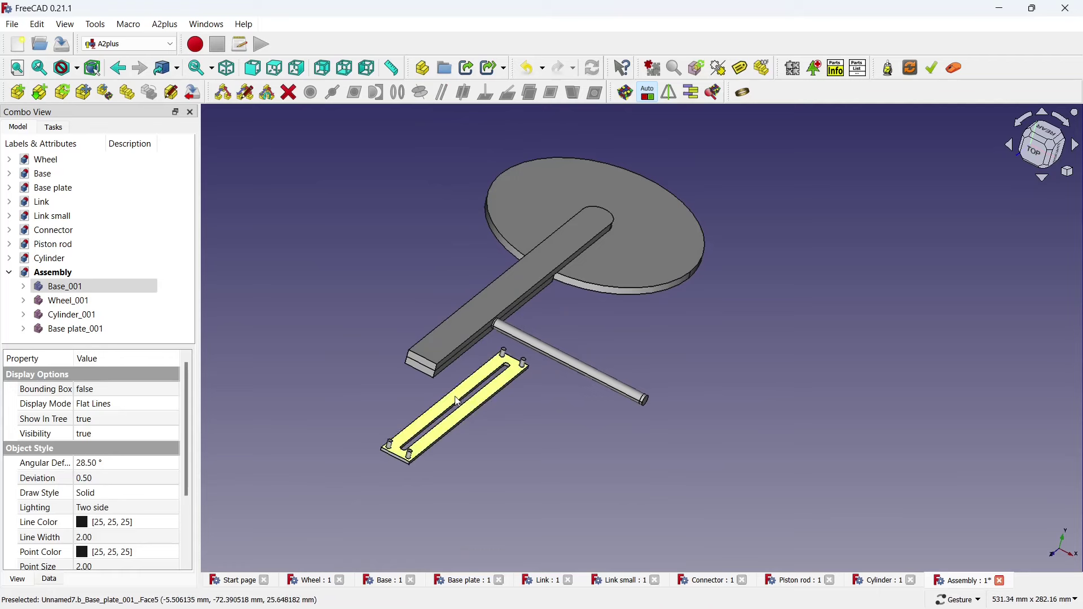
click(455, 396)
click(523, 214)
click(555, 94)
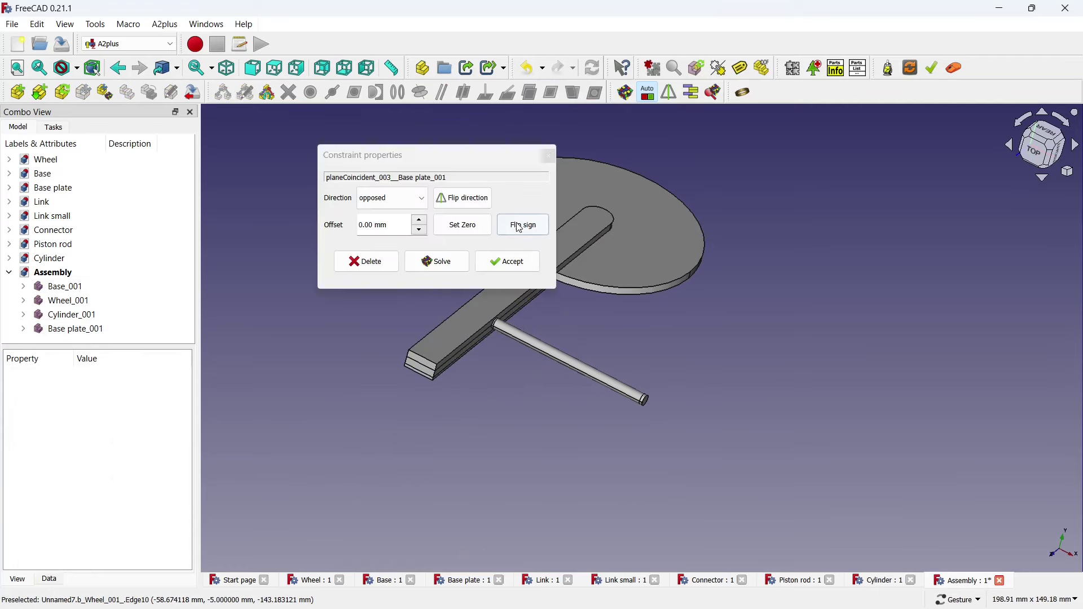
click(507, 261)
Save the assembly with Ctrl+S
scroll(556, 246, down, 2)
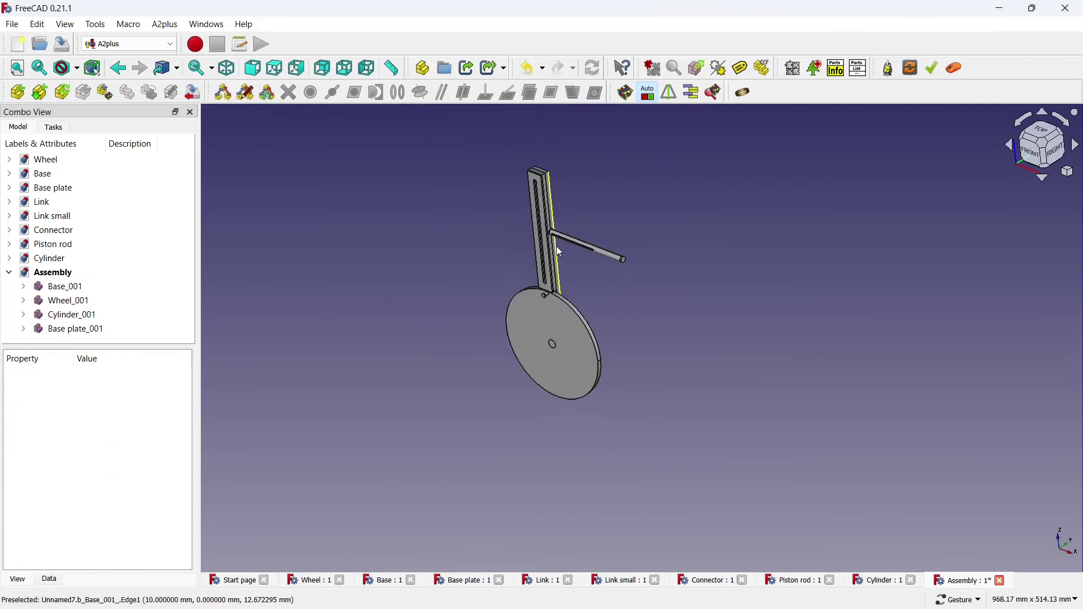
mouse_move(557, 246)
mouse_down()
mouse_move(603, 189)
mouse_move(523, 271)
mouse_move(590, 242)
mouse_up()
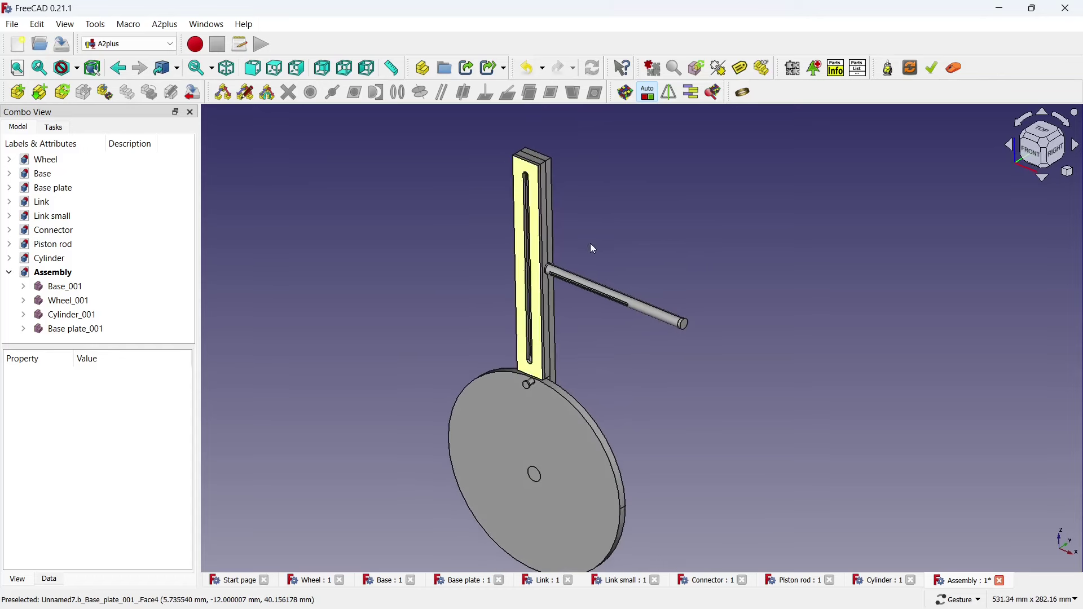
scroll(651, 231, down, 1)
key(ctrl+s)
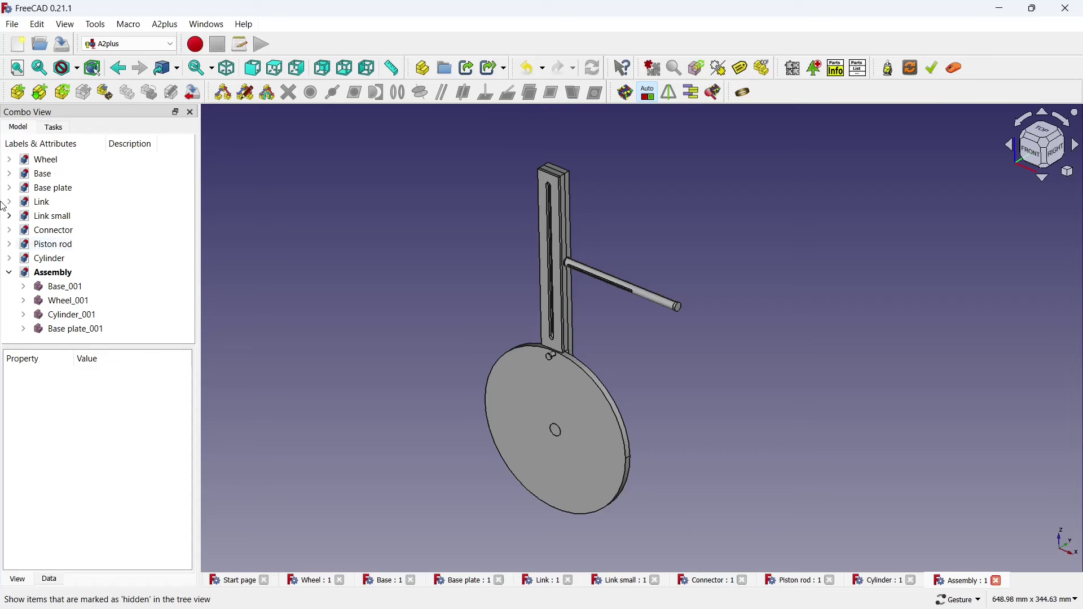
Import Piston rod.FCStd into the assembly with A2plus Add part
click(12, 101)
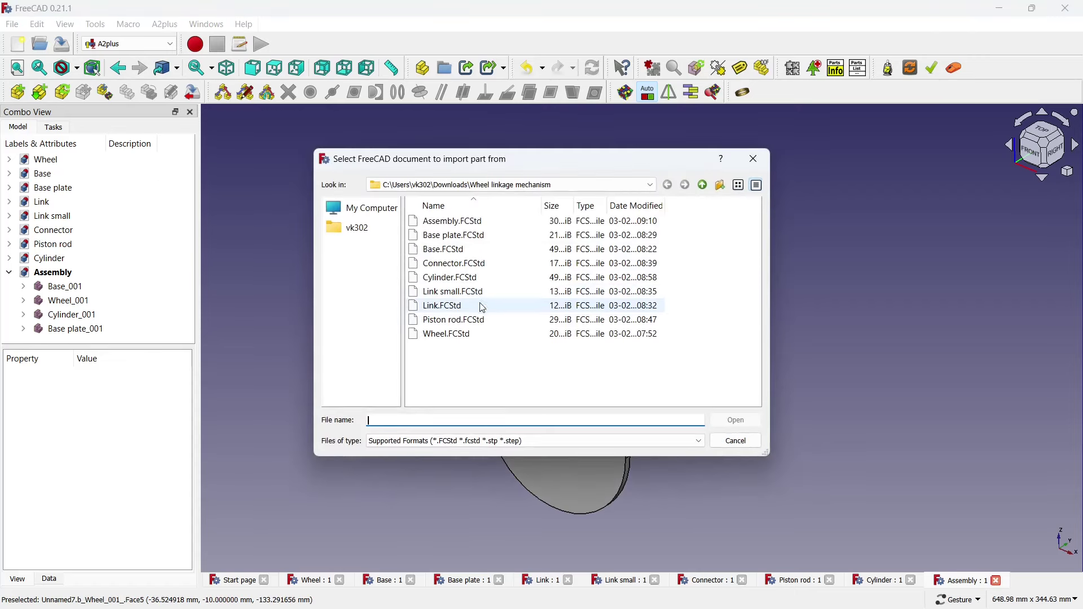
click(476, 322)
double_click(476, 320)
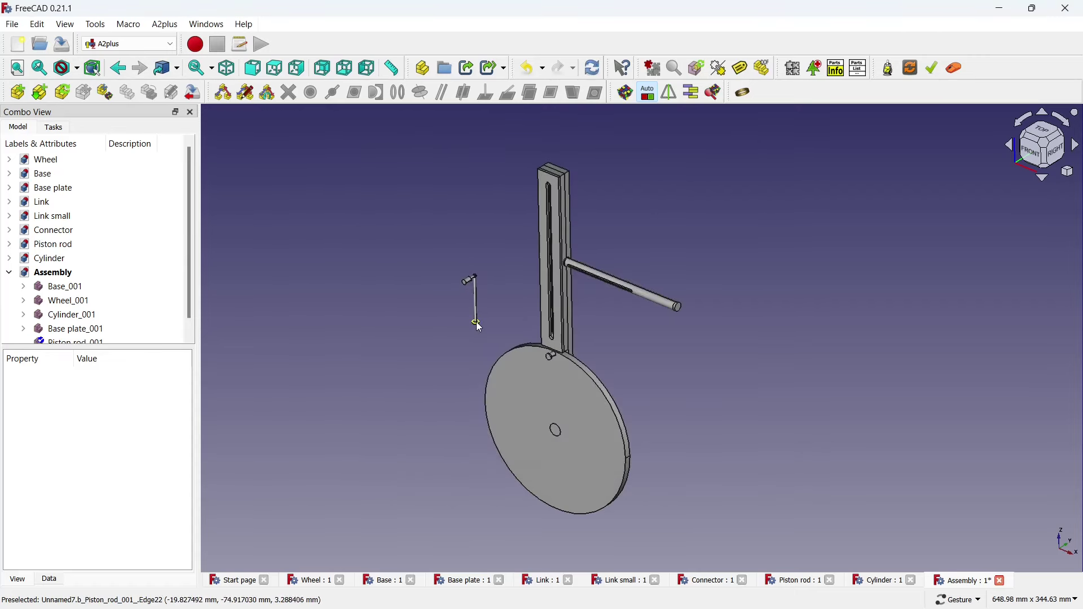
click(479, 326)
scroll(499, 295, up, 2)
scroll(484, 289, up, 2)
scroll(438, 306, up, 1)
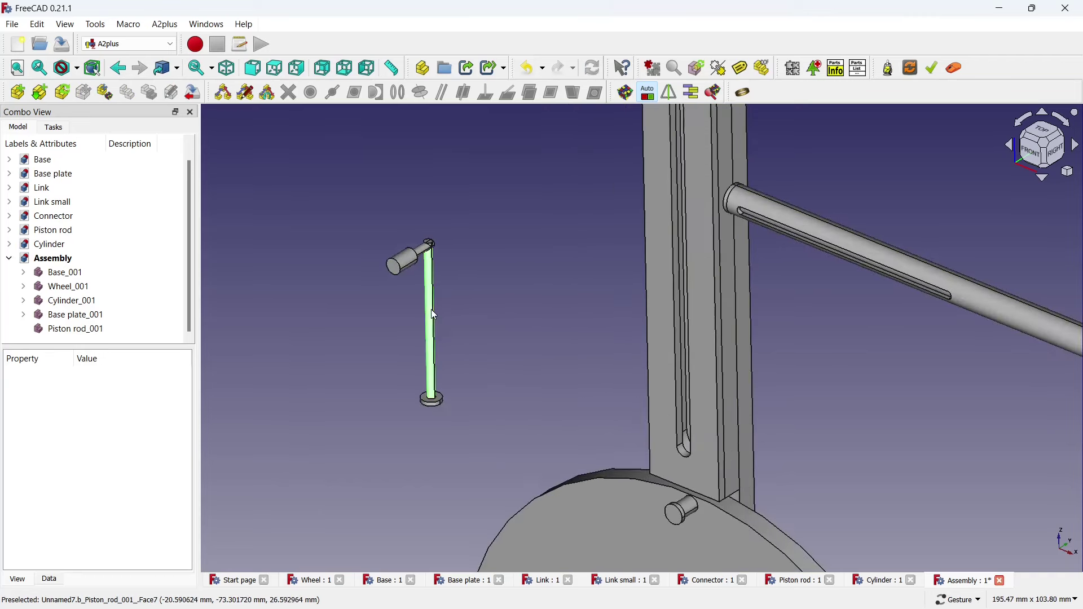
Align the piston rod's pin with the cylinder rod's surface using Axis Coincident
click(433, 315)
ctrl+click(857, 243)
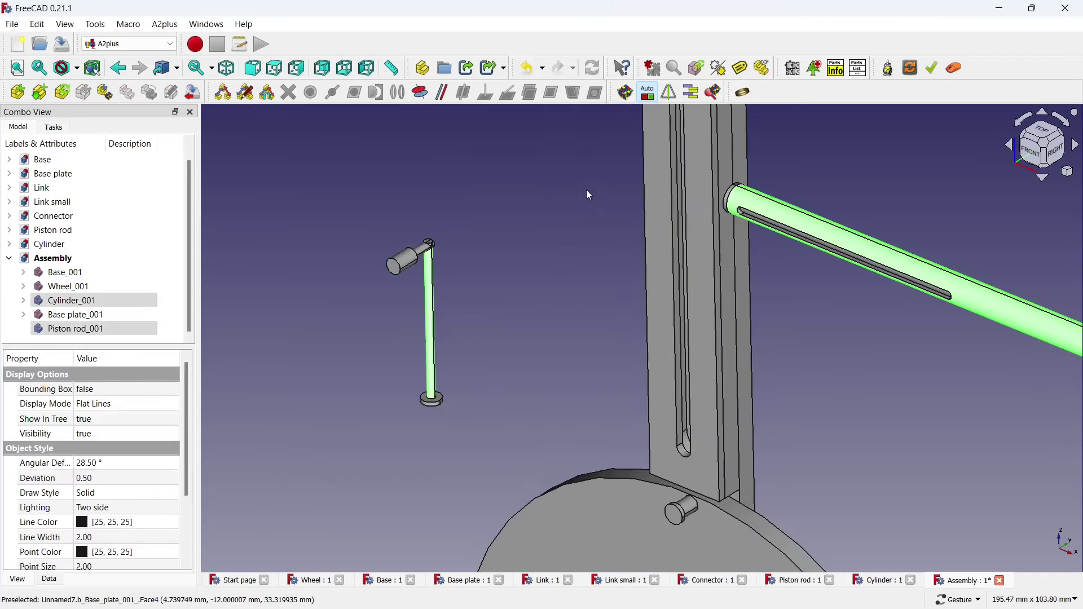
click(429, 100)
mouse_move(573, 232)
mouse_down()
mouse_move(919, 241)
mouse_move(528, 235)
mouse_up()
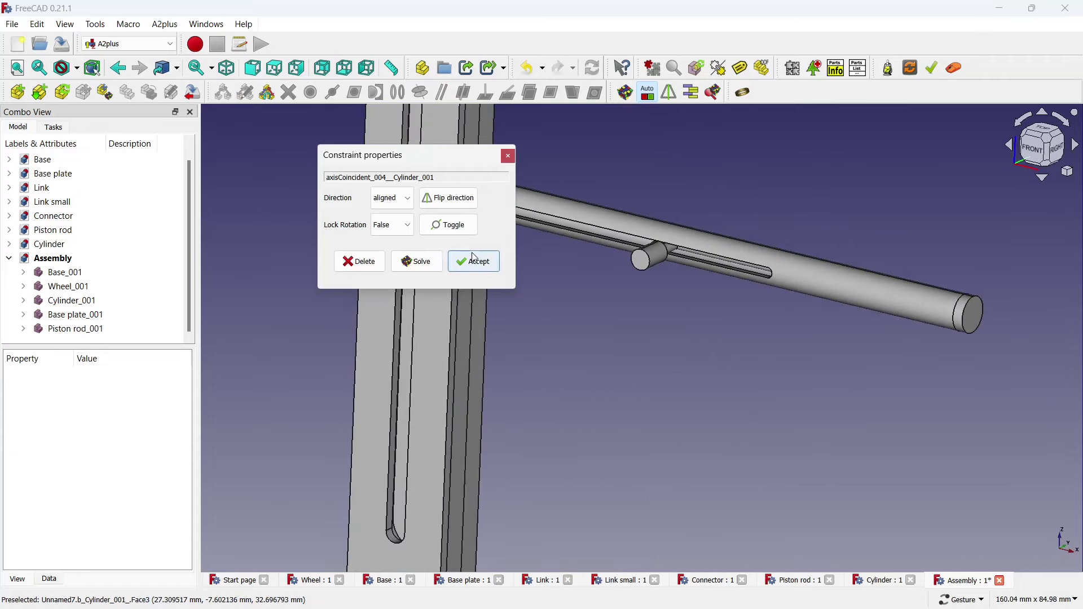
click(473, 261)
scroll(691, 213, down, 5)
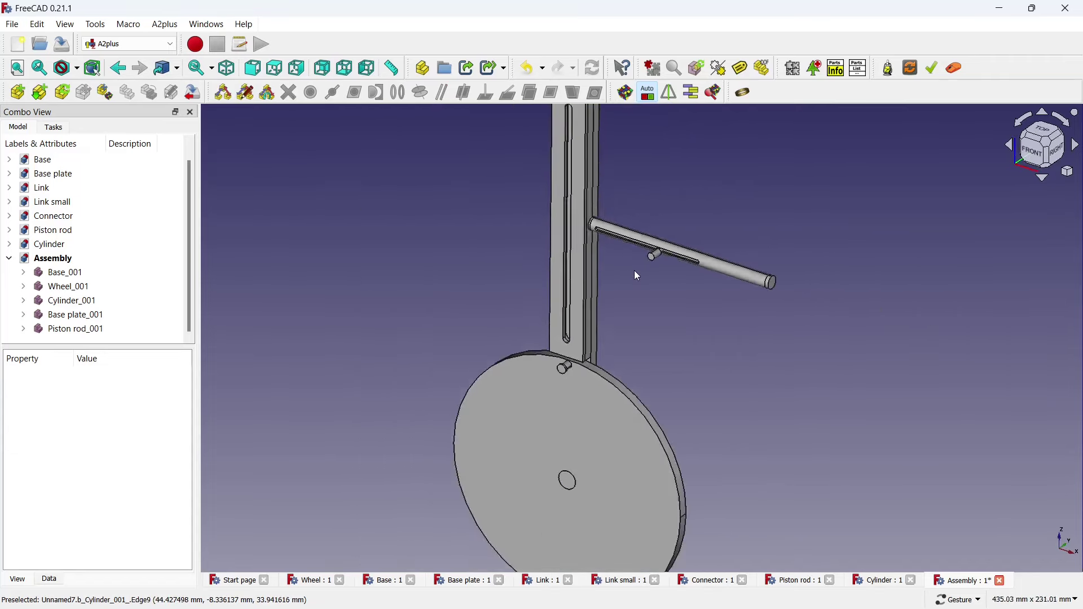
scroll(634, 270, down, 3)
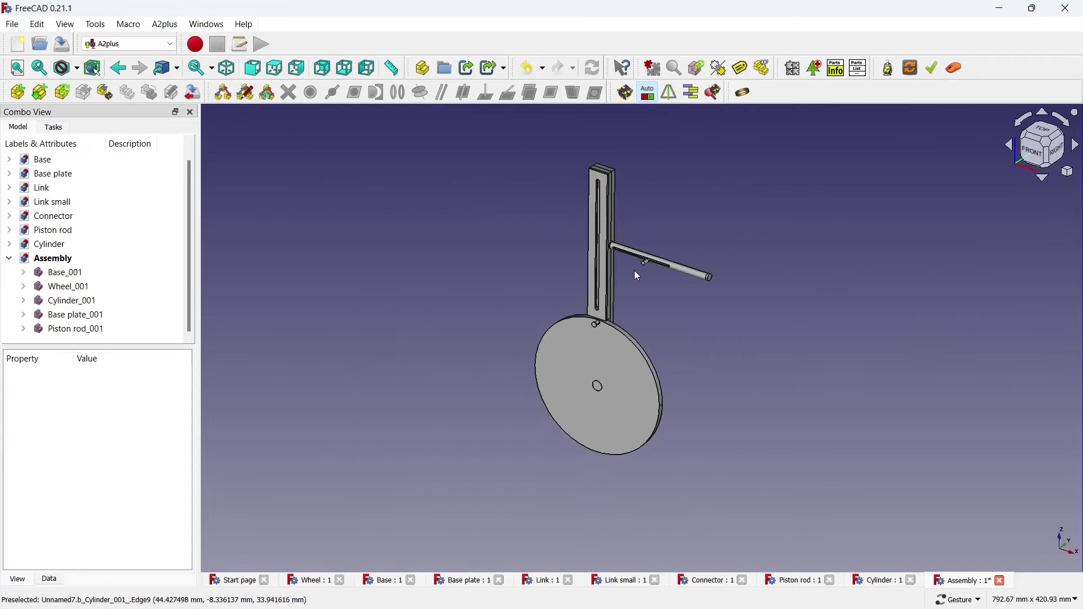
Import Connector.FCStd into the assembly with A2plus Add part
click(23, 95)
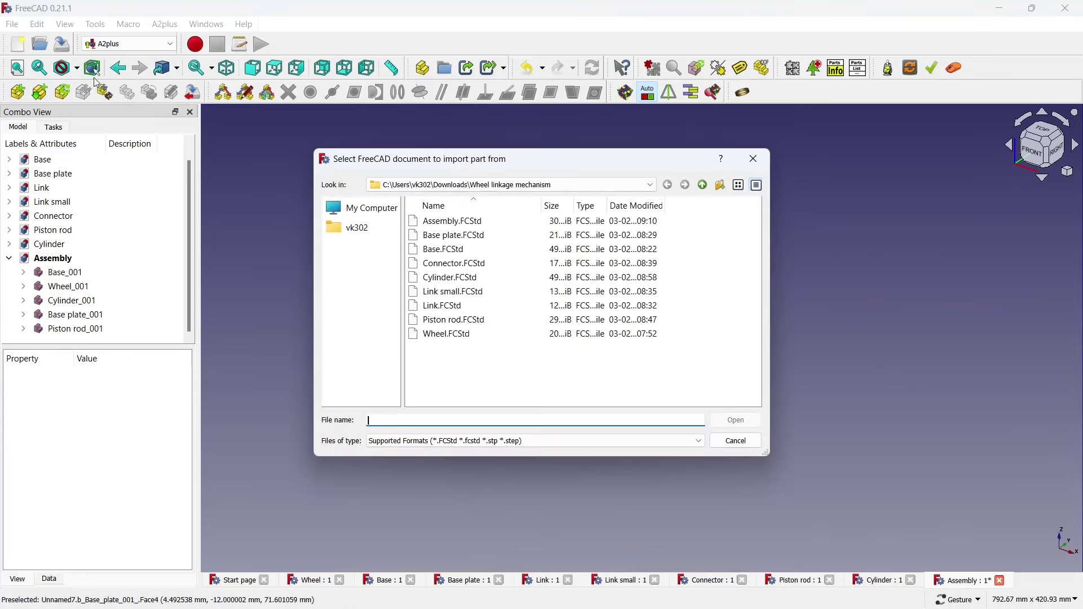
double_click(434, 264)
click(496, 240)
scroll(539, 192, up, 4)
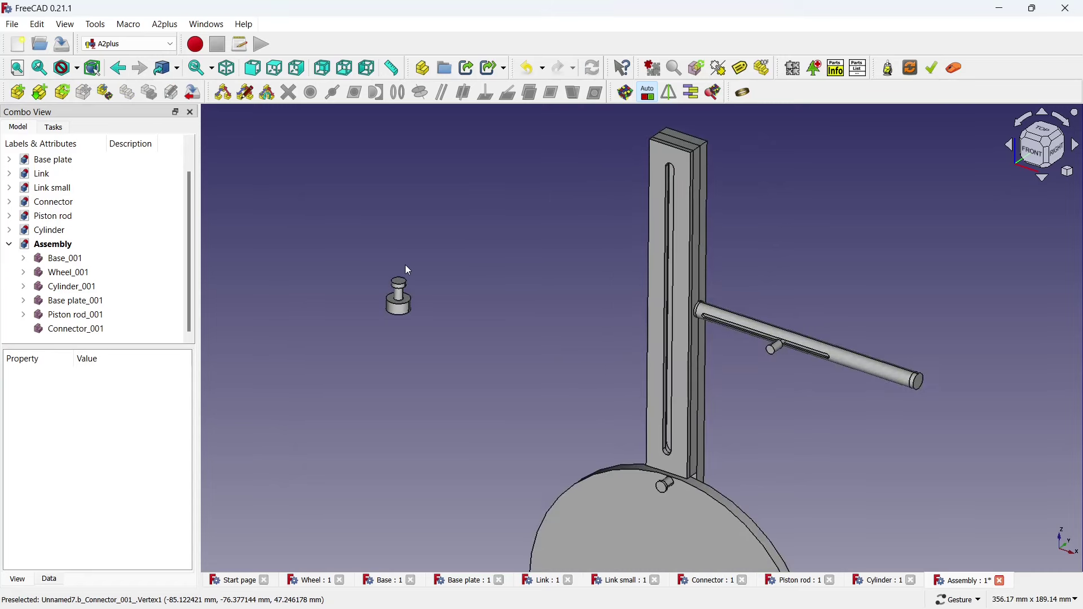
scroll(408, 270, up, 4)
Align the connector's pin axis with the curved end of the bar's slot using Axis Coincident
click(389, 309)
scroll(389, 310, down, 4)
scroll(389, 310, down, 2)
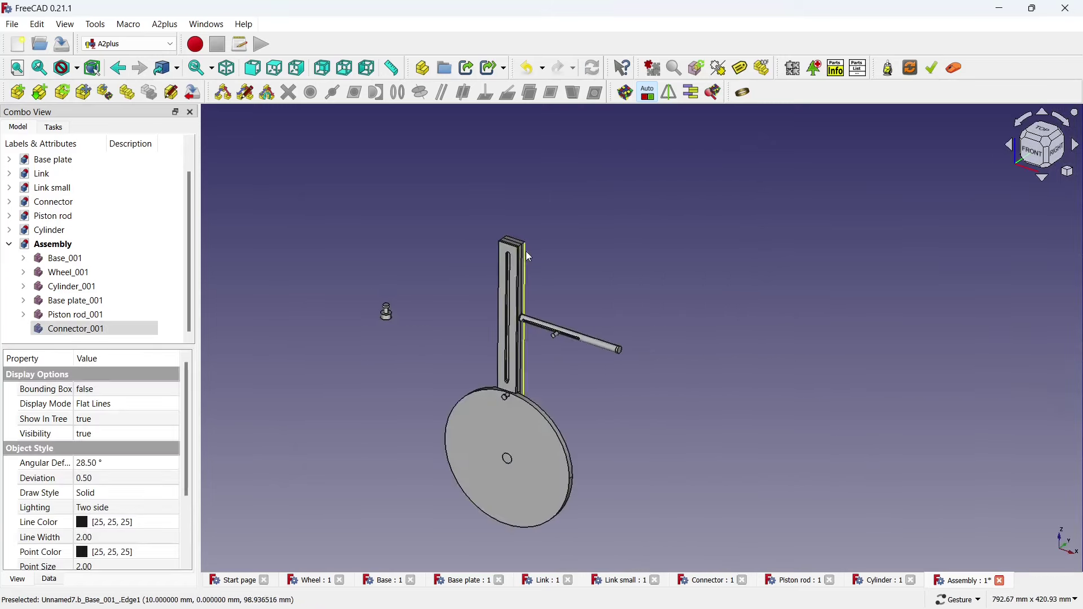
drag(385, 310, 521, 222)
scroll(483, 302, up, 4)
scroll(482, 302, up, 4)
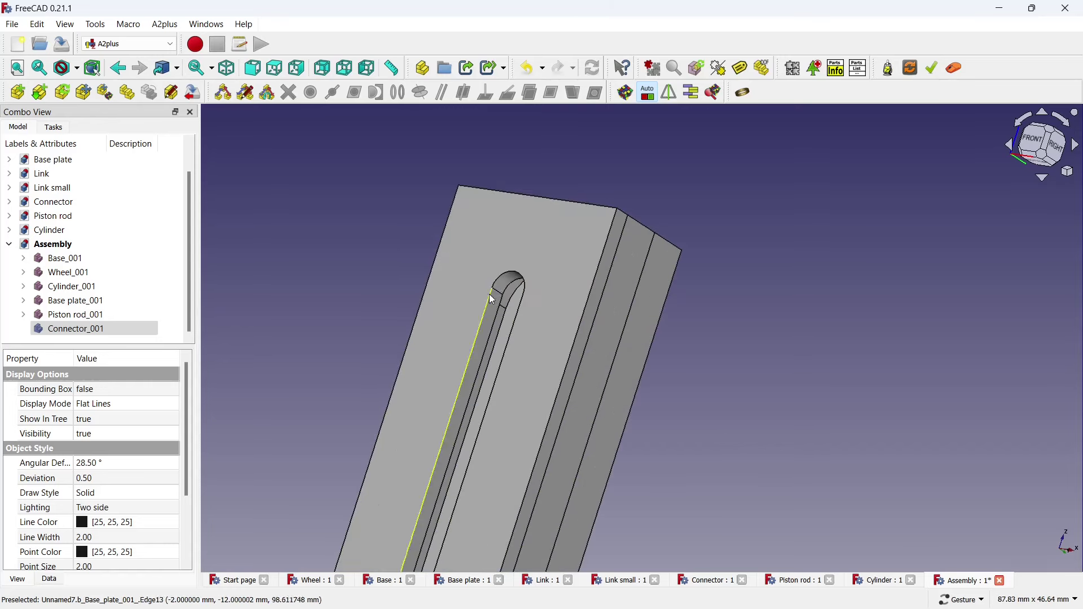
click(497, 286)
click(432, 103)
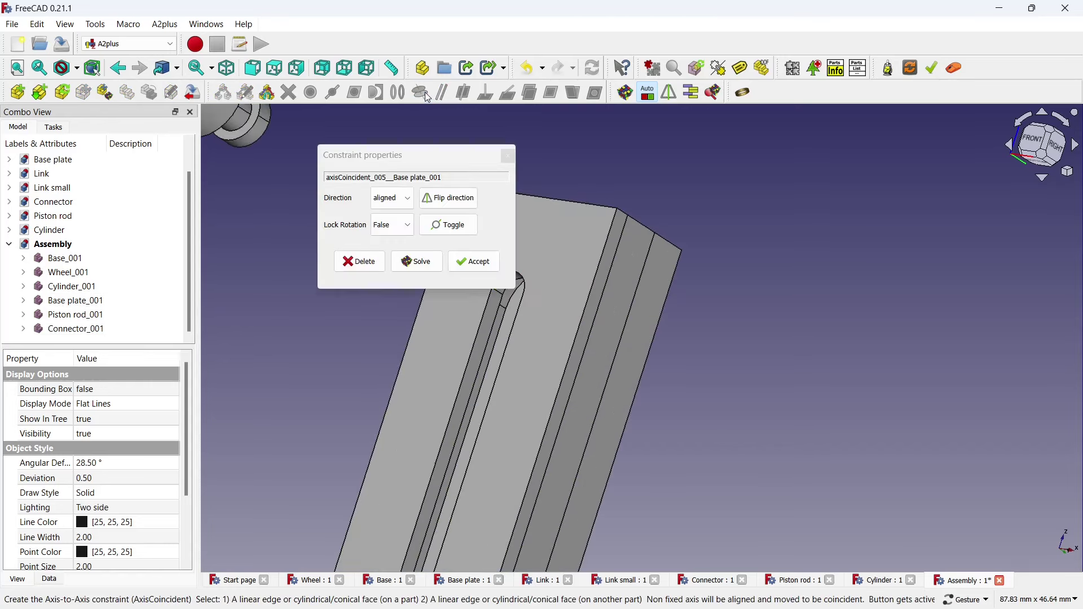
click(464, 258)
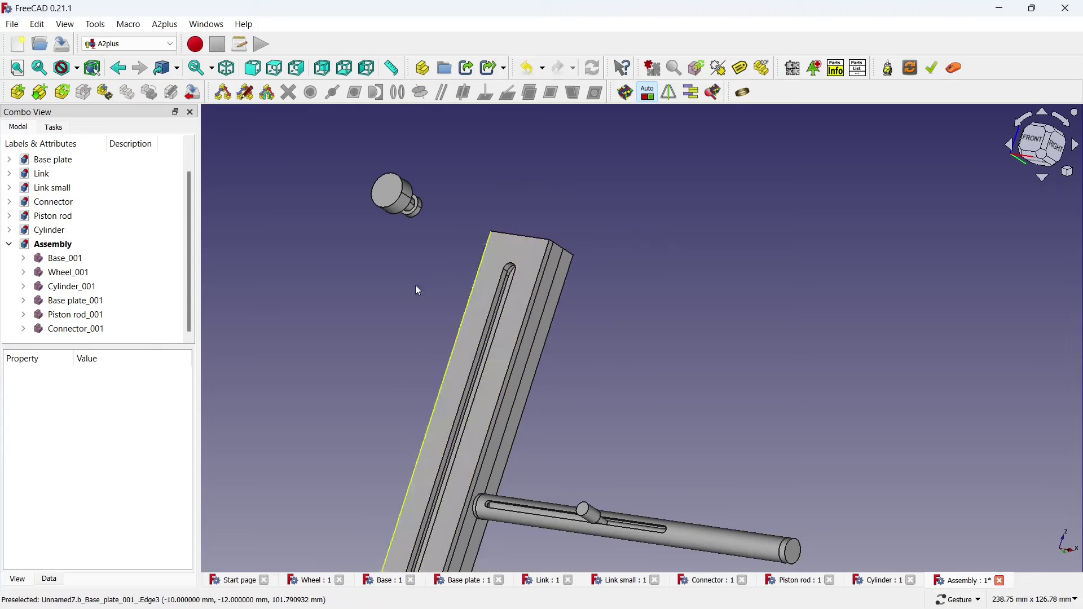
Edit the connector's axis constraint to flip its direction to opposed
click(23, 329)
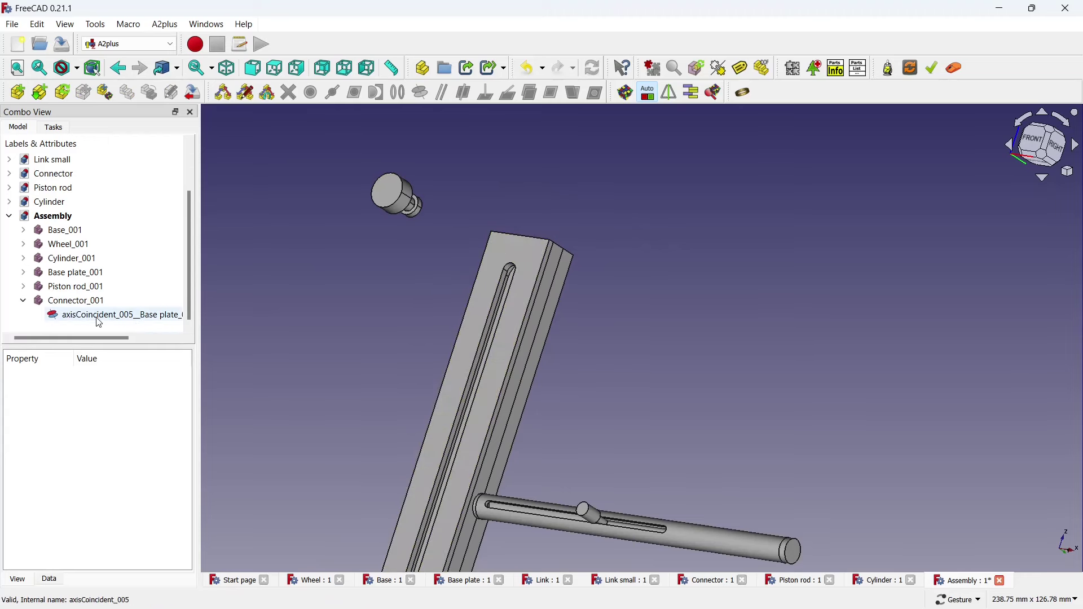
click(85, 314)
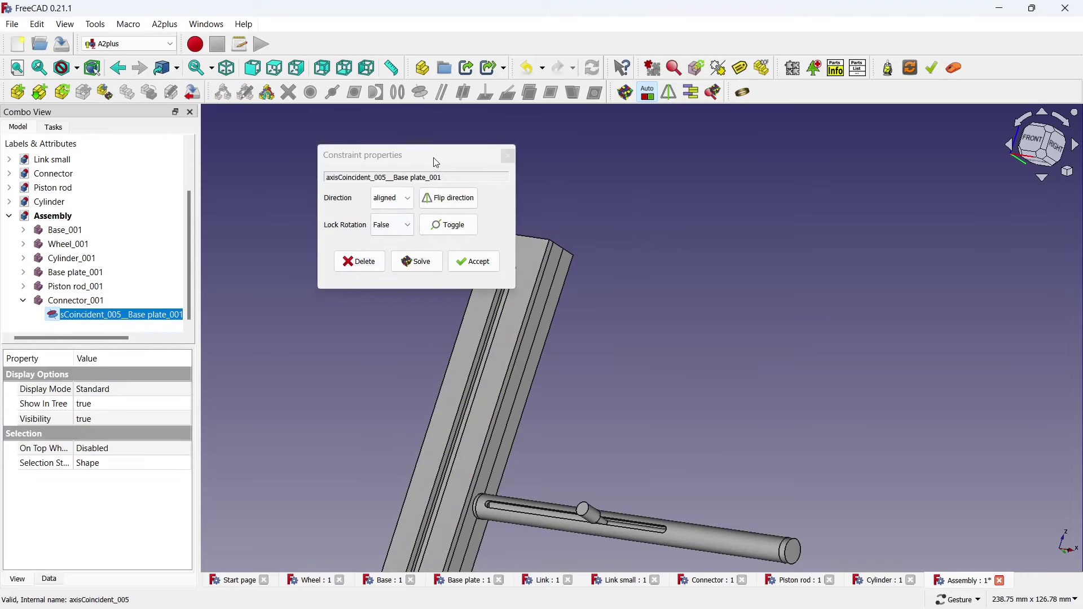
drag(437, 164, 227, 223)
click(242, 246)
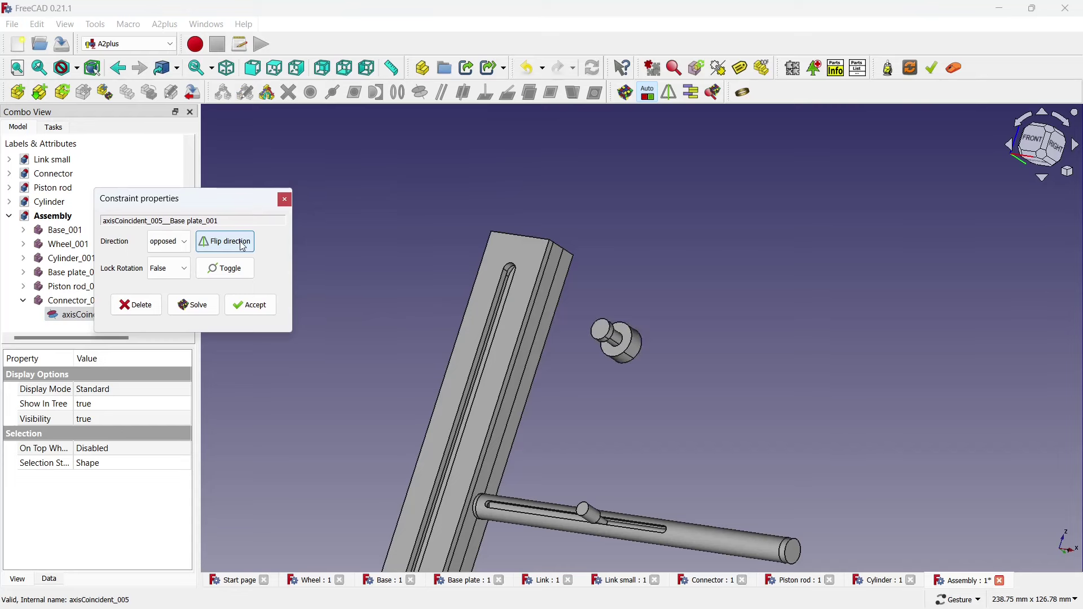
click(253, 307)
click(471, 305)
mouse_move(651, 303)
mouse_down()
mouse_move(538, 327)
mouse_move(742, 335)
mouse_up()
scroll(892, 260, up, 5)
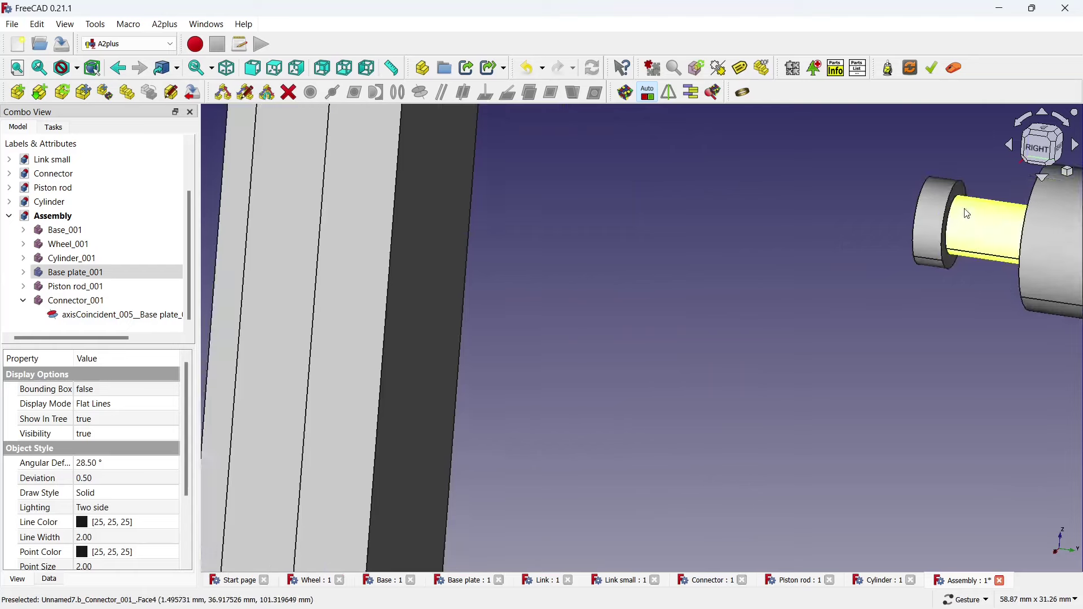
Add a Plane Coincident constraint making the connector pin's face flush with the slotted bar
click(963, 191)
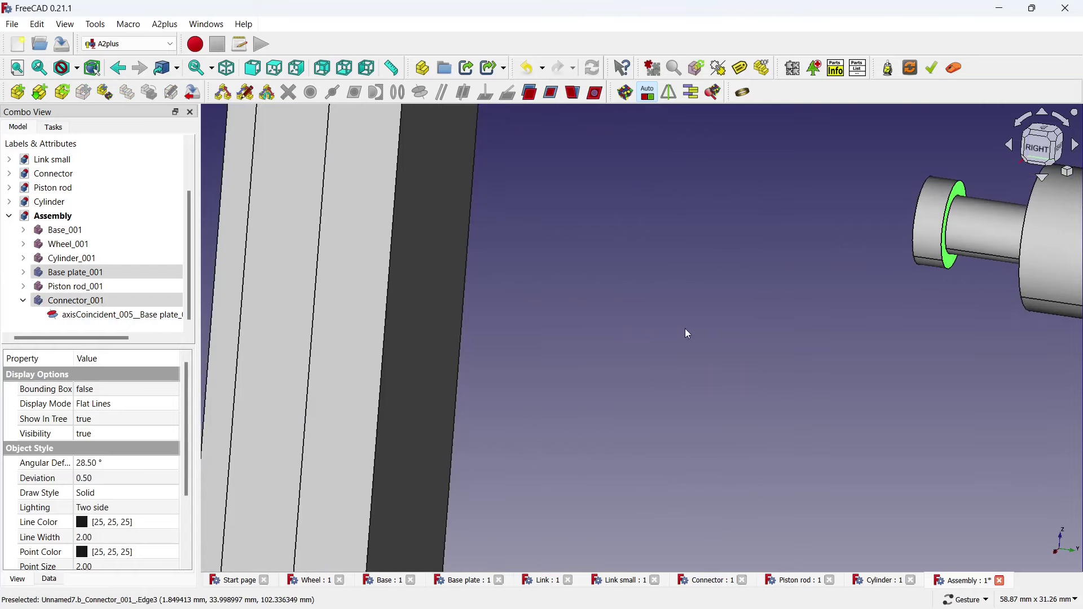
click(552, 92)
click(284, 305)
scroll(340, 282, down, 3)
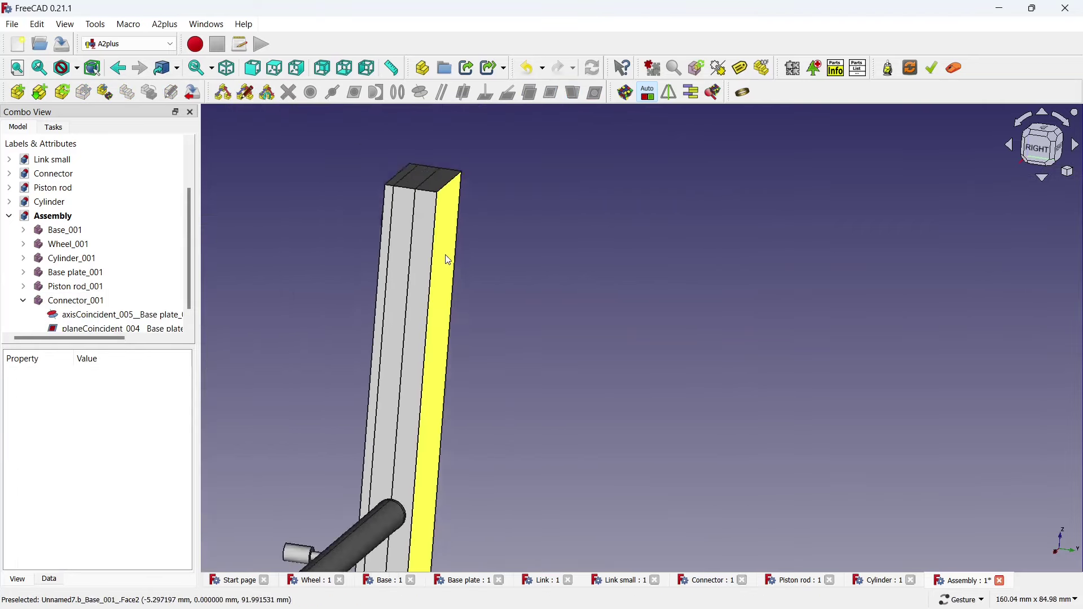
drag(447, 257, 530, 290)
scroll(515, 281, down, 3)
scroll(520, 262, down, 2)
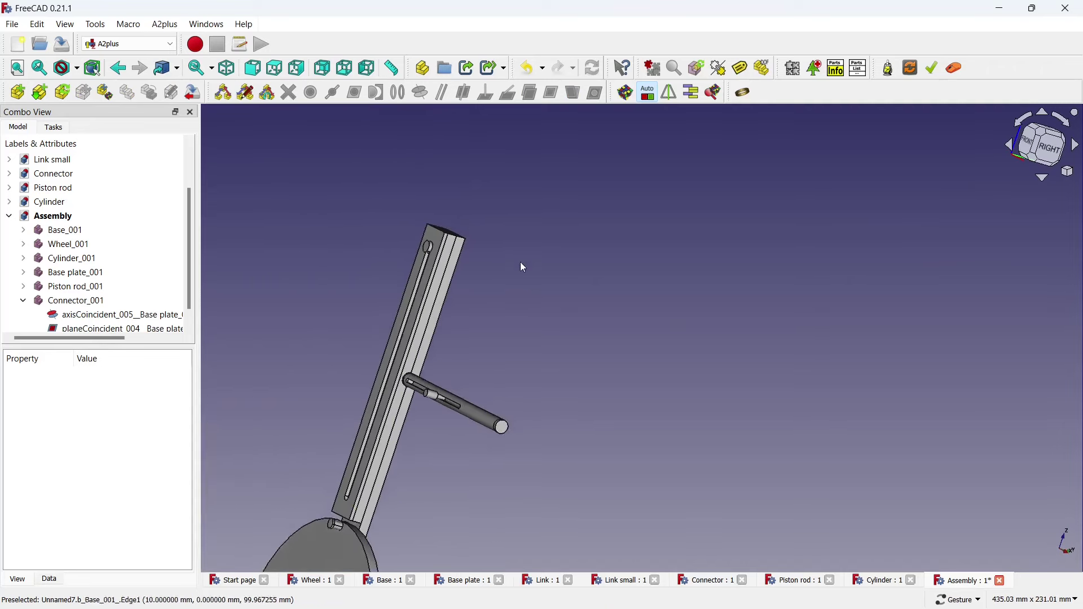
scroll(524, 246, down, 3)
drag(524, 246, 473, 286)
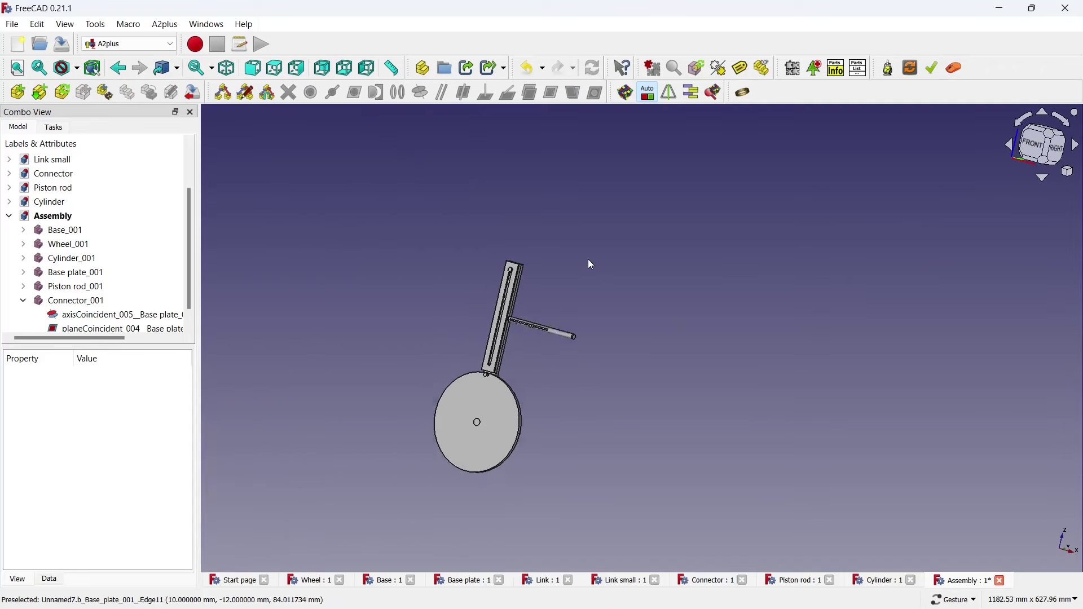
scroll(415, 423, up, 1)
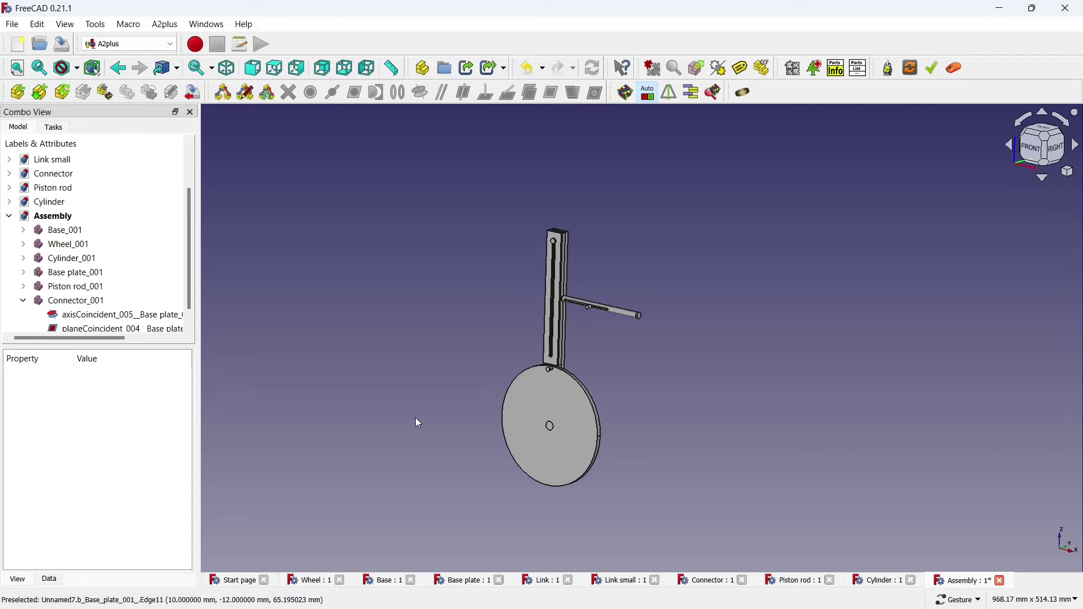
Delete the connector's axisCoincident_005 constraint from the tree
click(83, 321)
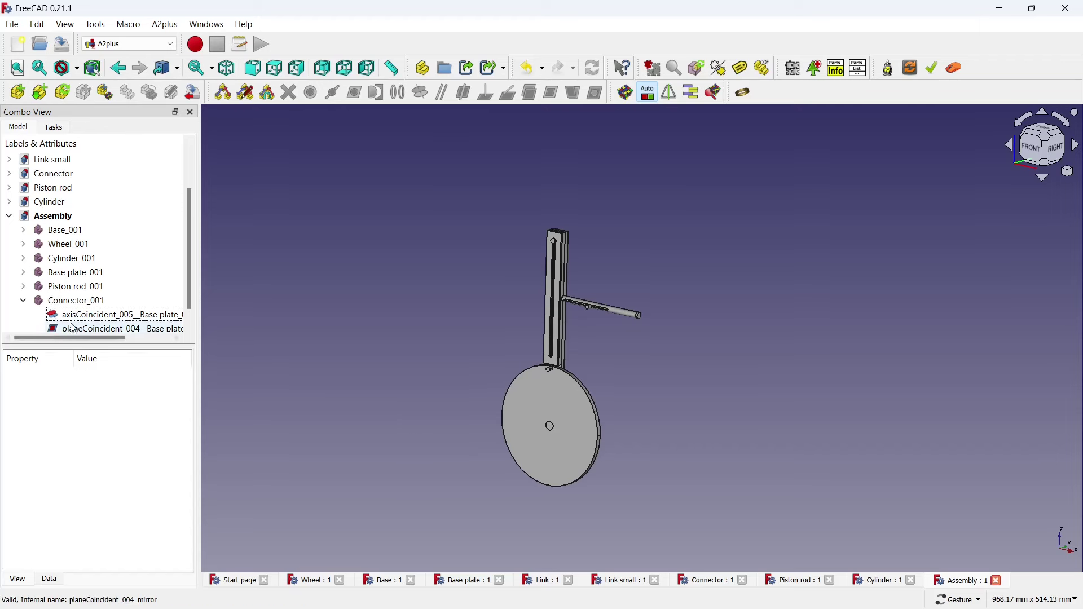
right_click(83, 321)
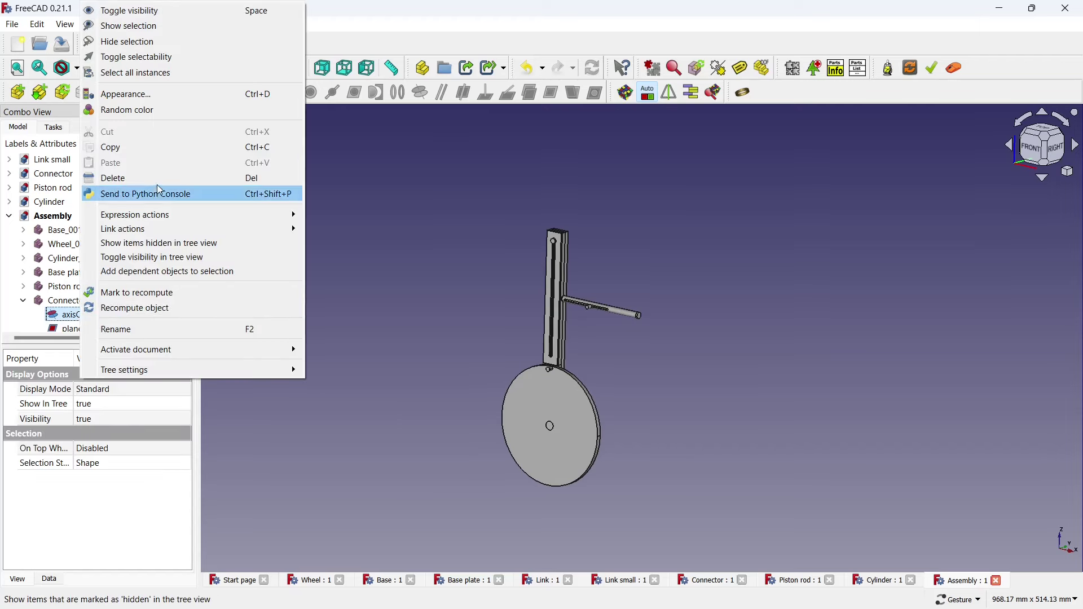
click(237, 177)
scroll(586, 242, up, 2)
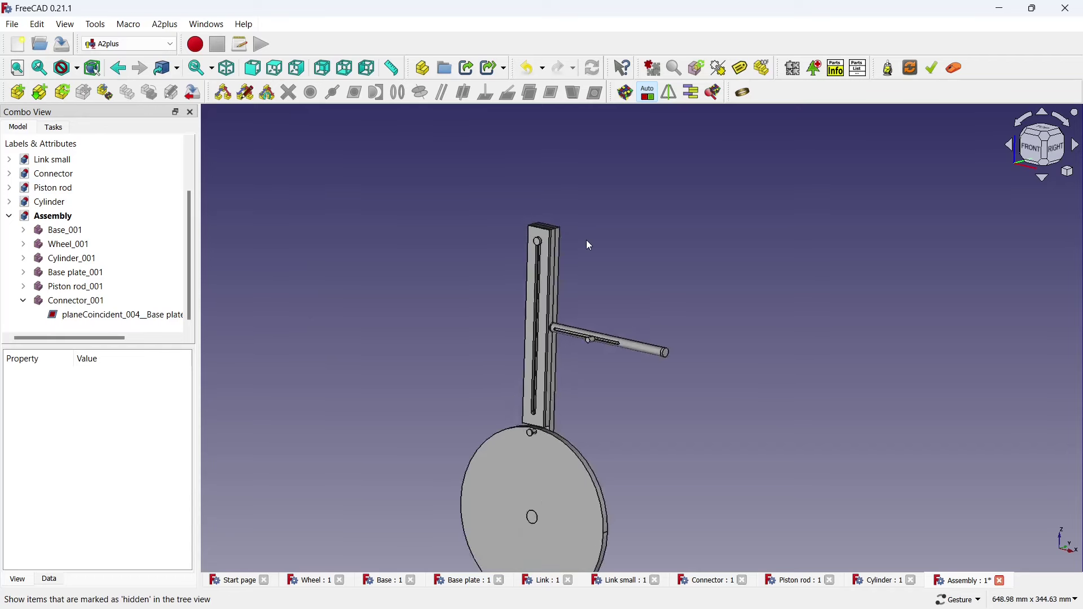
scroll(590, 245, up, 1)
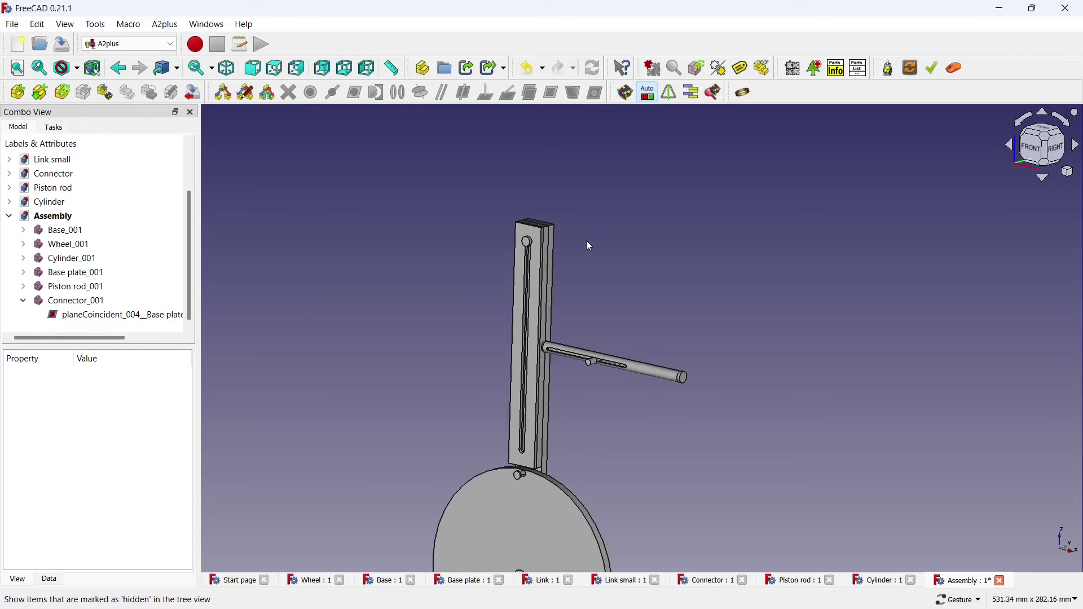
click(17, 92)
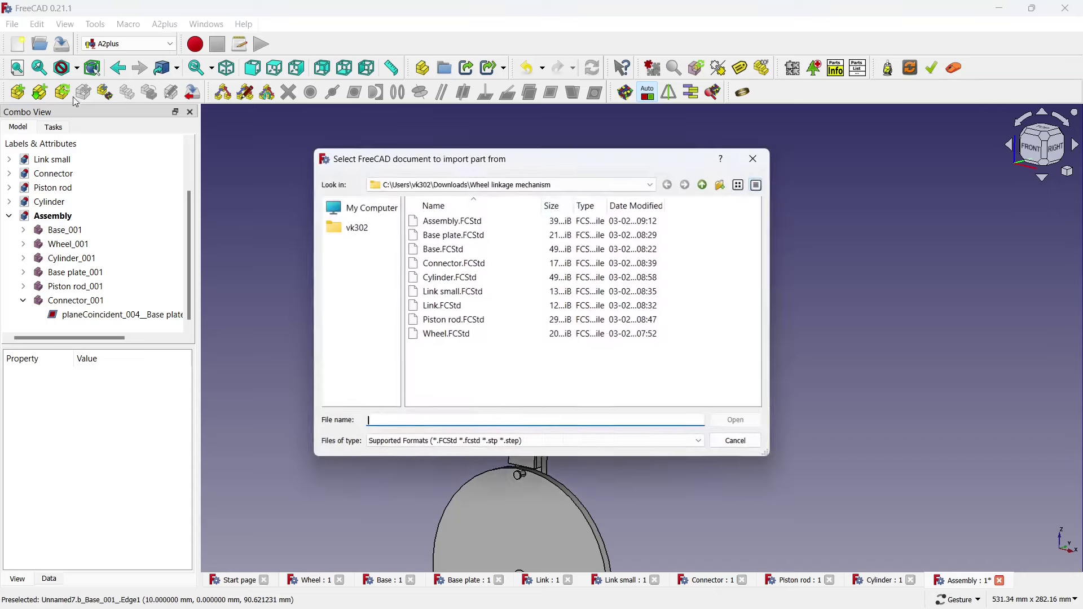
Import Link.FCStd and place the link beside the assembly
double_click(508, 306)
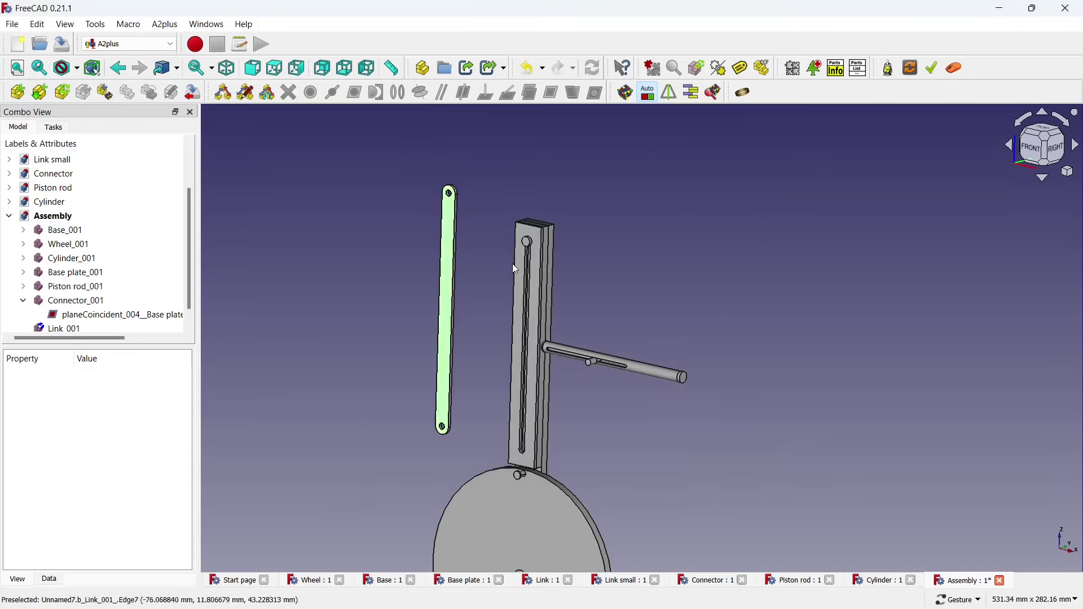
click(513, 263)
scroll(586, 204, down, 2)
scroll(554, 229, down, 2)
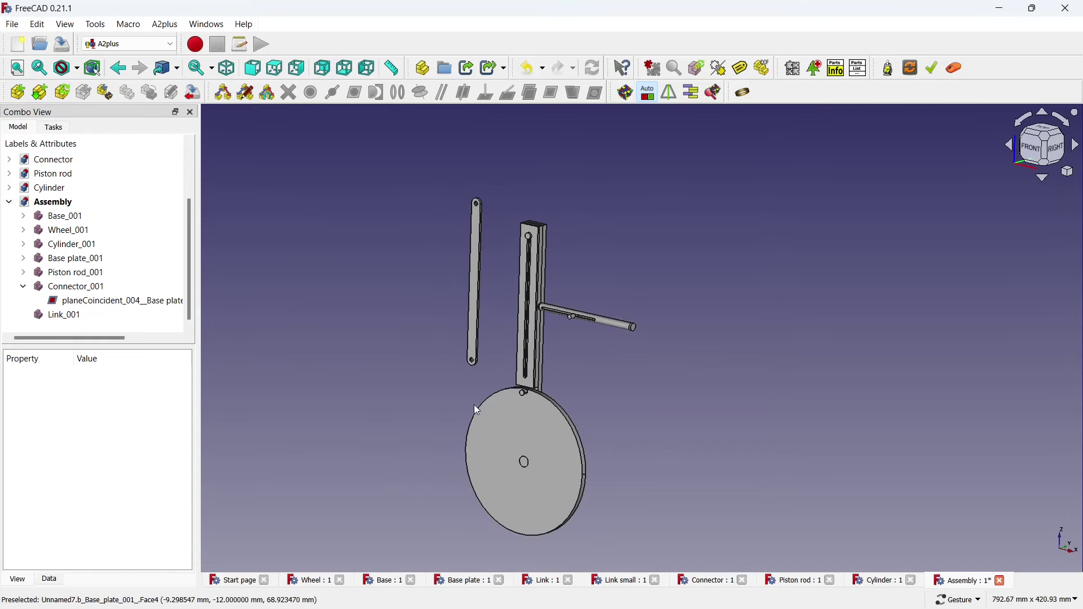
scroll(477, 408, up, 2)
scroll(443, 310, up, 2)
scroll(419, 294, up, 3)
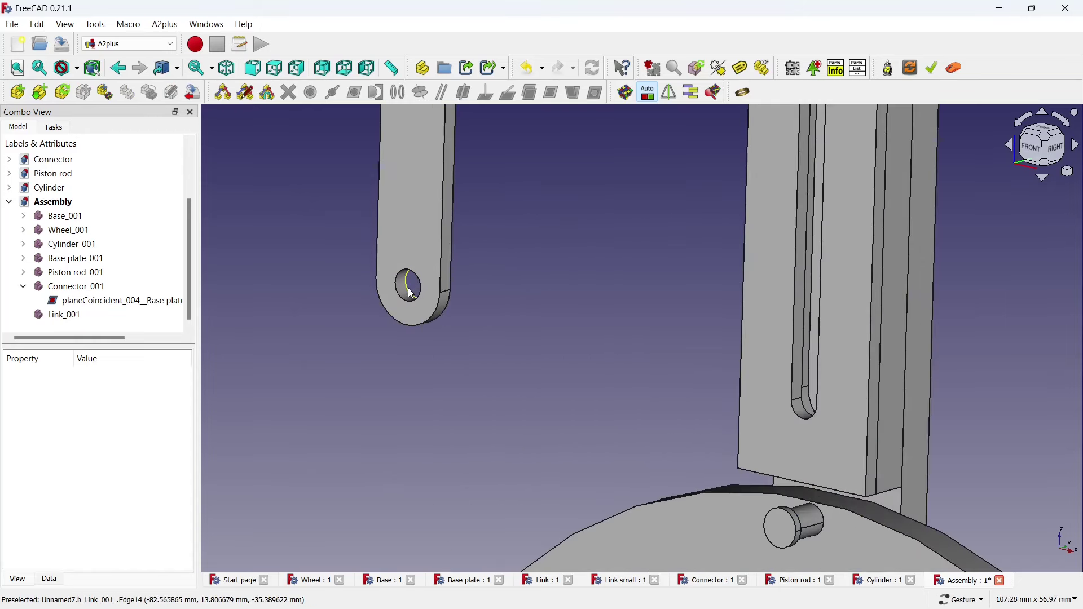
Make the link's lower hole axis-coincident with the wheel pin
click(411, 291)
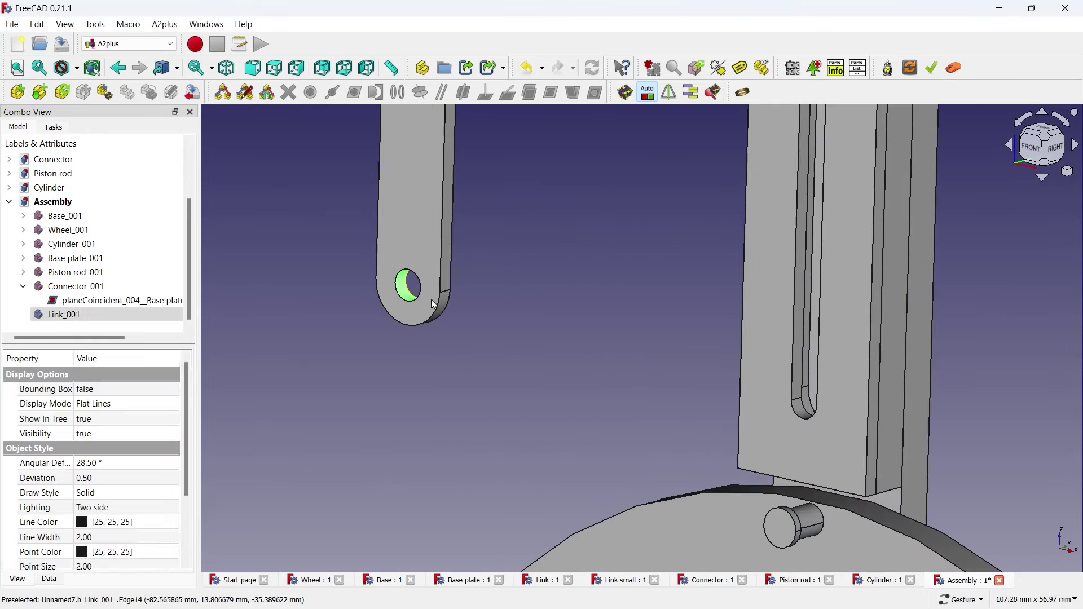
click(808, 520)
click(420, 92)
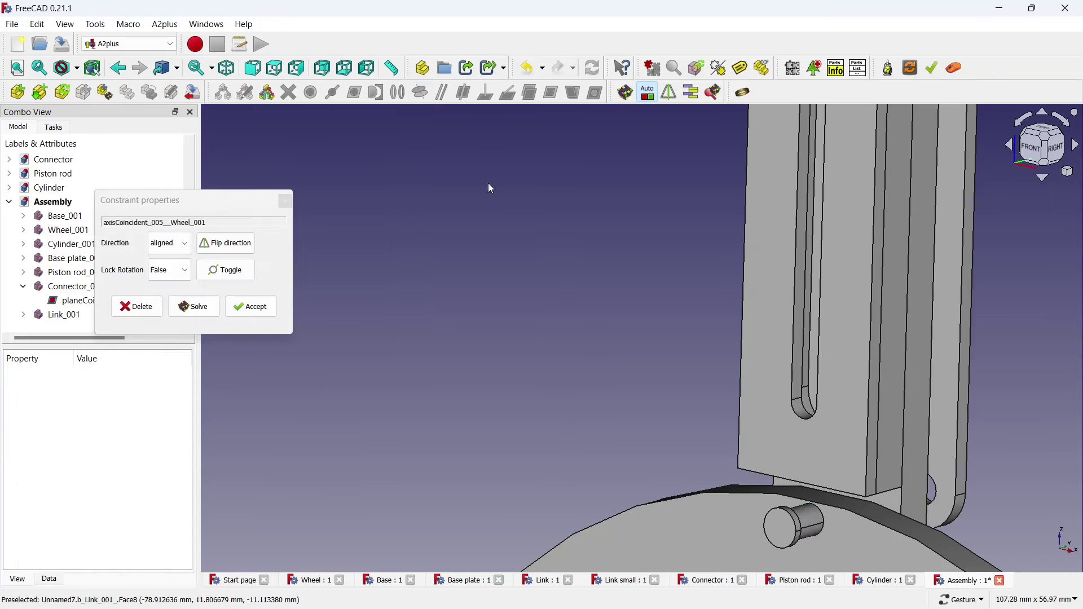
scroll(491, 188, down, 3)
click(257, 307)
scroll(428, 305, down, 3)
scroll(428, 305, down, 2)
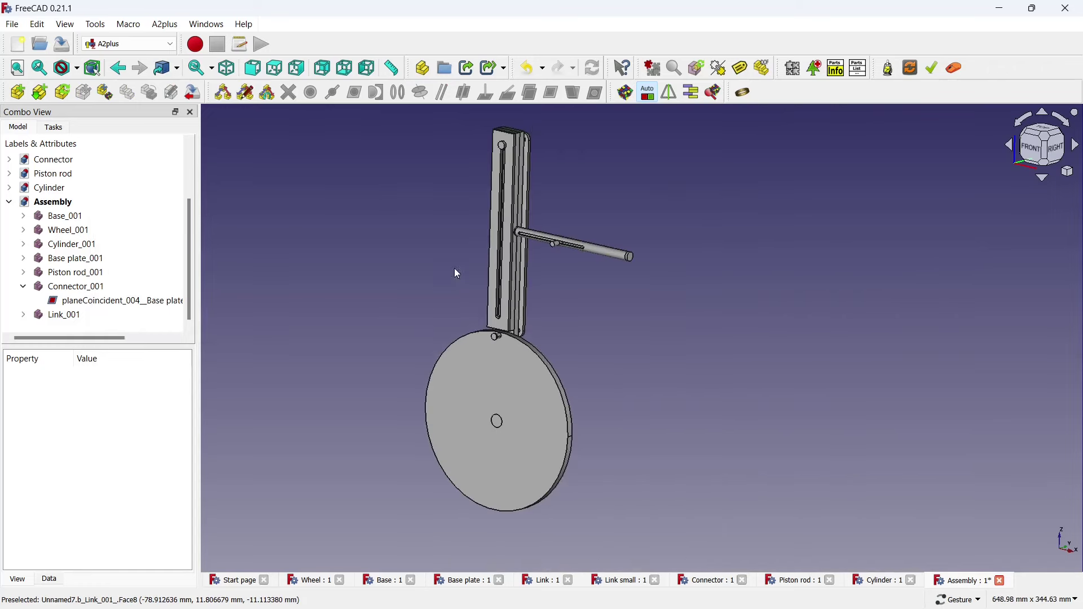
scroll(526, 112, up, 4)
Make the link's flat face plane-coincident with the wheel pin's end face
drag(526, 111, 537, 224)
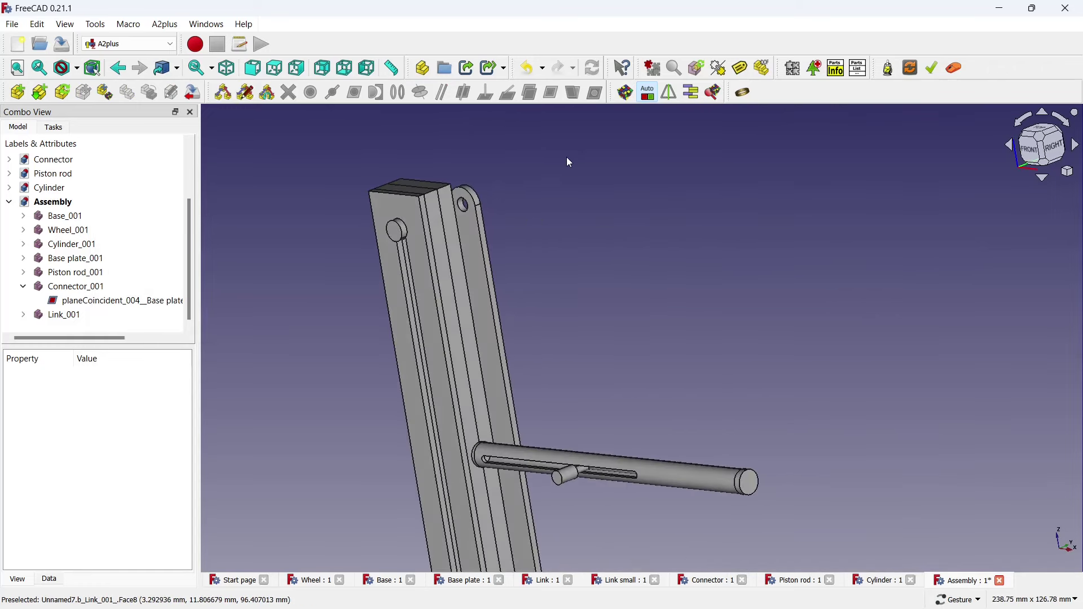
scroll(567, 161, down, 3)
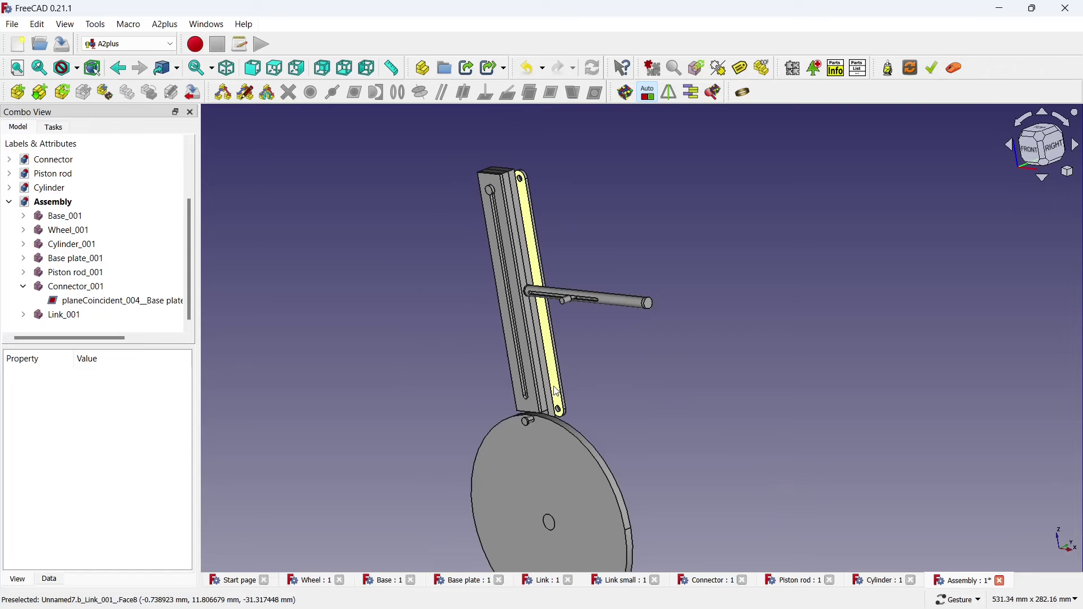
scroll(564, 392, up, 2)
click(571, 394)
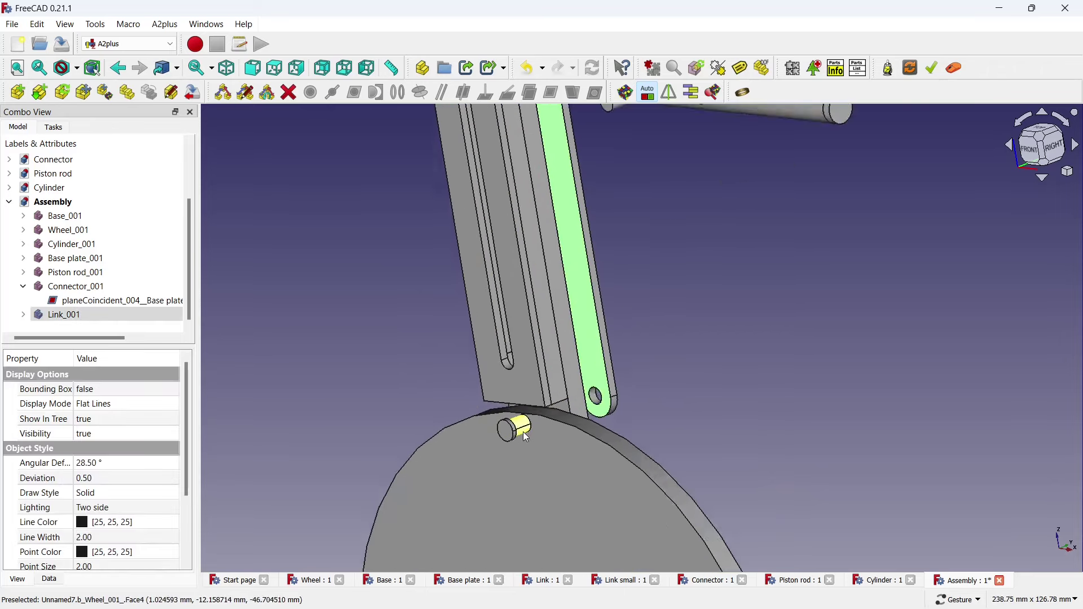
scroll(499, 429, up, 2)
mouse_move(613, 420)
mouse_down()
mouse_move(601, 356)
mouse_move(514, 424)
mouse_up()
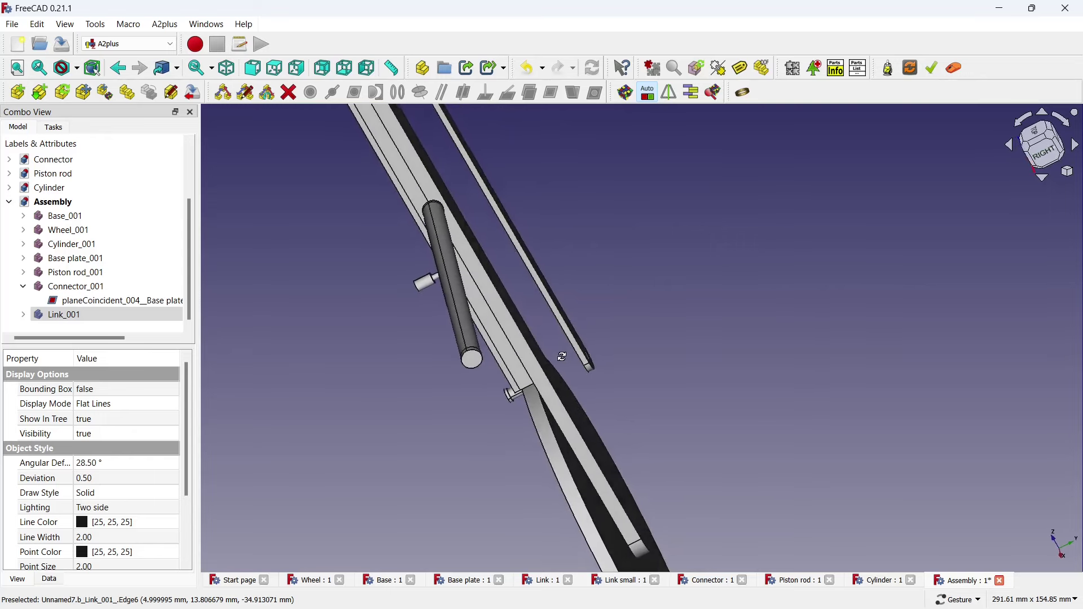
scroll(511, 395, up, 4)
scroll(506, 337, up, 3)
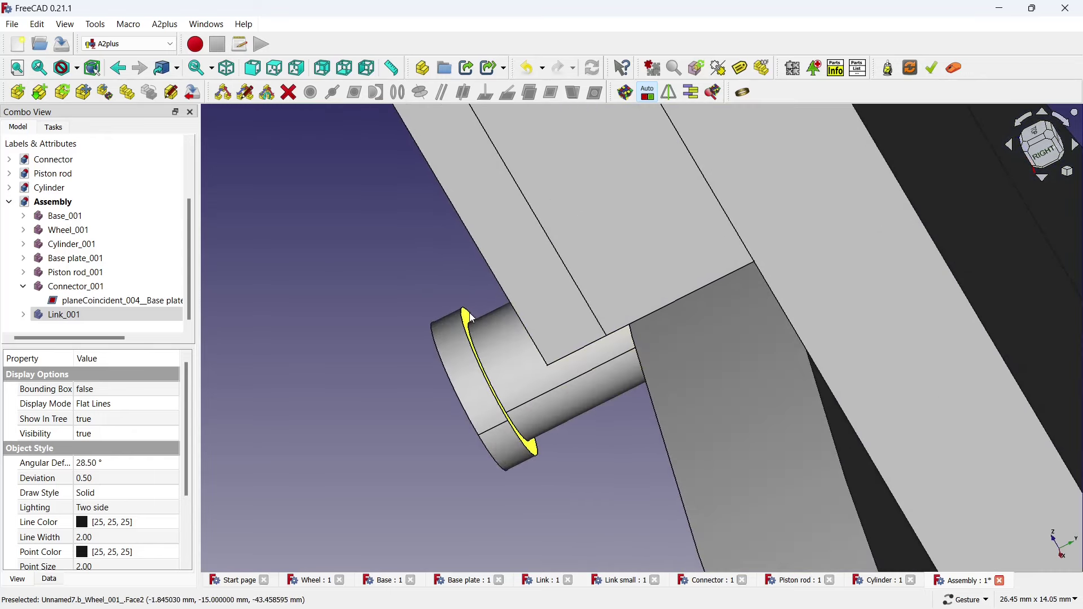
click(475, 361)
click(552, 92)
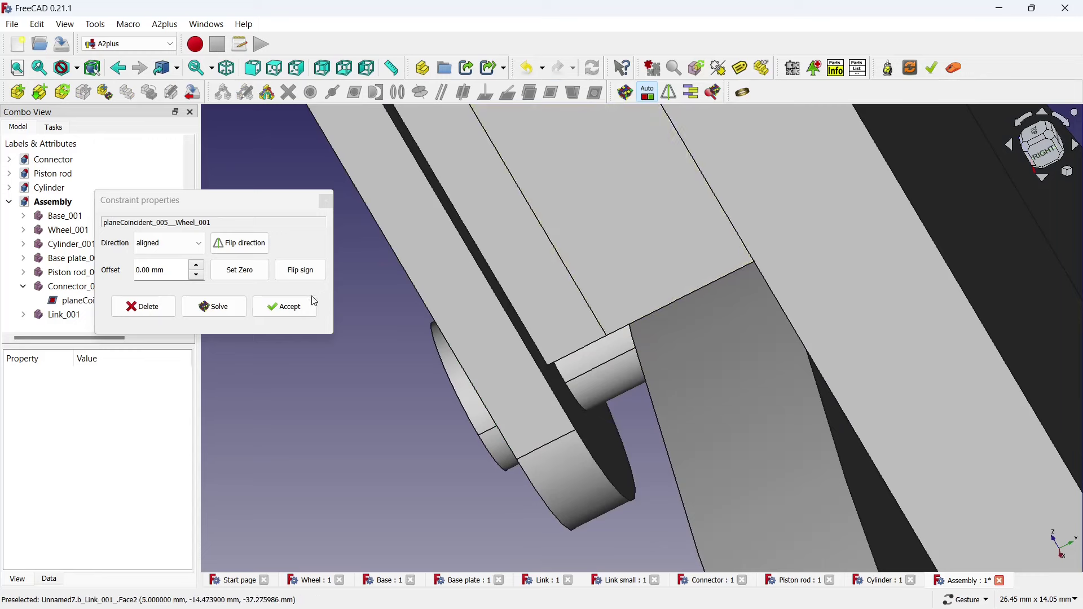
click(285, 305)
Orbit out to inspect the wheel, link and piston rod together
scroll(496, 353, down, 5)
drag(496, 353, 624, 326)
scroll(600, 368, down, 4)
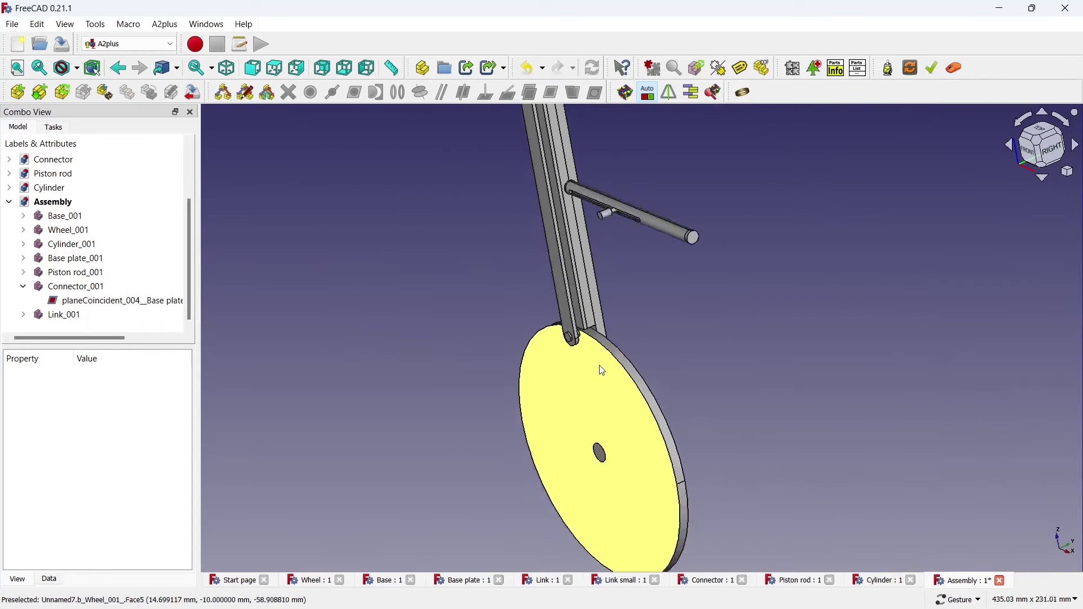
scroll(621, 226, down, 2)
drag(621, 194, 658, 198)
scroll(618, 150, up, 3)
mouse_move(617, 150)
mouse_down()
mouse_move(631, 321)
mouse_move(647, 314)
mouse_up()
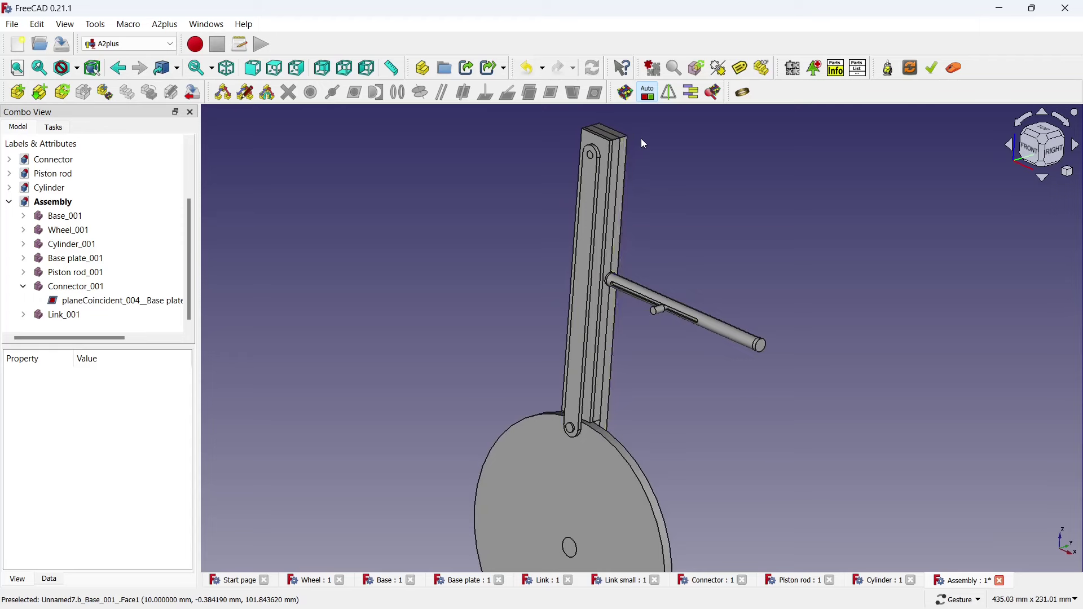
Import Link small.FCStd and drop it beside the piston rod
scroll(641, 138, up, 1)
scroll(643, 141, up, 1)
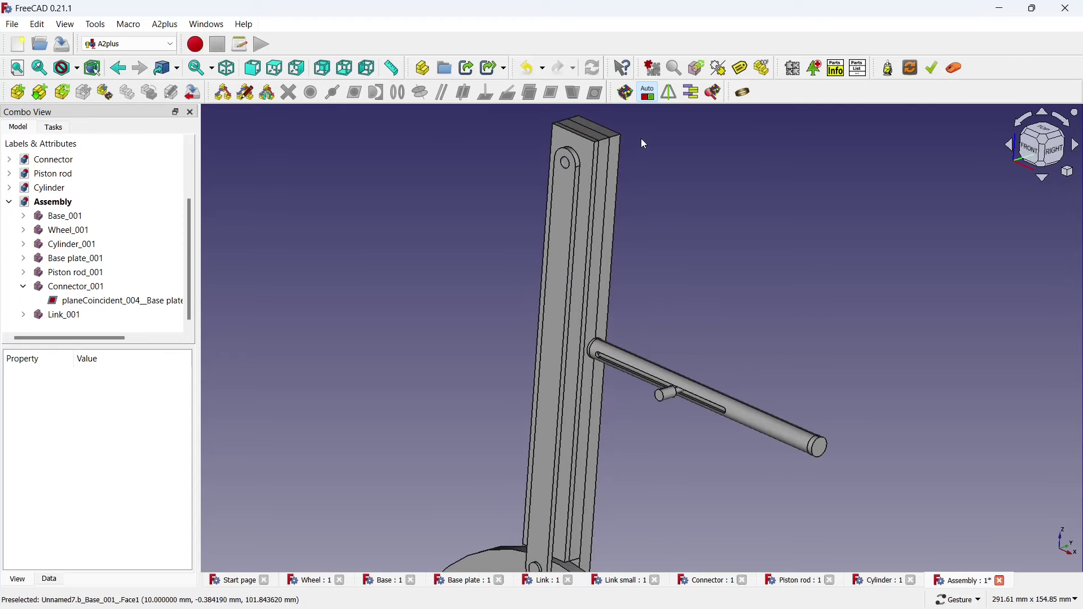
click(24, 93)
double_click(503, 293)
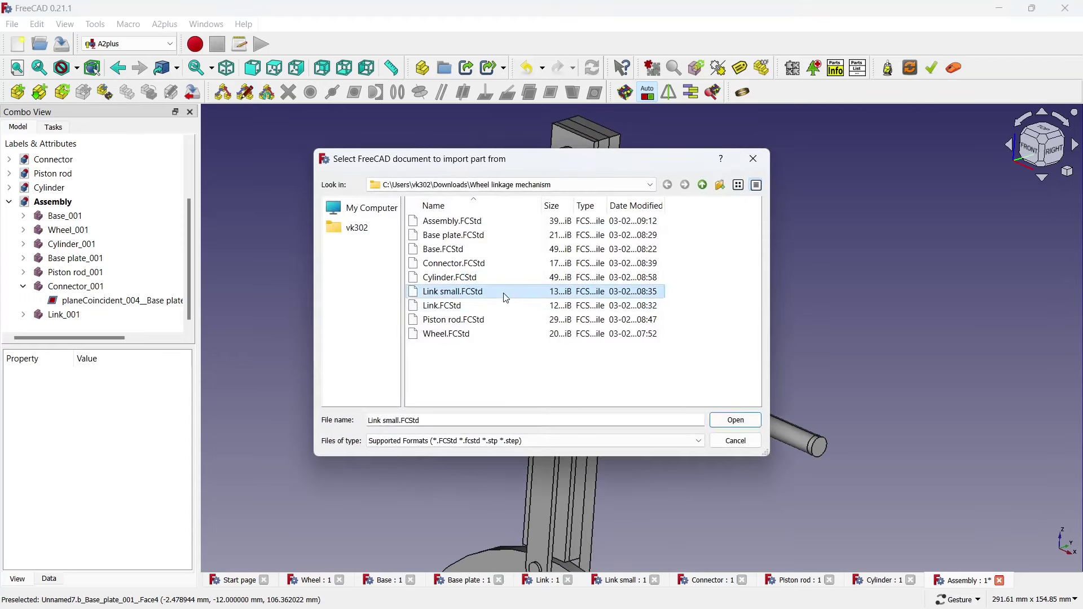
click(487, 421)
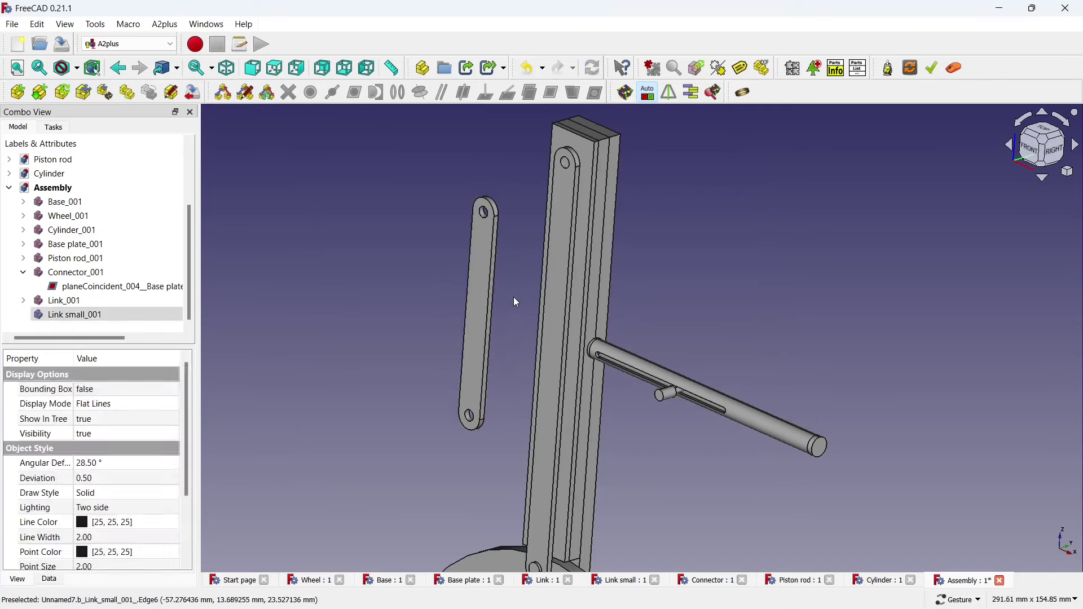
scroll(488, 420, up, 4)
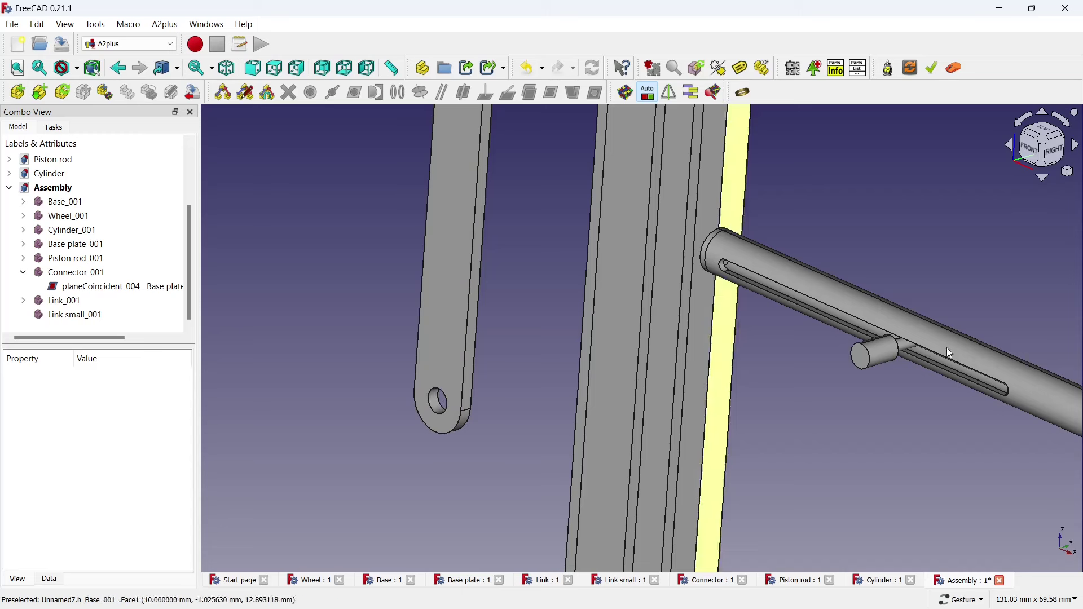
Make the small link's hole axis-coincident with the piston rod's pin
click(888, 357)
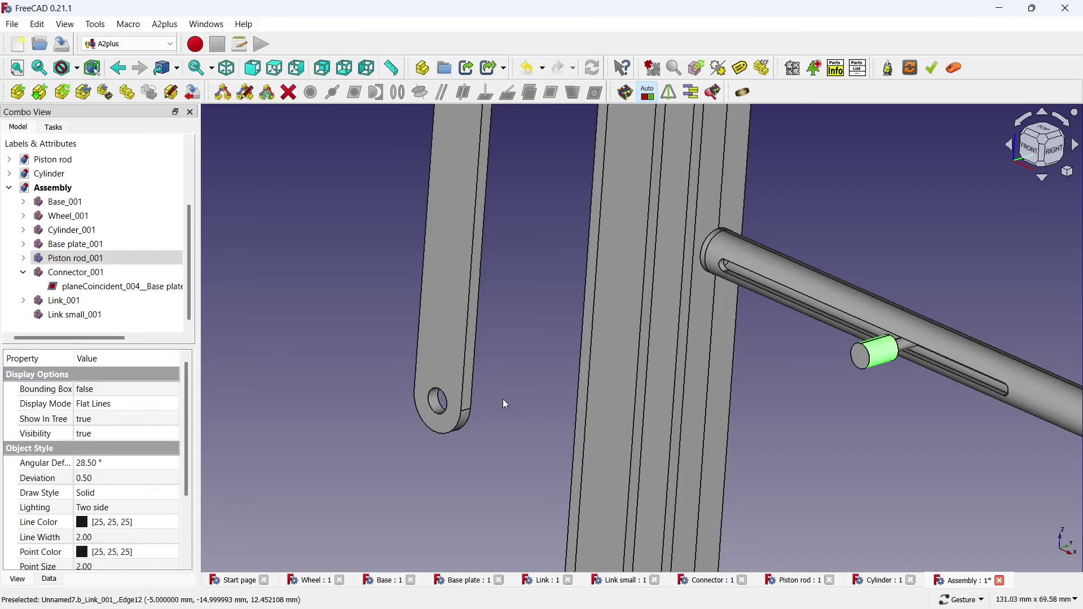
click(439, 408)
click(421, 93)
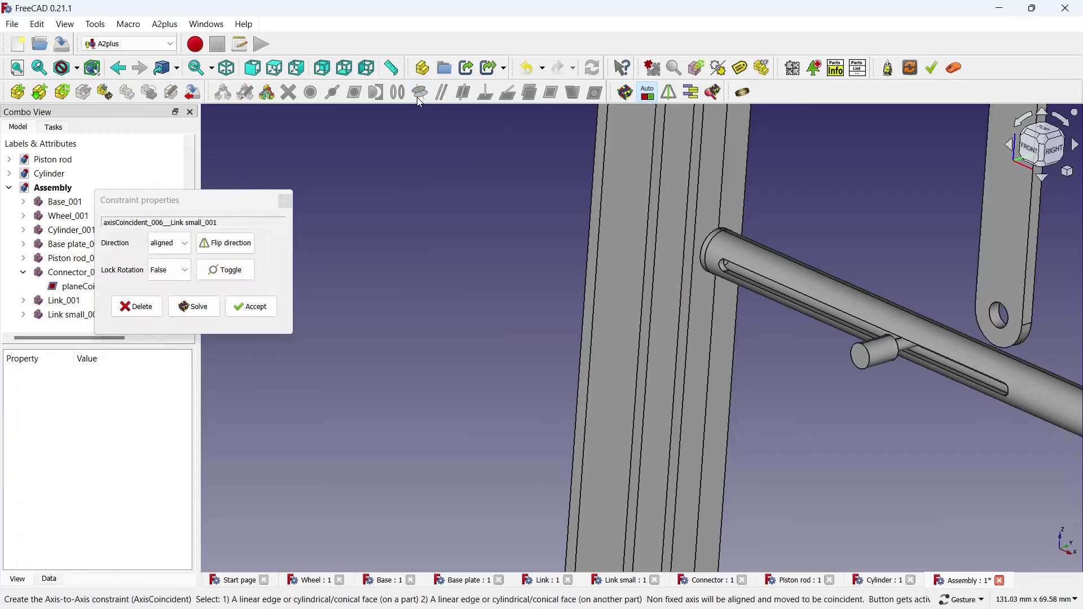
scroll(525, 225, down, 3)
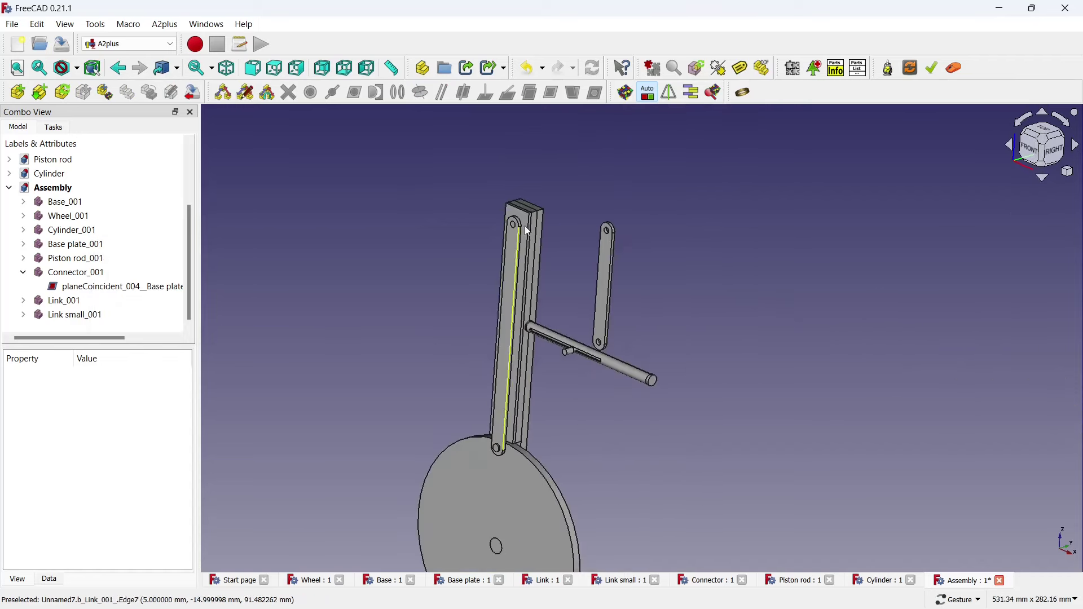
scroll(517, 236, up, 2)
scroll(513, 244, up, 4)
scroll(513, 247, up, 3)
Use Transform on Connector_001 to slide it about 10 mm outward along its axis
click(513, 247)
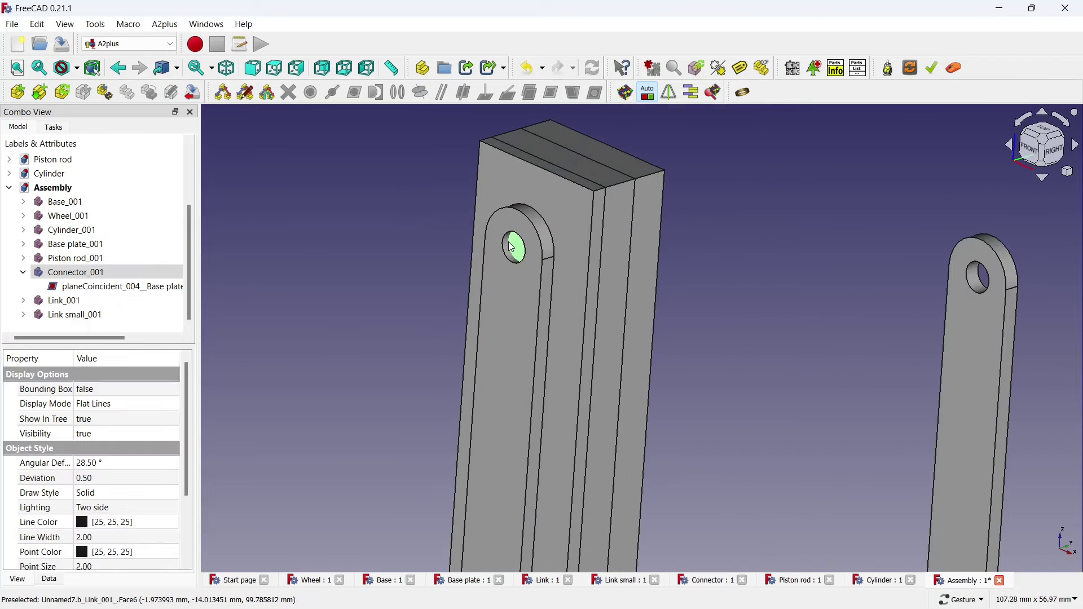
click(113, 286)
click(74, 272)
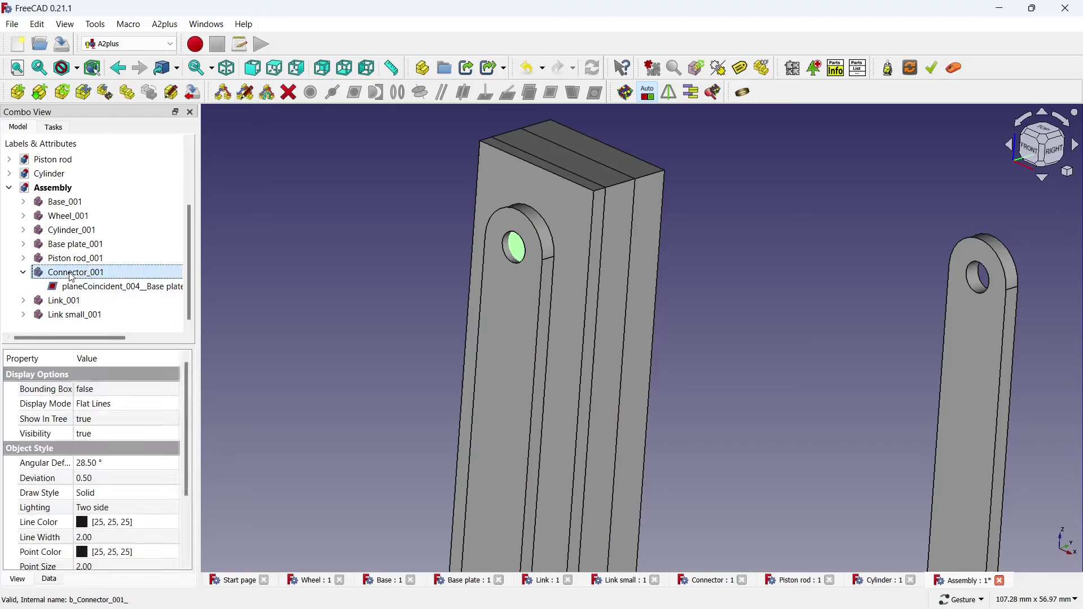
right_click(72, 272)
click(170, 11)
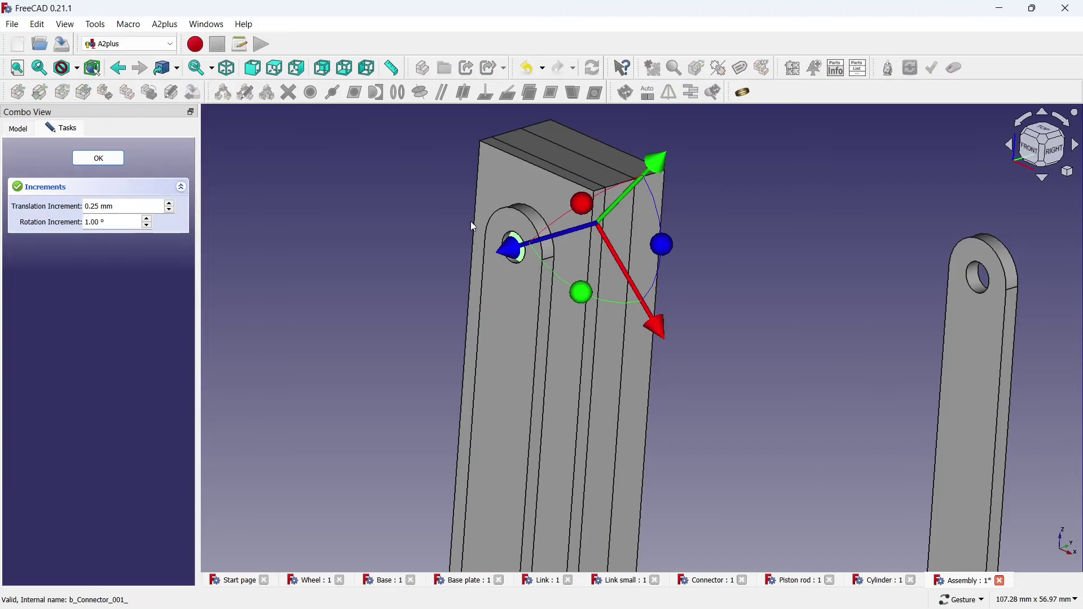
mouse_move(507, 255)
mouse_down()
mouse_move(398, 257)
mouse_move(456, 232)
mouse_up()
click(111, 164)
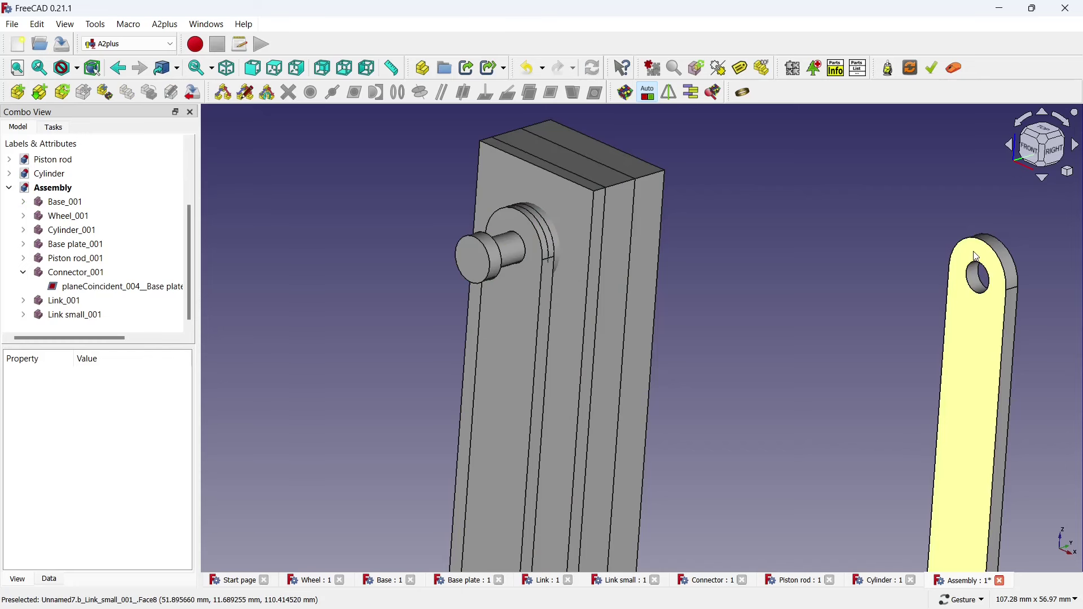
Make the small link's hole axis-coincident with the connector's pin
click(975, 277)
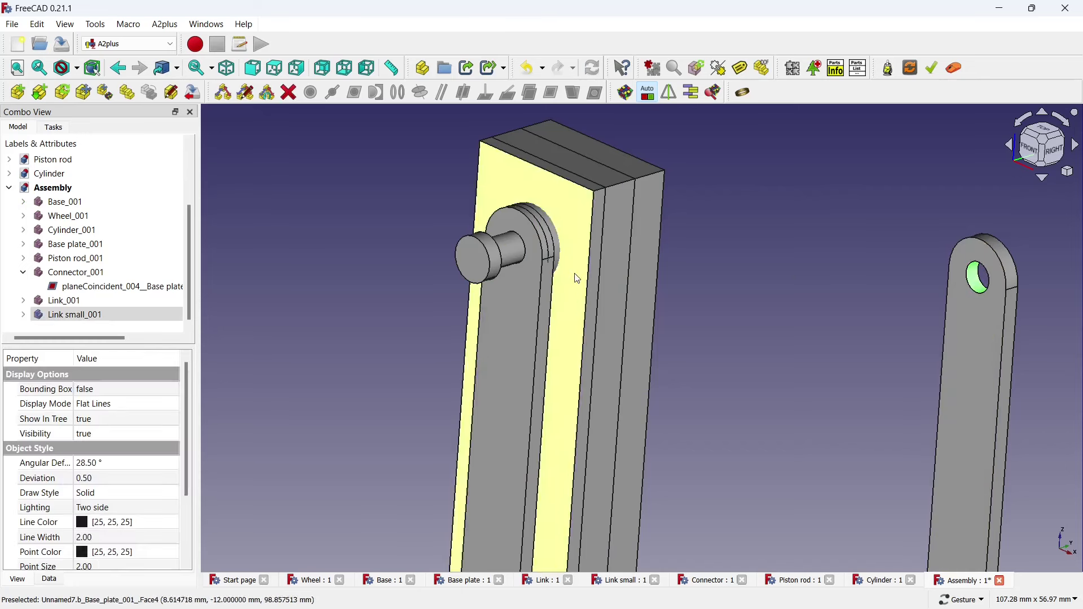
click(512, 251)
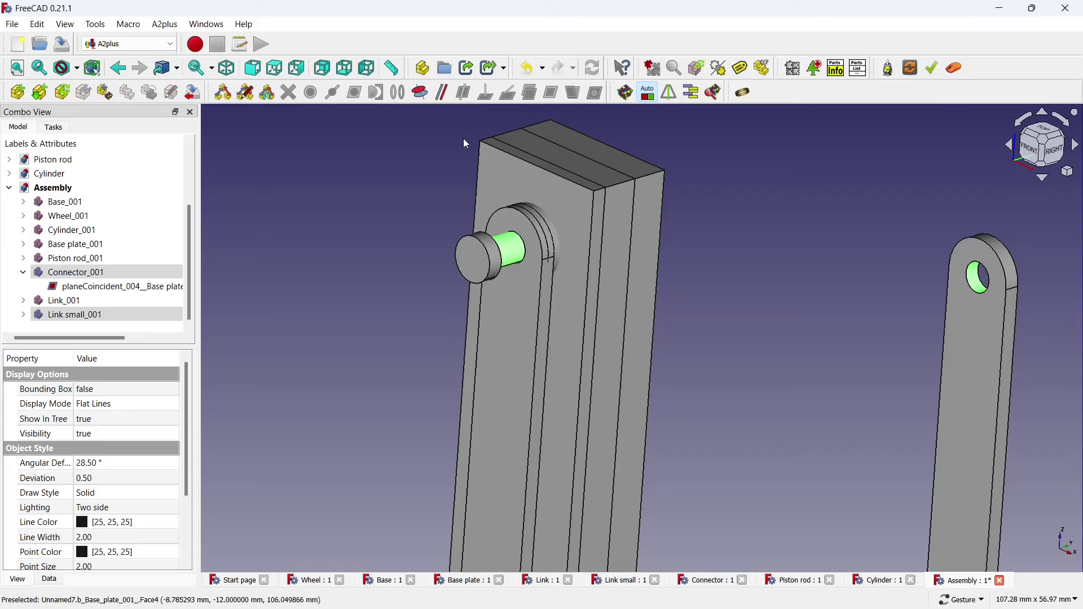
click(422, 95)
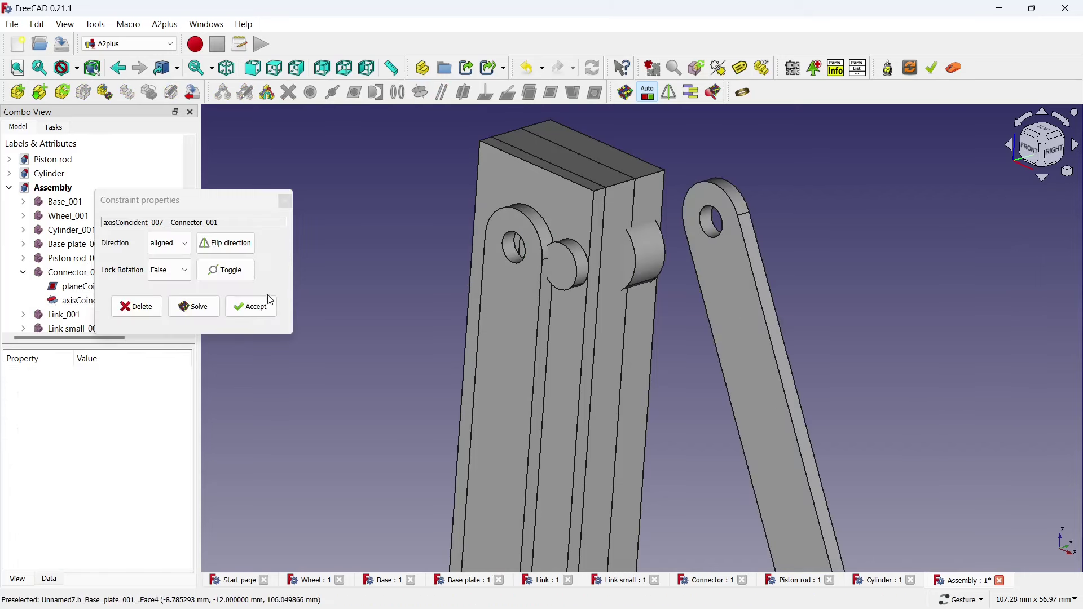
click(252, 306)
Make the long link's hole axis-coincident with the connector's second pin
drag(478, 289, 626, 288)
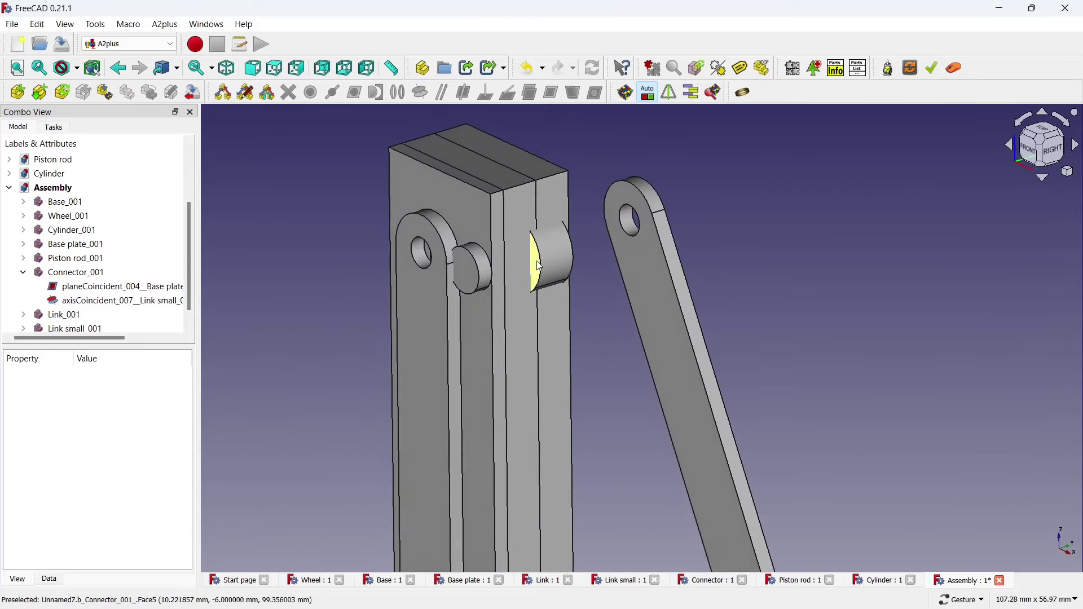
click(552, 257)
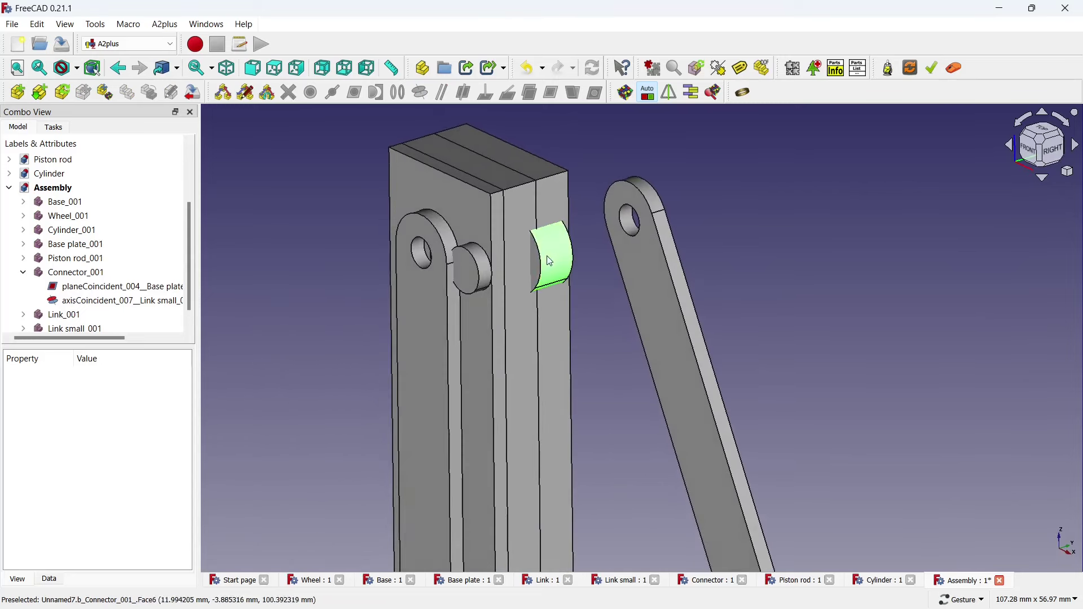
click(421, 251)
click(423, 93)
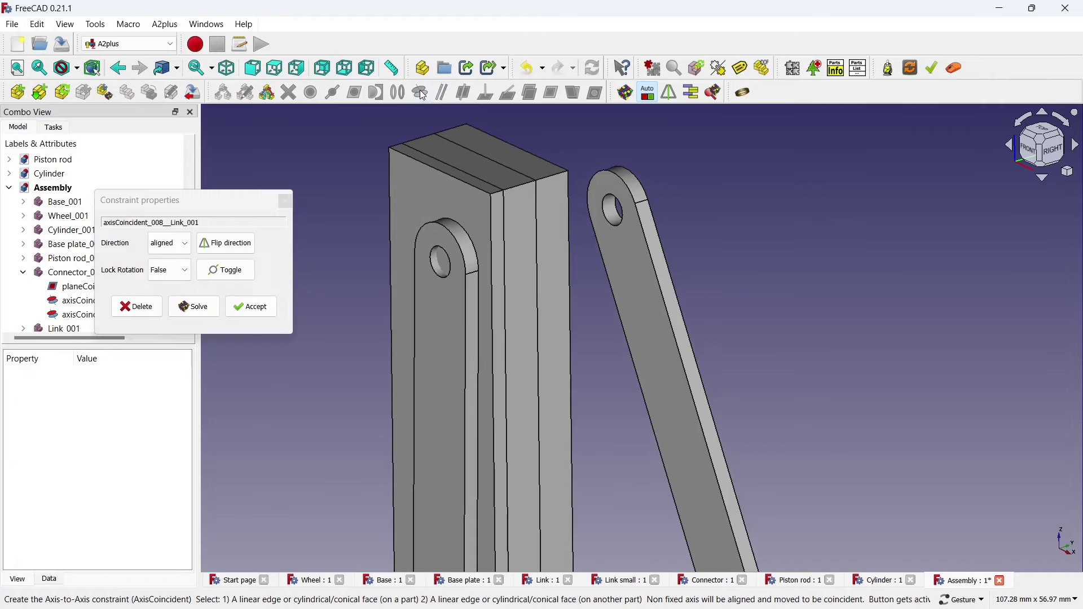
click(250, 305)
Hide the Base_001 part from view
scroll(487, 232, down, 5)
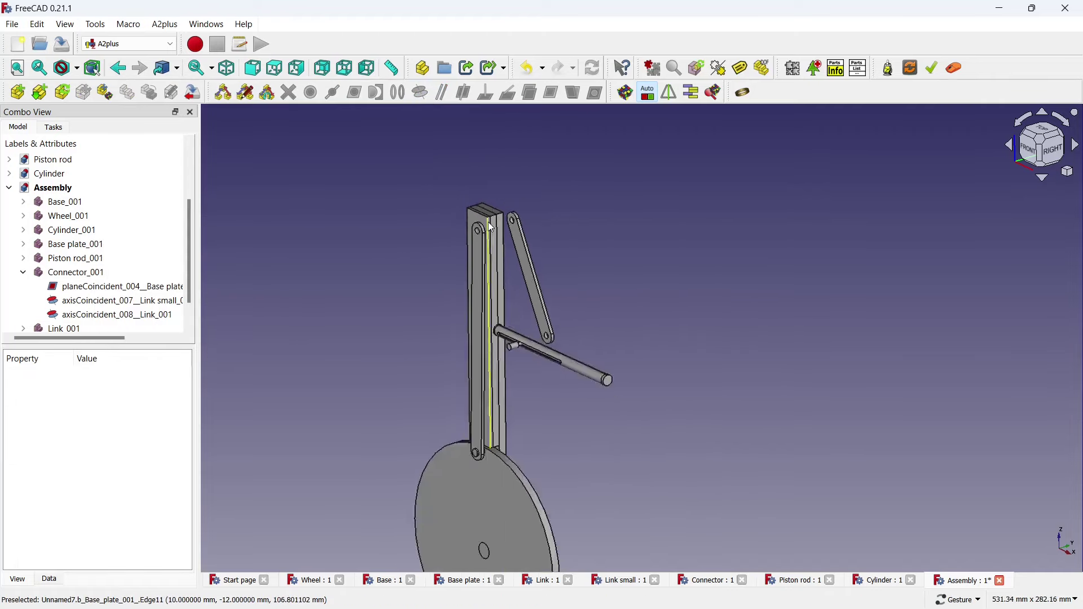
scroll(497, 220, down, 2)
scroll(511, 194, up, 4)
scroll(519, 208, up, 2)
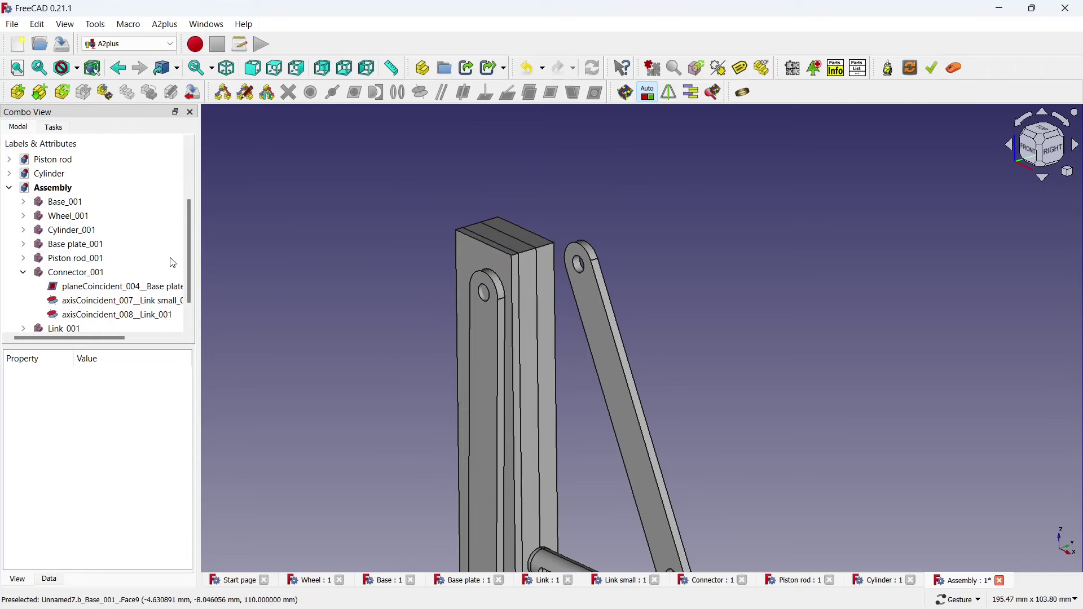
click(85, 202)
key(space)
Make the small link's face plane-coincident with the long link's flat face
drag(406, 247, 350, 365)
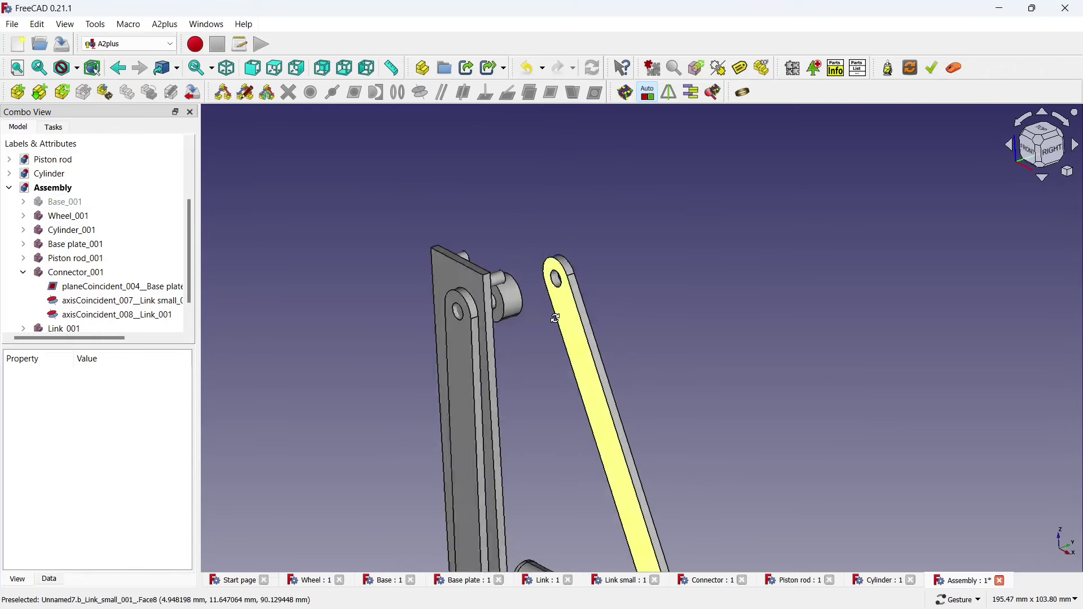
scroll(350, 366, up, 1)
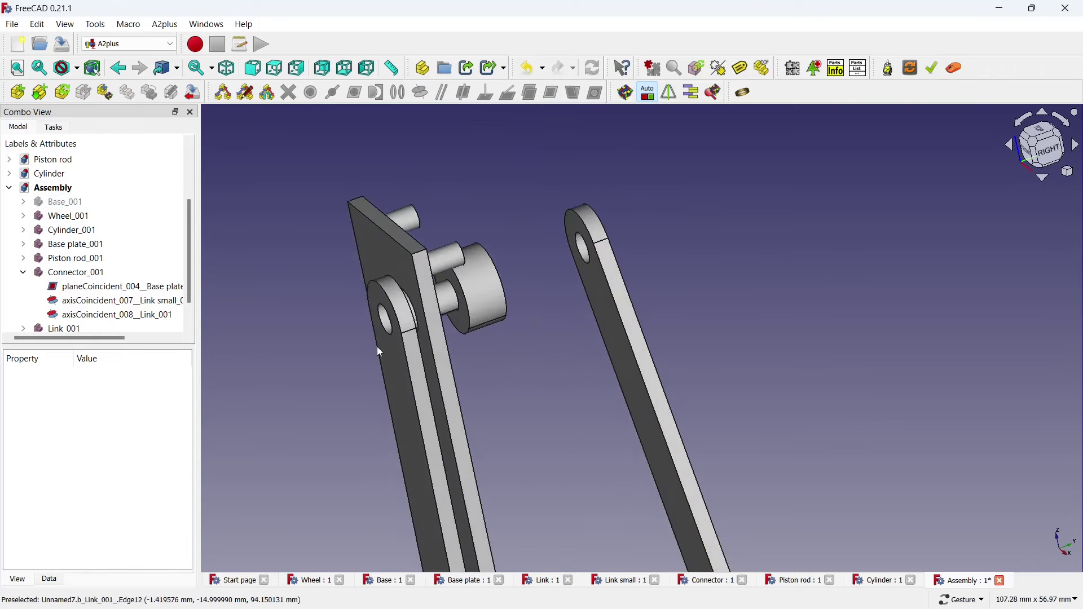
scroll(377, 346, up, 1)
scroll(618, 309, up, 1)
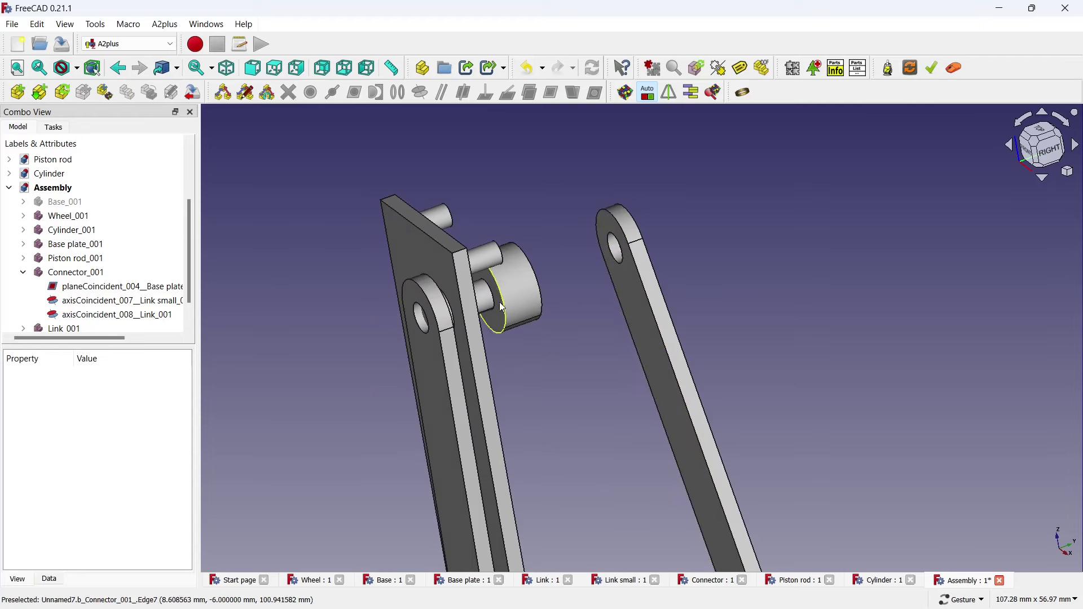
click(633, 303)
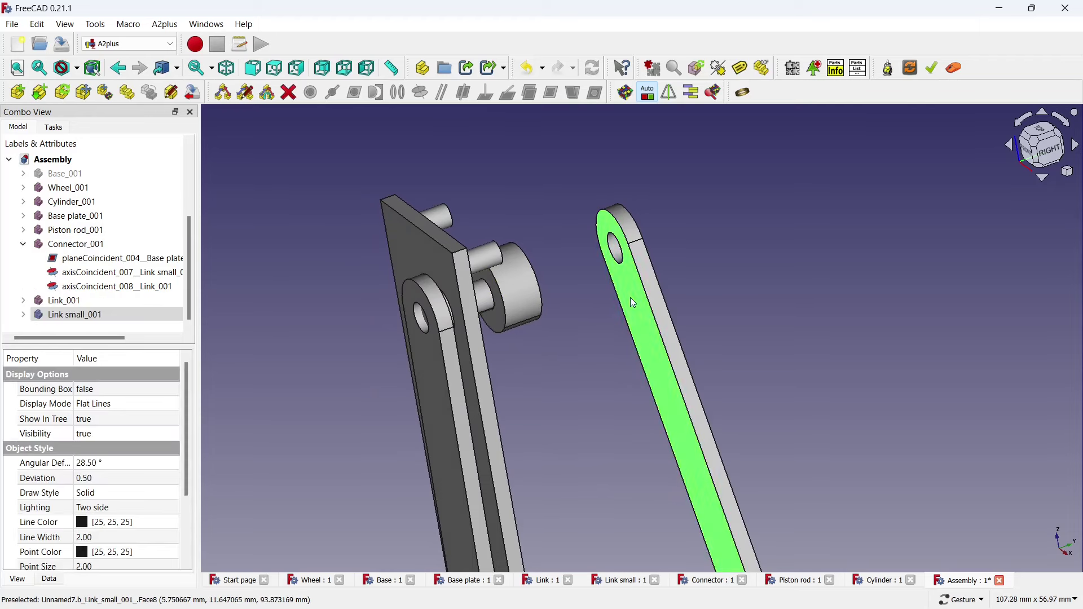
click(704, 300)
right_drag(704, 299, 450, 431)
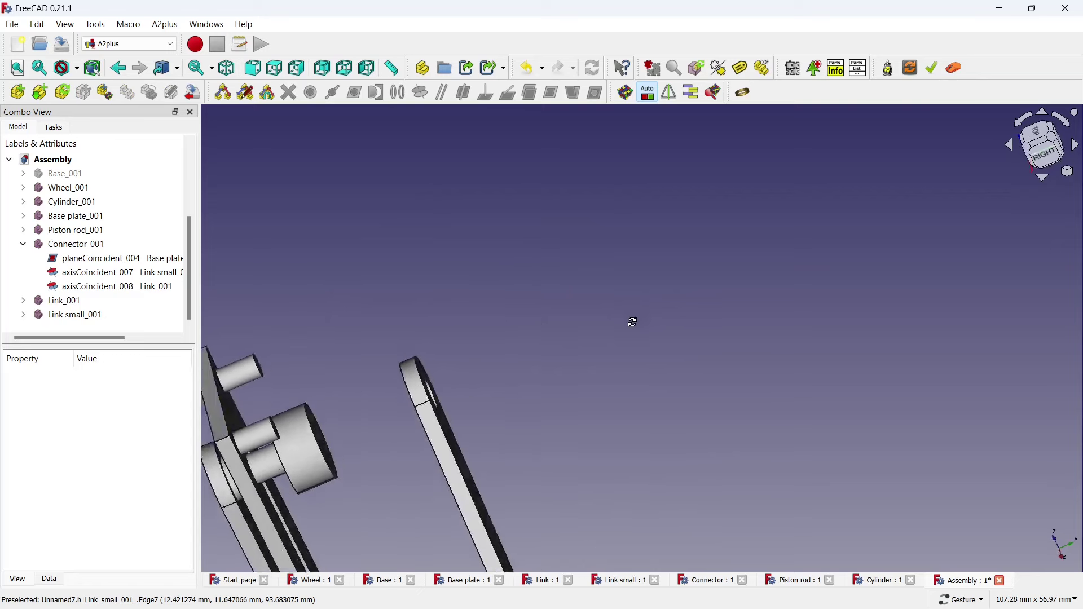
click(440, 439)
drag(444, 426, 640, 217)
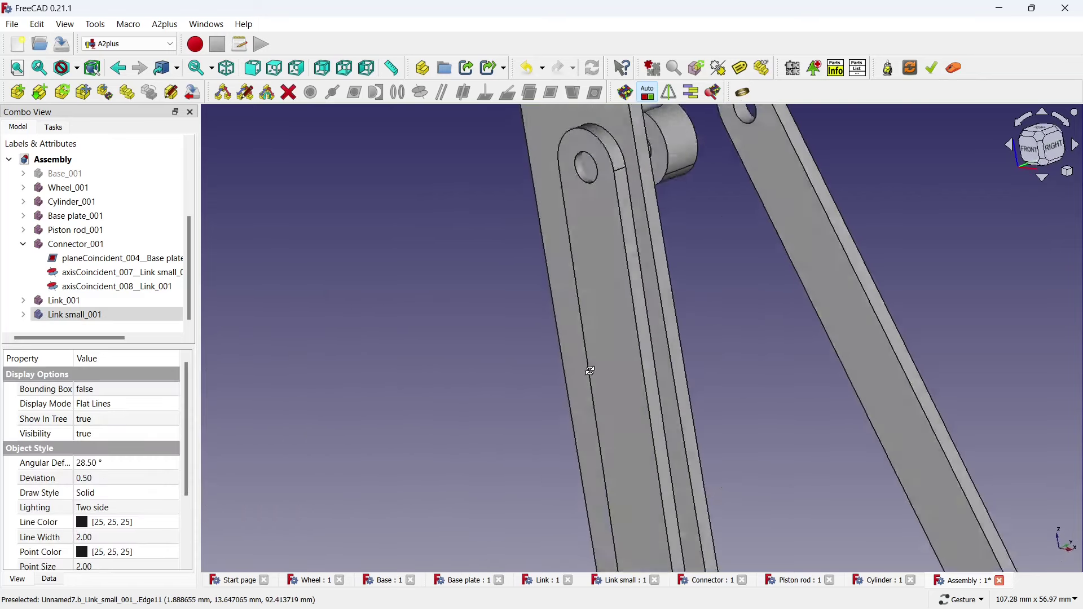
click(640, 218)
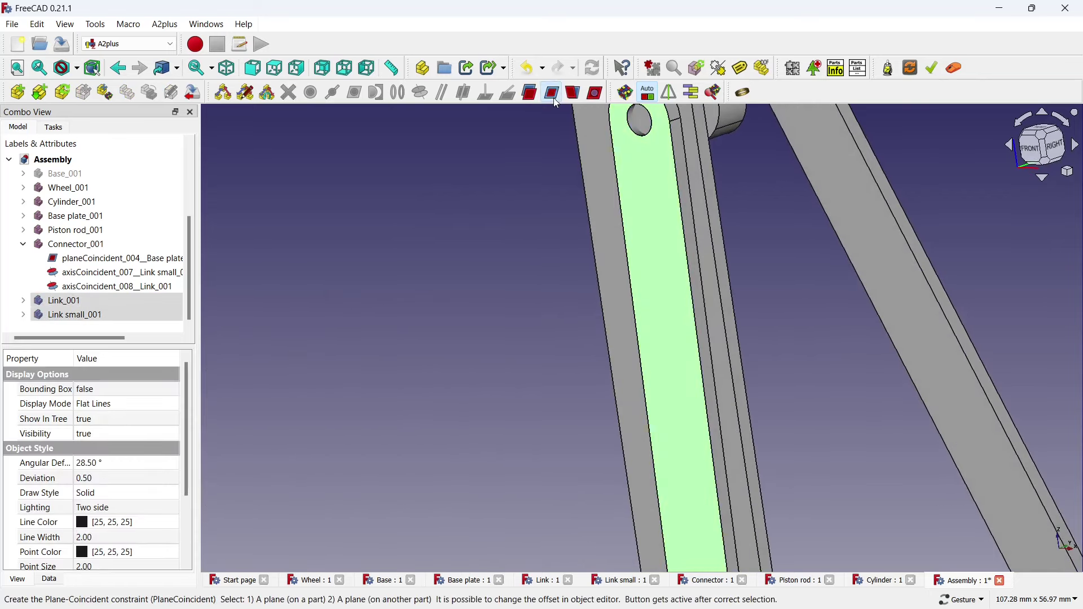
click(555, 100)
click(294, 308)
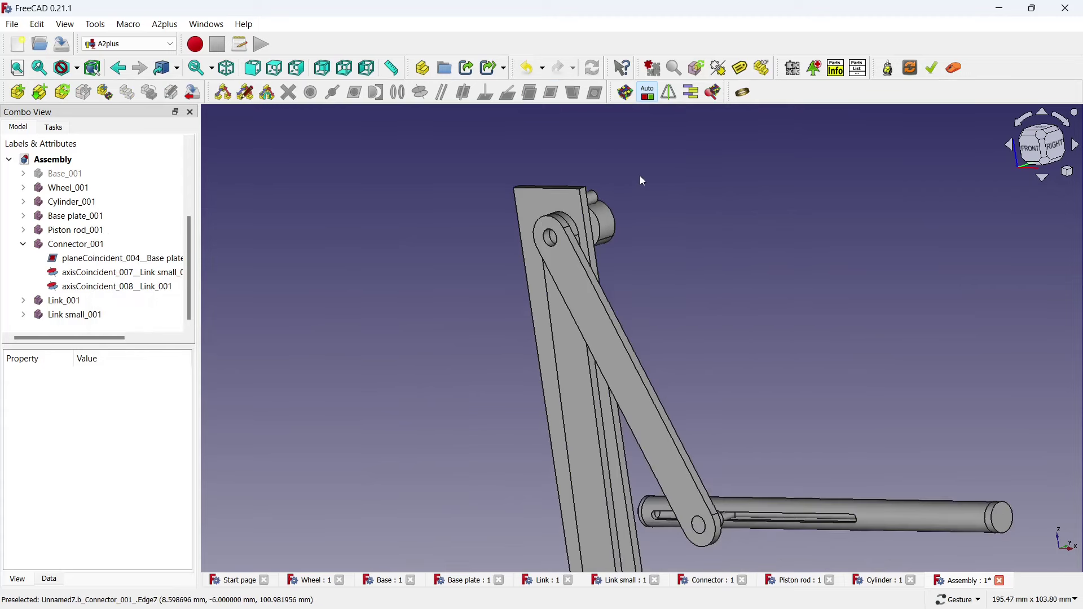
Check the connector pin joint from the Right view and oblique angles
scroll(640, 175, up, 3)
scroll(607, 231, up, 3)
drag(630, 288, 590, 291)
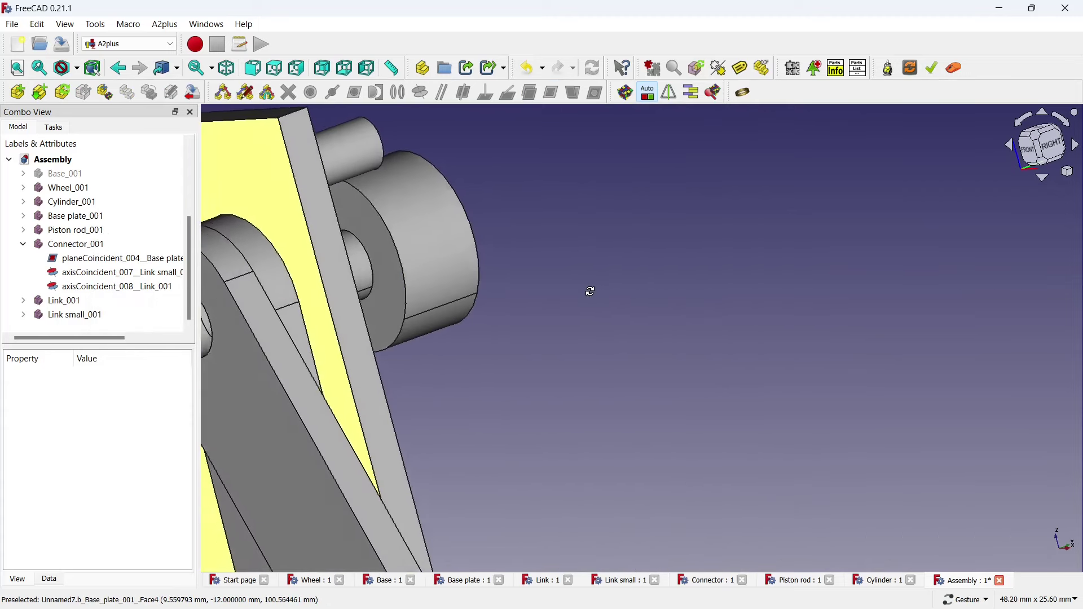
scroll(590, 292, down, 1)
click(1046, 154)
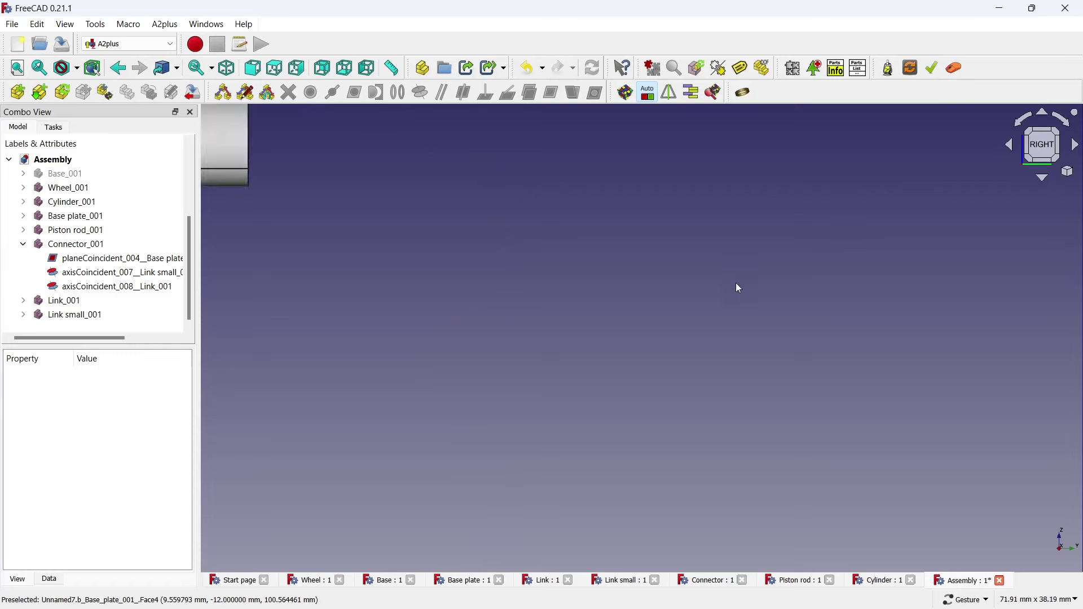
scroll(736, 283, down, 2)
scroll(526, 202, down, 1)
scroll(450, 184, up, 3)
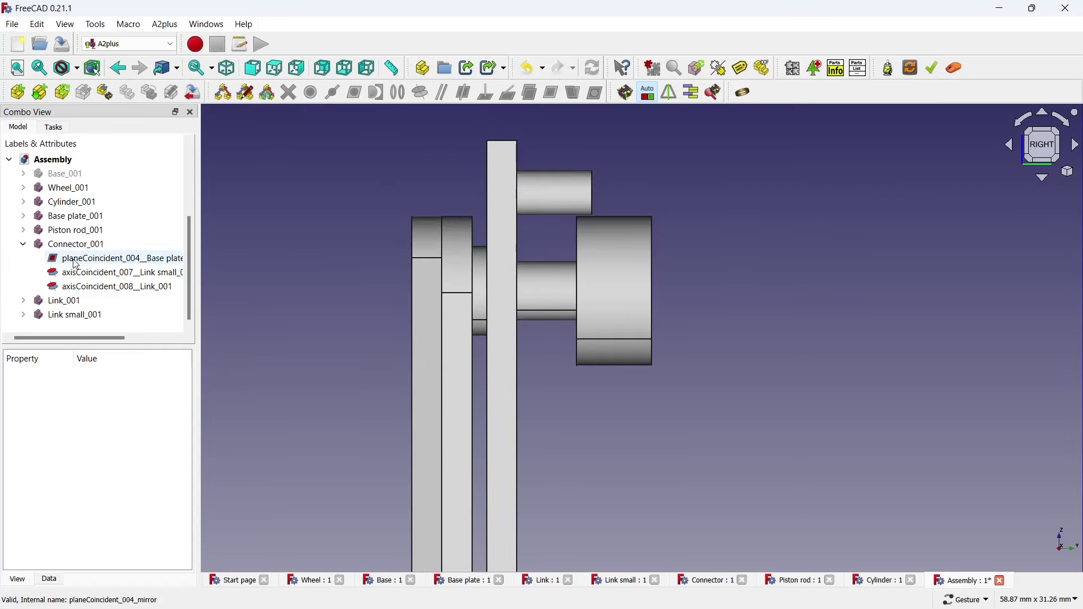
click(83, 247)
click(286, 241)
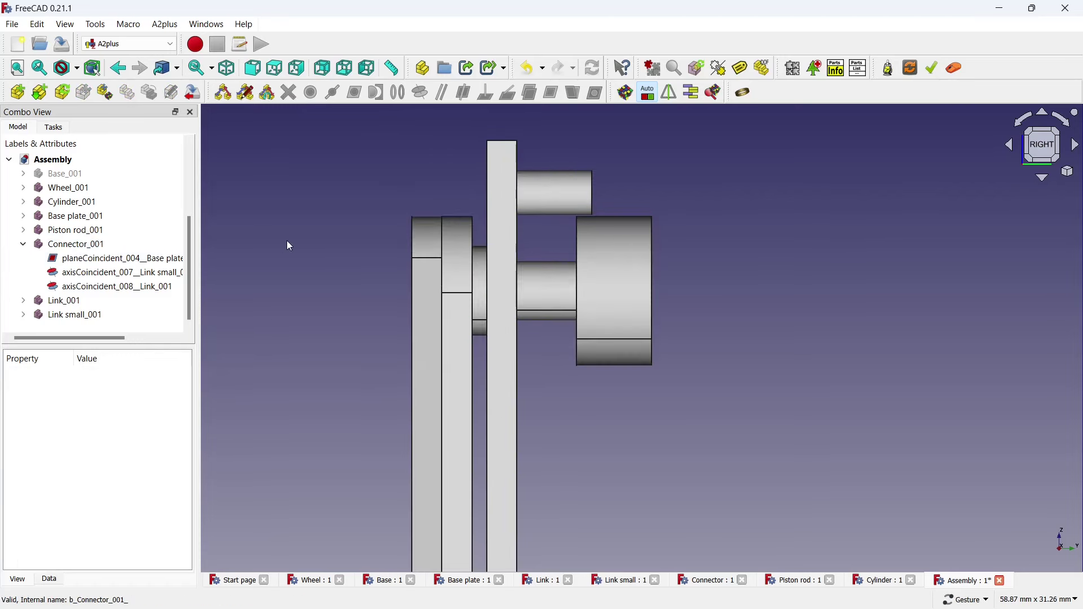
mouse_move(287, 240)
mouse_down()
mouse_move(505, 310)
mouse_move(544, 307)
mouse_up()
scroll(437, 283, down, 3)
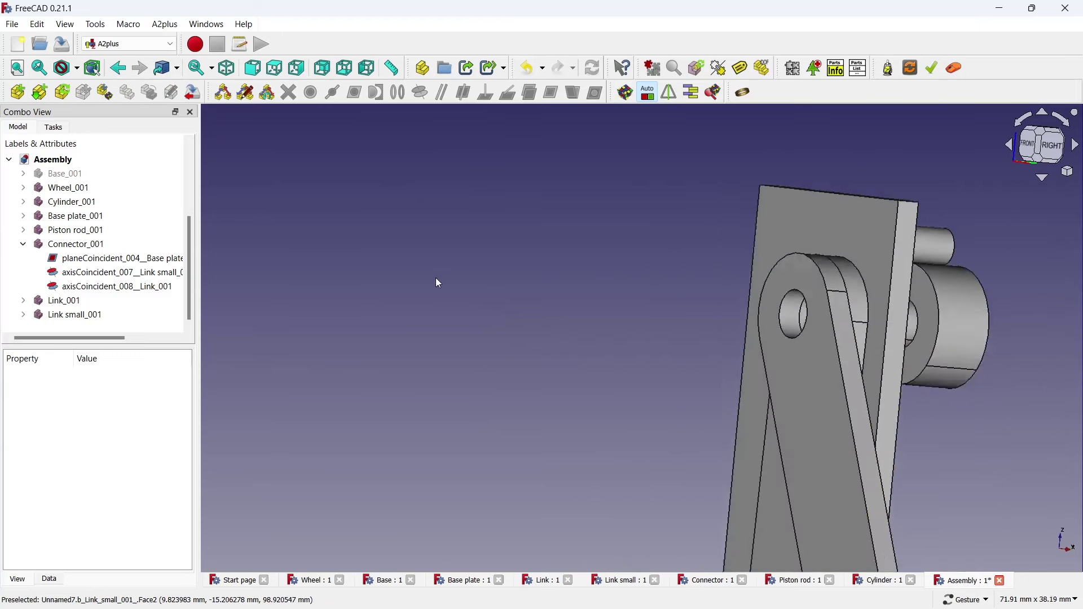
drag(437, 283, 676, 353)
scroll(676, 353, up, 3)
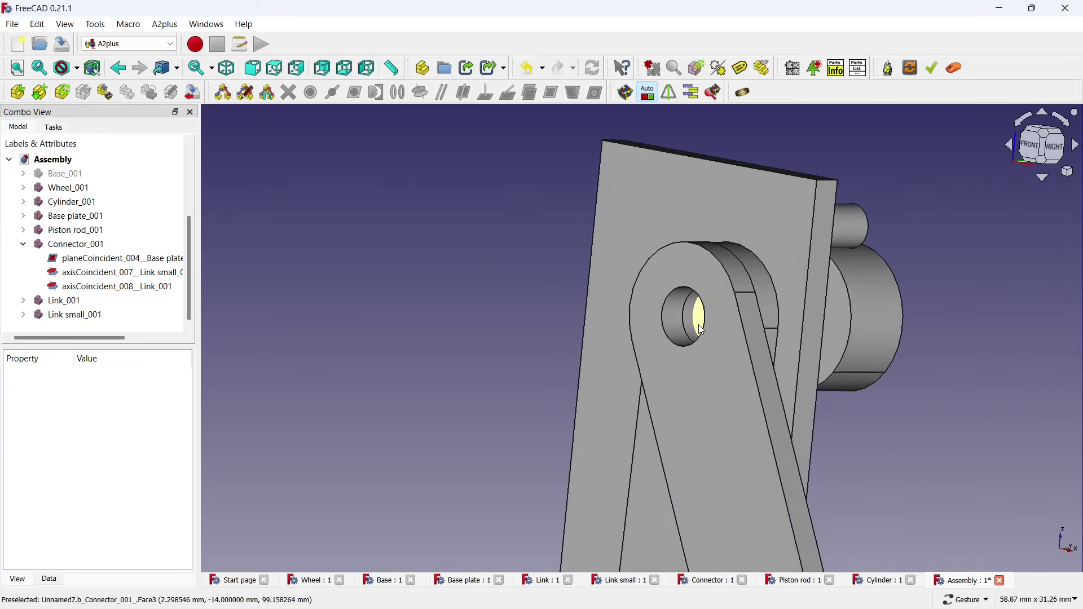
click(689, 319)
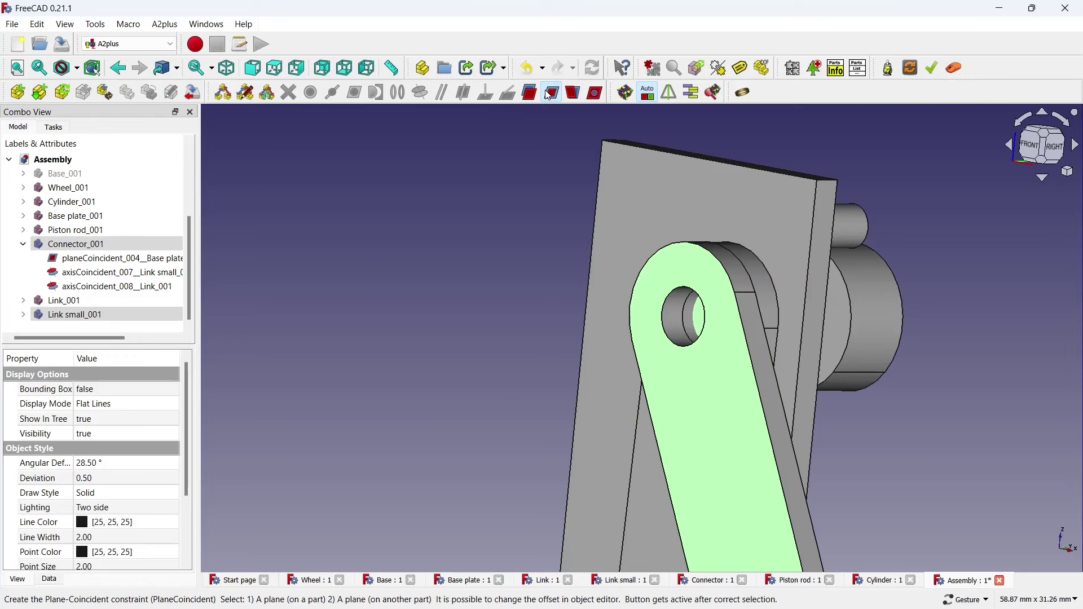
click(550, 94)
click(620, 343)
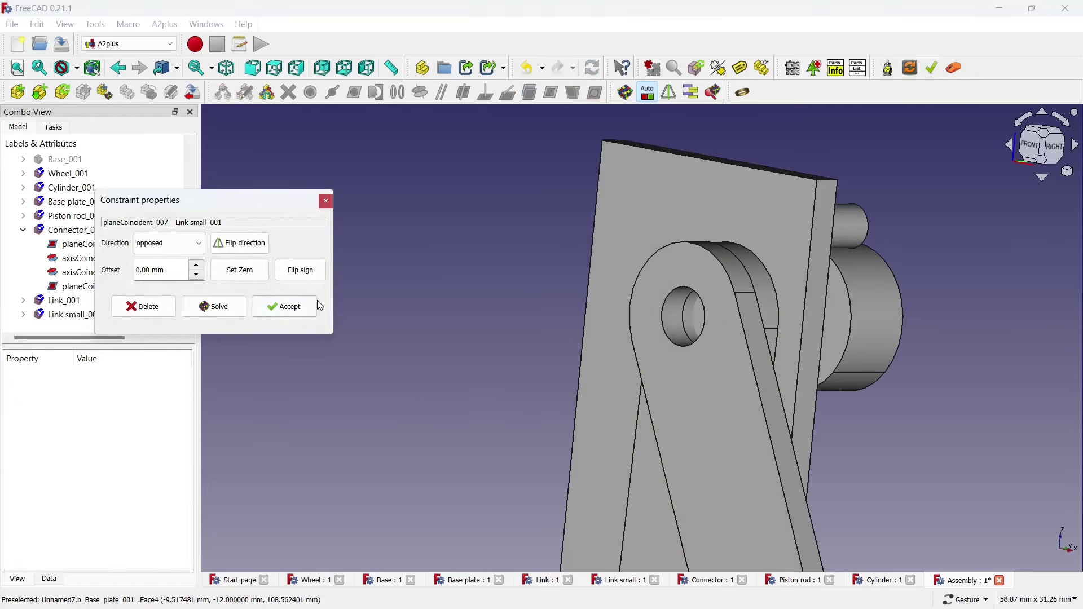
click(305, 306)
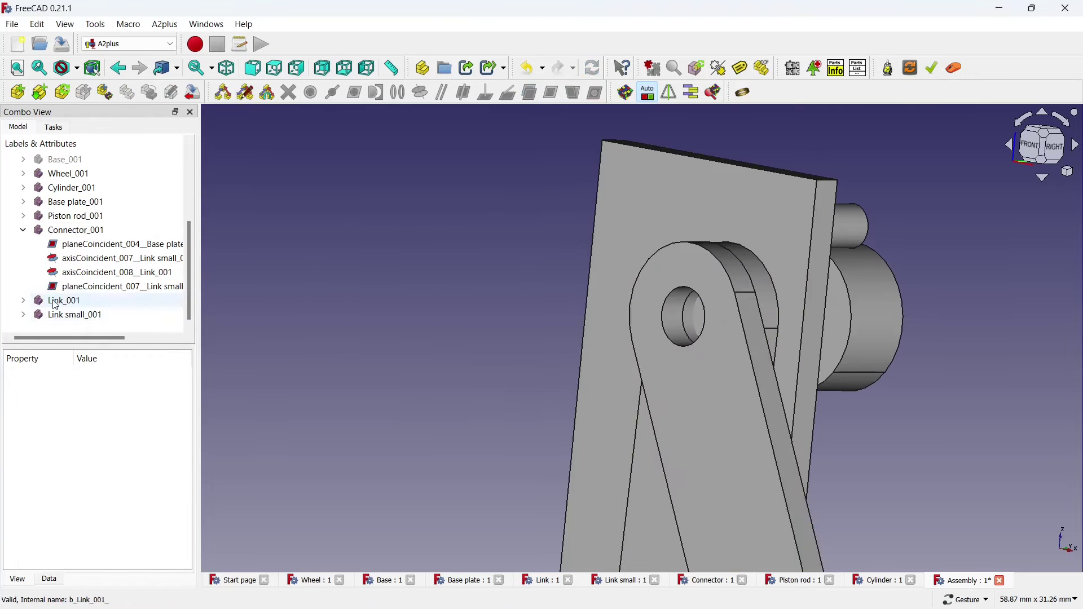
click(78, 291)
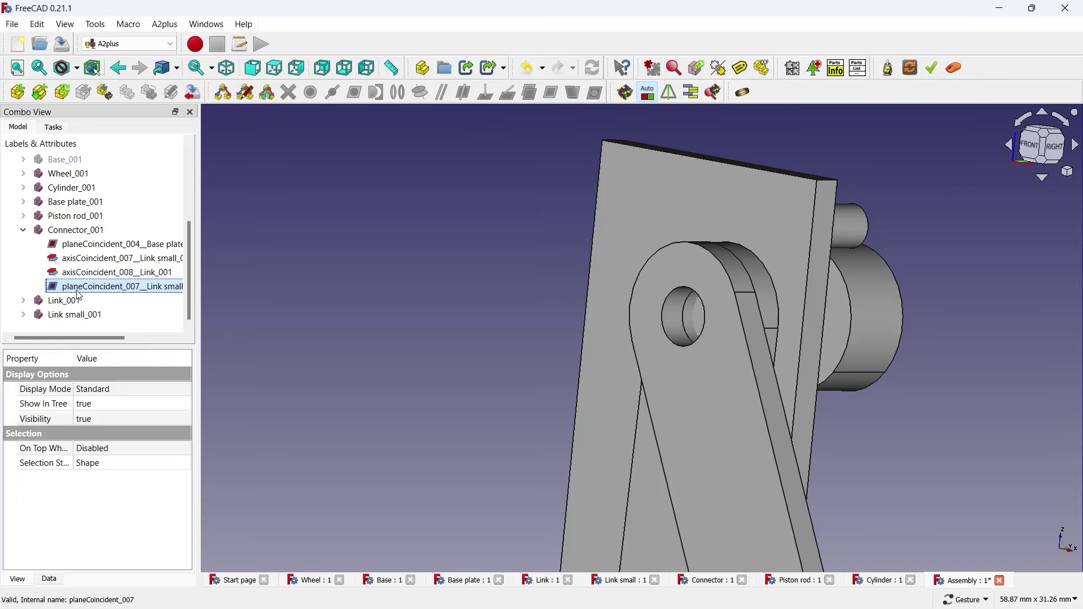
right_click(79, 295)
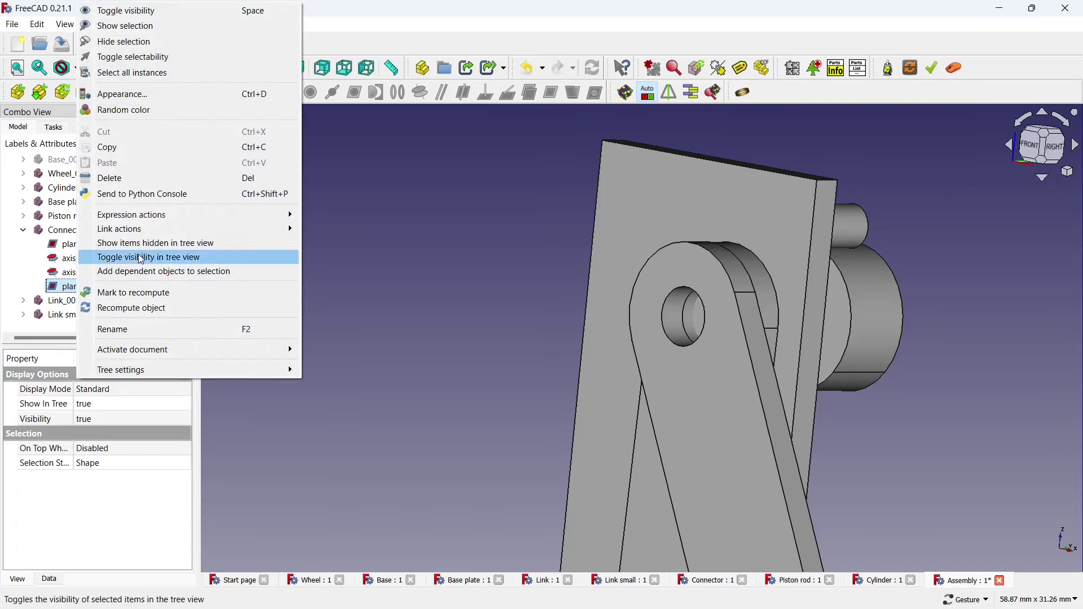
click(160, 177)
mouse_move(447, 271)
mouse_down()
mouse_move(696, 295)
mouse_move(531, 313)
mouse_up()
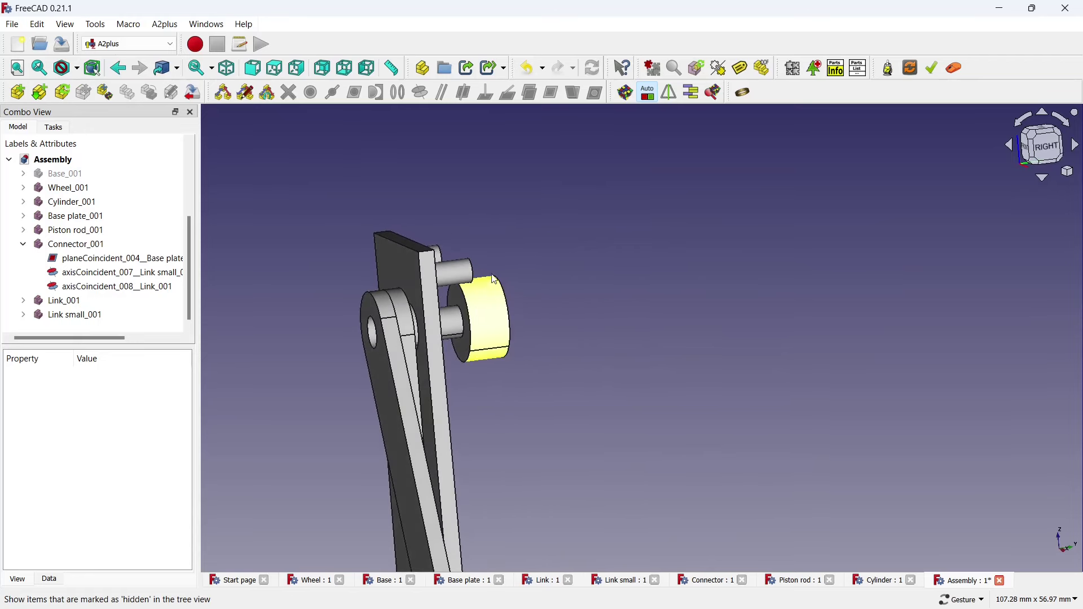
Orbit and zoom around the full wheel linkage, then select Wheel_001
scroll(495, 280, down, 4)
click(84, 176)
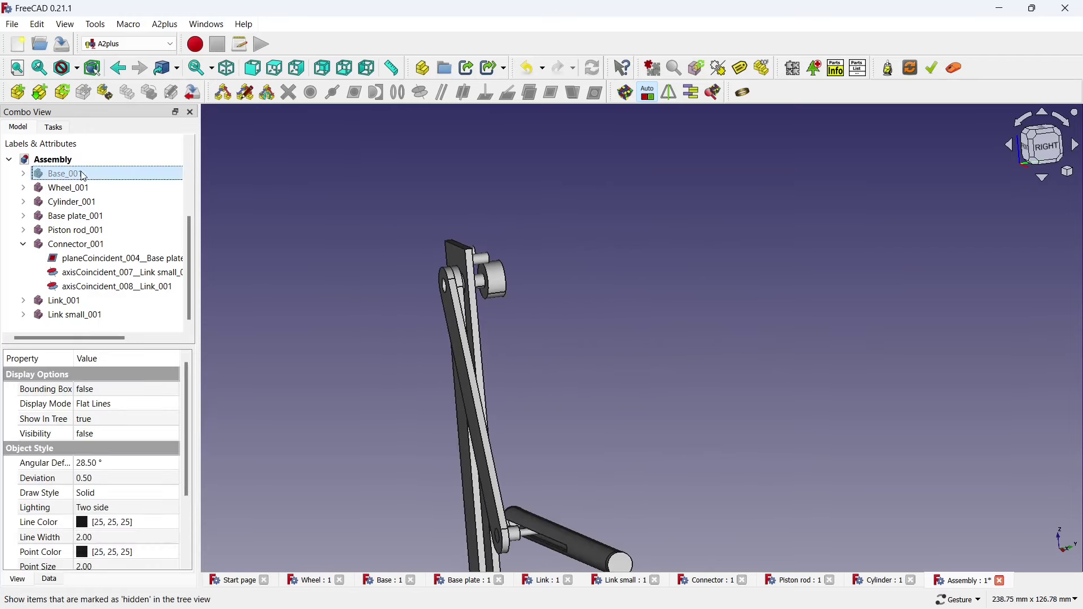
mouse_move(420, 235)
mouse_down()
mouse_move(553, 361)
mouse_move(648, 370)
mouse_up()
scroll(521, 337, down, 4)
scroll(543, 308, down, 2)
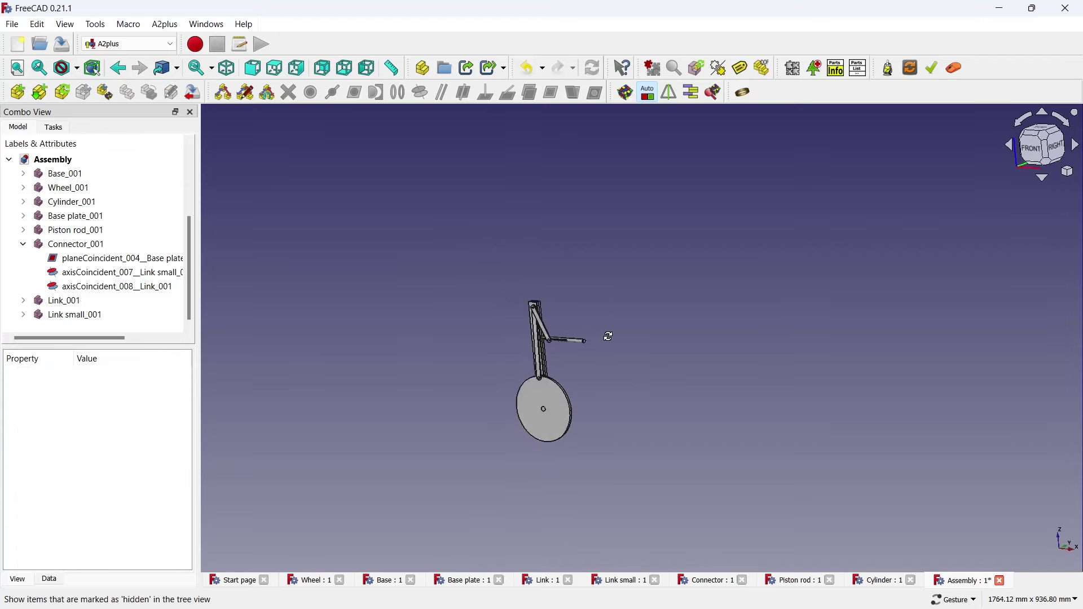
mouse_move(604, 338)
mouse_down()
mouse_move(519, 384)
mouse_move(519, 345)
mouse_move(582, 302)
mouse_move(532, 380)
mouse_up()
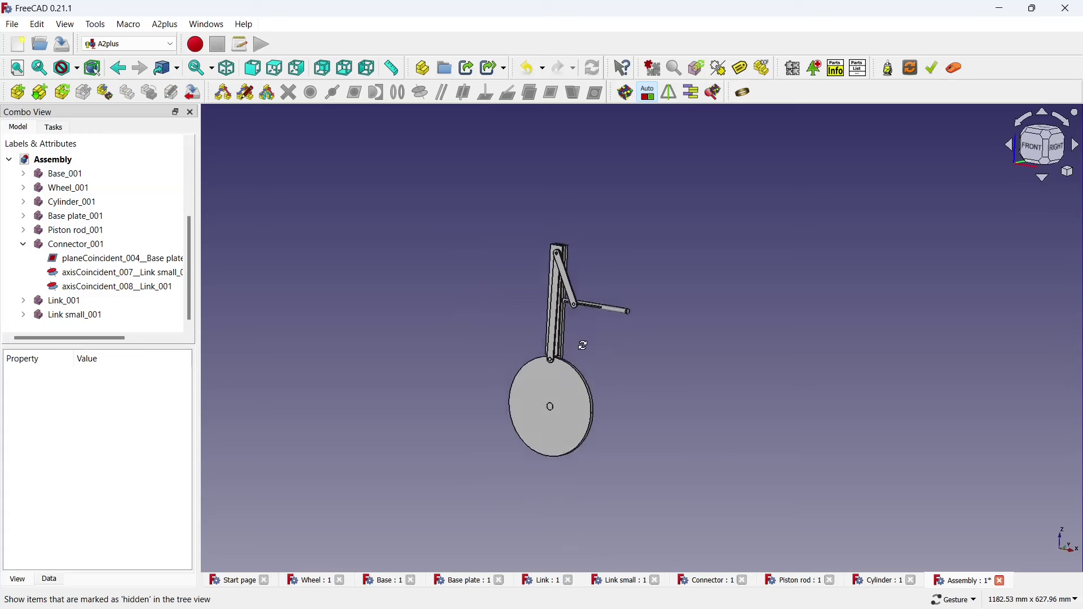
scroll(532, 379, up, 2)
scroll(504, 370, up, 1)
drag(427, 335, 368, 307)
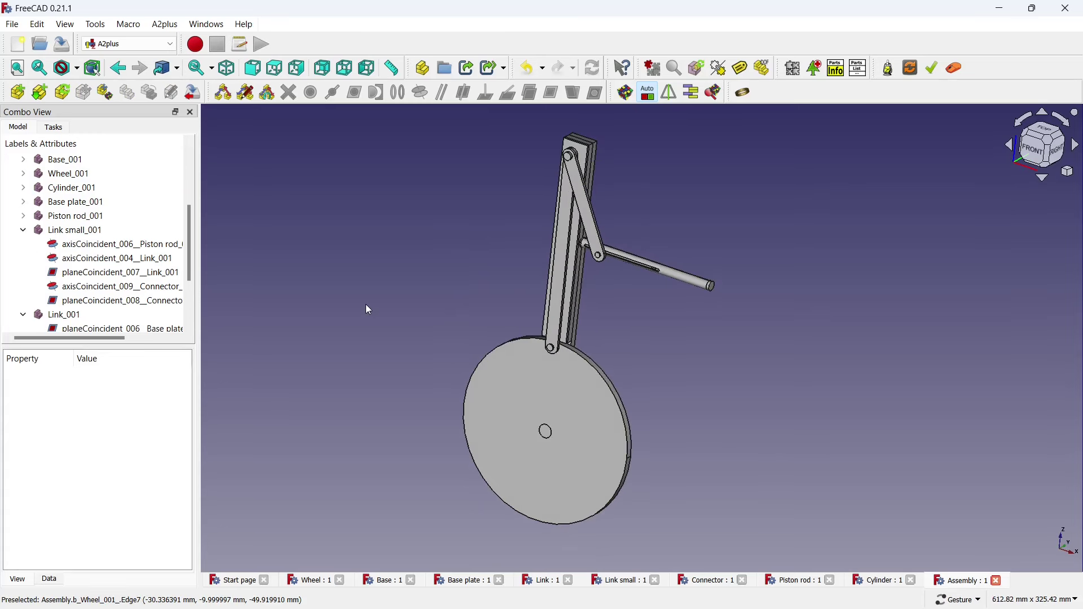
click(505, 381)
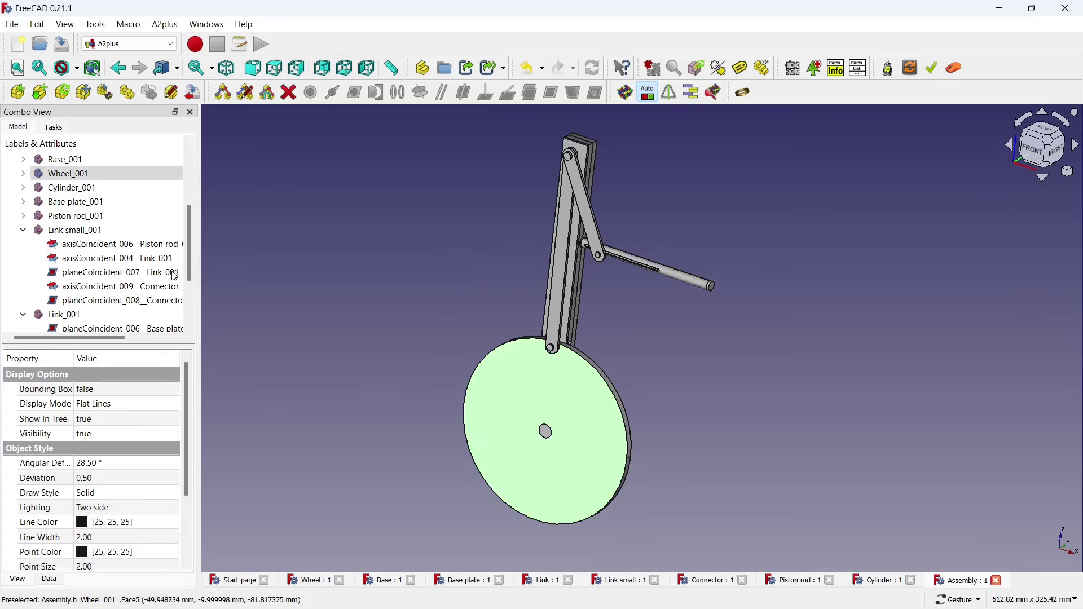
Set Wheel_001's shape colour to cyan in its Appearance settings
right_click(128, 169)
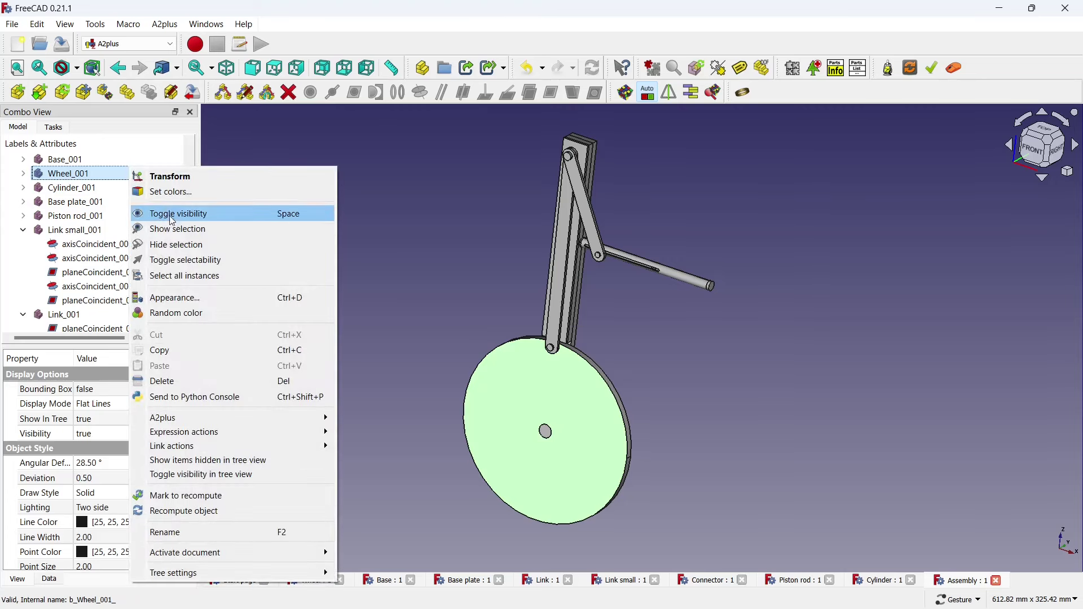
click(195, 296)
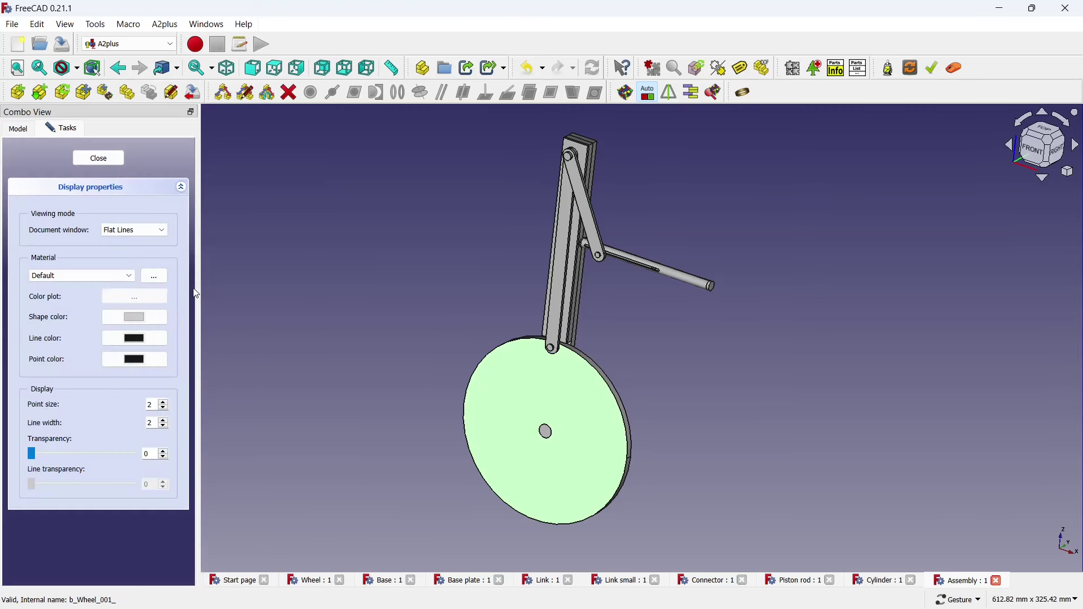
click(140, 316)
mouse_move(563, 183)
mouse_down()
mouse_move(387, 176)
mouse_move(237, 218)
mouse_up()
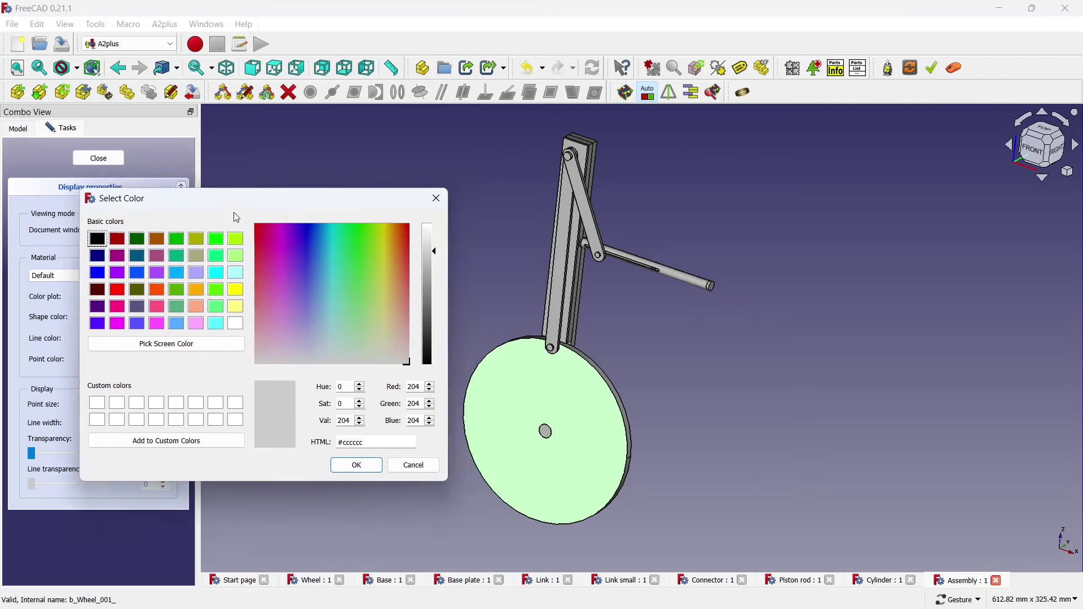
click(223, 274)
click(356, 466)
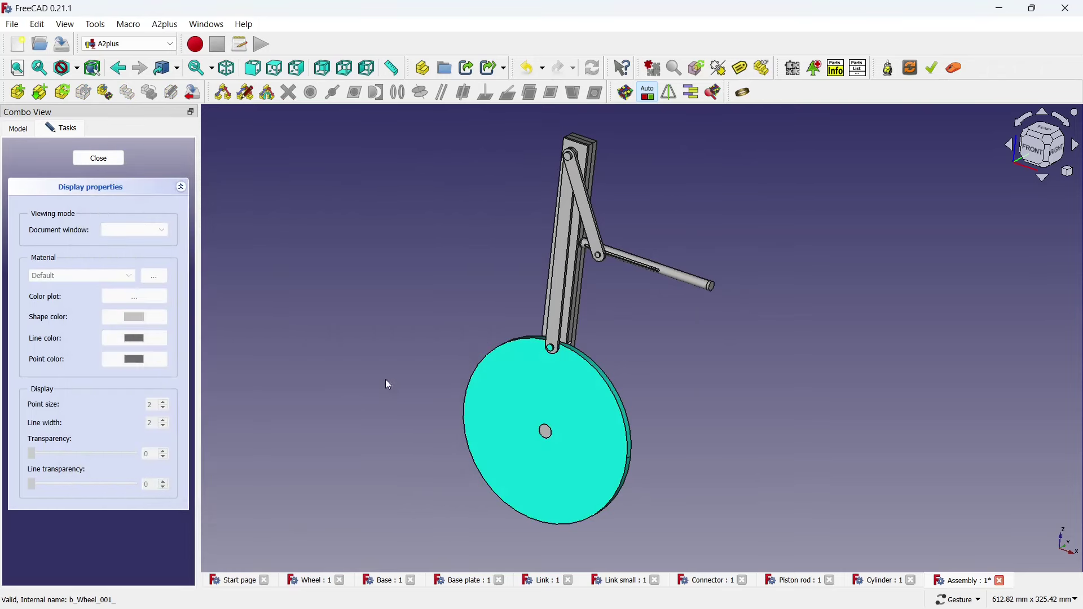
Set the base part's shape colour to orange-red
drag(586, 265, 491, 351)
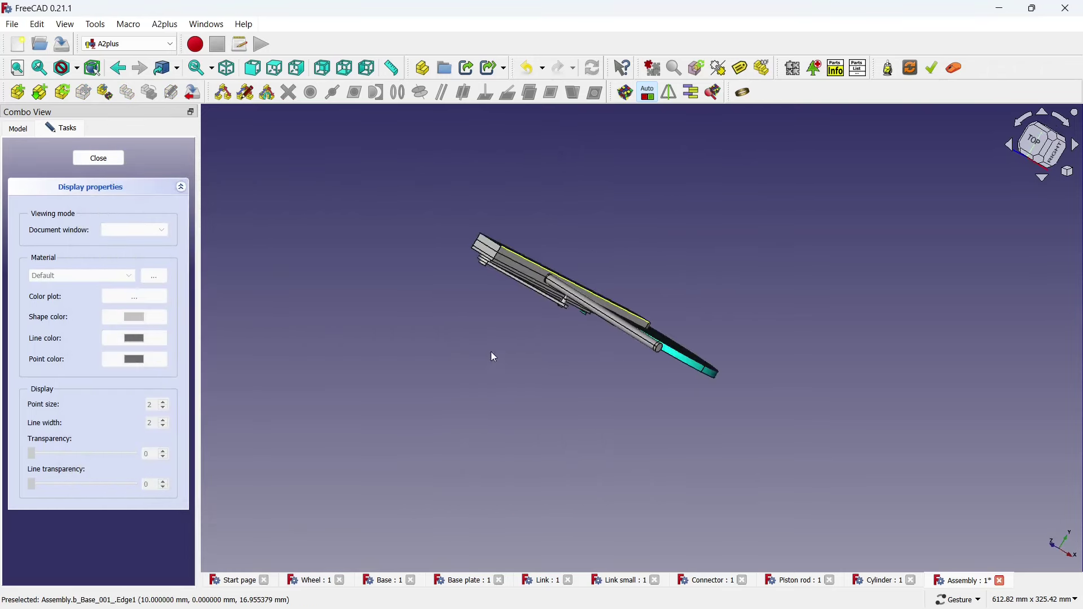
scroll(507, 243, up, 3)
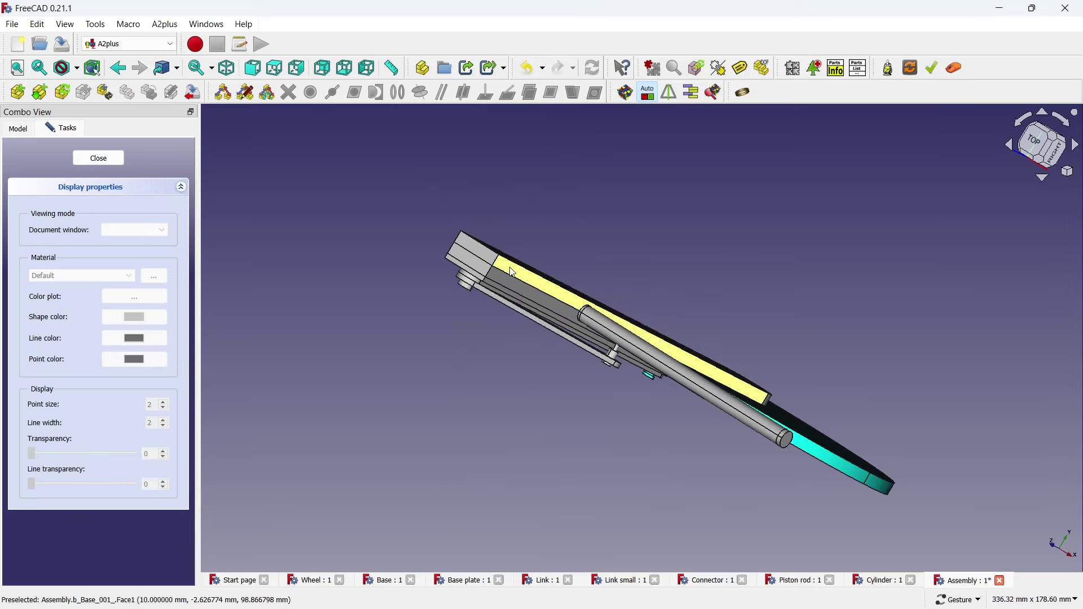
click(513, 273)
click(140, 312)
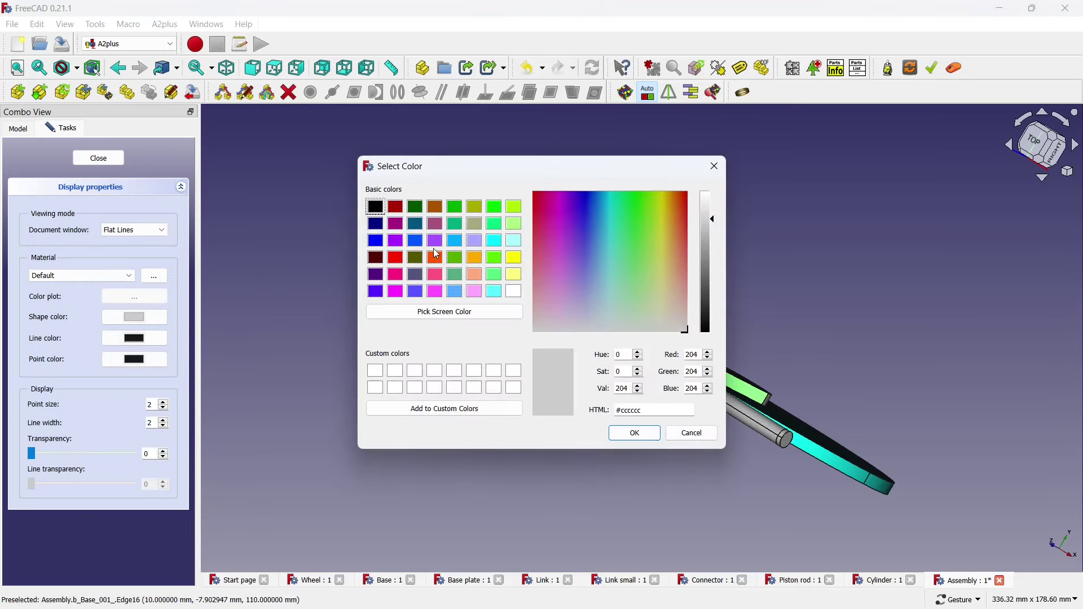
click(436, 259)
click(635, 440)
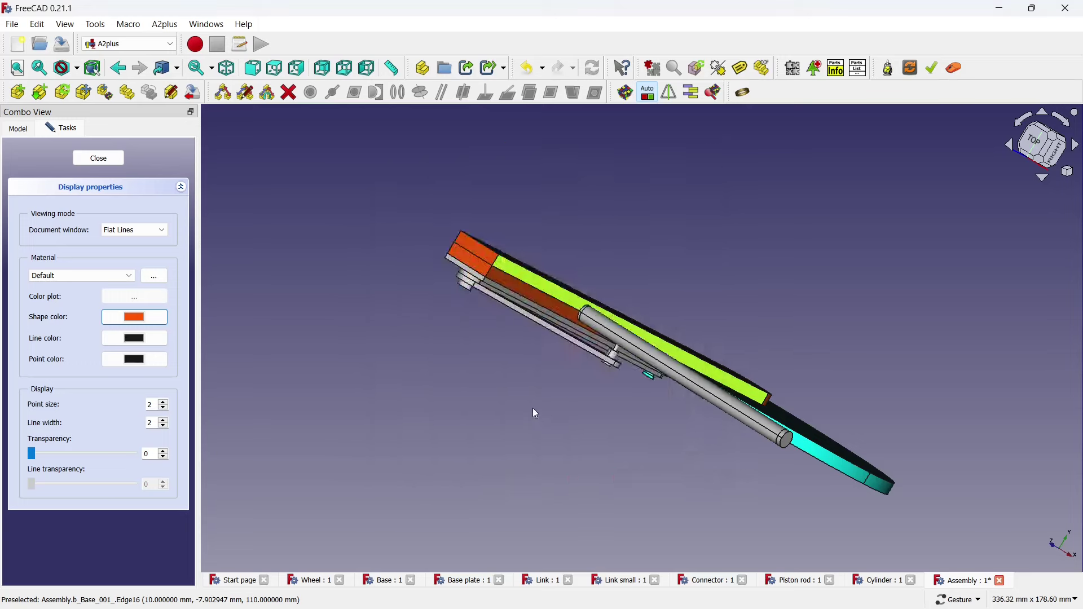
Set the base plate's shape colour to magenta
key(0)
click(659, 218)
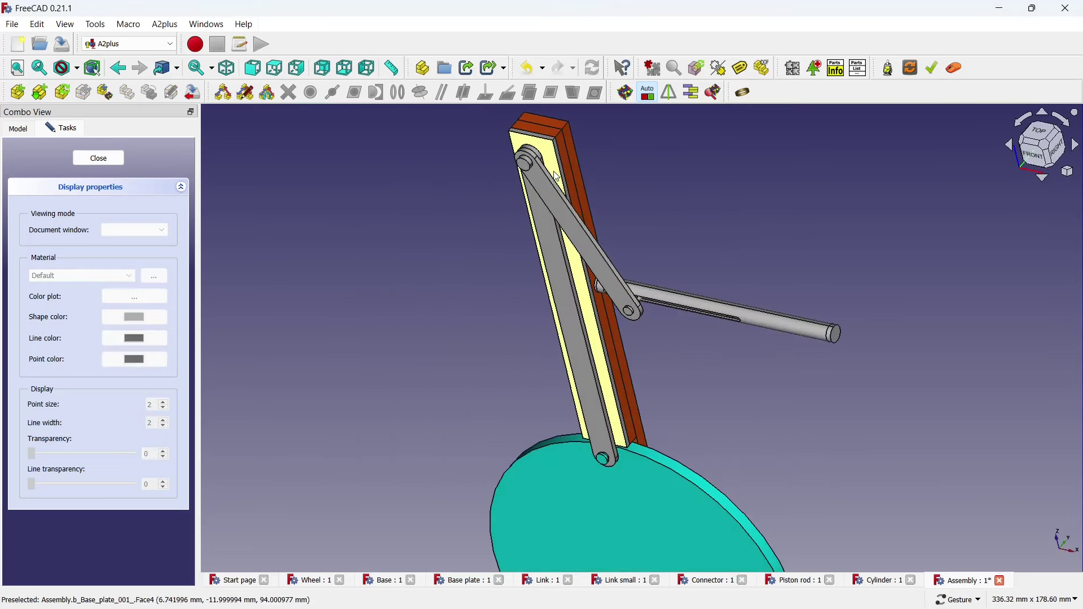
click(593, 271)
click(135, 317)
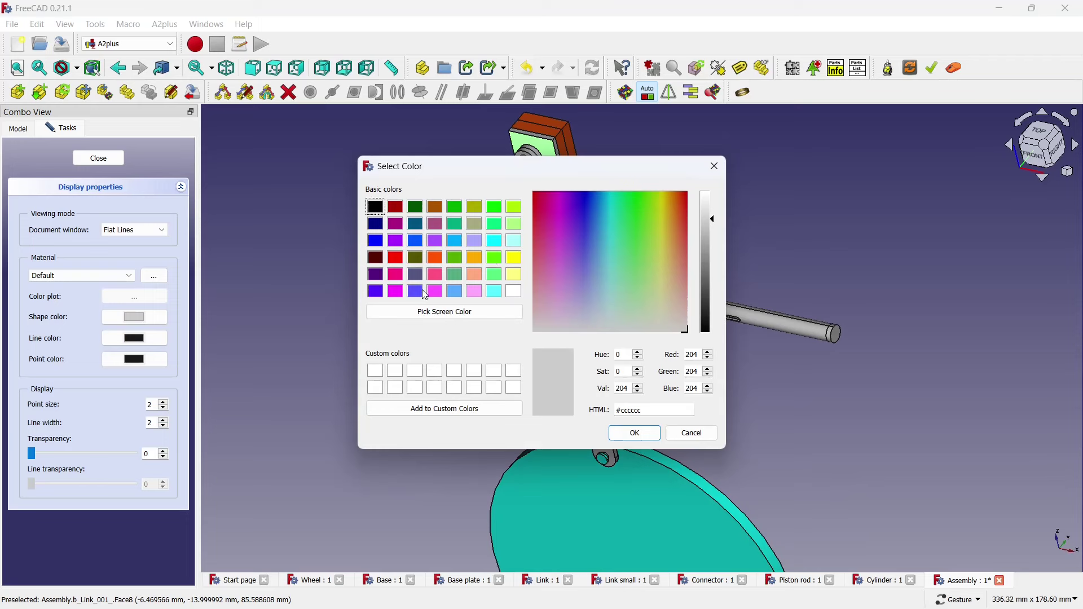
click(397, 292)
click(635, 433)
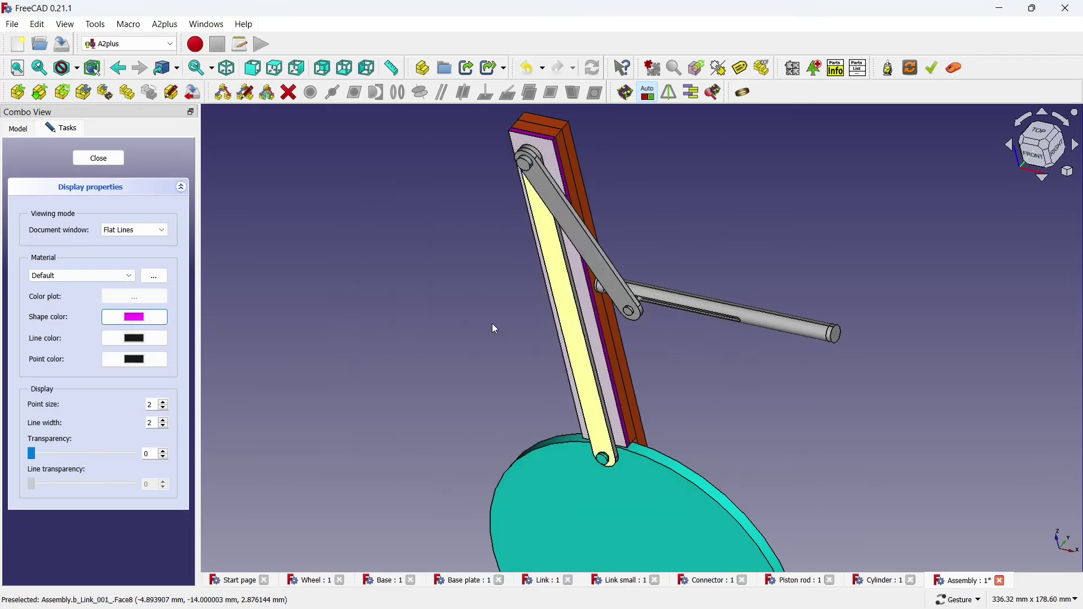
click(486, 319)
scroll(506, 301, down, 3)
Make the piston rod bright green at about 70% transparency
drag(510, 307, 711, 315)
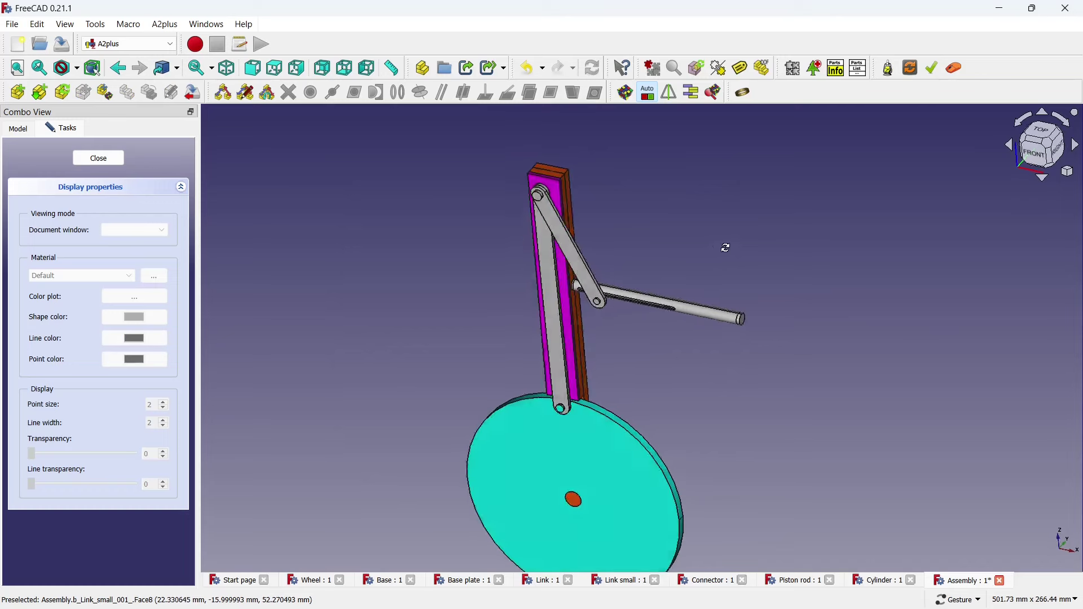
click(708, 319)
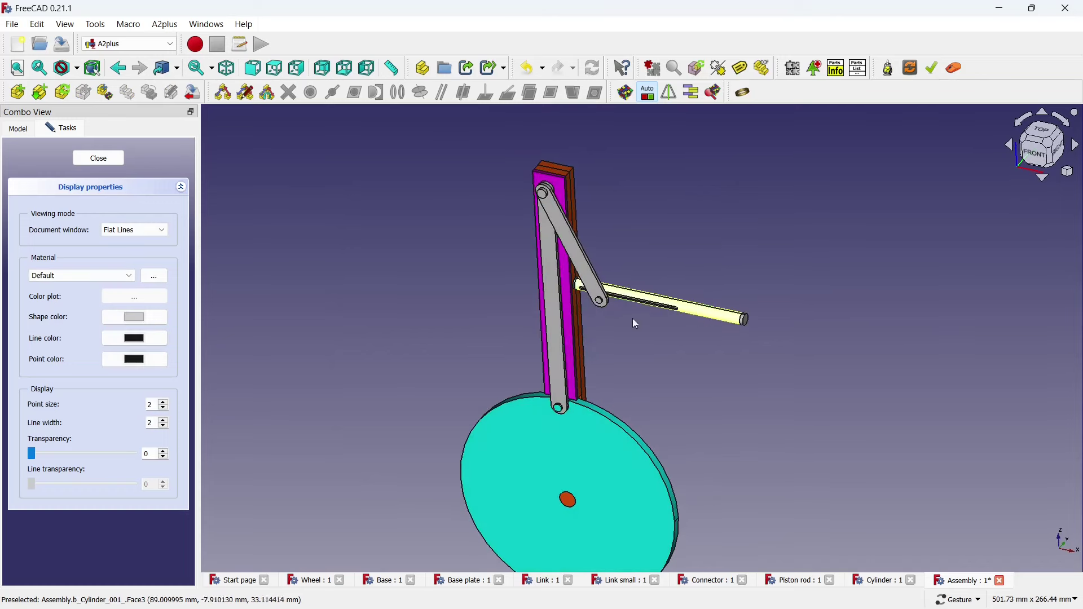
click(144, 318)
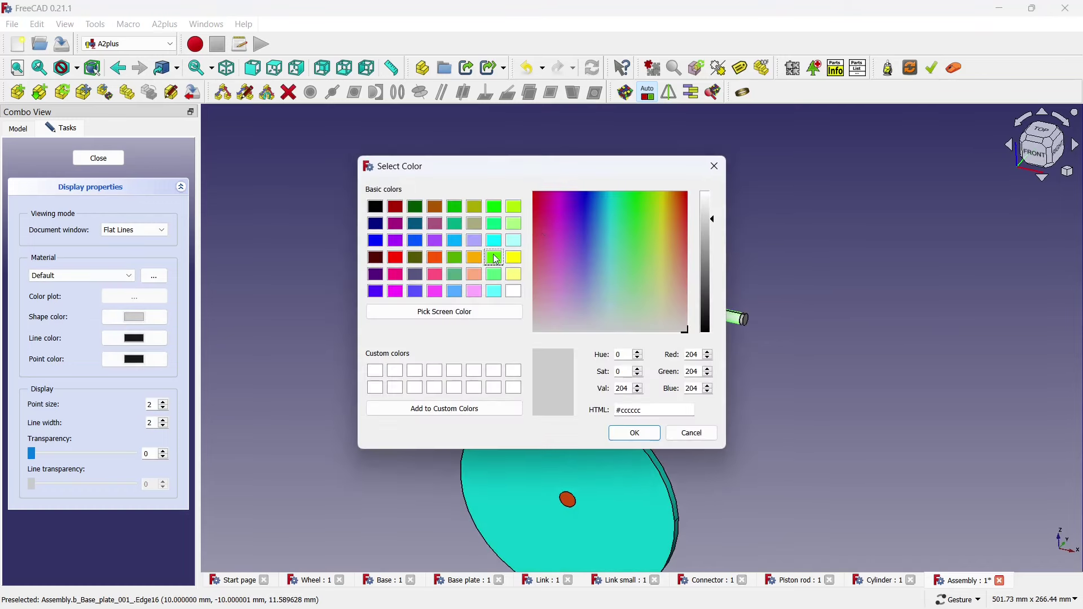
click(496, 259)
click(619, 433)
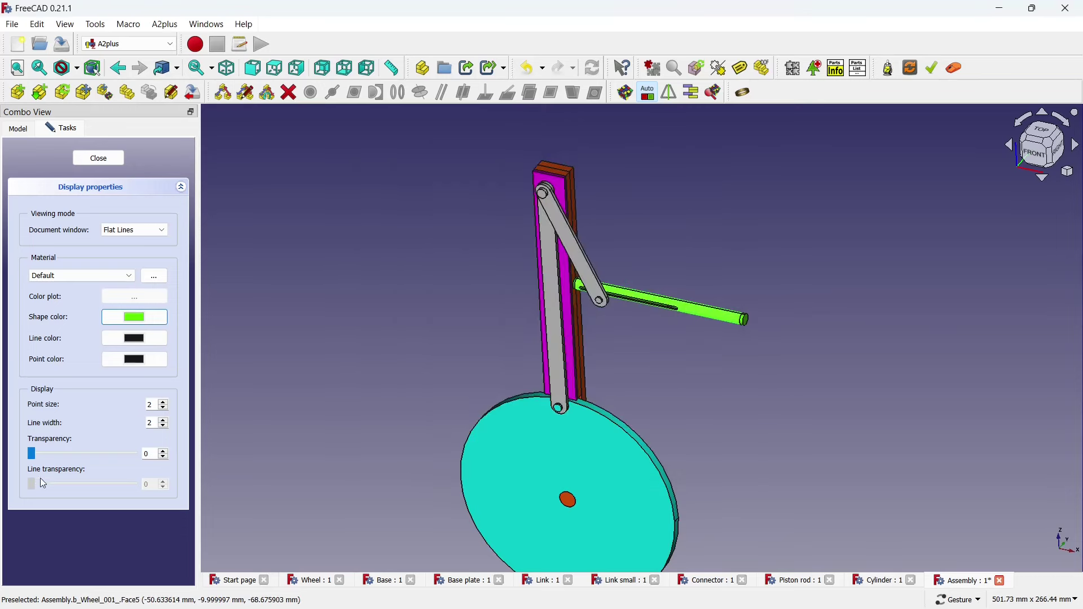
drag(33, 456, 105, 458)
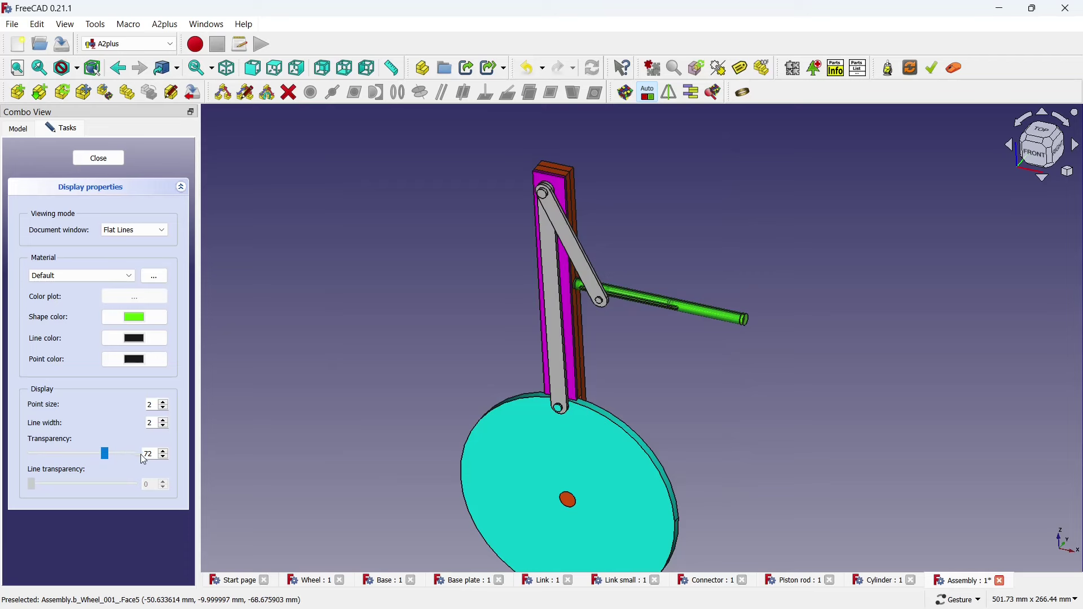
click(308, 269)
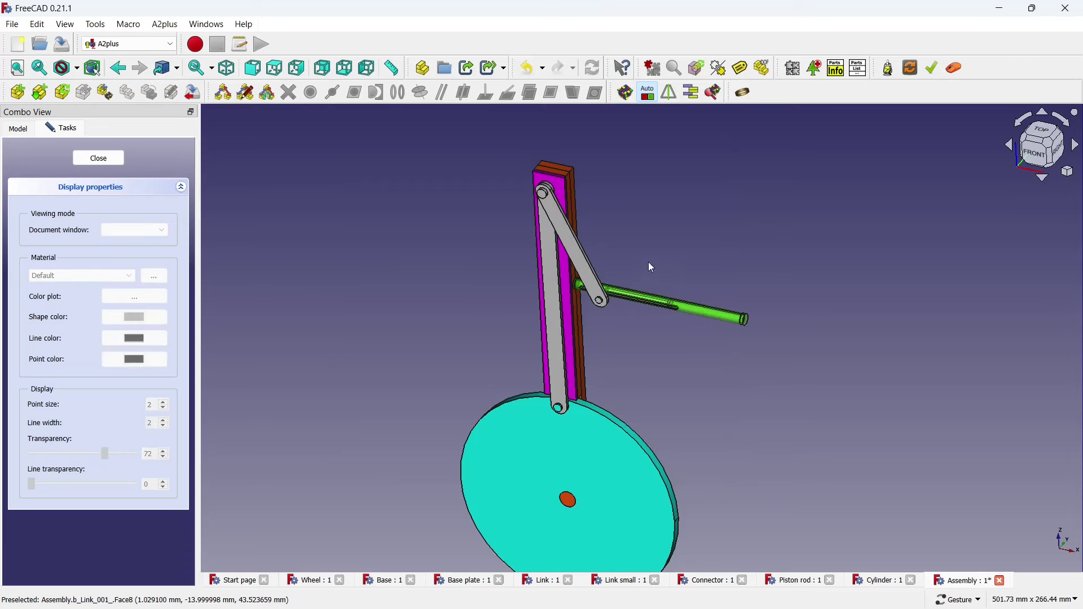
Colour the small link yellow
click(587, 282)
click(134, 321)
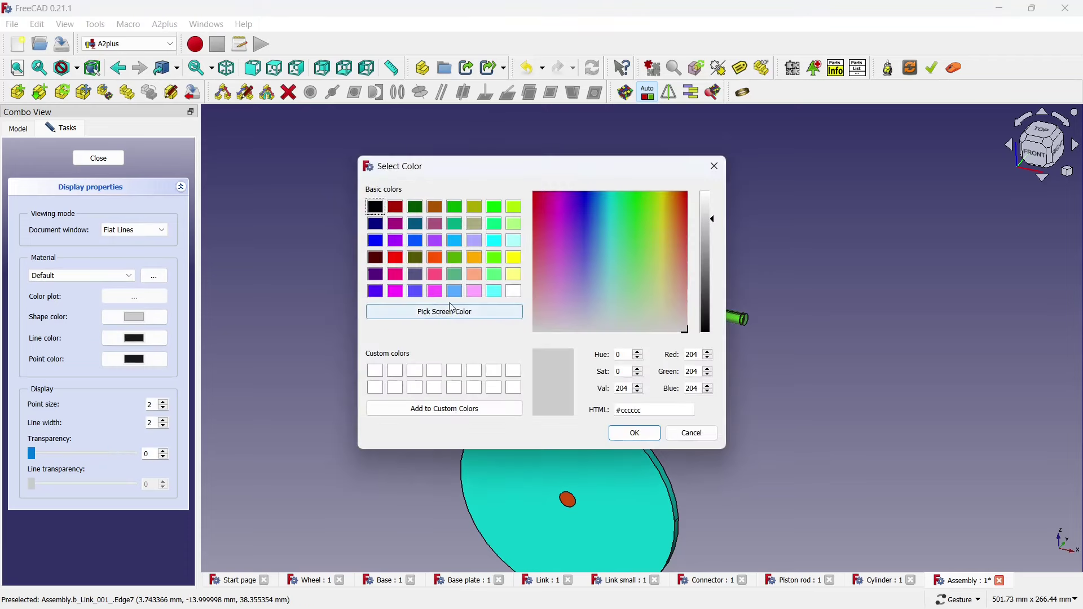
click(511, 260)
click(634, 433)
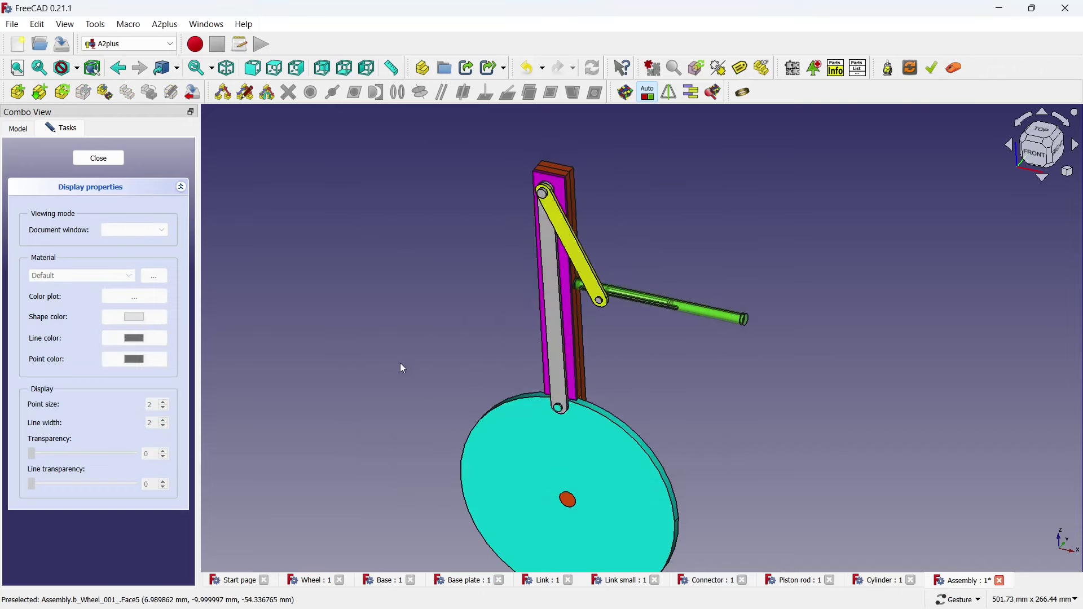
Colour the long link blue
click(539, 310)
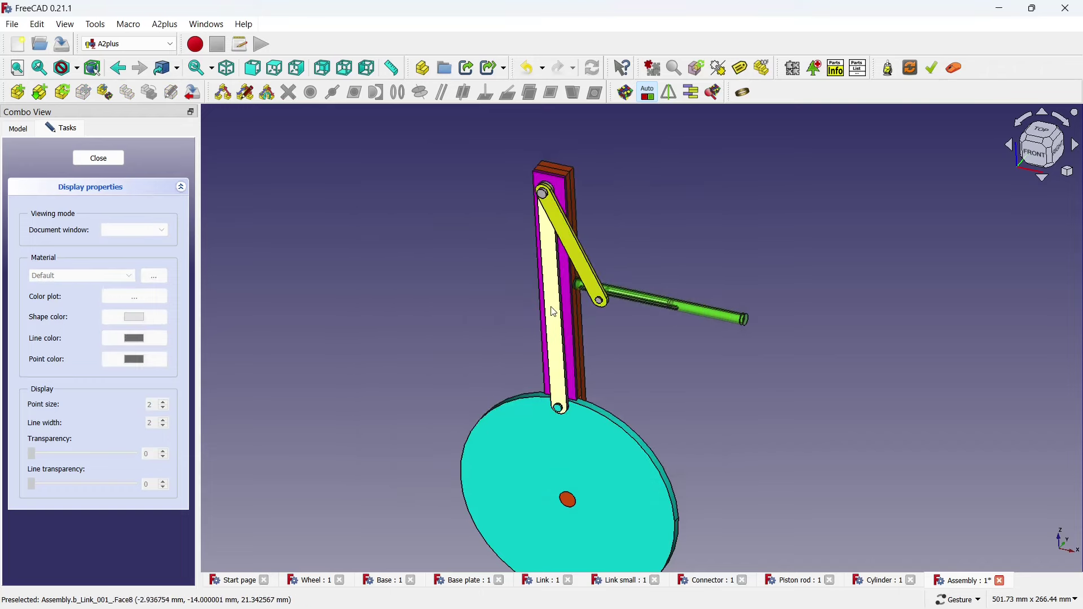
click(151, 316)
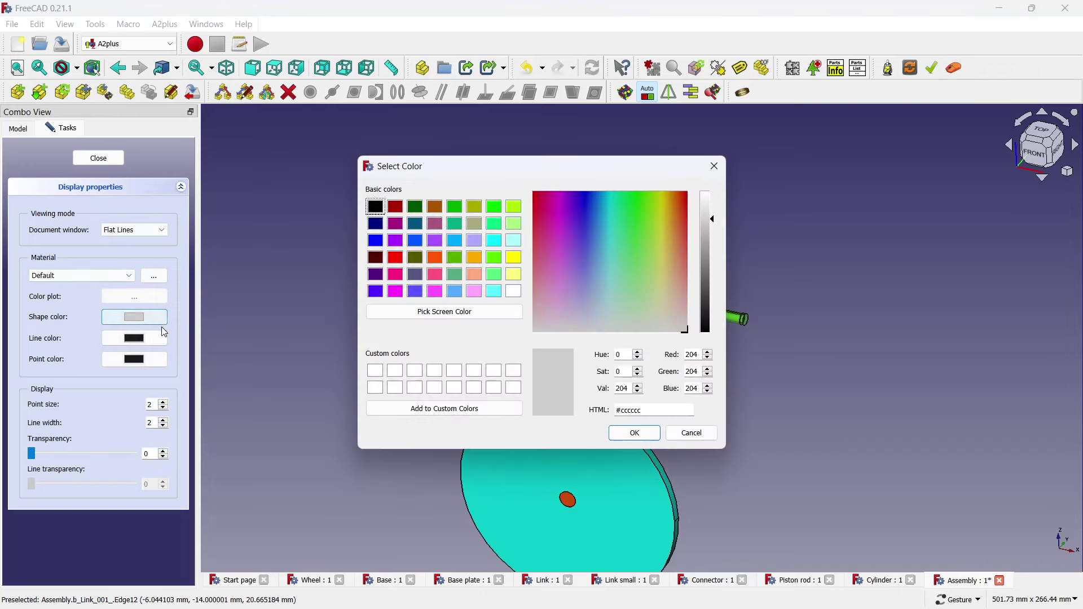
click(425, 241)
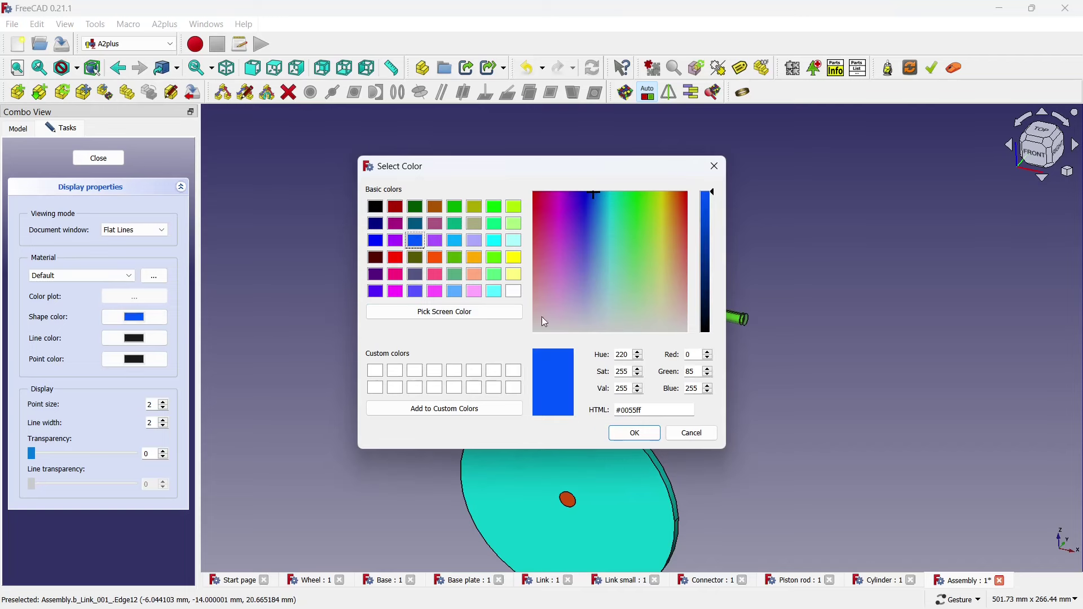
click(620, 432)
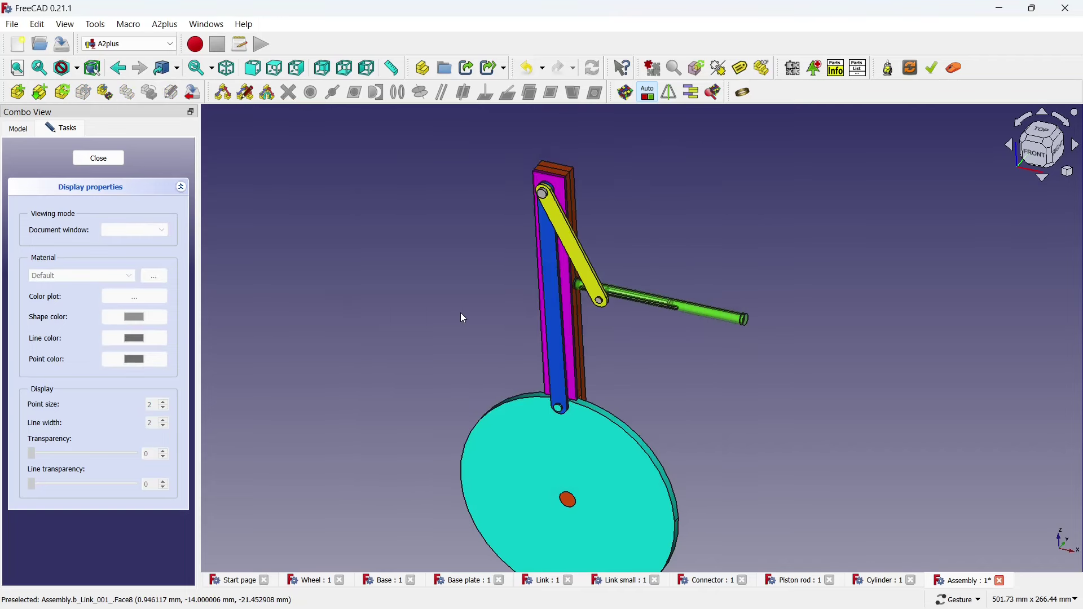
Close the display properties and orbit the coloured assembly to face the front
drag(461, 317, 466, 298)
mouse_move(649, 228)
mouse_down()
mouse_move(629, 246)
mouse_move(597, 227)
mouse_up()
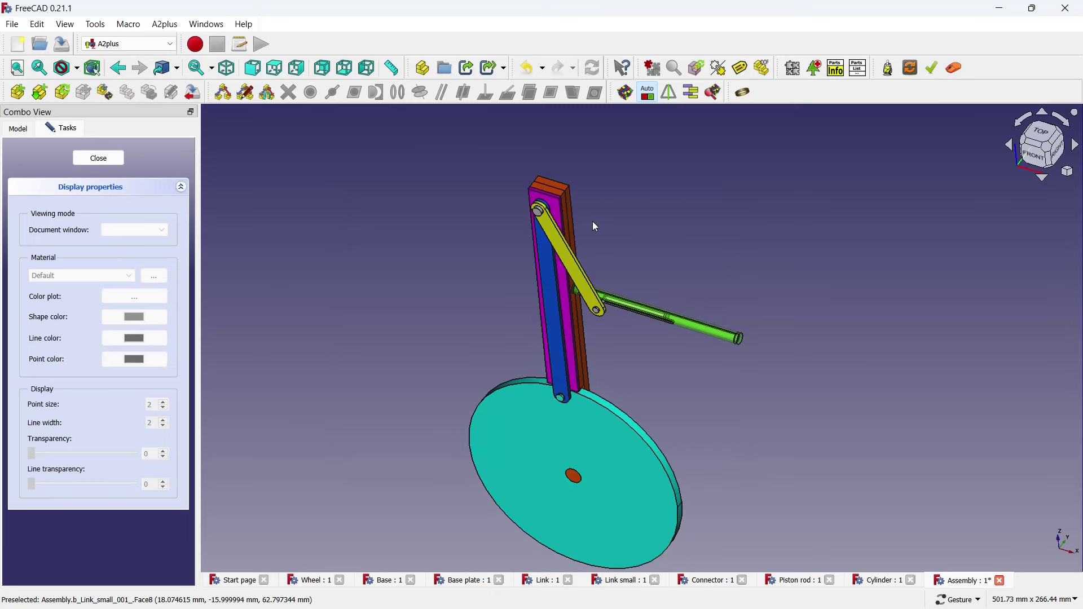
drag(540, 252, 363, 224)
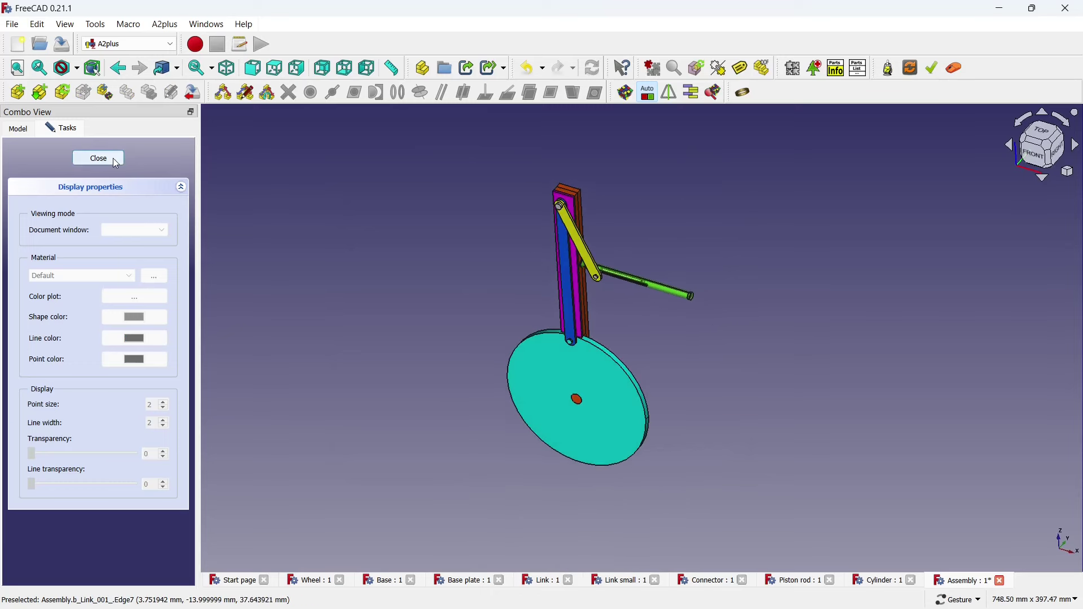
key(Escape)
mouse_move(620, 222)
mouse_down()
mouse_move(658, 370)
mouse_move(722, 365)
mouse_move(743, 380)
mouse_move(672, 339)
mouse_move(581, 329)
mouse_move(692, 374)
mouse_up()
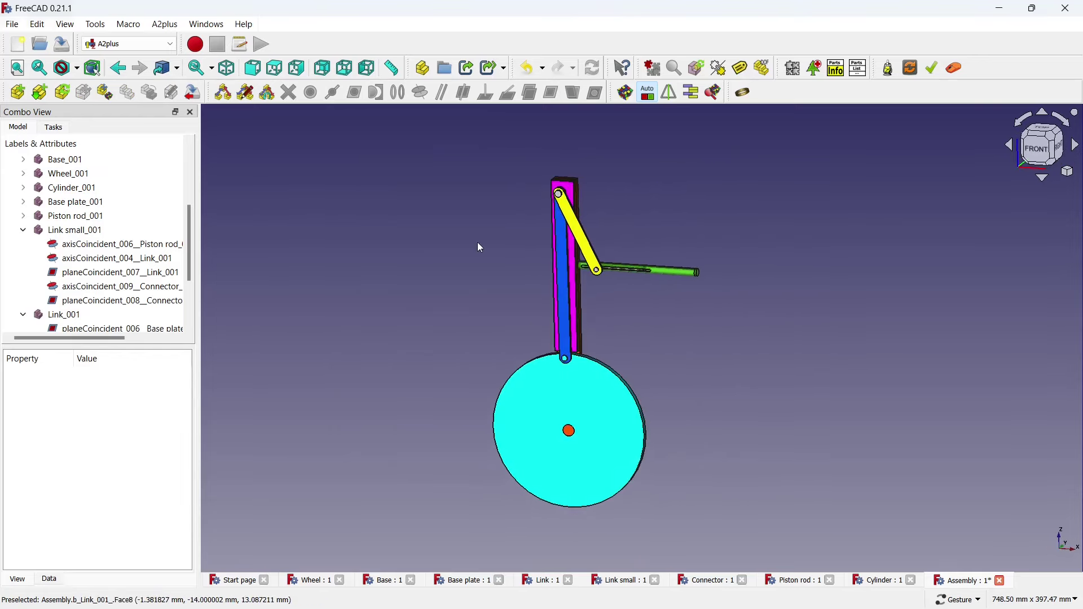